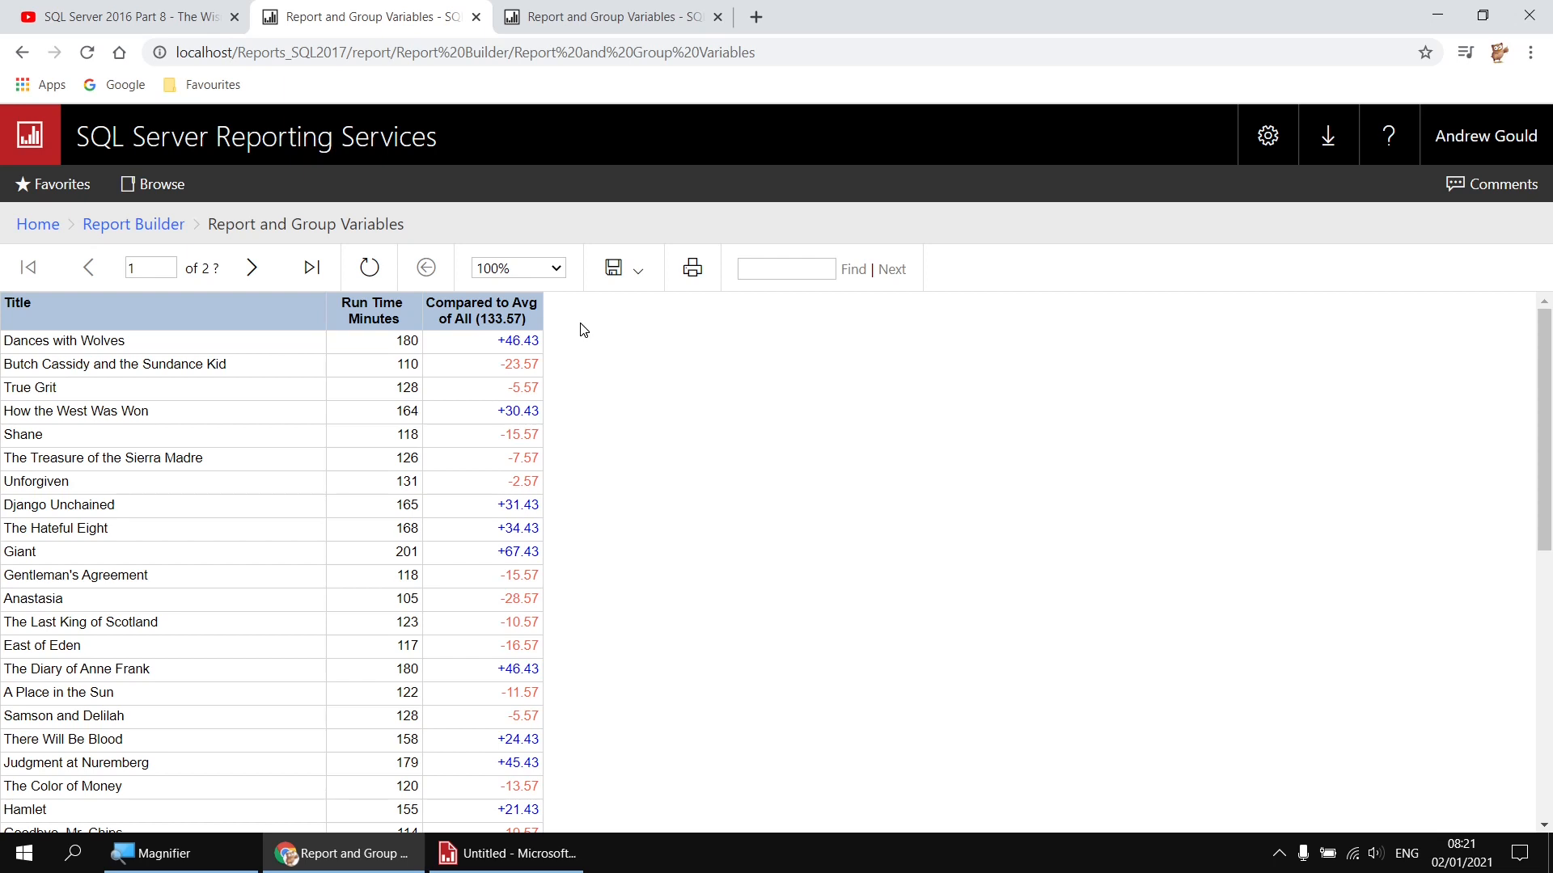
- View the example report grouped by genre and the video page about the Wise Owl Movies database
left_click(602, 20)
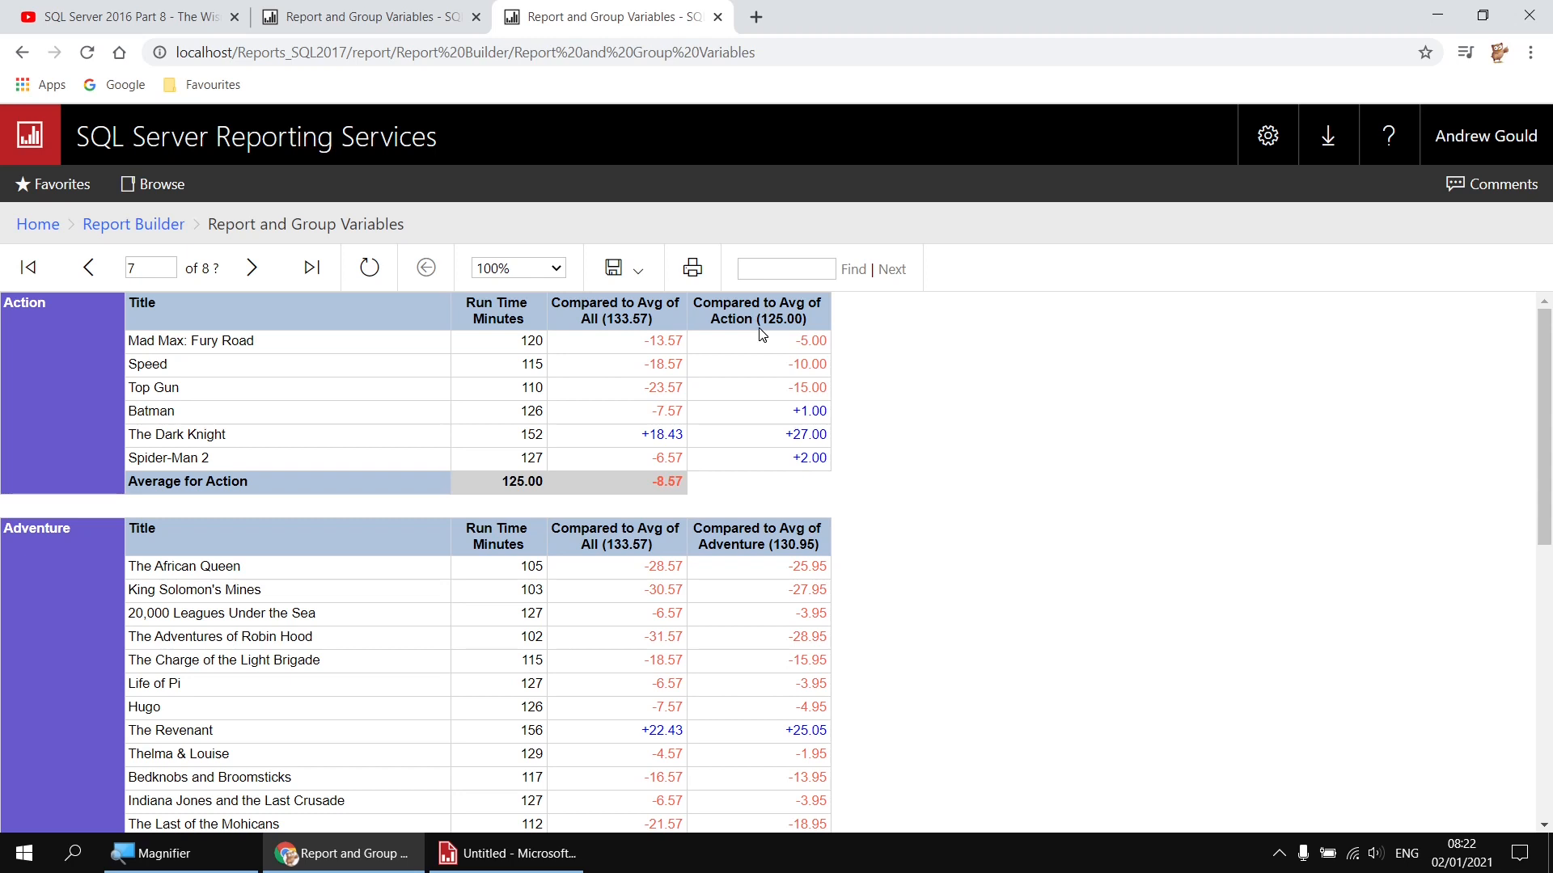
left_click(164, 18)
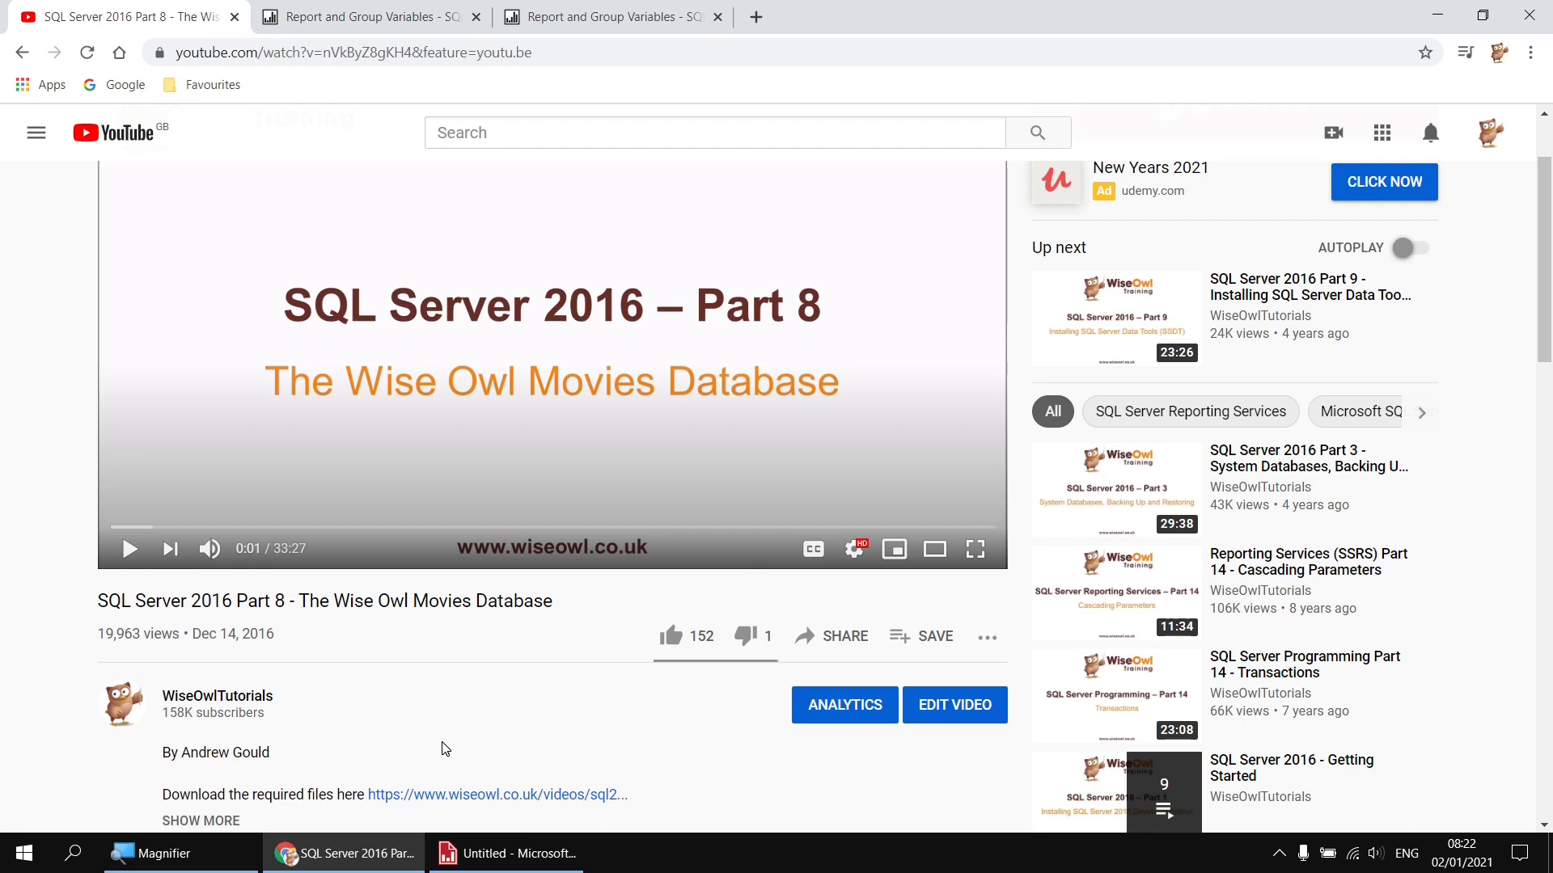
- Switch to Report Builder and add an embedded data source named Movies with the Microsoft SQL Server connection type
left_click(492, 856)
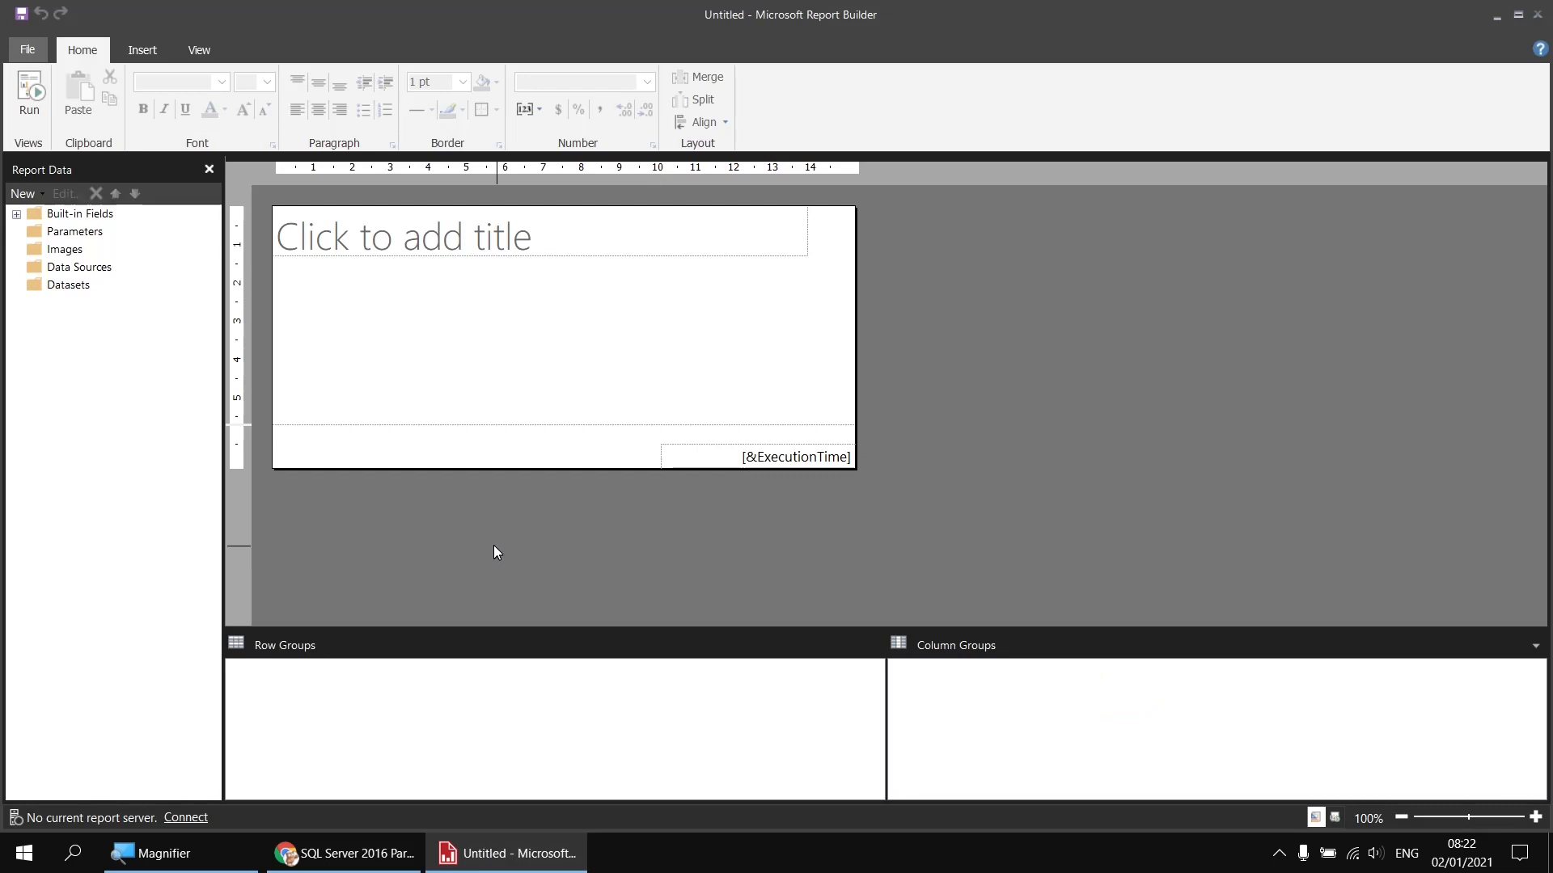
right_click(127, 269)
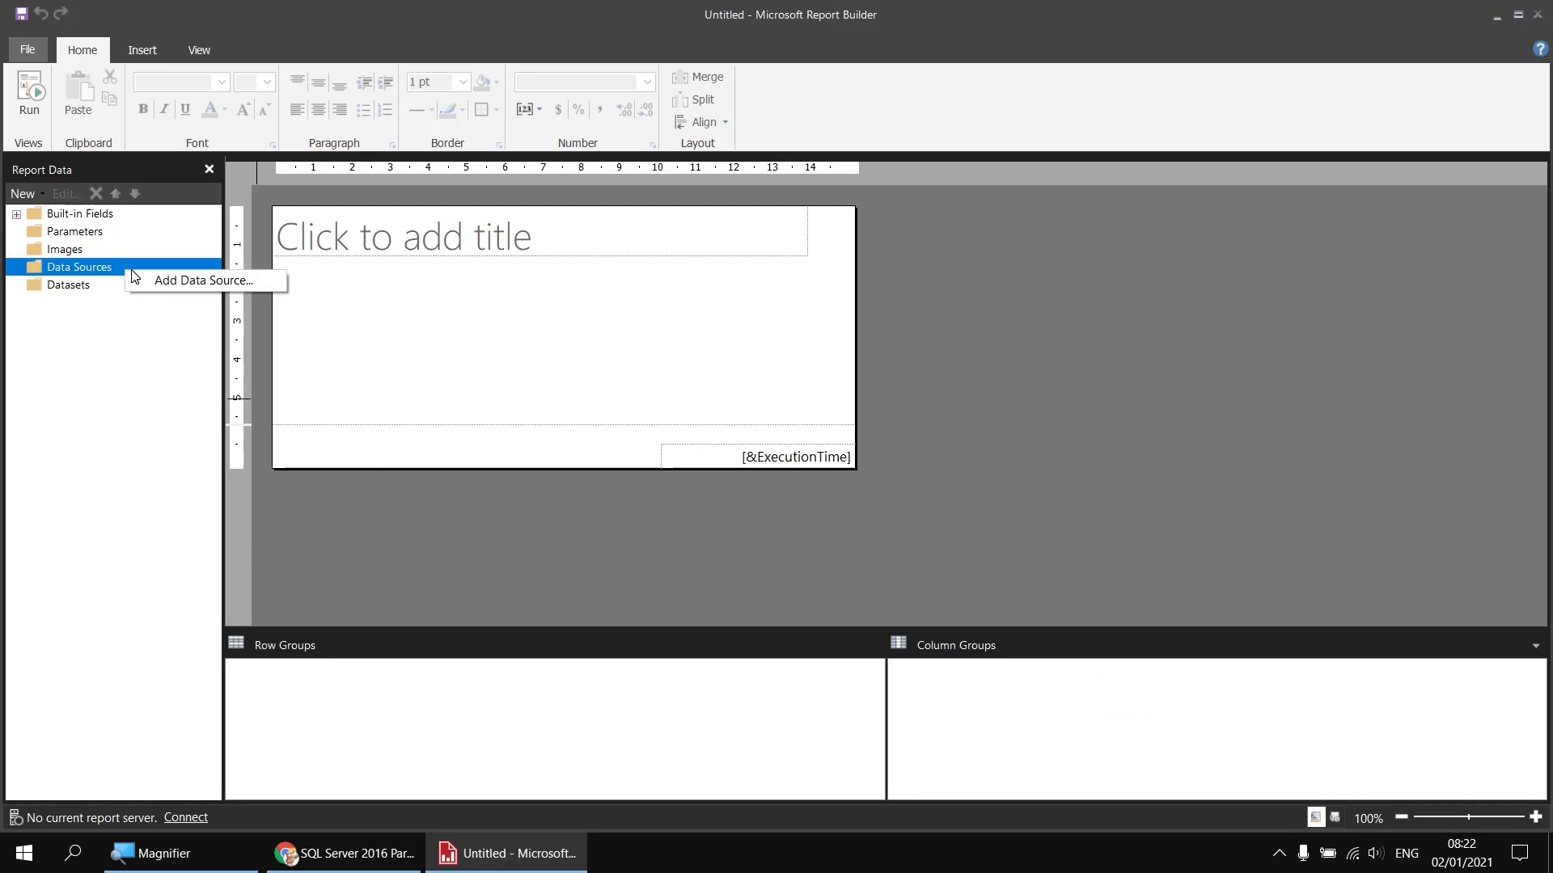
left_click(154, 283)
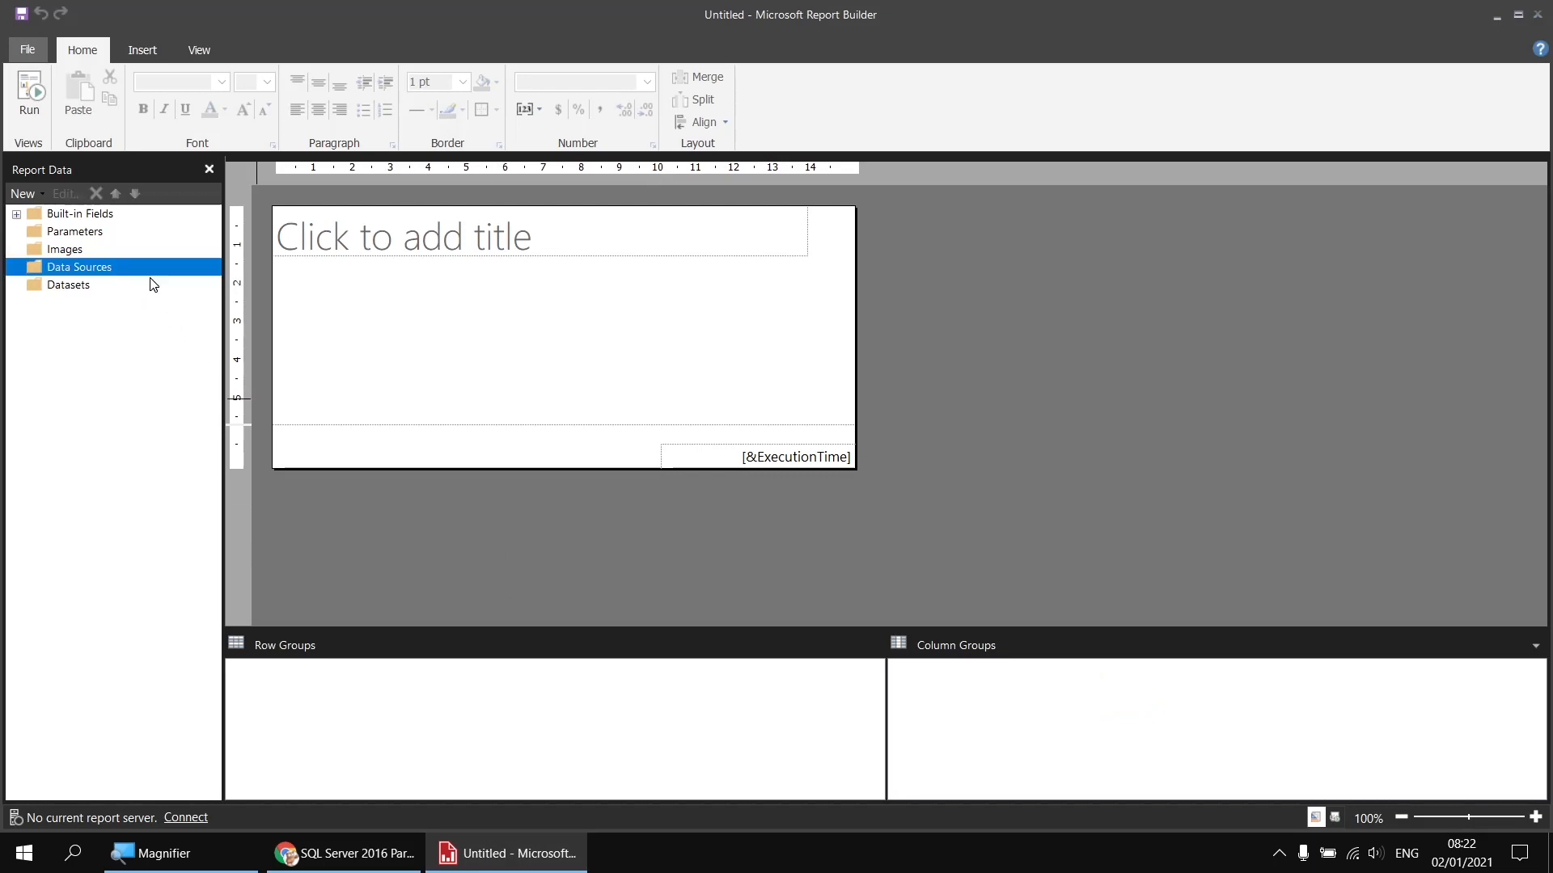
double_click(617, 211)
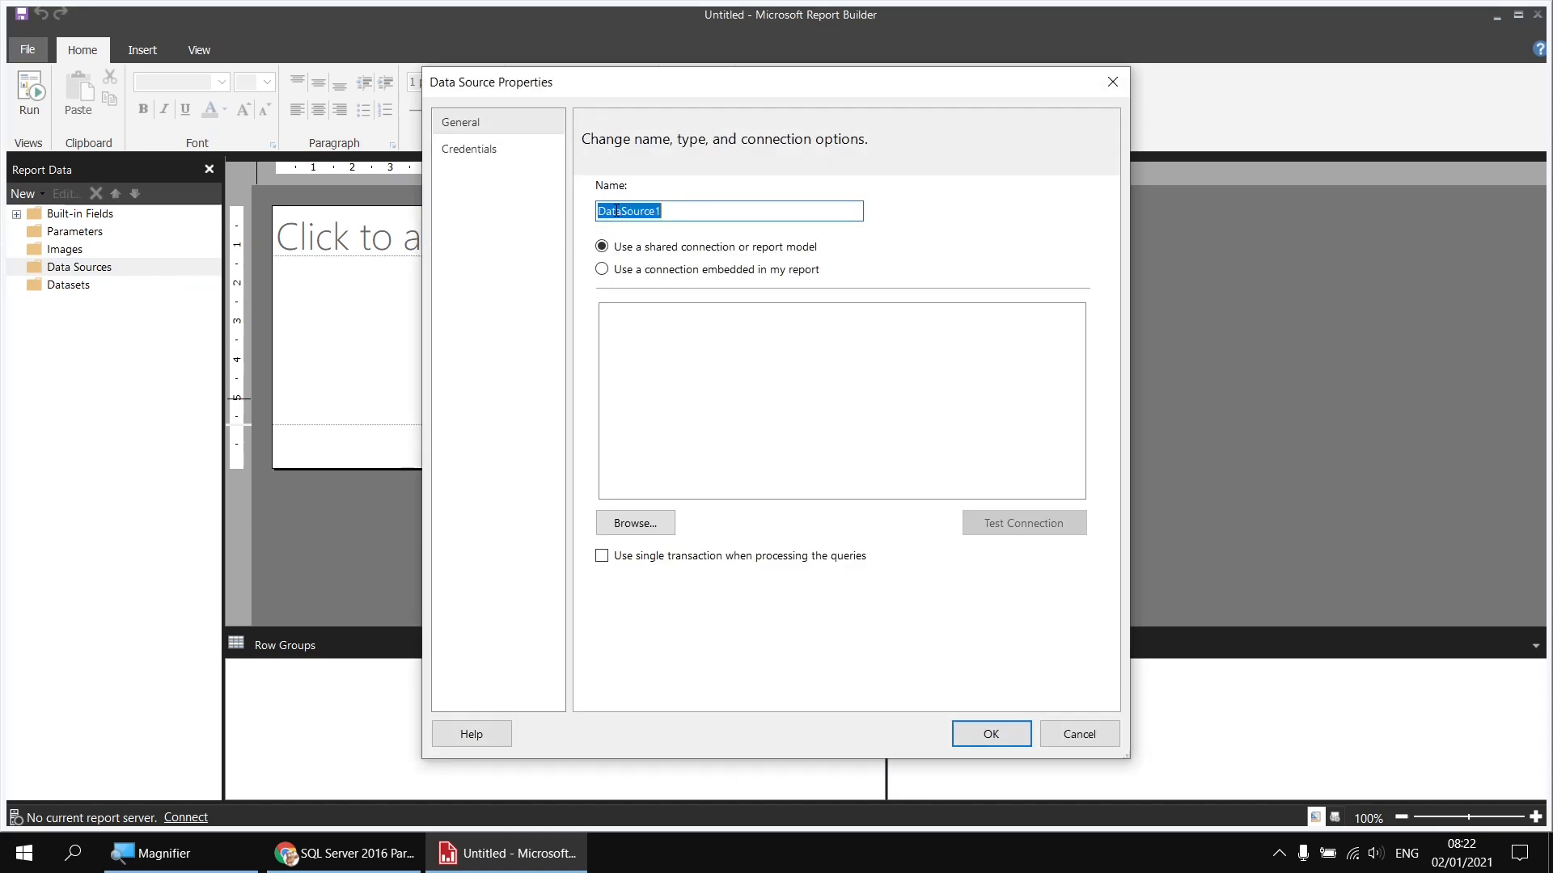
type("Movies")
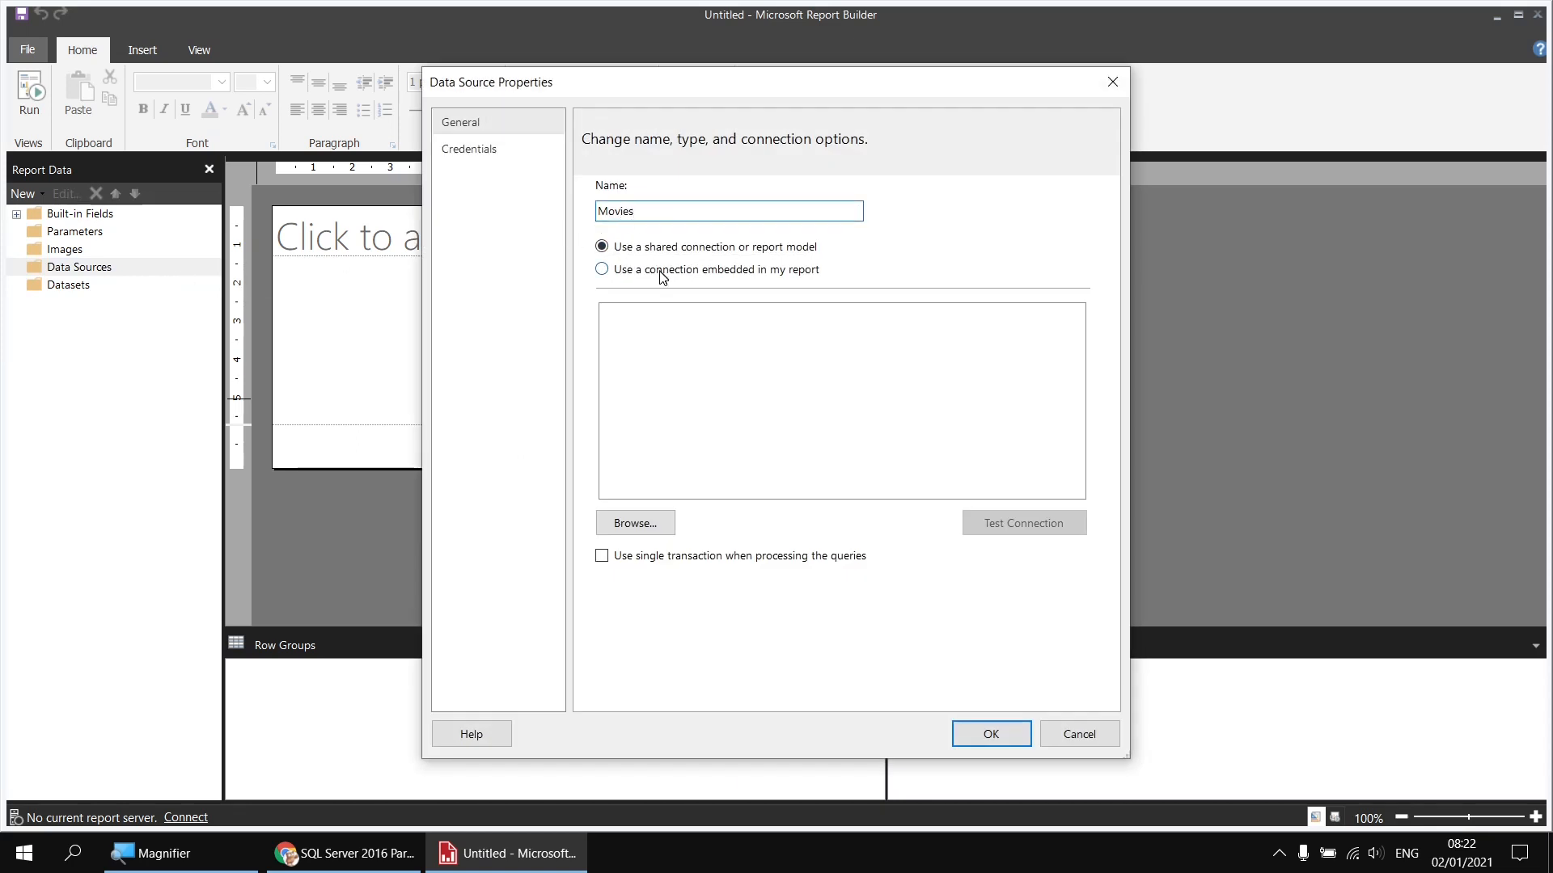
left_click(661, 274)
left_click(682, 344)
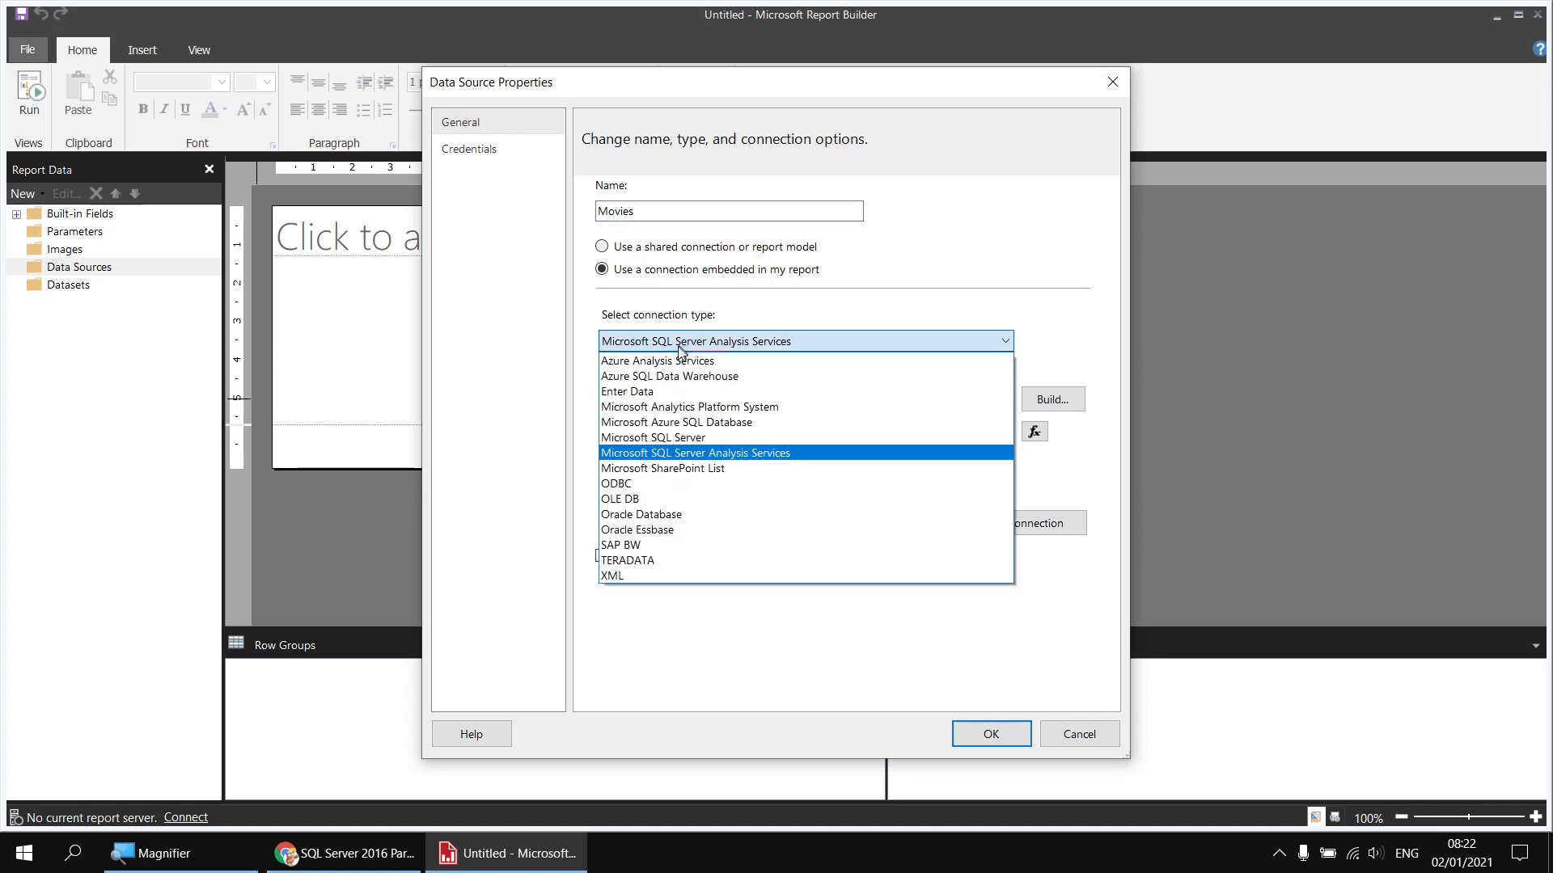
left_click(668, 437)
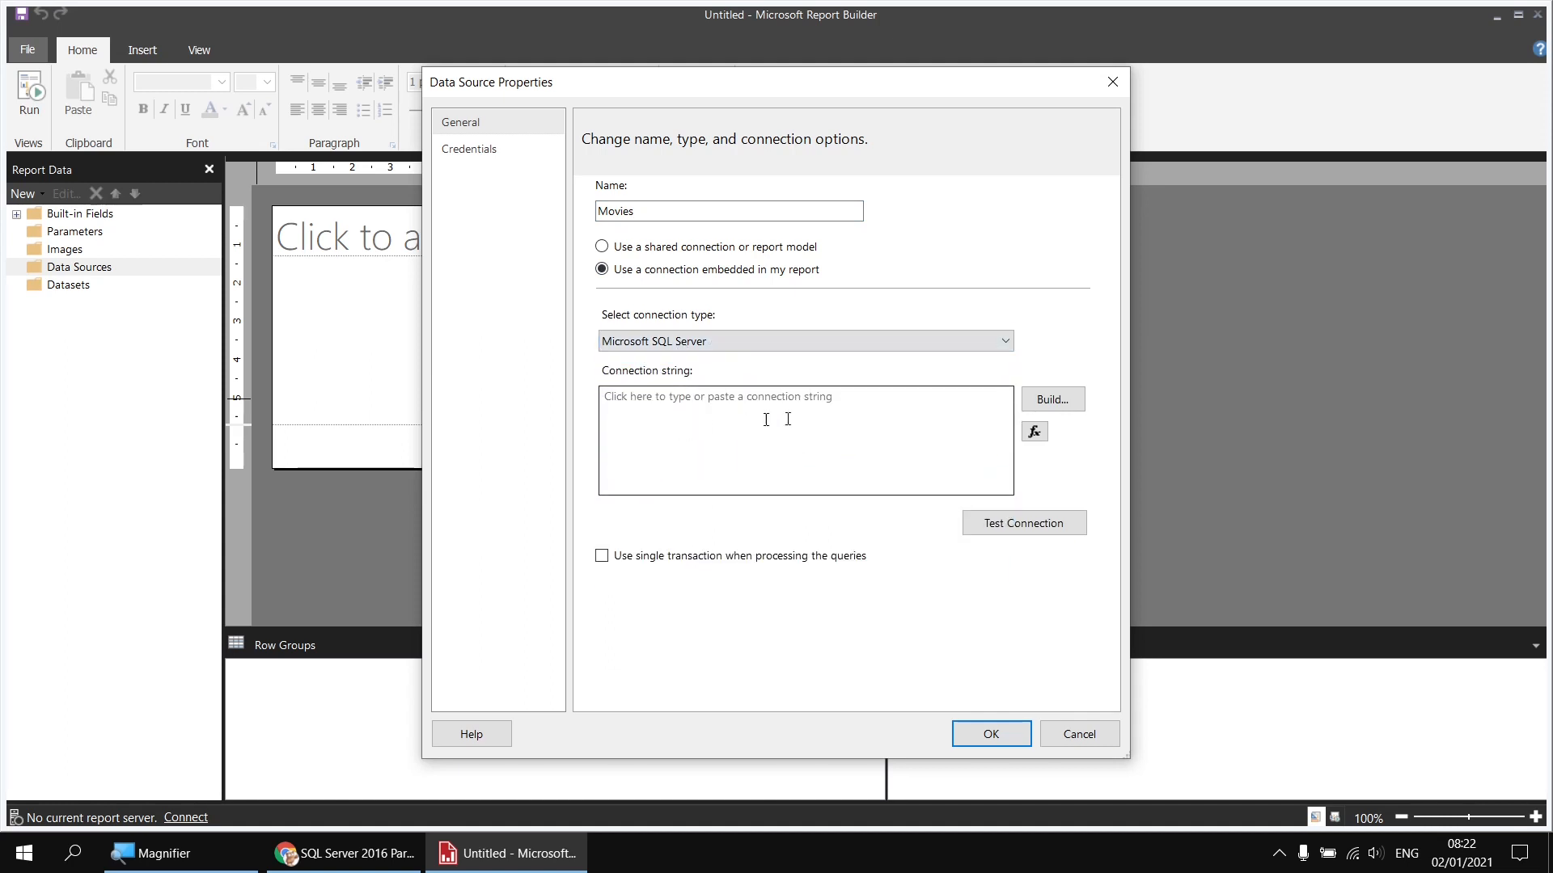
- Build the data source's connection to the Movies database on server .\sql2017 and save the data source
left_click(1051, 400)
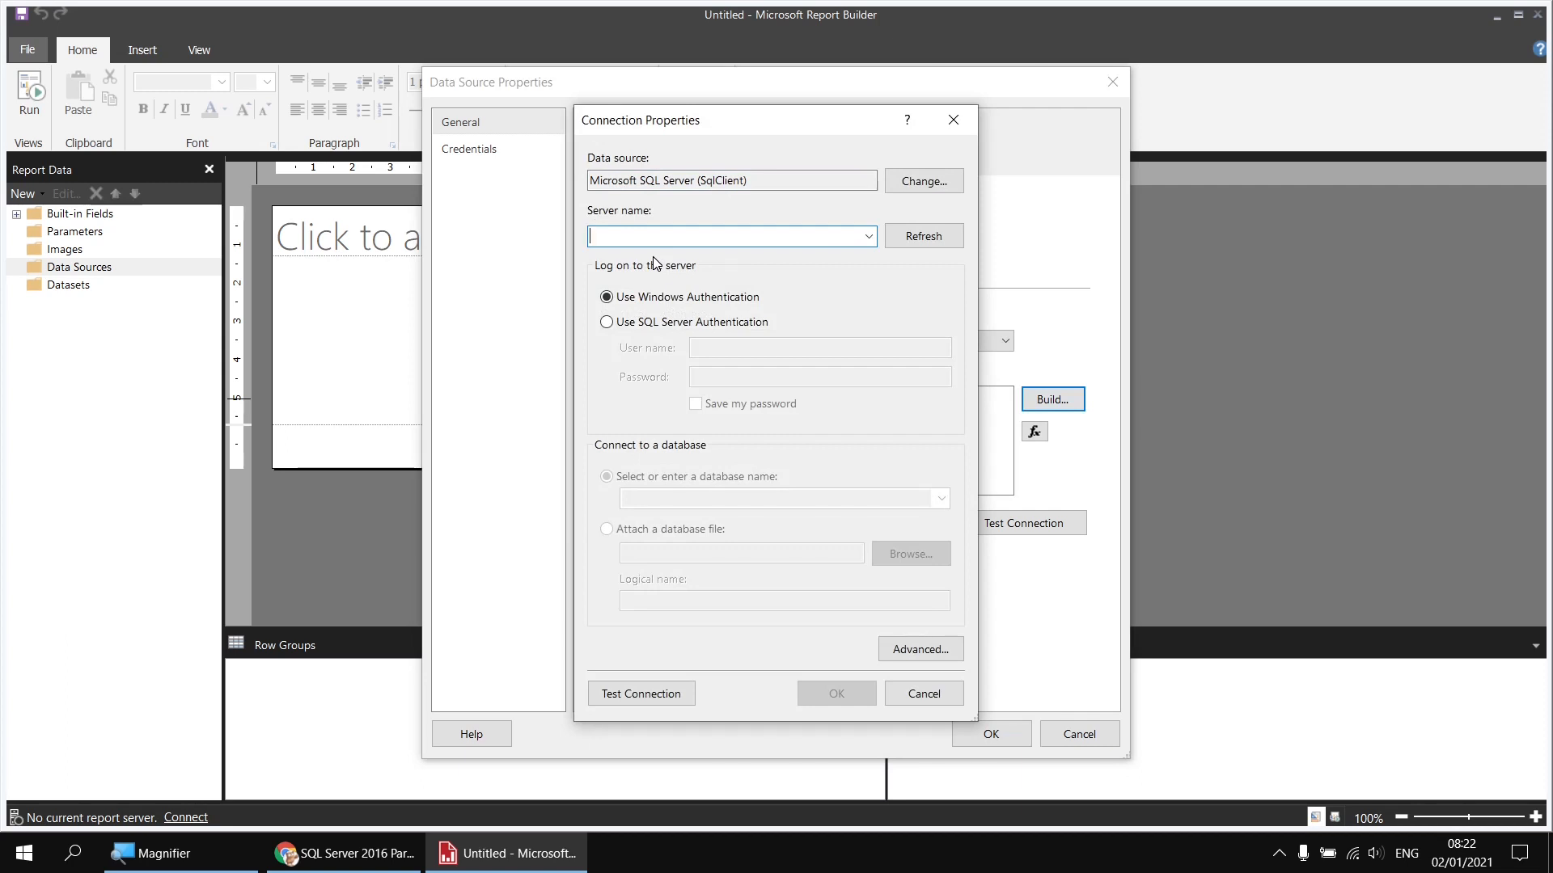
type(".\\")
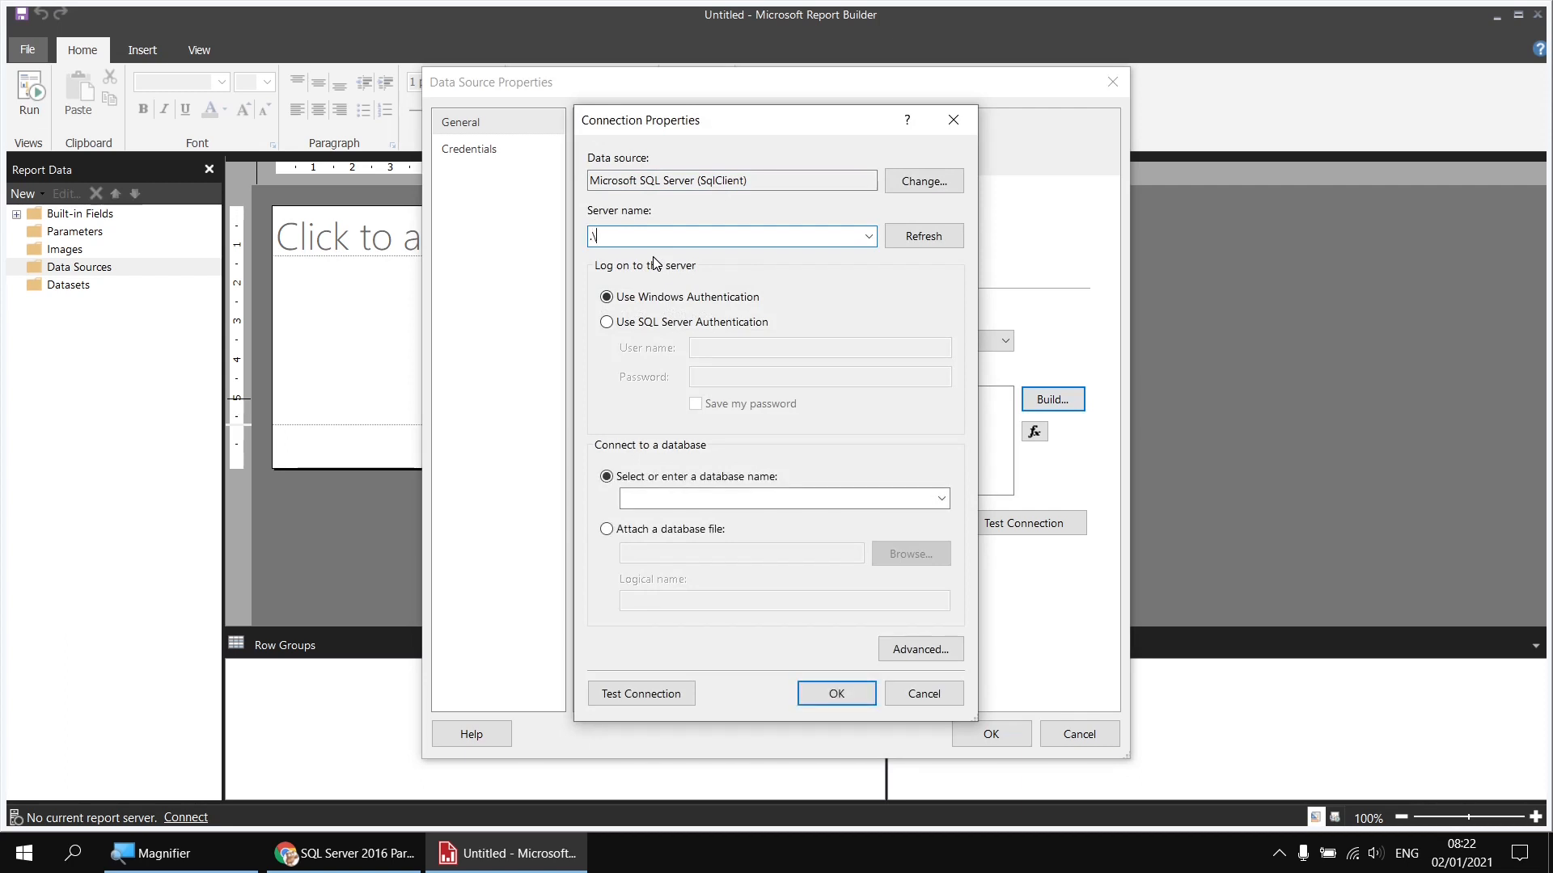
type("sql2017")
left_click(769, 498)
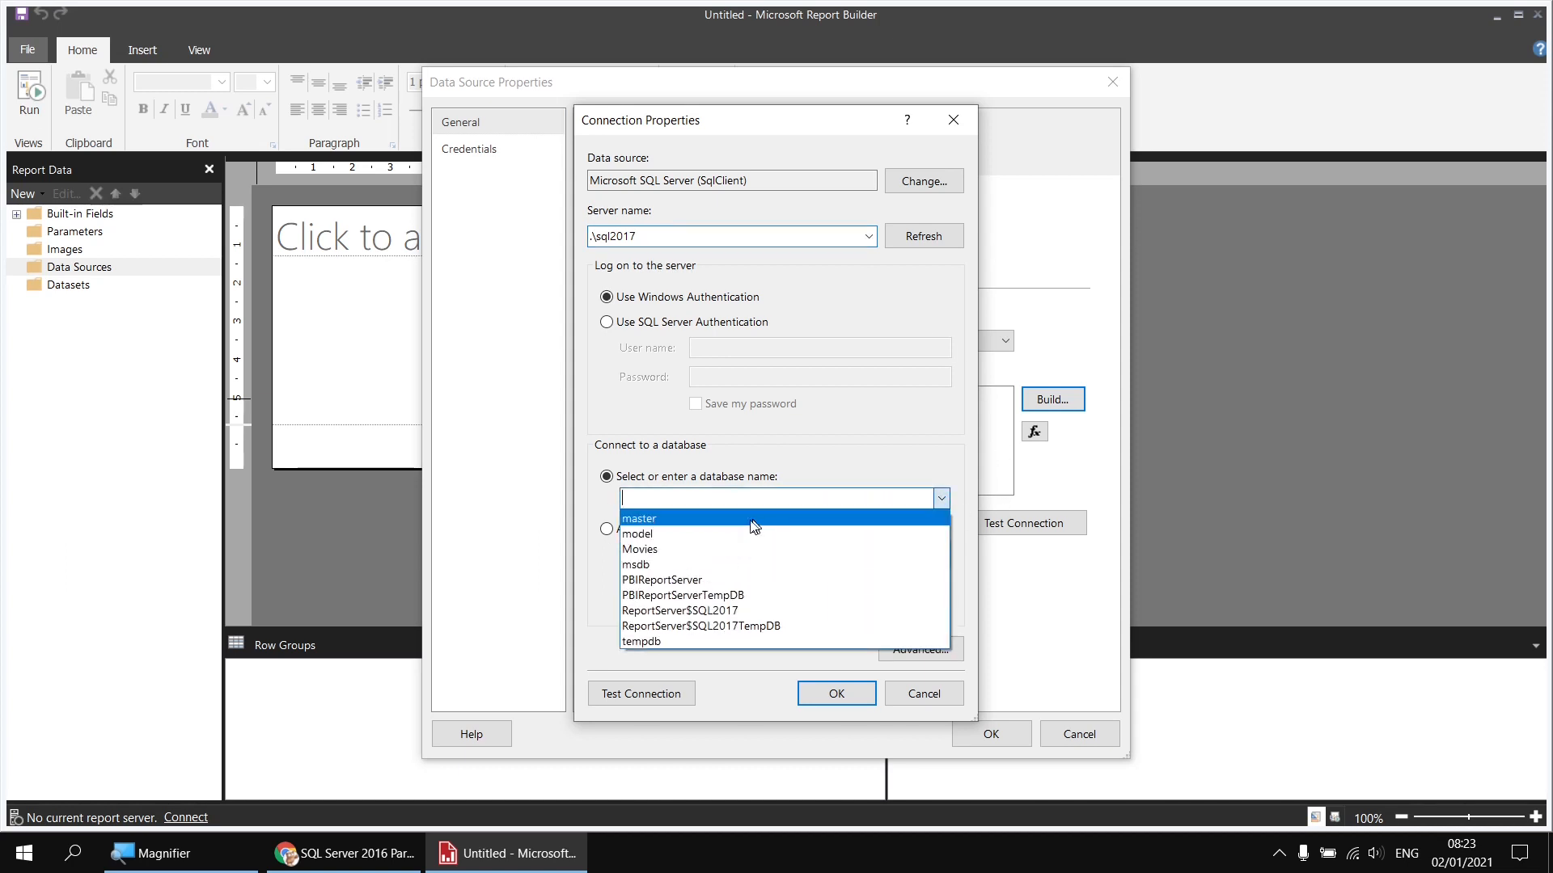
left_click(648, 553)
left_click(836, 693)
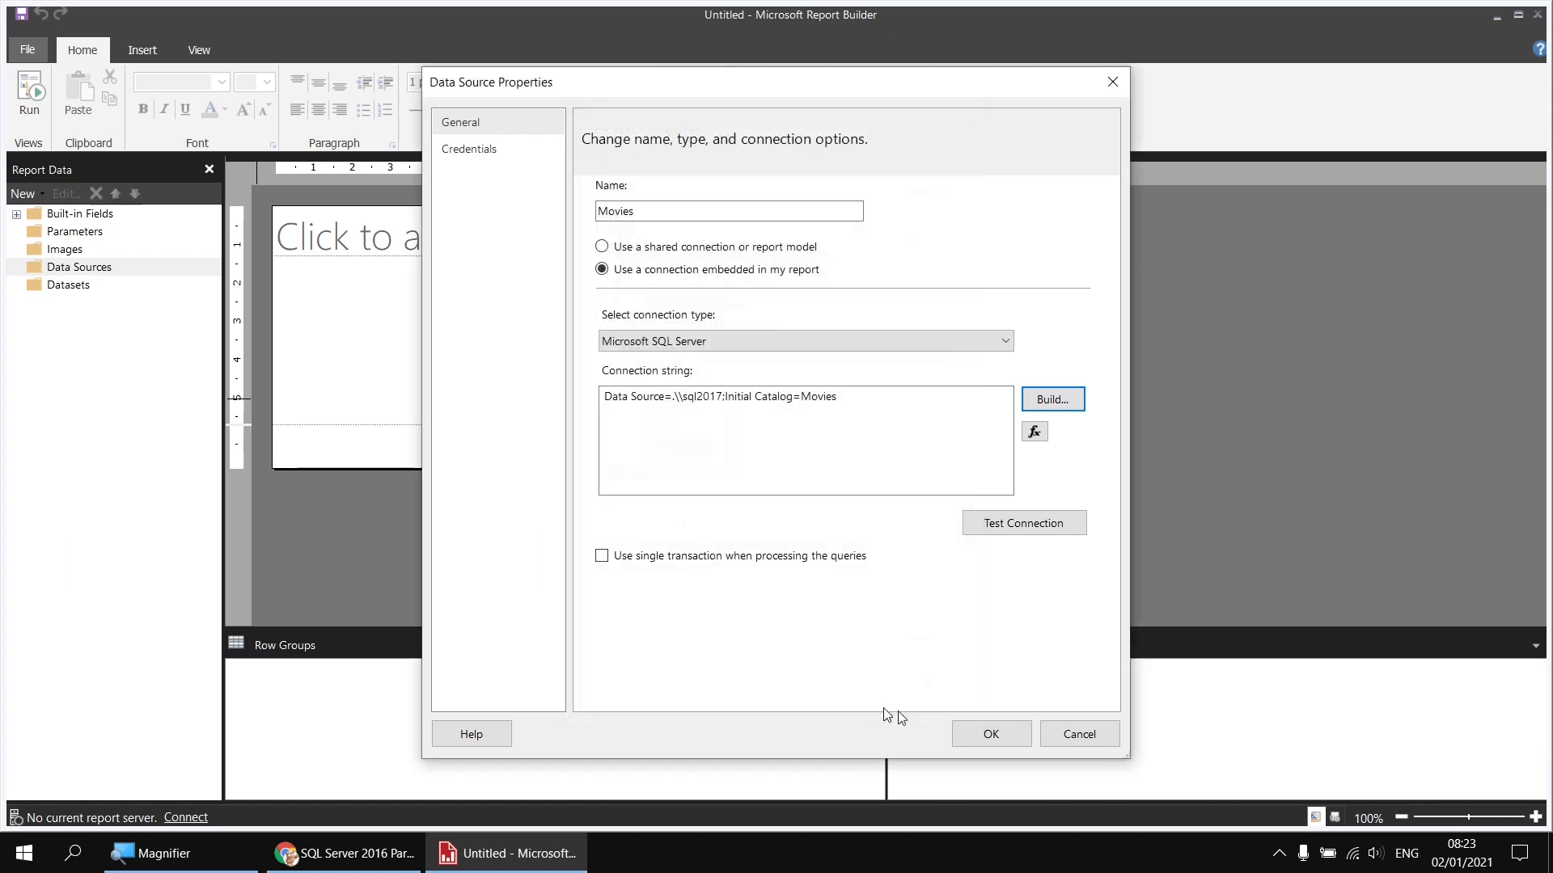
left_click(983, 732)
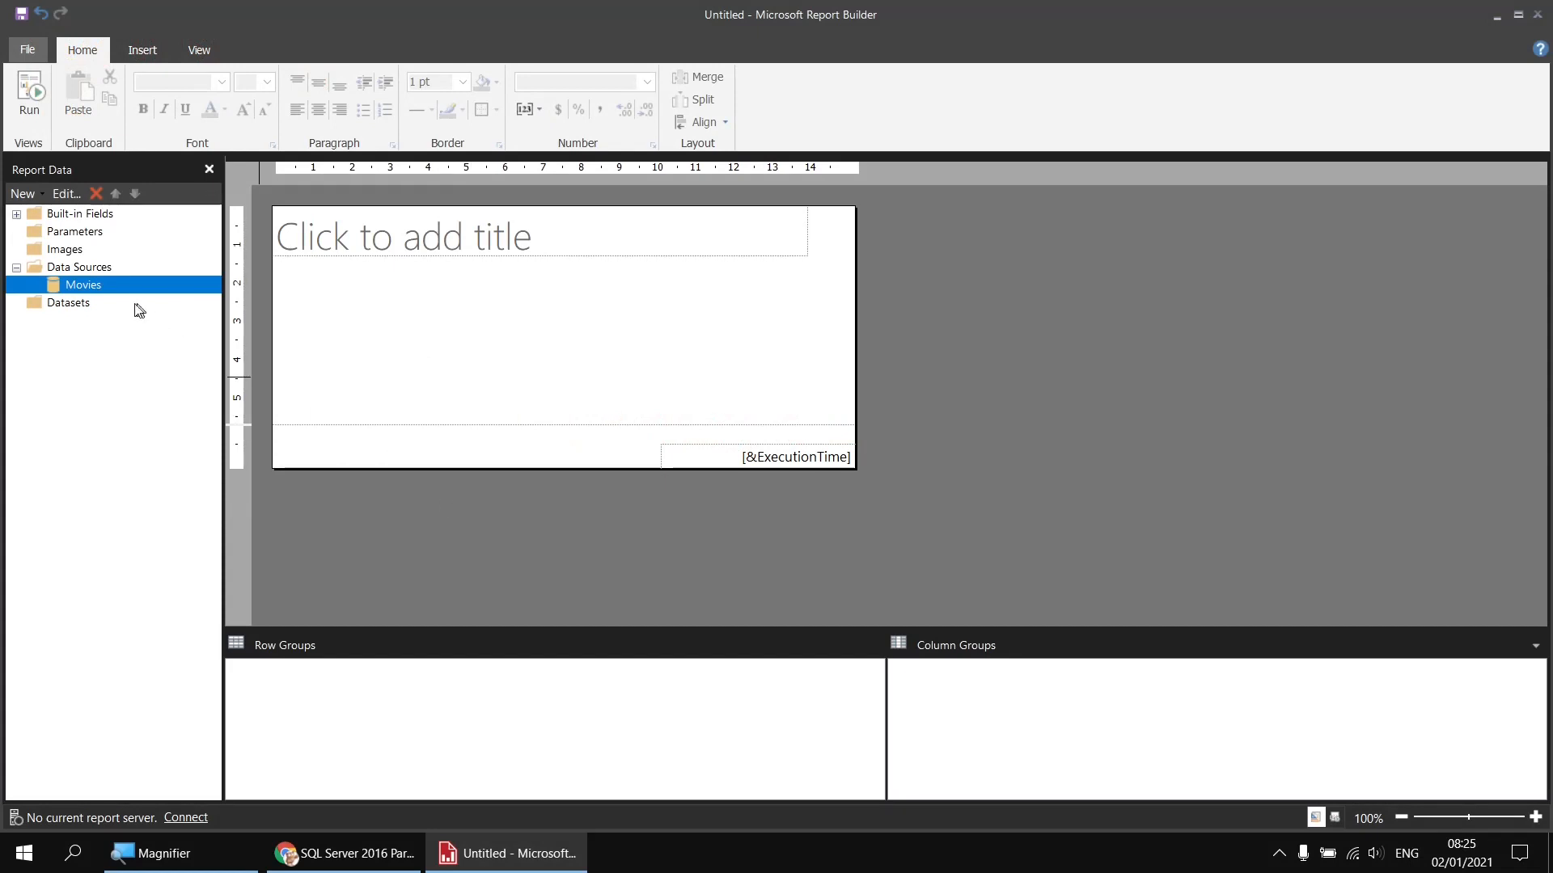
- Add a dataset named Films based on the Movies data source
right_click(114, 289)
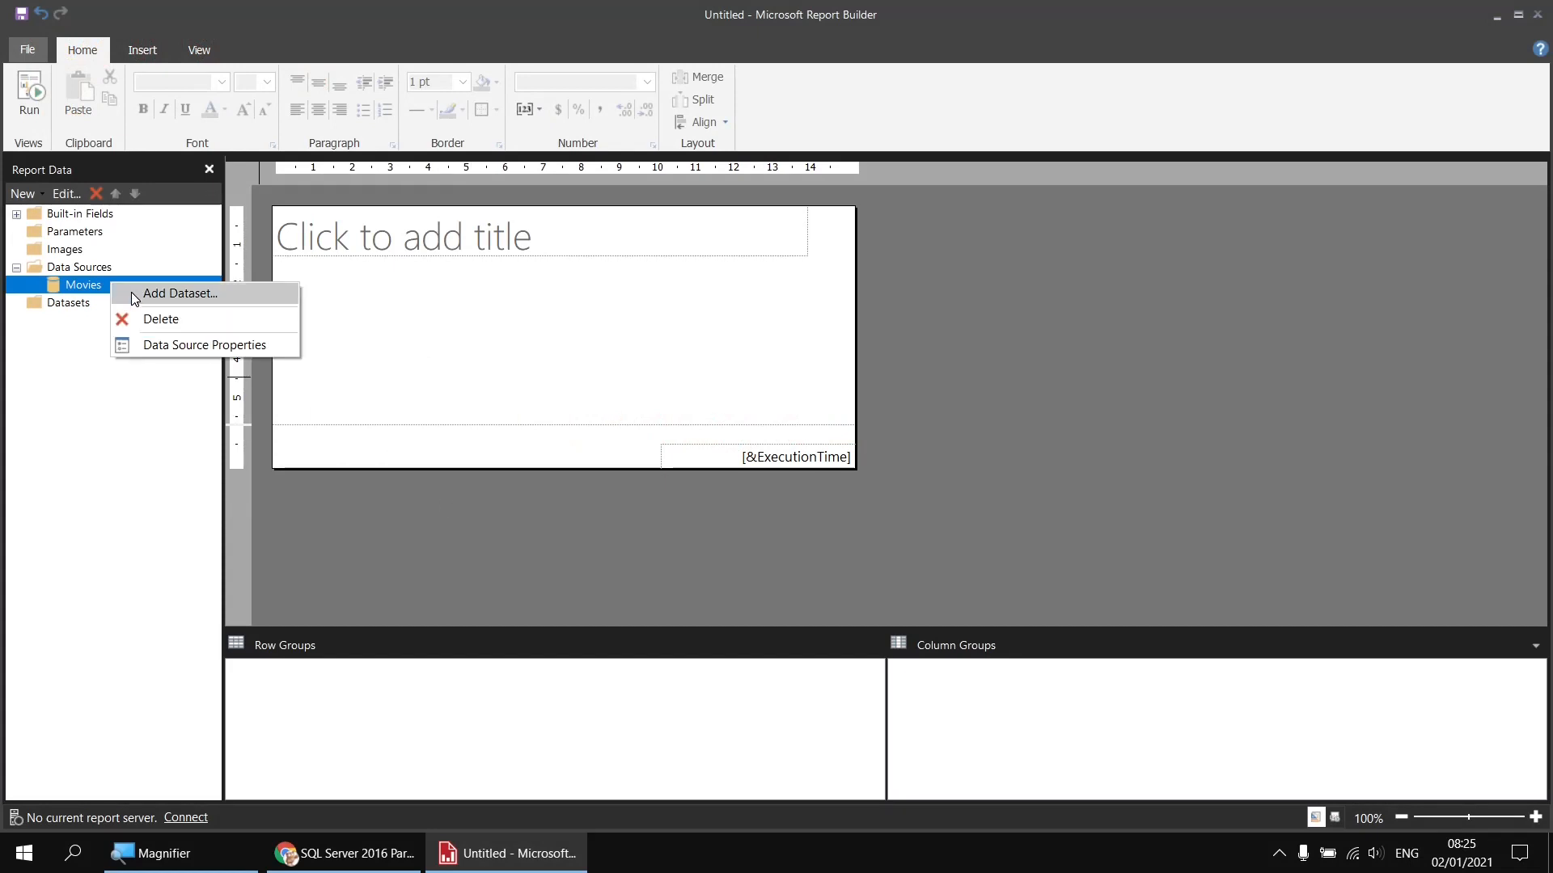
left_click(134, 296)
double_click(602, 185)
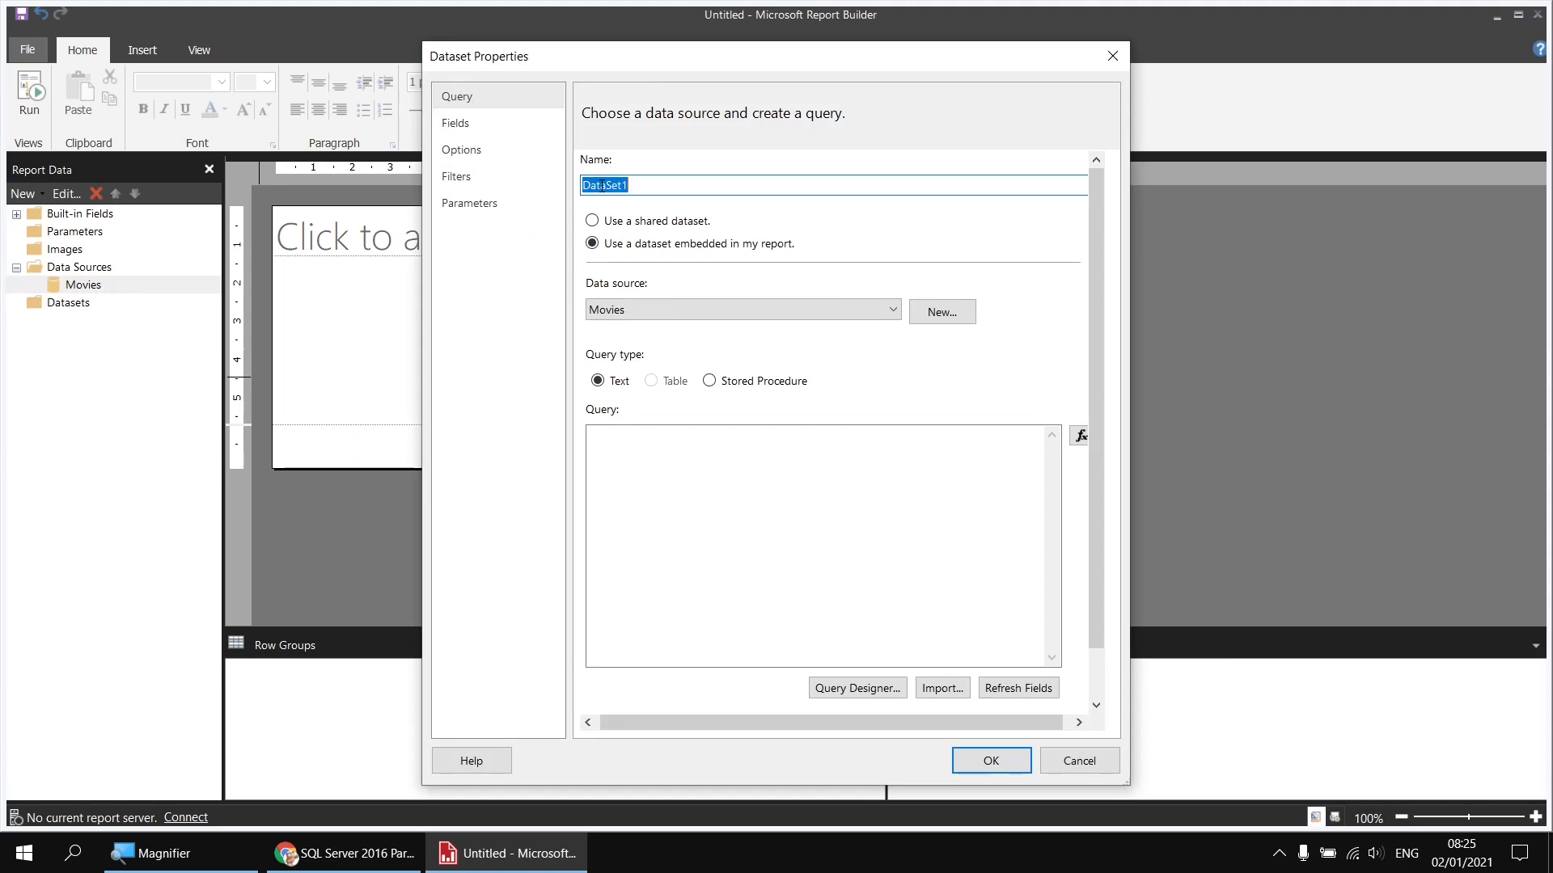
type("Films")
- Design the dataset query with Title and RunTimeMinutes from the Film table and all fields from the Genre table
left_click(841, 691)
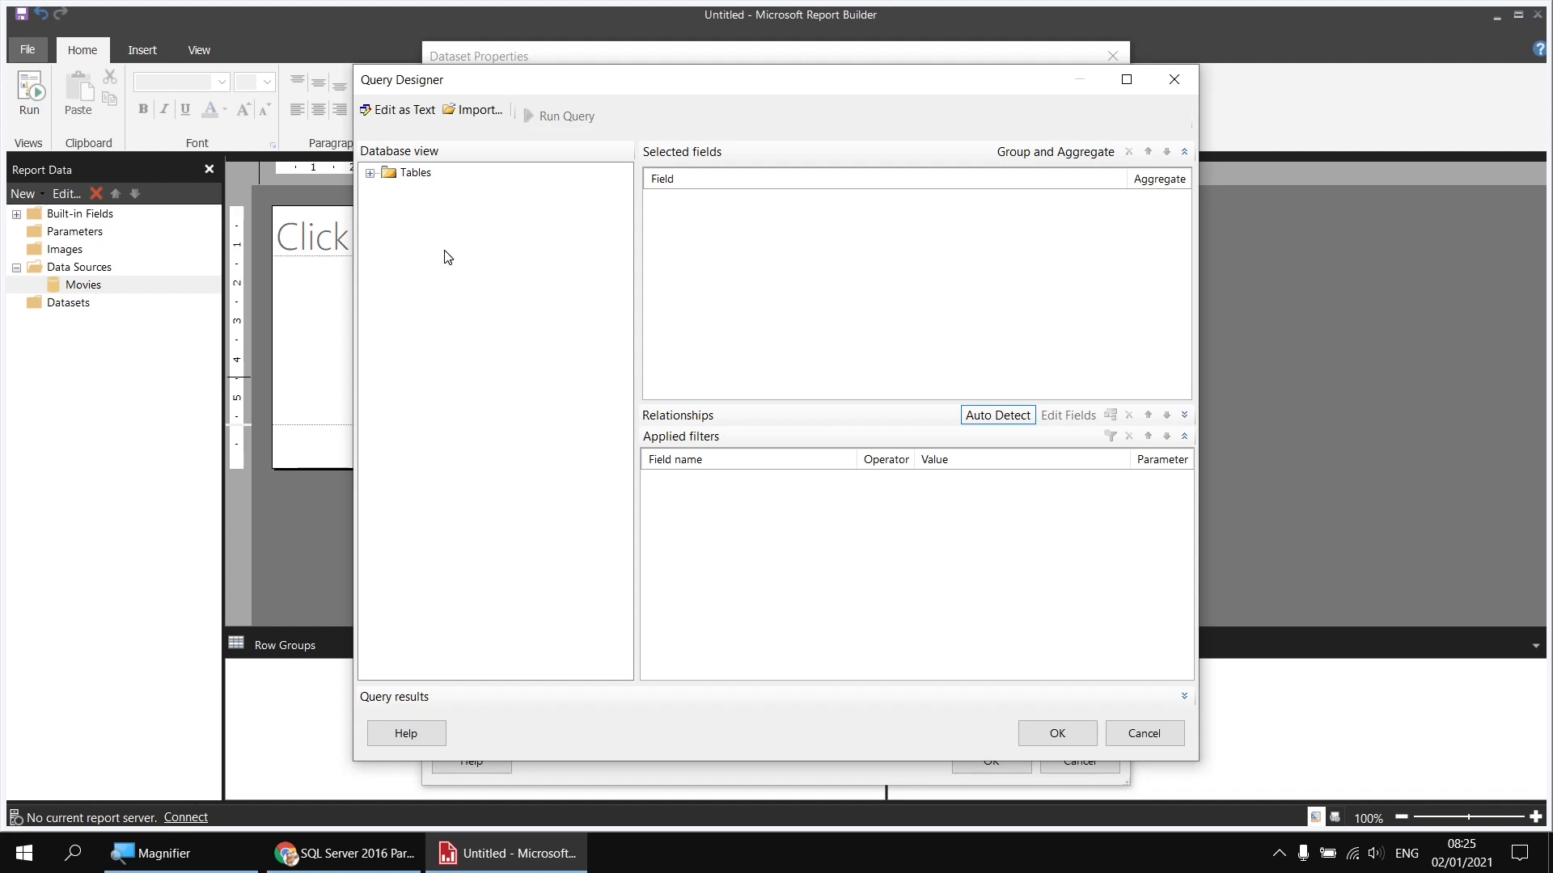
left_click(370, 173)
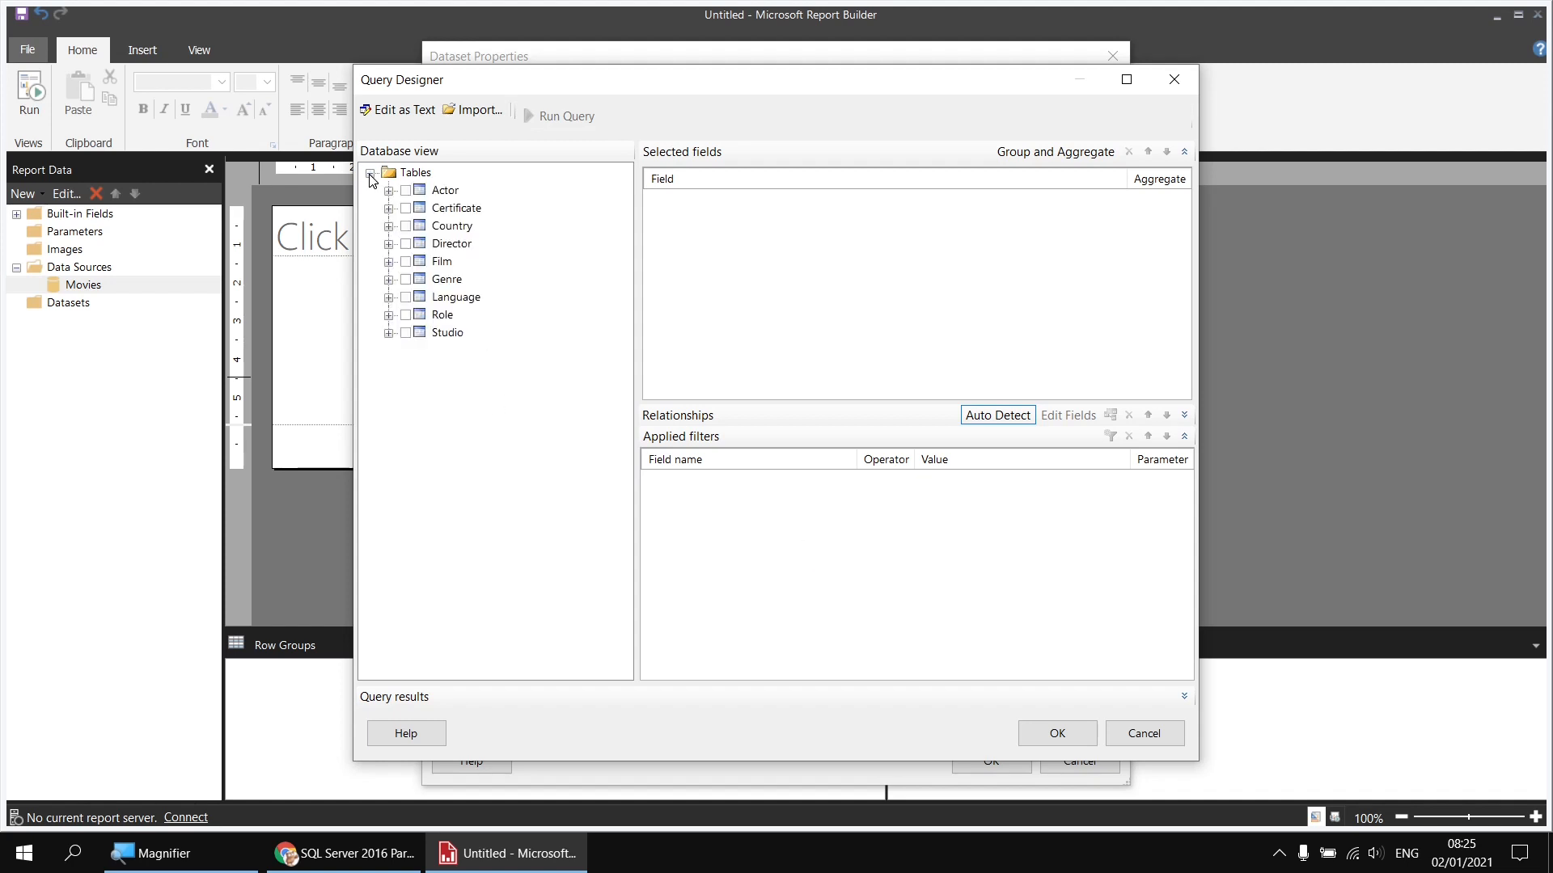
left_click(390, 262)
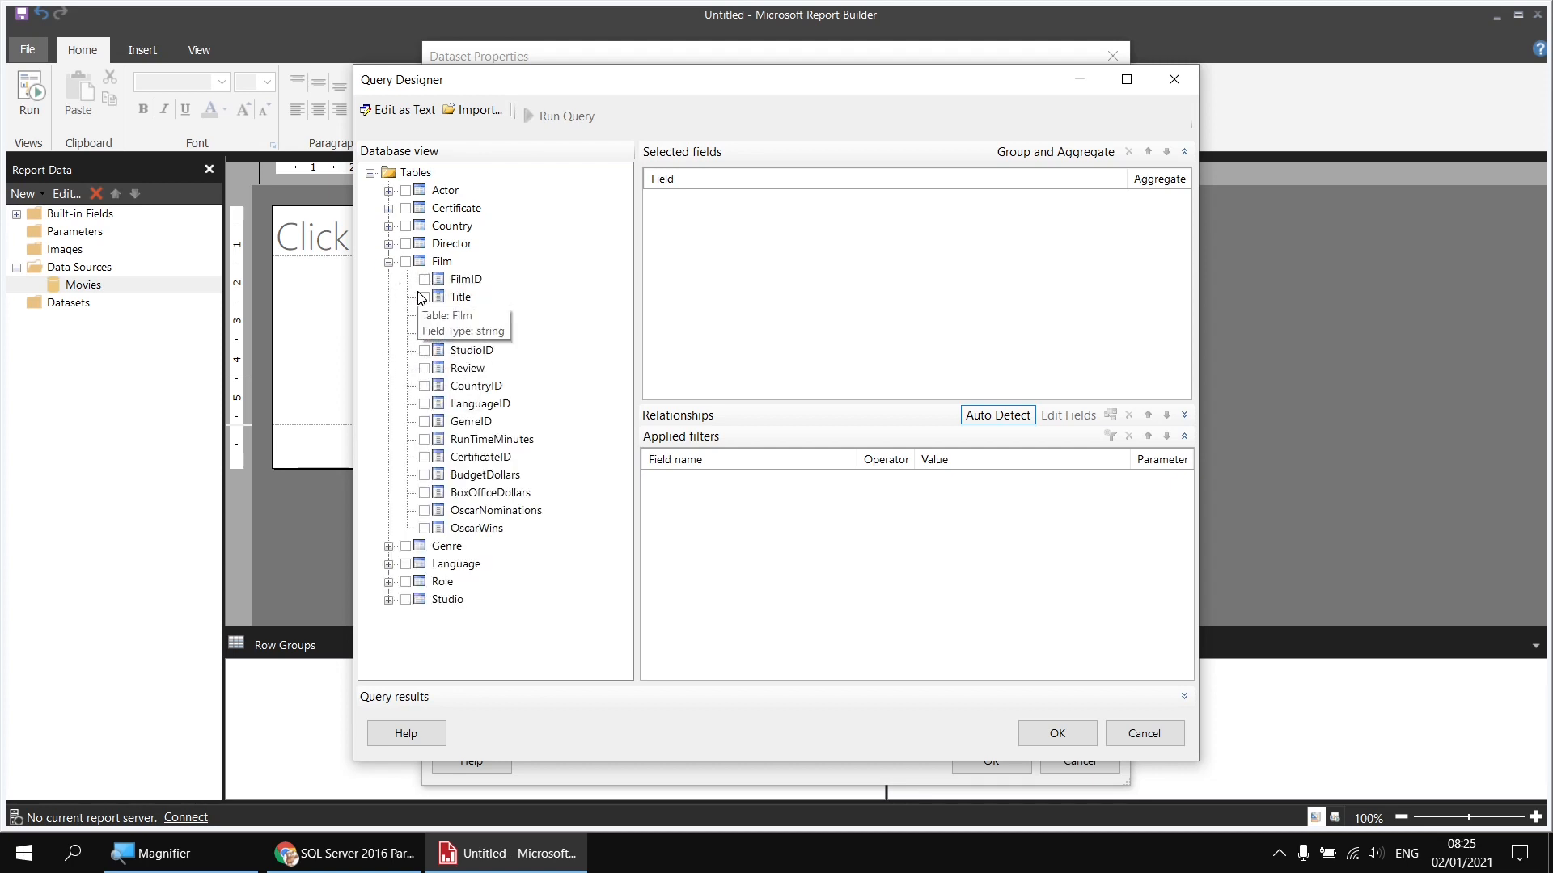
left_click(423, 296)
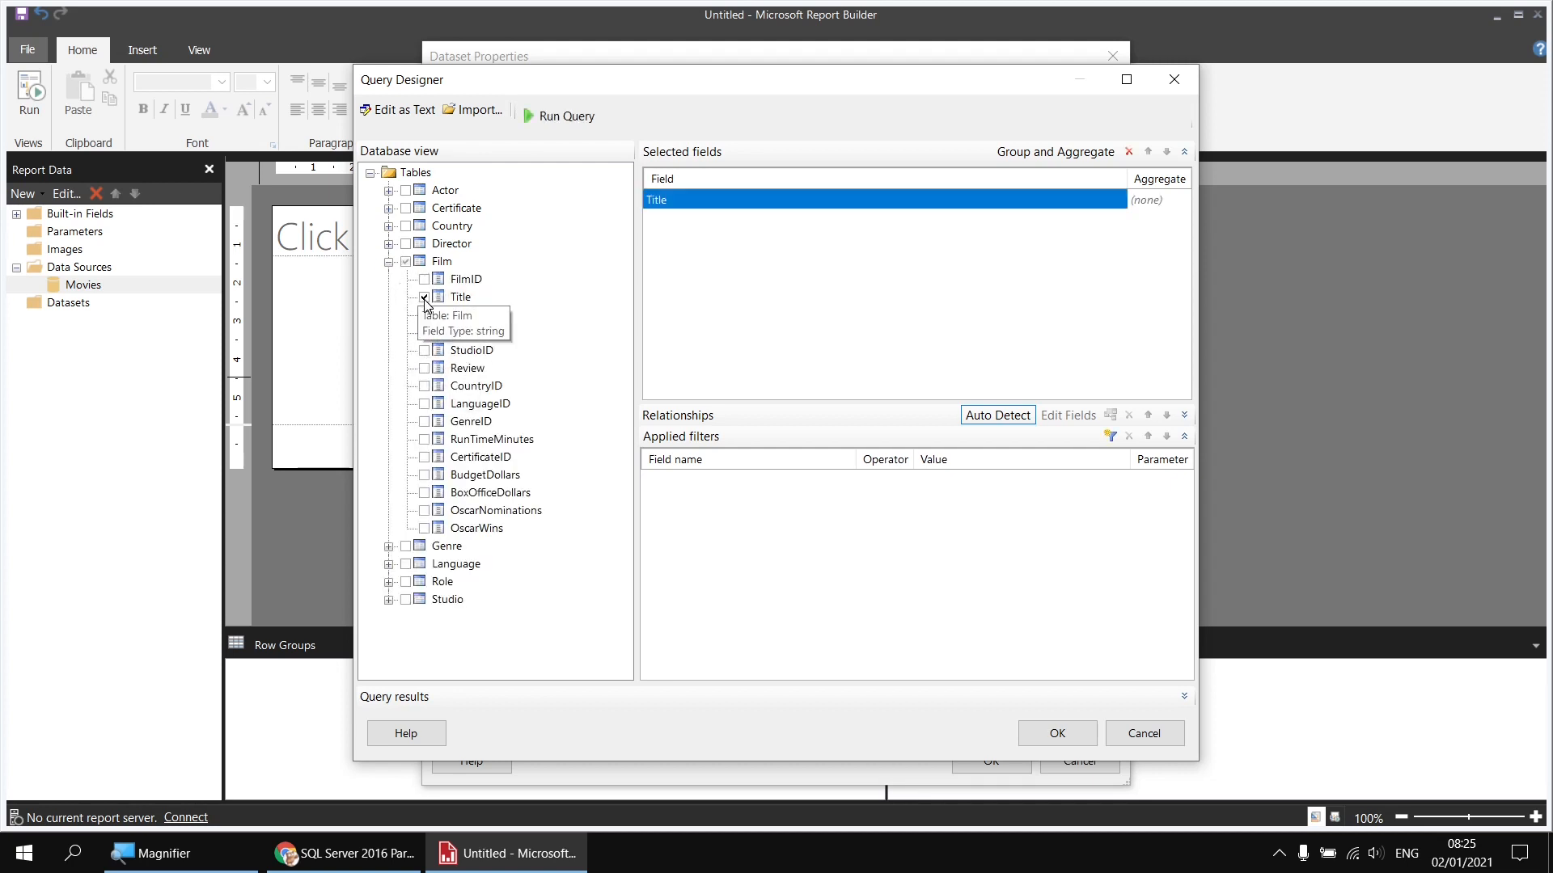
left_click(424, 440)
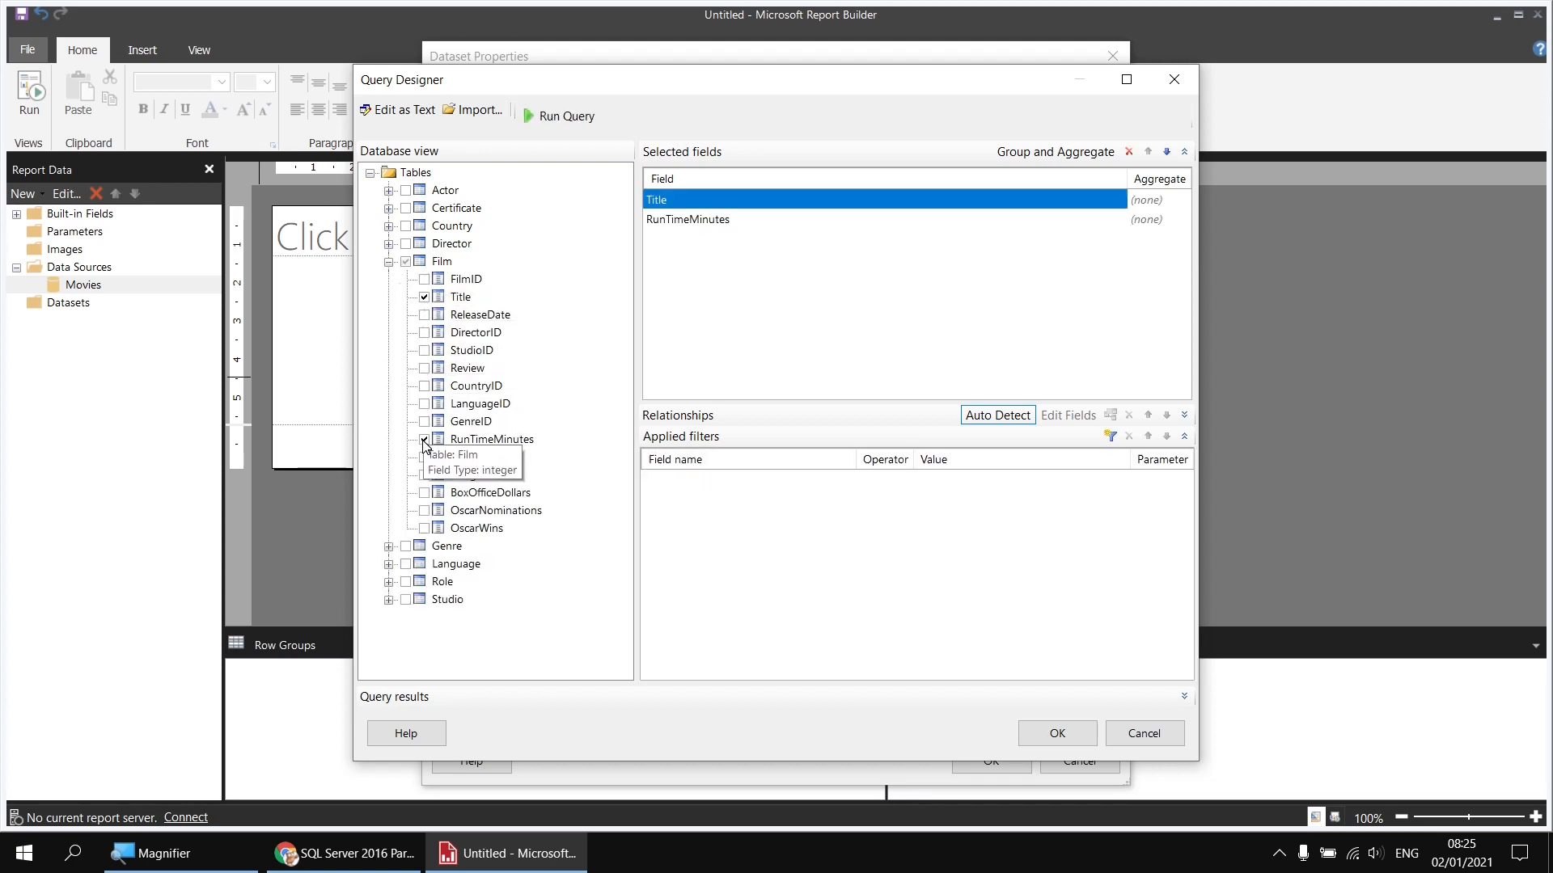
left_click(389, 262)
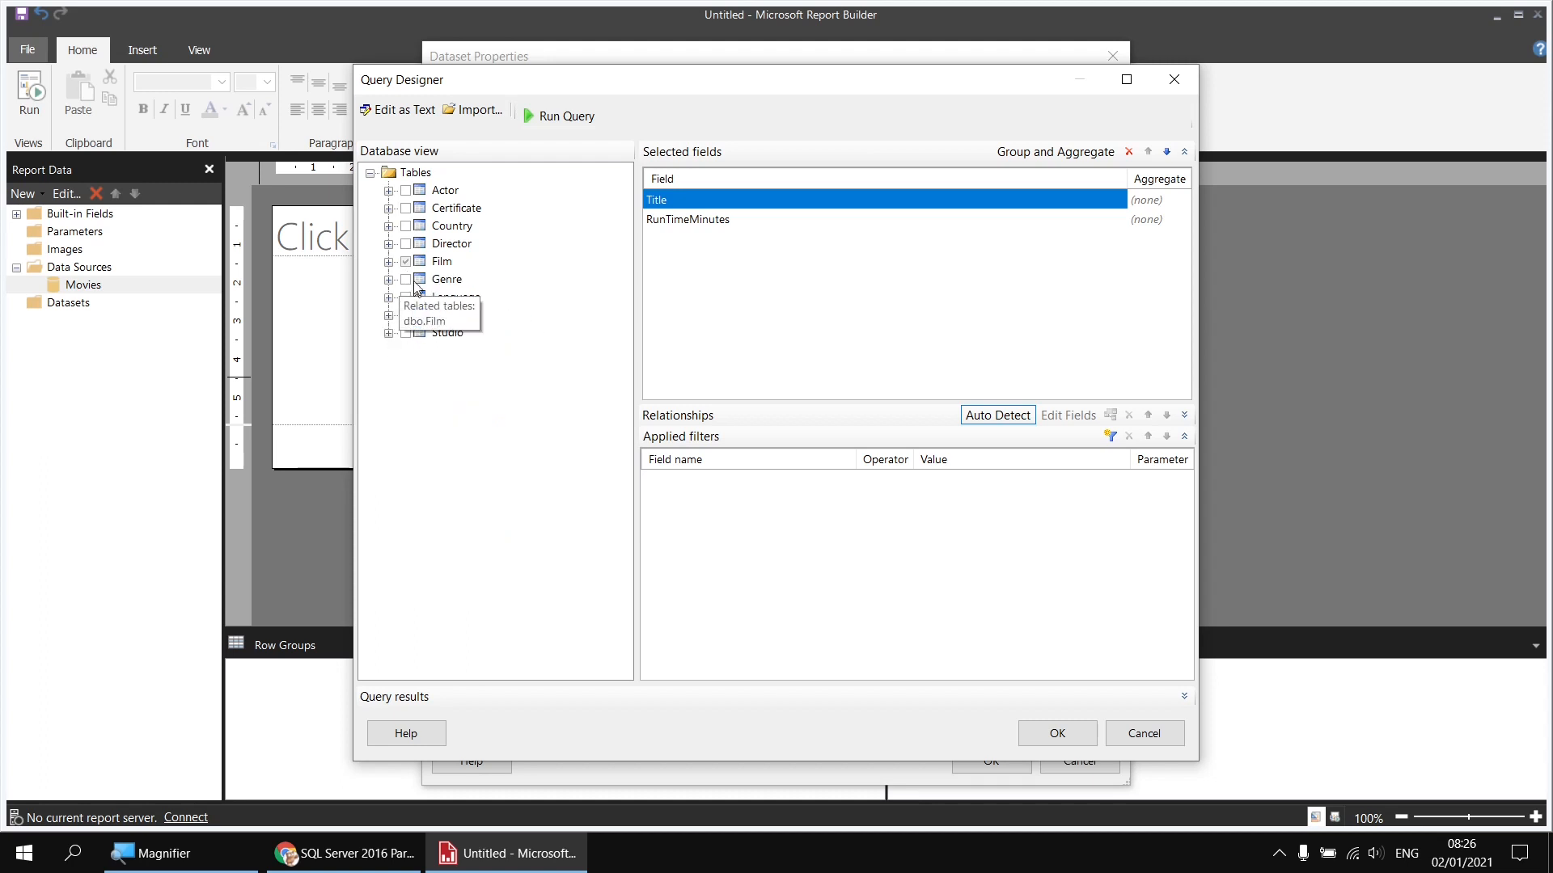
left_click(404, 279)
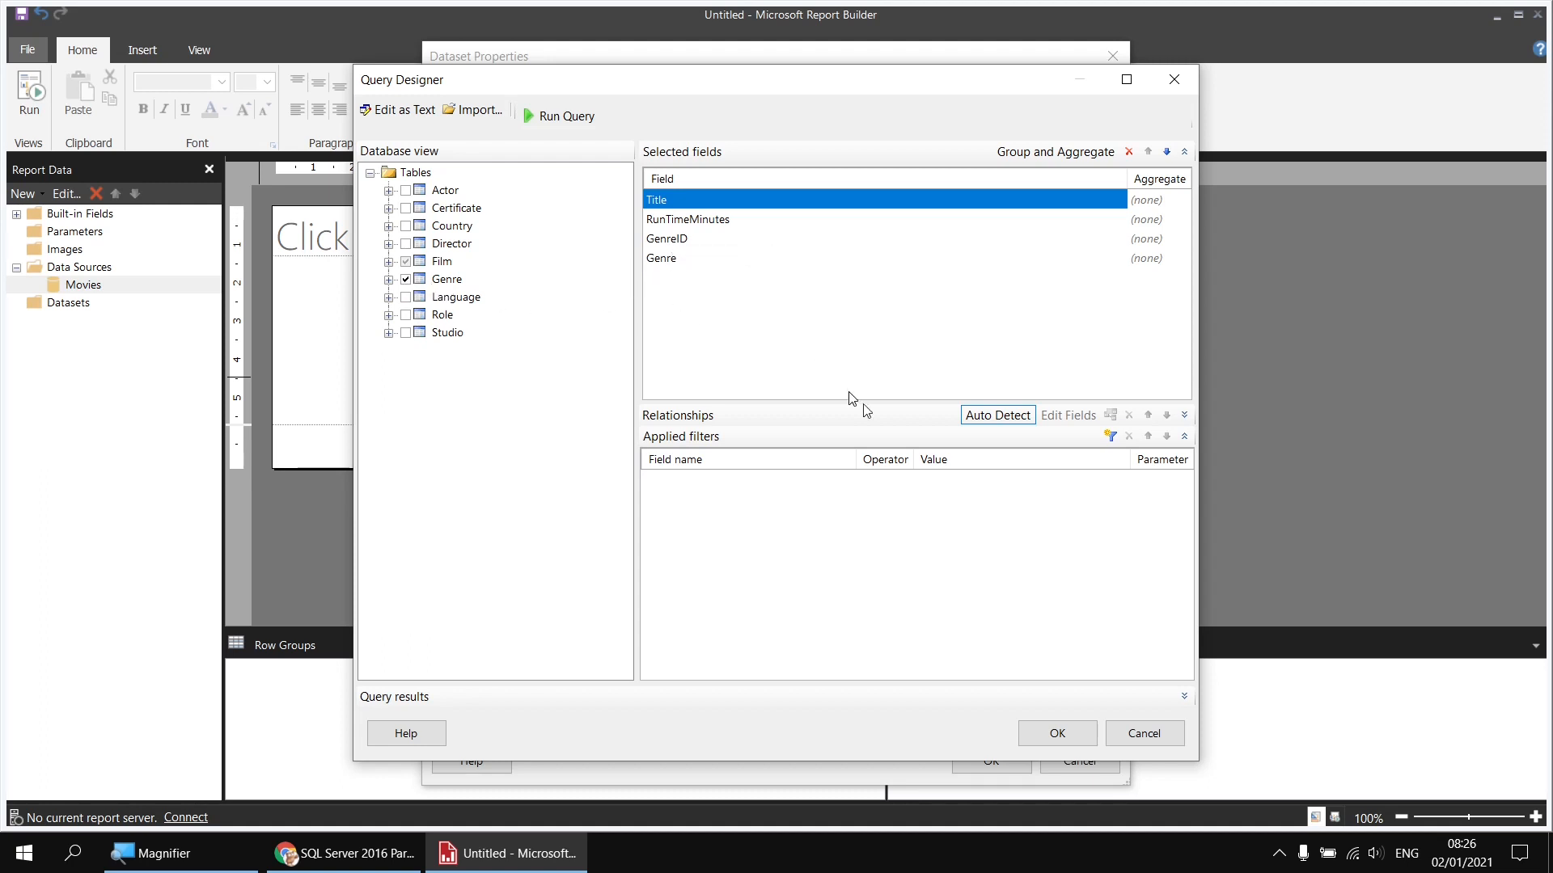
- Filter the query to films whose OscarWins is more than or equal to 1 and save the Films dataset
left_click(1111, 437)
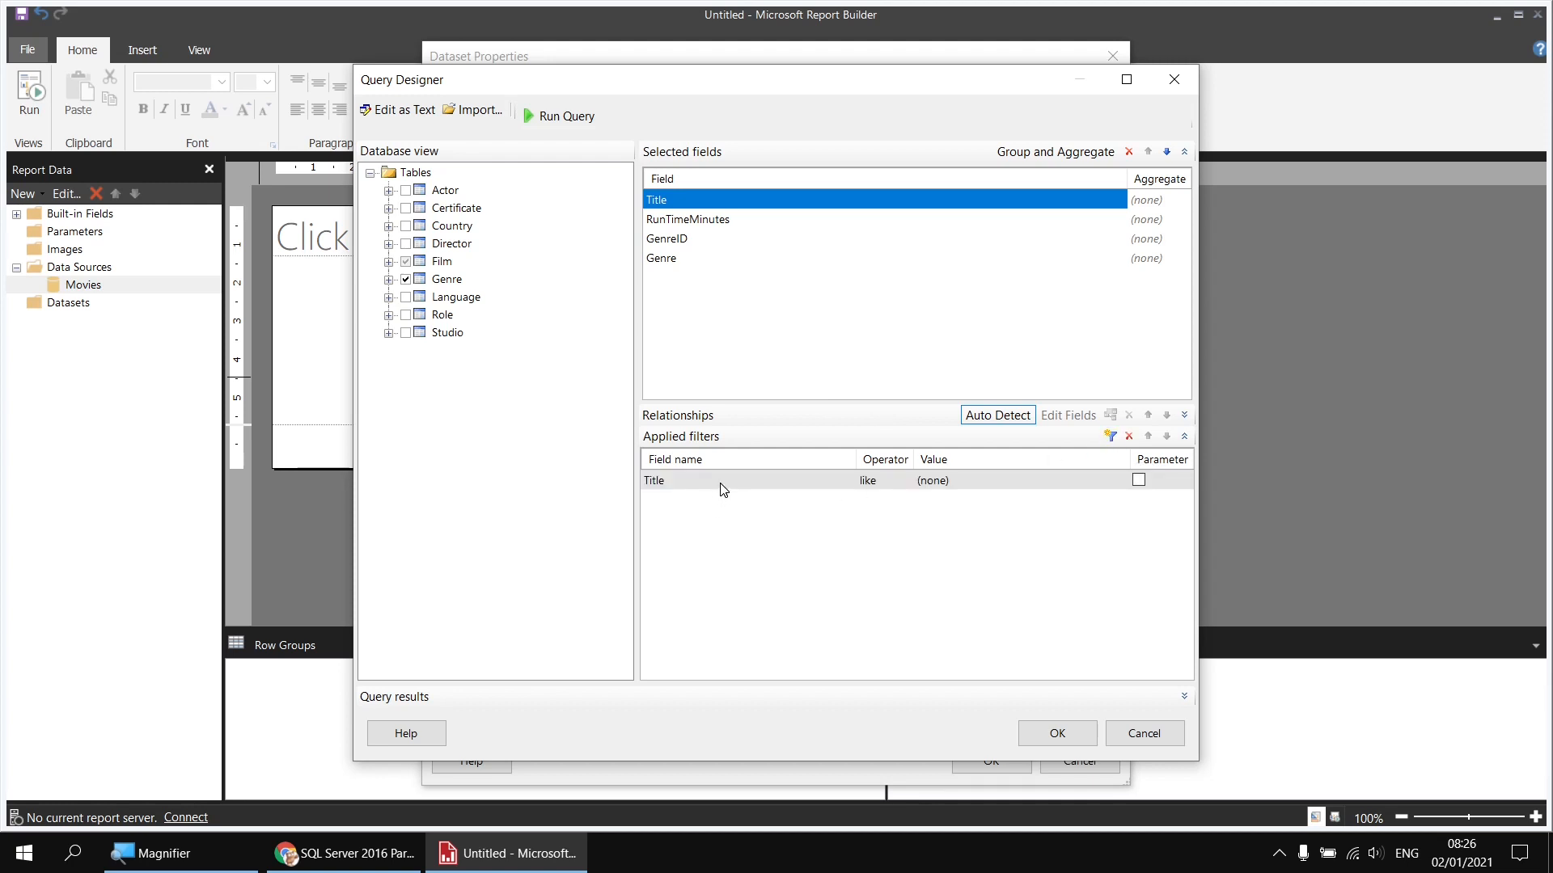
left_click(720, 480)
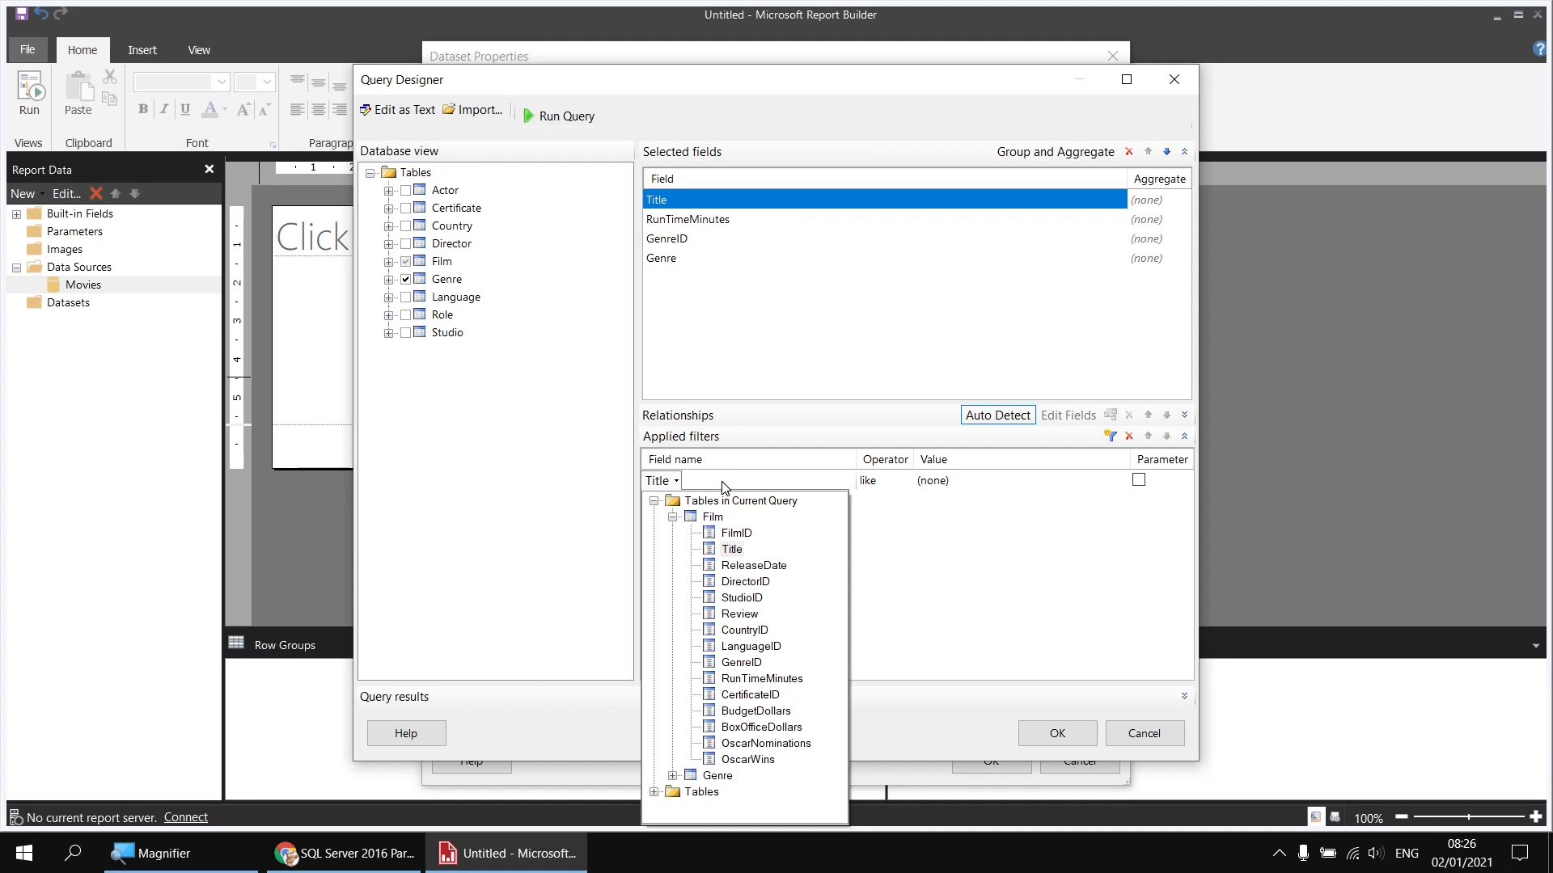
left_click(748, 760)
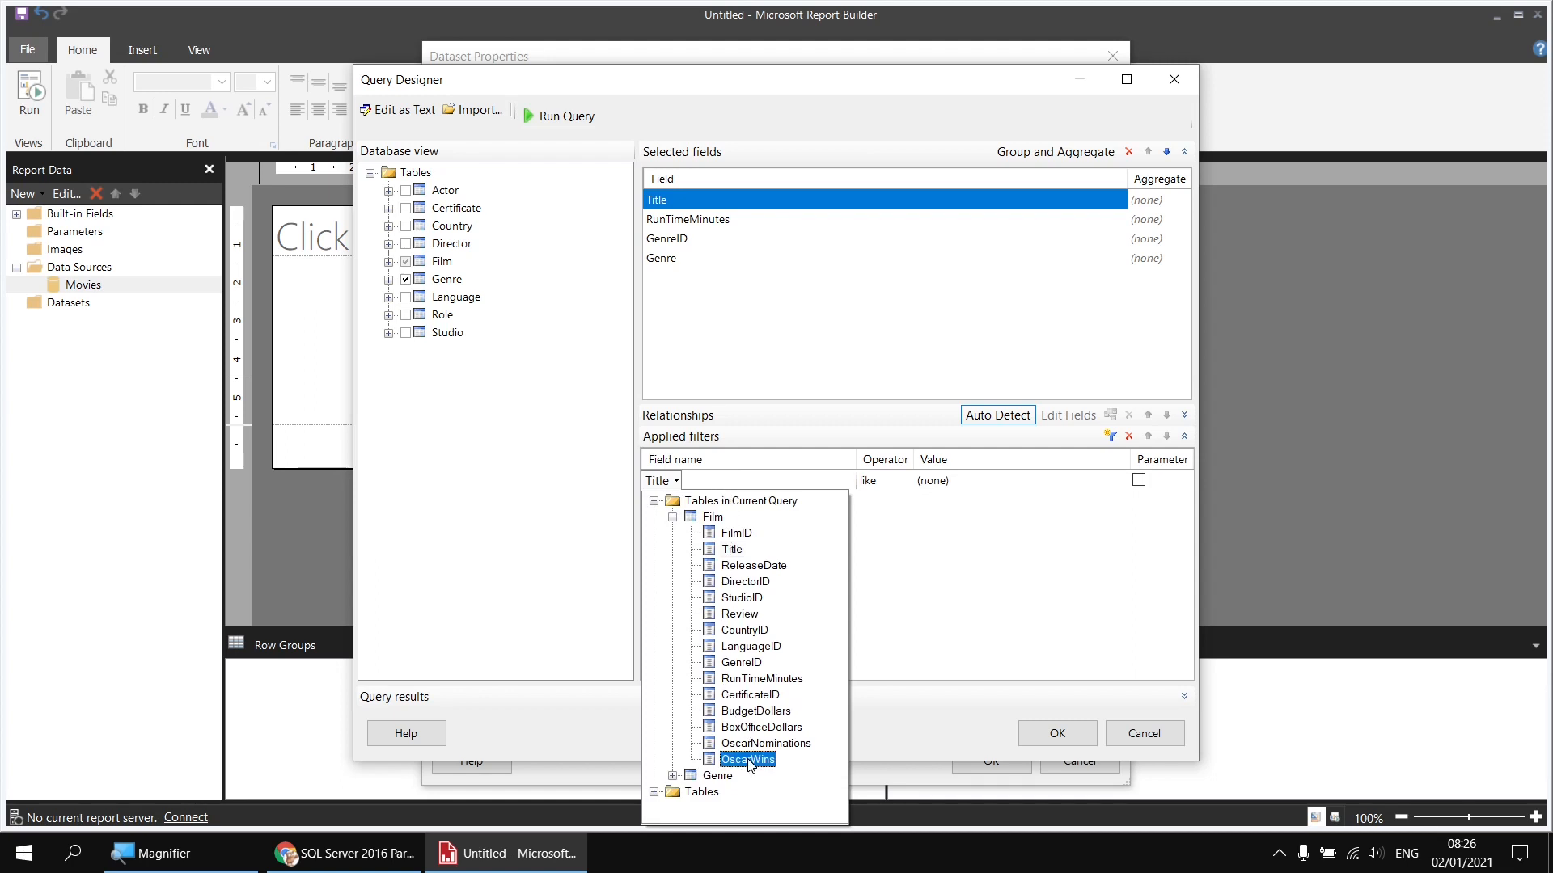
left_click(885, 488)
left_click(924, 568)
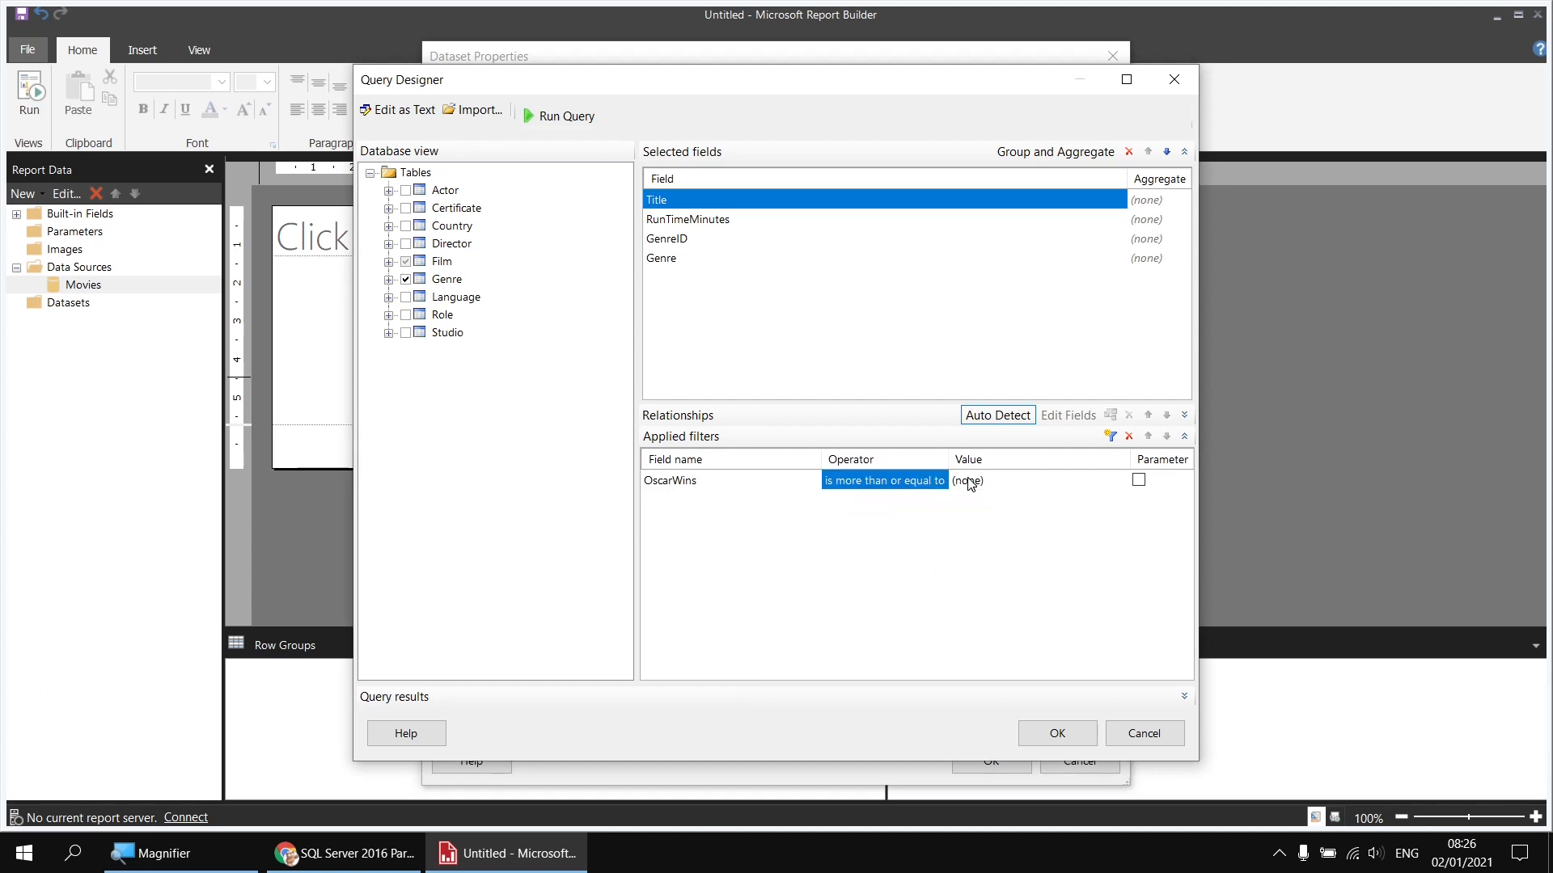
left_click(970, 483)
type("1")
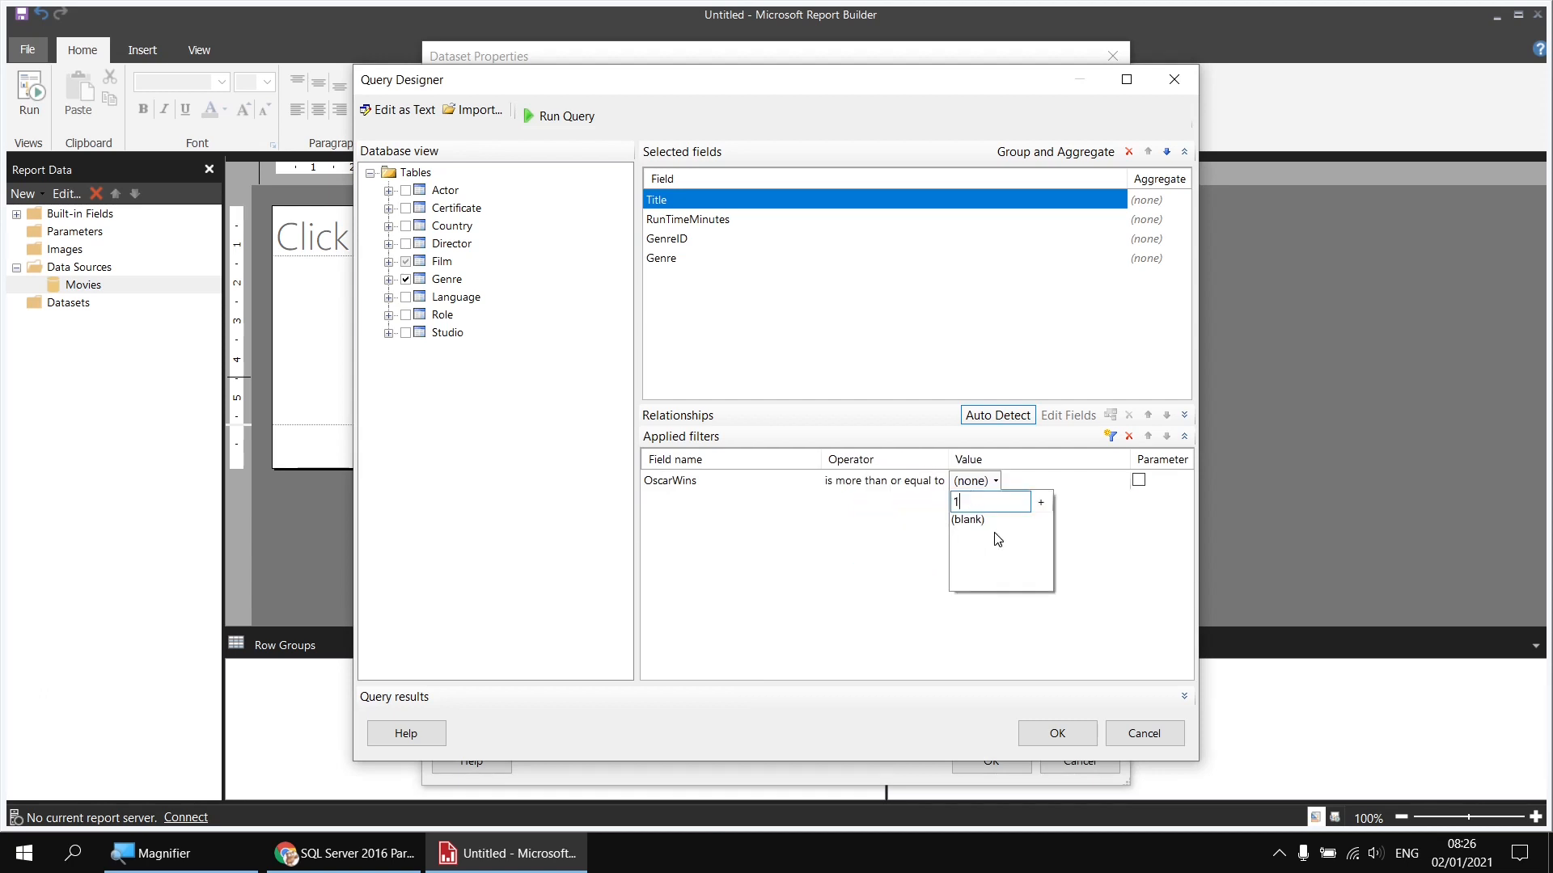
key("Return")
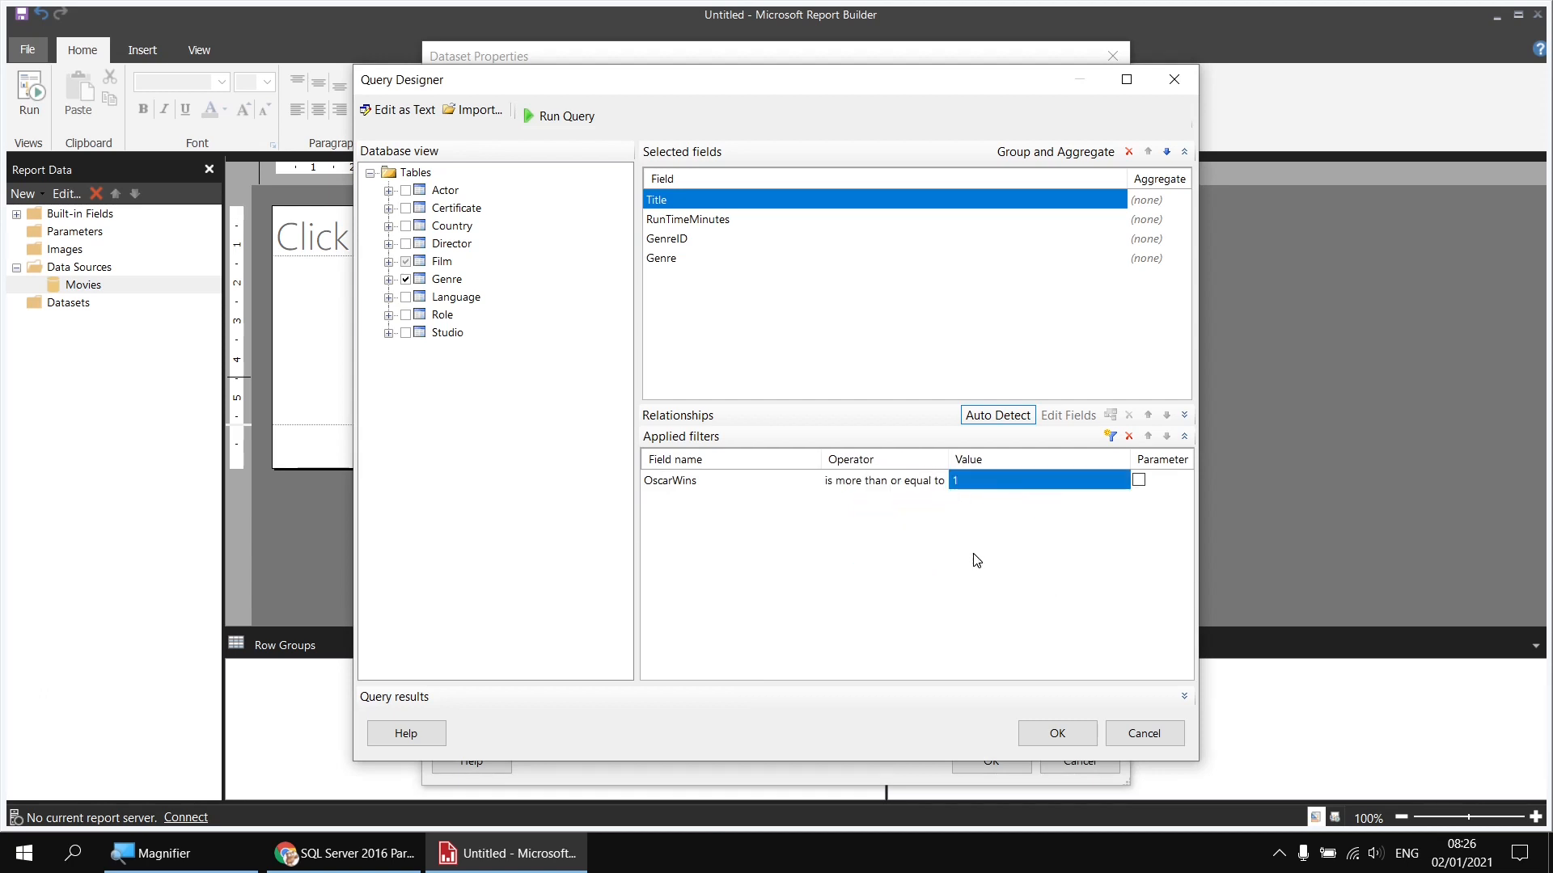
left_click(1048, 732)
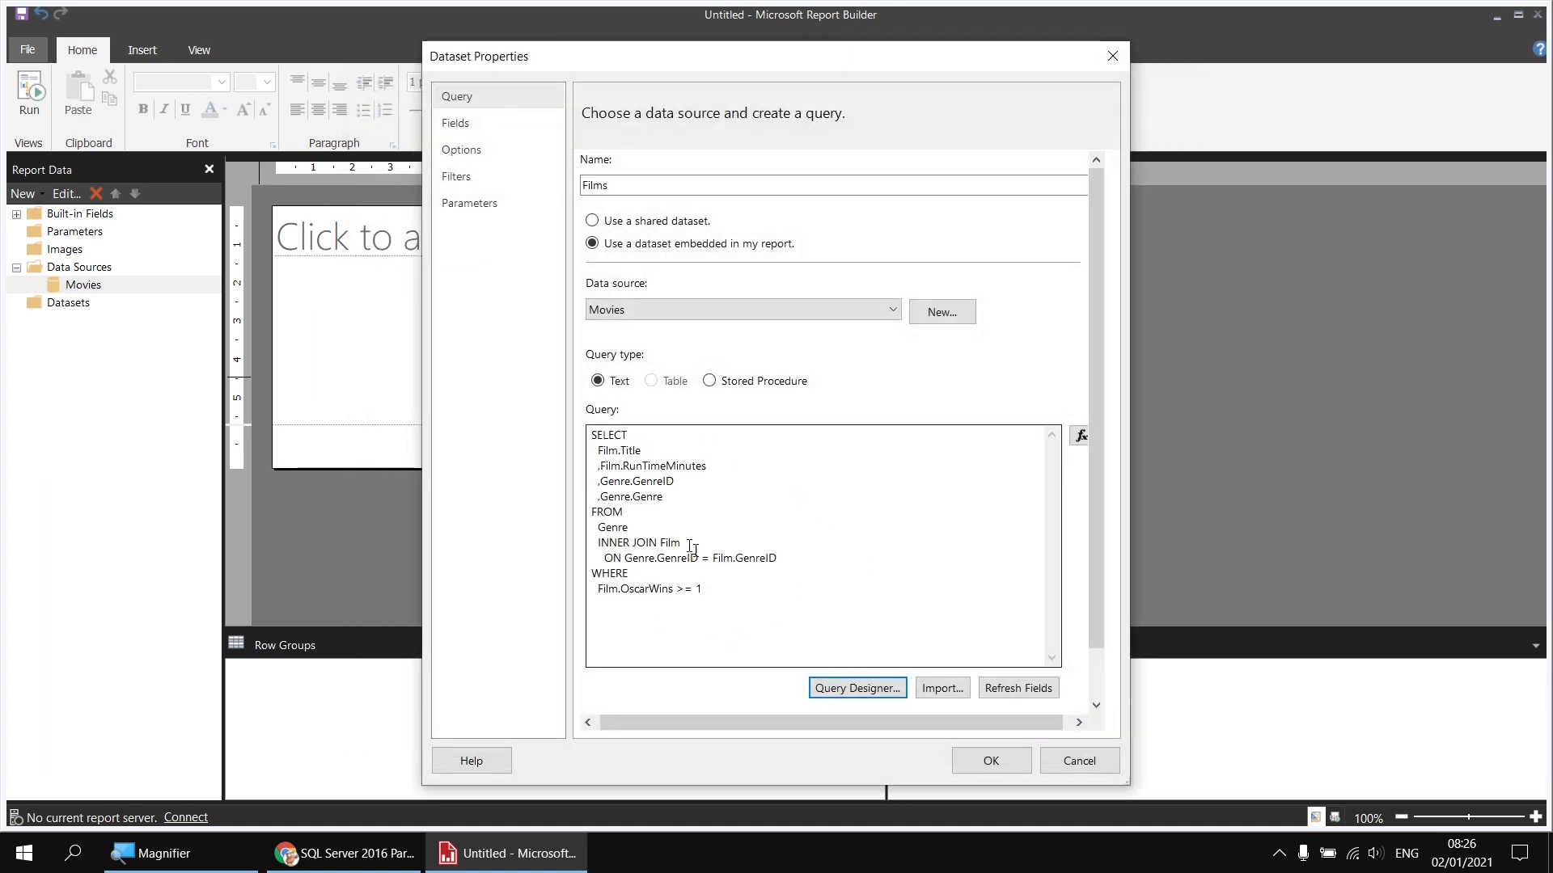
left_click(991, 760)
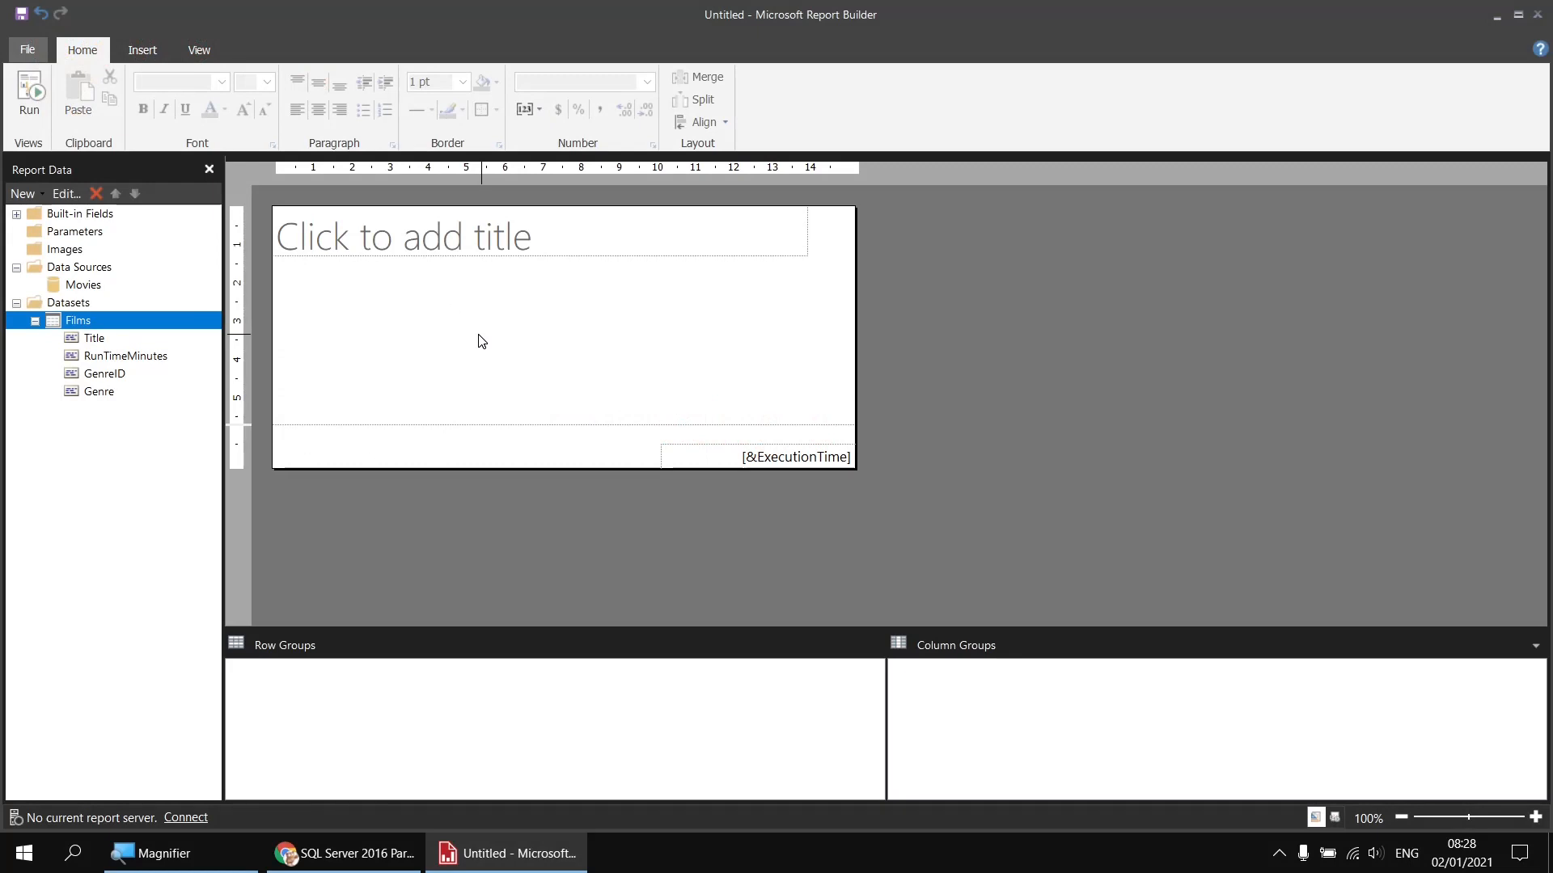
- Delete the report's title text box and remove the page footer
left_click_drag(470, 305, 390, 230)
key("Delete")
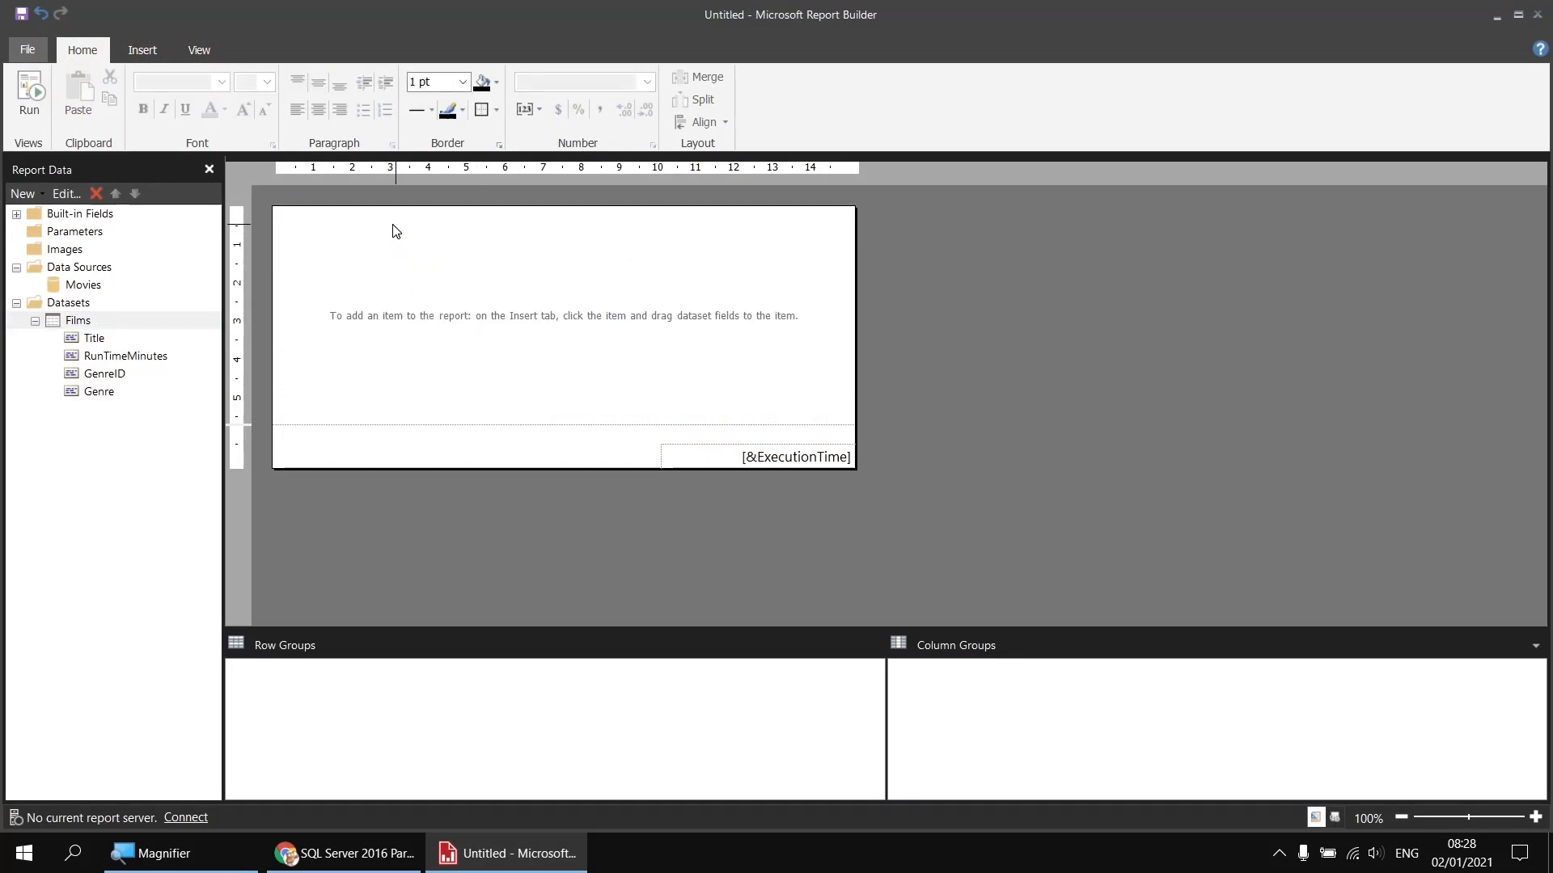
right_click(344, 454)
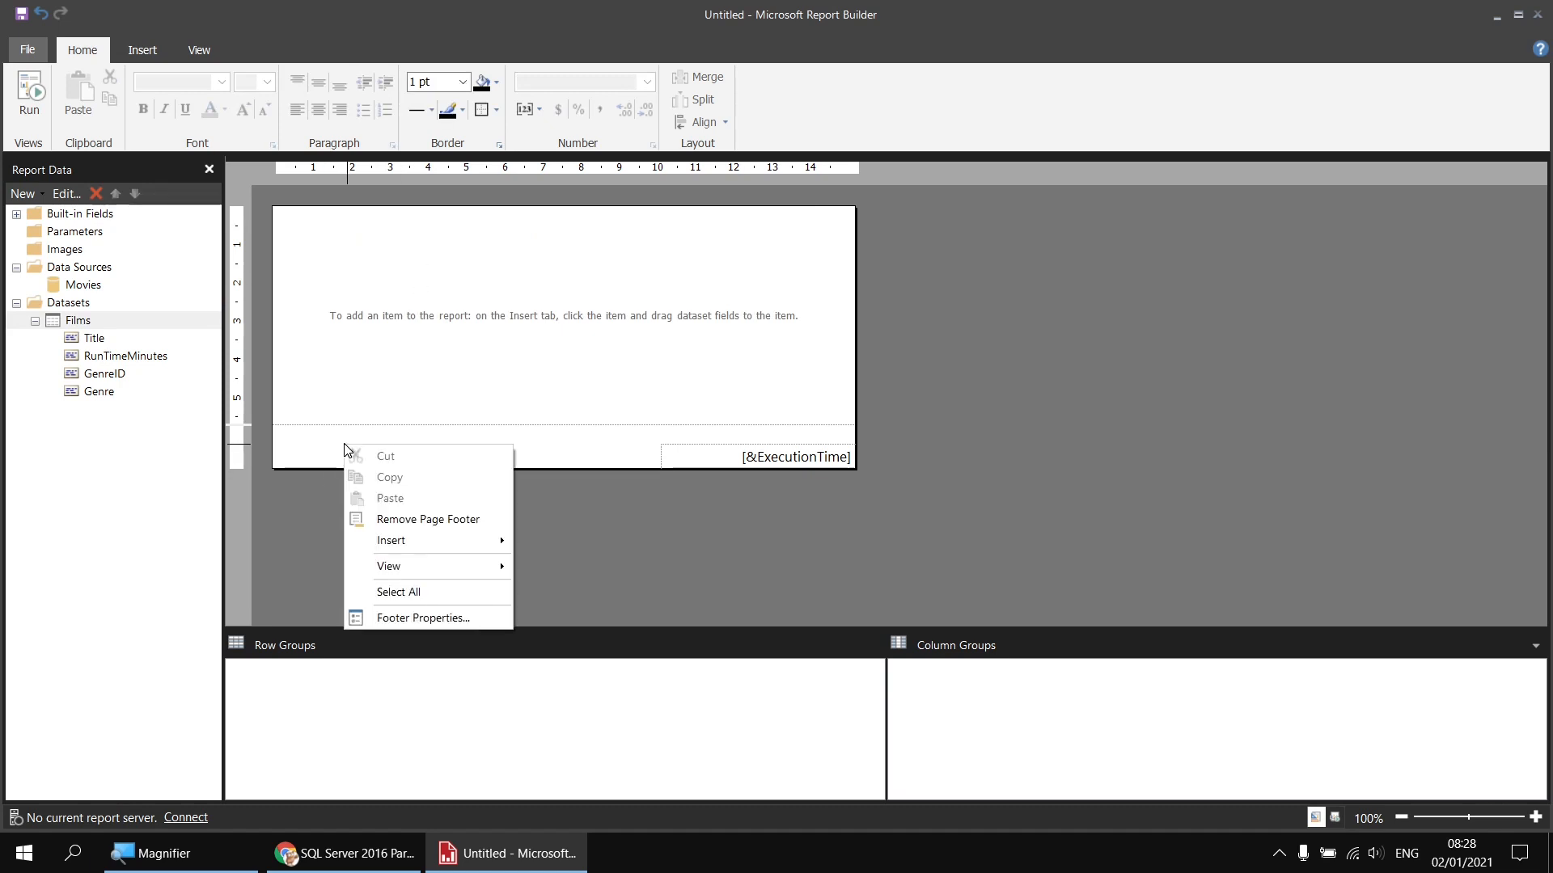
left_click(470, 523)
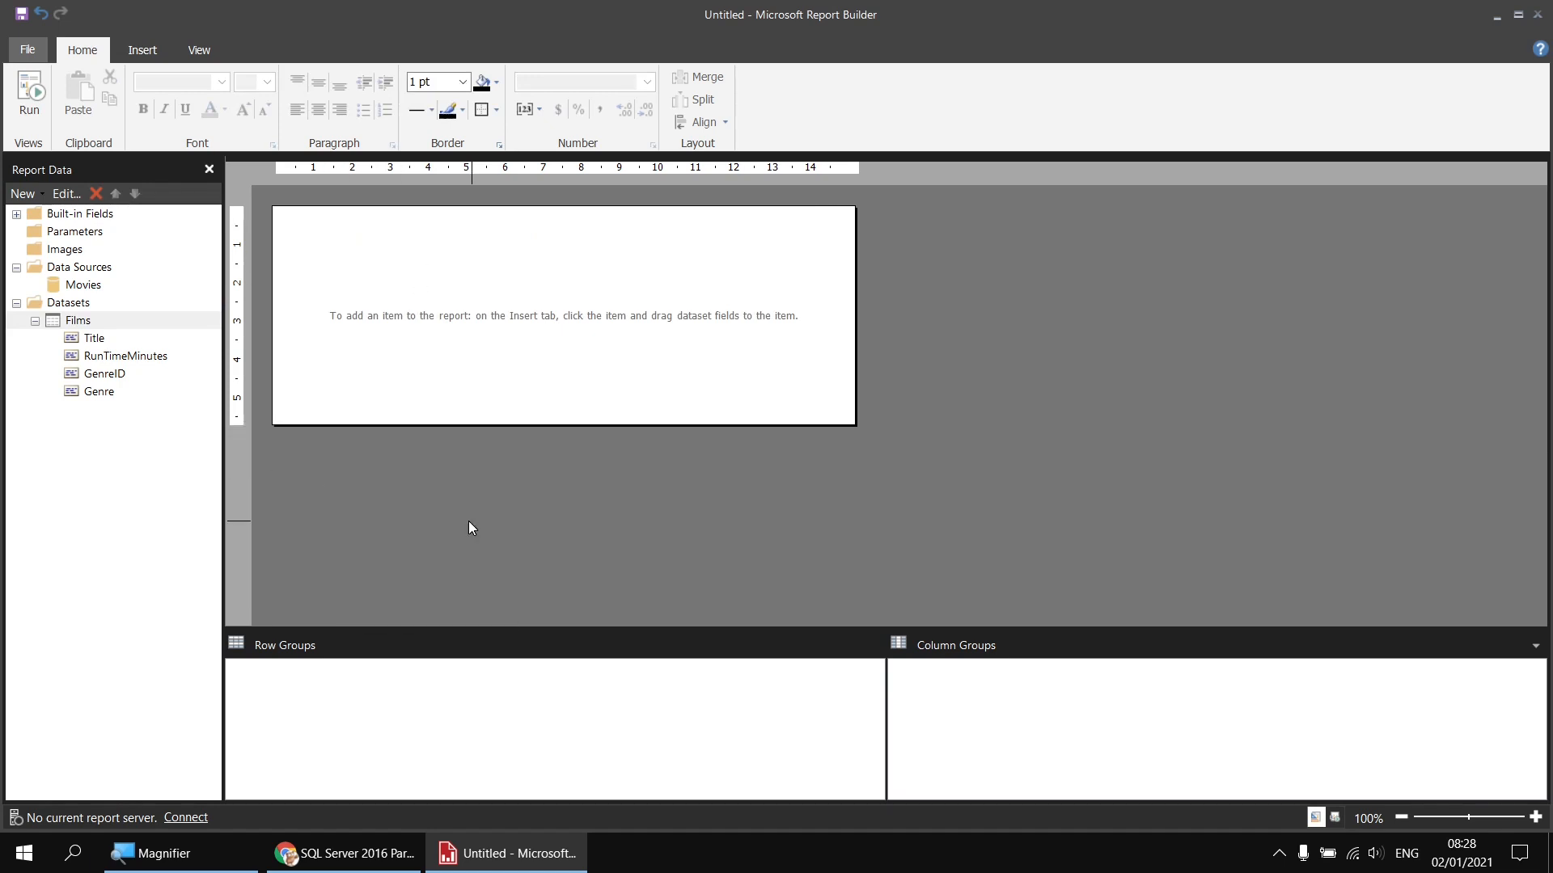
- Insert a table at the report body's upper-left corner, fill it with the Title and RunTimeMinutes fields, and preview the report
right_click(279, 212)
mouse_move(350, 286)
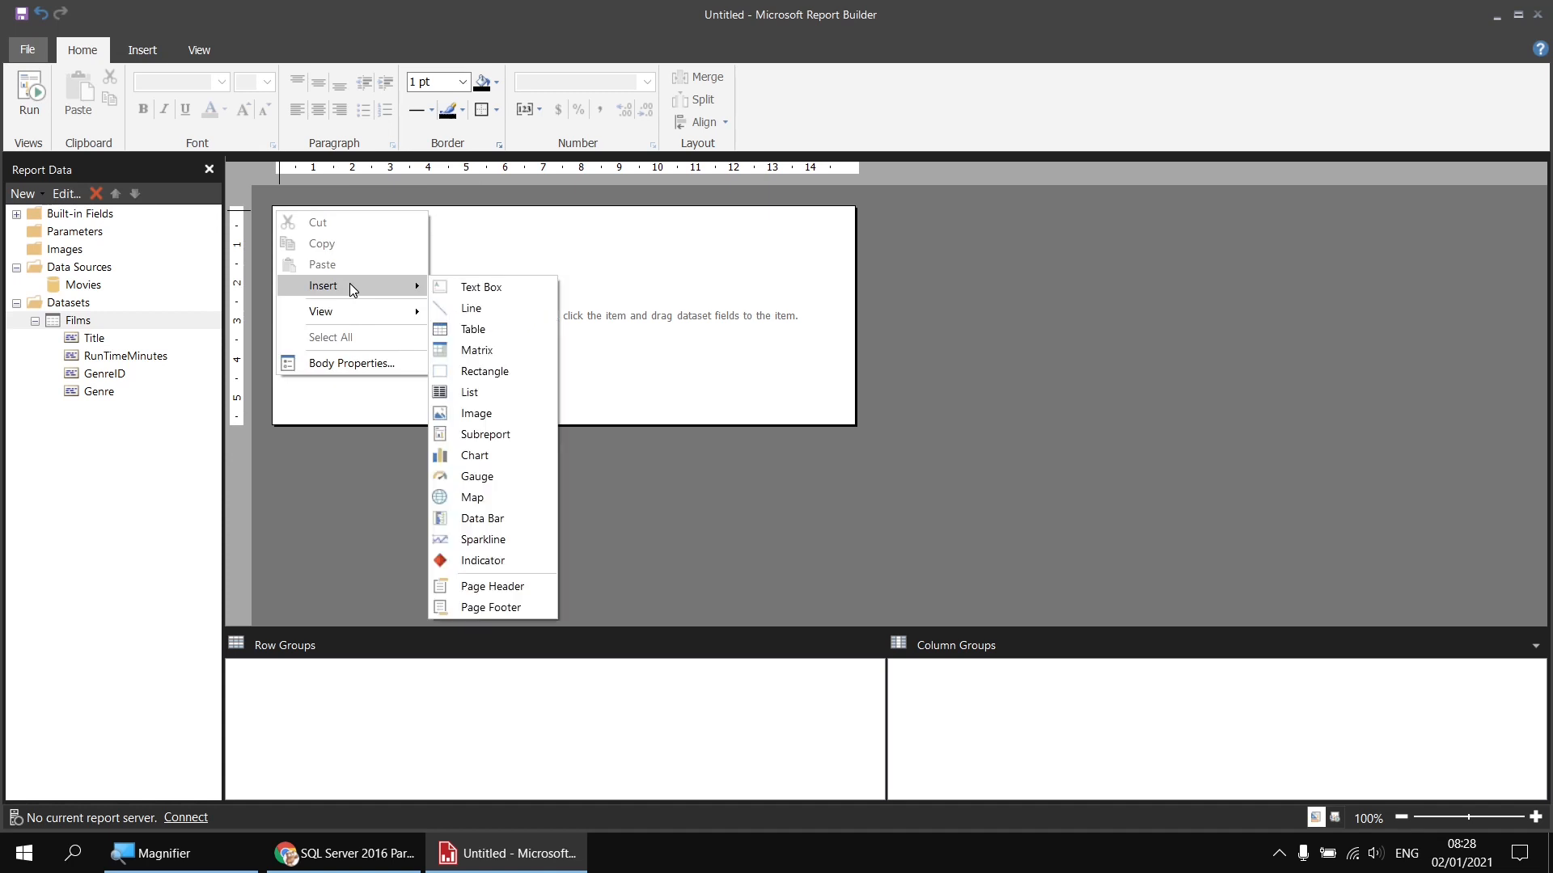
left_click(475, 305)
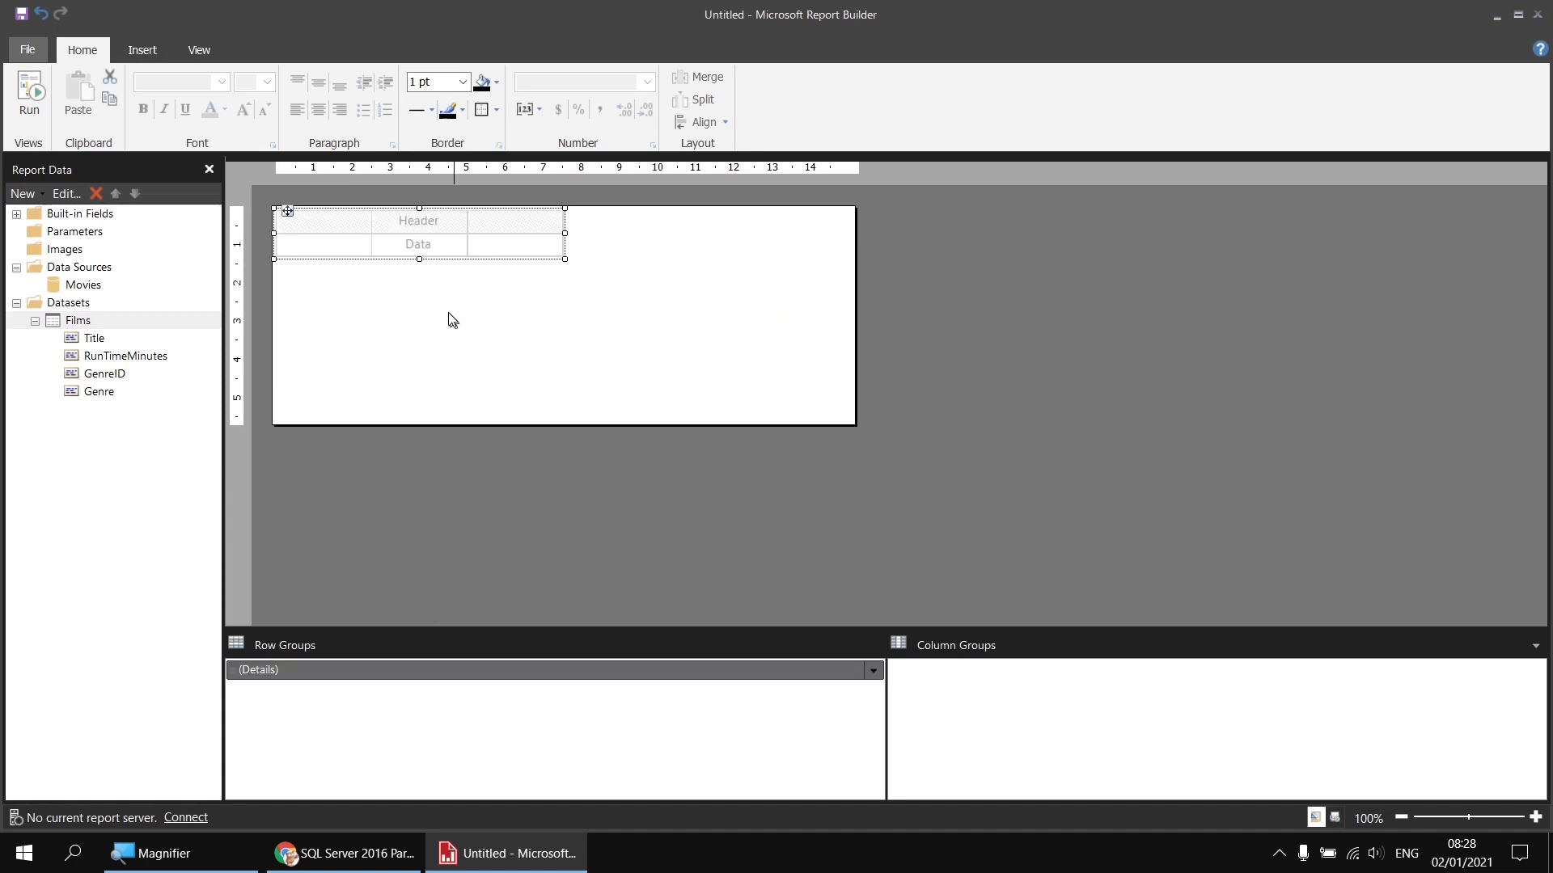
left_click(362, 244)
left_click(397, 259)
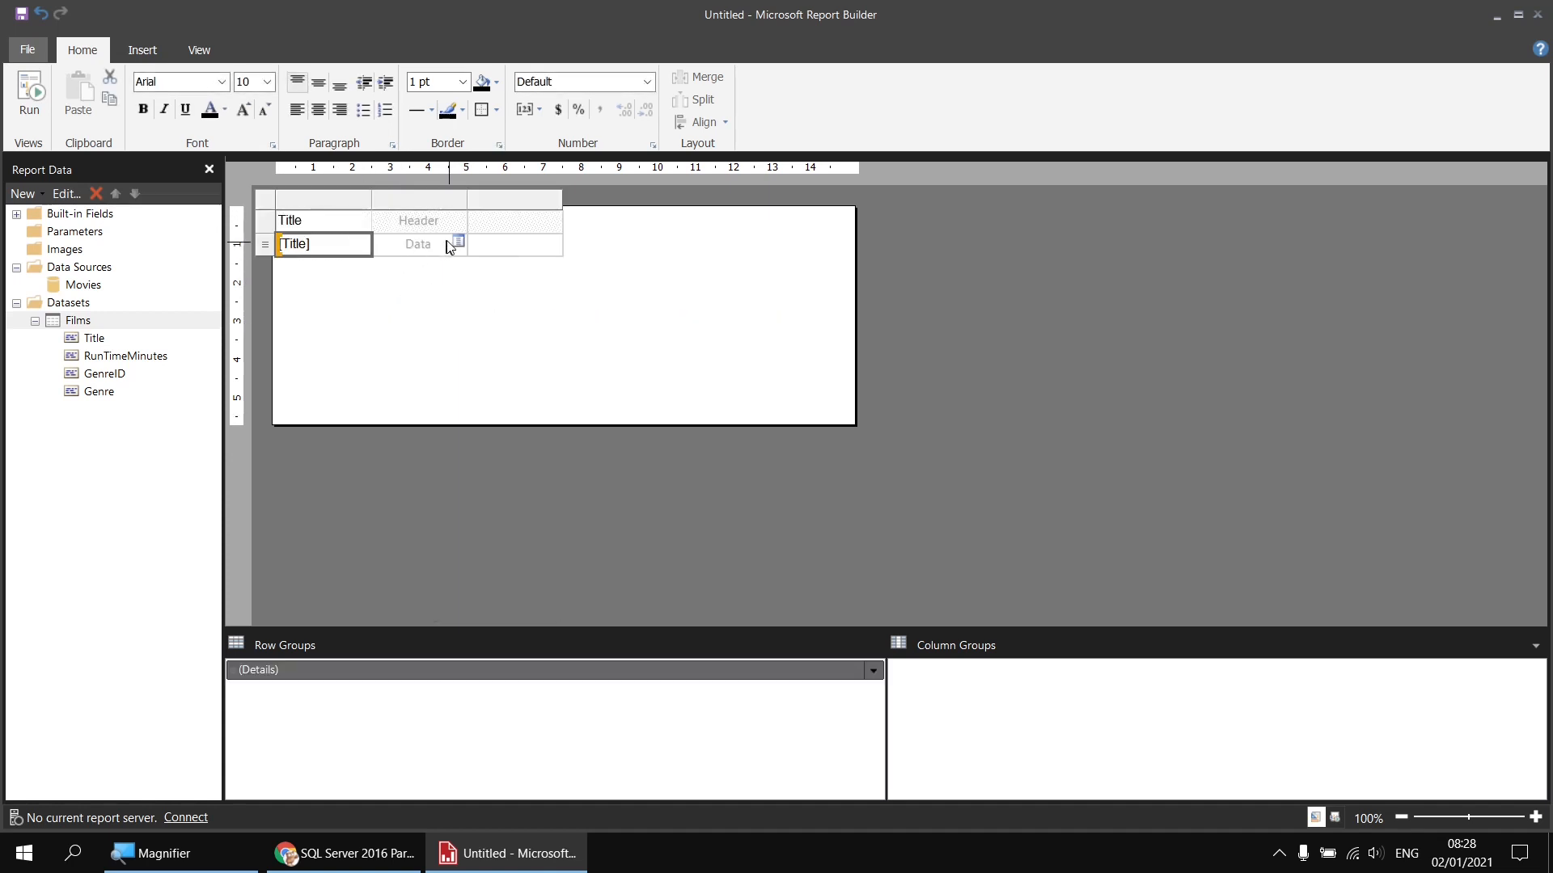
left_click(458, 244)
left_click(497, 279)
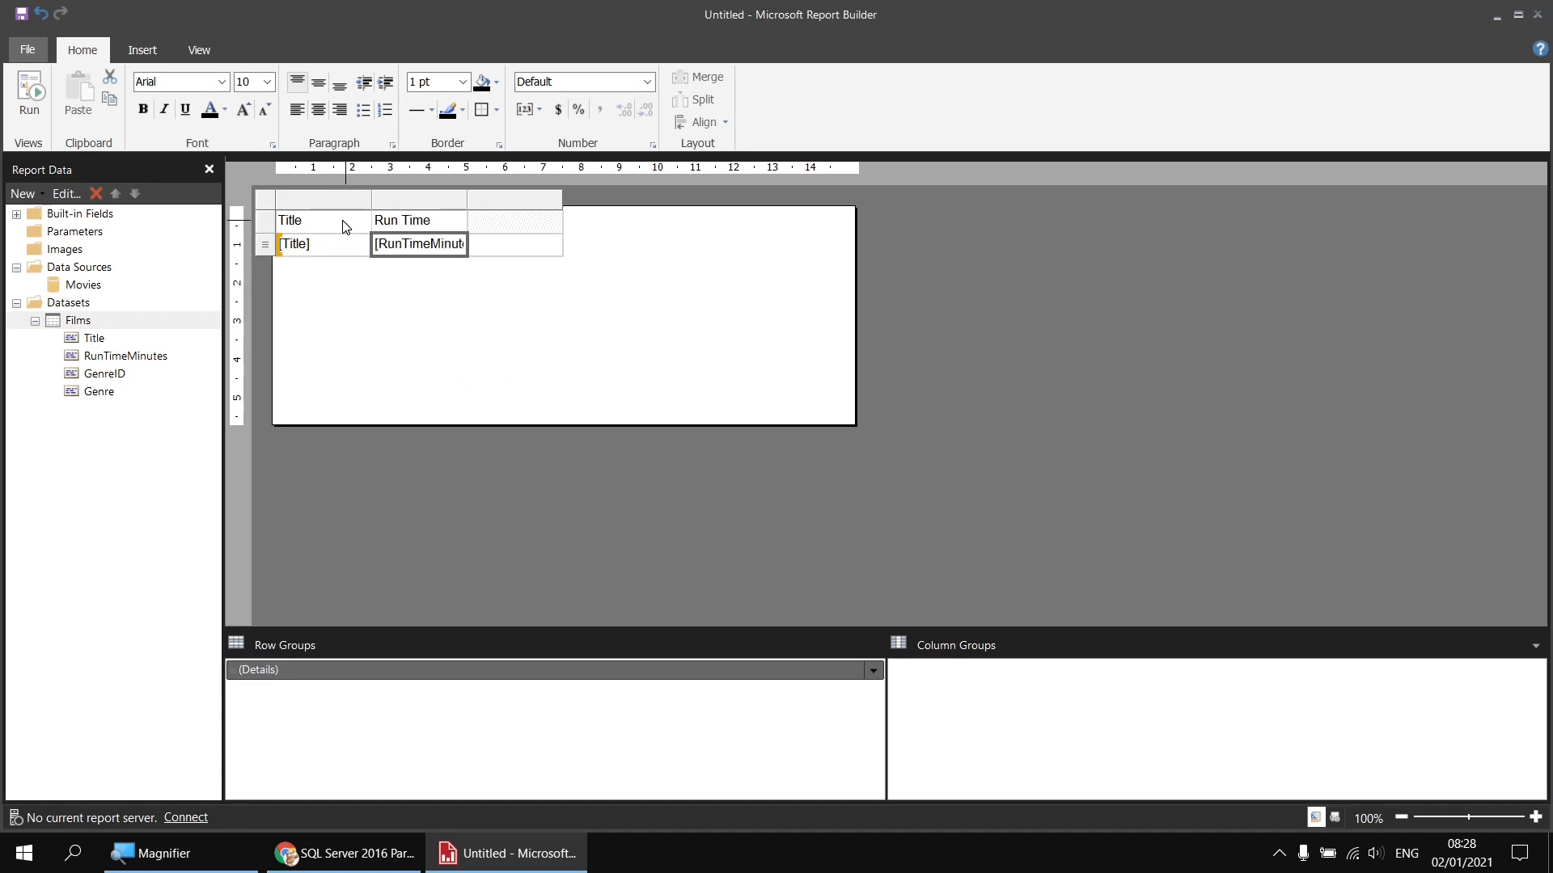
left_click(30, 95)
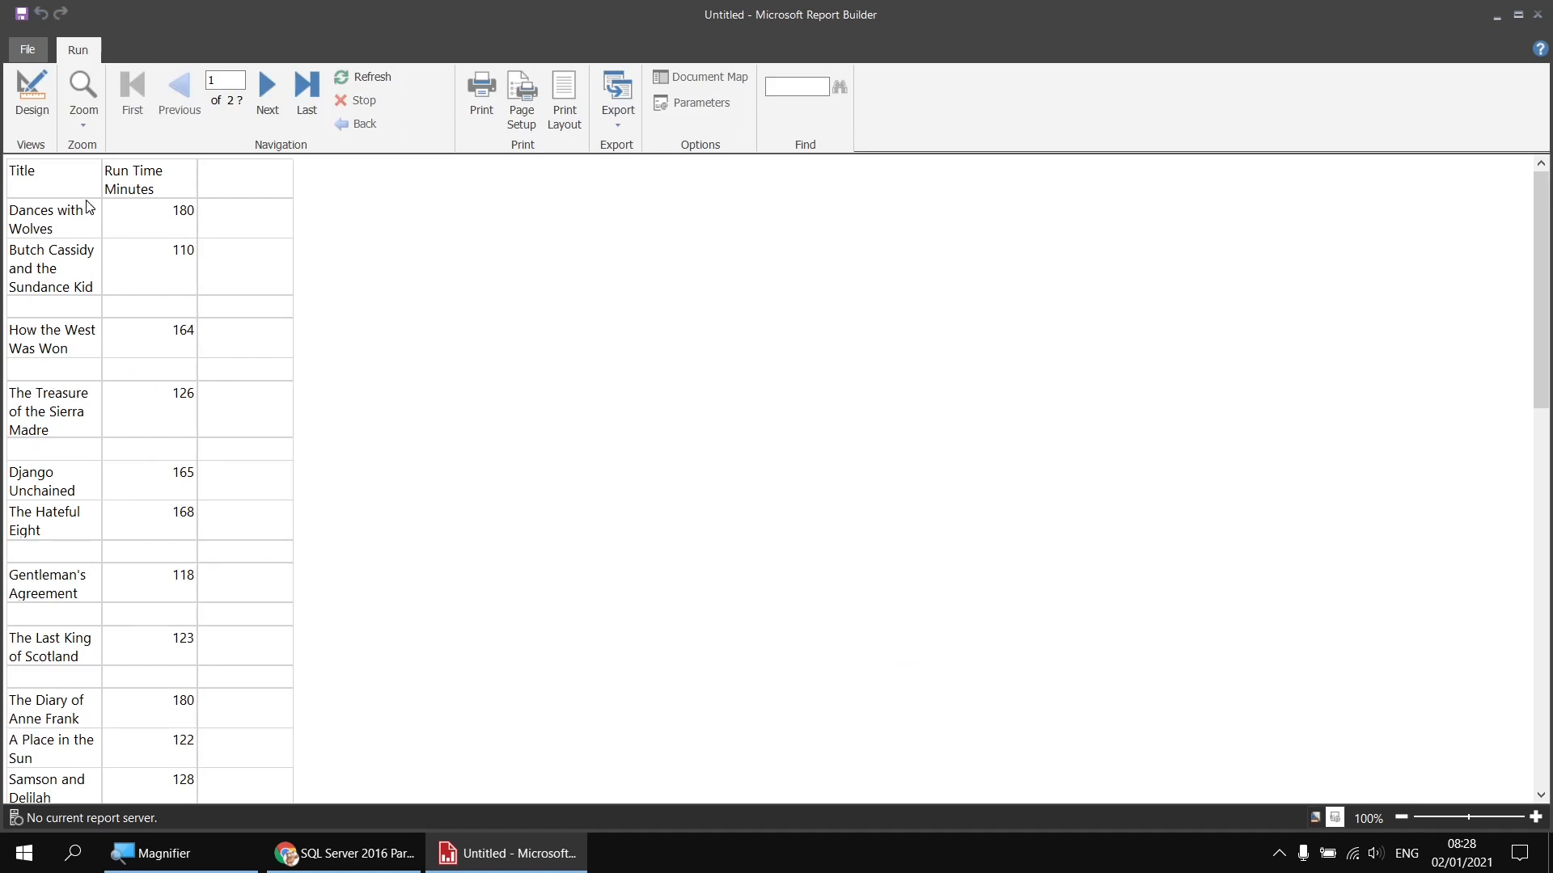
left_click(32, 96)
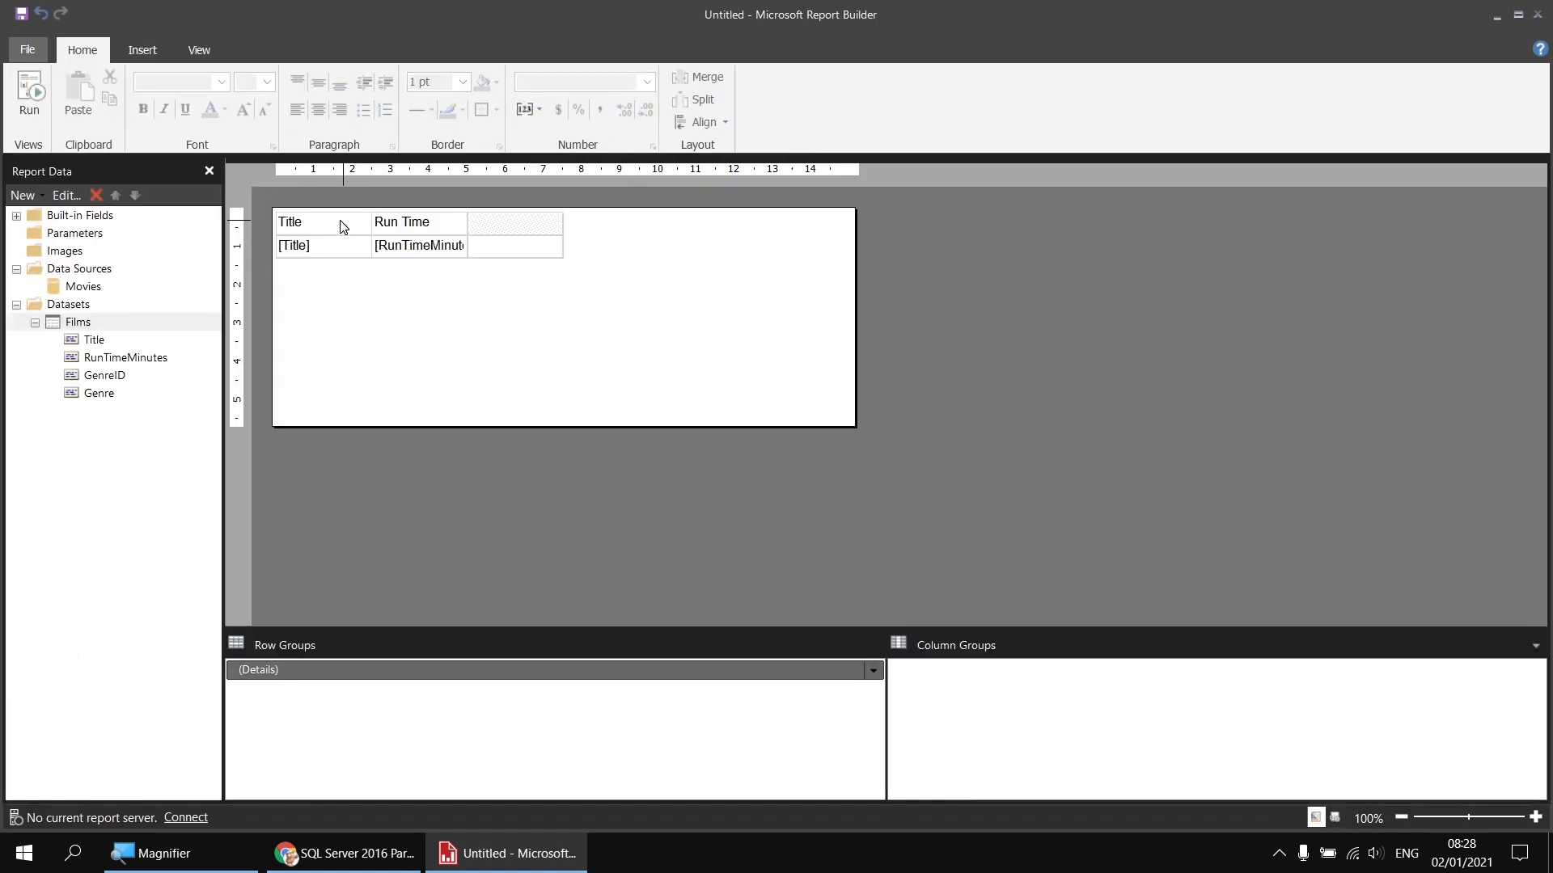
- Set the font of all the table's cells to Arial and preview the report
left_click_drag(339, 220, 504, 243)
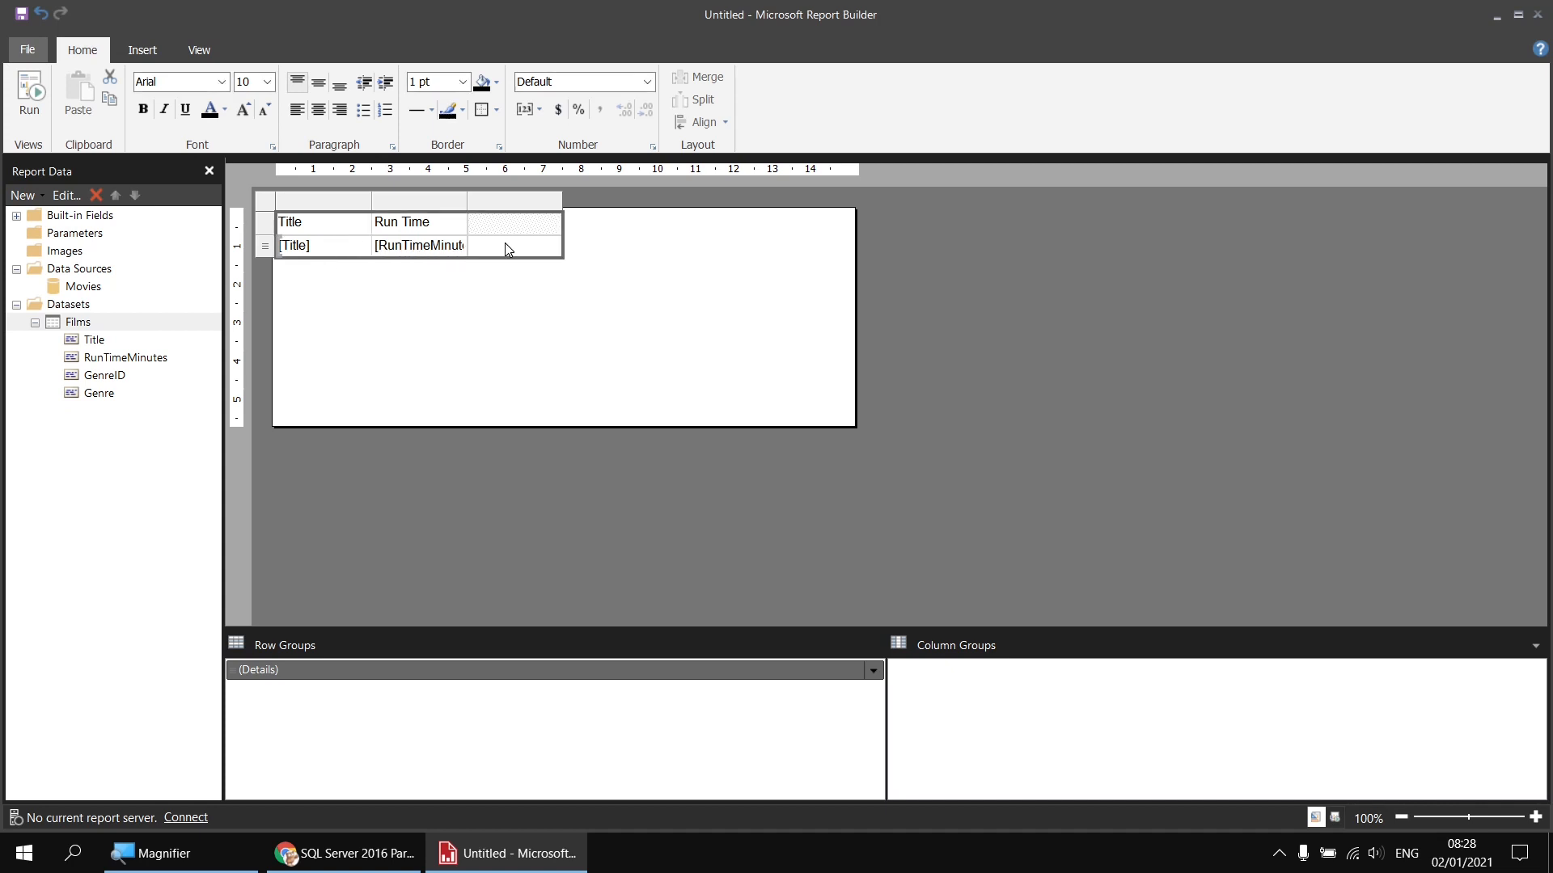
left_click(221, 82)
left_click(186, 114)
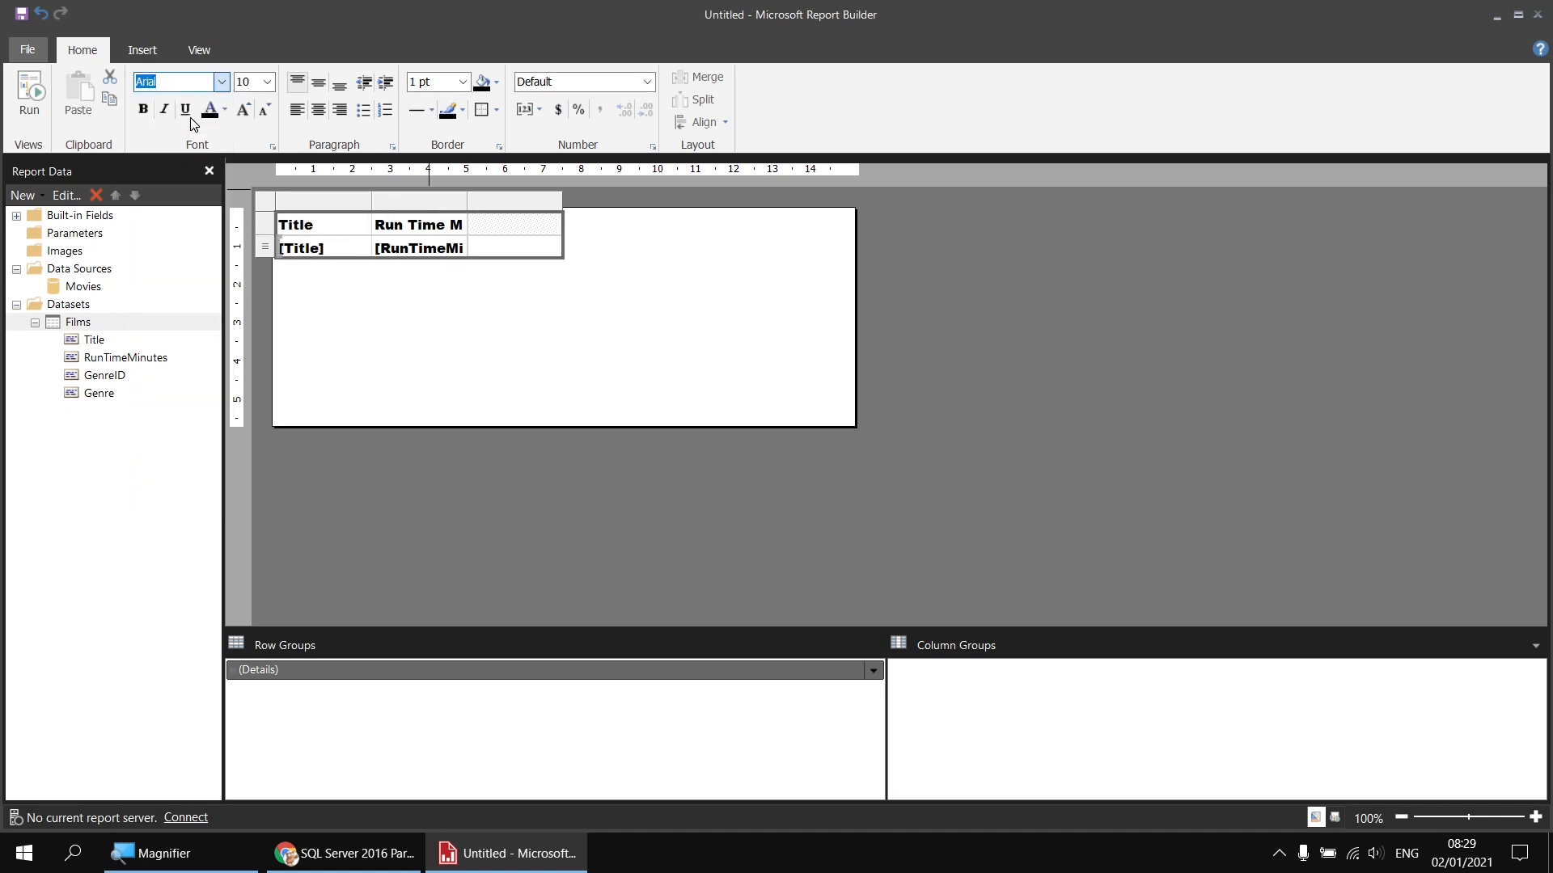
left_click(221, 82)
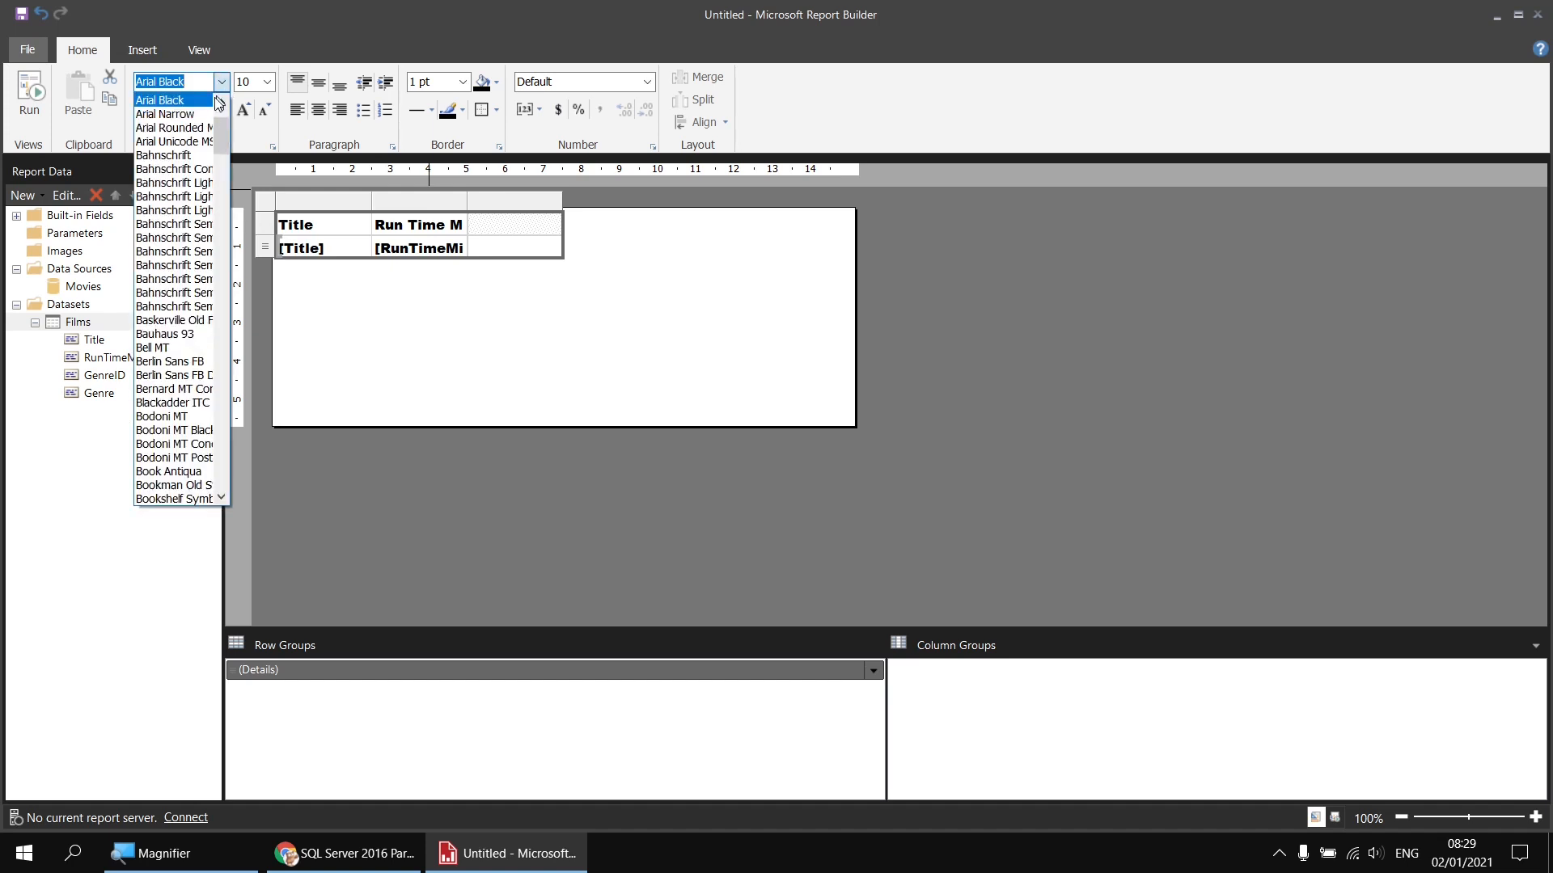
left_click(165, 138)
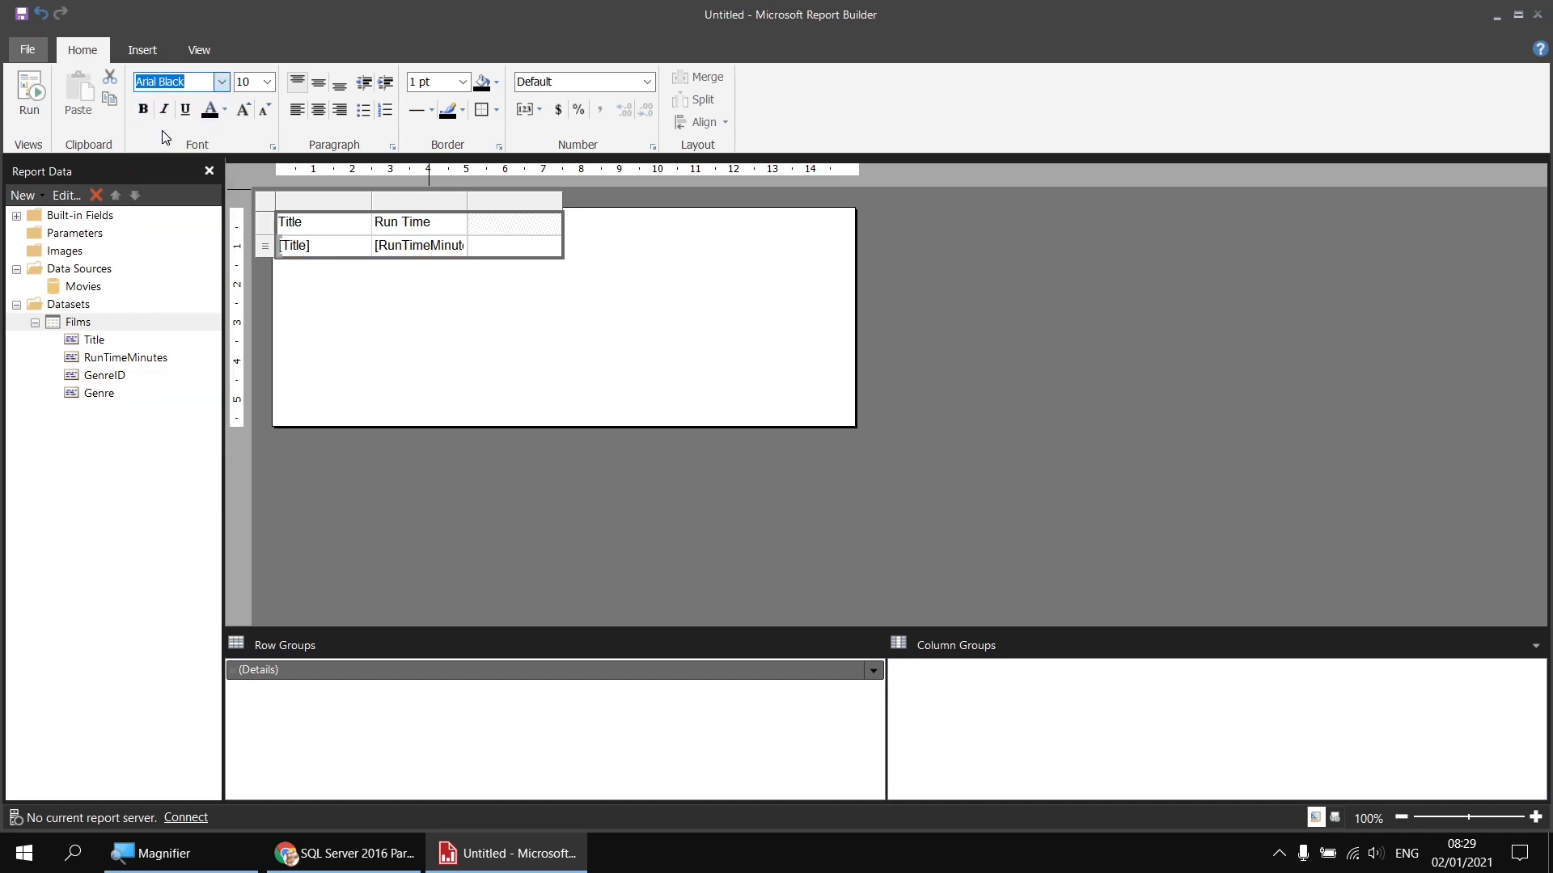
left_click(29, 89)
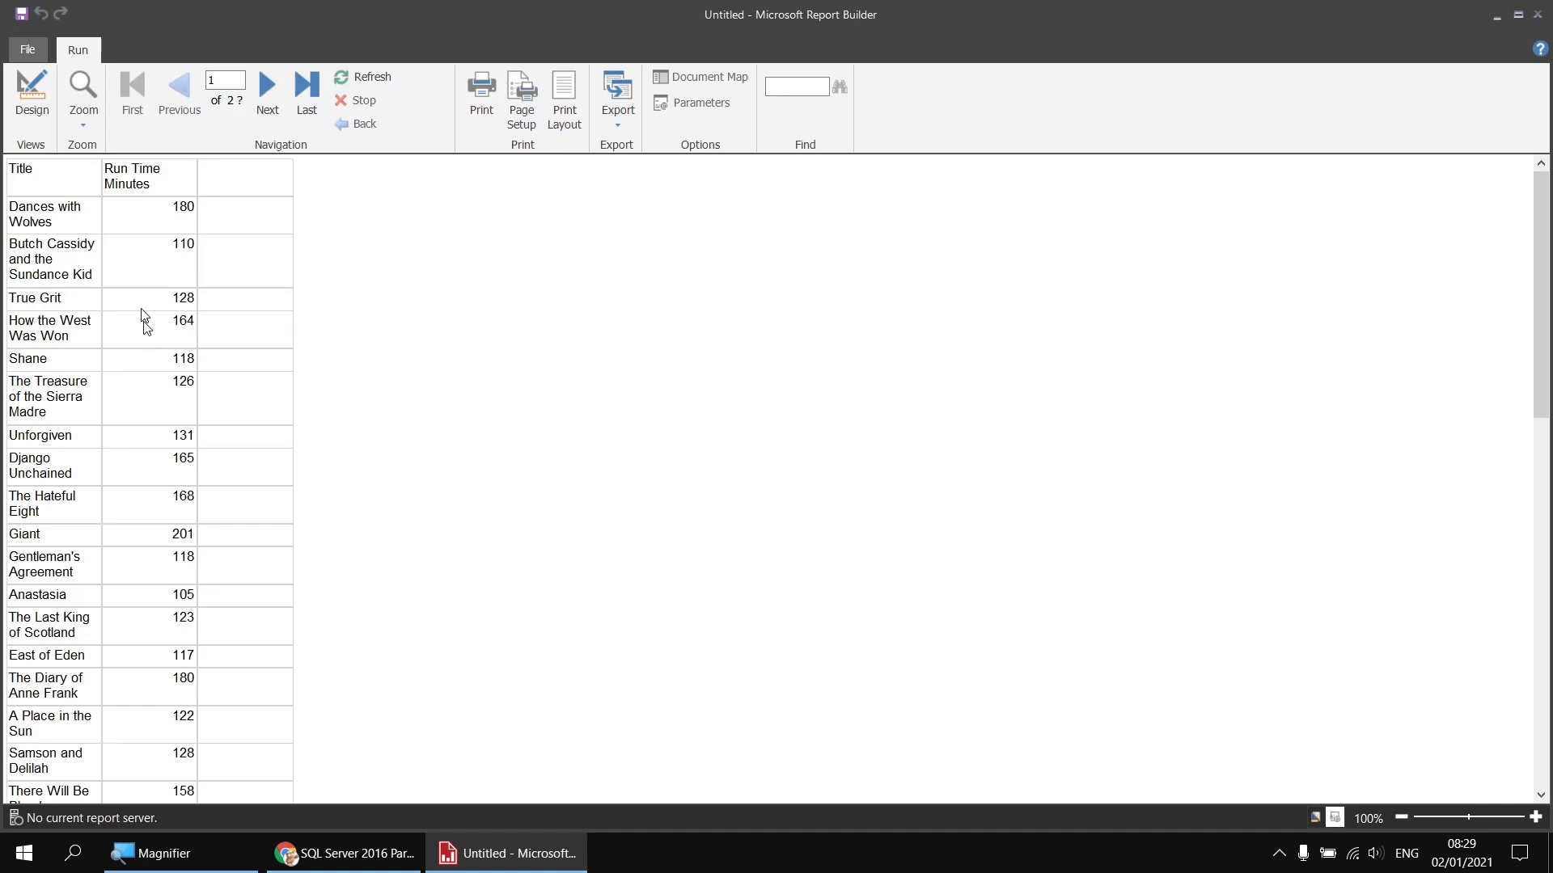
left_click(33, 87)
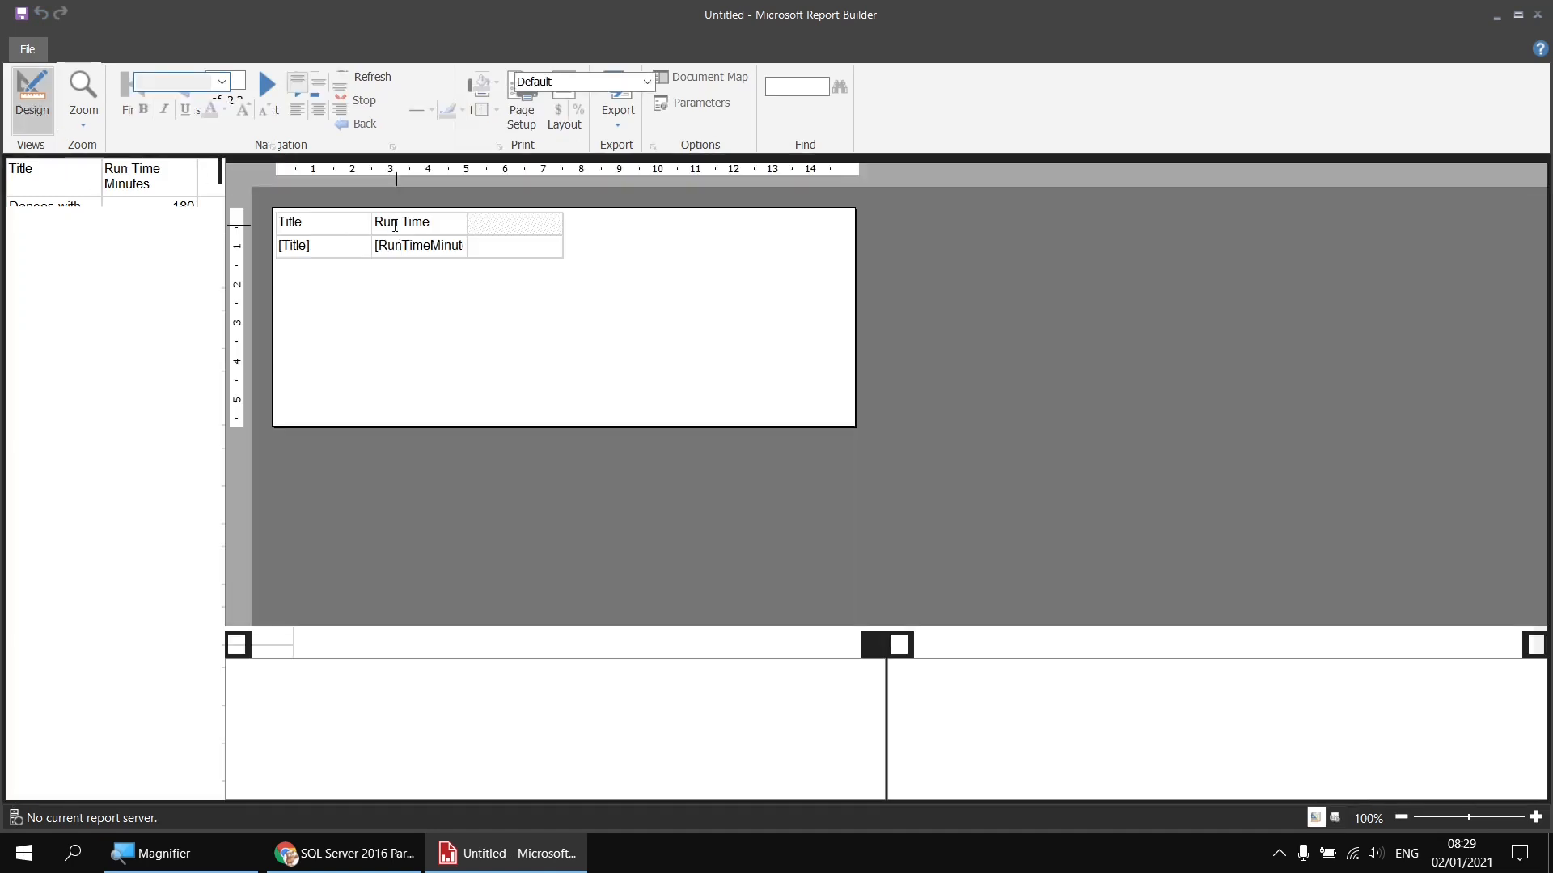
- Widen the table's Title column to about 10 cm and move the table into the report body's top-left corner
left_click(345, 227)
left_click_drag(371, 202, 663, 201)
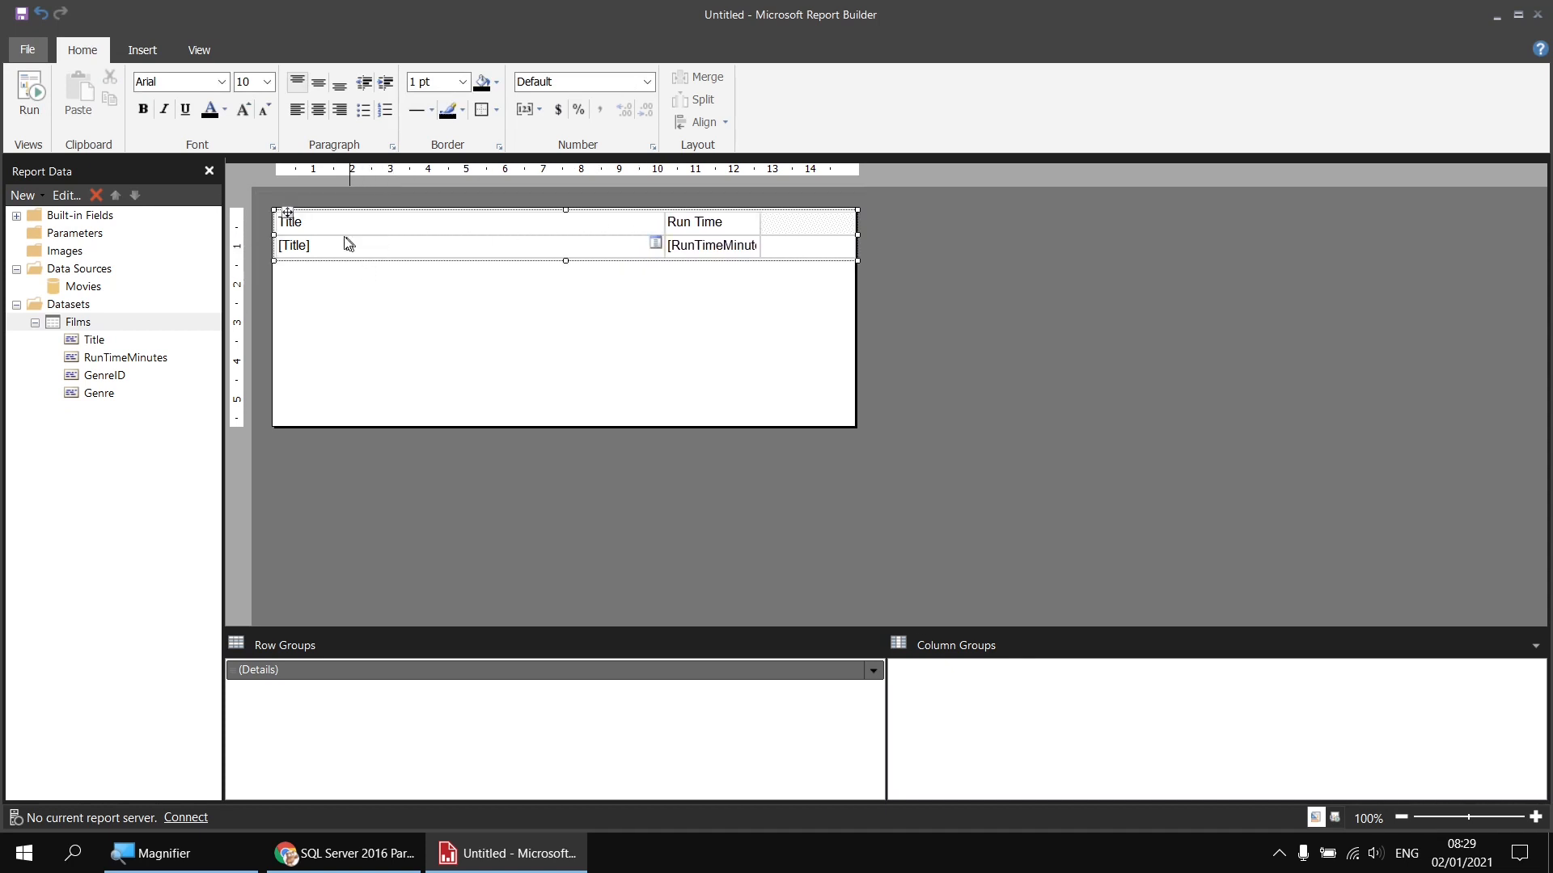
left_click(287, 217)
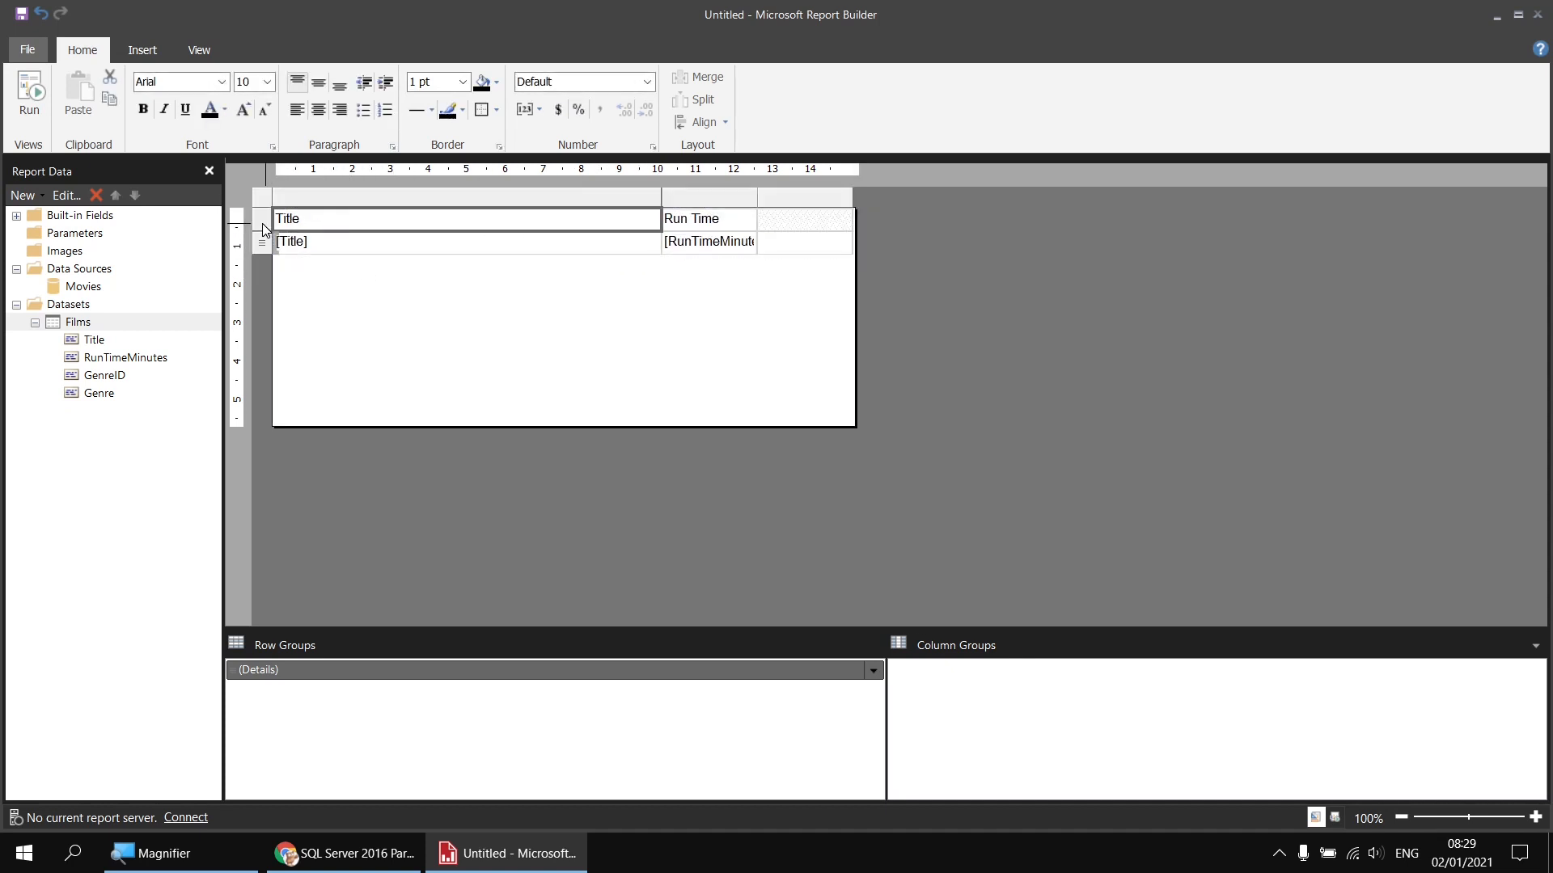
- Give the table's header row a light blue fill and bold text, and preview the report
left_click(261, 218)
left_click(496, 84)
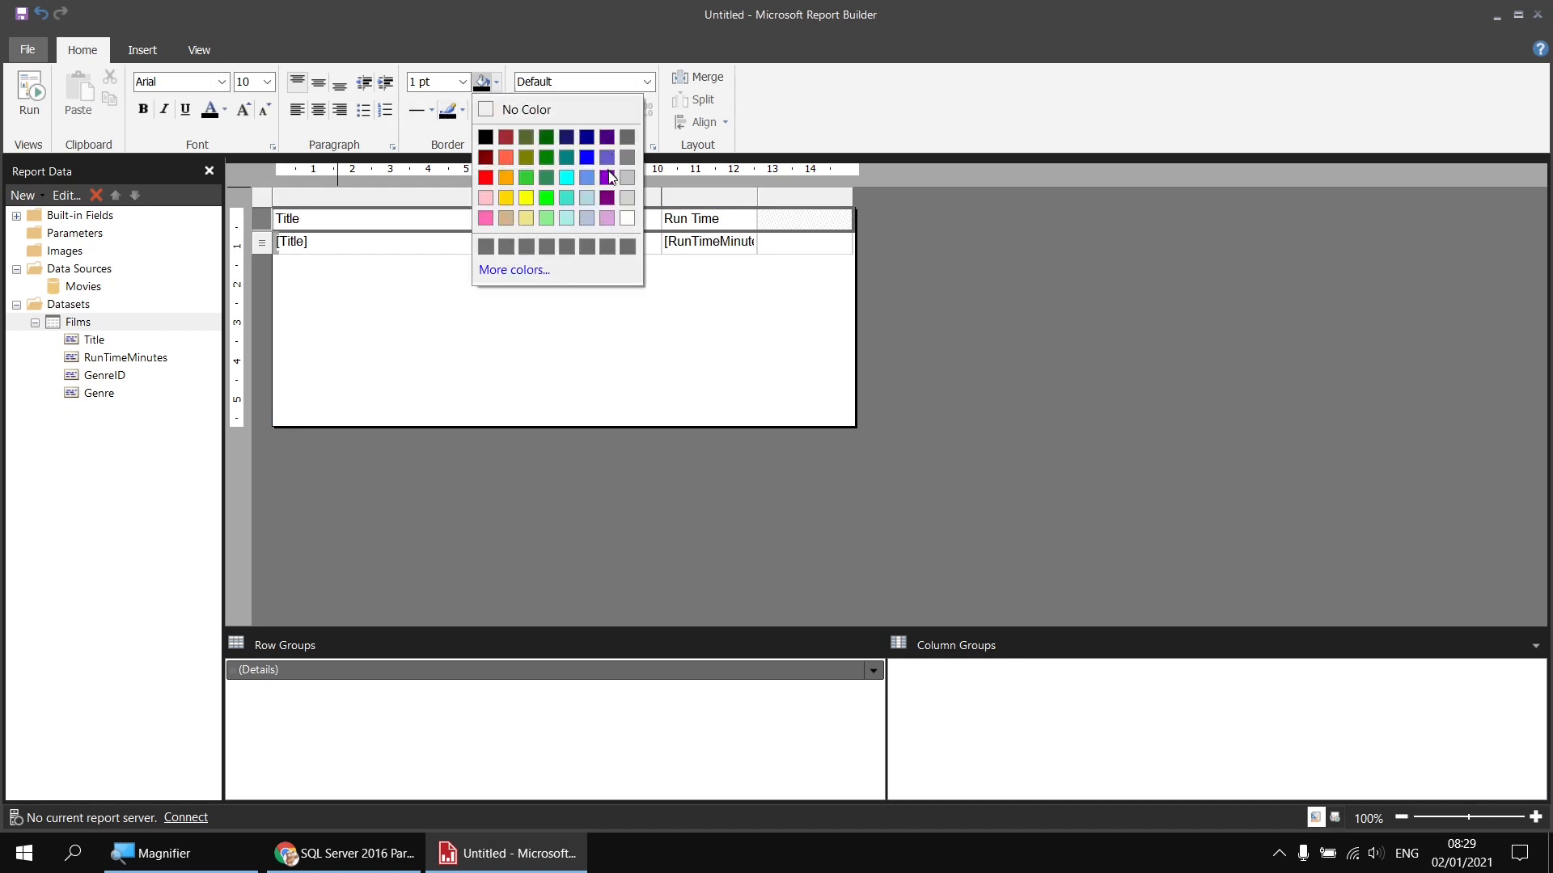
left_click(588, 220)
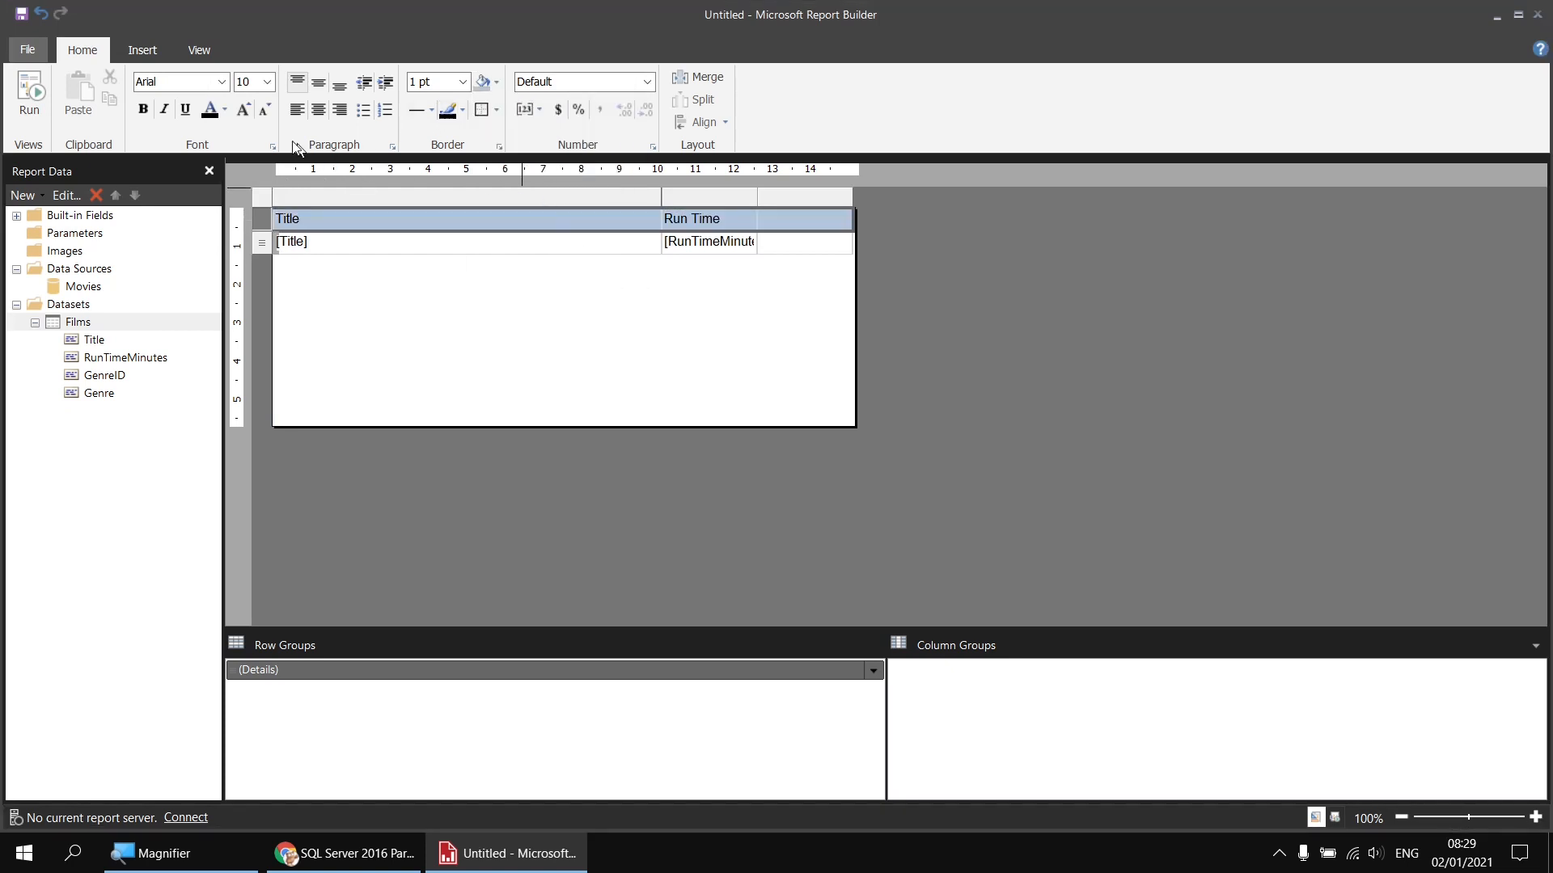
left_click(143, 108)
left_click(29, 93)
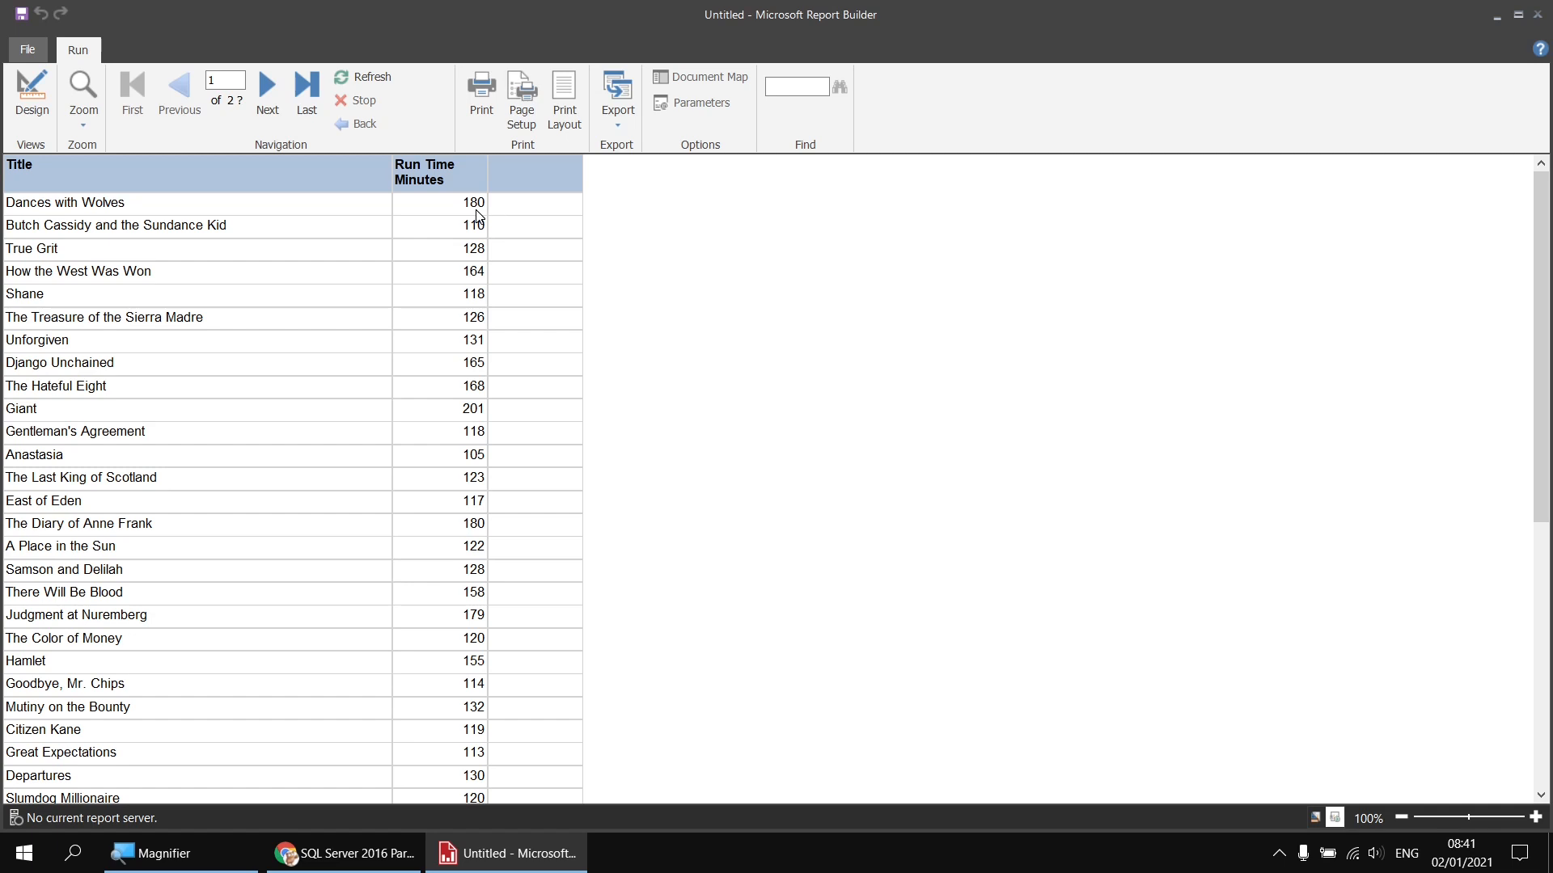
left_click(32, 103)
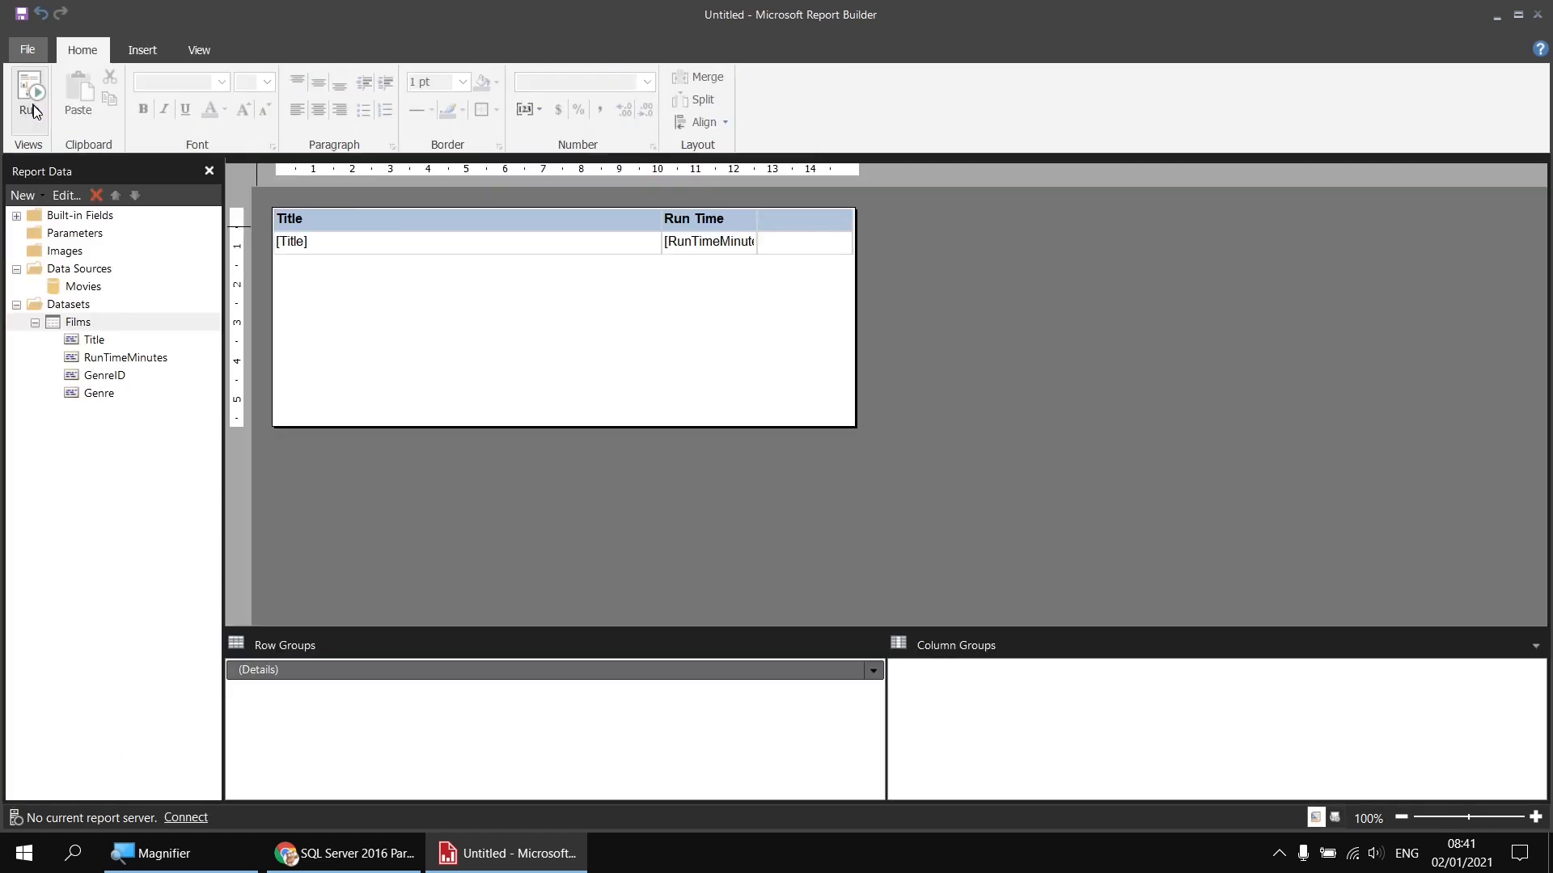
left_click(795, 245)
right_click(797, 250)
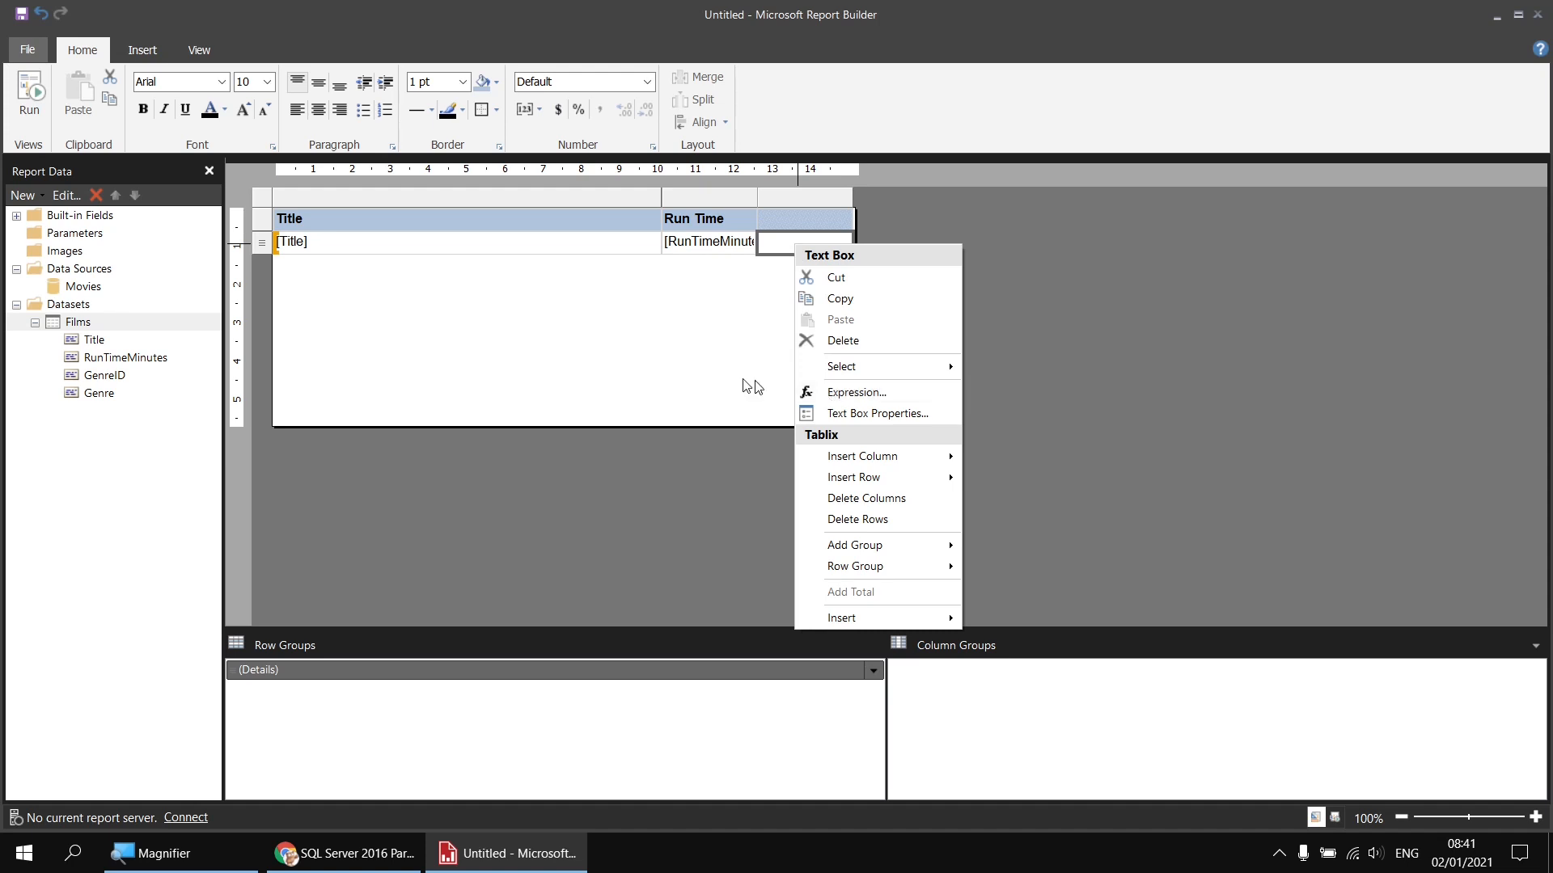
right_click(114, 327)
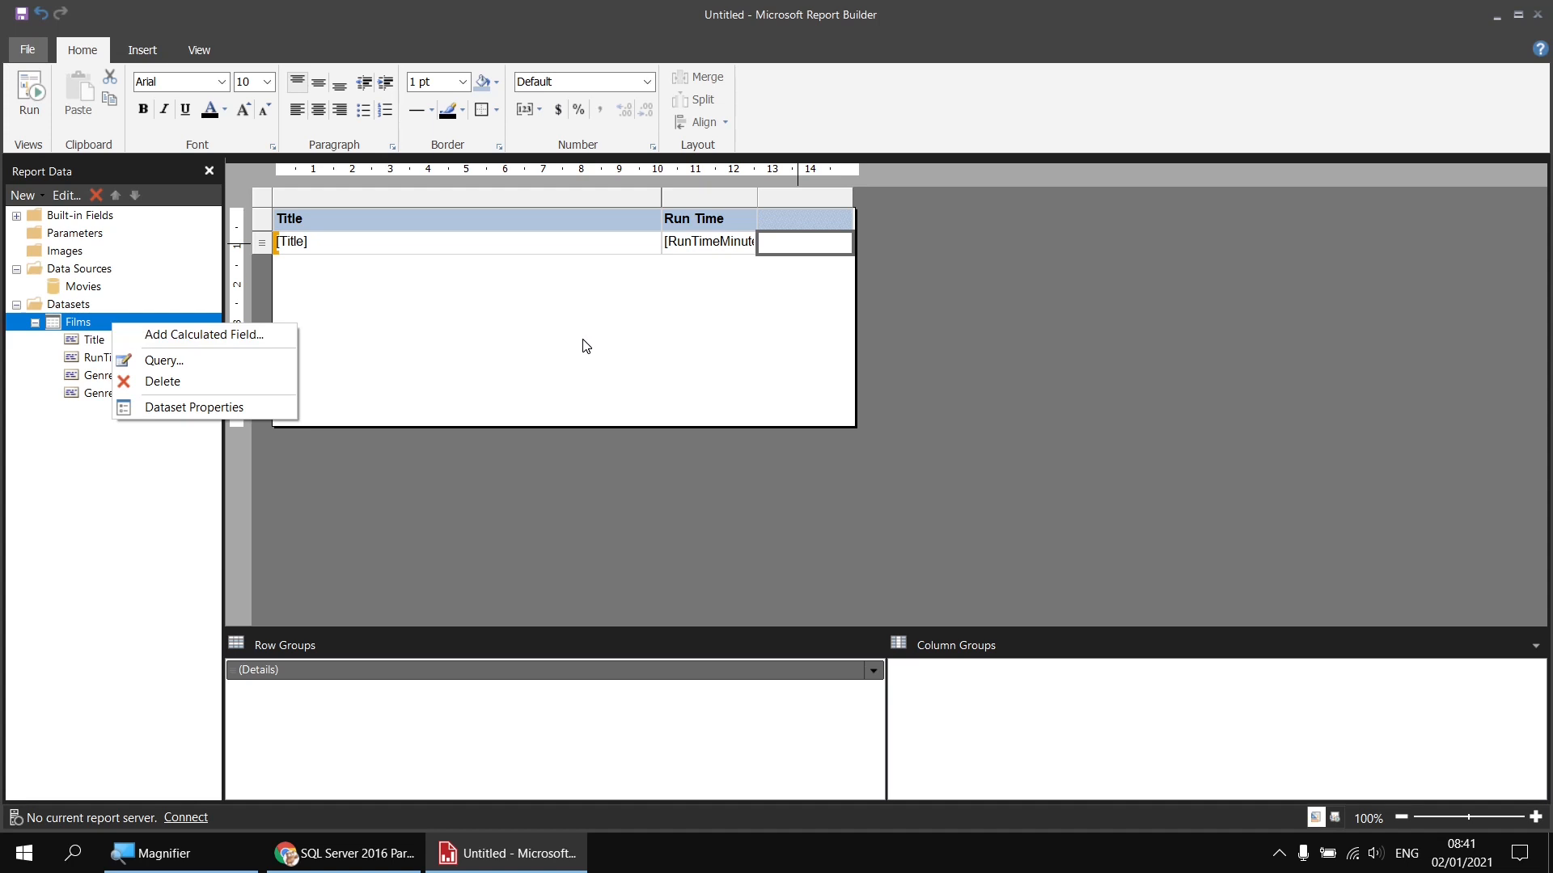
- Start an expression in the table's empty detail cell with Fields!RunTimeMinutes.Value followed by a minus sign
right_click(797, 247)
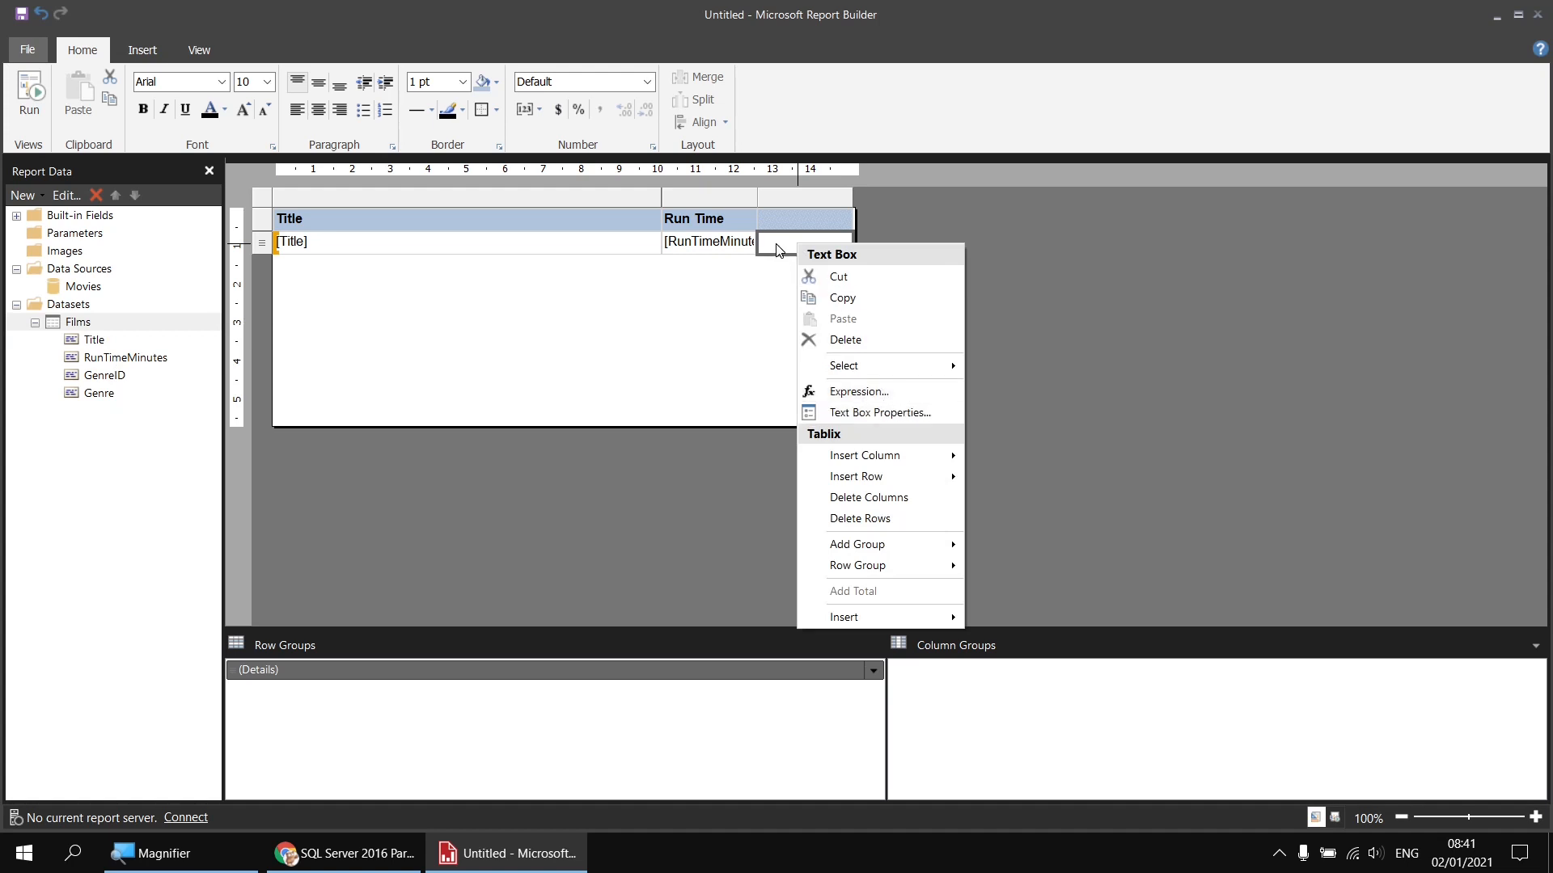
left_click(911, 399)
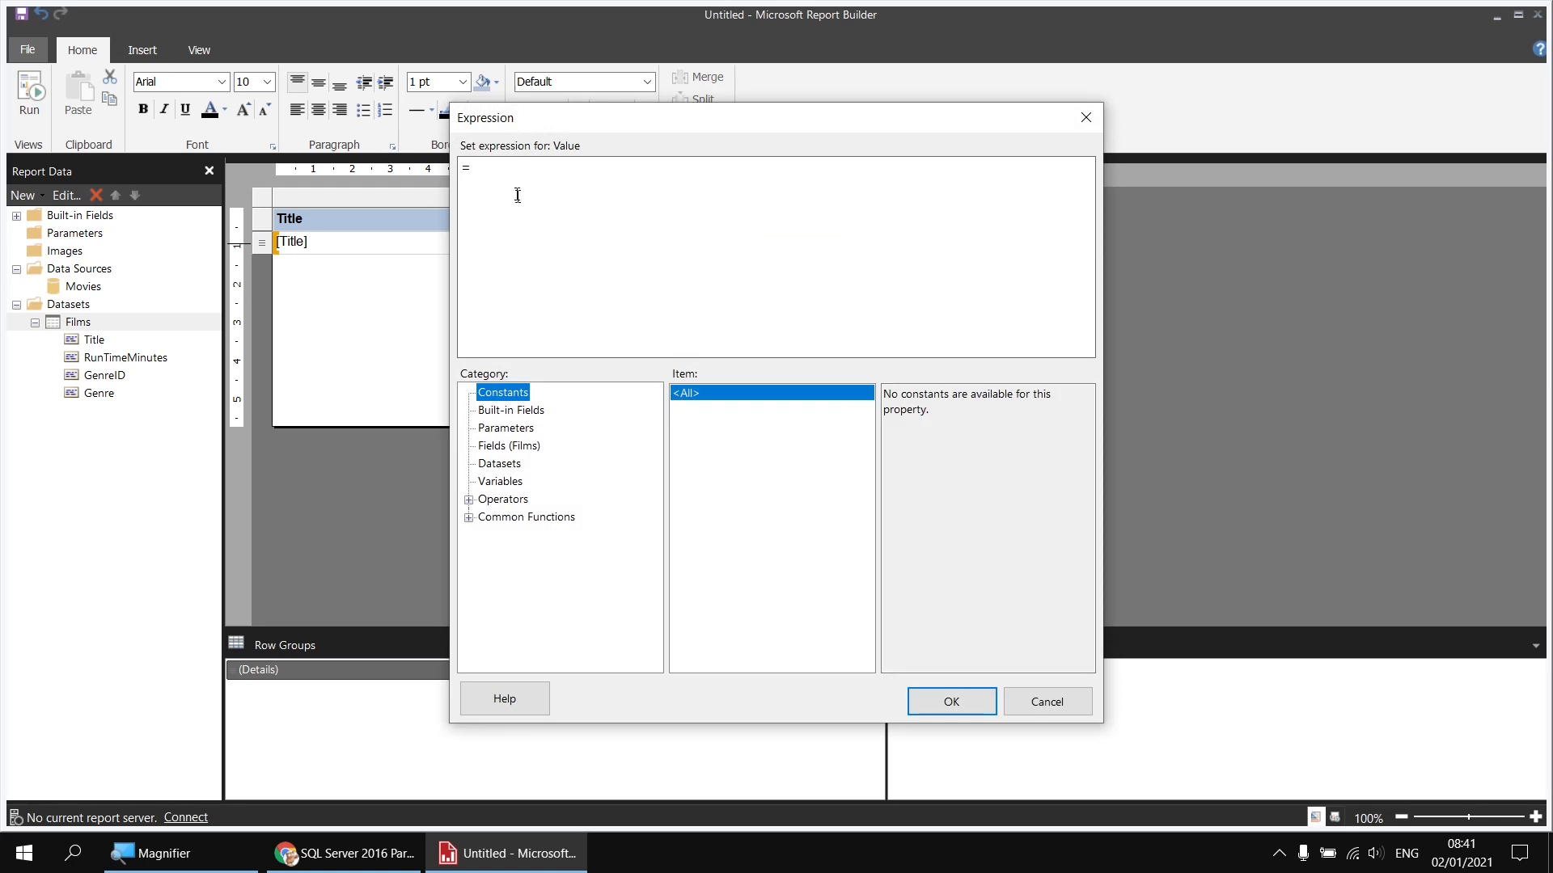
left_click(513, 446)
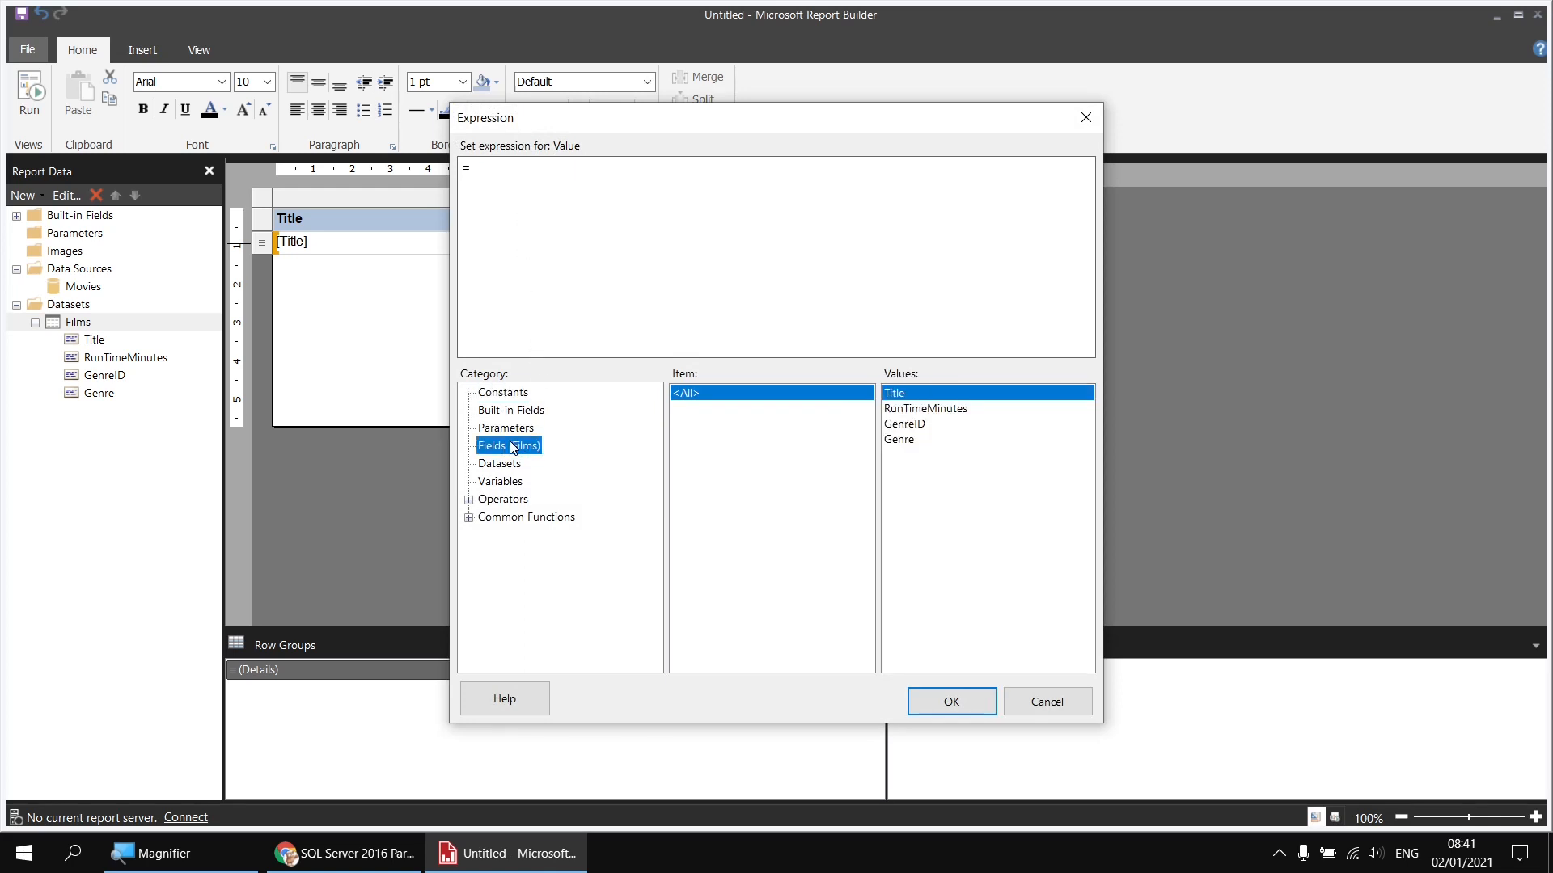
double_click(926, 408)
type("-")
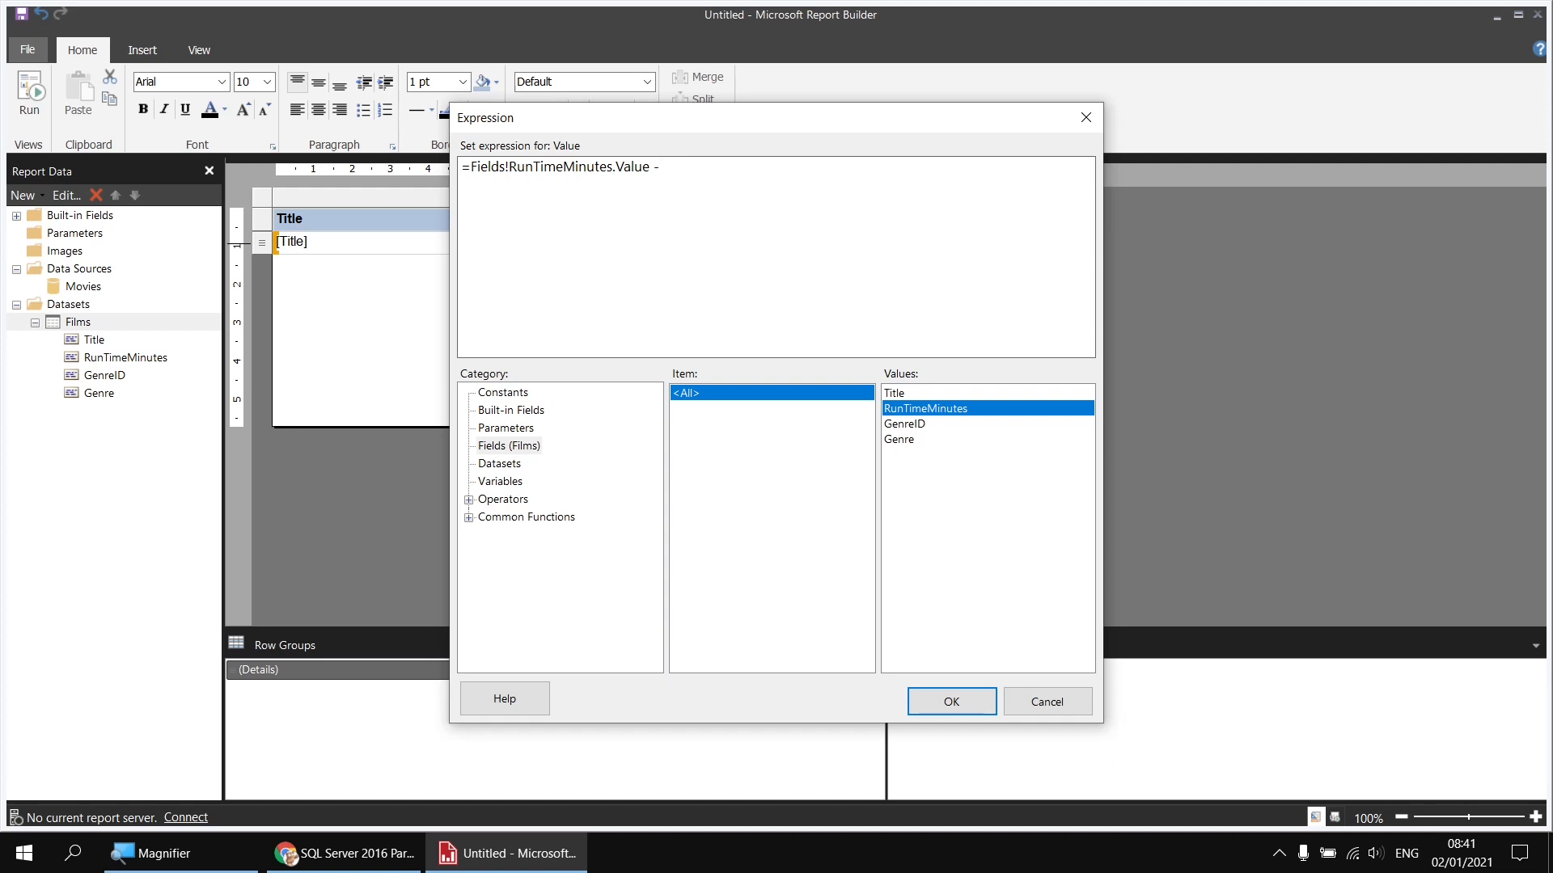
- Complete the expression with Avg(Fields!RunTimeMinutes.Value,"Films"), apply it, and preview the report
left_click(469, 519)
left_click(499, 500)
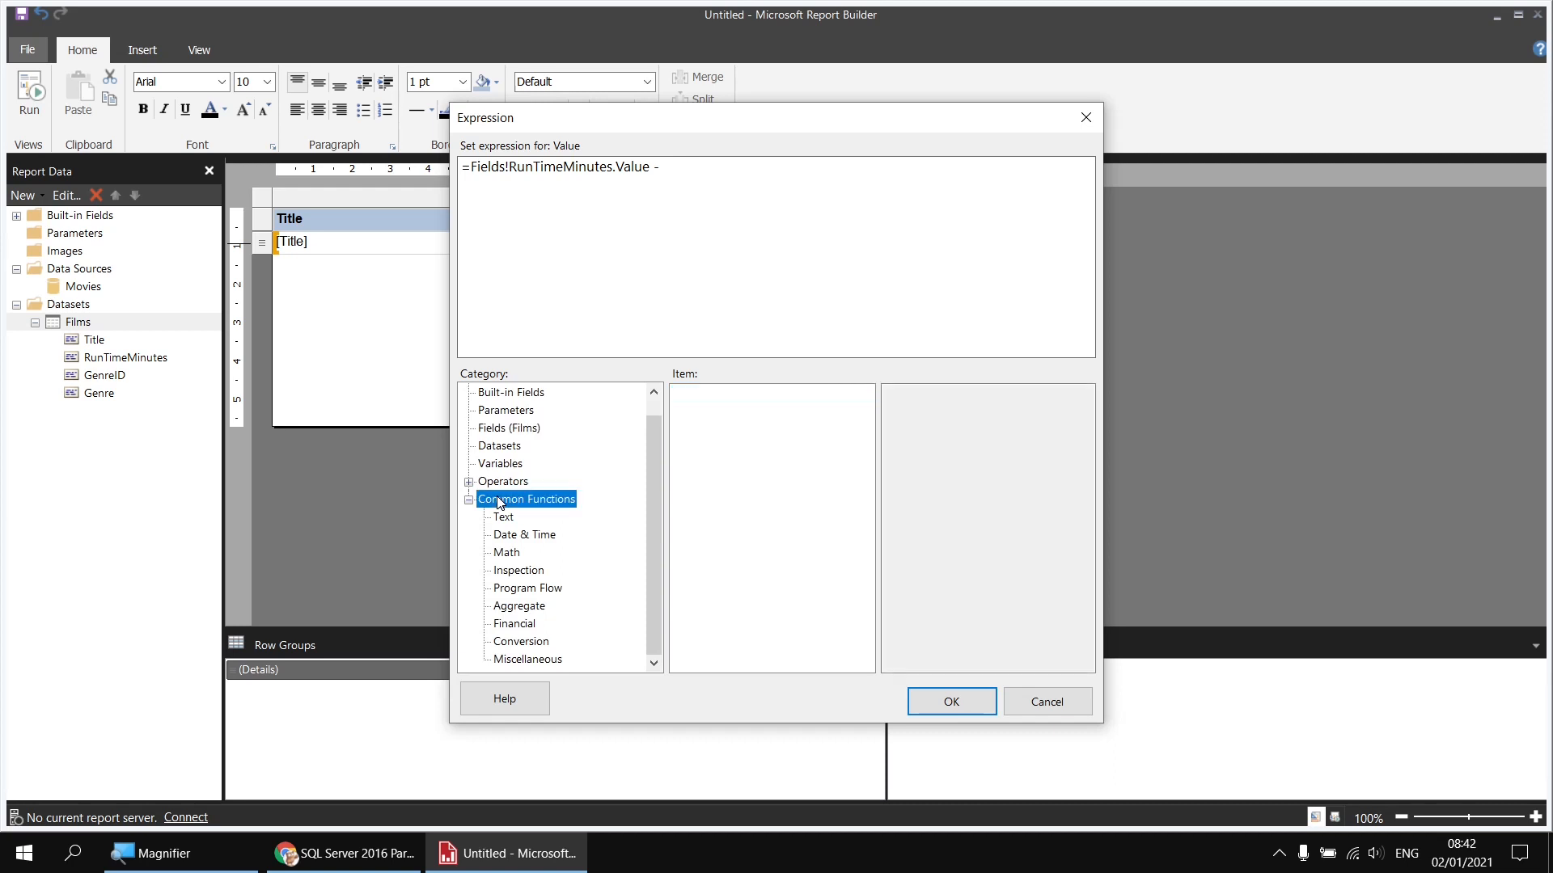
left_click(525, 606)
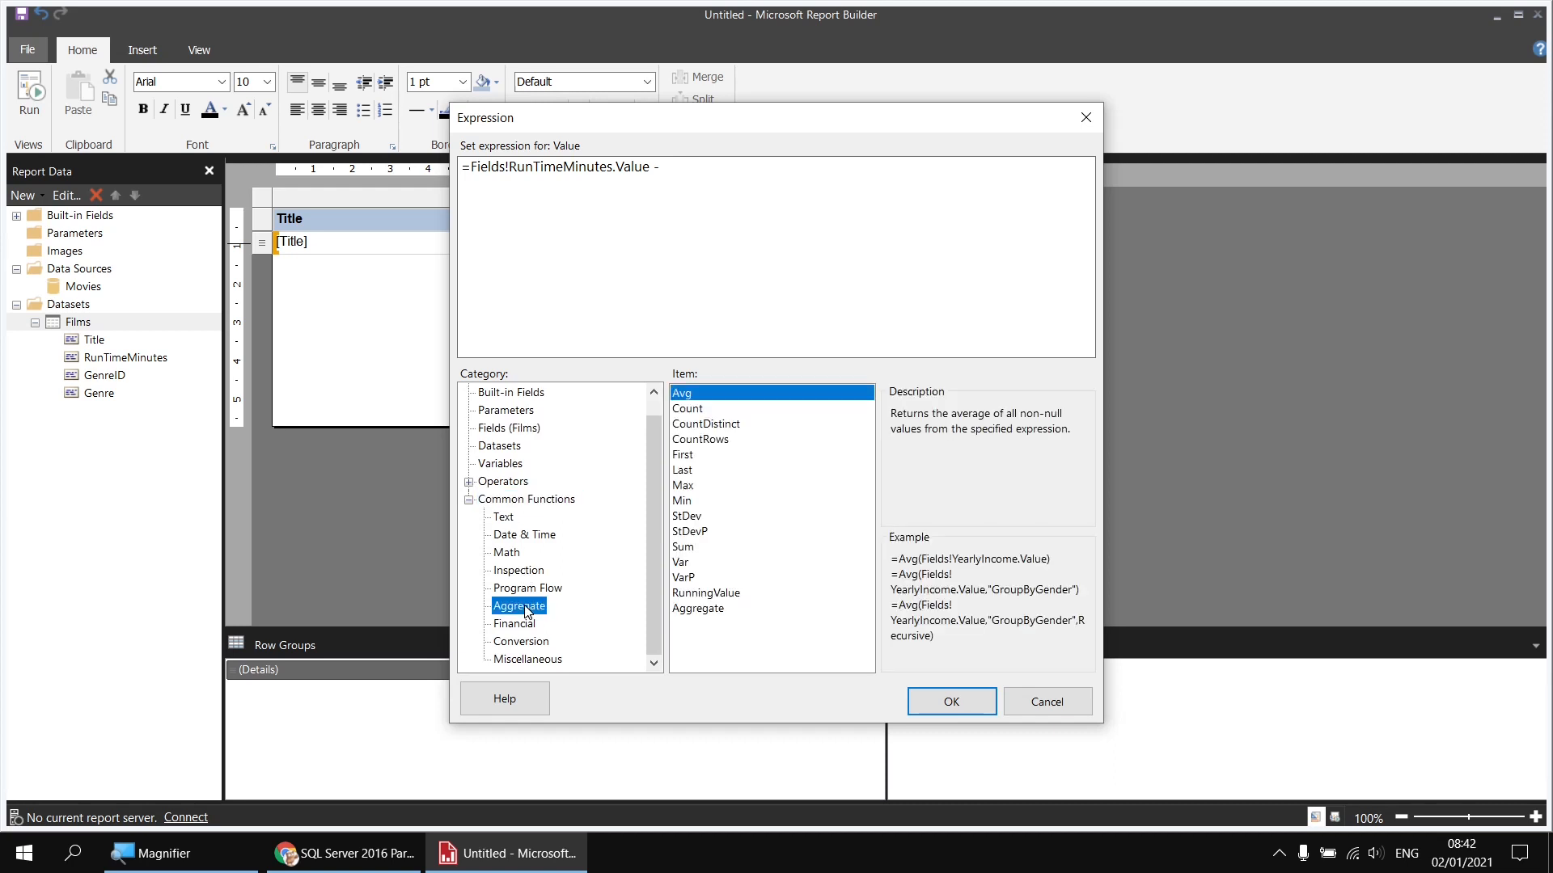
double_click(683, 394)
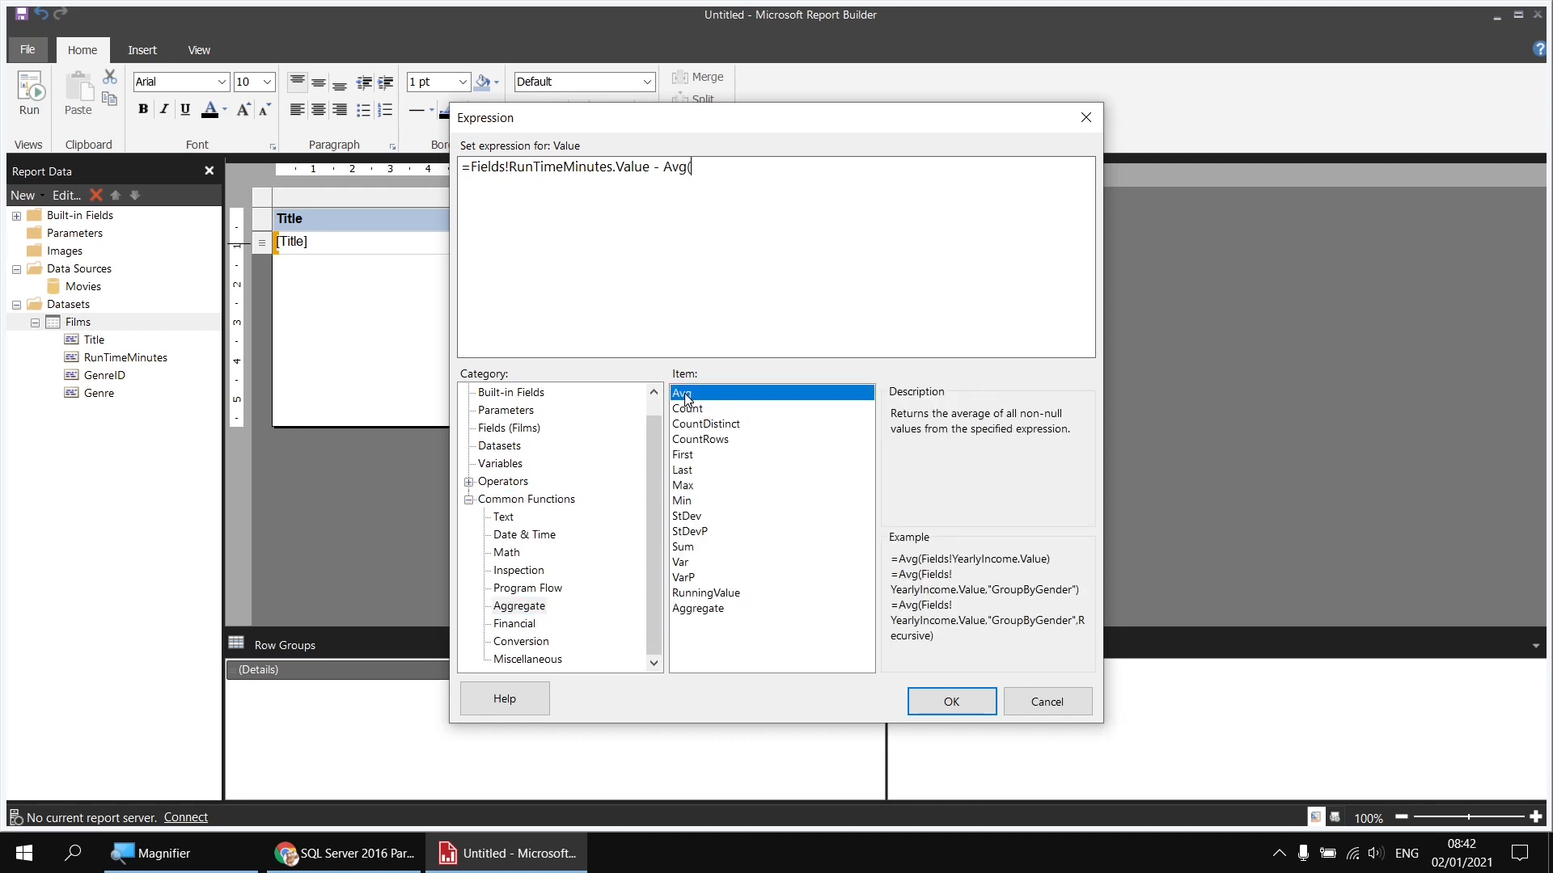
left_click(508, 427)
double_click(930, 408)
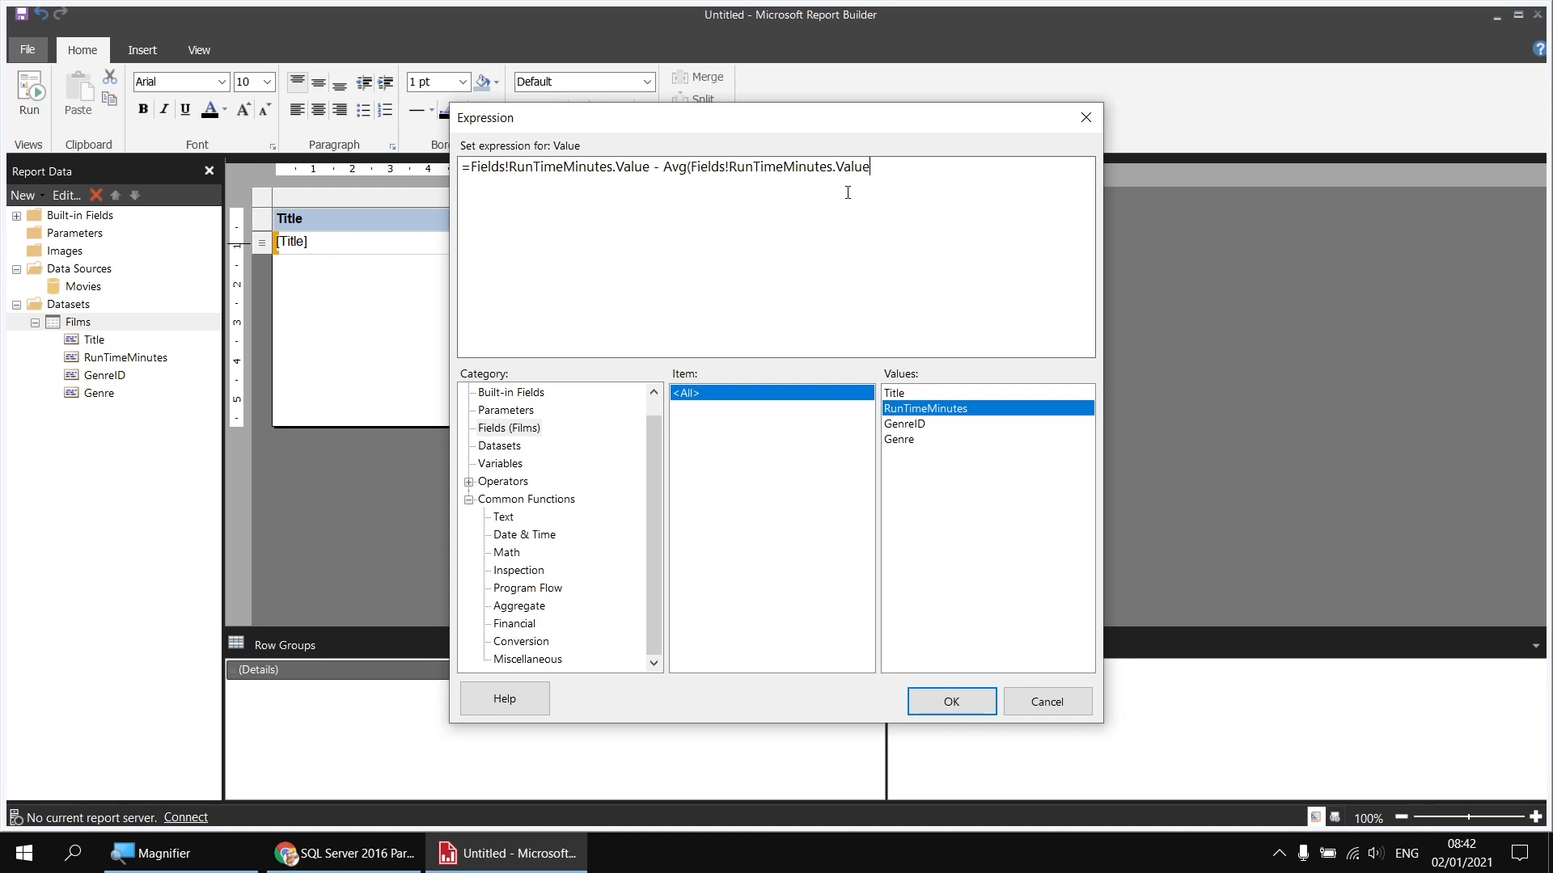
type(",\"Films\"")
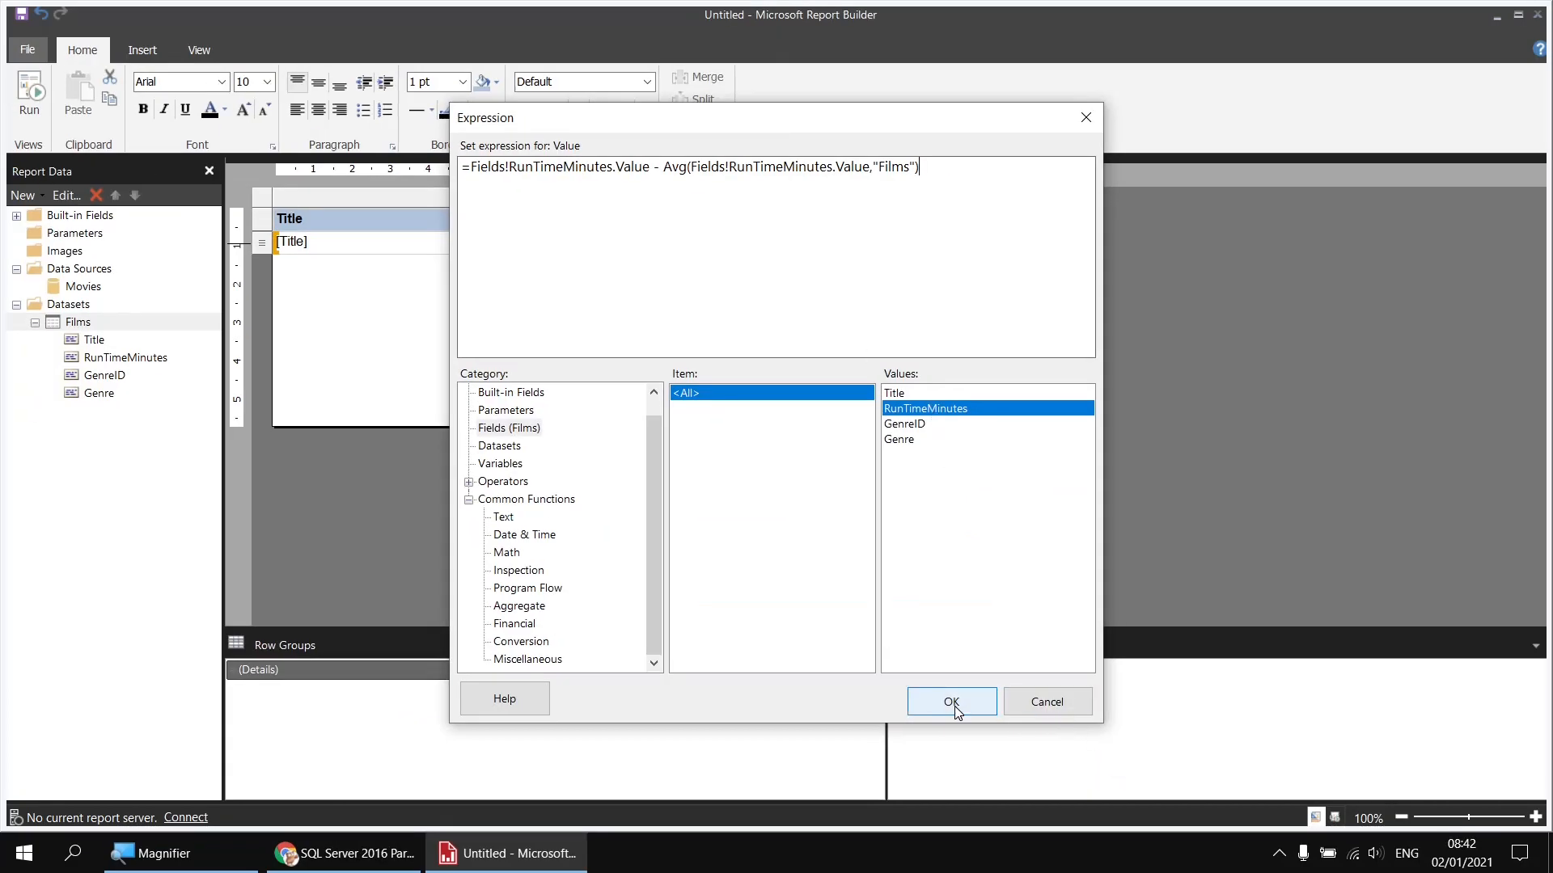
left_click(952, 702)
left_click(30, 93)
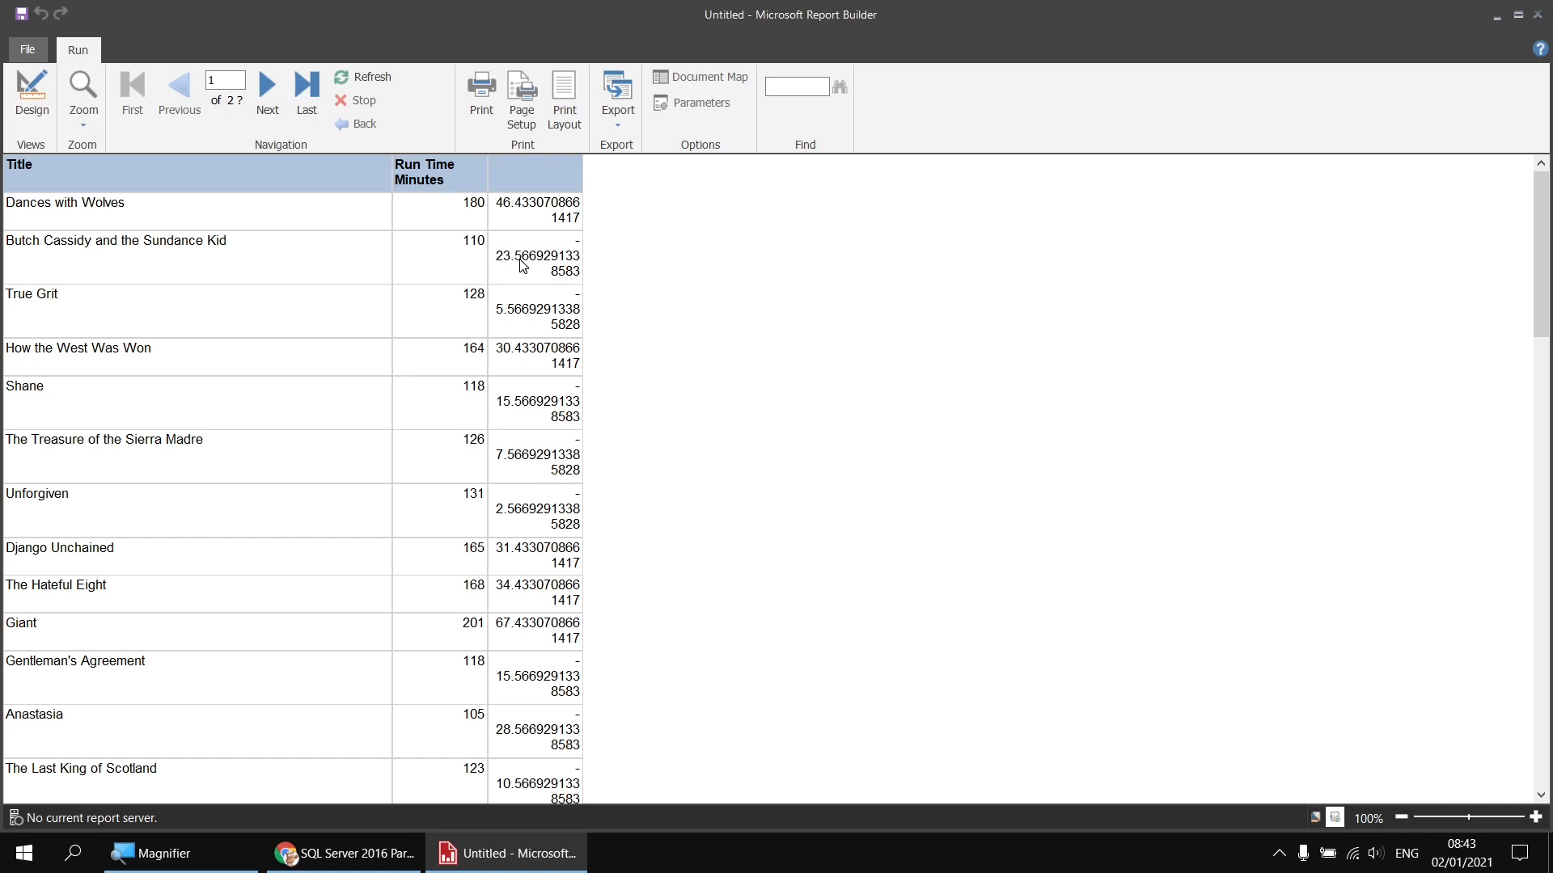
left_click(32, 96)
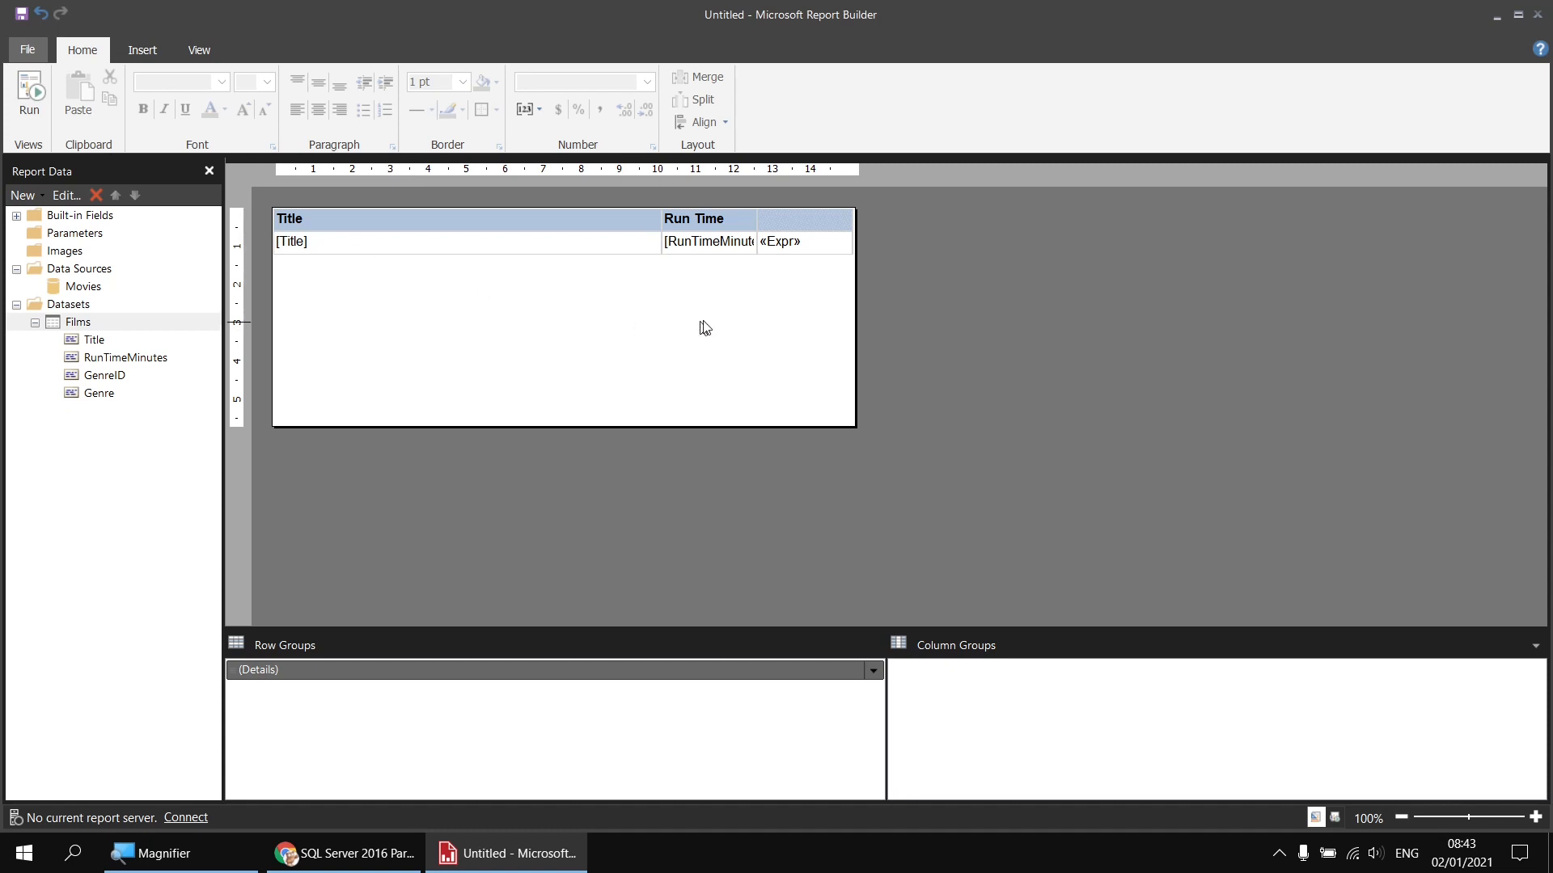
- Format the expression cell beside the run time as Number and preview the report
left_click(818, 253)
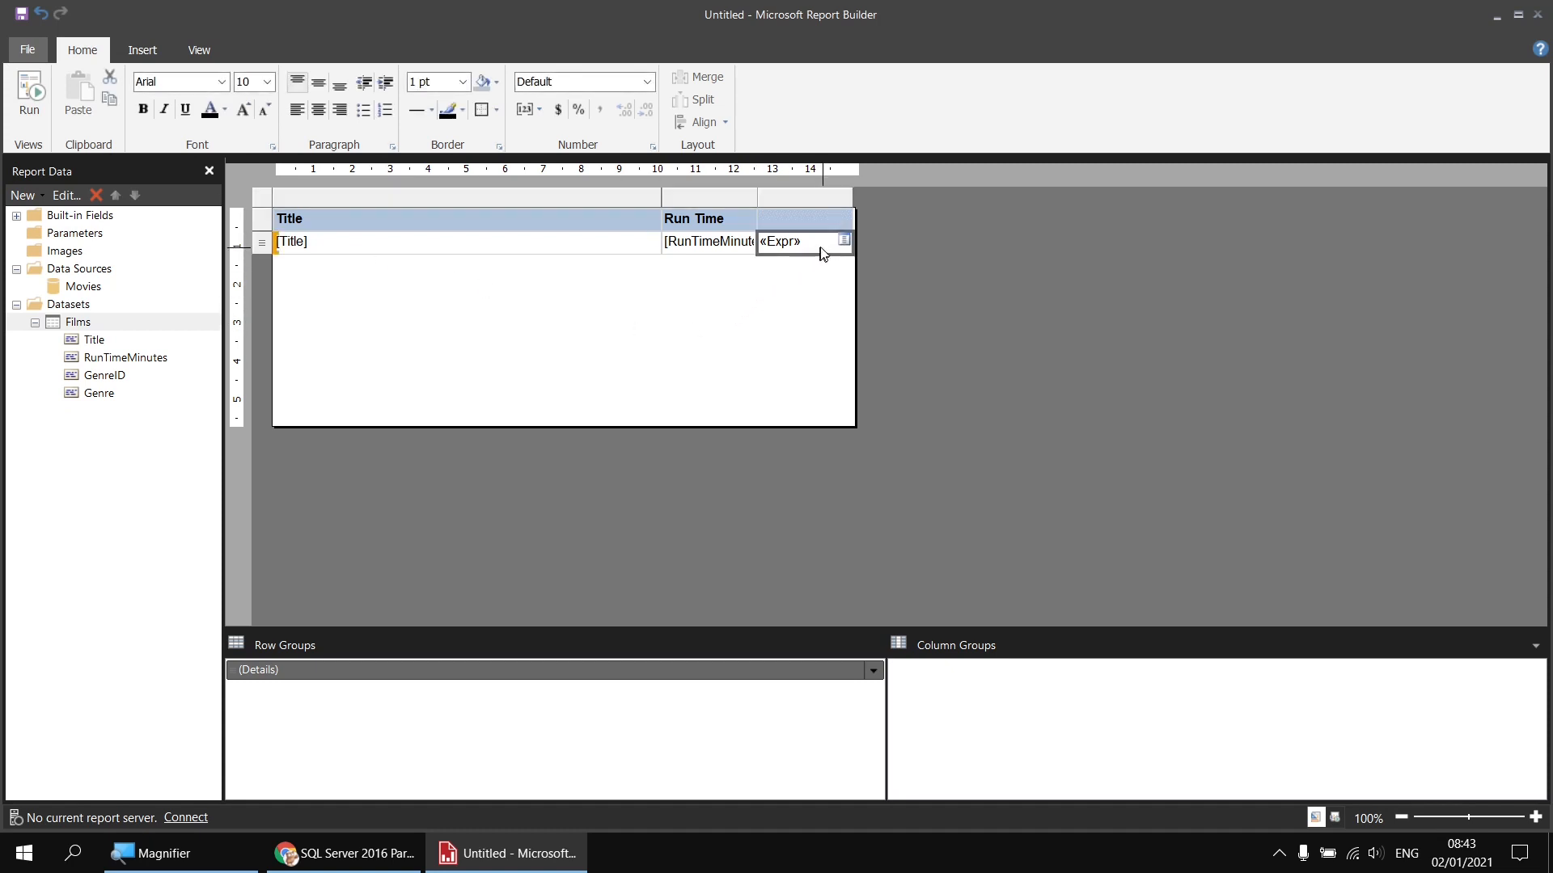
left_click(648, 83)
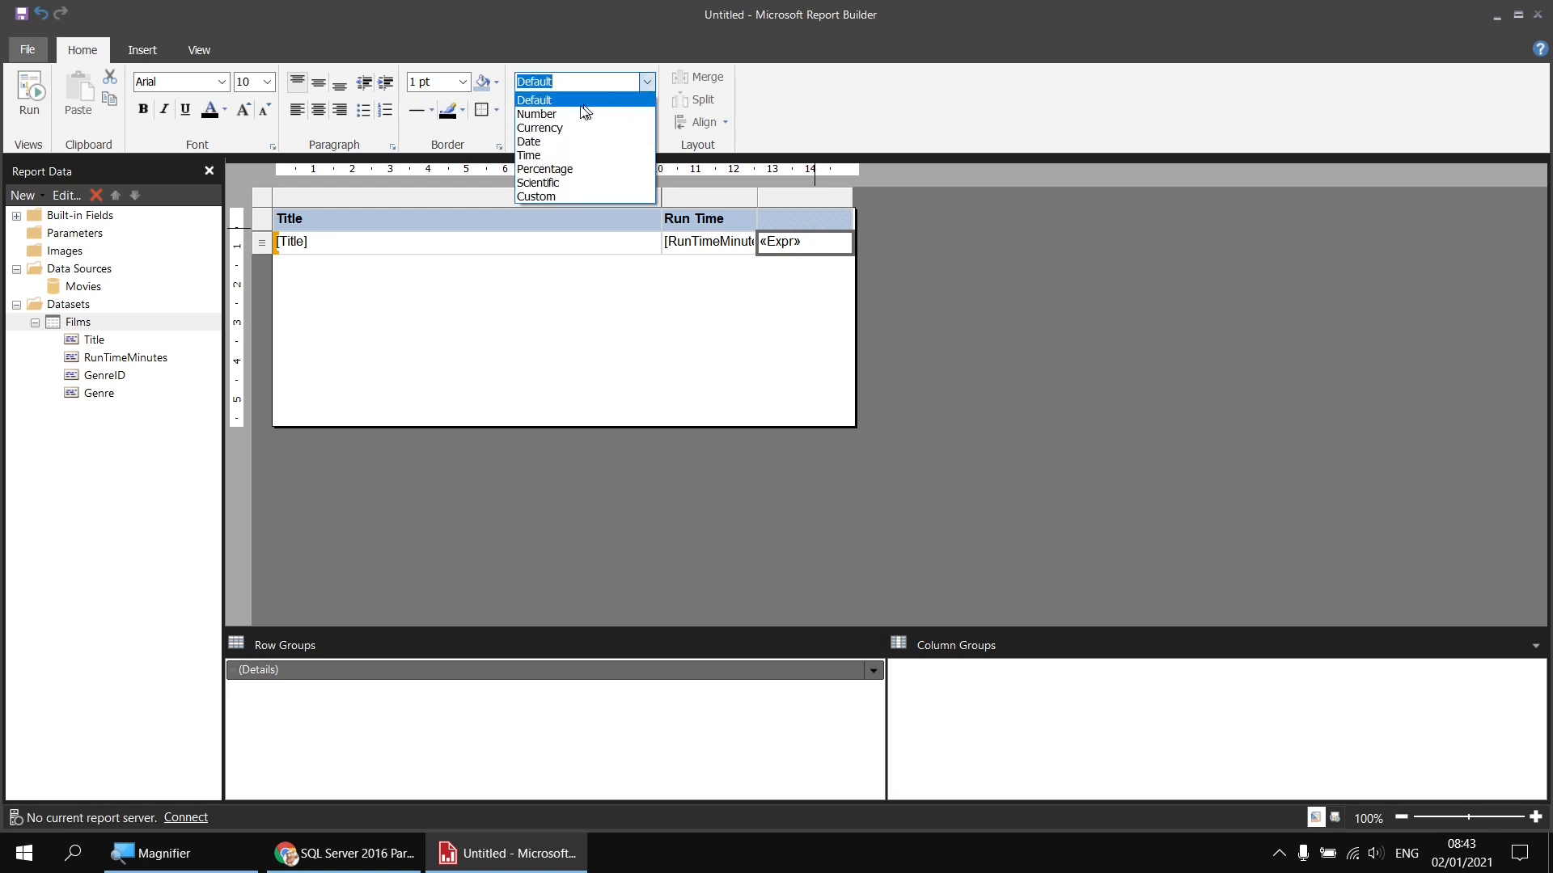
left_click(555, 115)
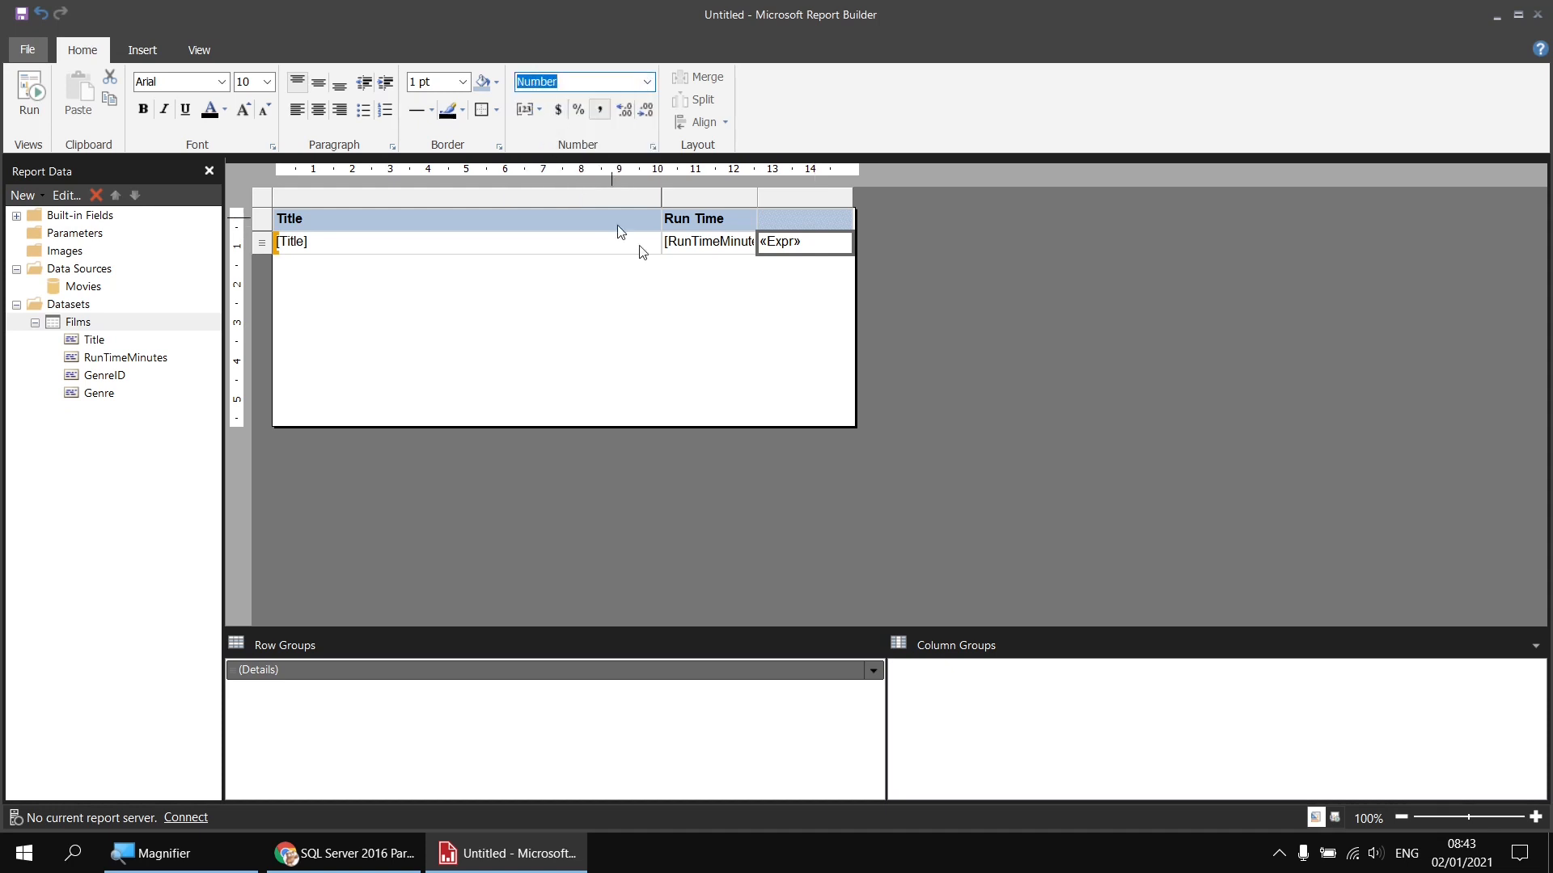
key("F5")
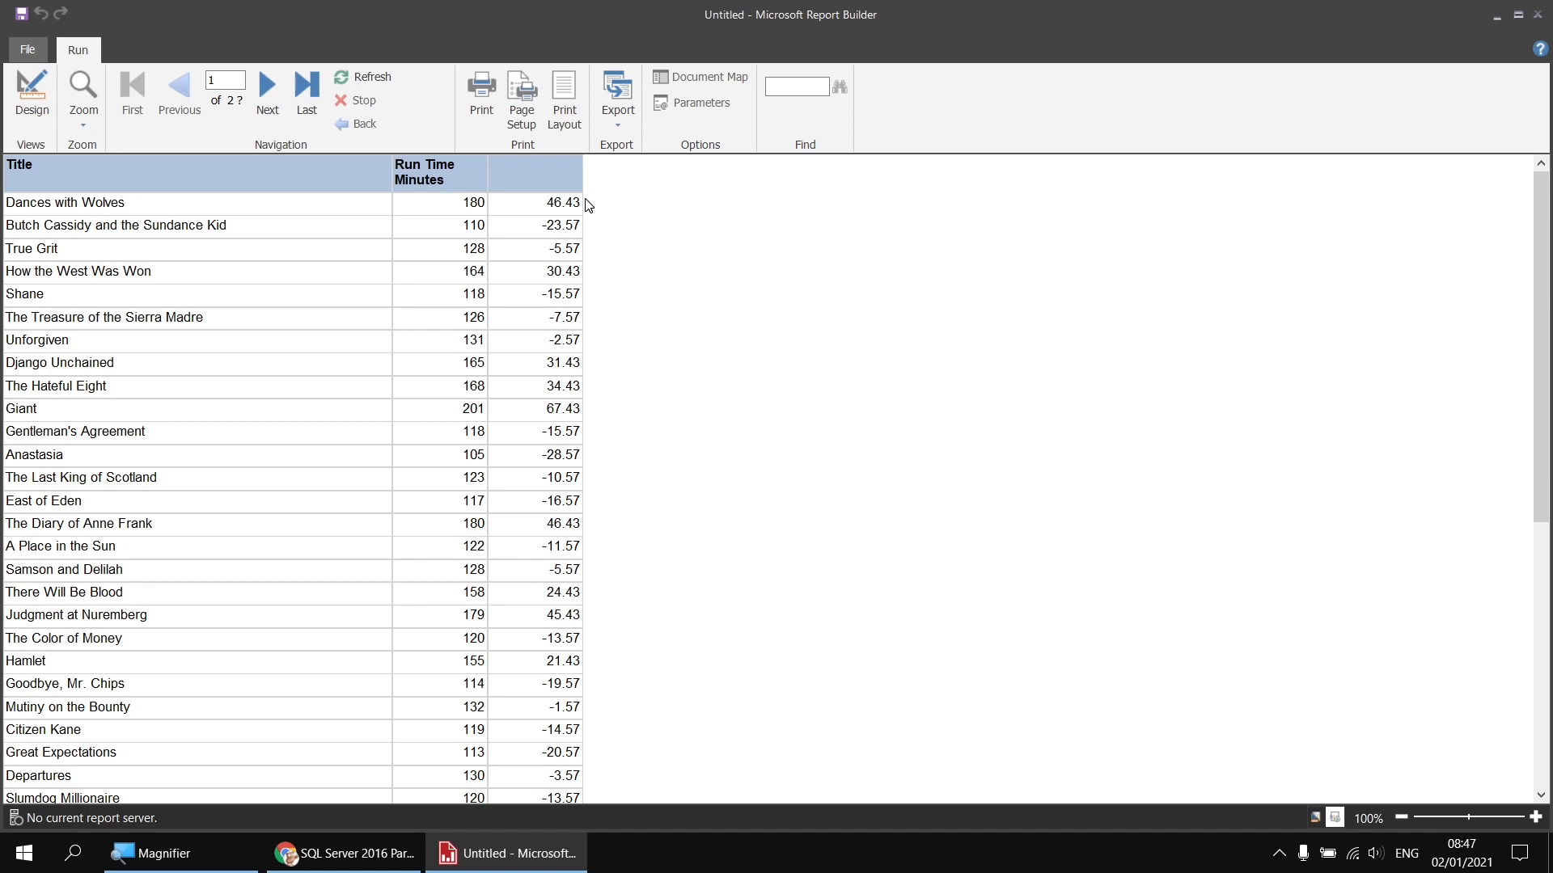
- Add a page header to the report and insert a text box about 5.4 cm wide in its upper corner above the Title column
left_click(32, 105)
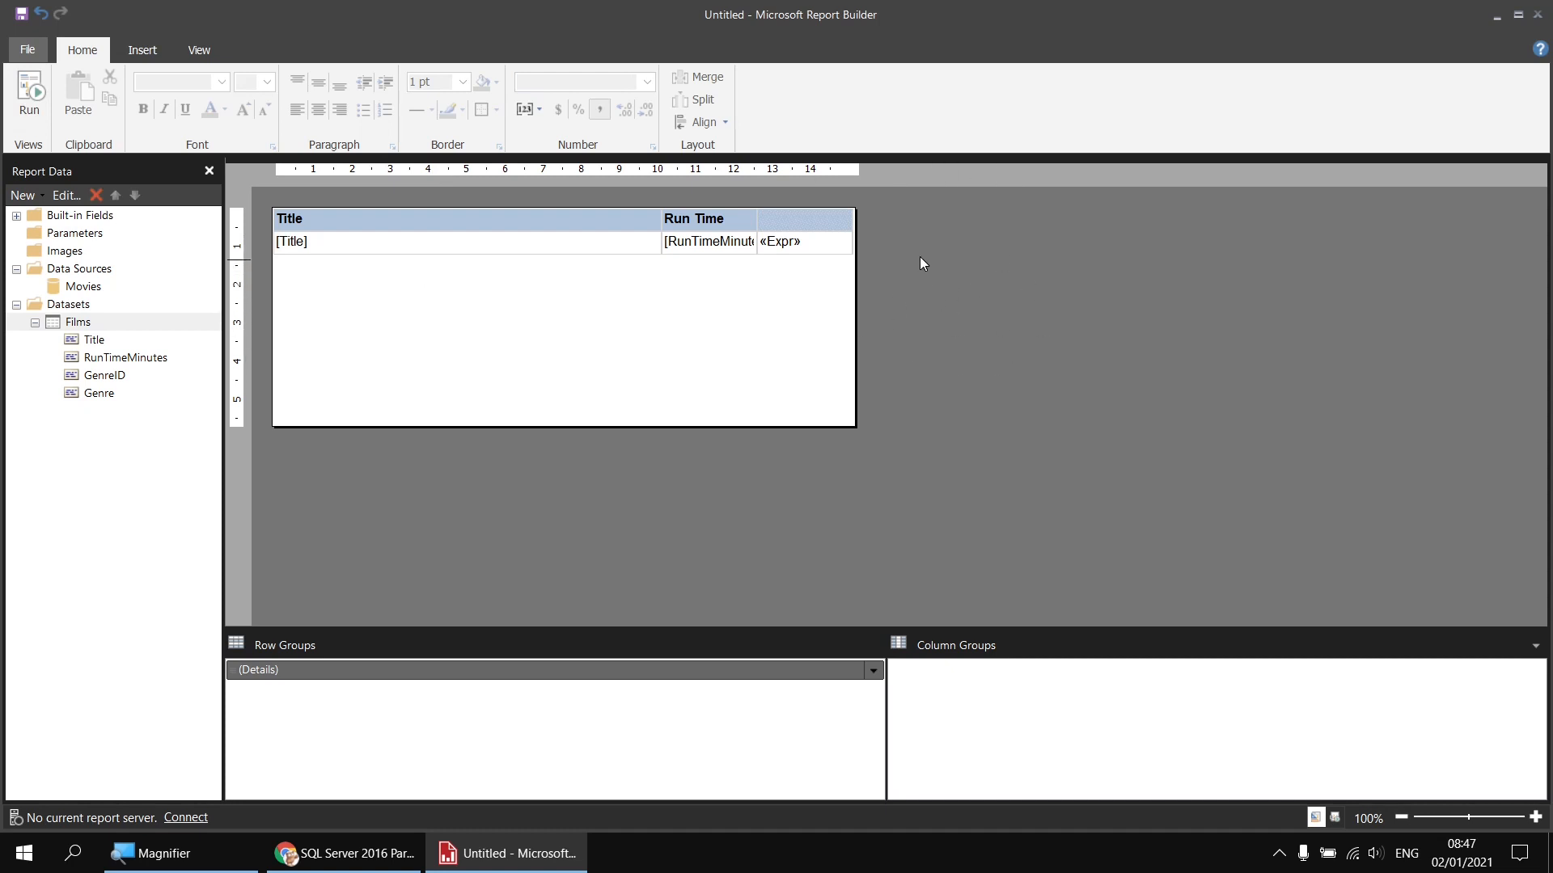
right_click(915, 286)
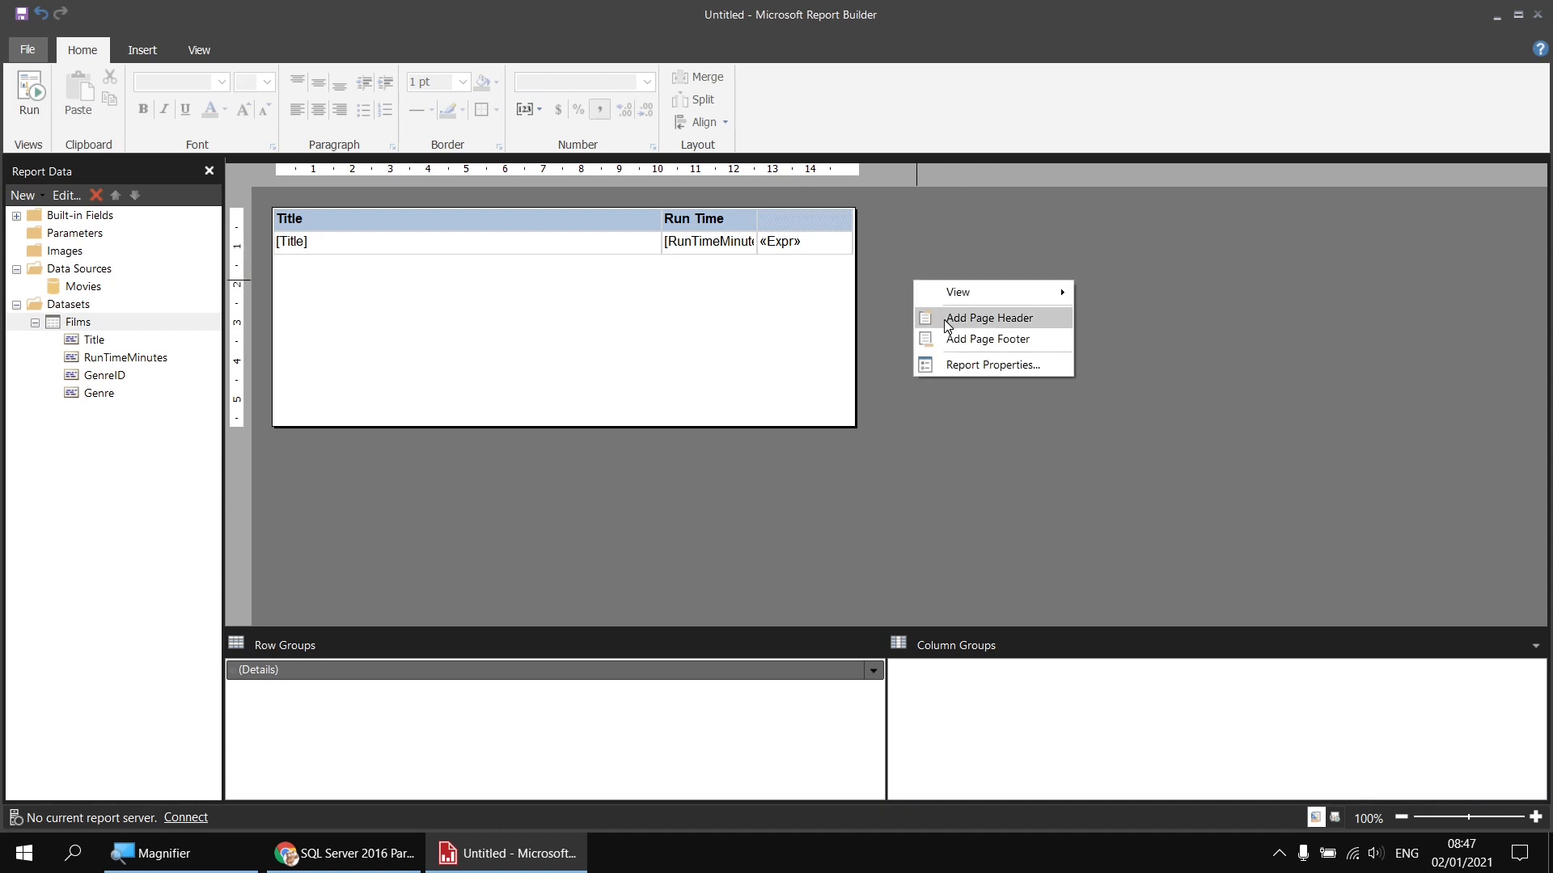
left_click(988, 318)
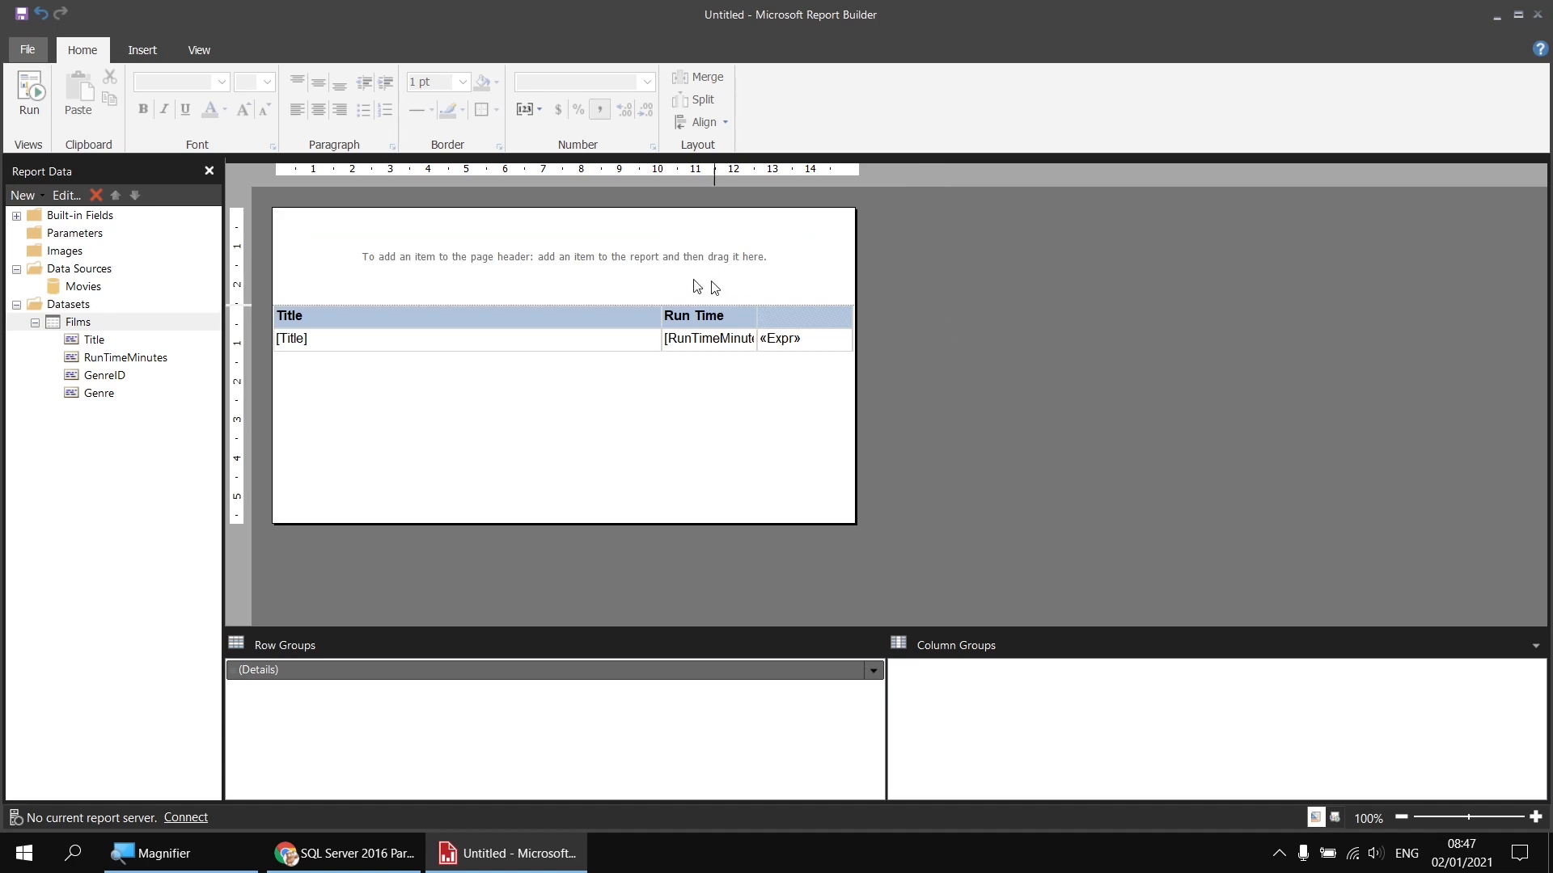
right_click(279, 220)
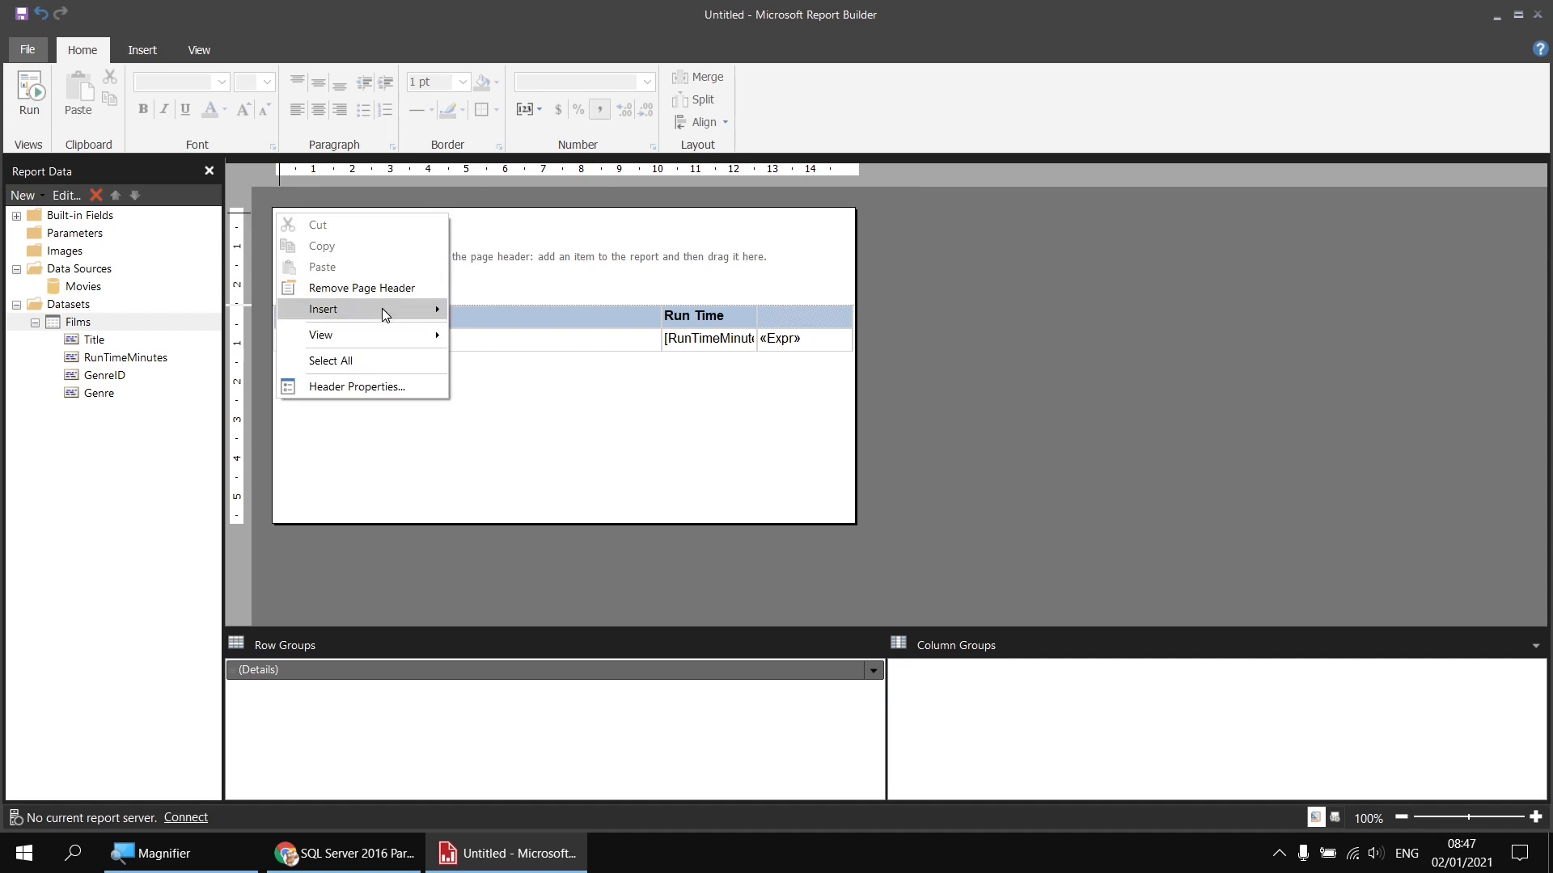
mouse_move(395, 313)
left_click(500, 312)
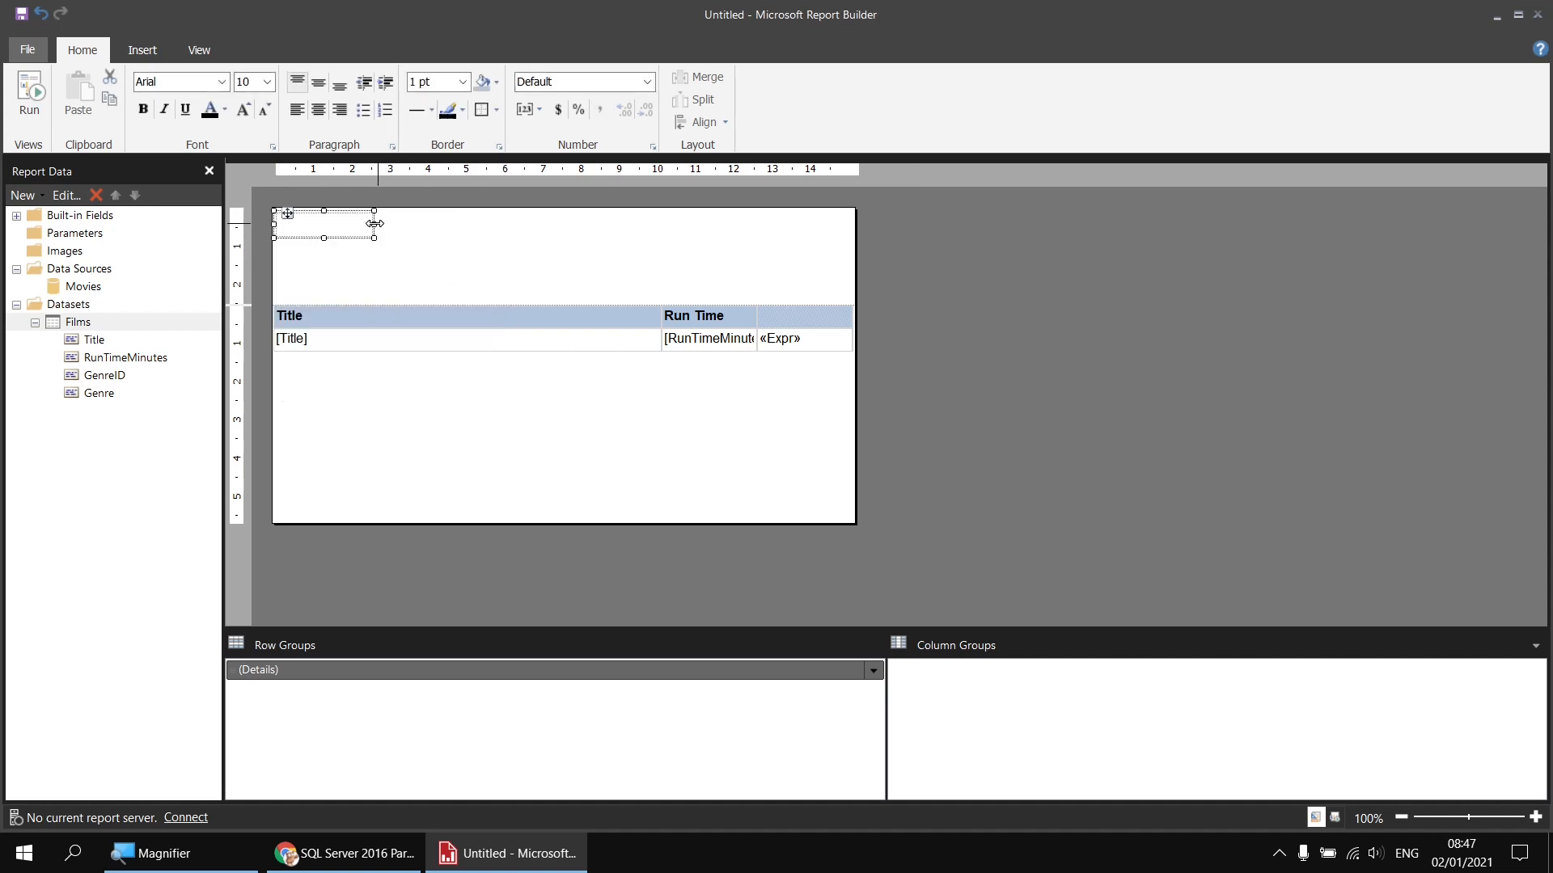
left_click_drag(391, 223, 490, 224)
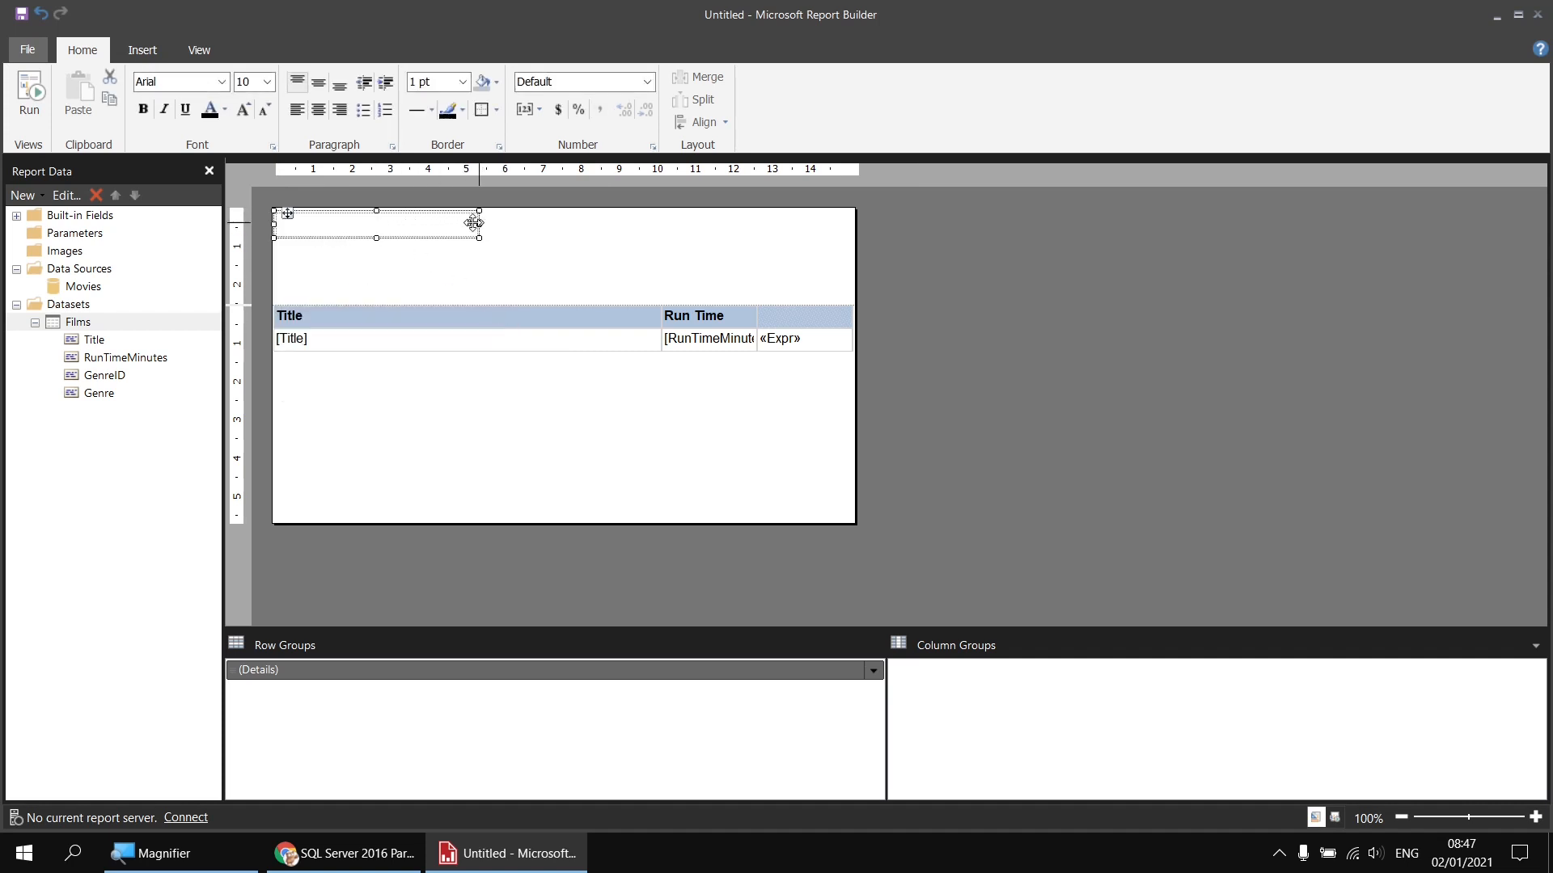
- Set the page header text box's expression to =Now() using the Date & Time functions
right_click(397, 233)
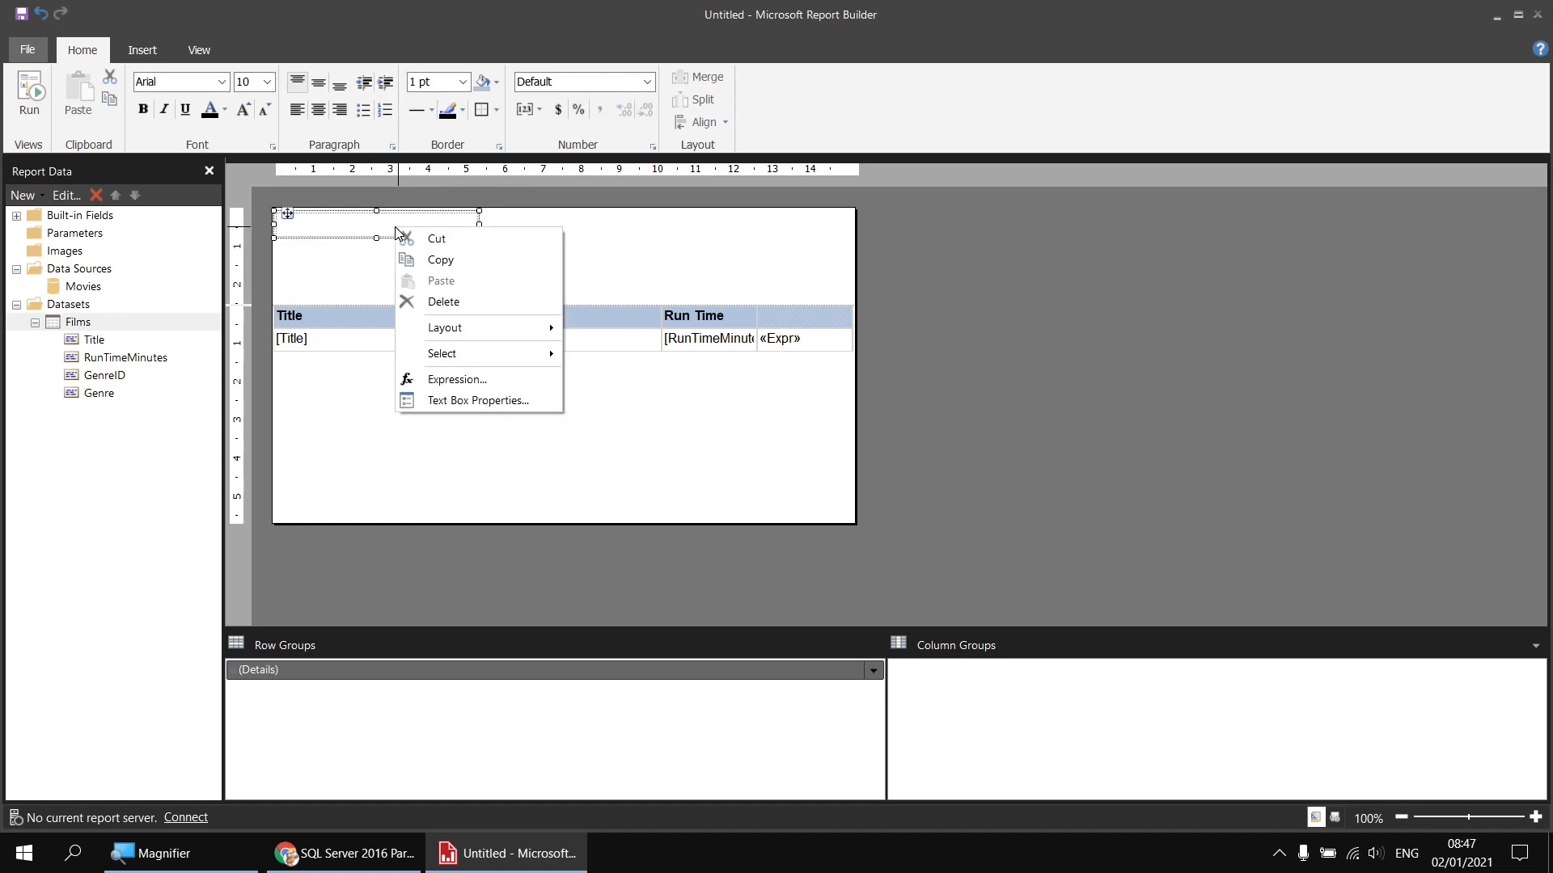
left_click(477, 380)
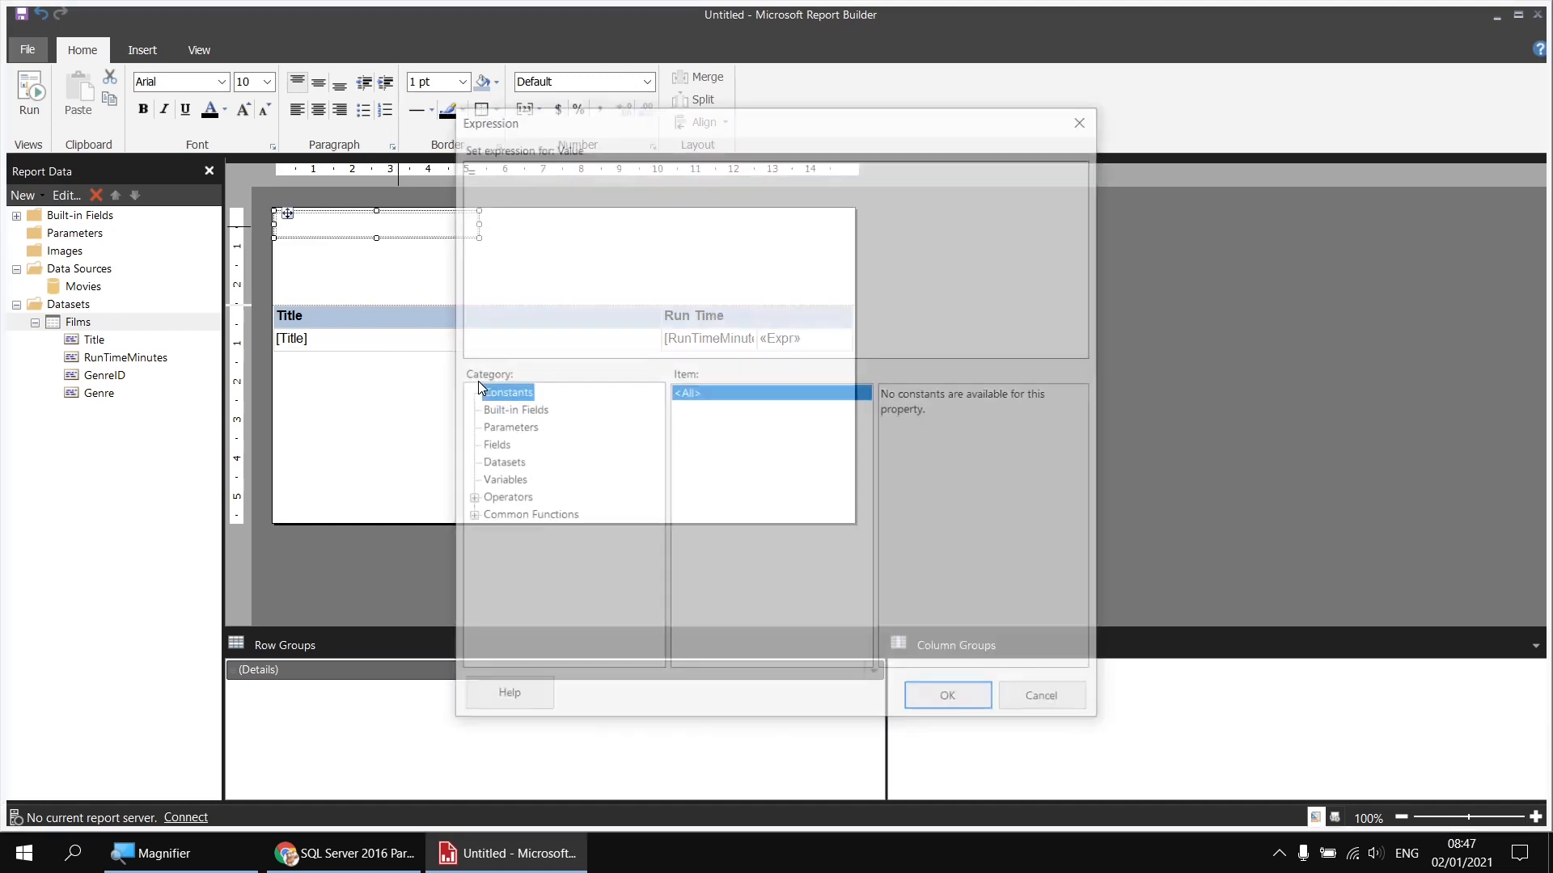
left_click(468, 518)
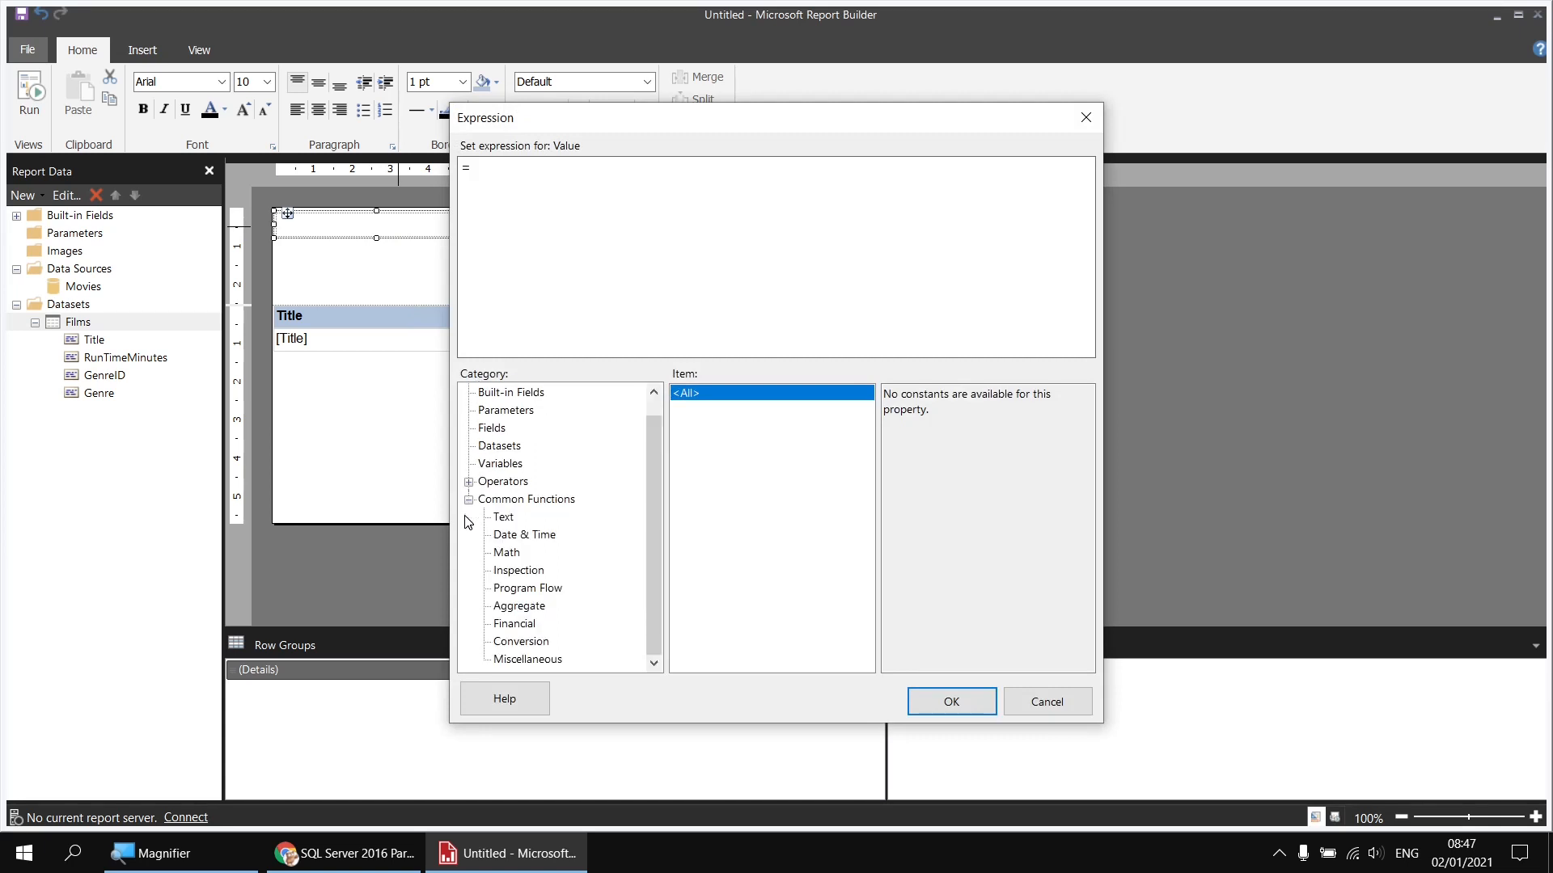
left_click(522, 535)
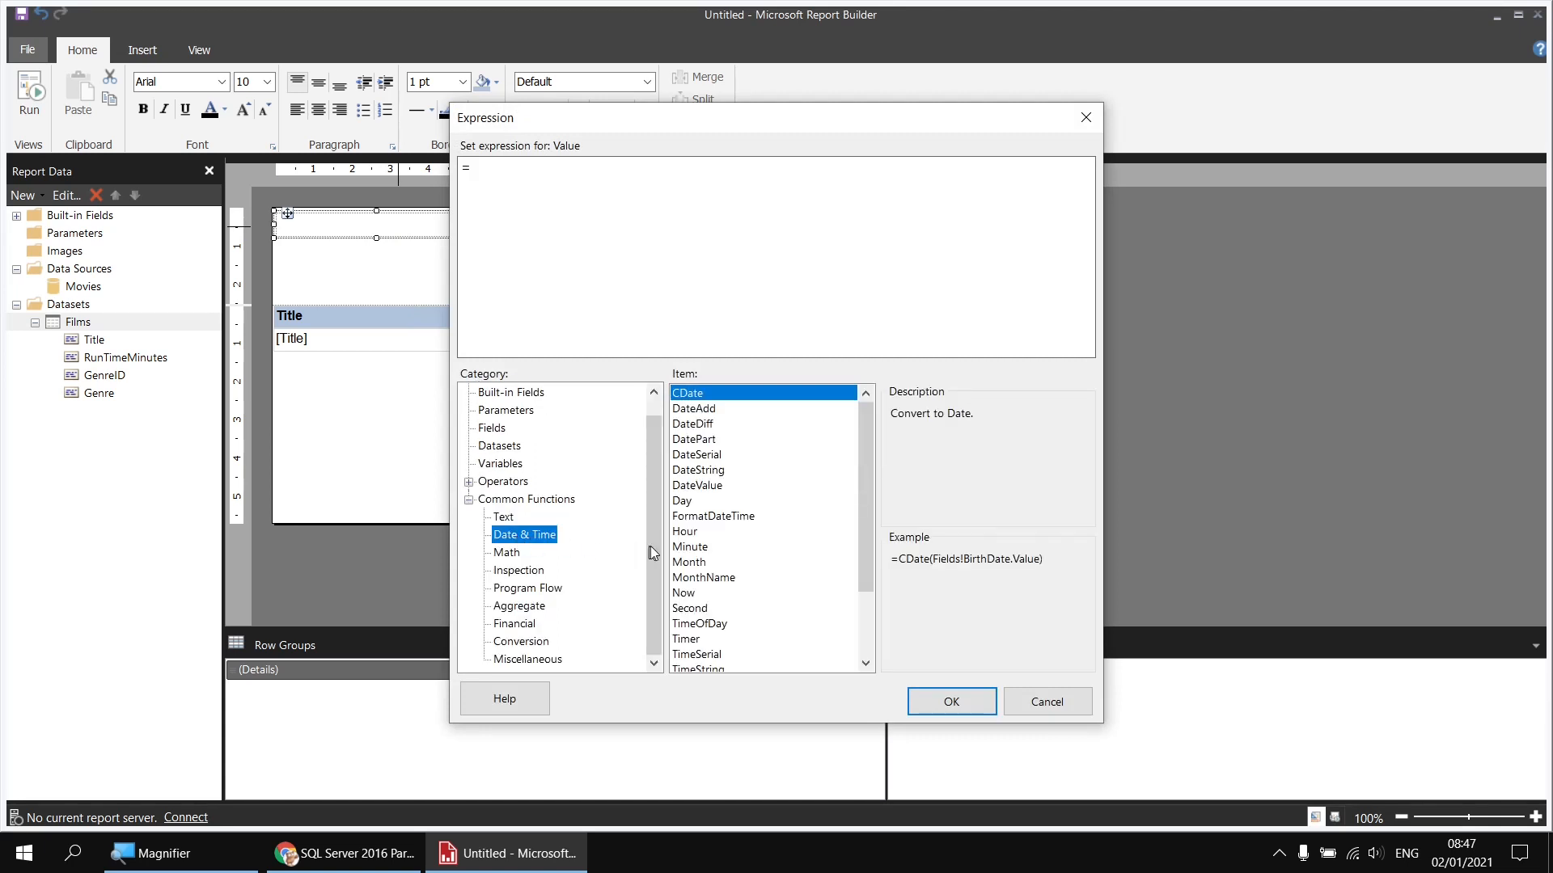
double_click(683, 593)
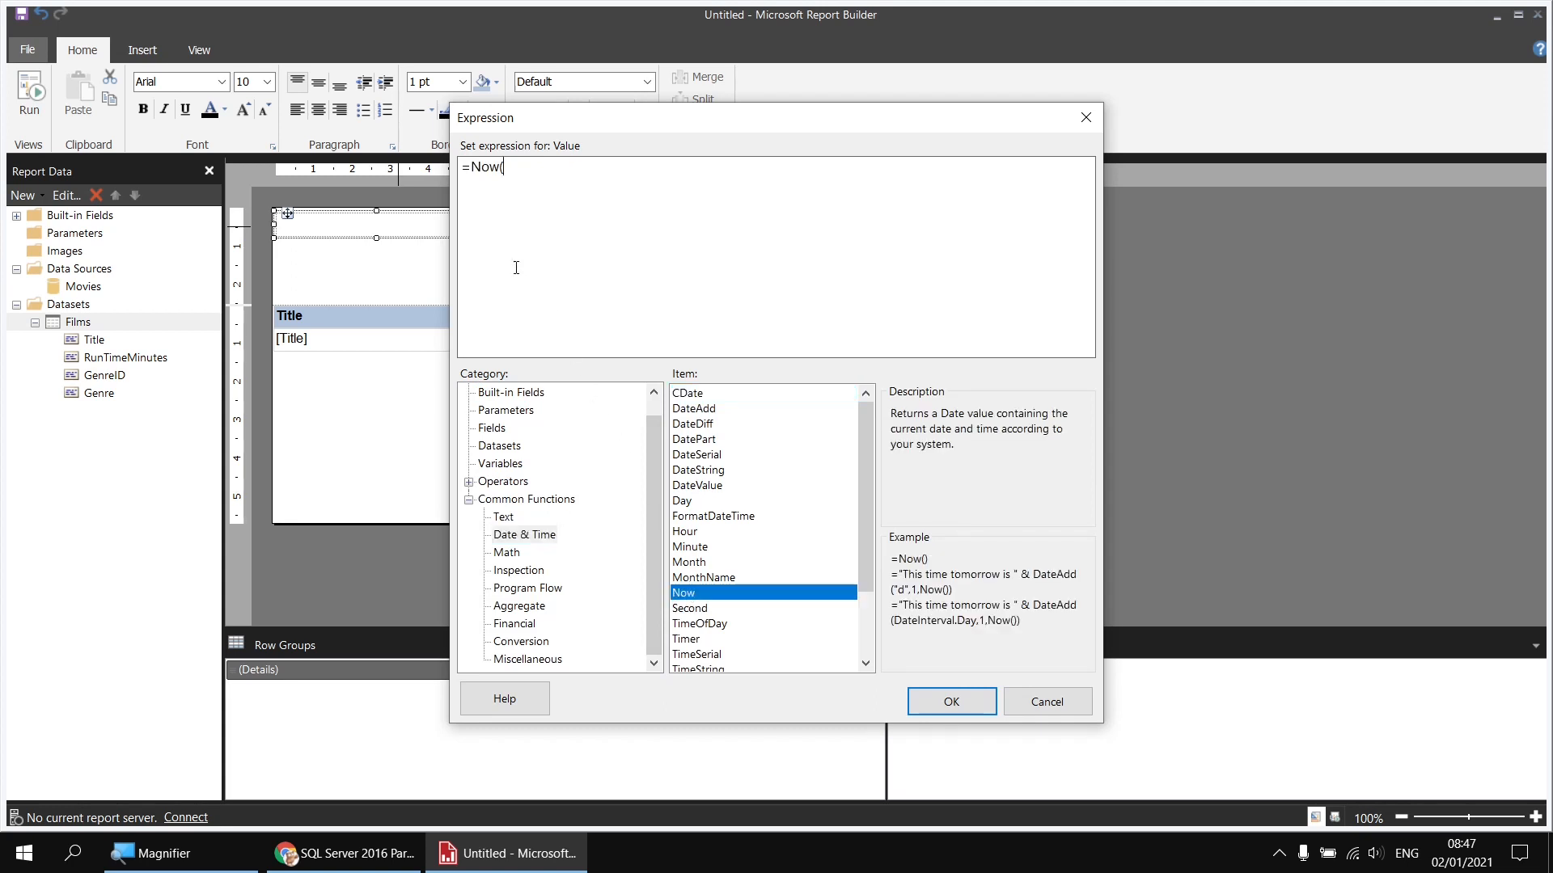
type(")")
key("super+plus")
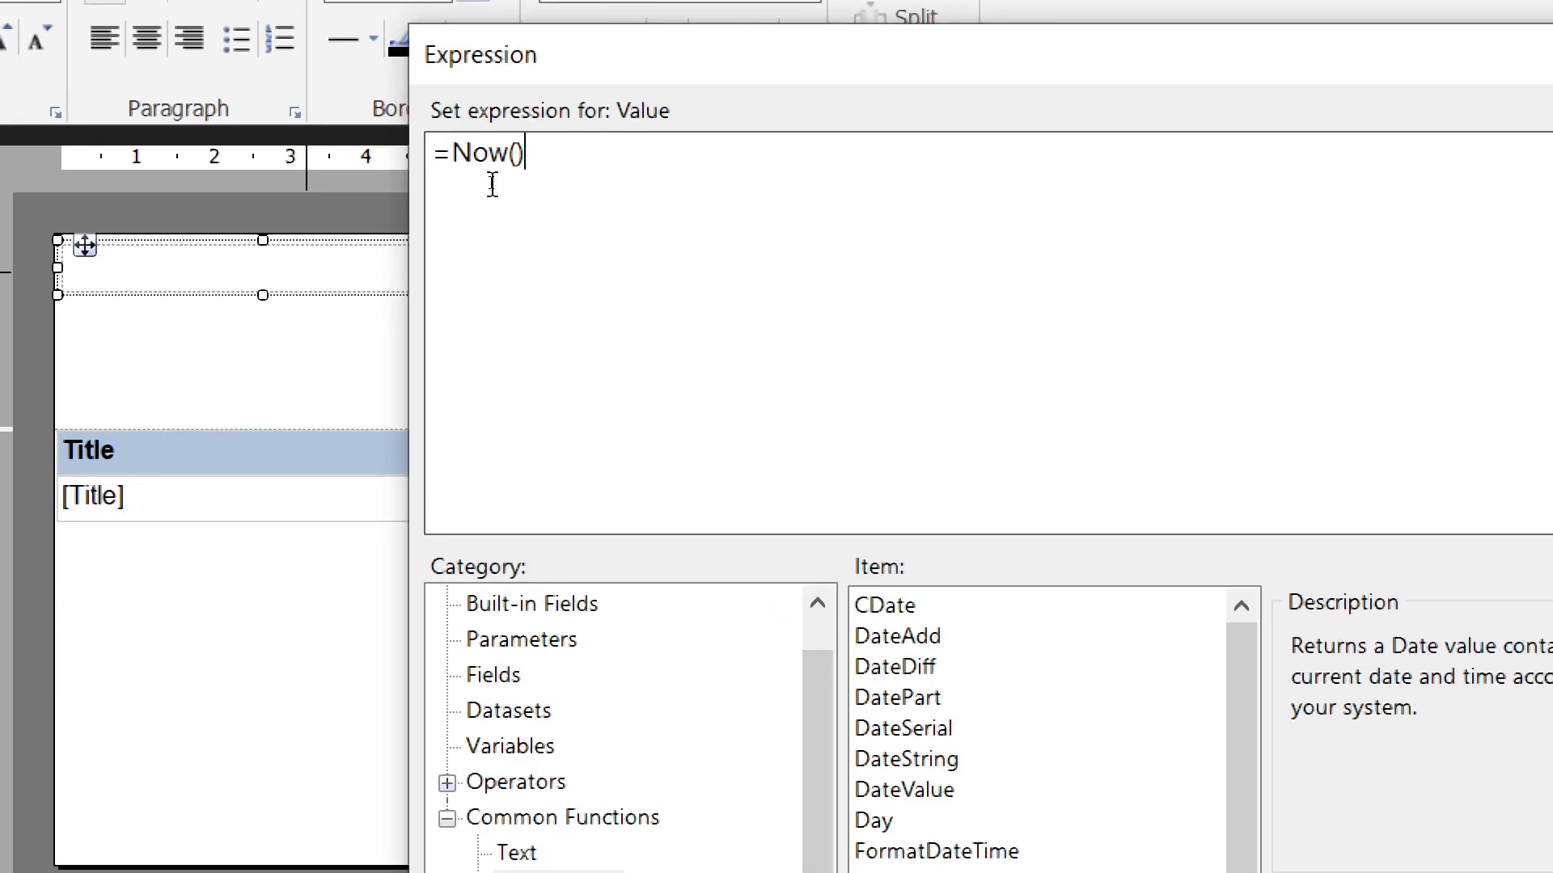
key("super+minus")
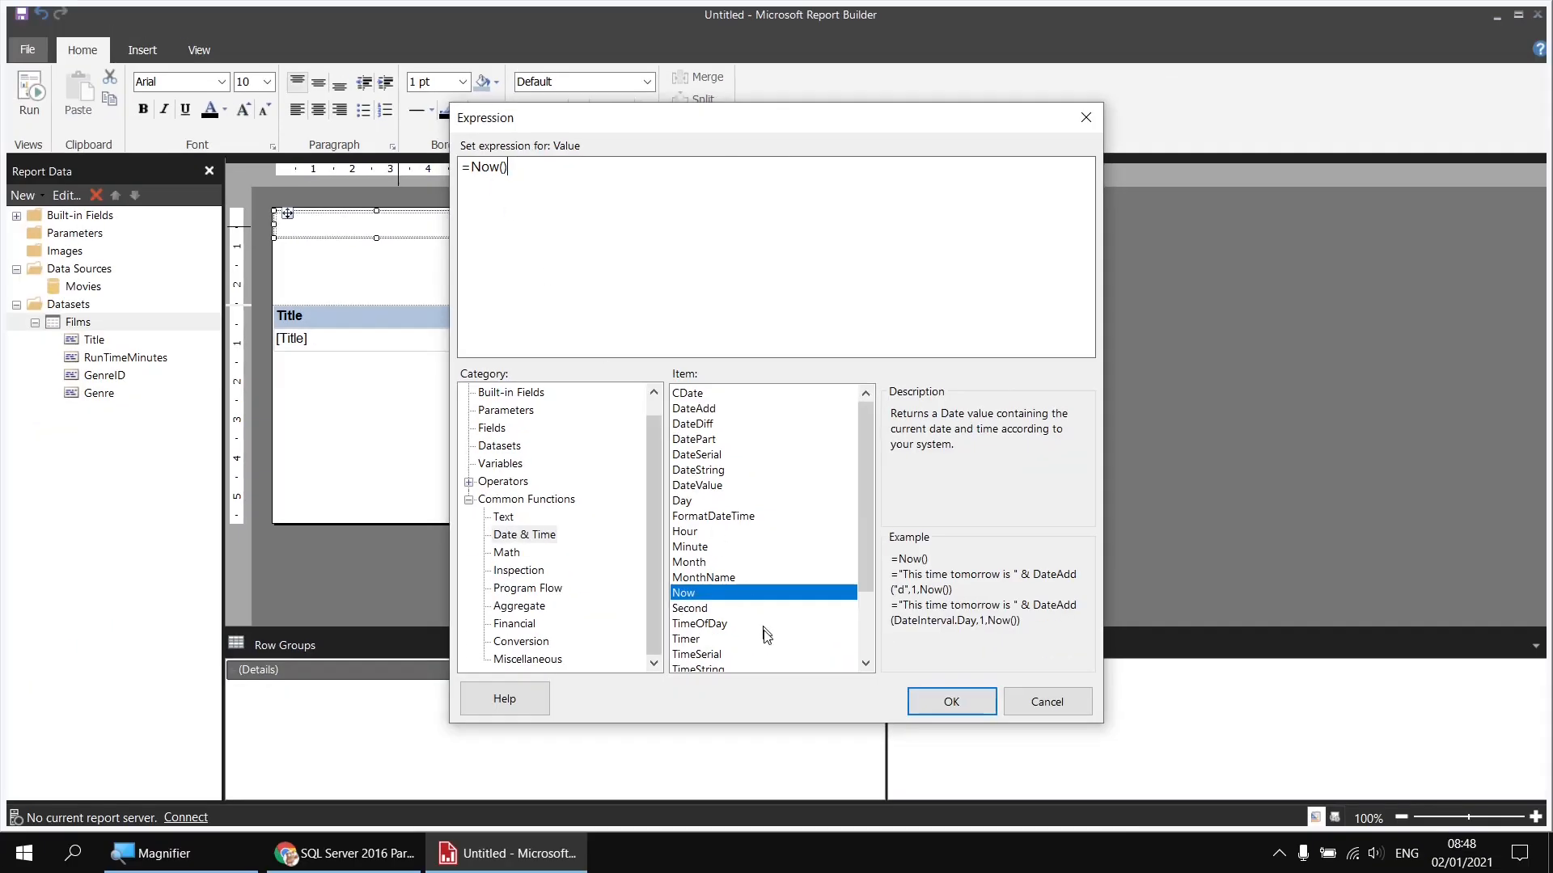
left_click(944, 716)
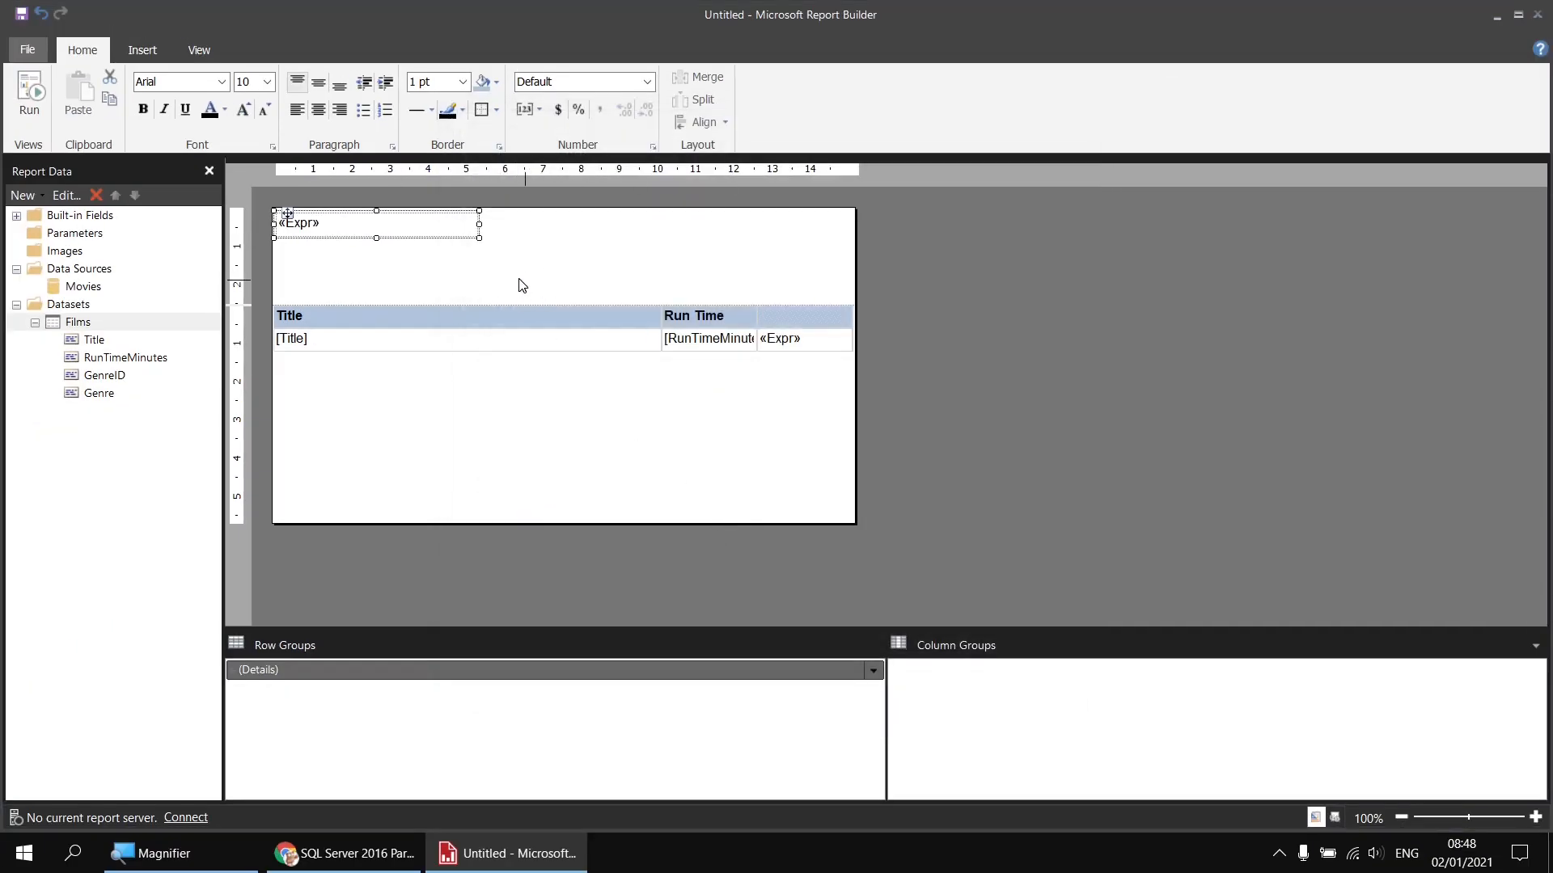
left_click(221, 81)
left_click(202, 114)
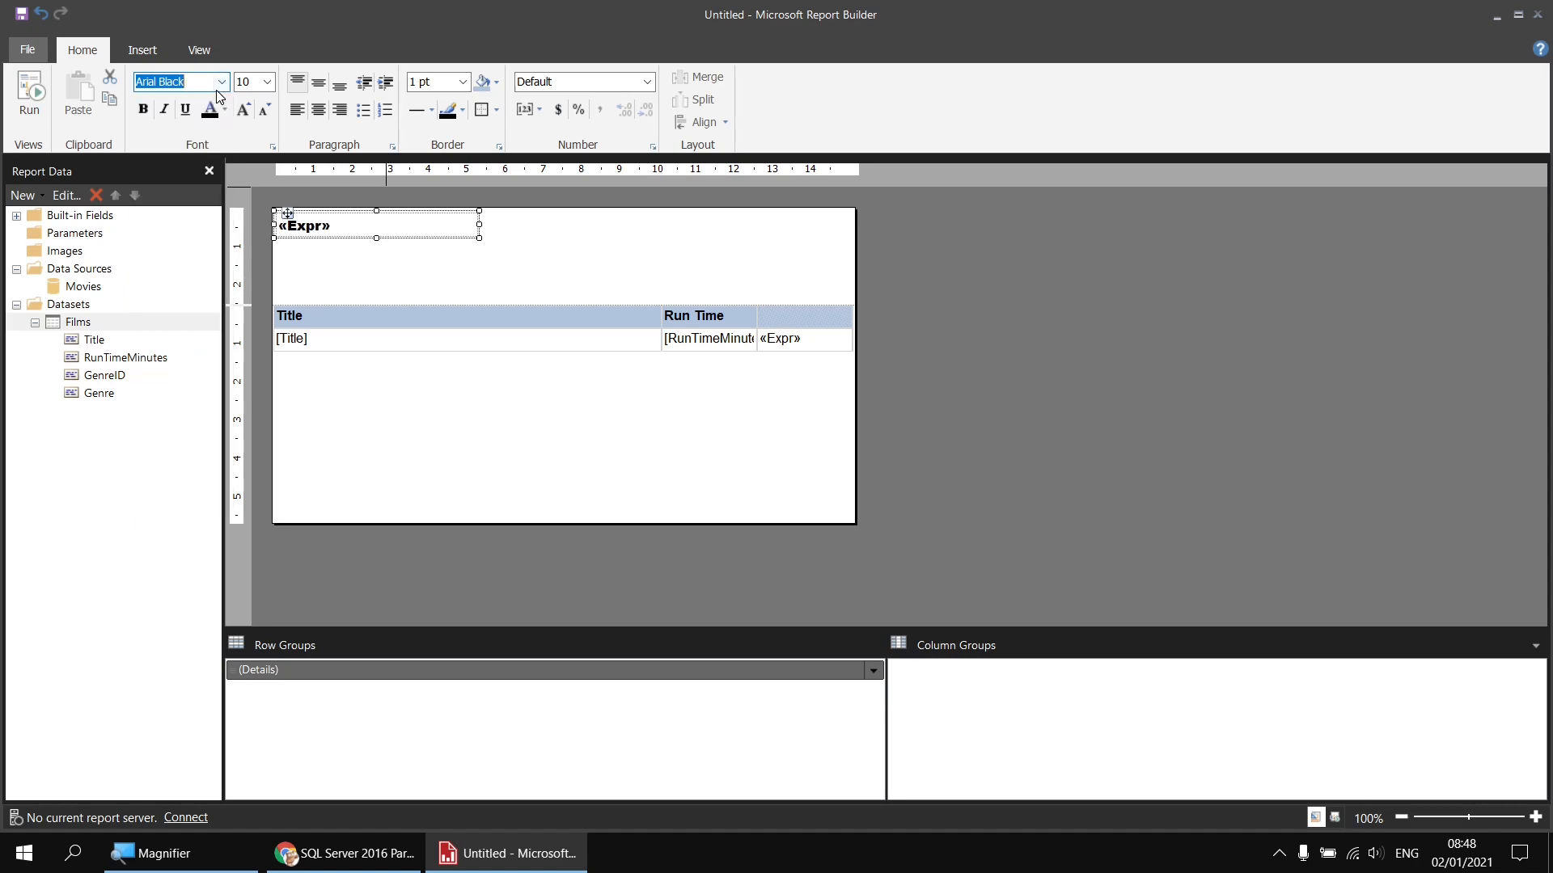
left_click(221, 81)
scroll(186, 117, "up", 1)
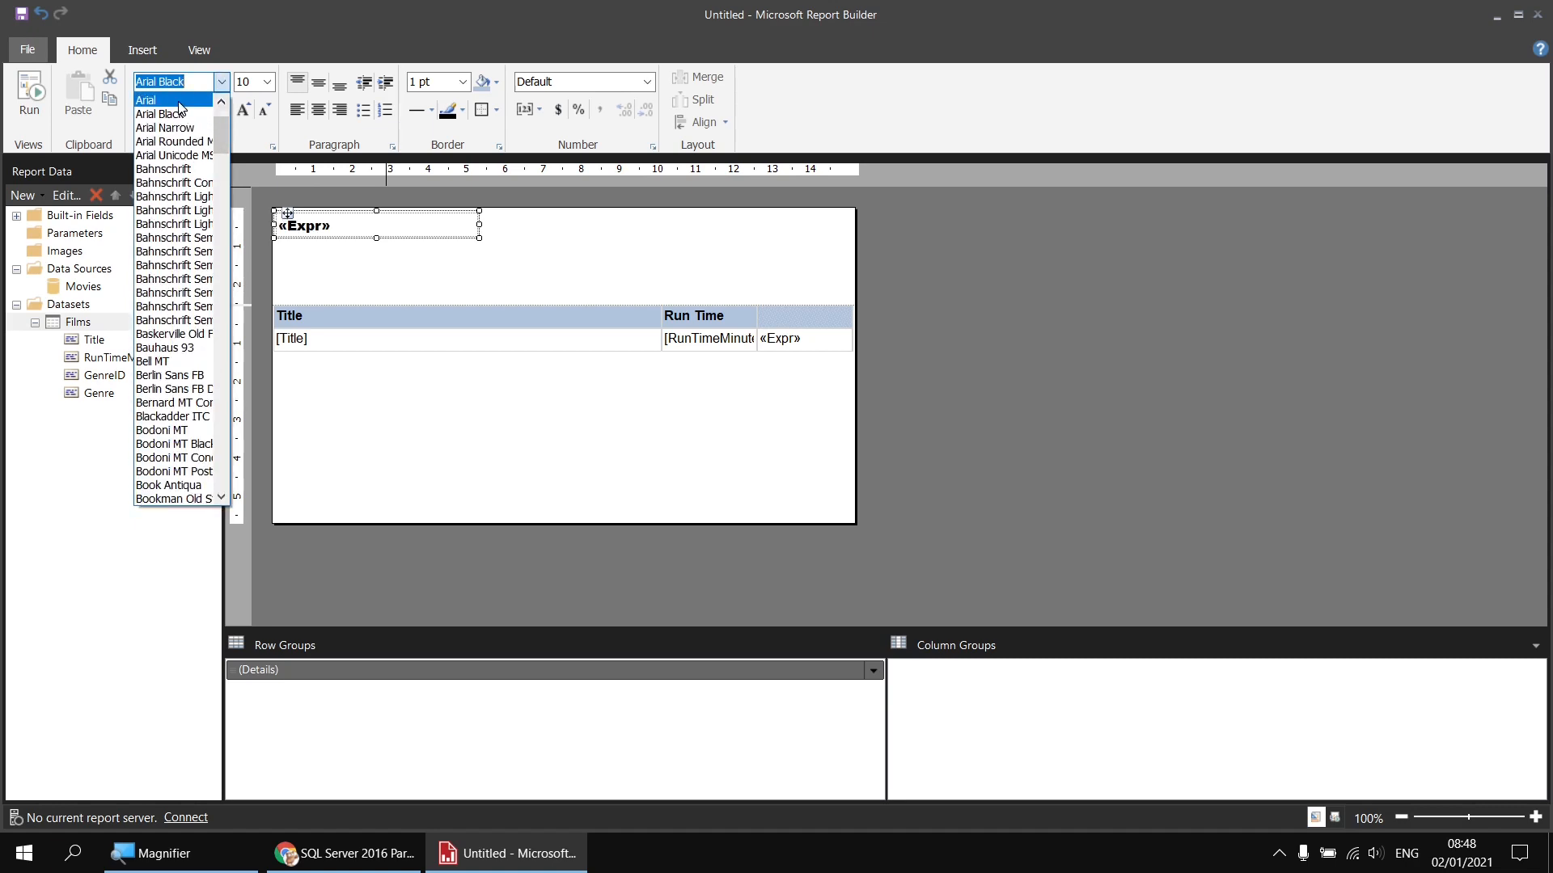
left_click(174, 98)
- Preview the report and compare the header's date and time on pages 1 to 4, returning to the first page
left_click(31, 90)
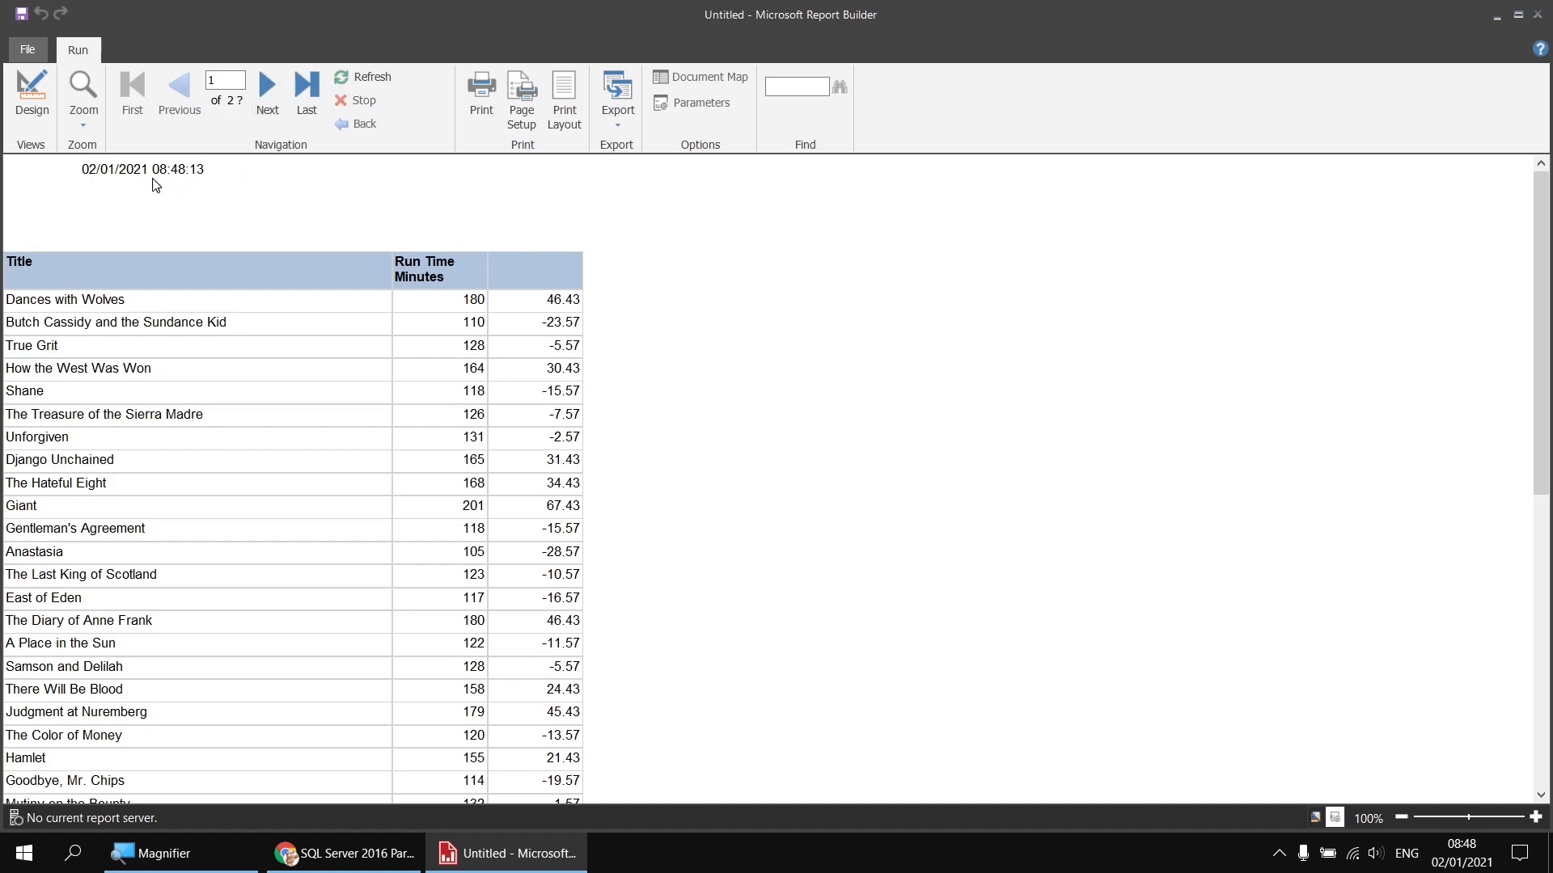
left_click(270, 92)
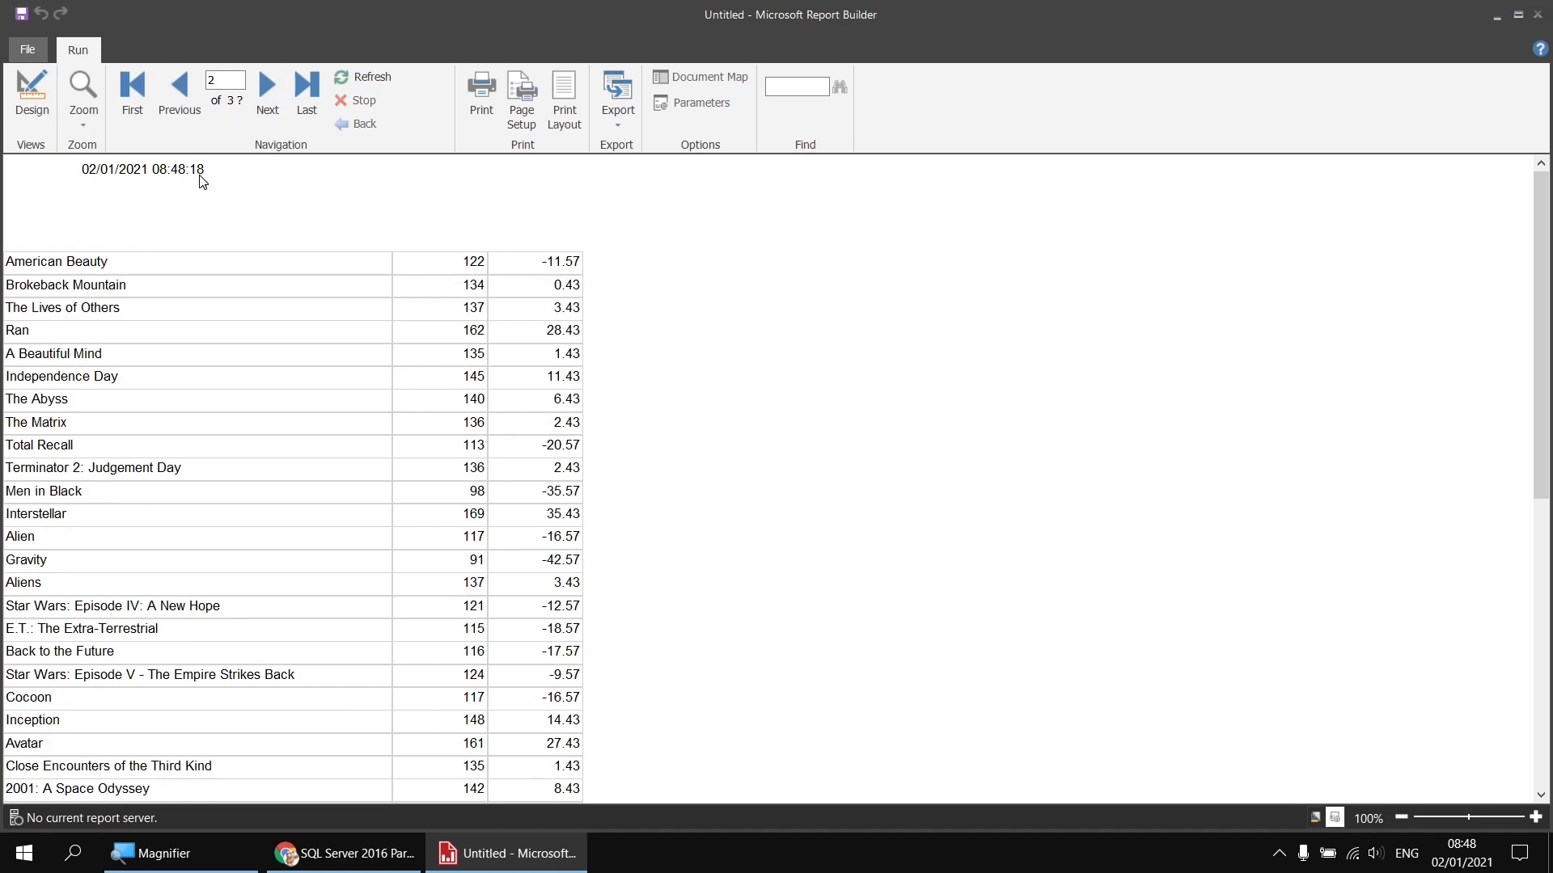
left_click(273, 89)
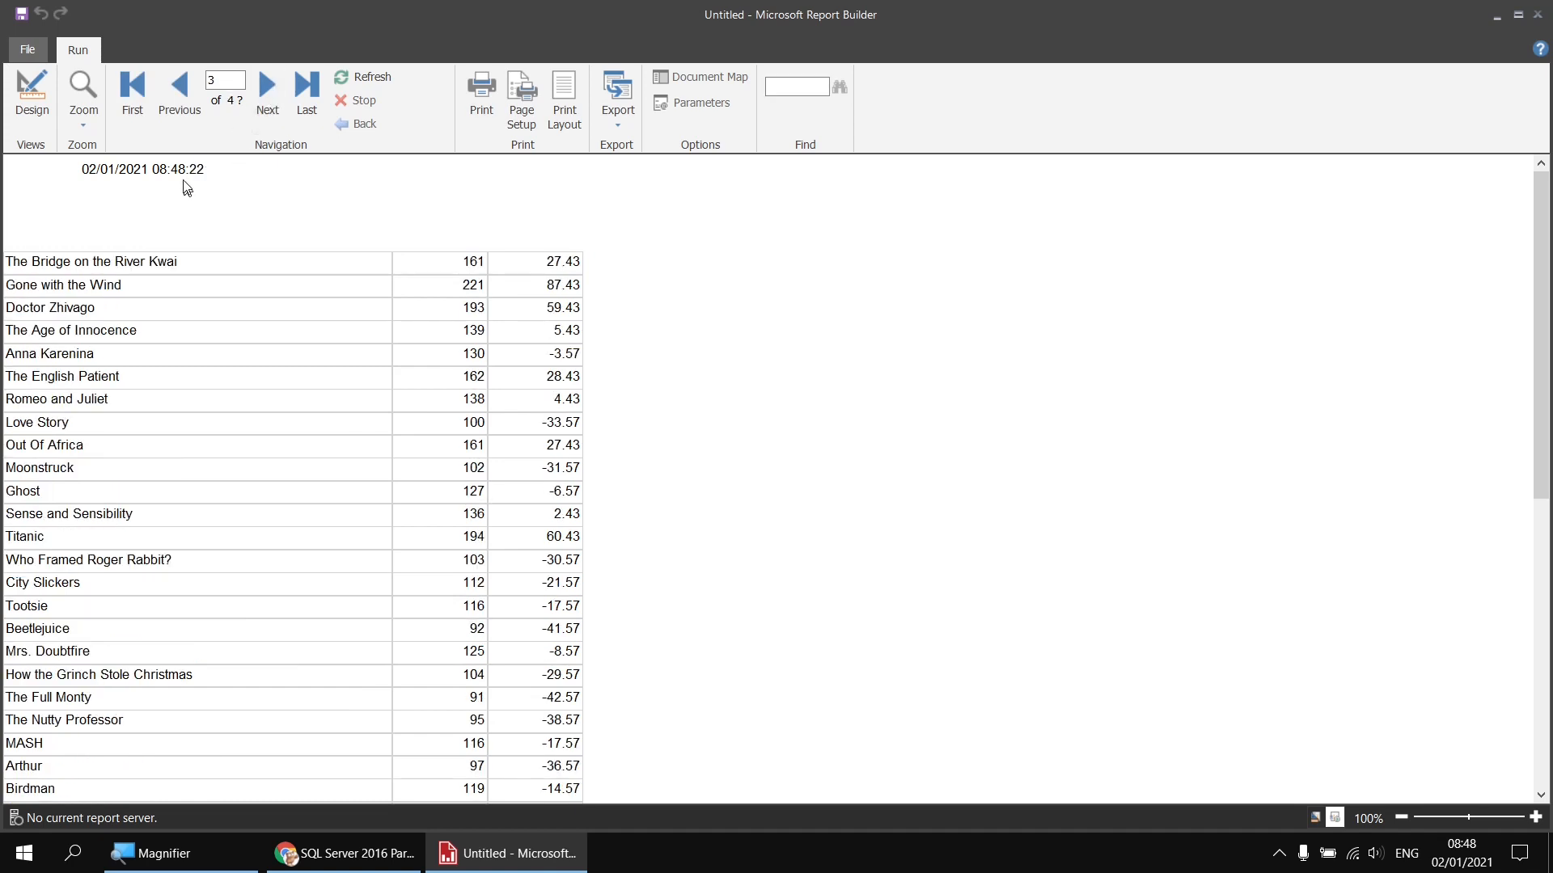
left_click(270, 89)
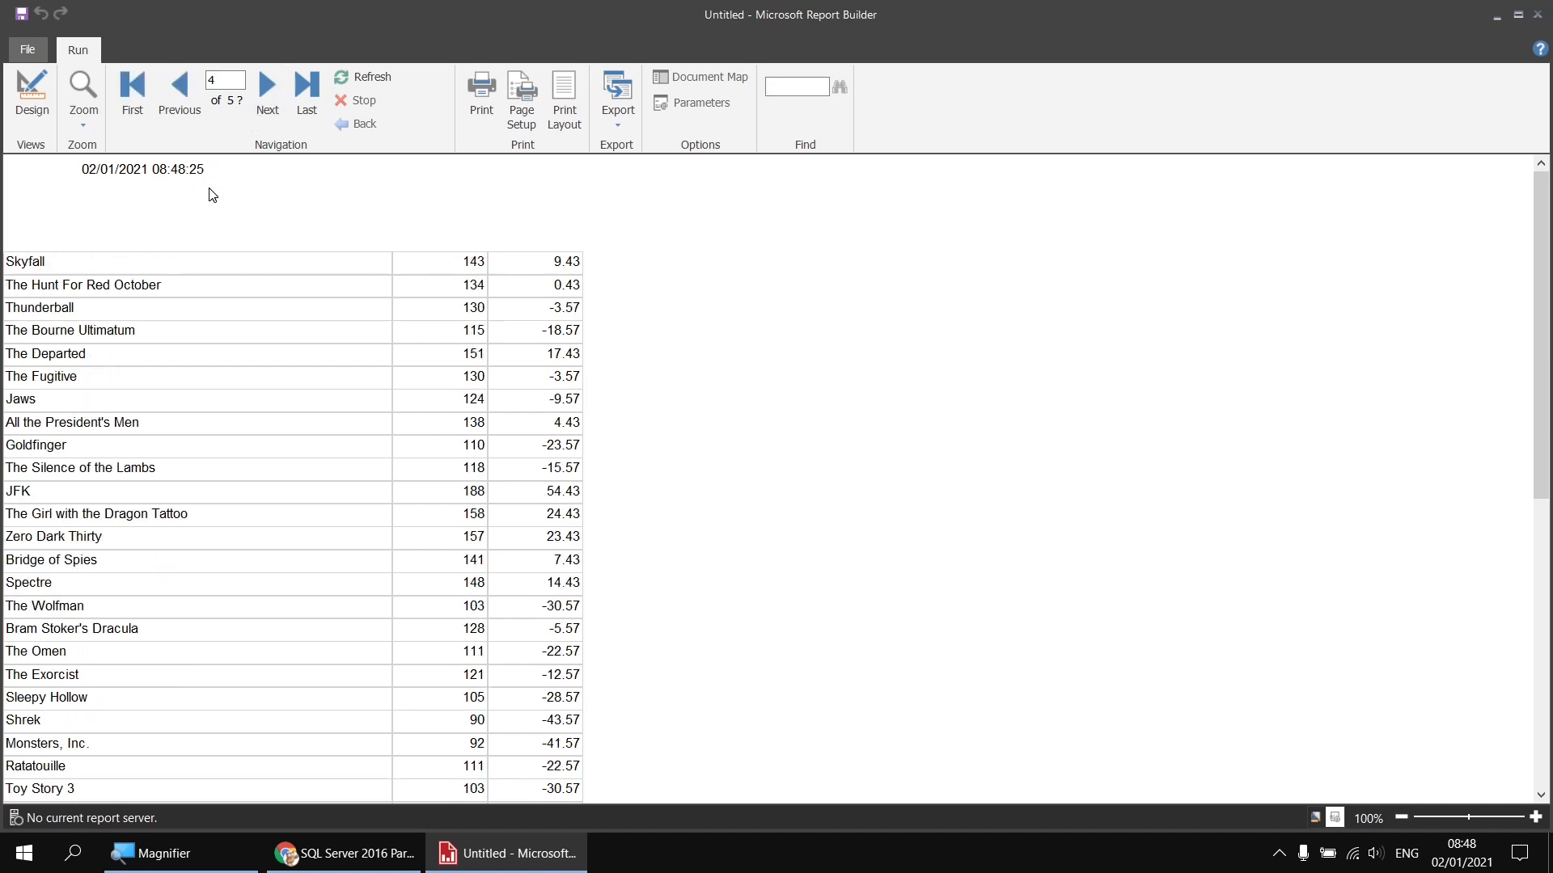
left_click(134, 97)
- Return to the report design and add a report variable named rvNow in the report properties
left_click(32, 95)
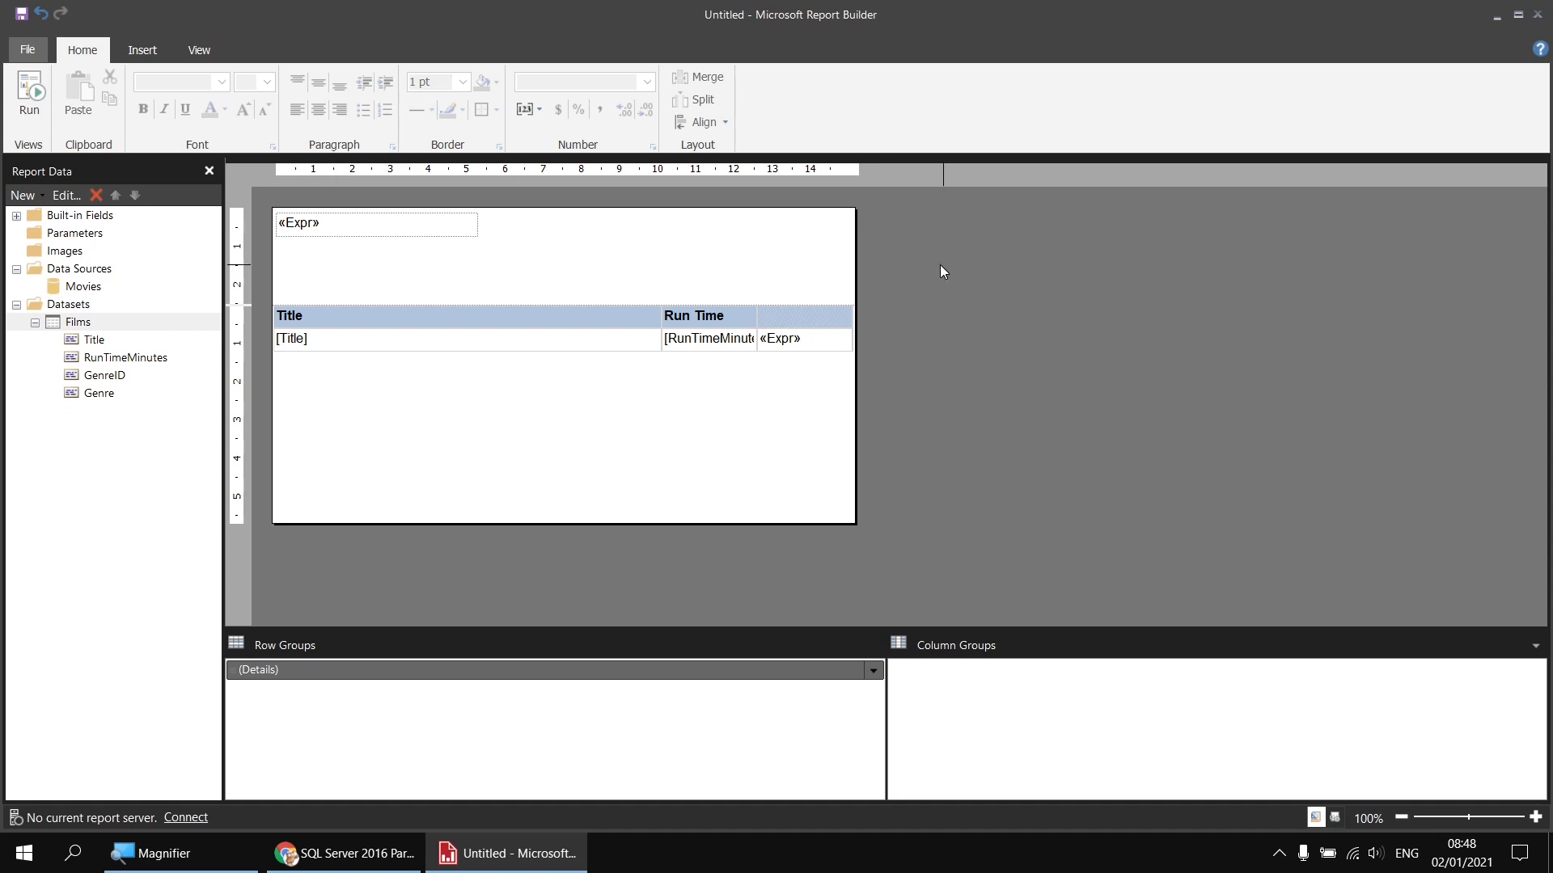
right_click(924, 245)
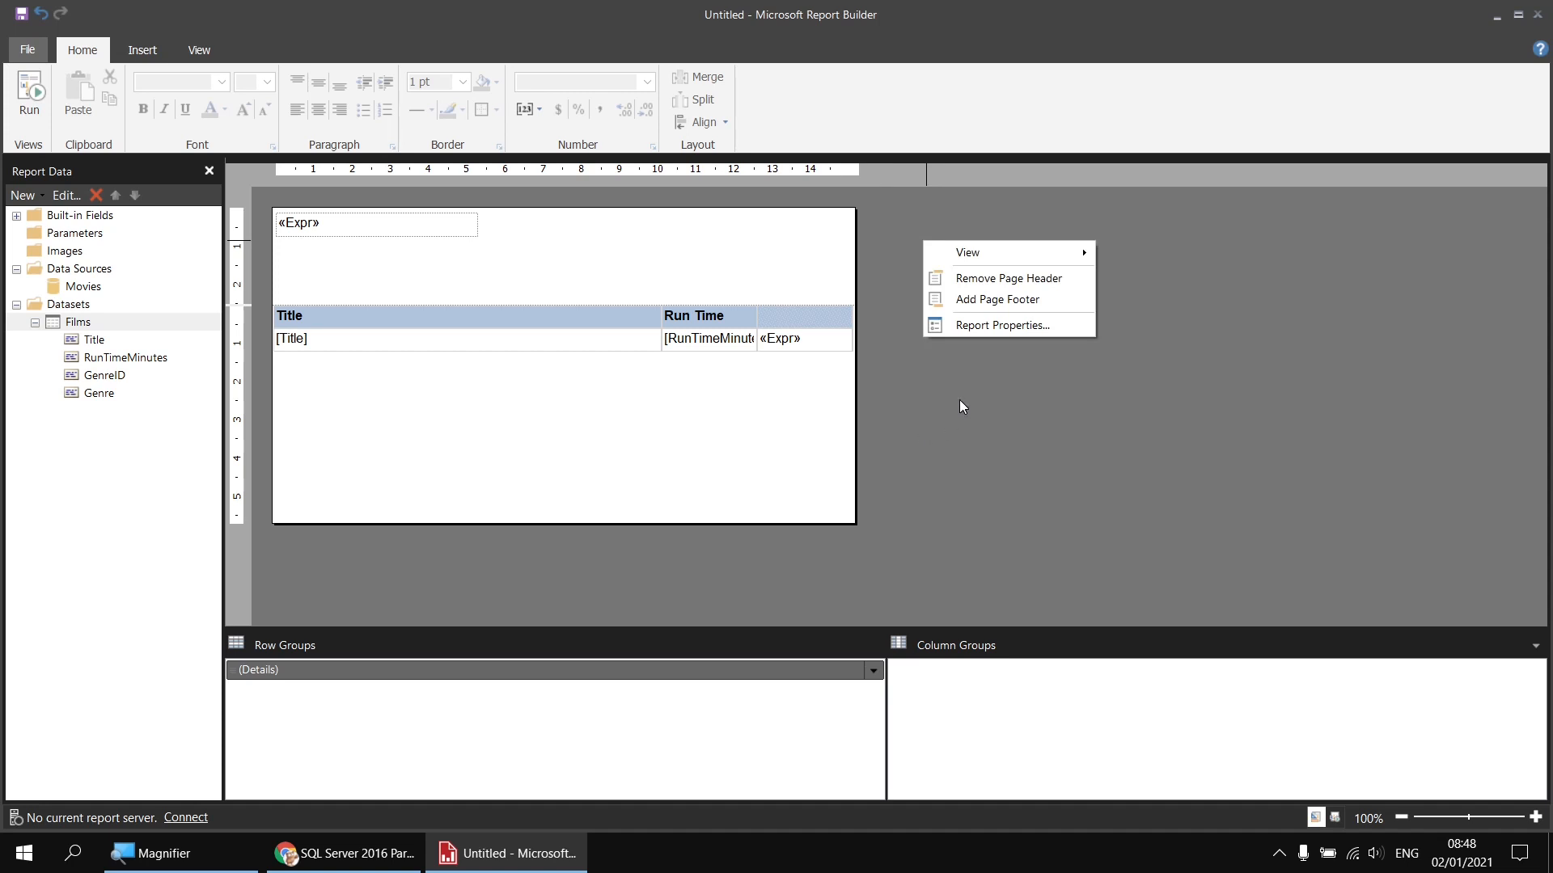
left_click(958, 327)
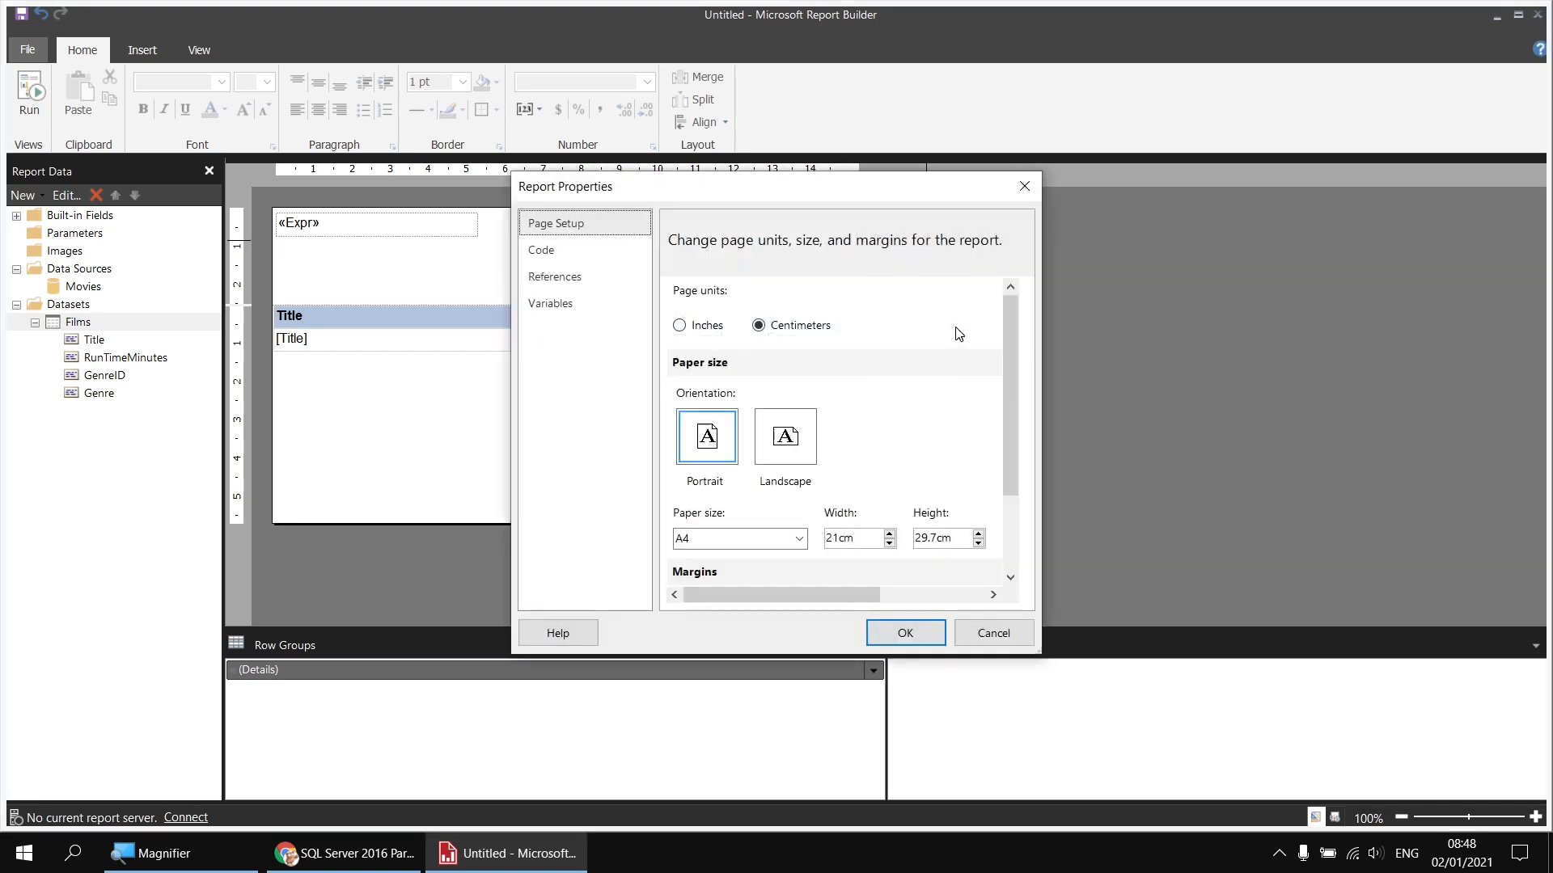
left_click(562, 314)
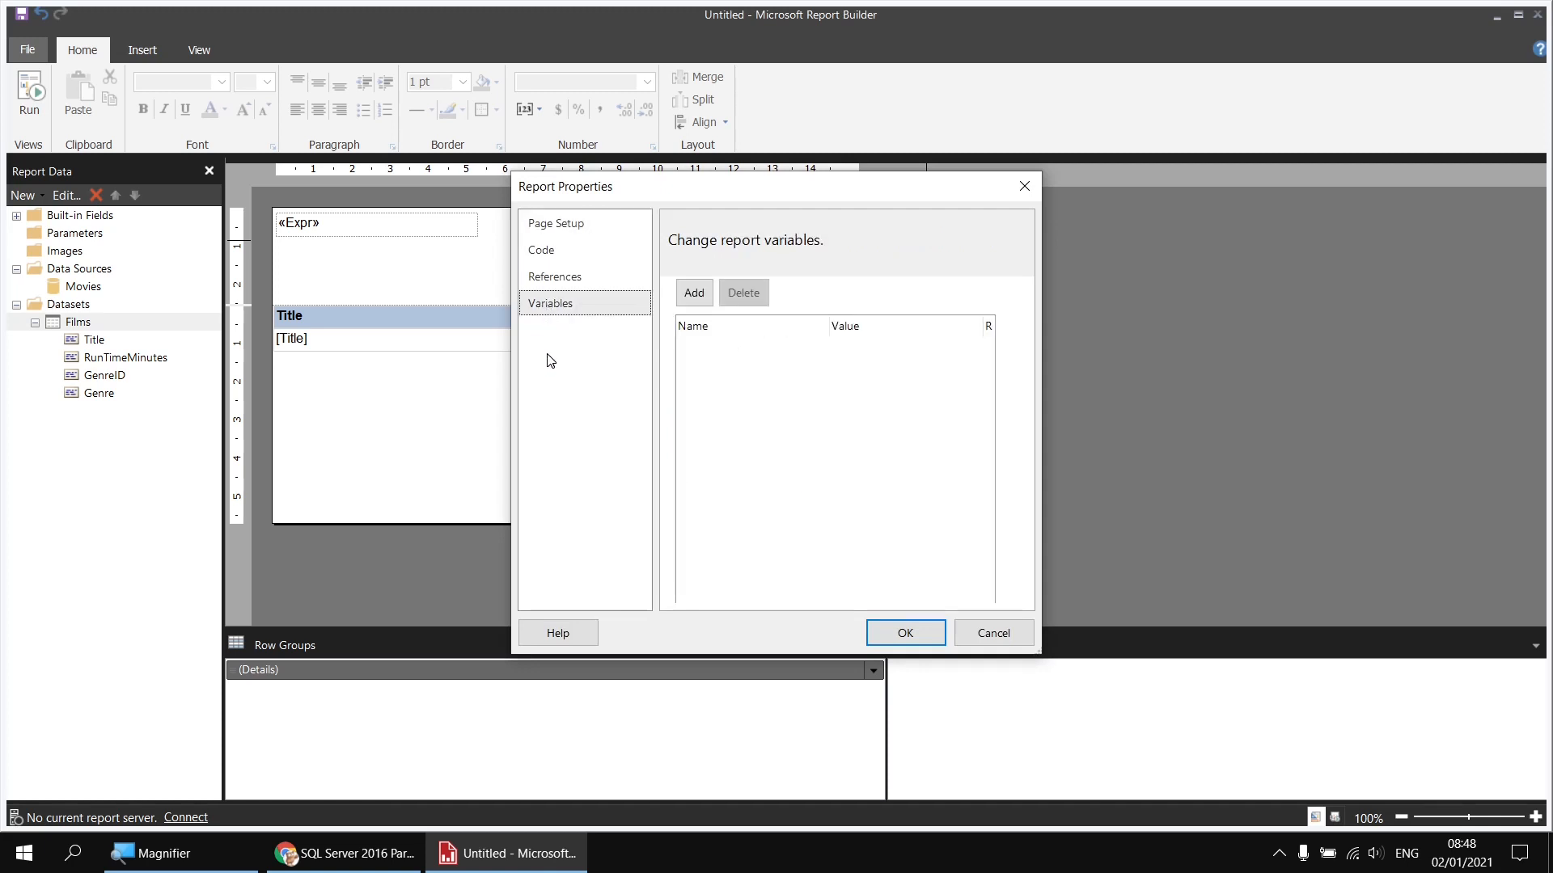
left_click(701, 298)
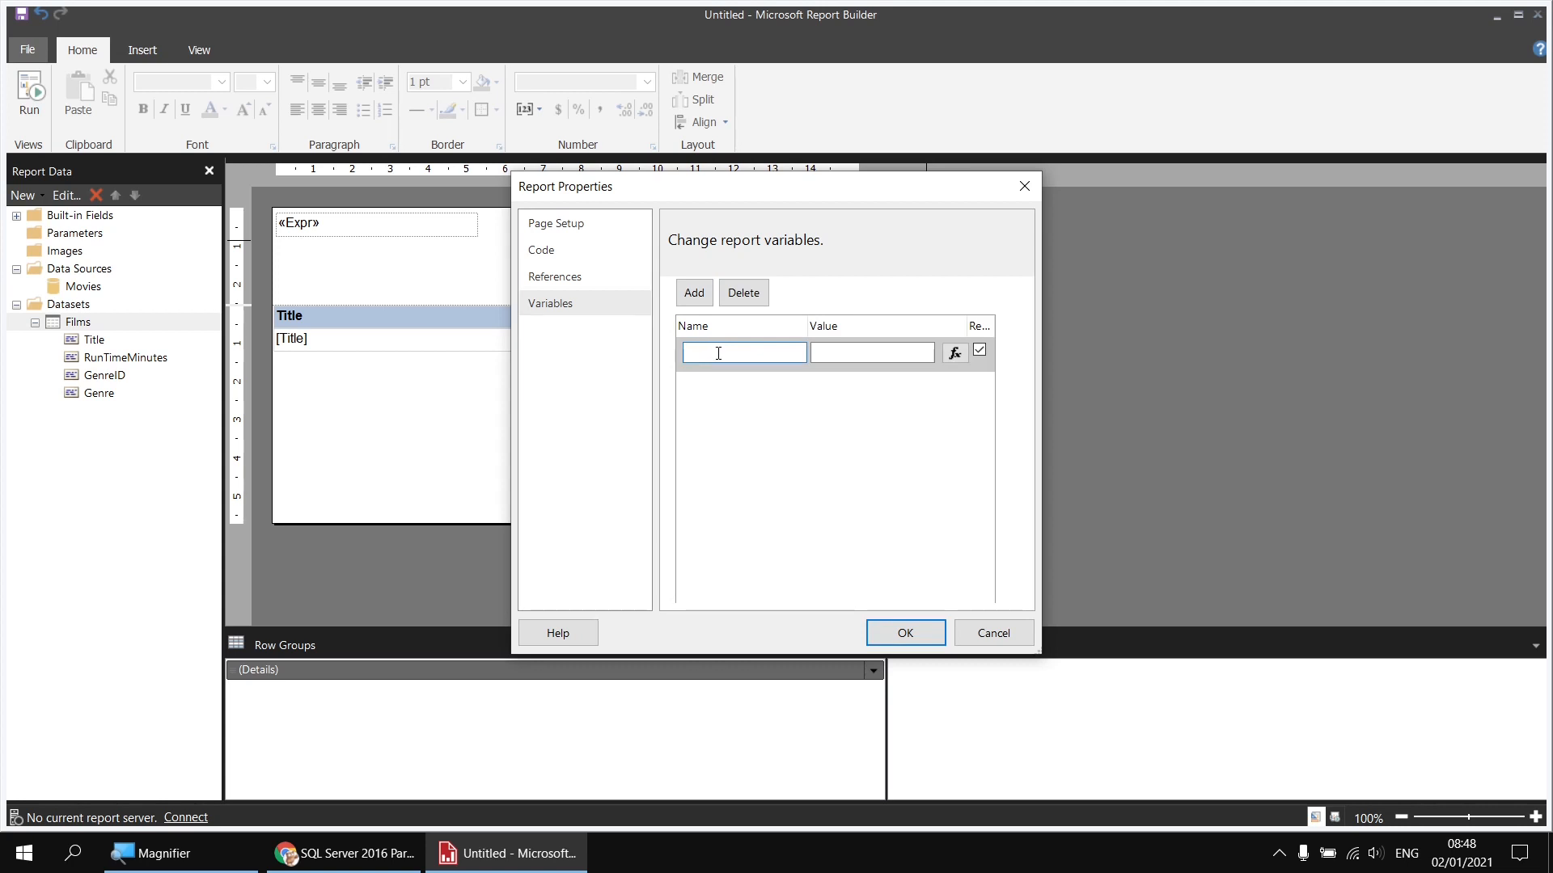
type("rvNow")
- Set the rvNow variable's value expression to =Now() and apply the report properties
left_click(922, 354)
left_click(954, 354)
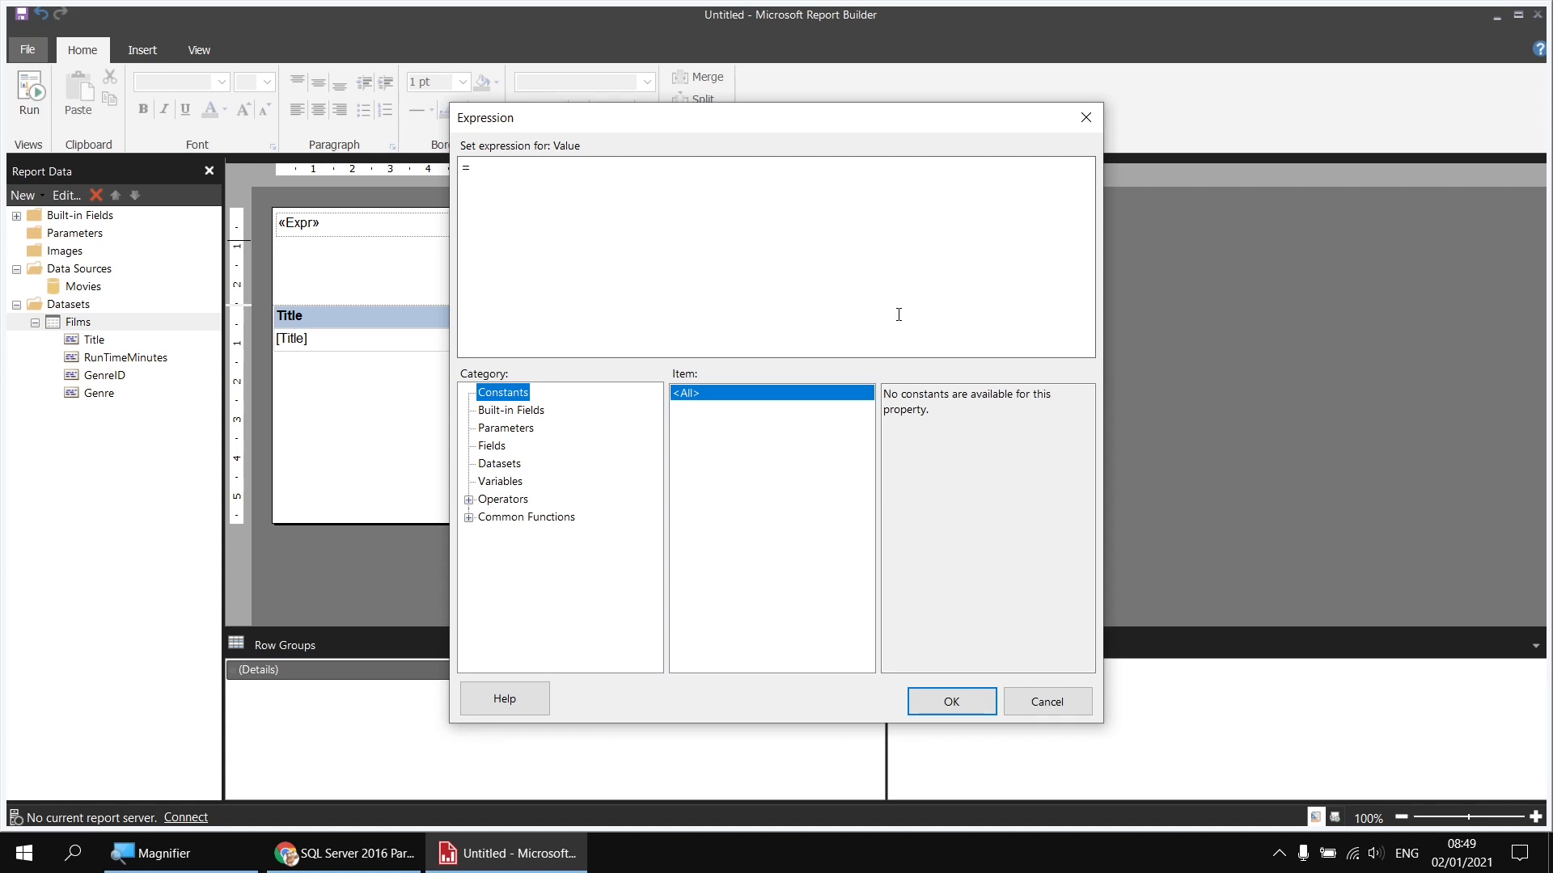
left_click(469, 518)
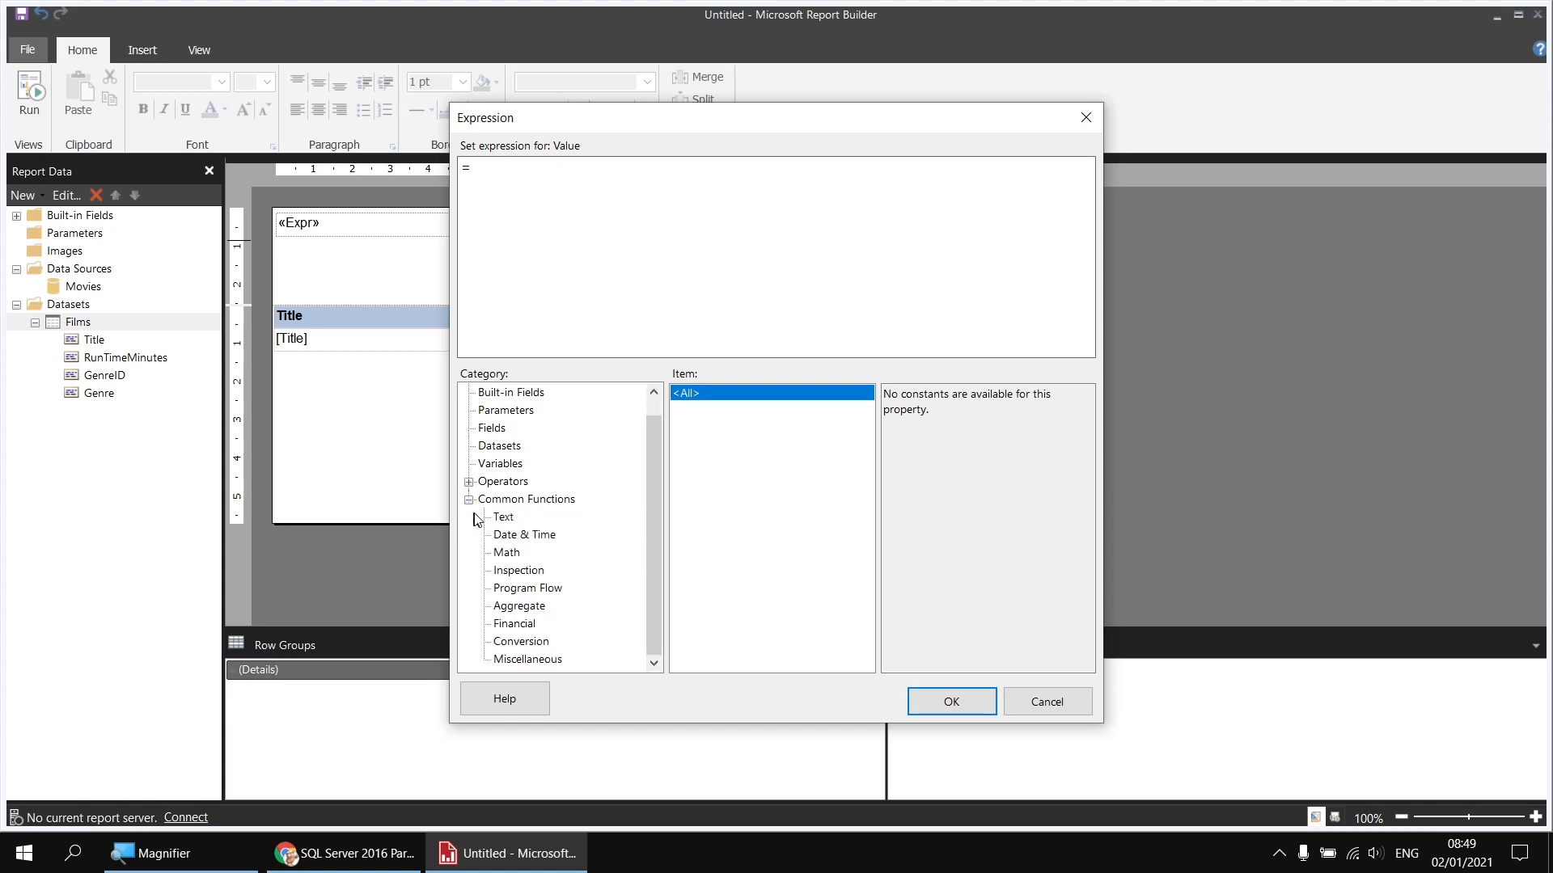
left_click(532, 538)
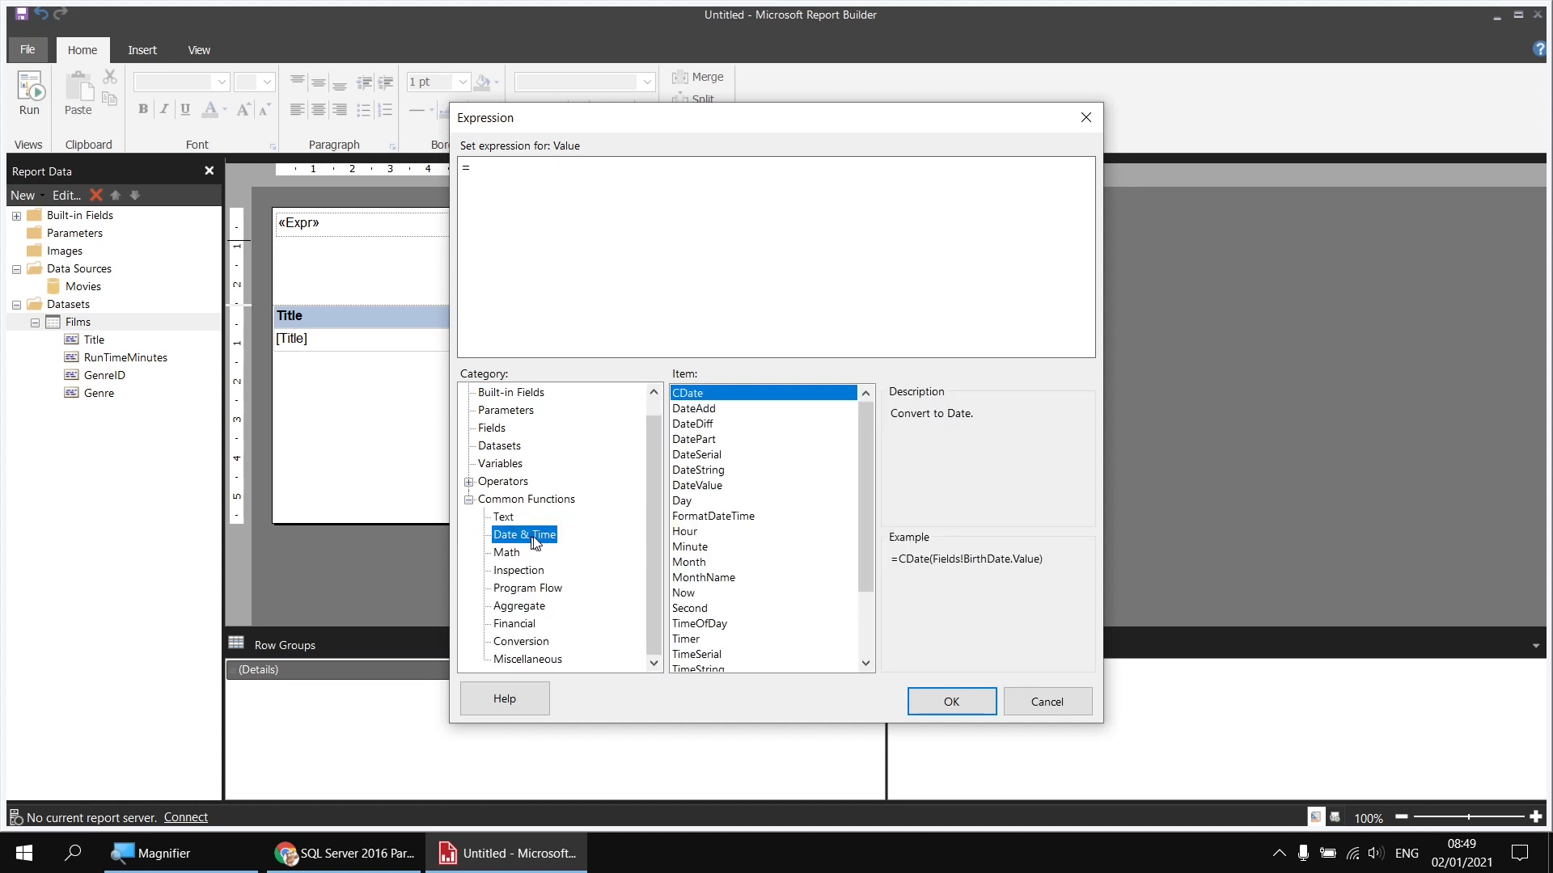
double_click(683, 593)
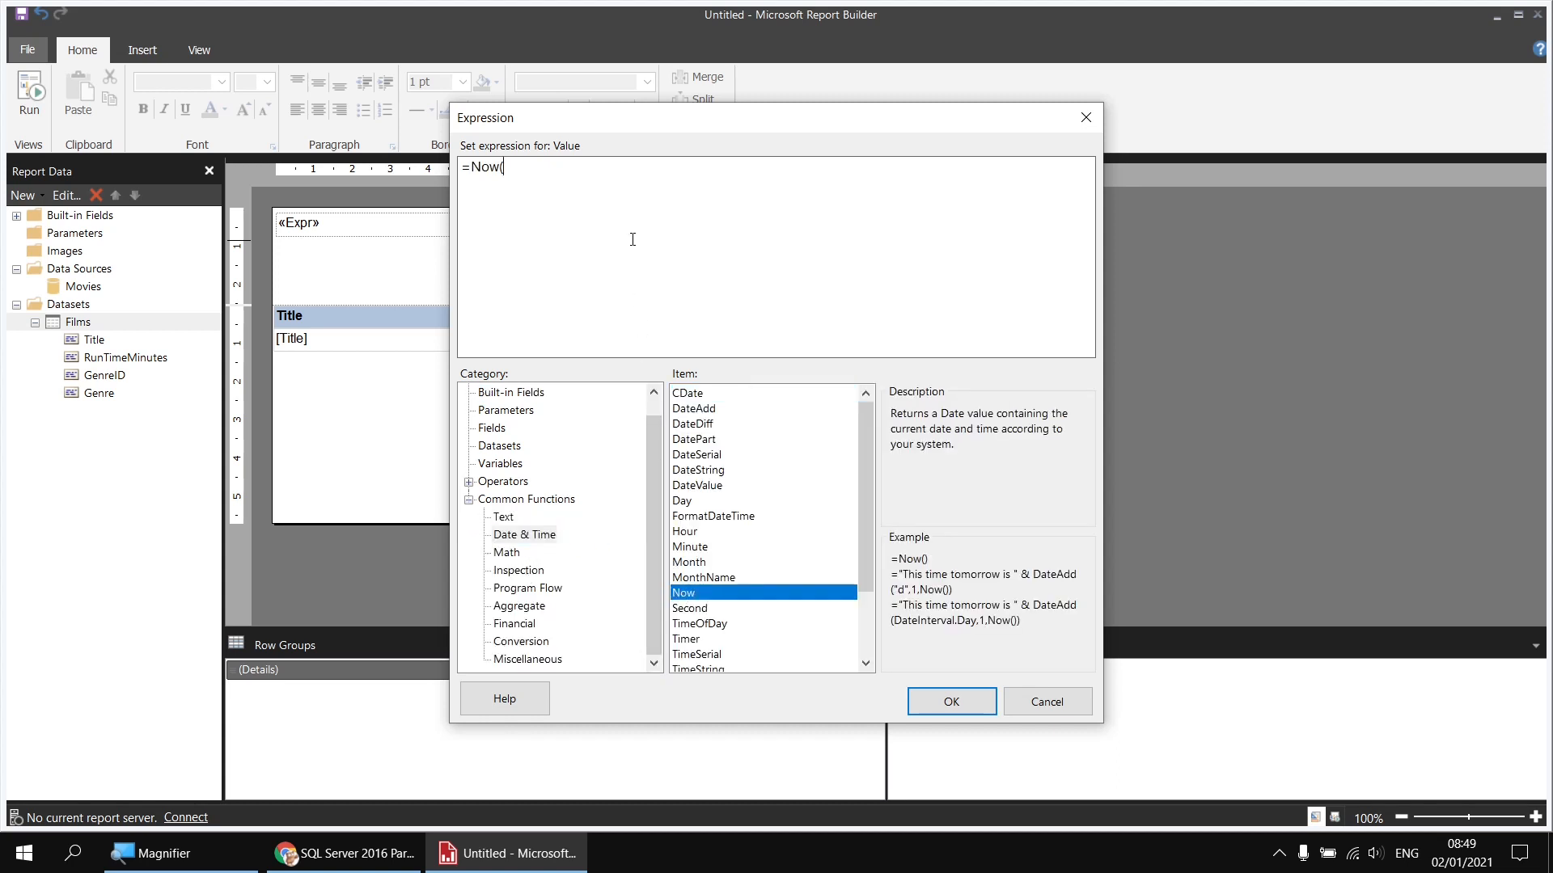
type(")")
left_click(950, 702)
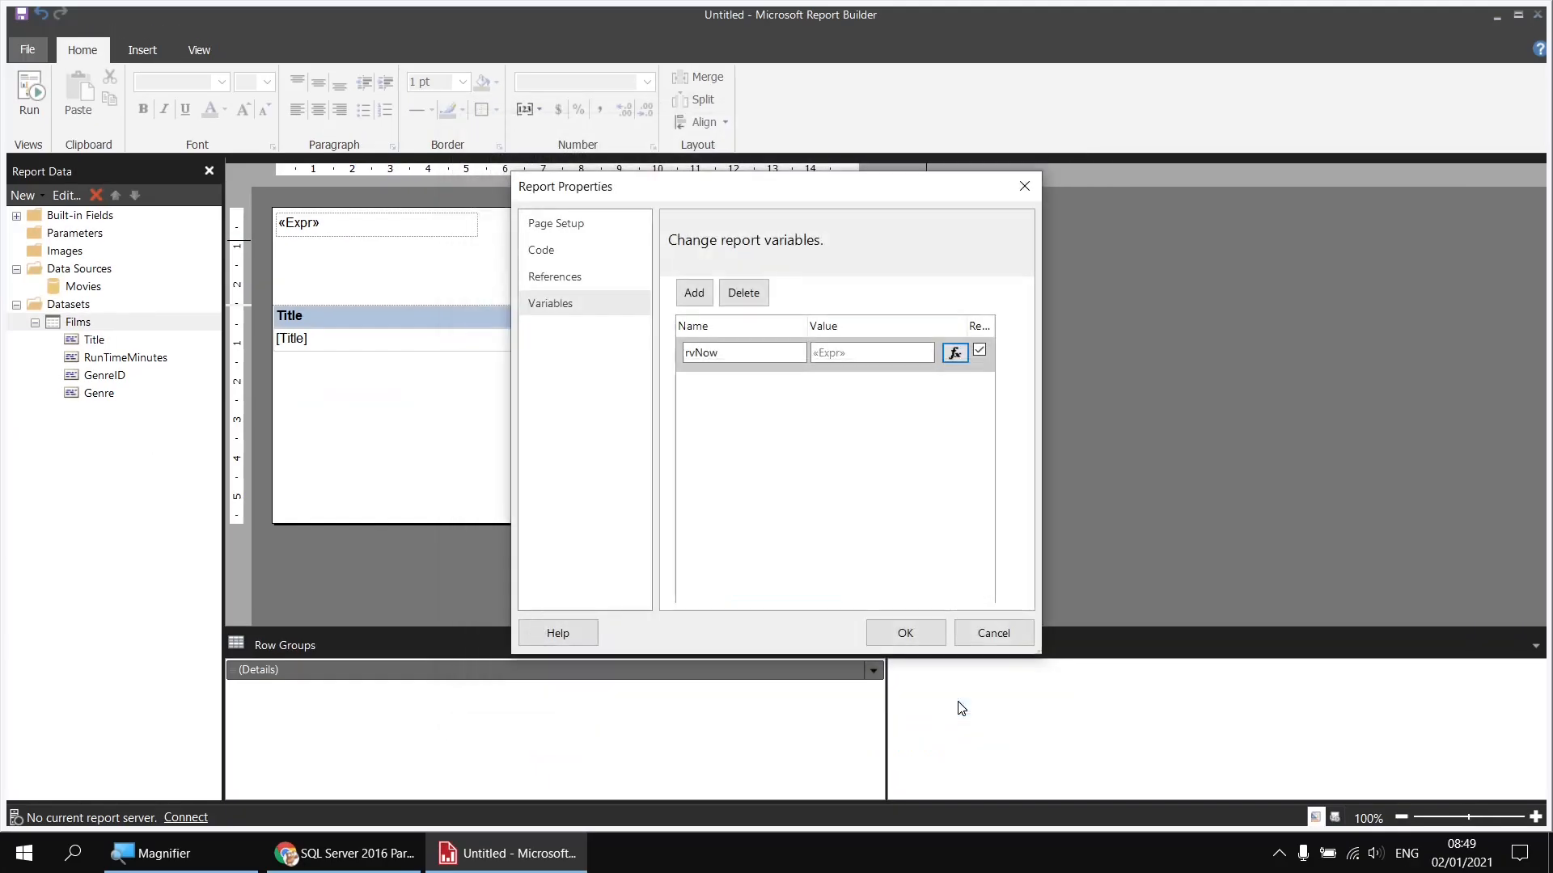
left_click(905, 635)
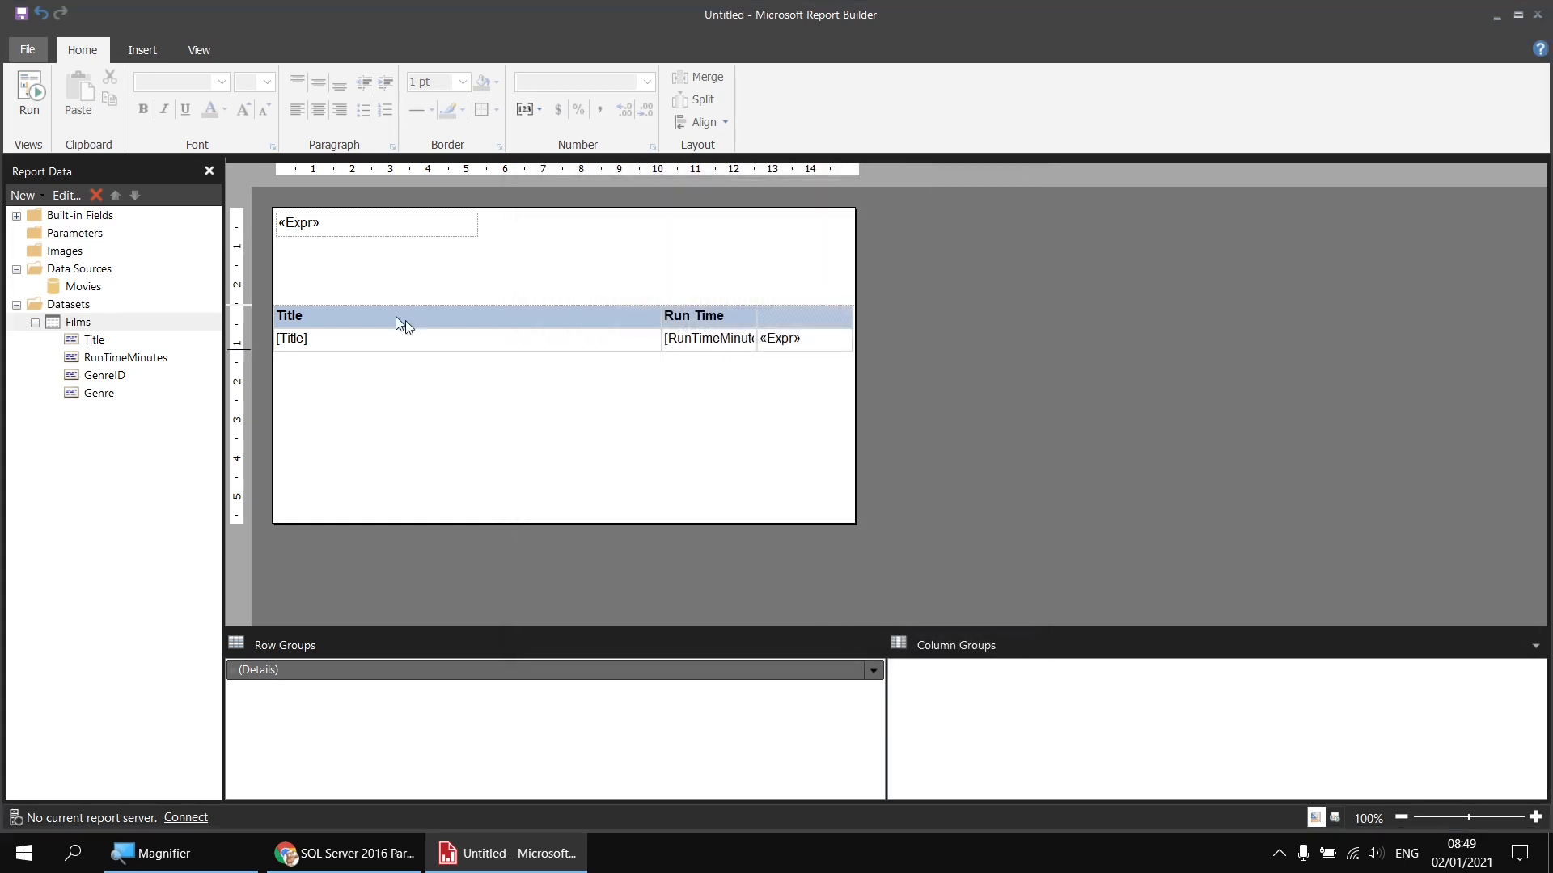
- Insert a second text box in the page header below the first and widen it to match the first one
right_click(279, 245)
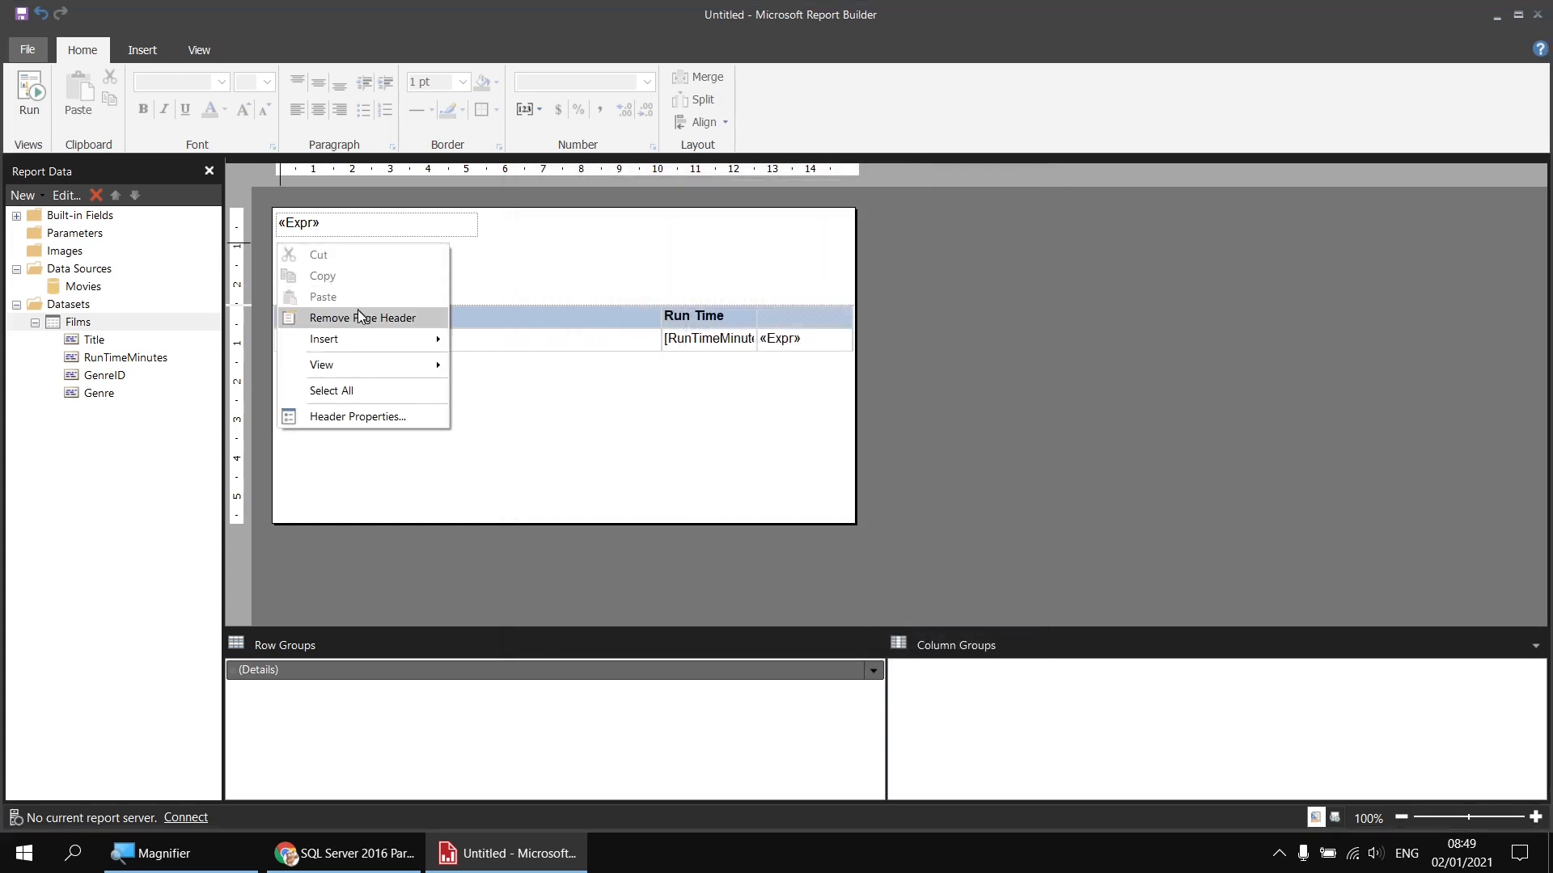
mouse_move(367, 340)
left_click(489, 338)
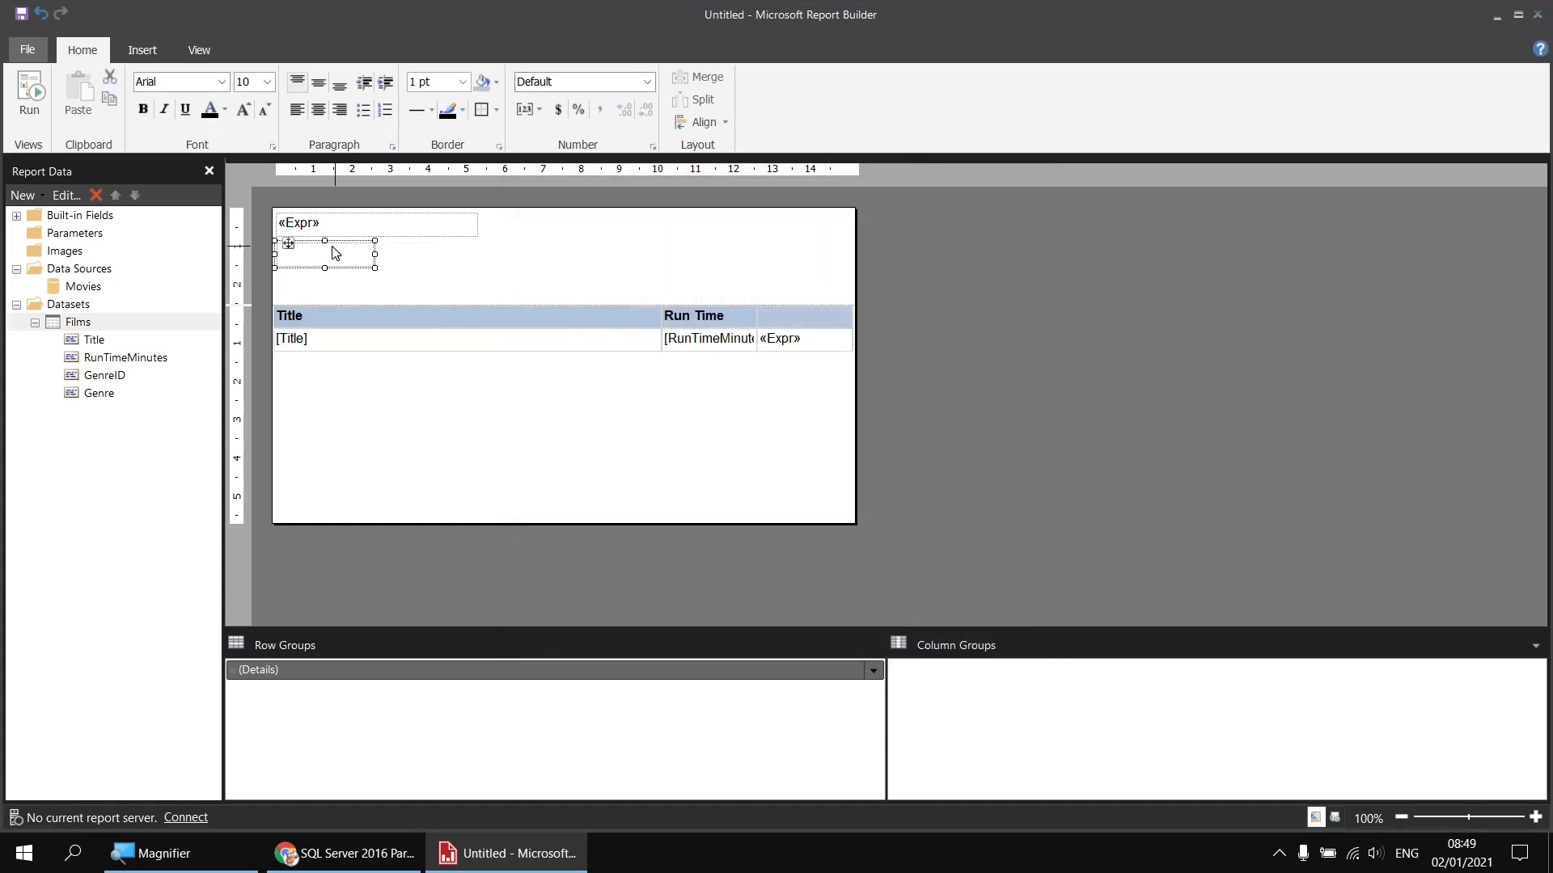
left_click_drag(374, 254, 480, 254)
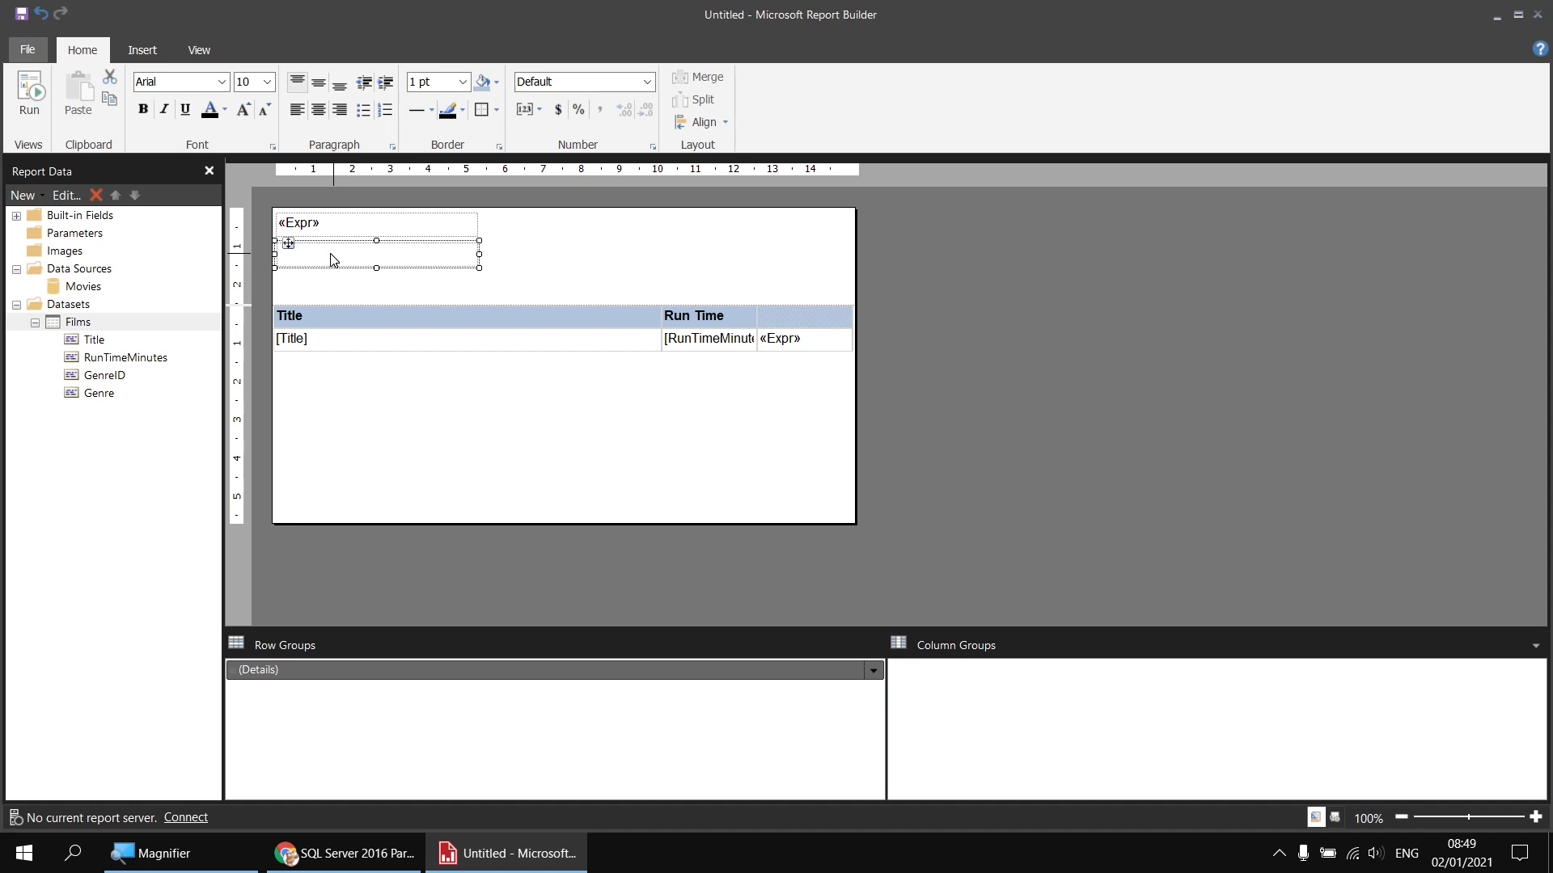
- Set the new header text box's expression to =Variables!rvNow.Value using the report variable
right_click(330, 254)
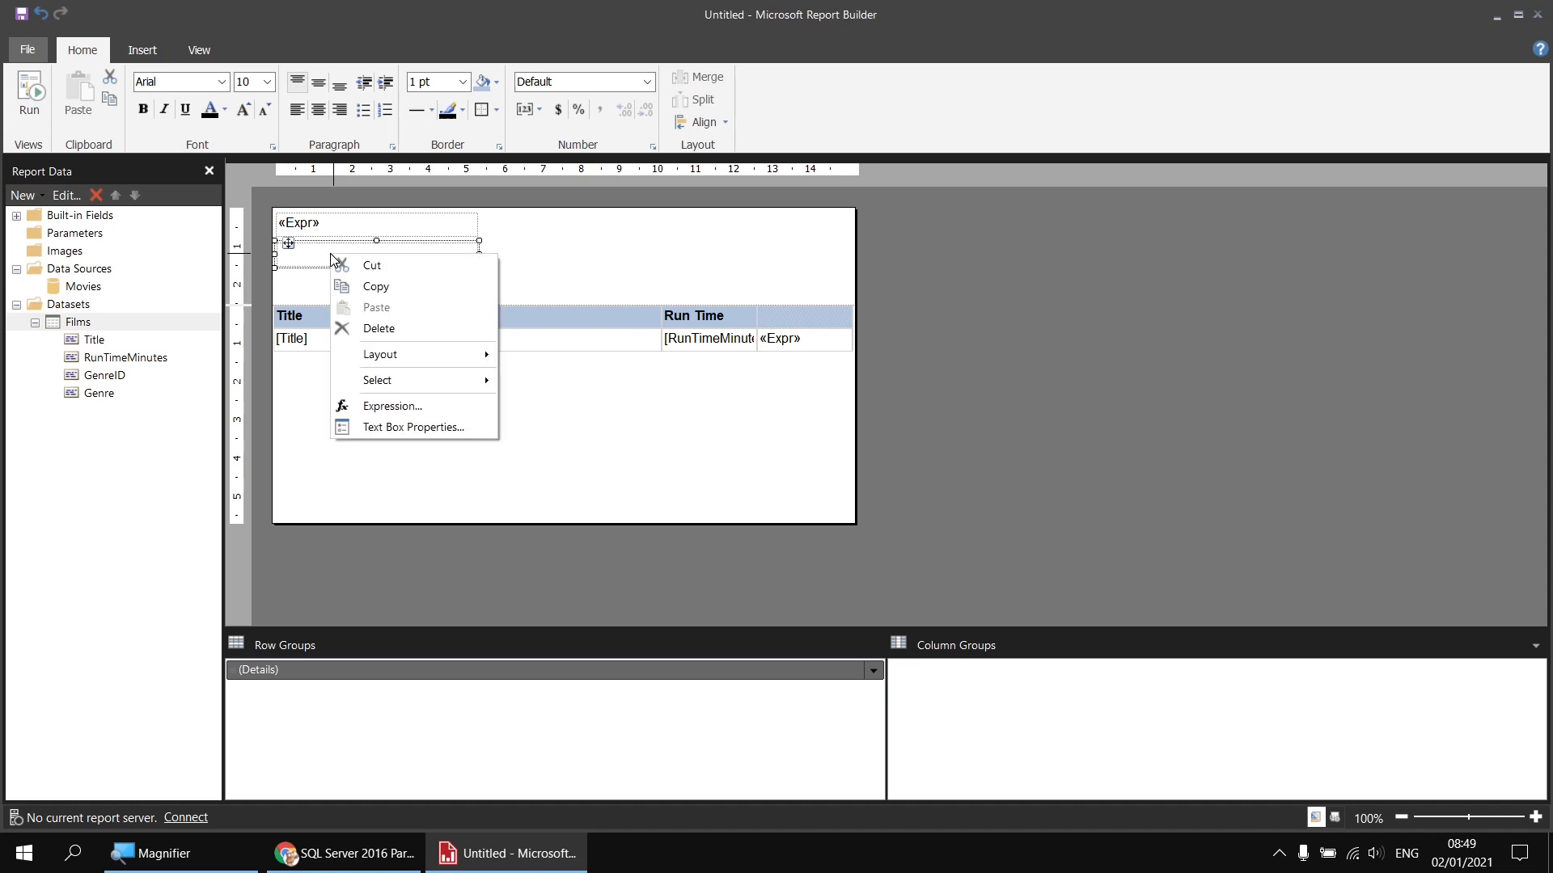
left_click(425, 406)
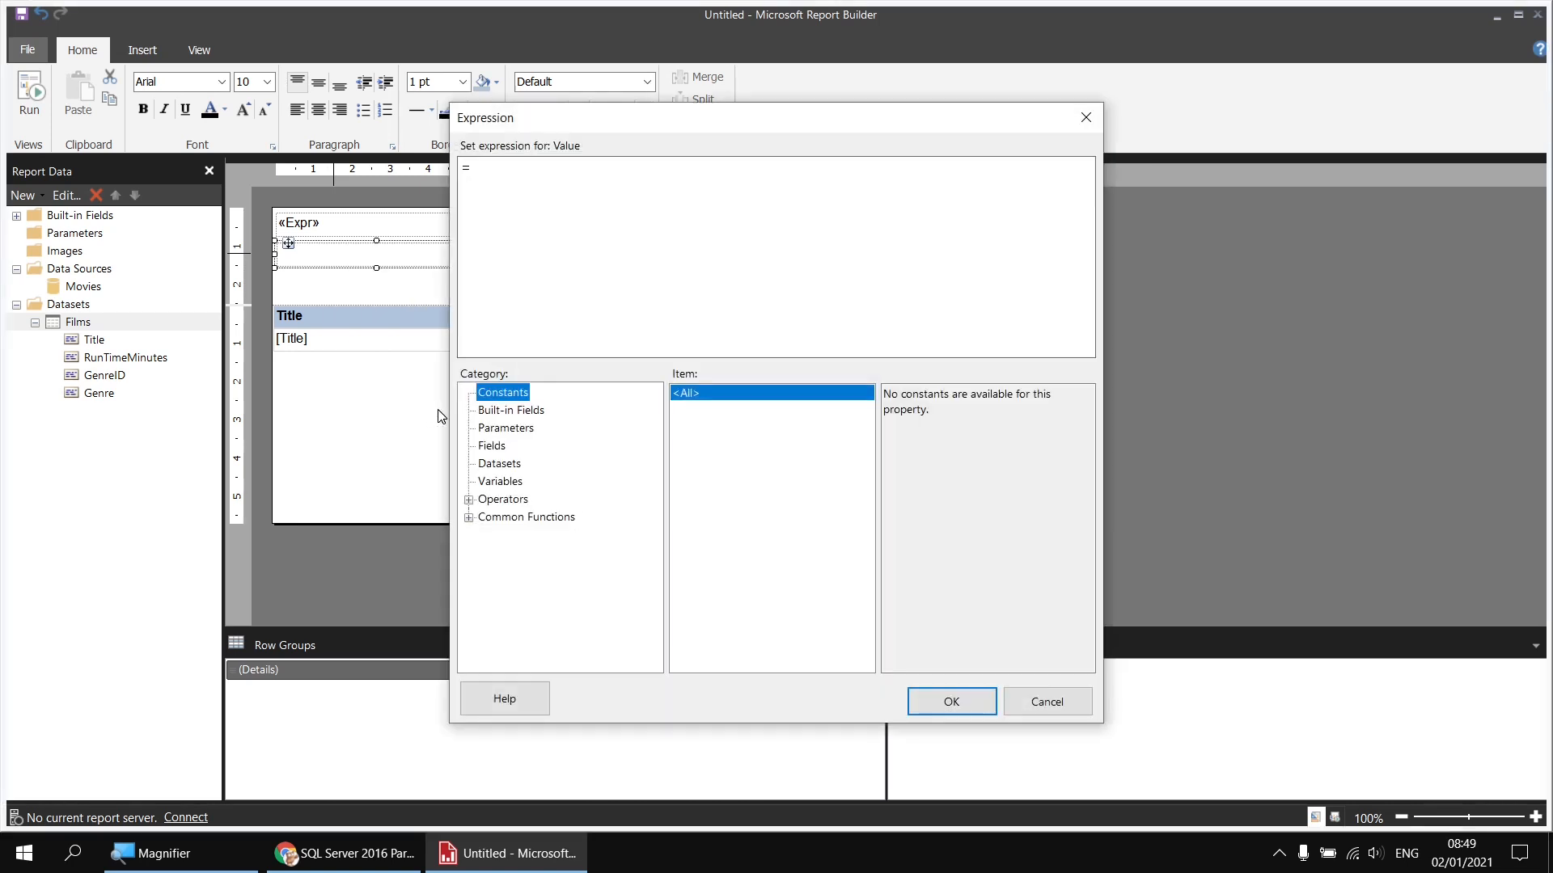
left_click(497, 484)
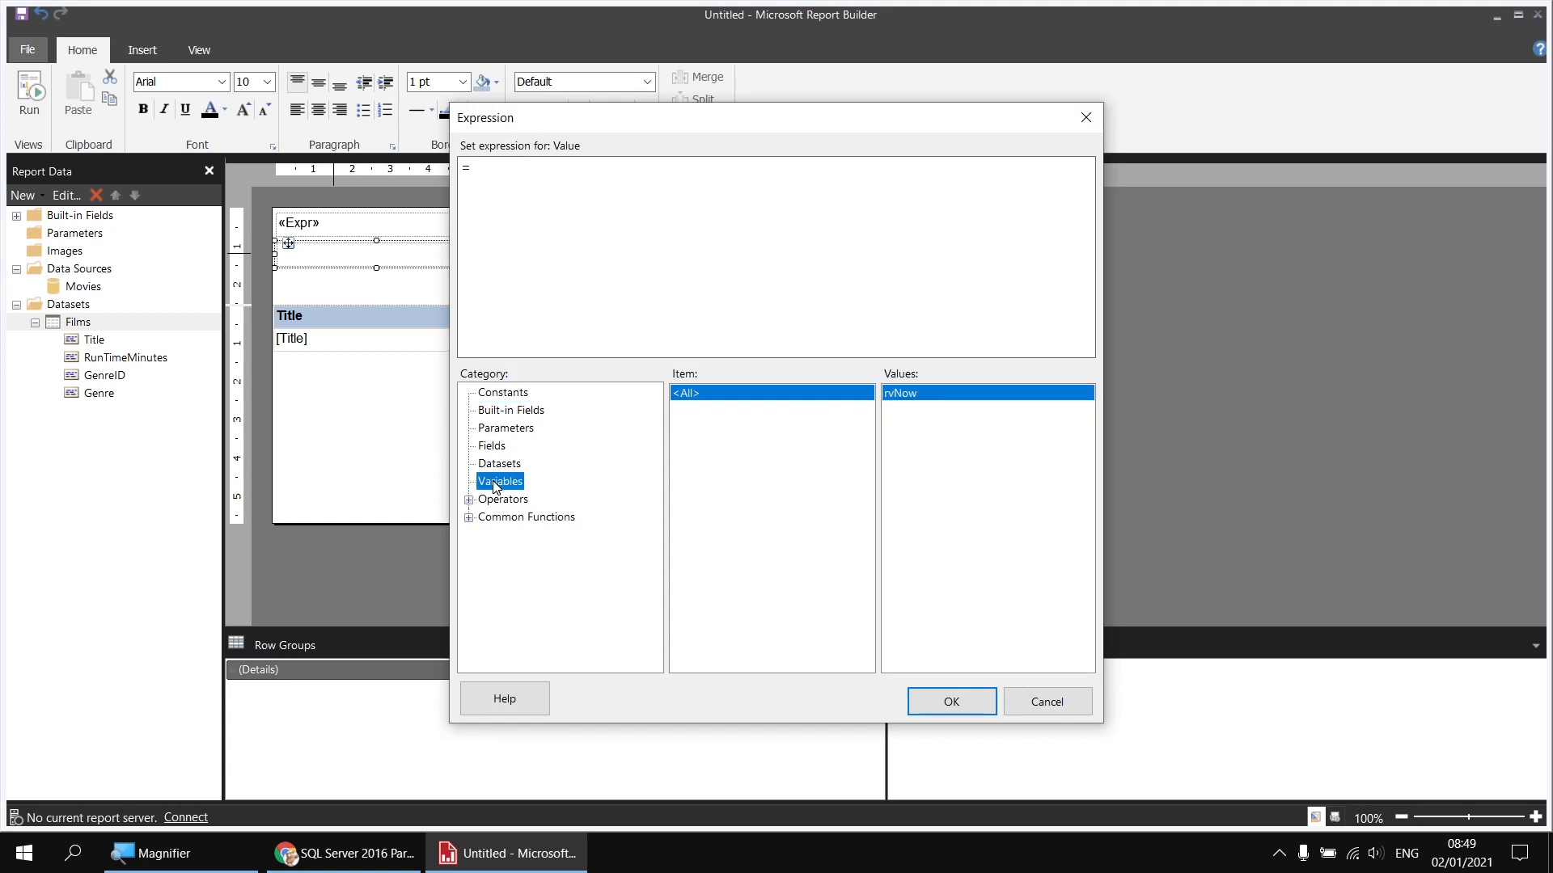
double_click(903, 398)
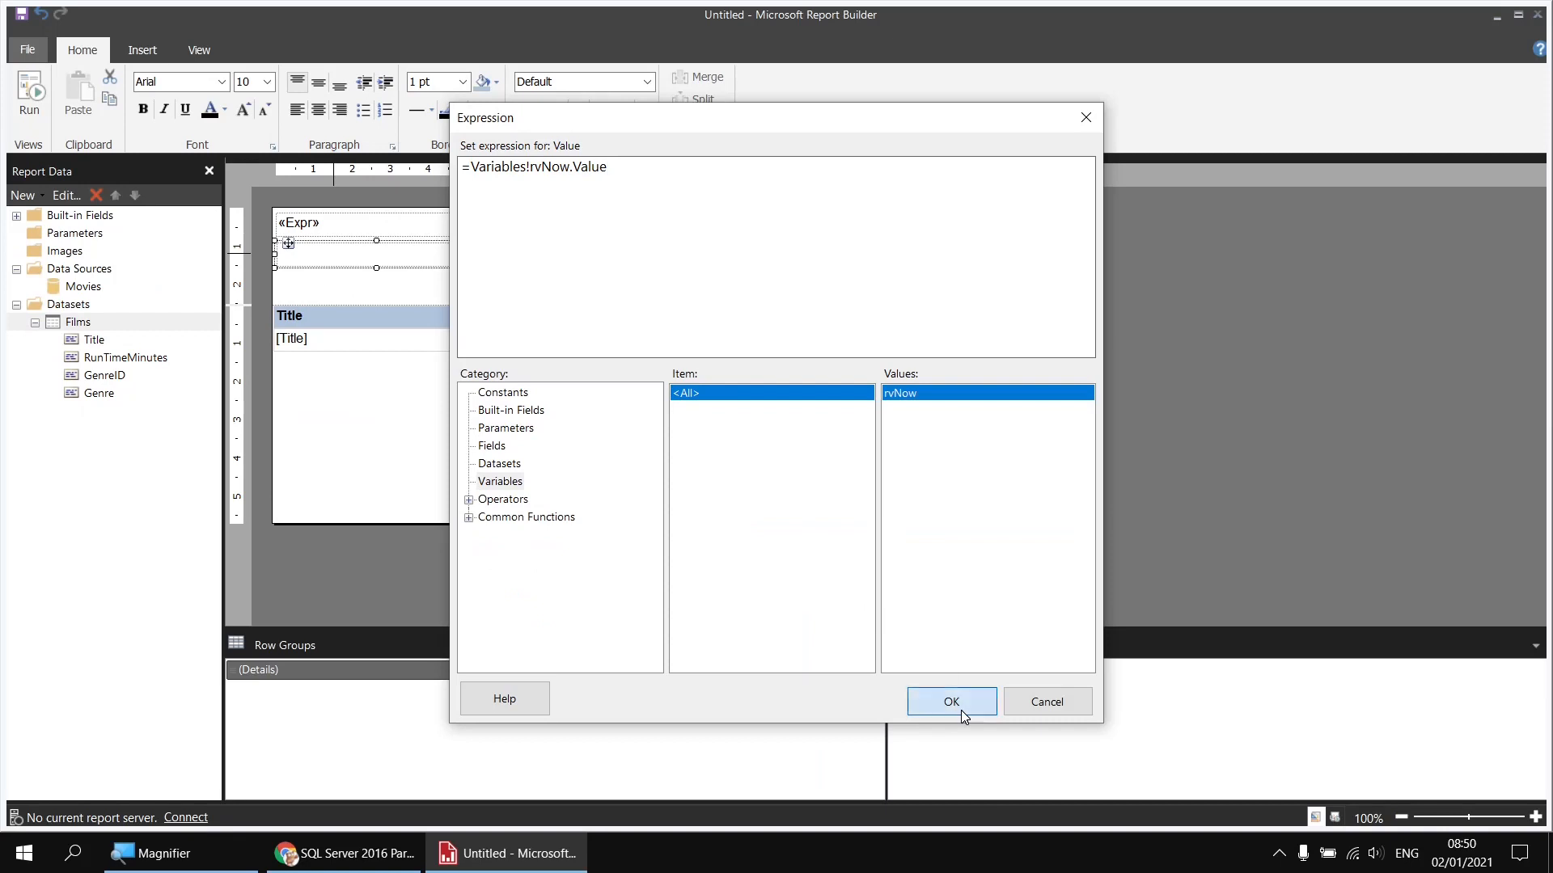
left_click(962, 712)
left_click(221, 82)
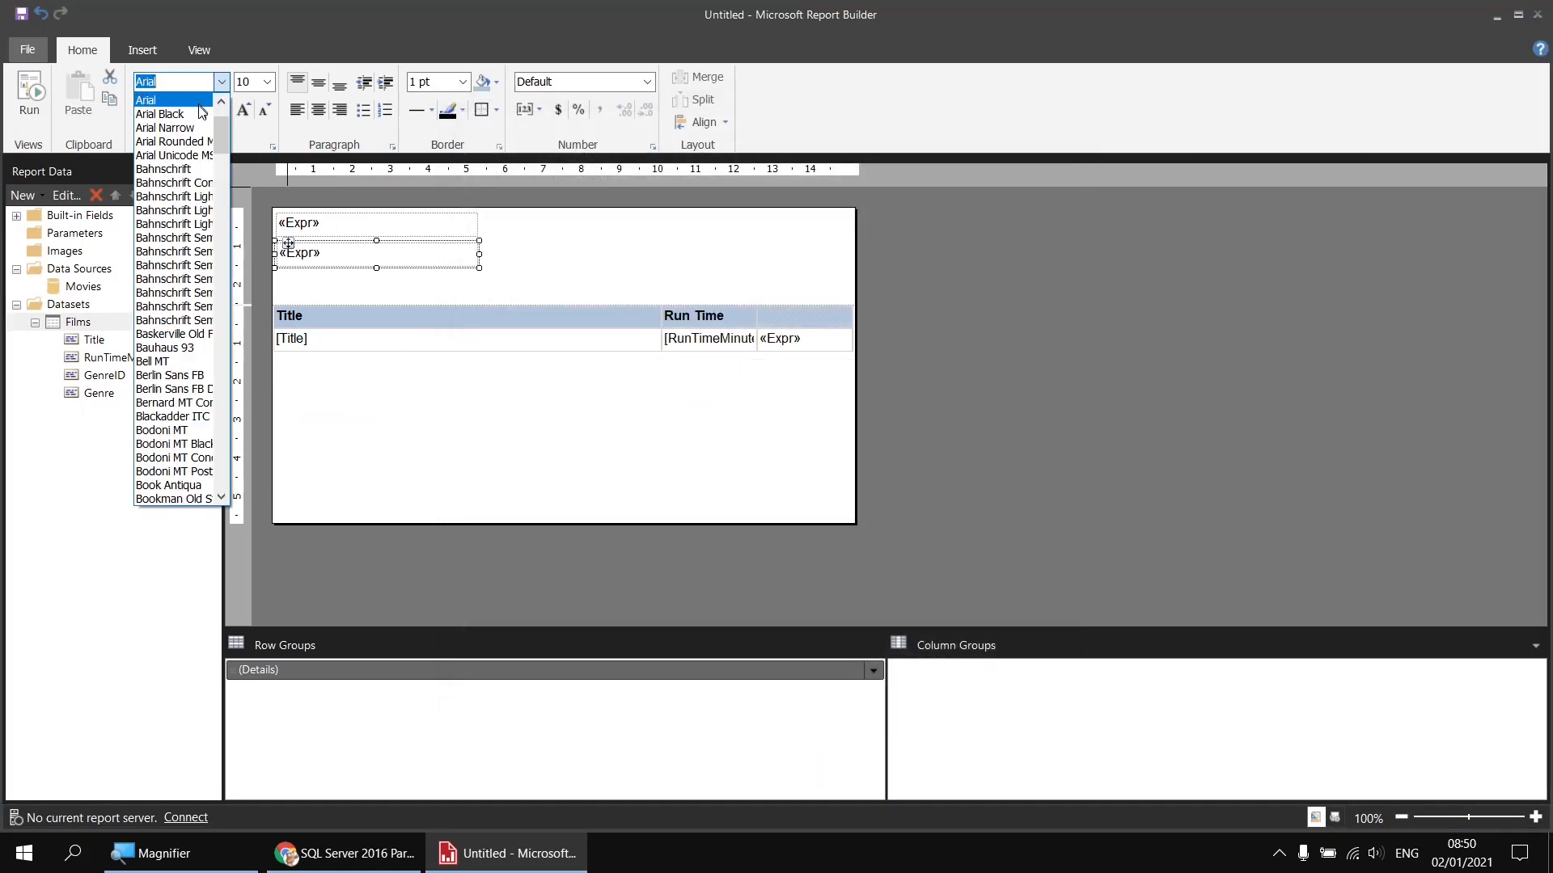
left_click(203, 112)
left_click(221, 82)
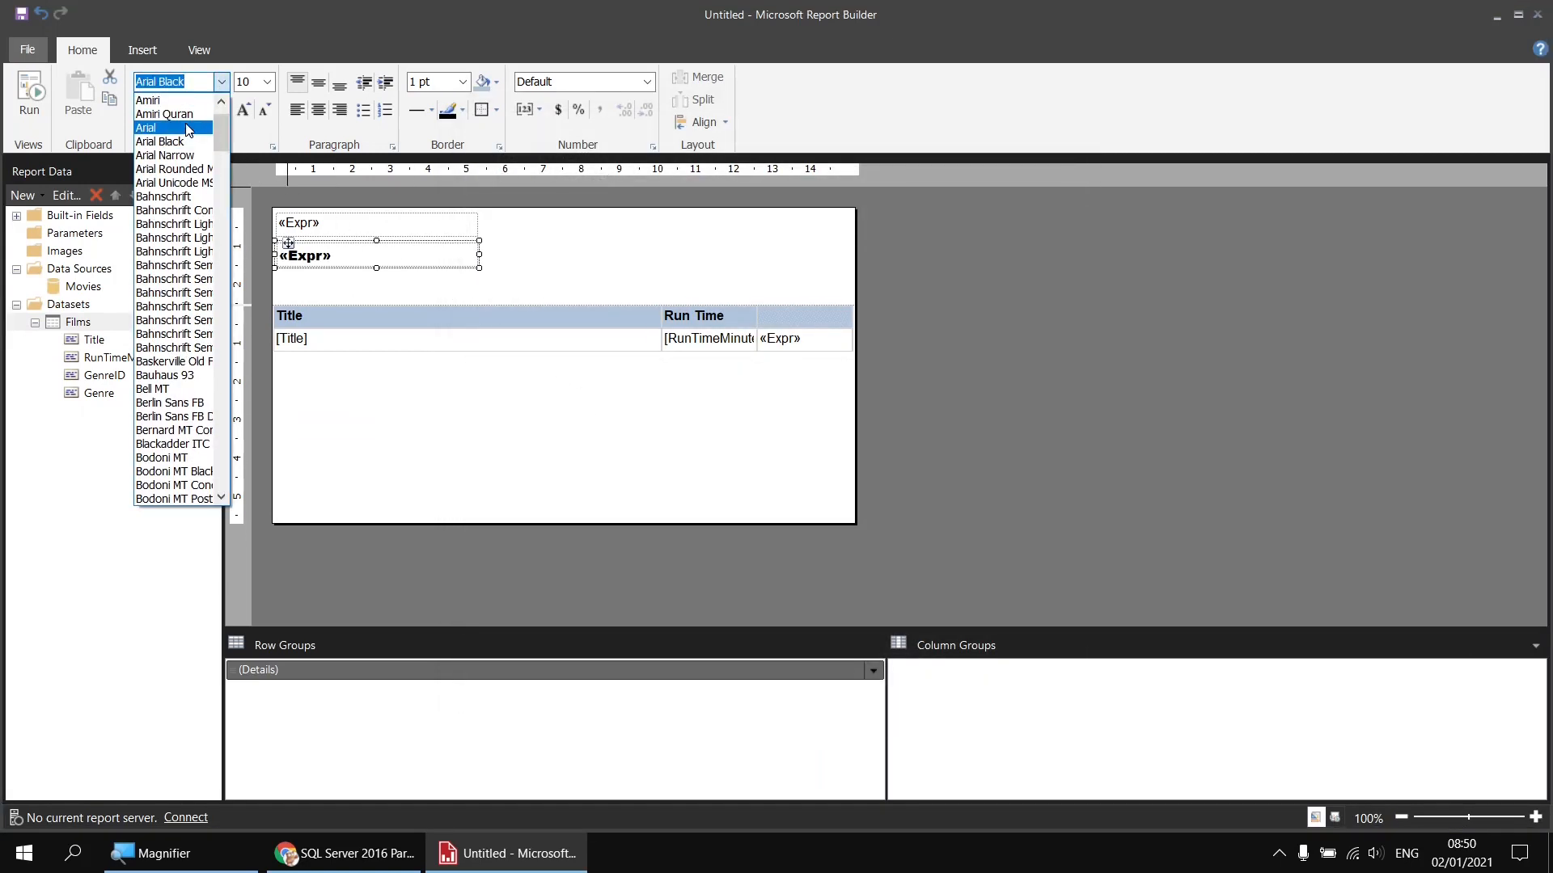
left_click(188, 130)
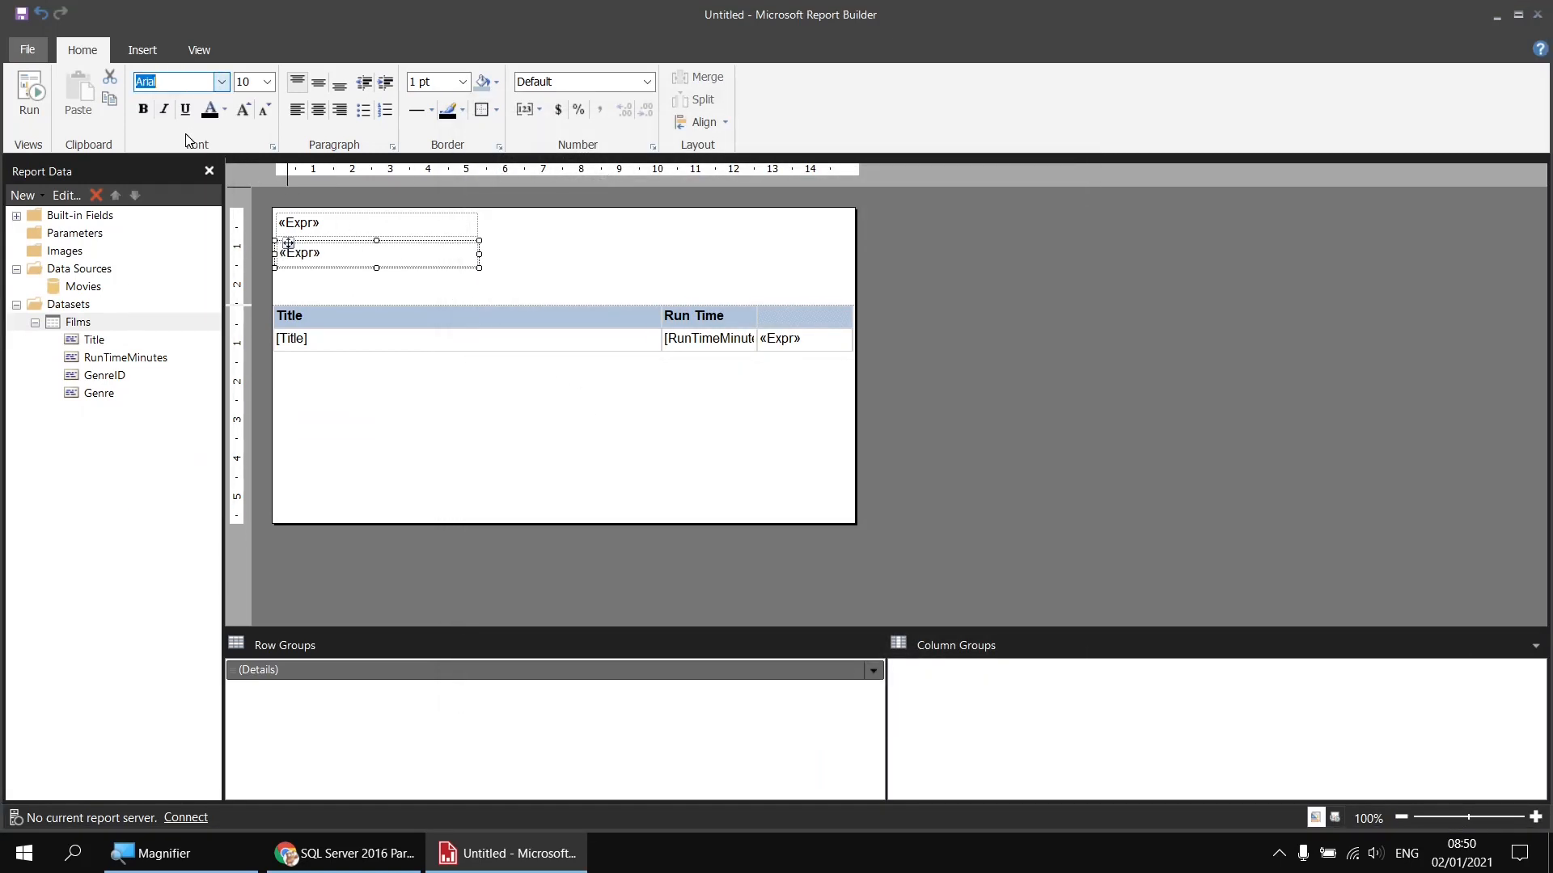
- Preview the report and compare the two header times on pages 1 to 5, returning to the first page
left_click(33, 102)
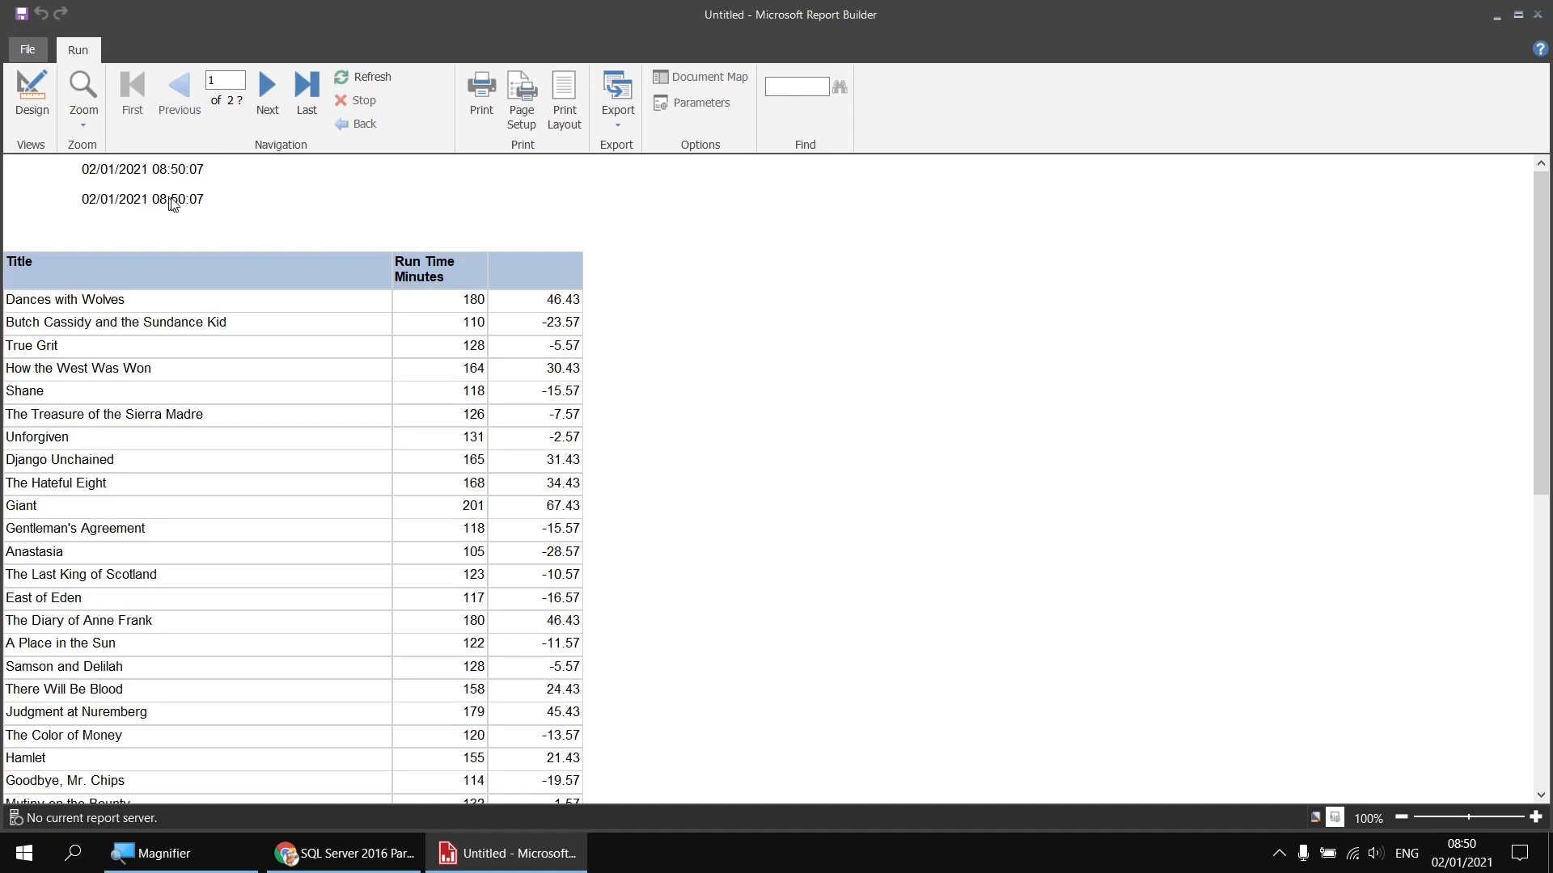
left_click(269, 92)
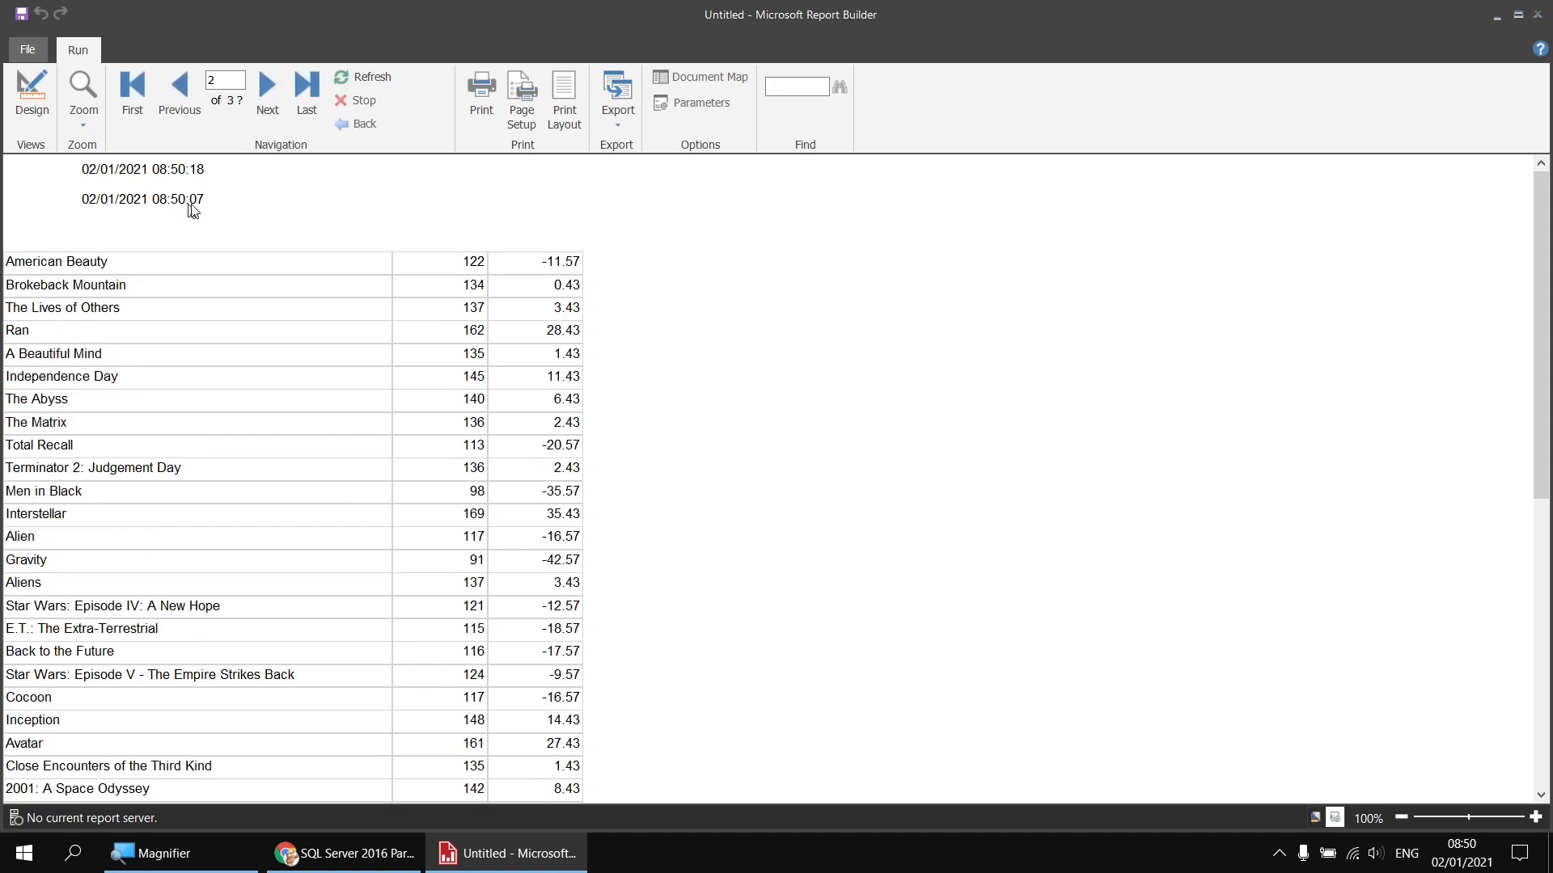
left_click(267, 91)
left_click(268, 98)
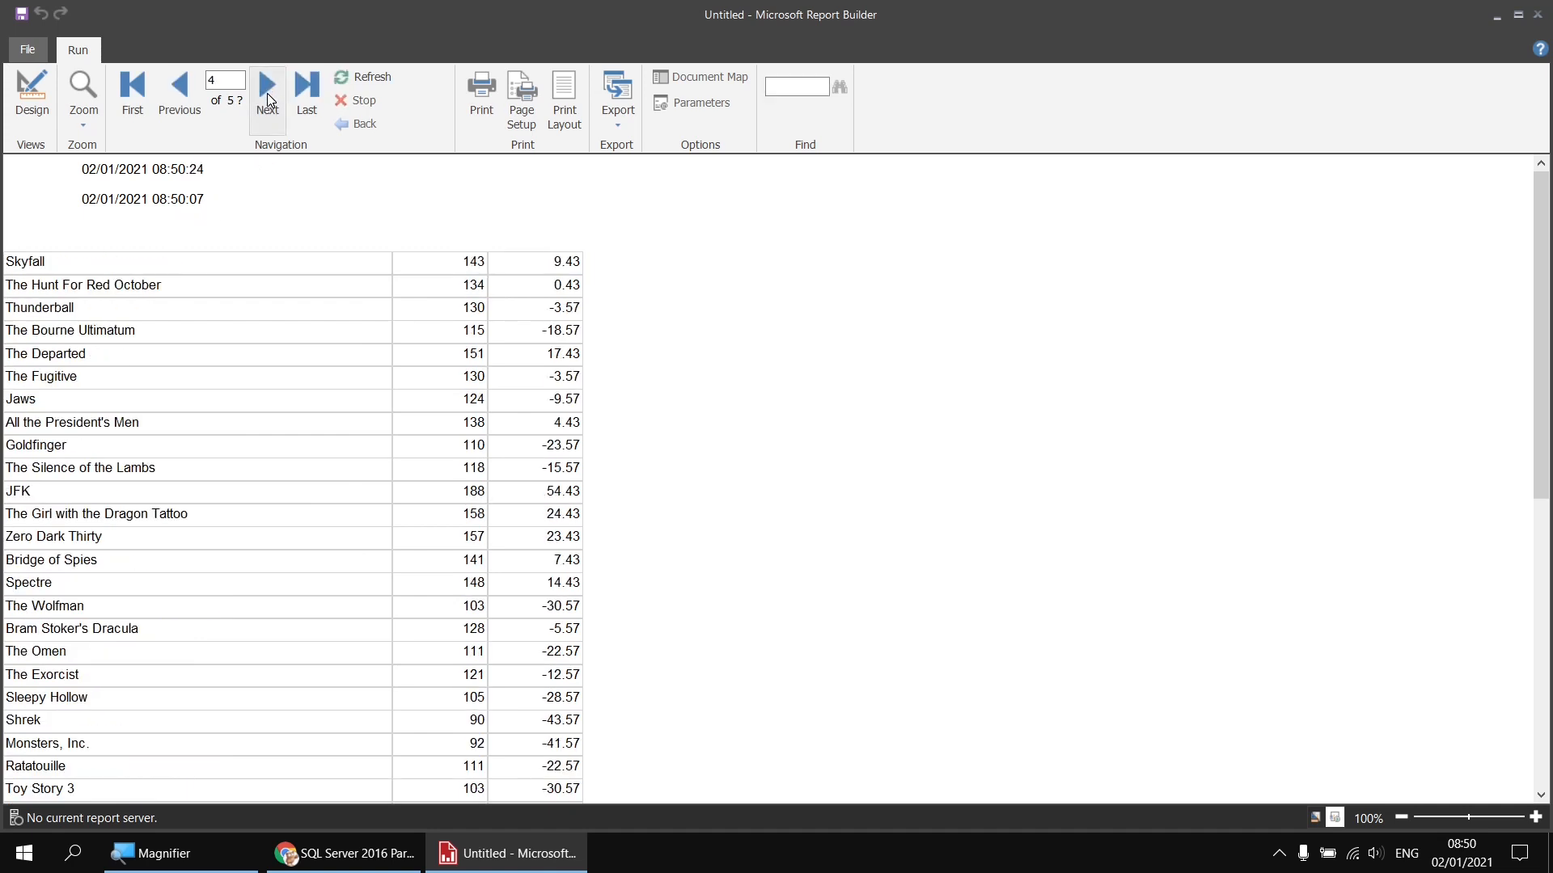
left_click(267, 94)
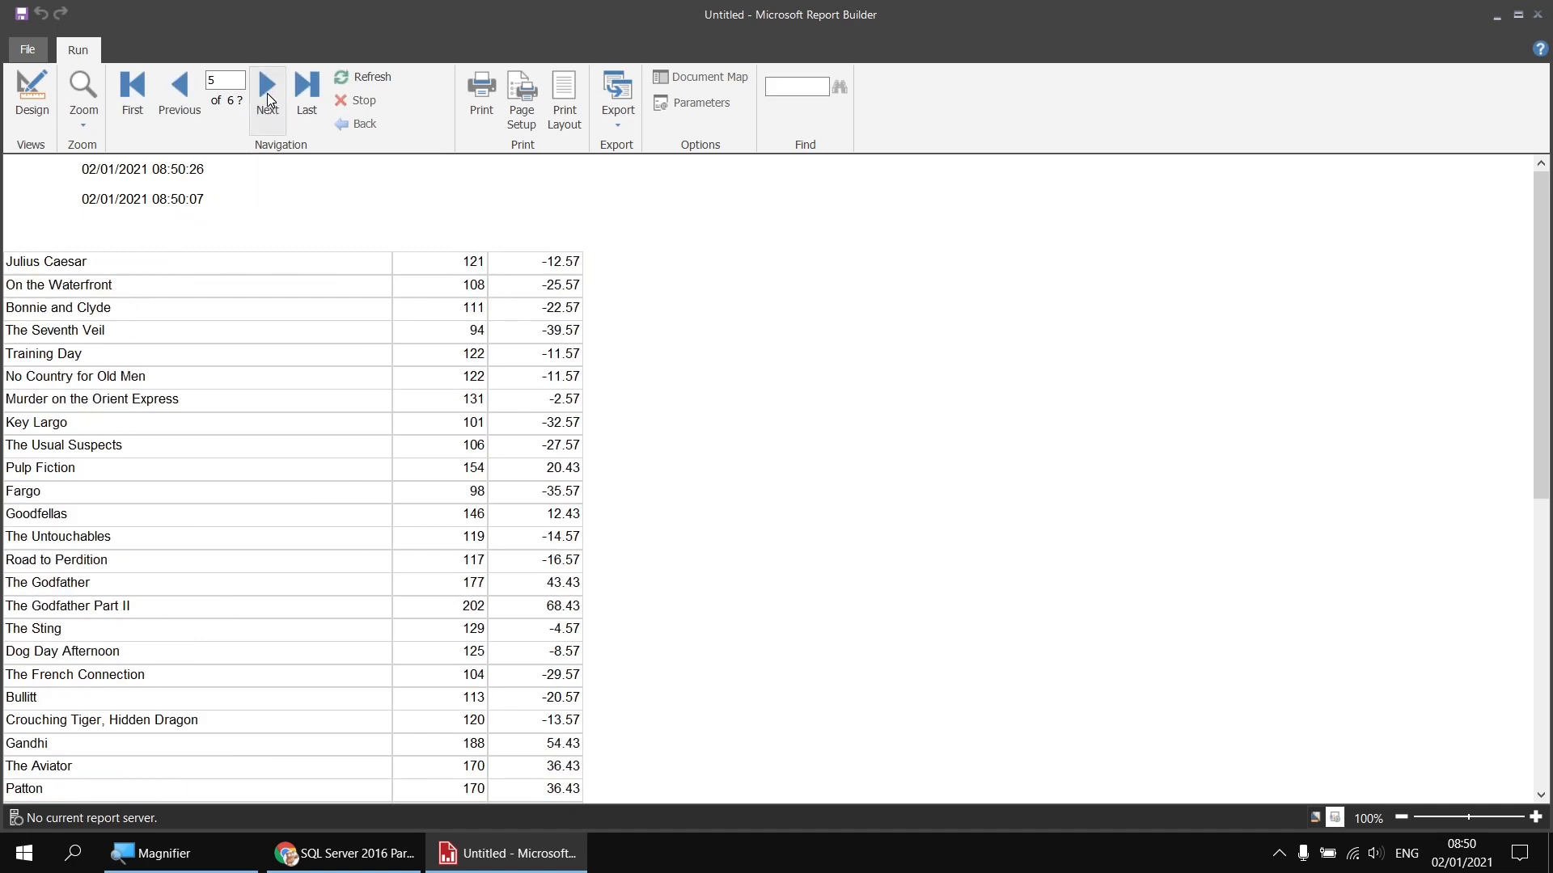
left_click(131, 89)
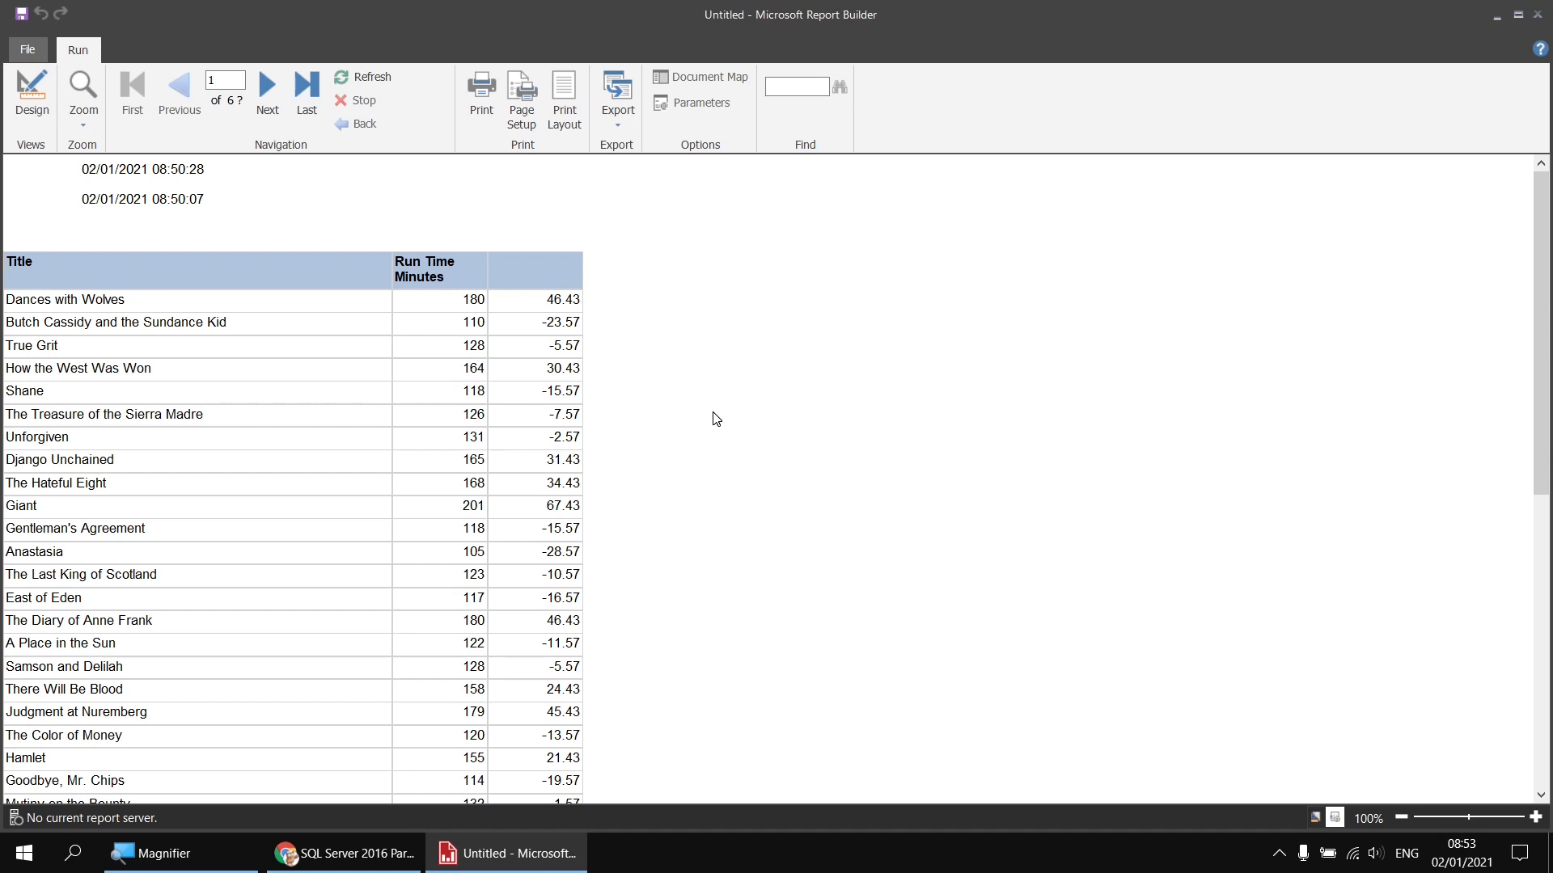
- Return to the report design and add a second report variable named rvAvgRunTime in the report properties
left_click(31, 93)
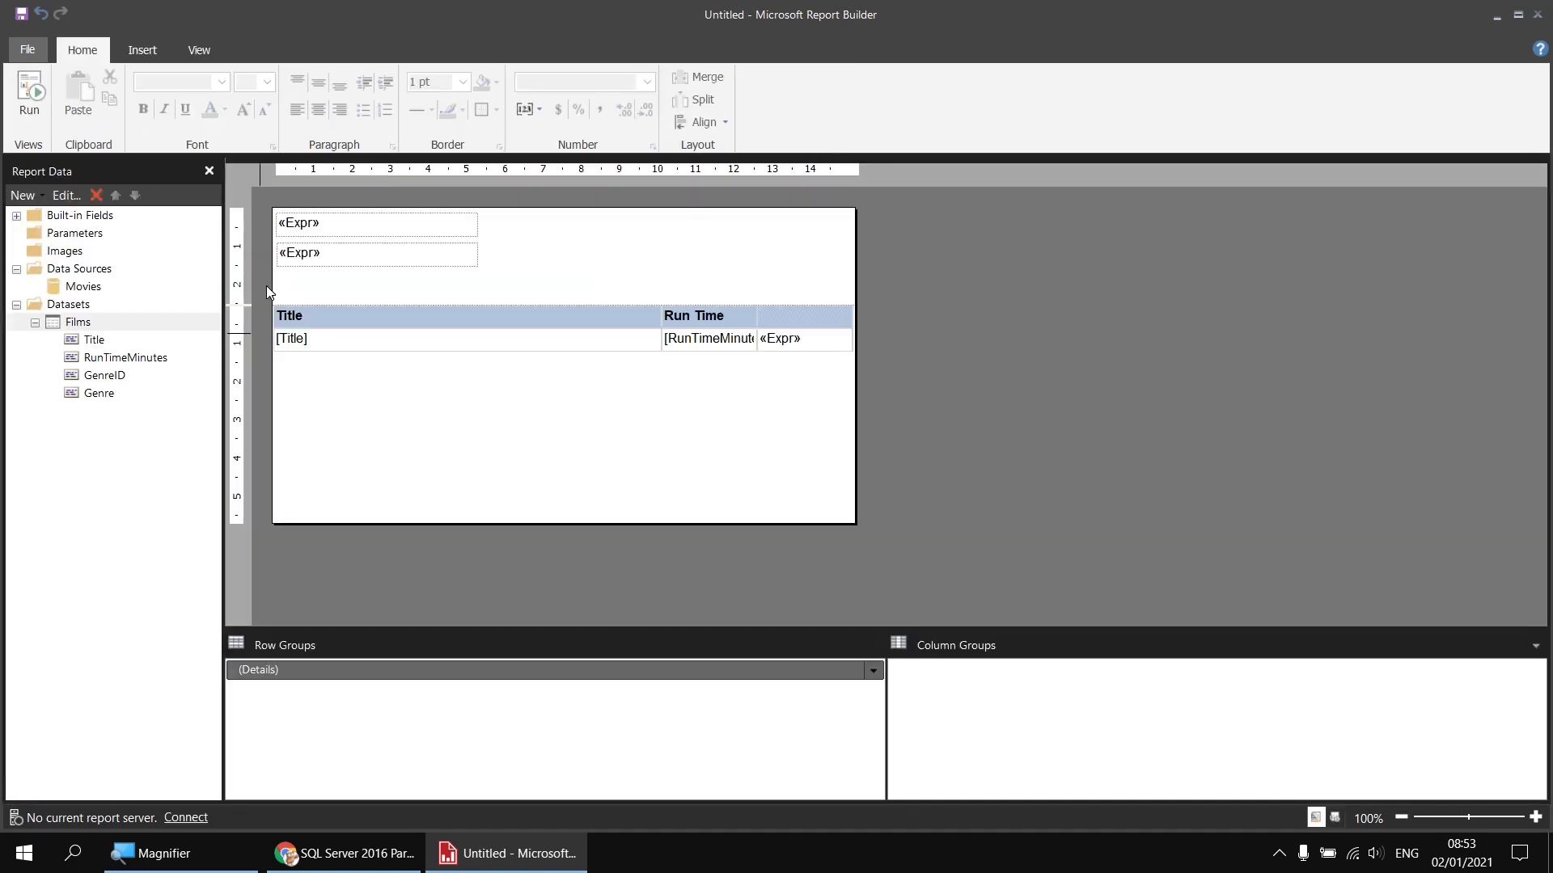
right_click(922, 300)
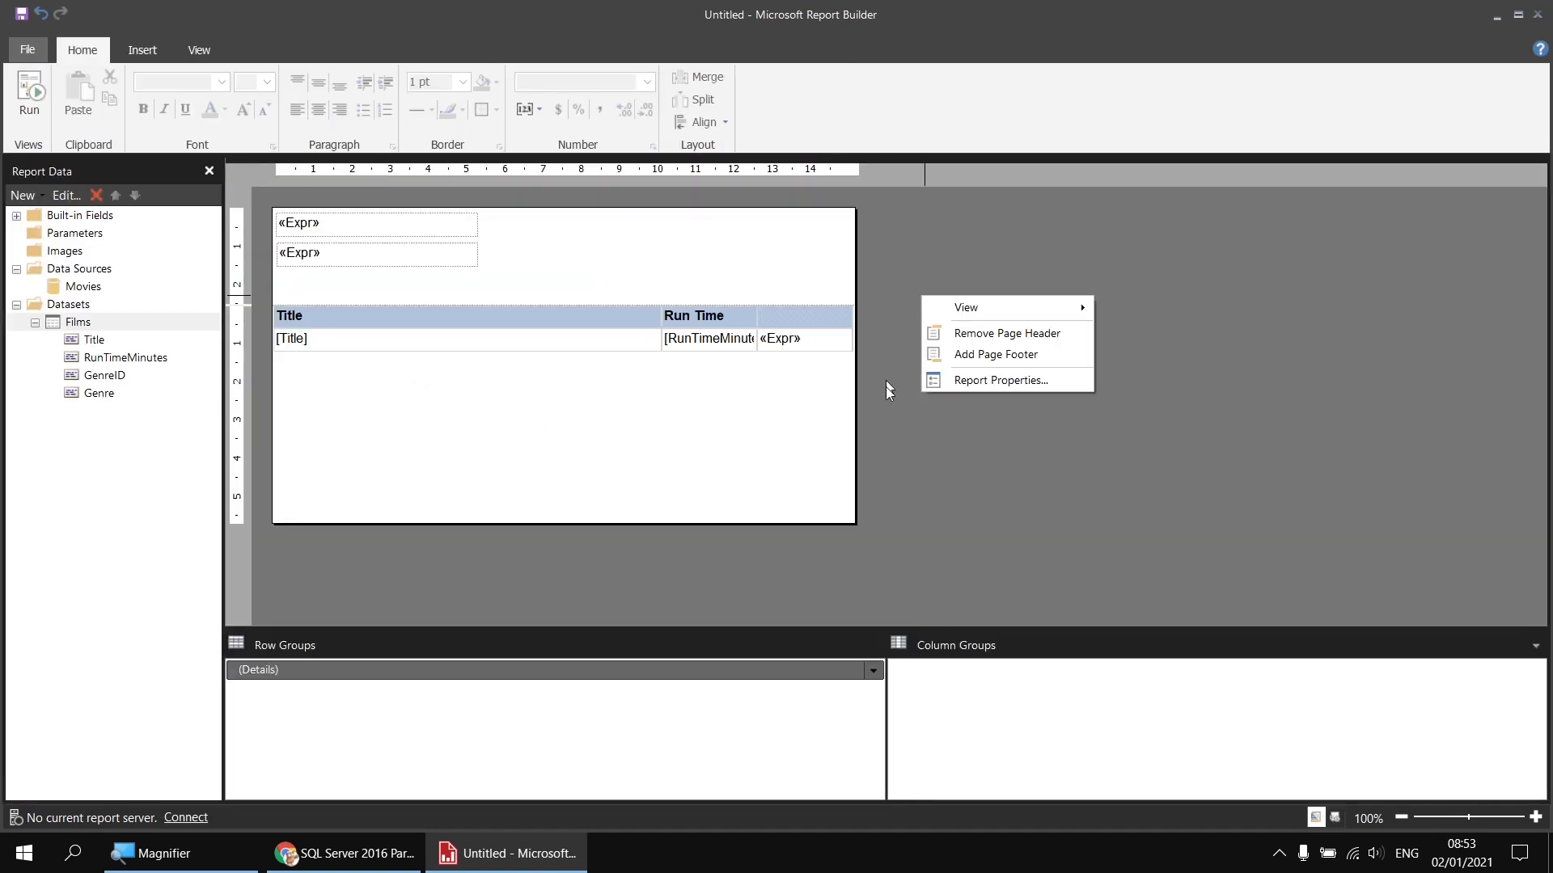
left_click(963, 382)
left_click(597, 303)
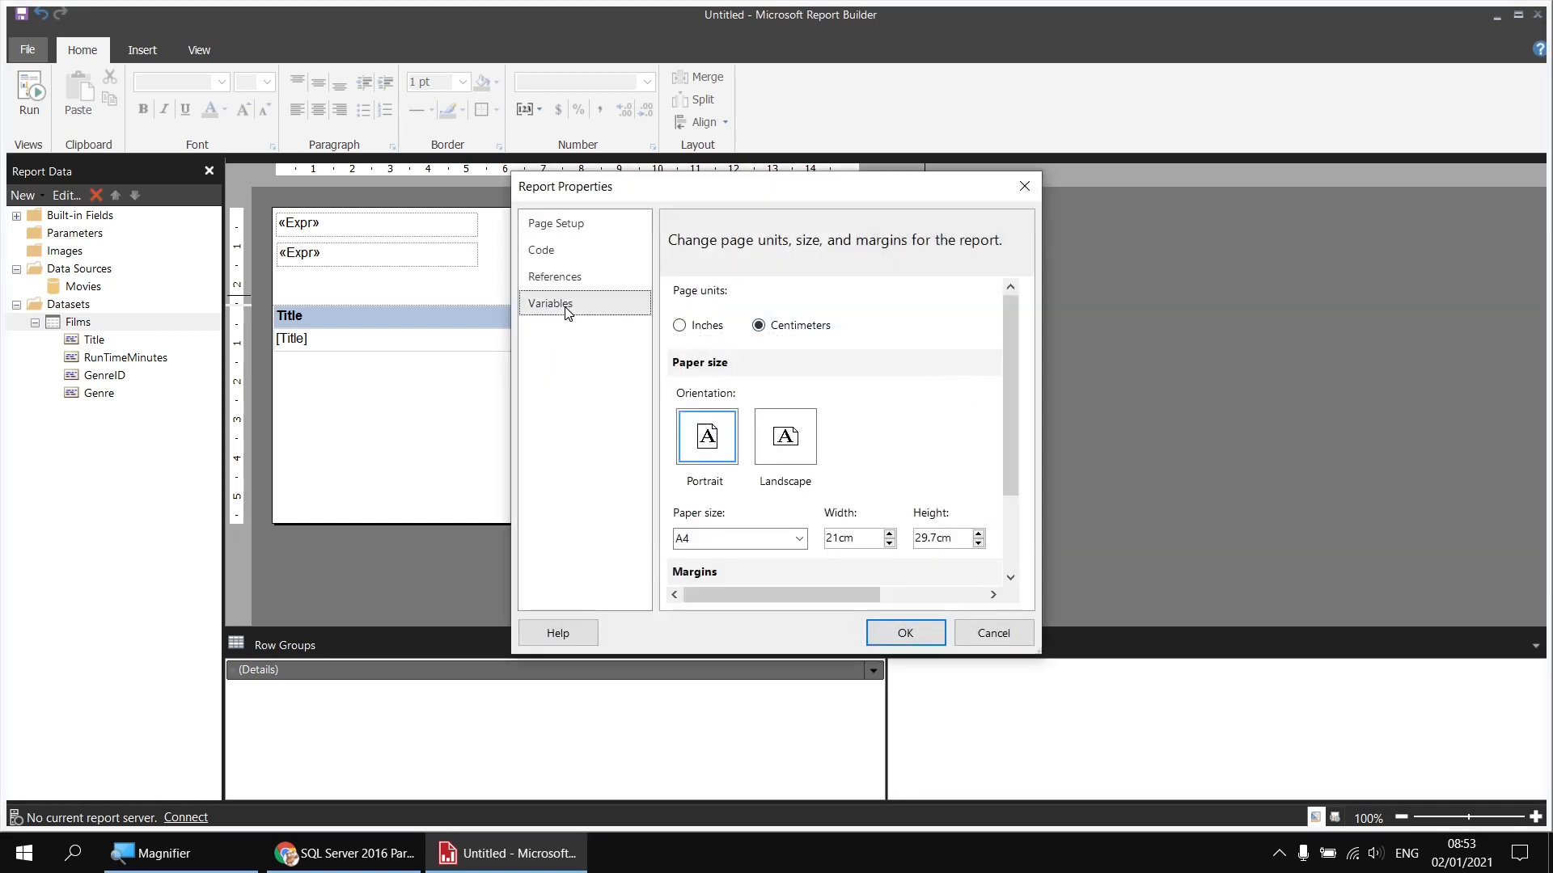
left_click(698, 296)
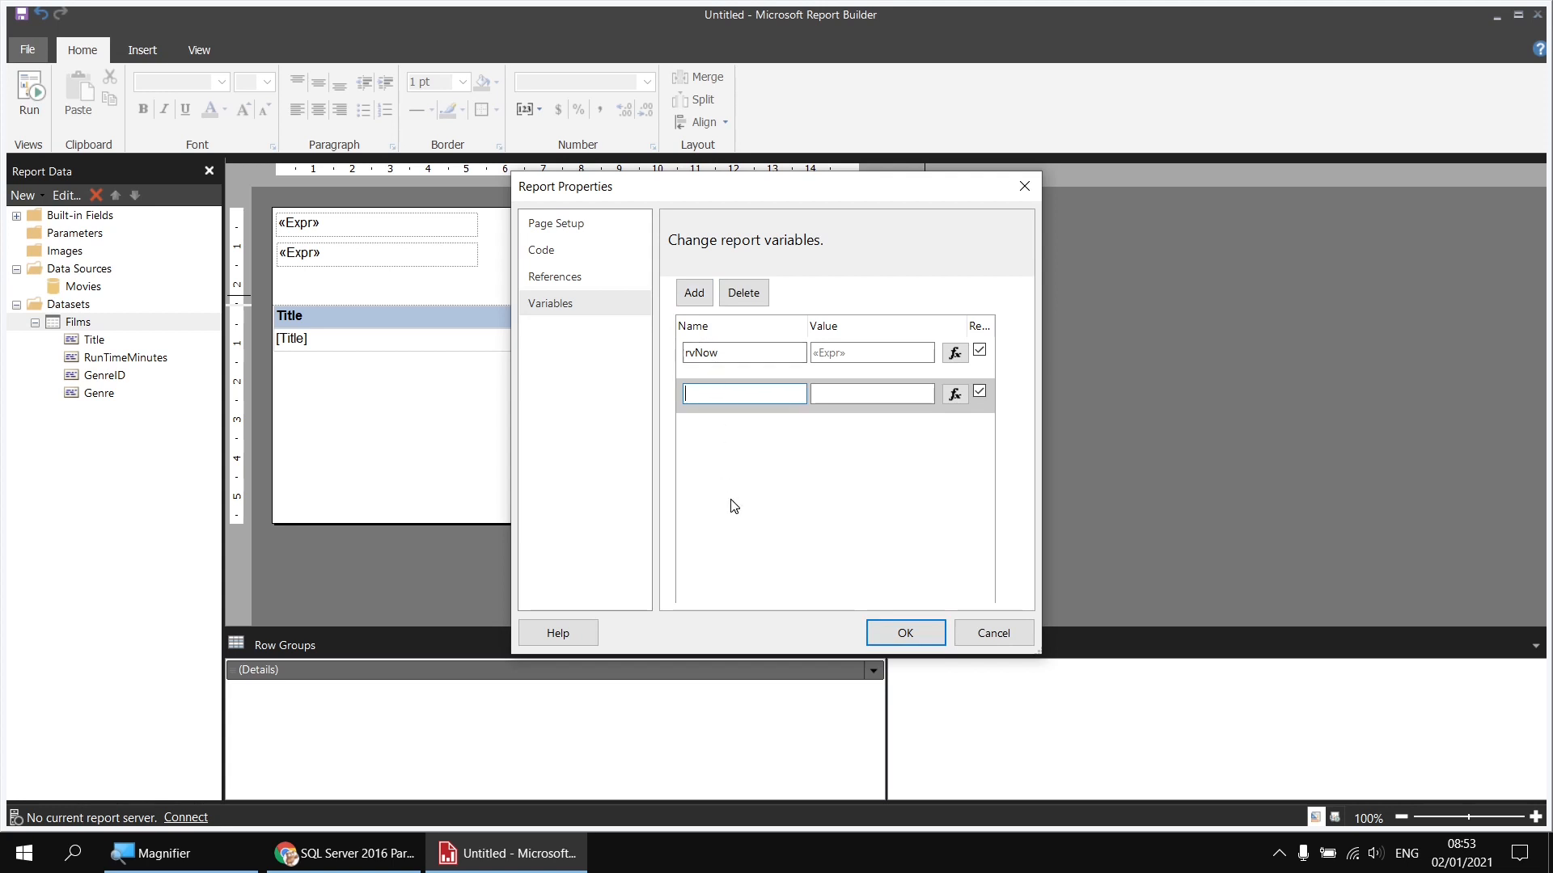
type("rvAvgRunTime")
- Set the rvAvgRunTime variable's value expression to =Avg(Fields!RunTimeMinutes.Value, "Films") and apply the report properties
left_click(955, 393)
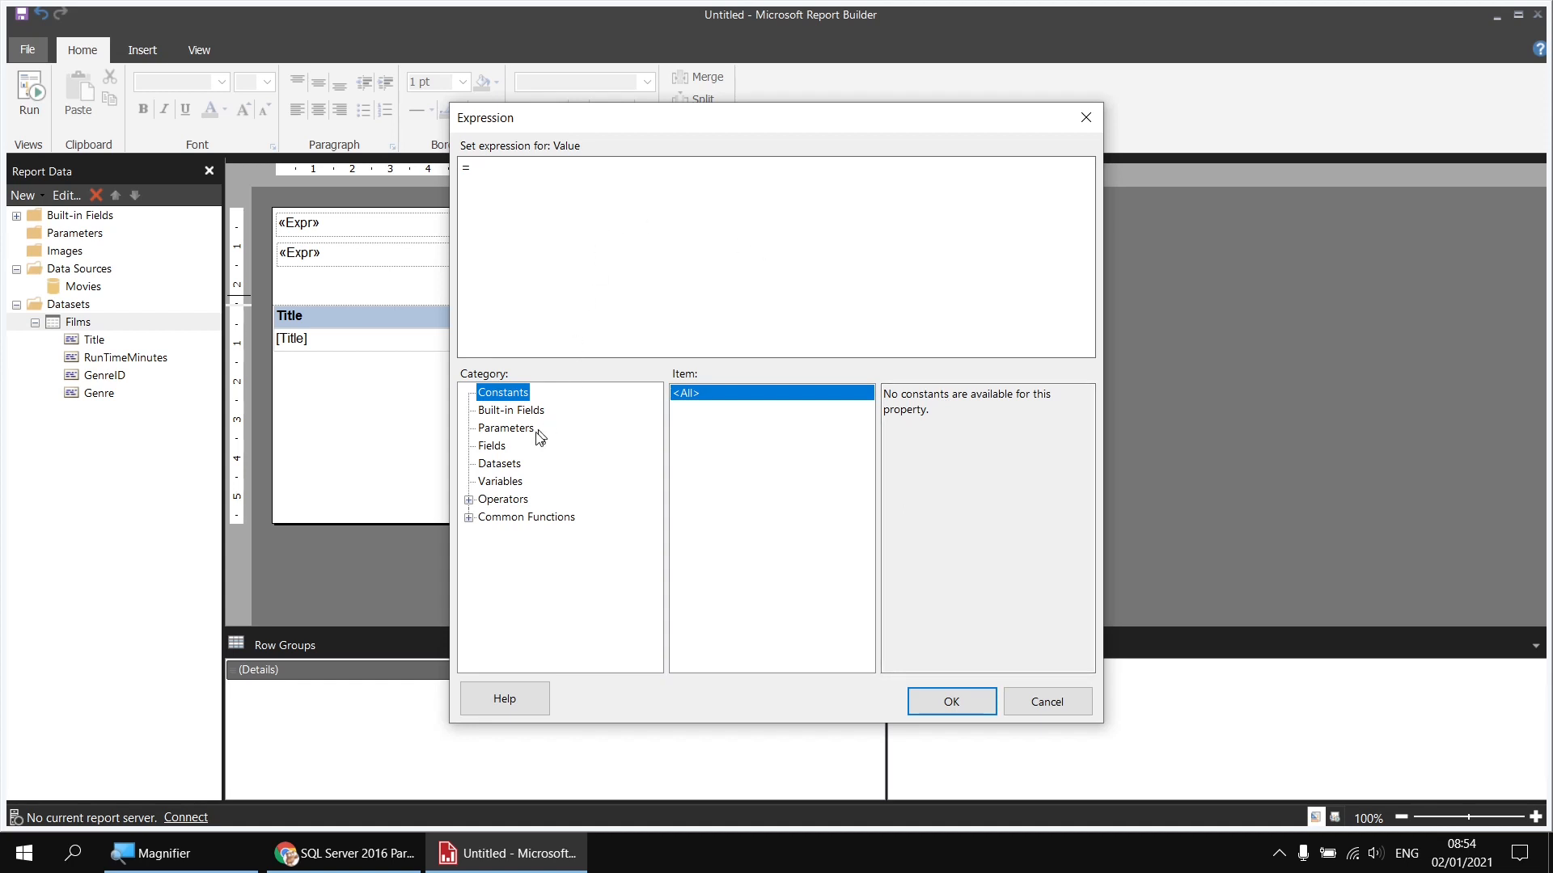
left_click(488, 447)
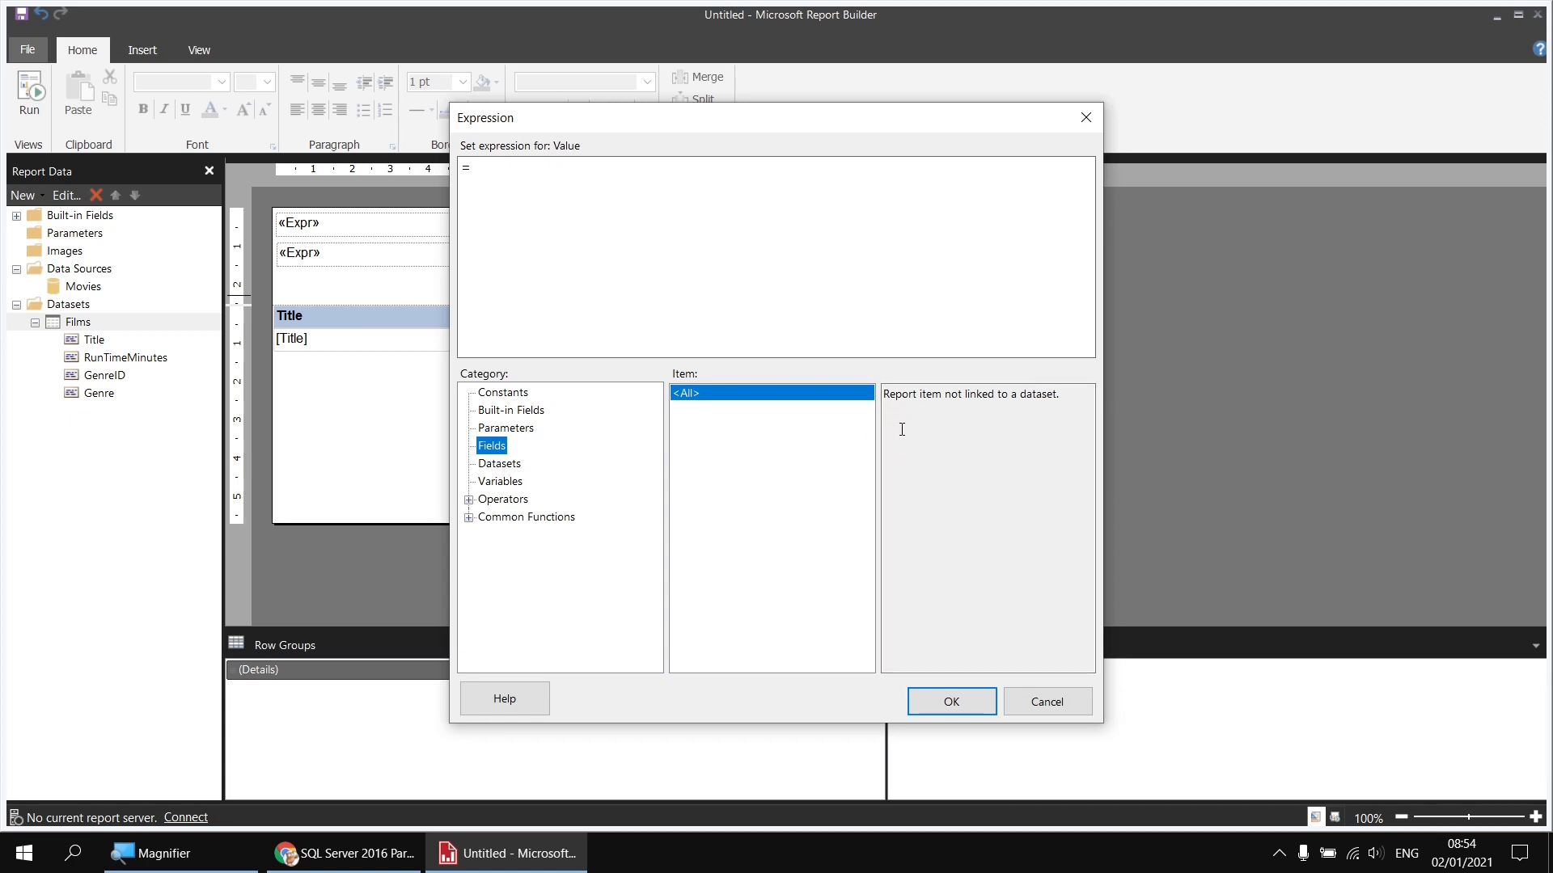
left_click(495, 467)
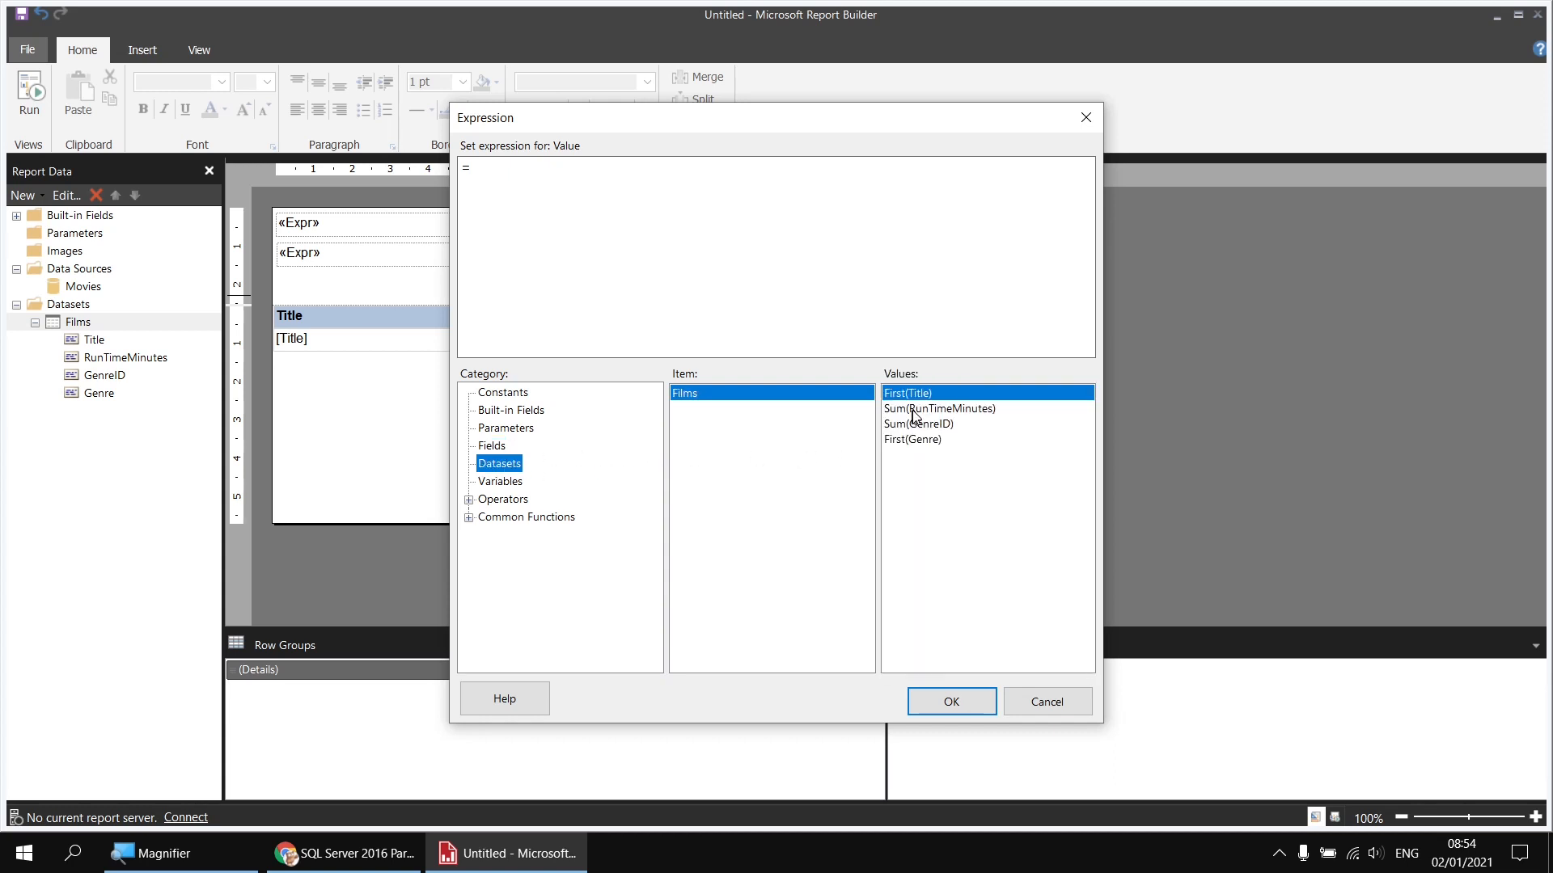
left_click(920, 414)
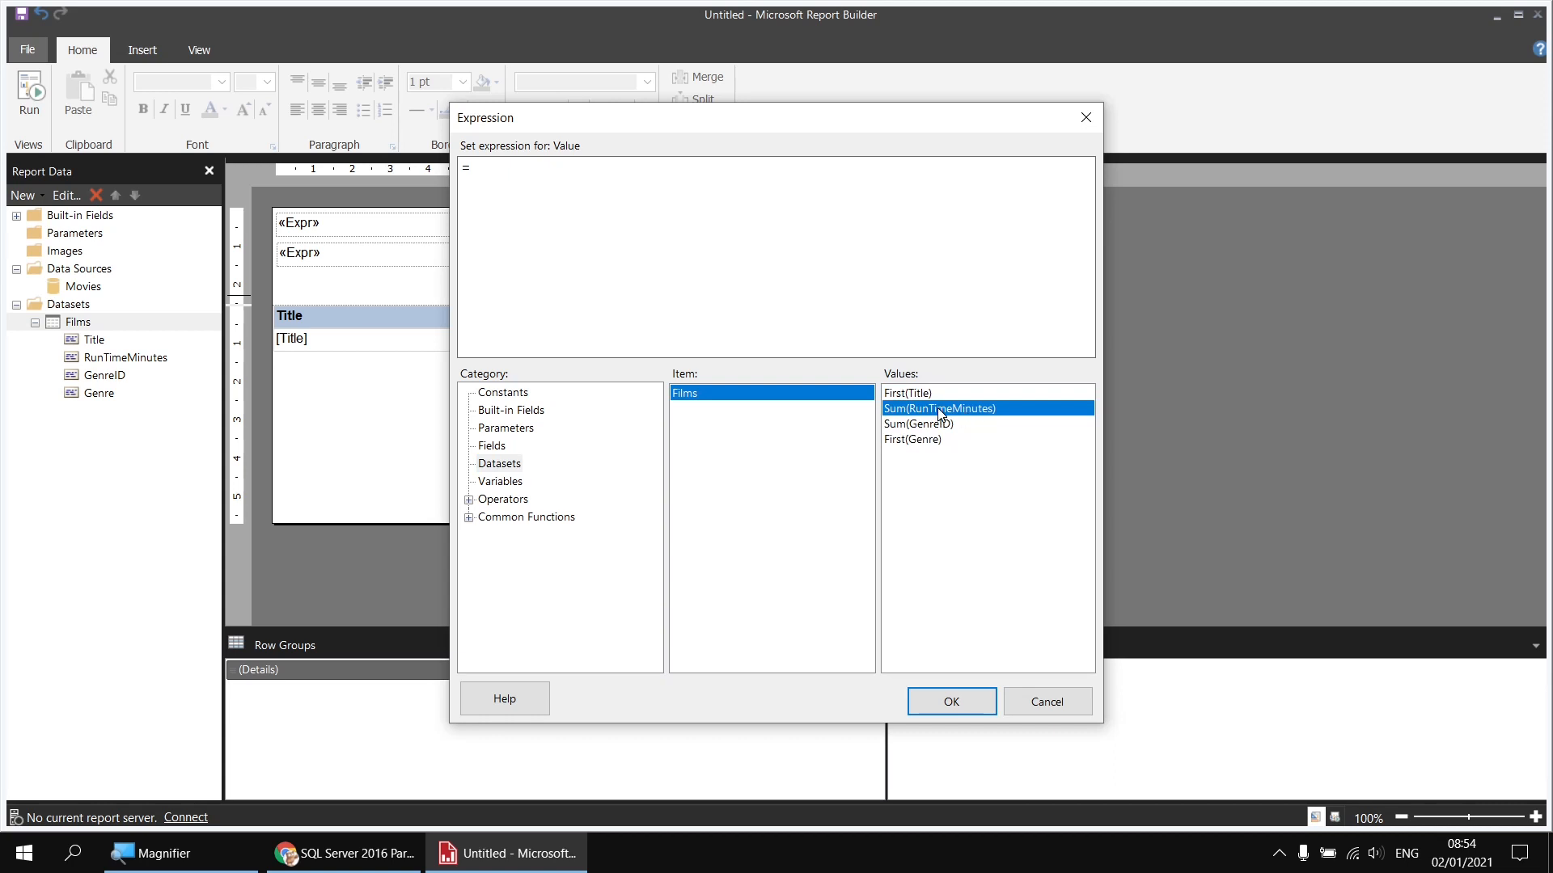
double_click(938, 408)
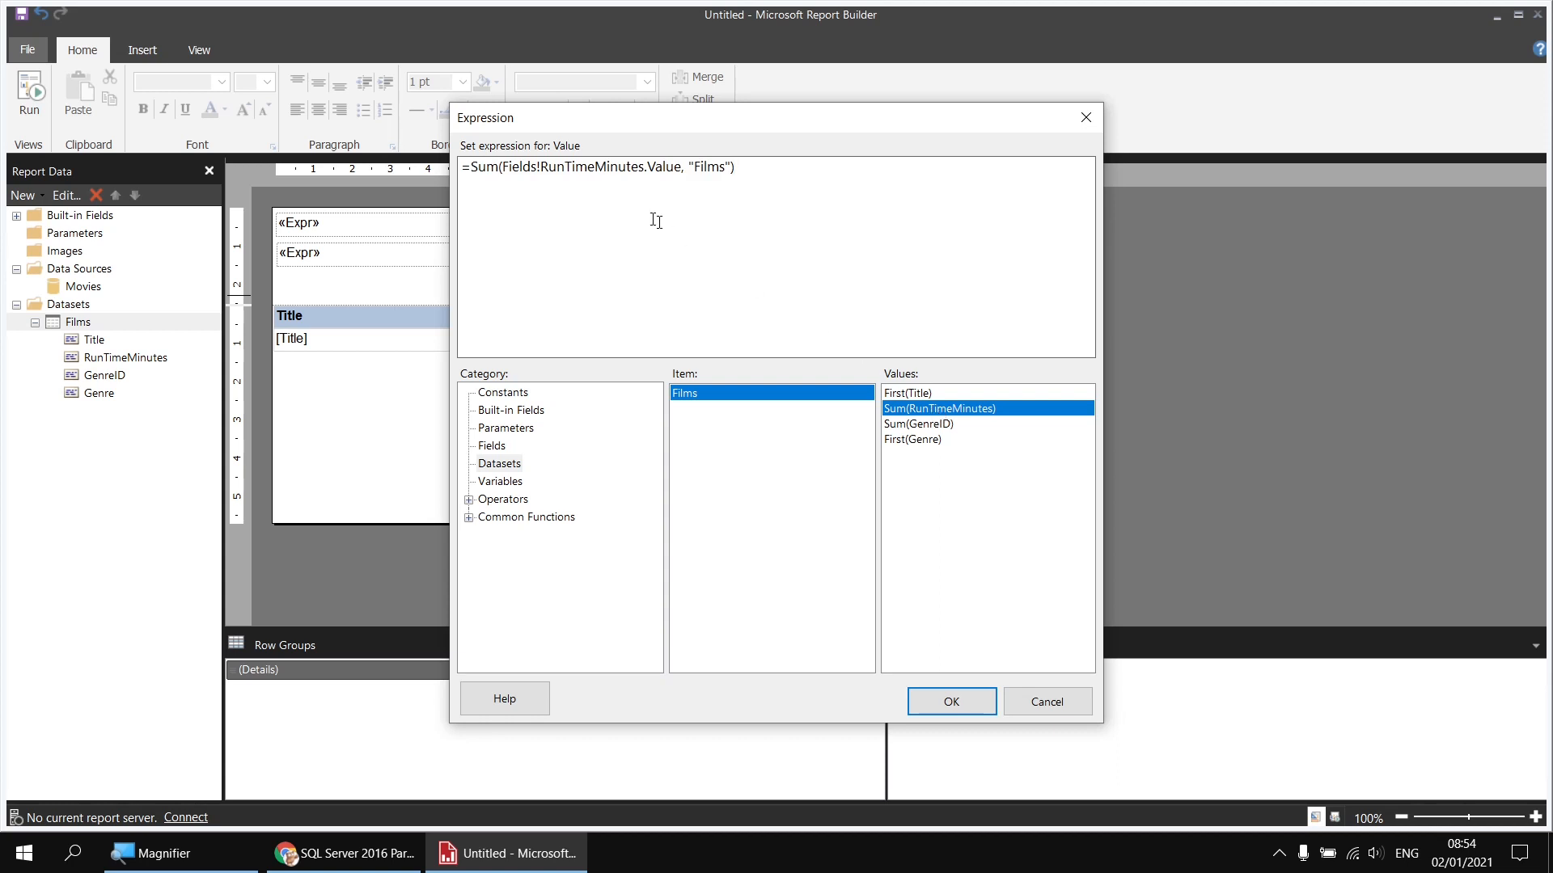
left_click_drag(497, 169, 473, 168)
type("Avg")
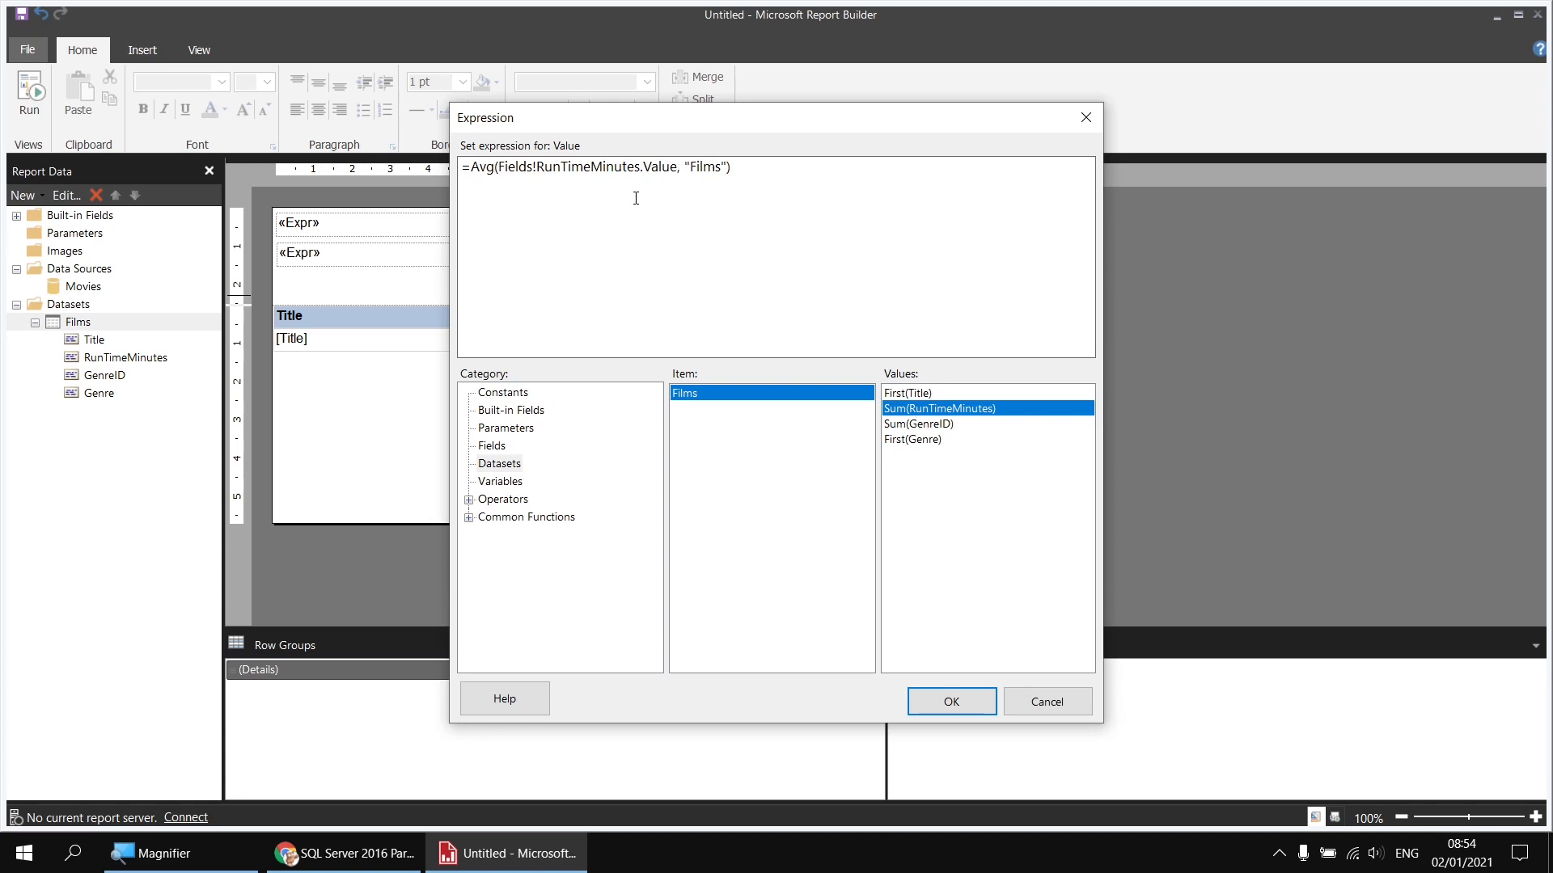
key("super+plus")
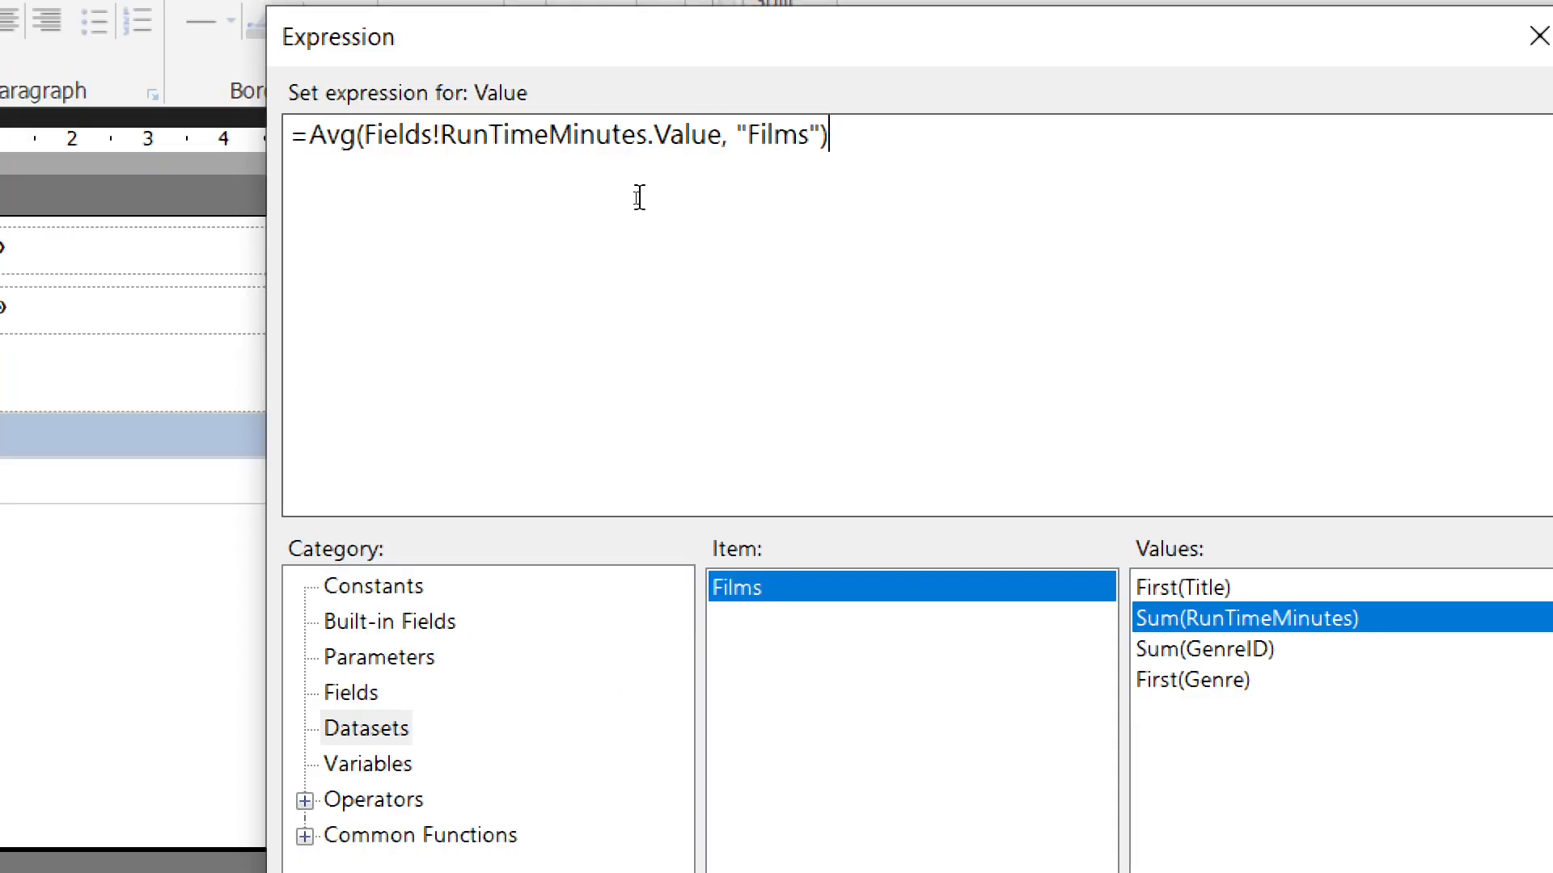
key("super+minus")
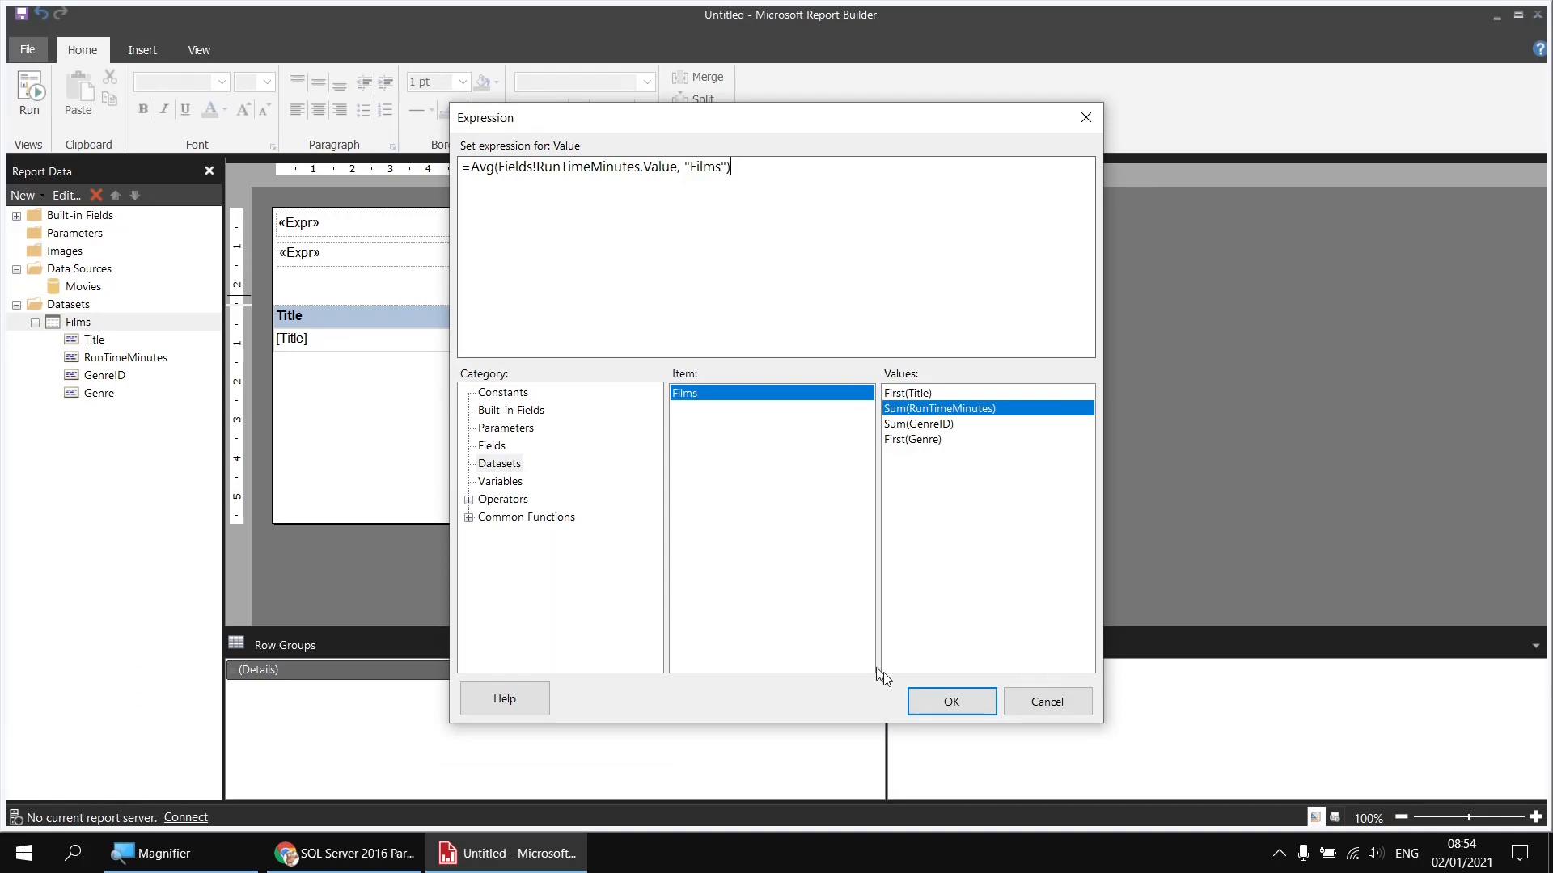
left_click(931, 702)
left_click(901, 633)
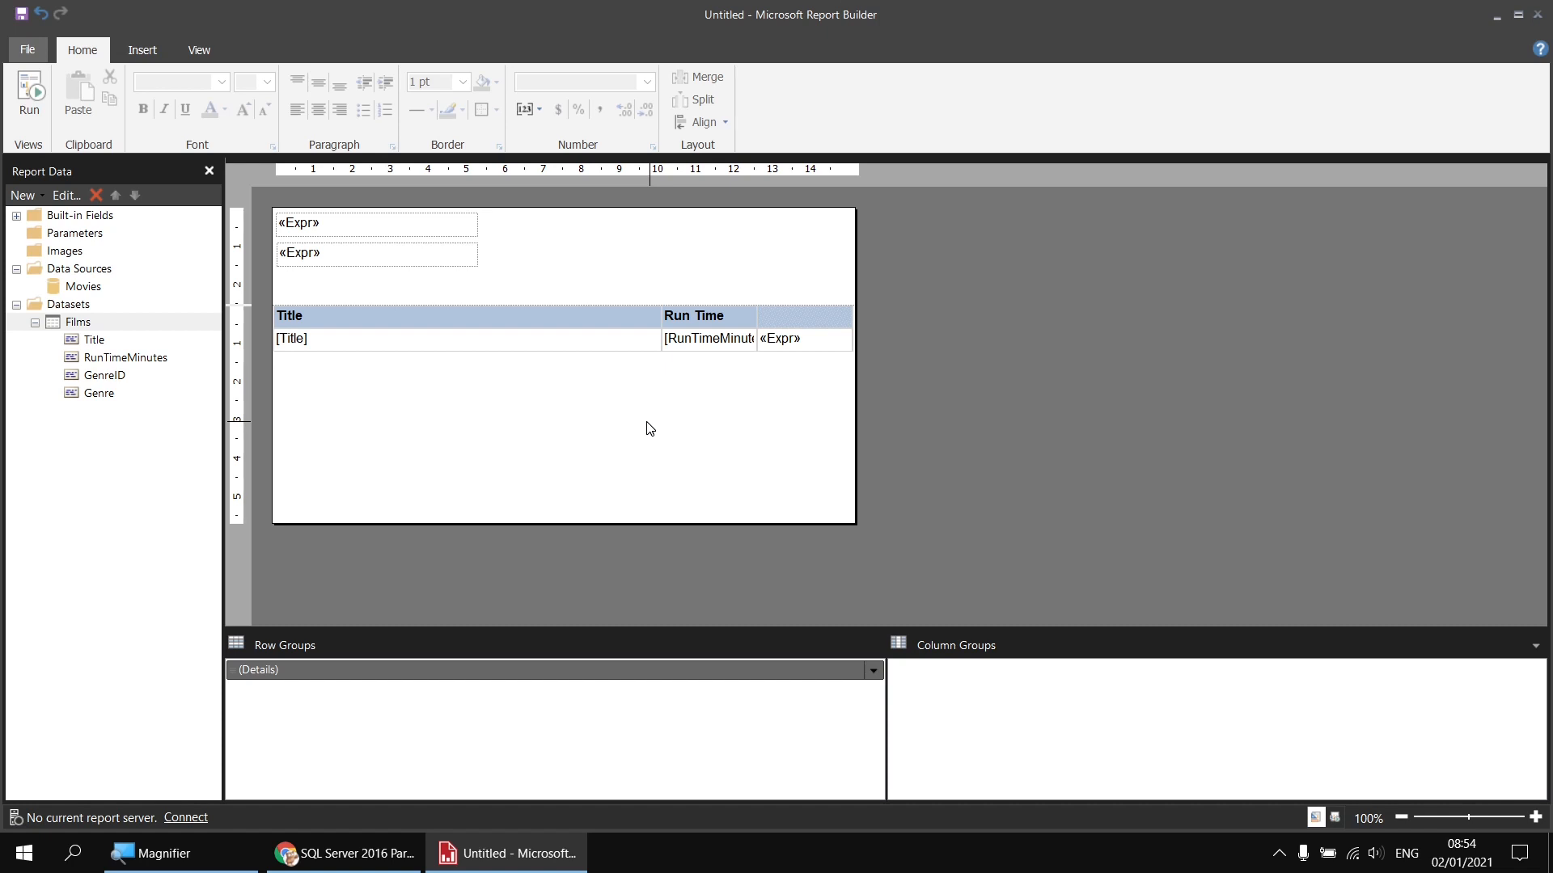
- Change the detail row's comparison expression to =Fields!RunTimeMinutes.Value - Variables!rvAvgRunTime.Value, replacing the inline average with the report variable
right_click(815, 344)
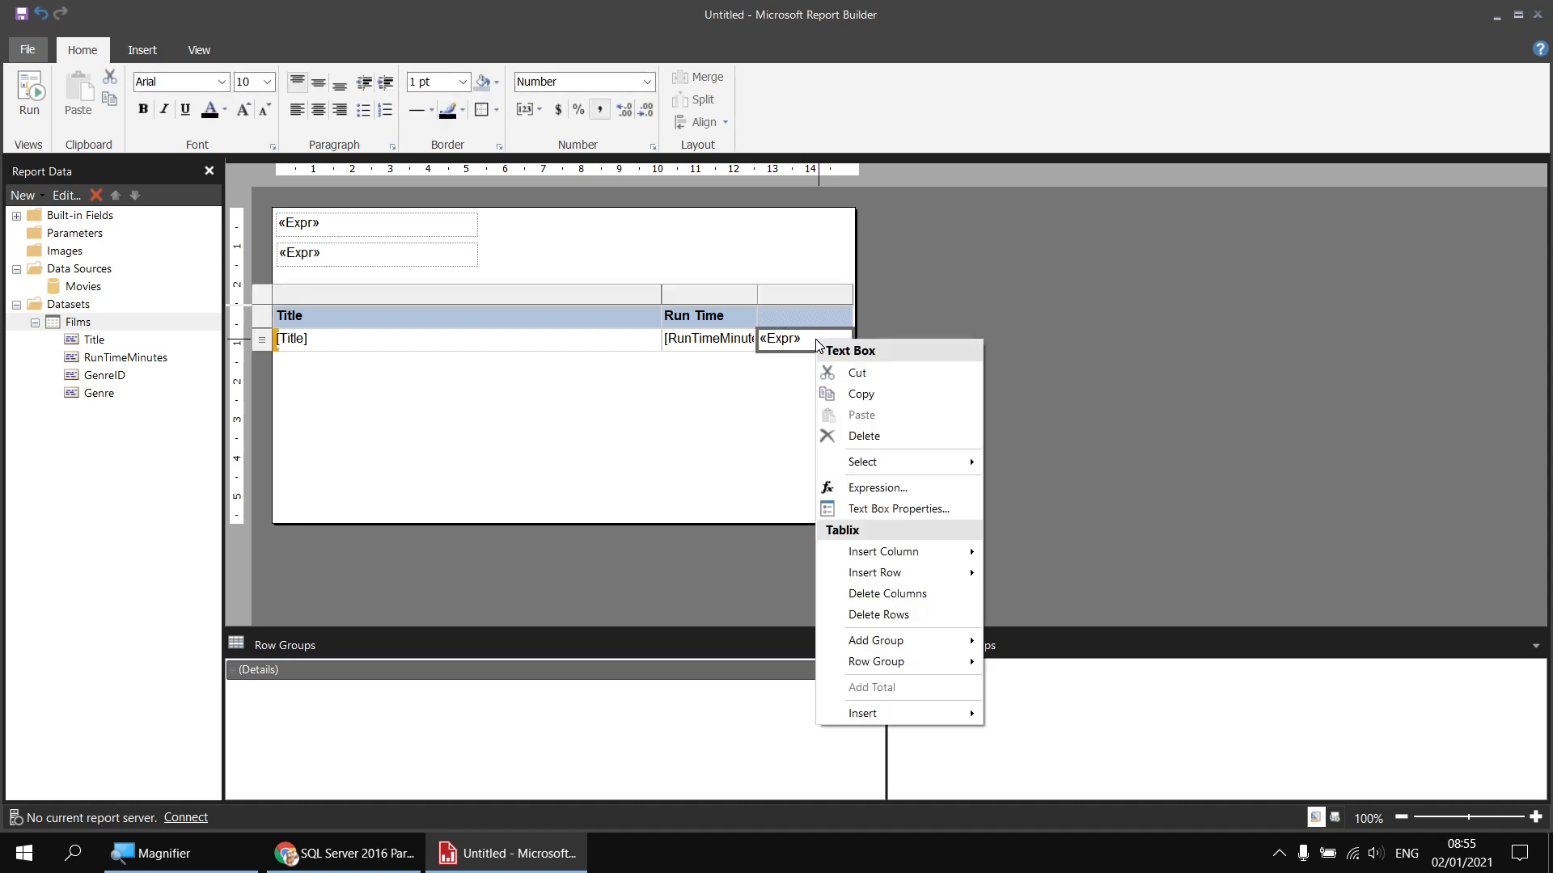
left_click(874, 487)
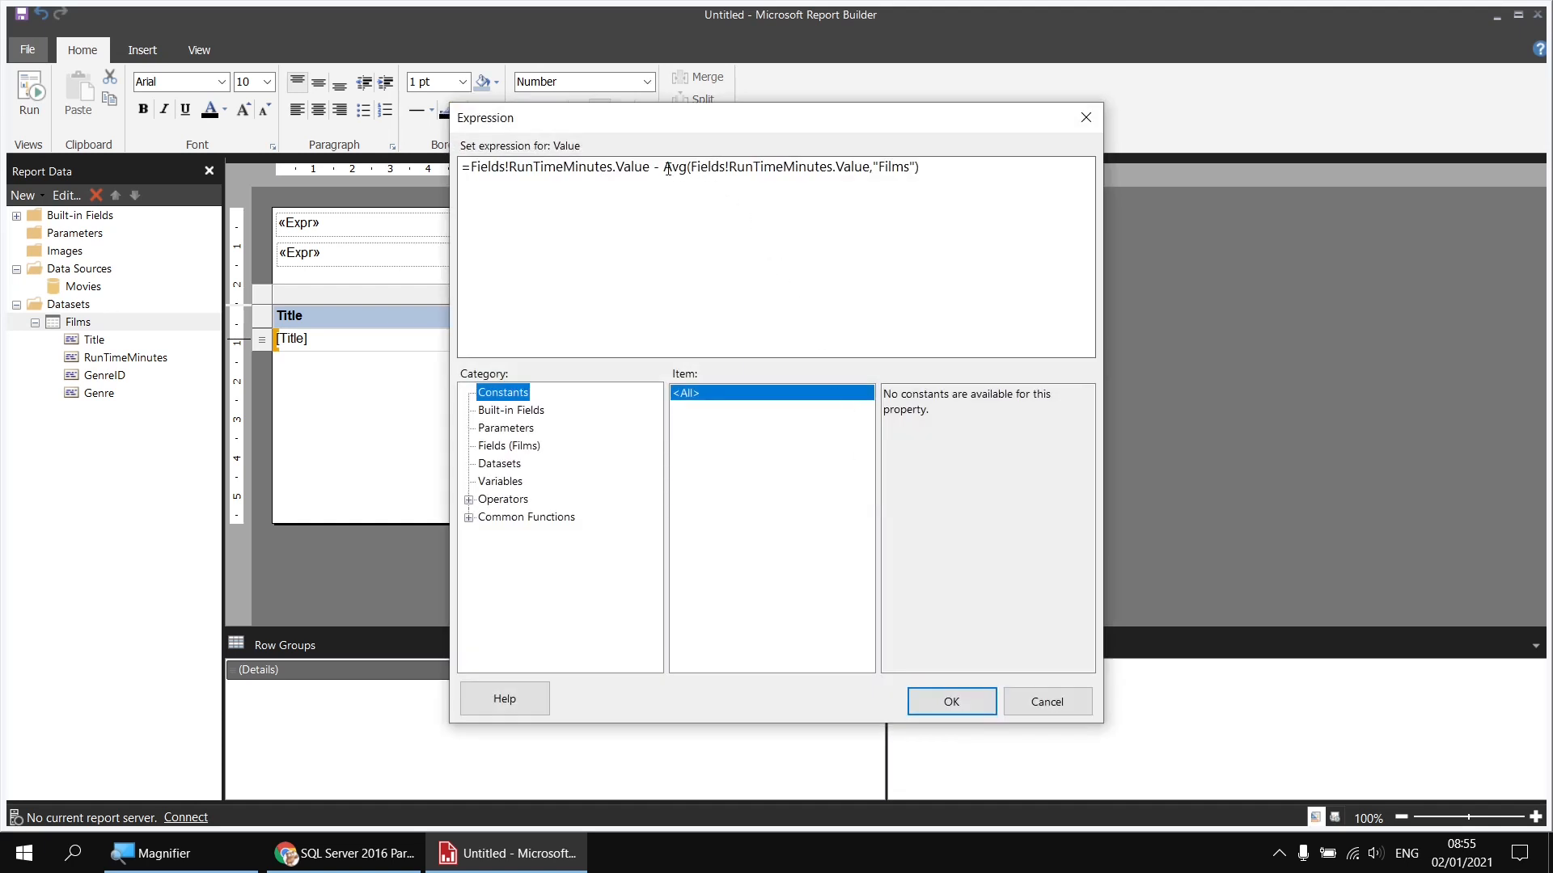
left_click_drag(663, 168, 923, 172)
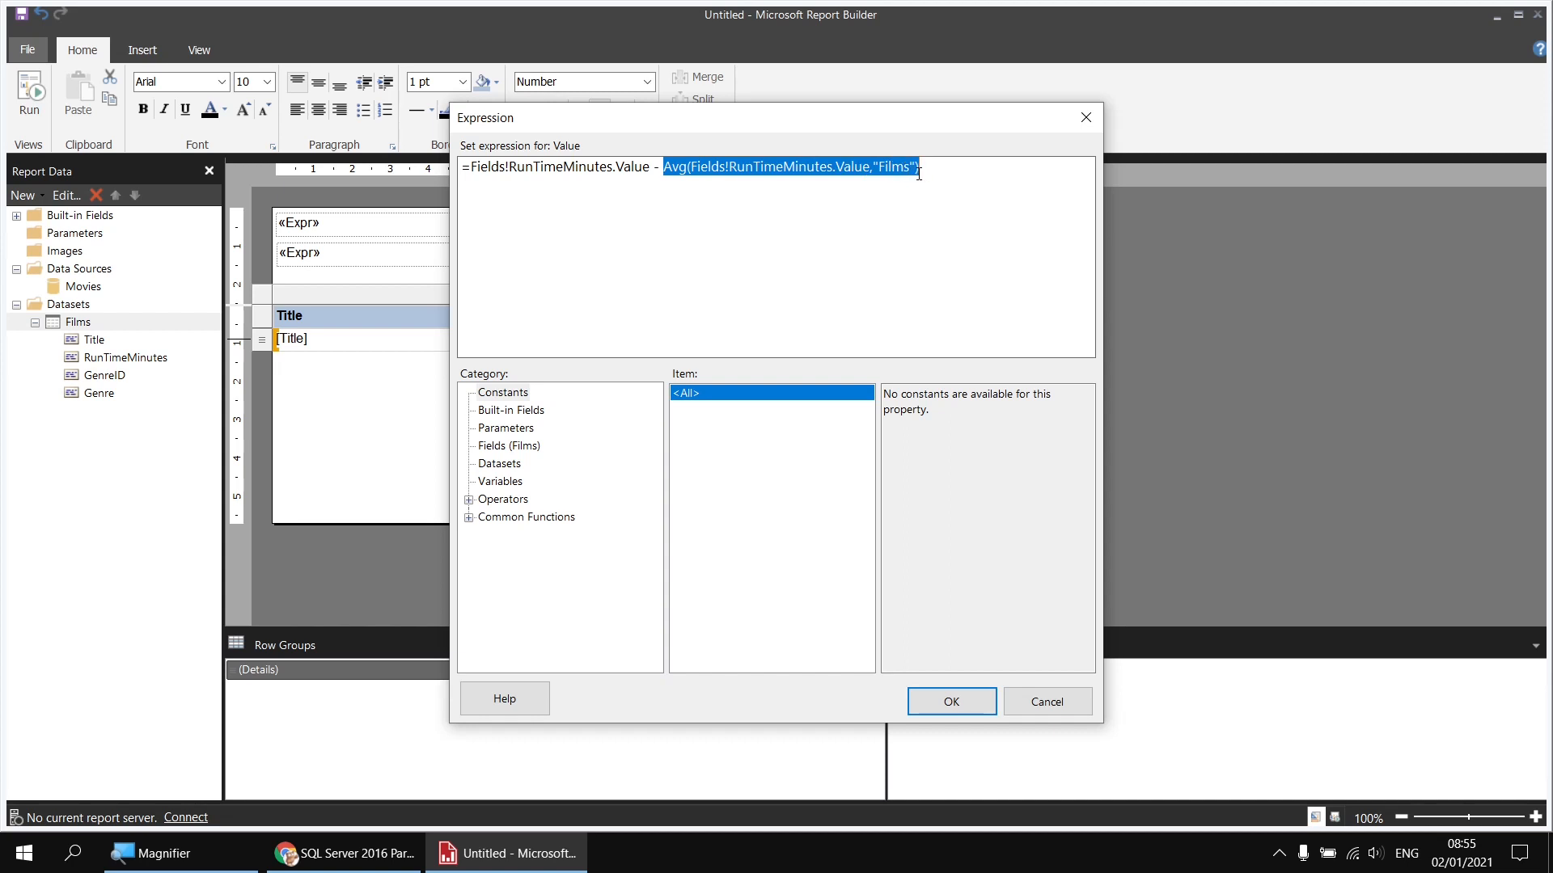
key("Delete")
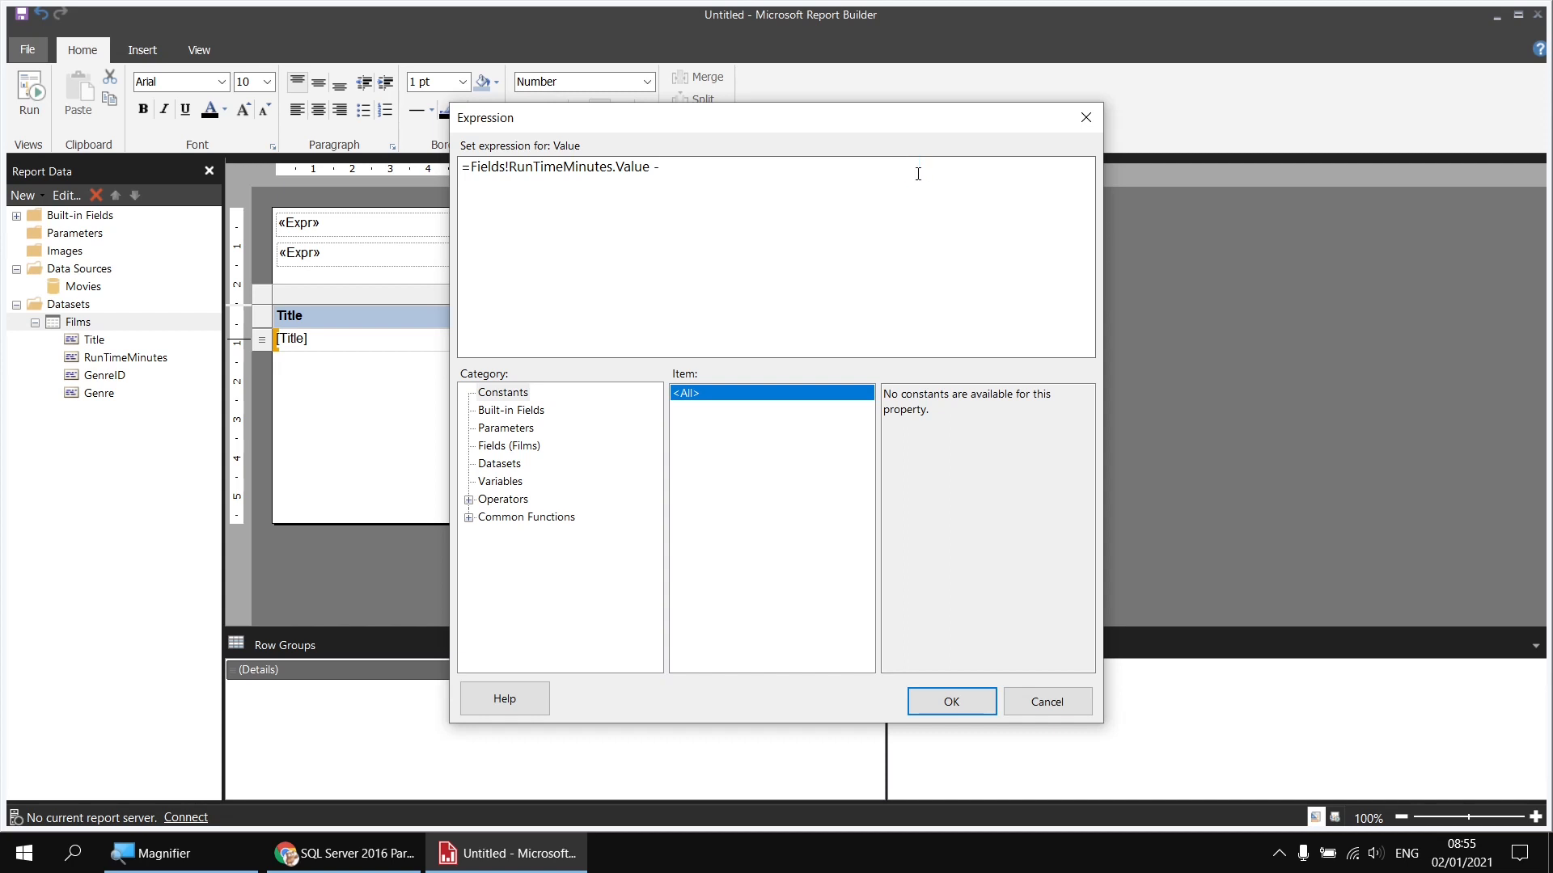
left_click(508, 483)
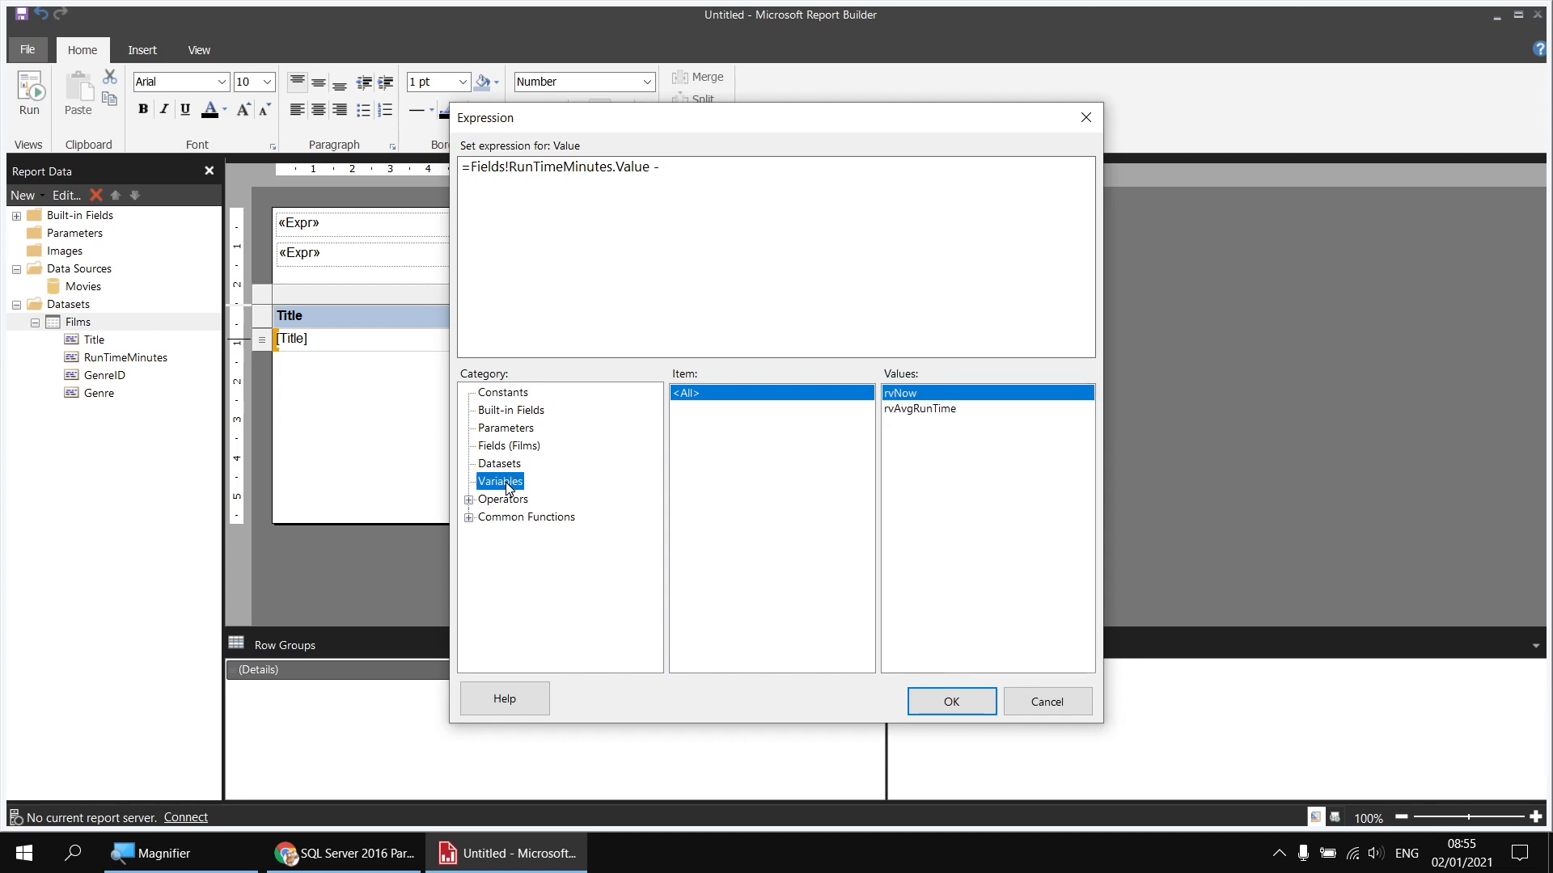
left_click(922, 411)
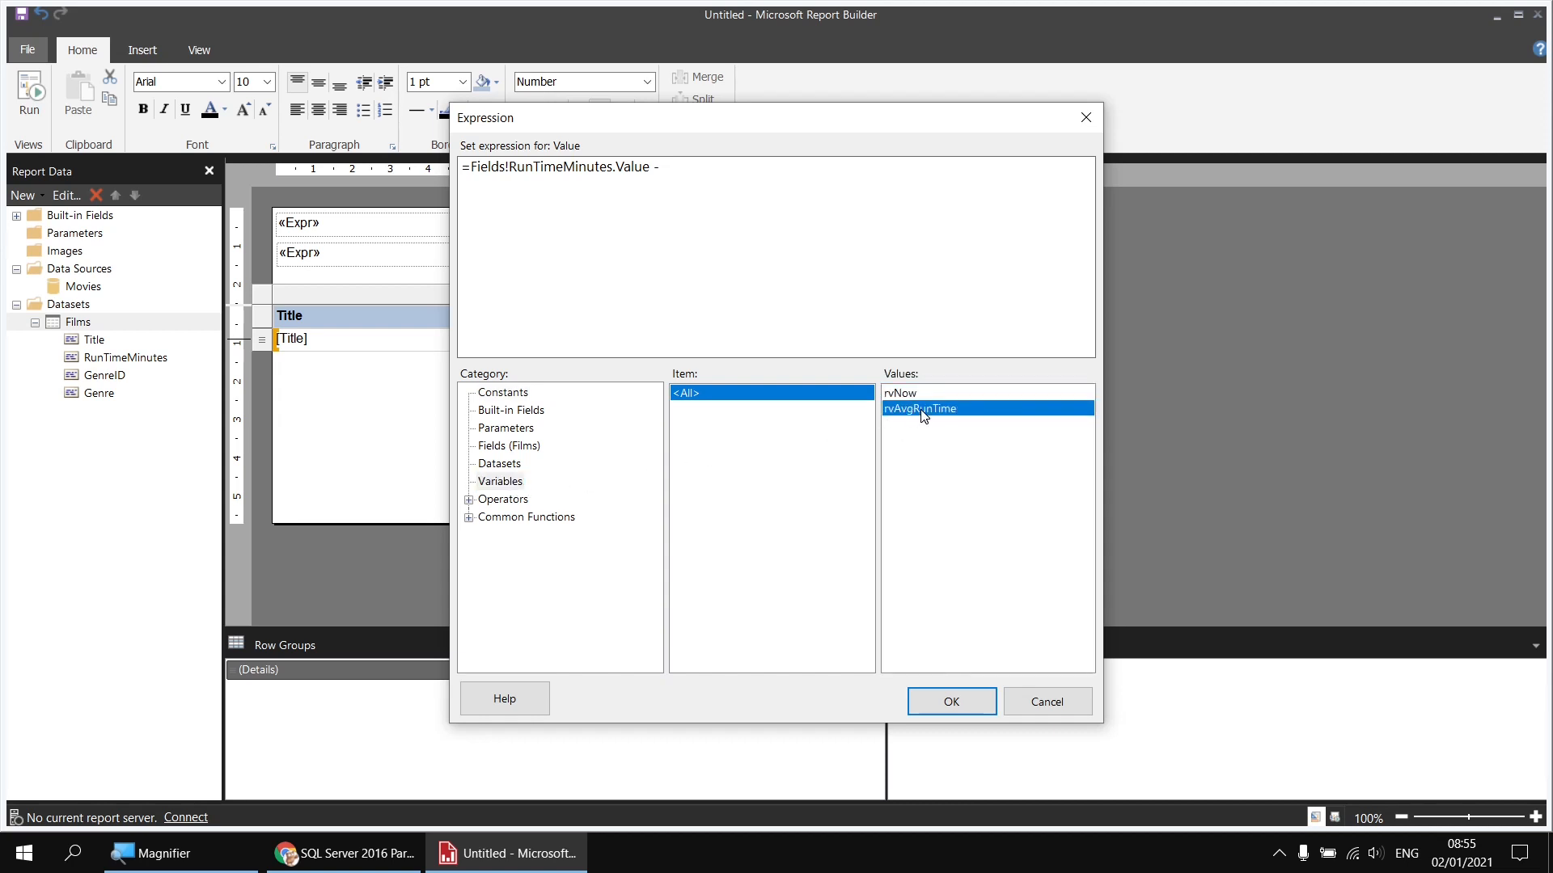
double_click(923, 411)
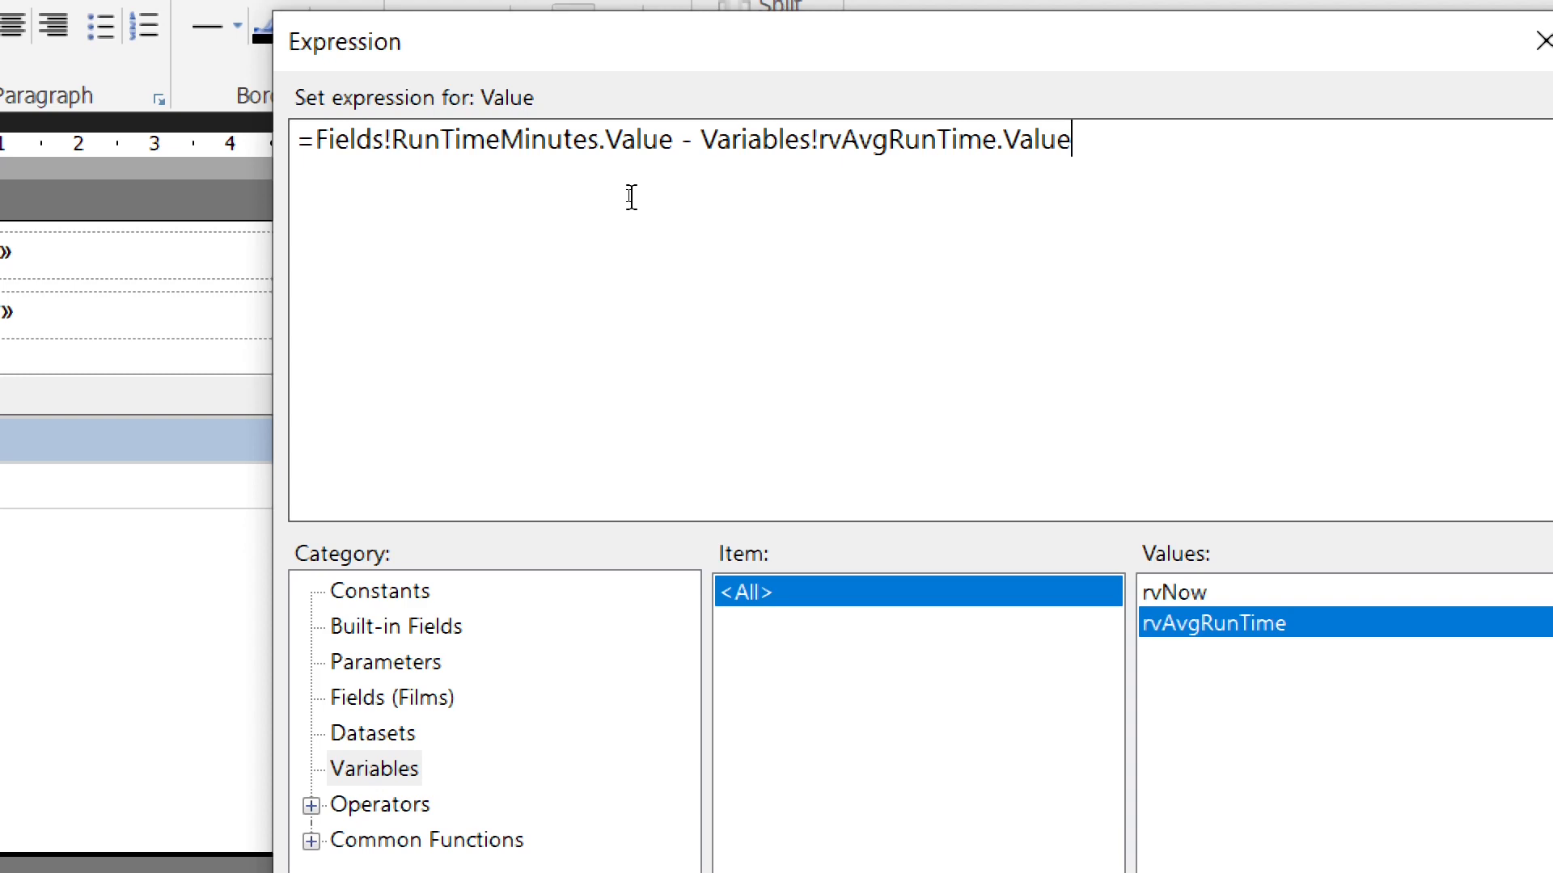
key("super+minus")
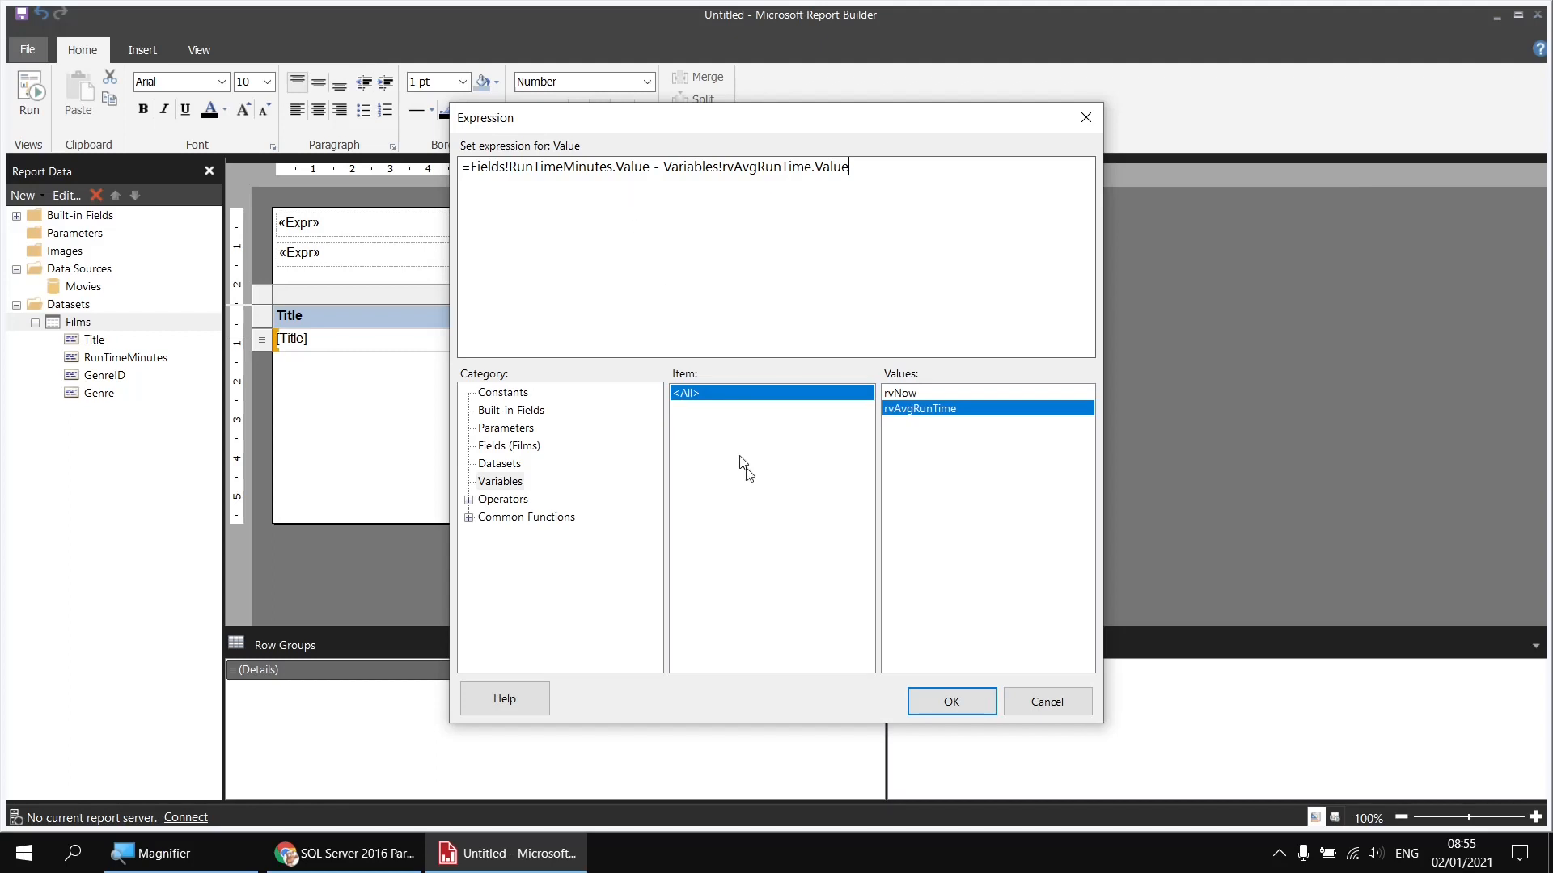
left_click(944, 705)
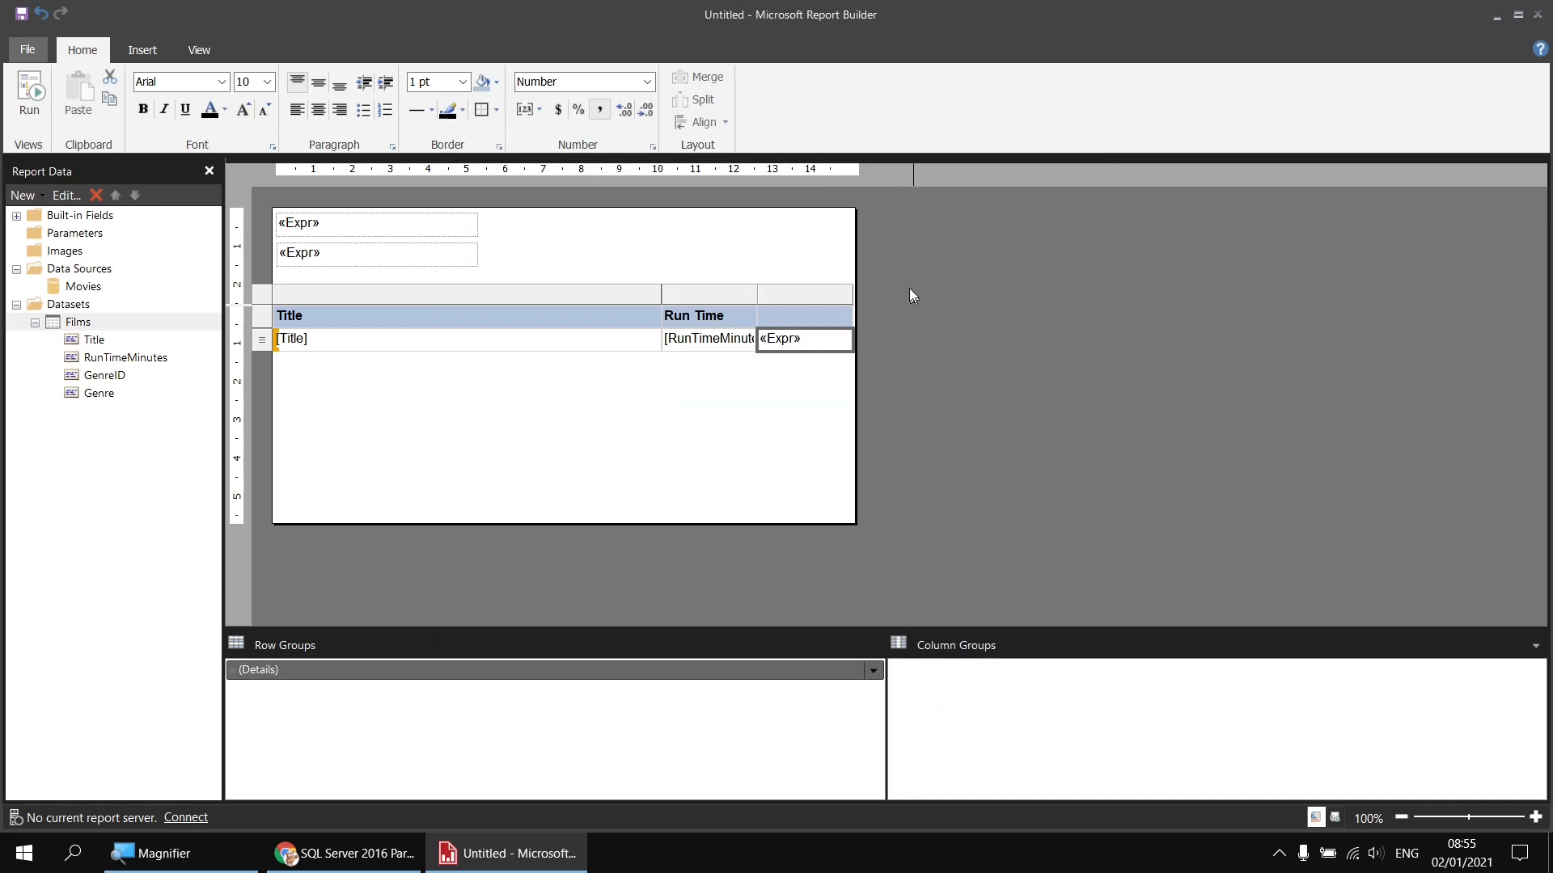
- Remove the page header from the report and preview the result
right_click(914, 238)
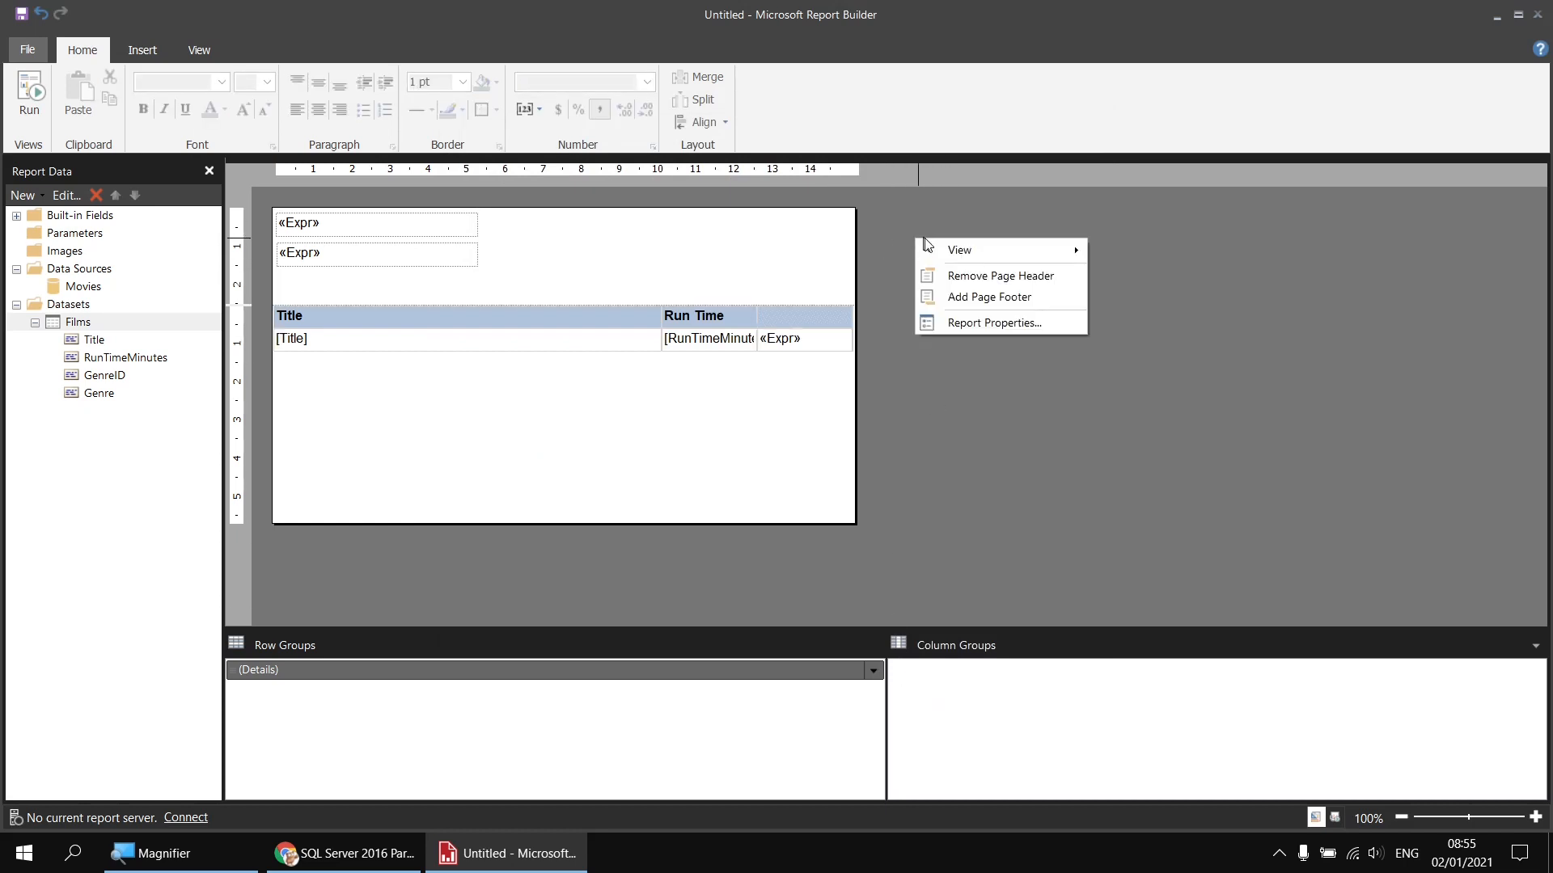
left_click(990, 279)
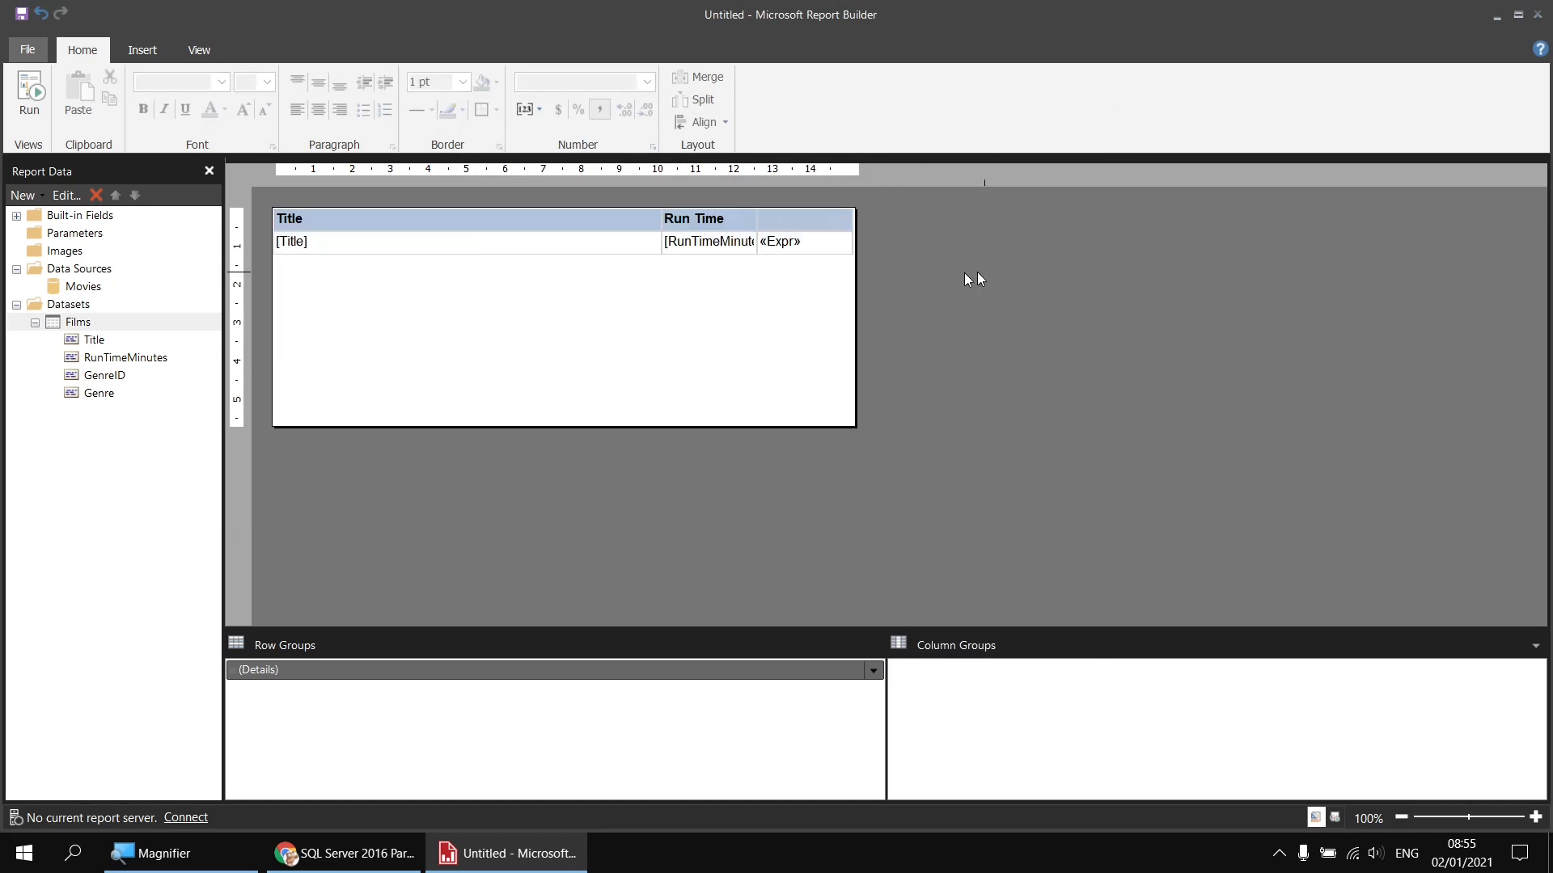
left_click(36, 103)
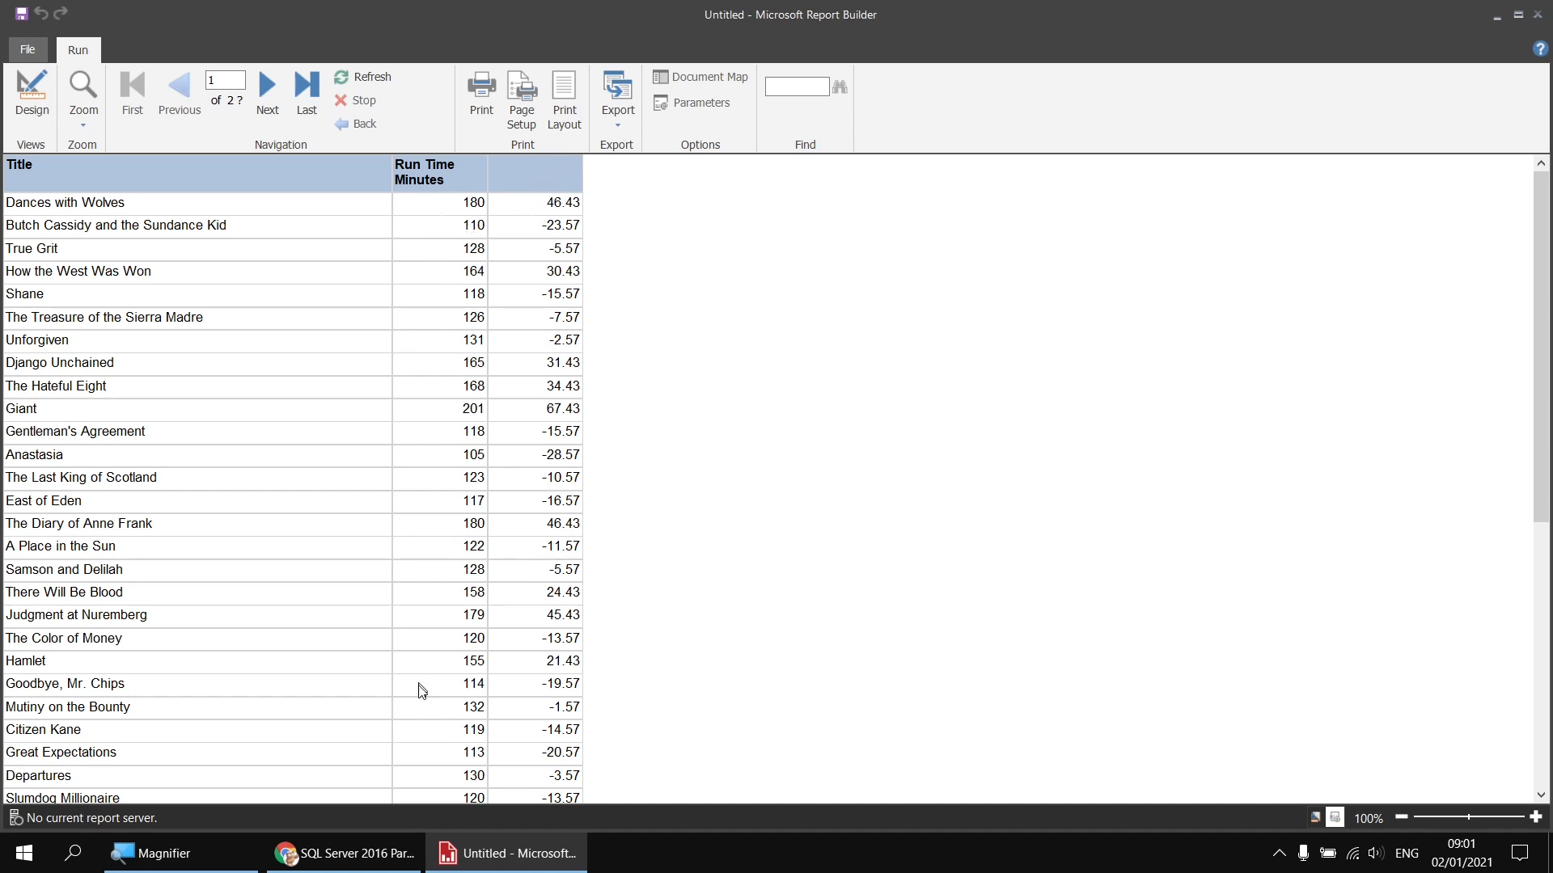
- Switch to Chrome to view the finished Report and Group Variables example, and return to Report Builder's design view
left_click(356, 855)
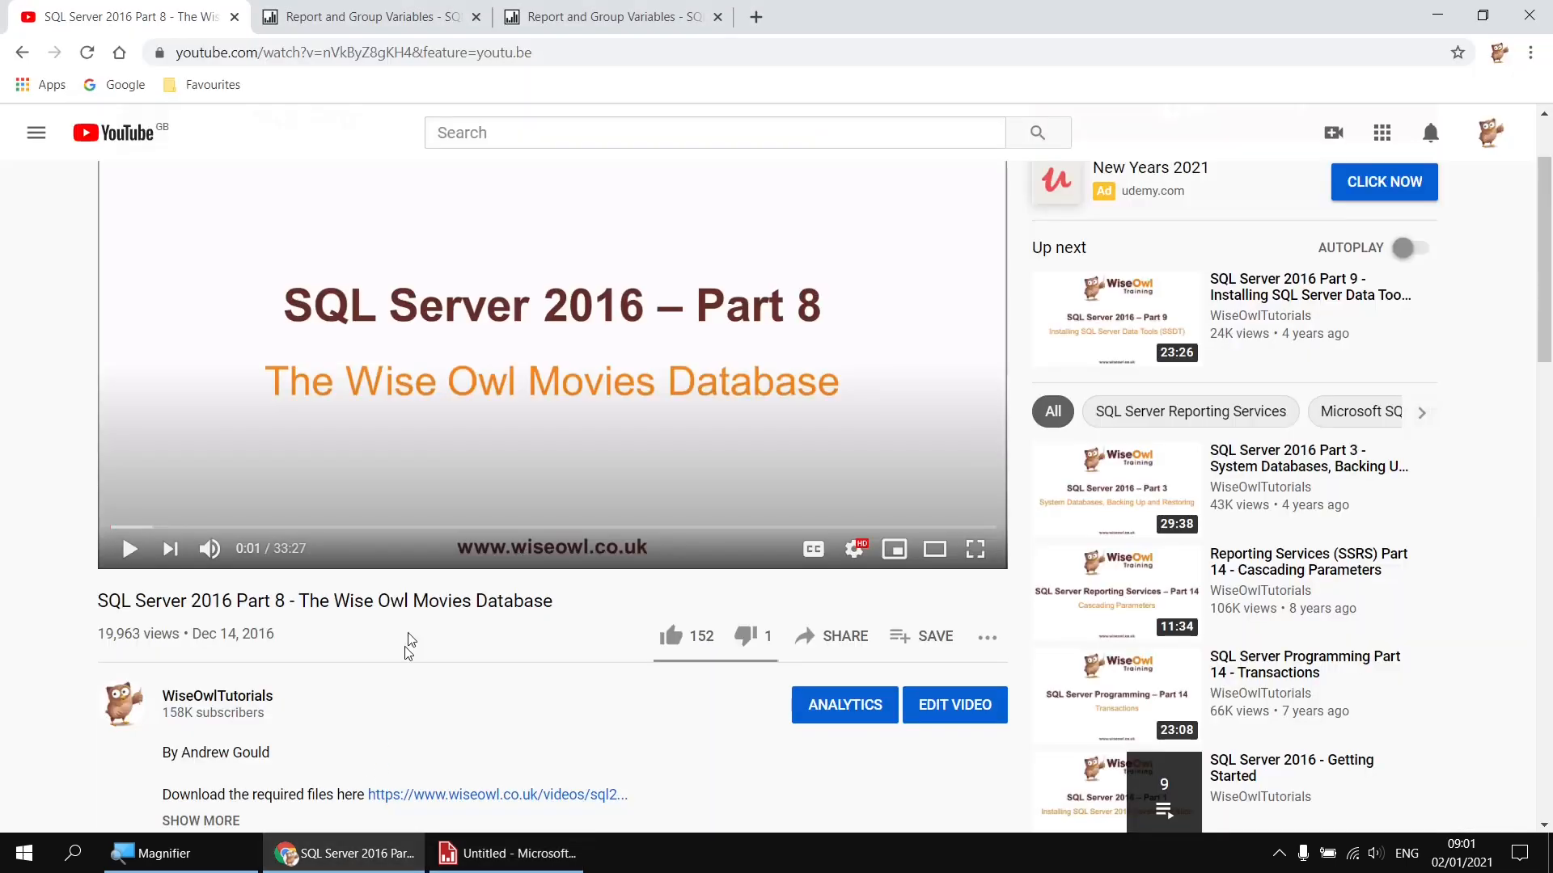
left_click(353, 18)
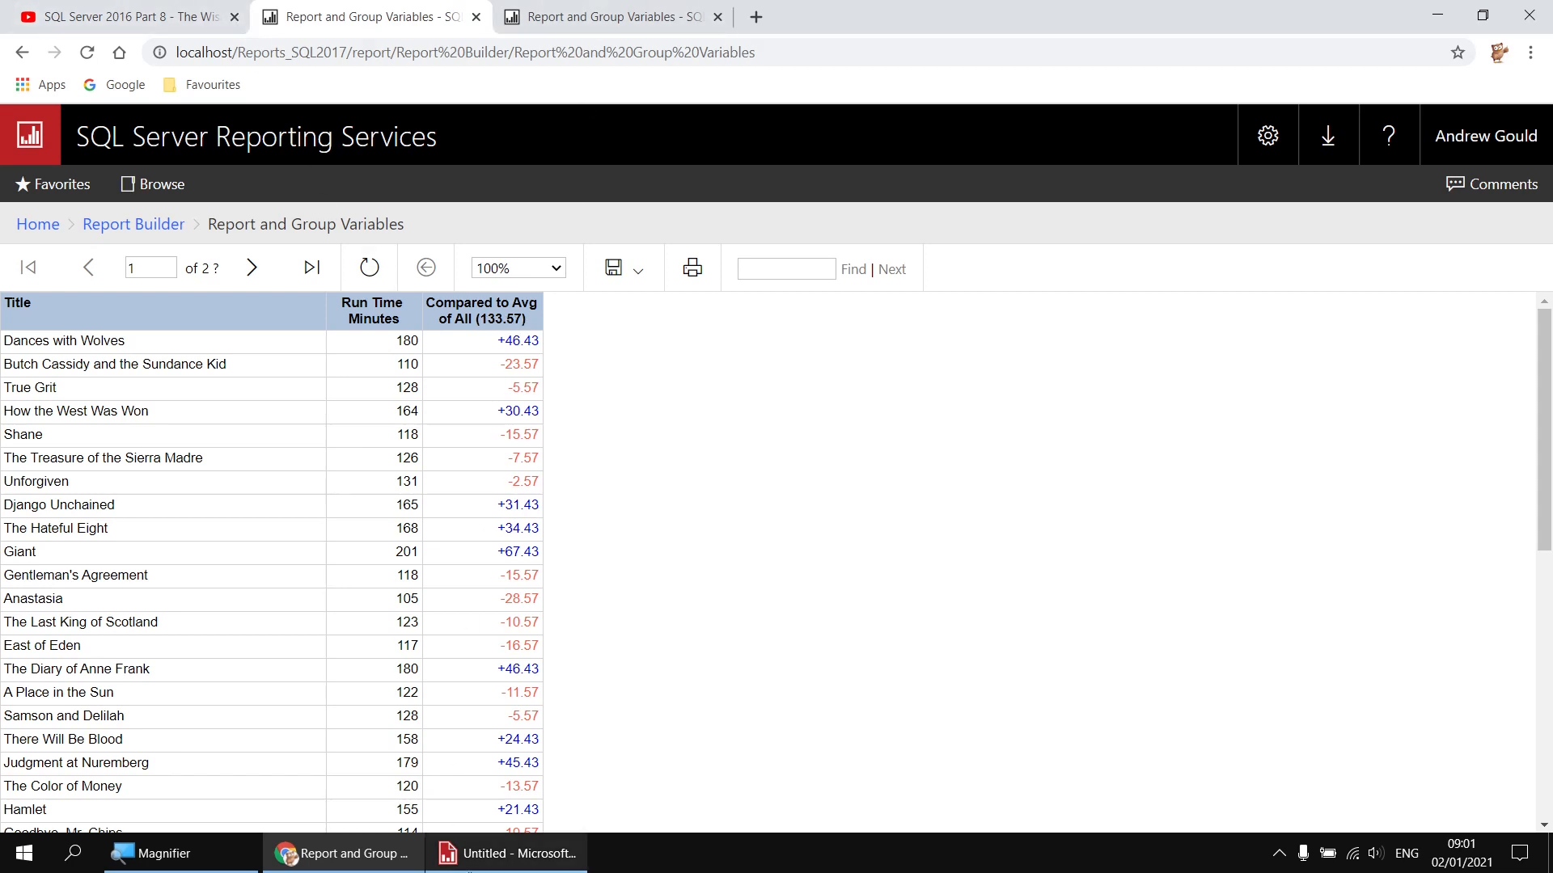
left_click(472, 856)
left_click(31, 95)
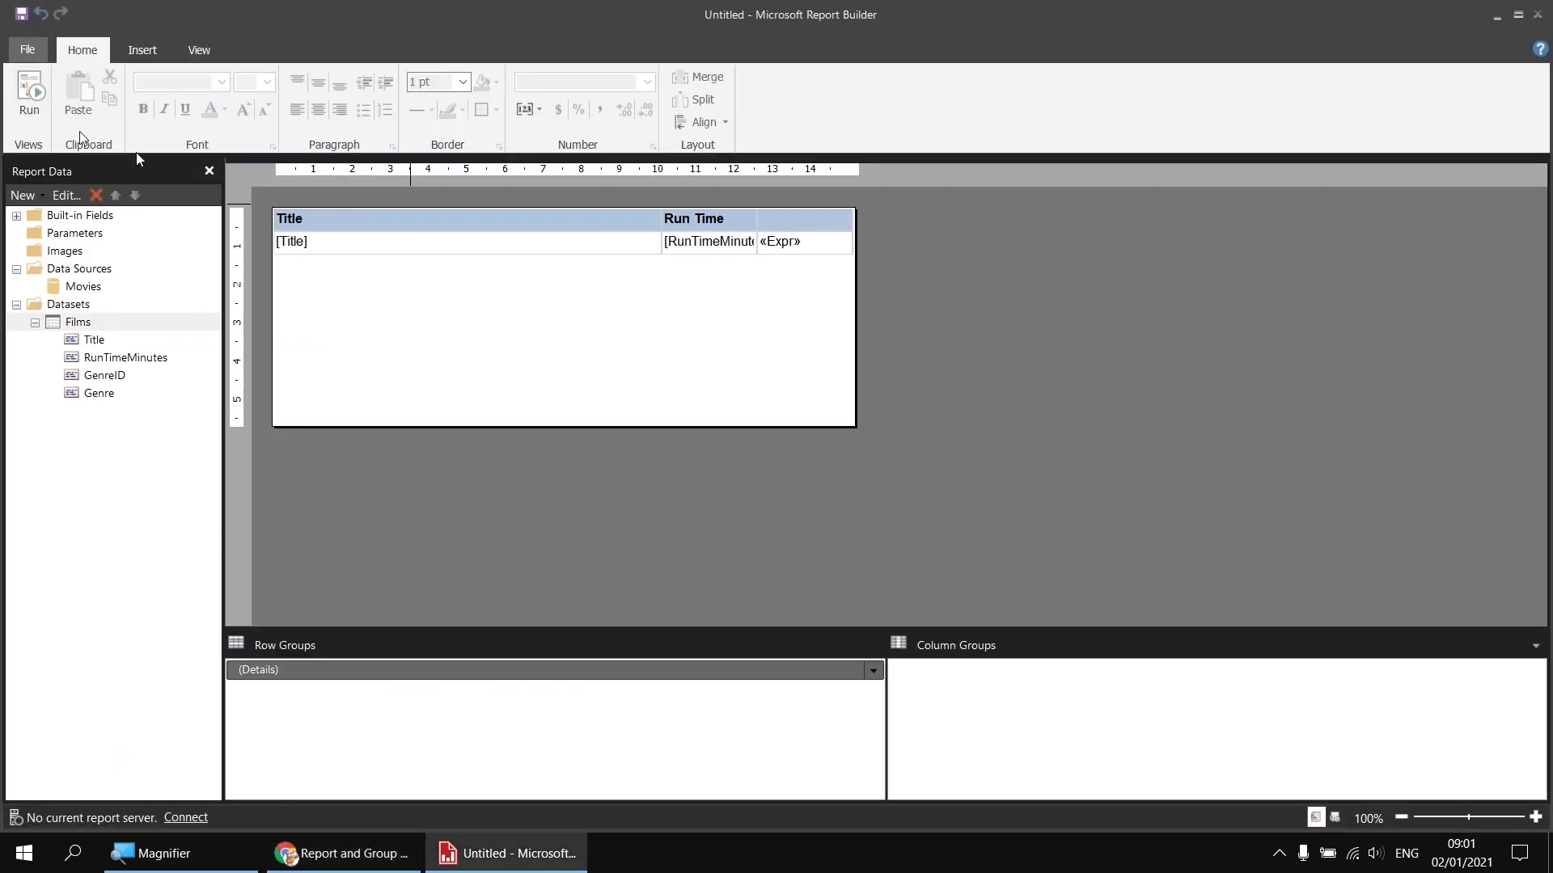
- Insert a row outside the group below the table's detail row
left_click(414, 248)
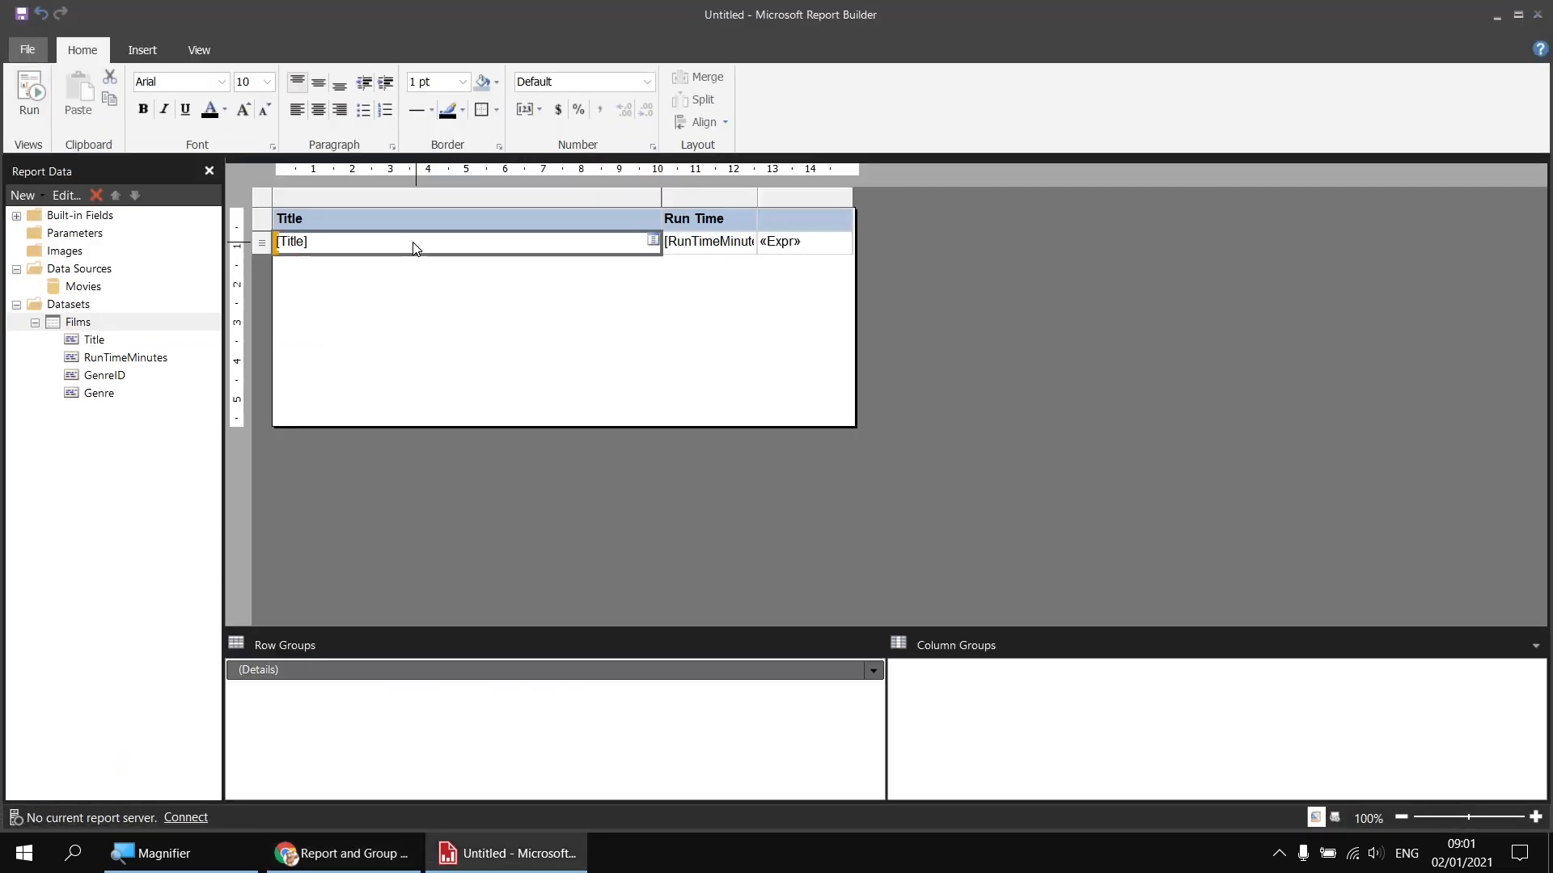
right_click(262, 244)
mouse_move(348, 258)
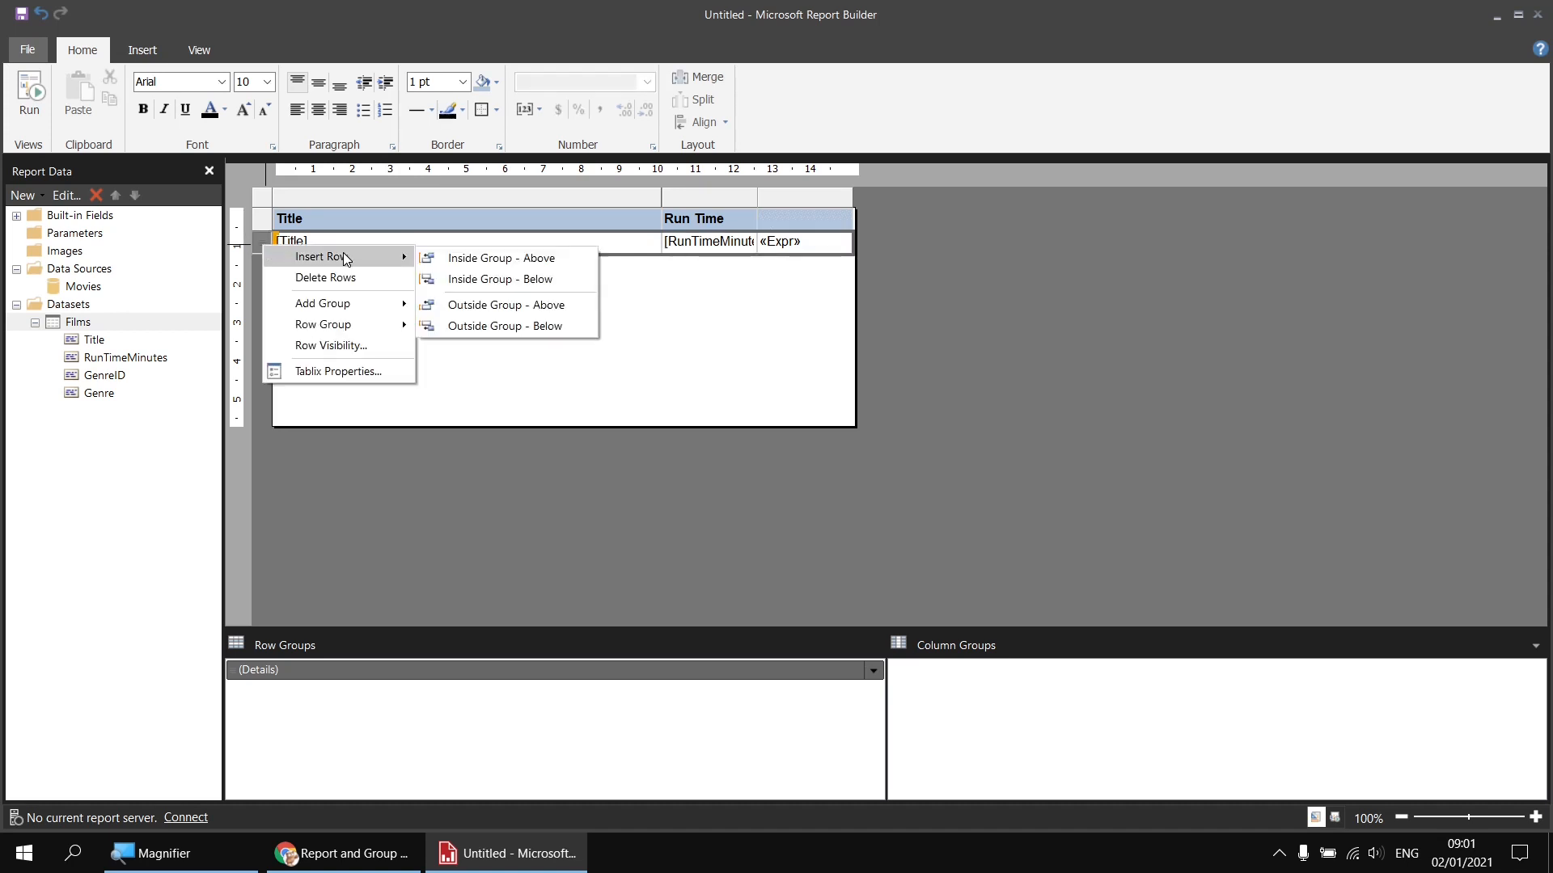
left_click(473, 327)
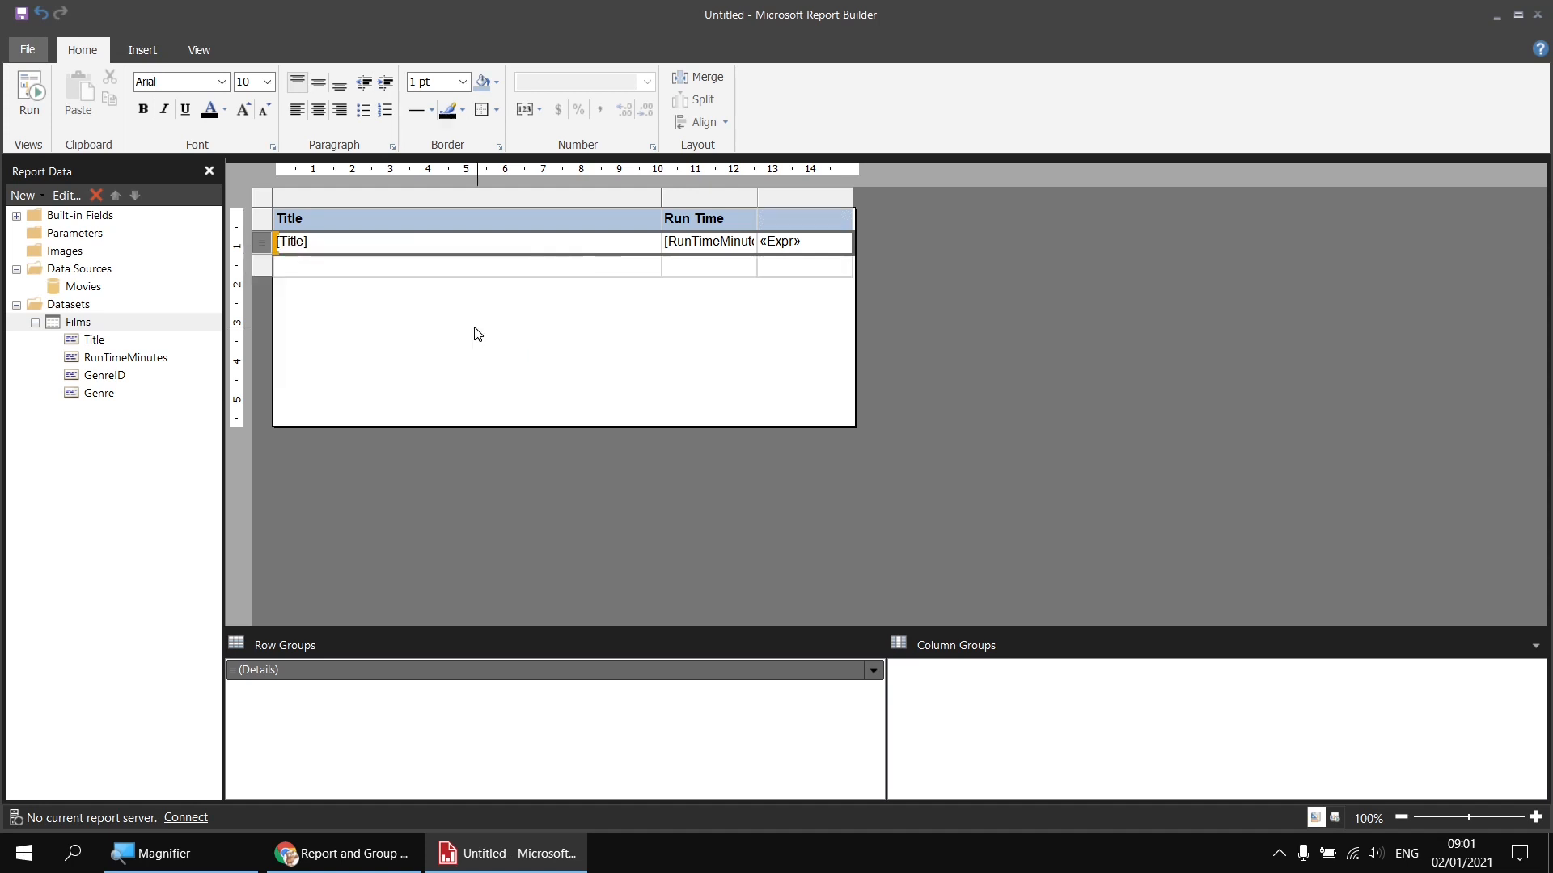
- Set the new row's Run Time cell to =Variables!rvAvgRunTime.Value and give it the Number format
mouse_move(702, 268)
right_click(702, 274)
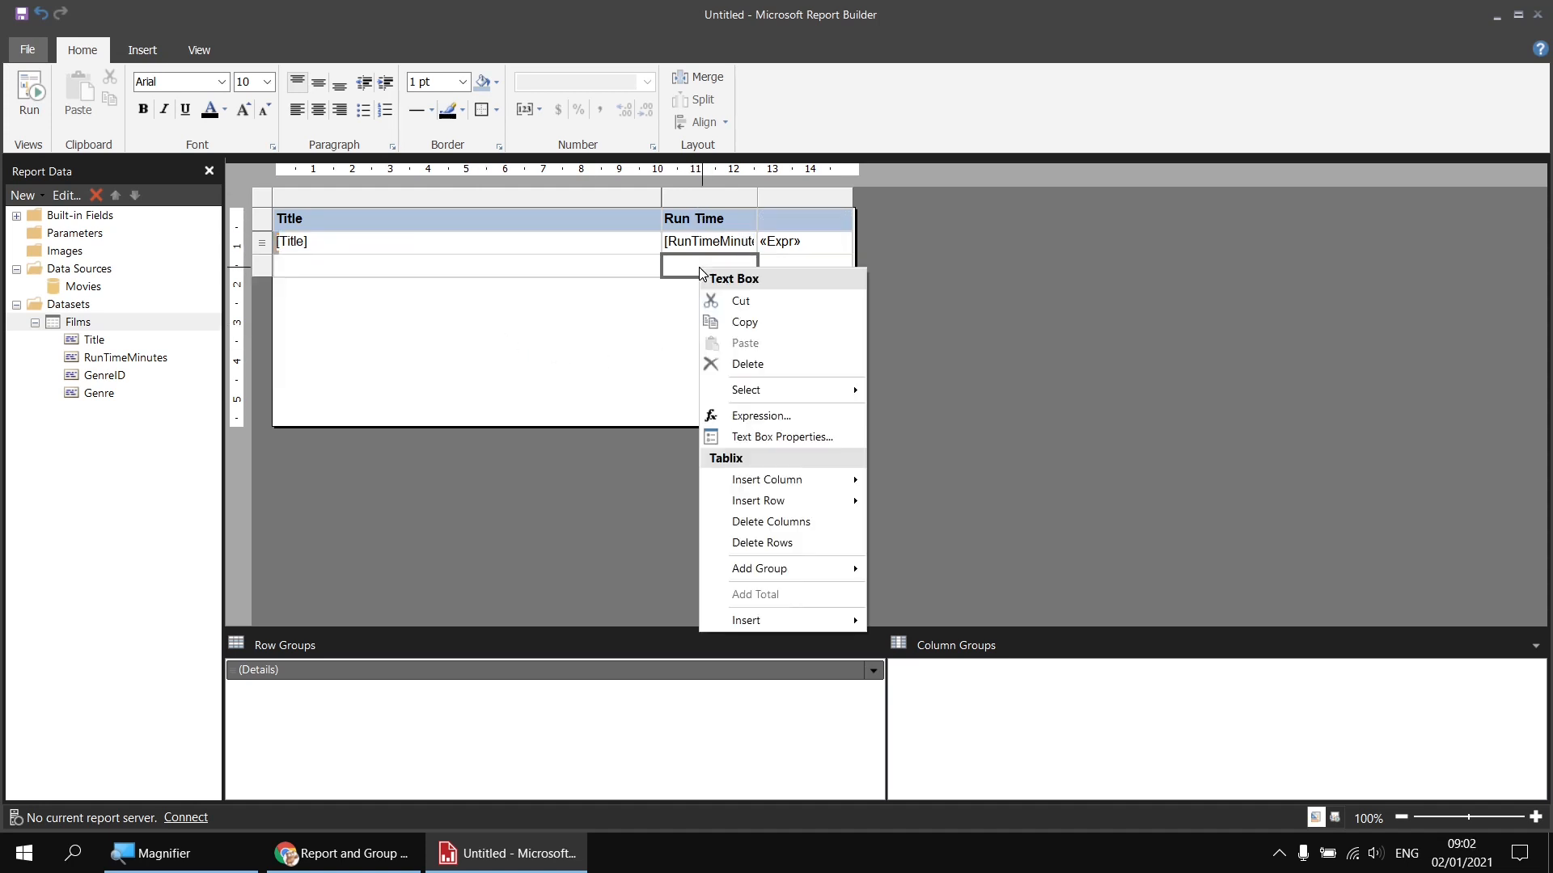
left_click(752, 418)
left_click(500, 481)
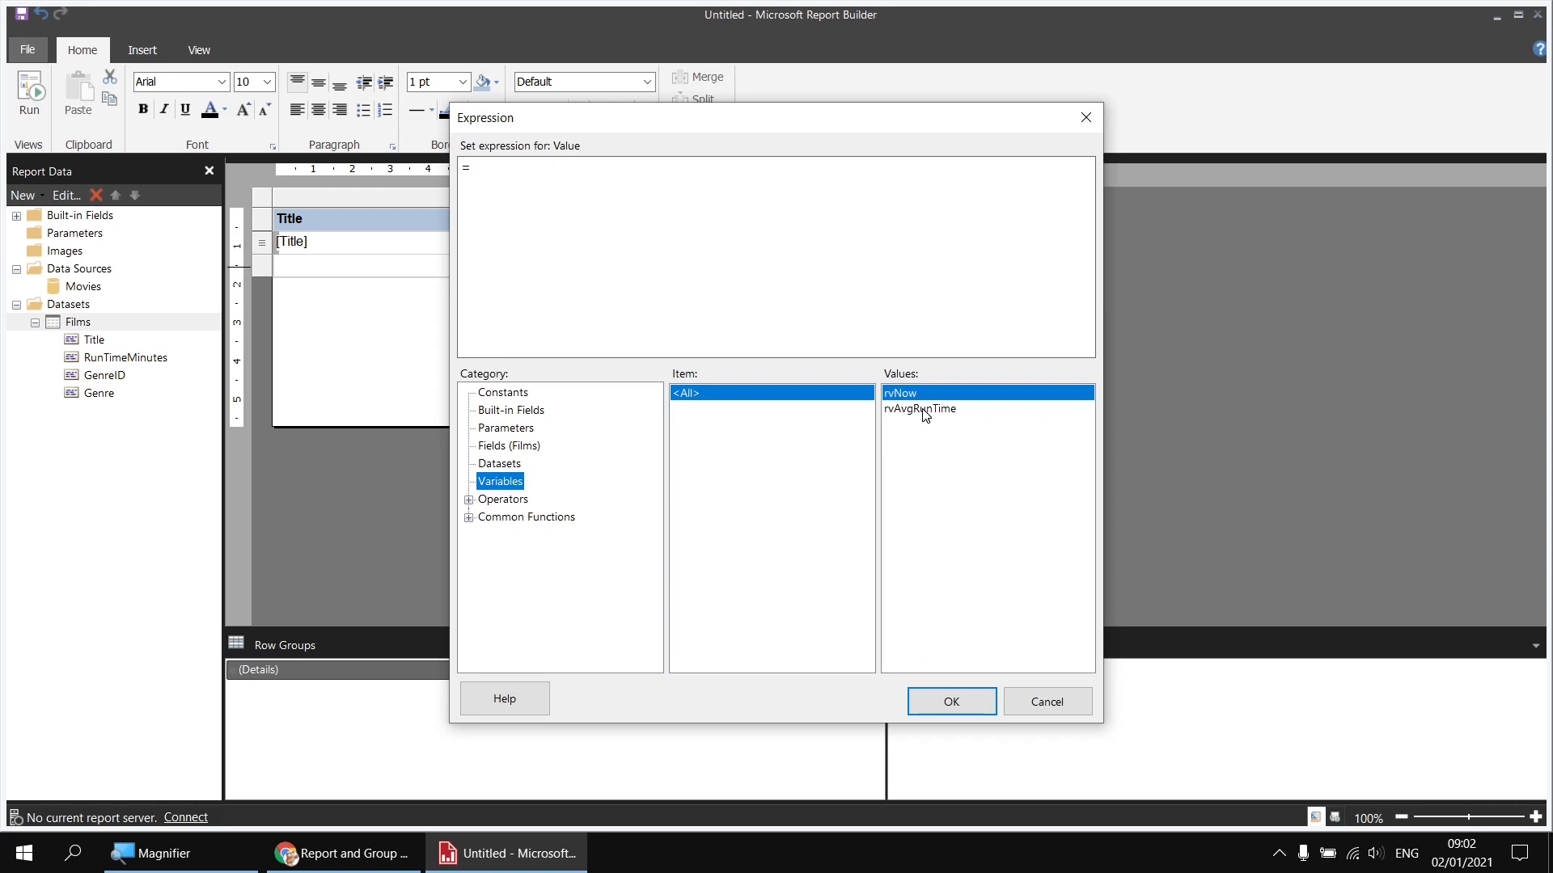
double_click(925, 410)
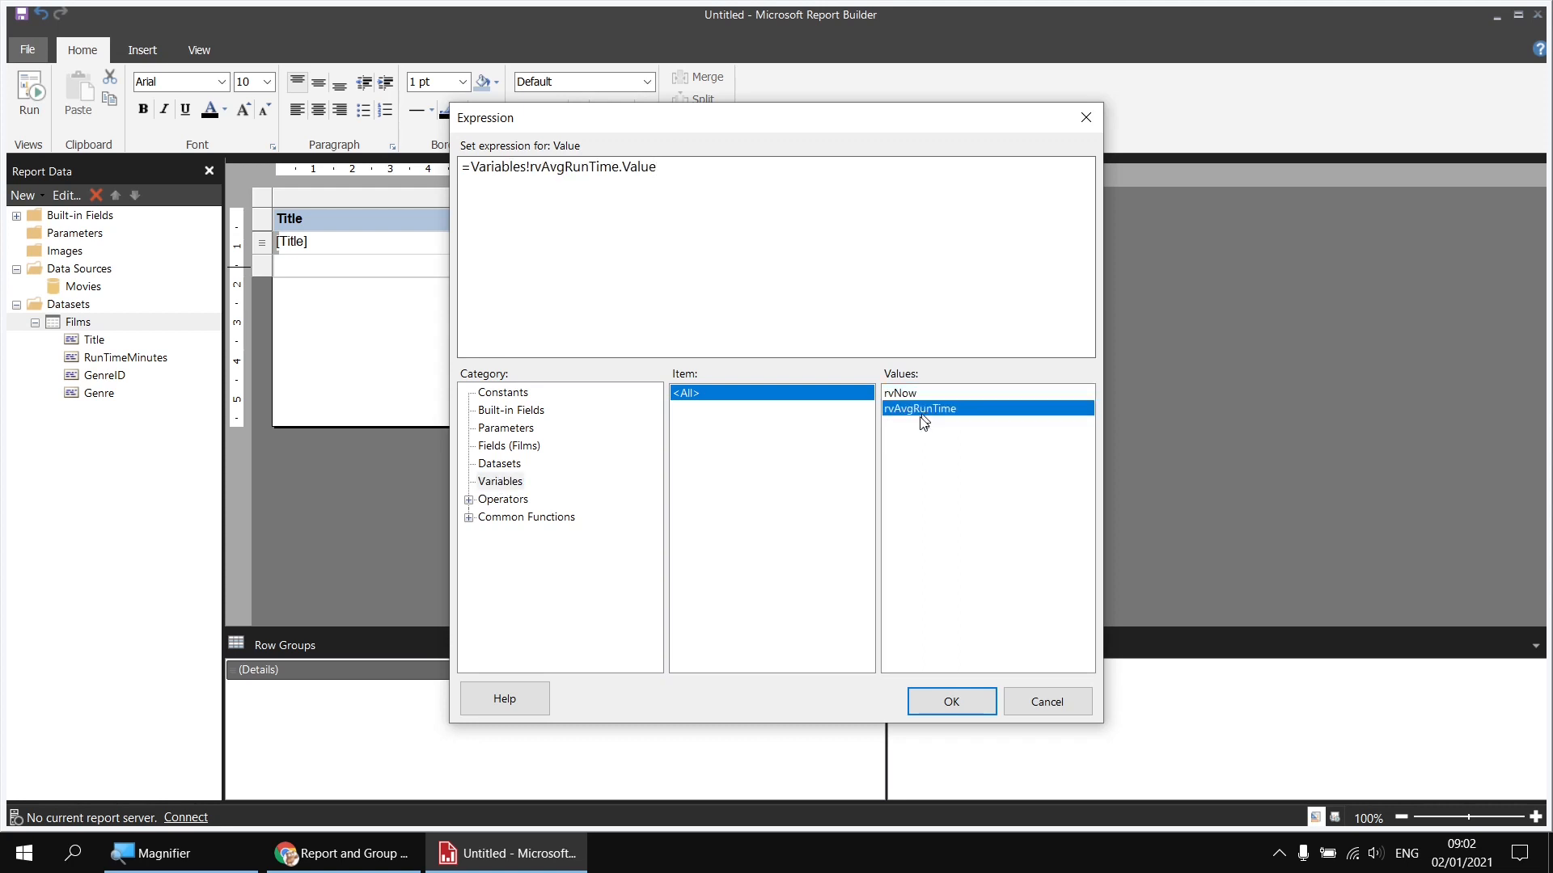
left_click(954, 694)
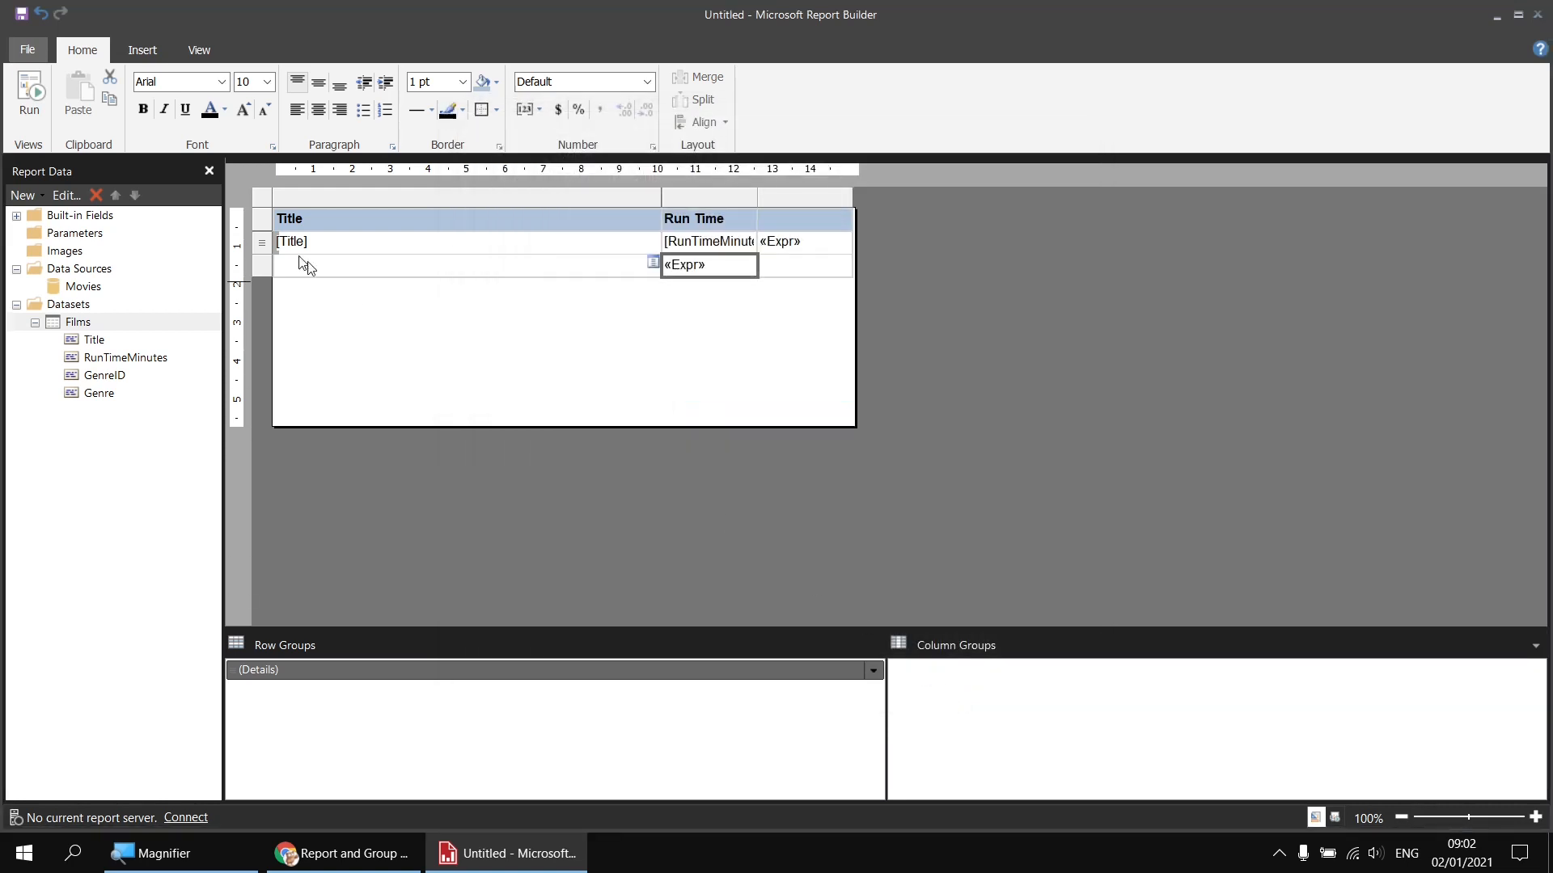
left_click(646, 82)
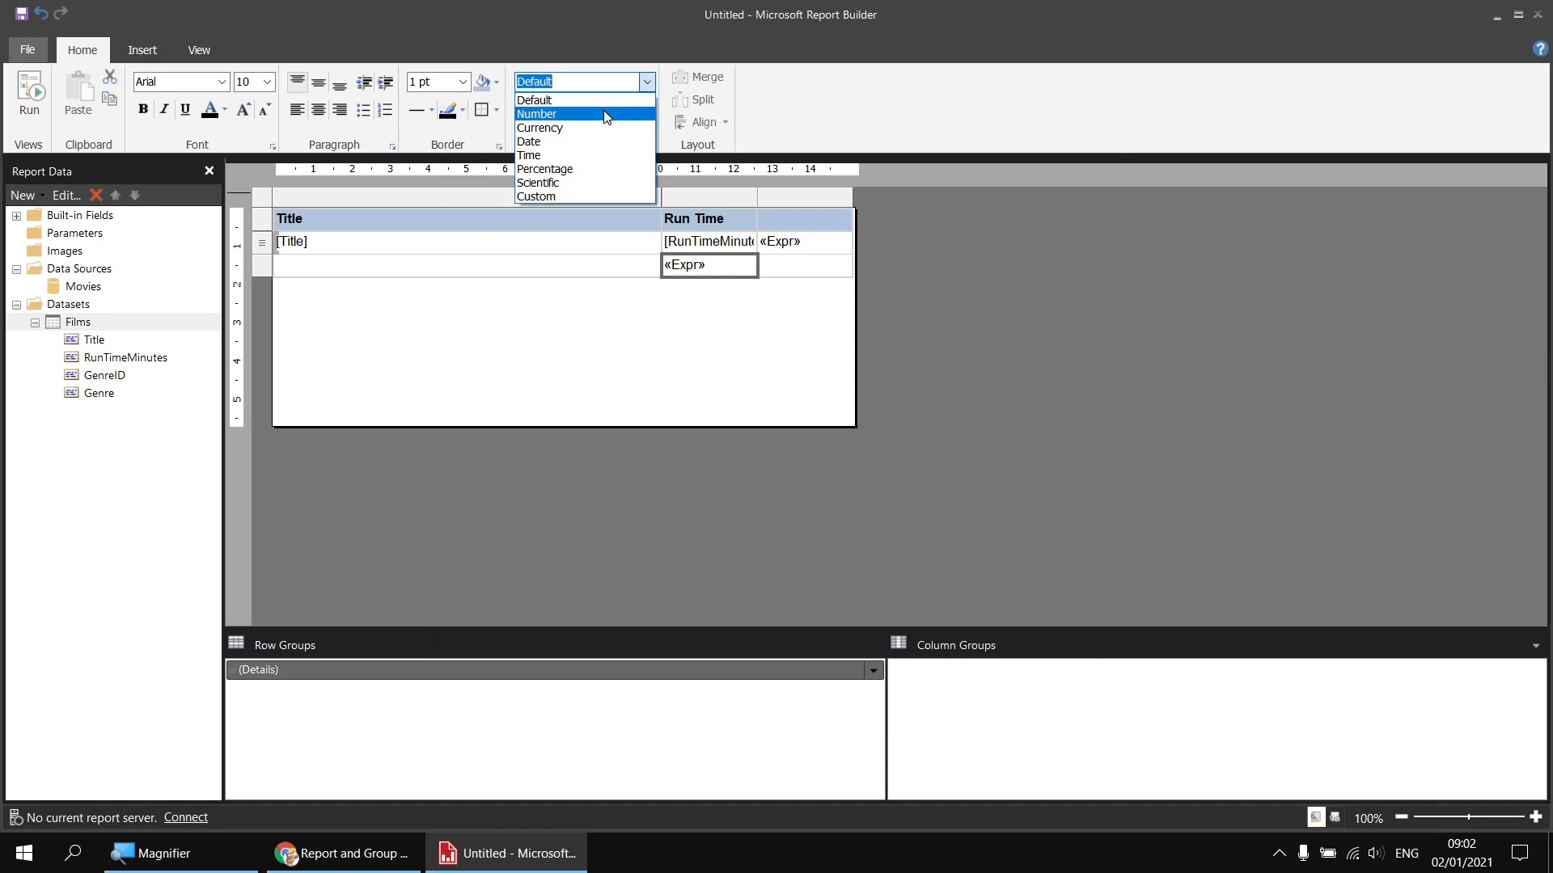
left_click(606, 114)
- Enter the label "Average Run Time for All Films" in the new row's Title column
left_click(554, 275)
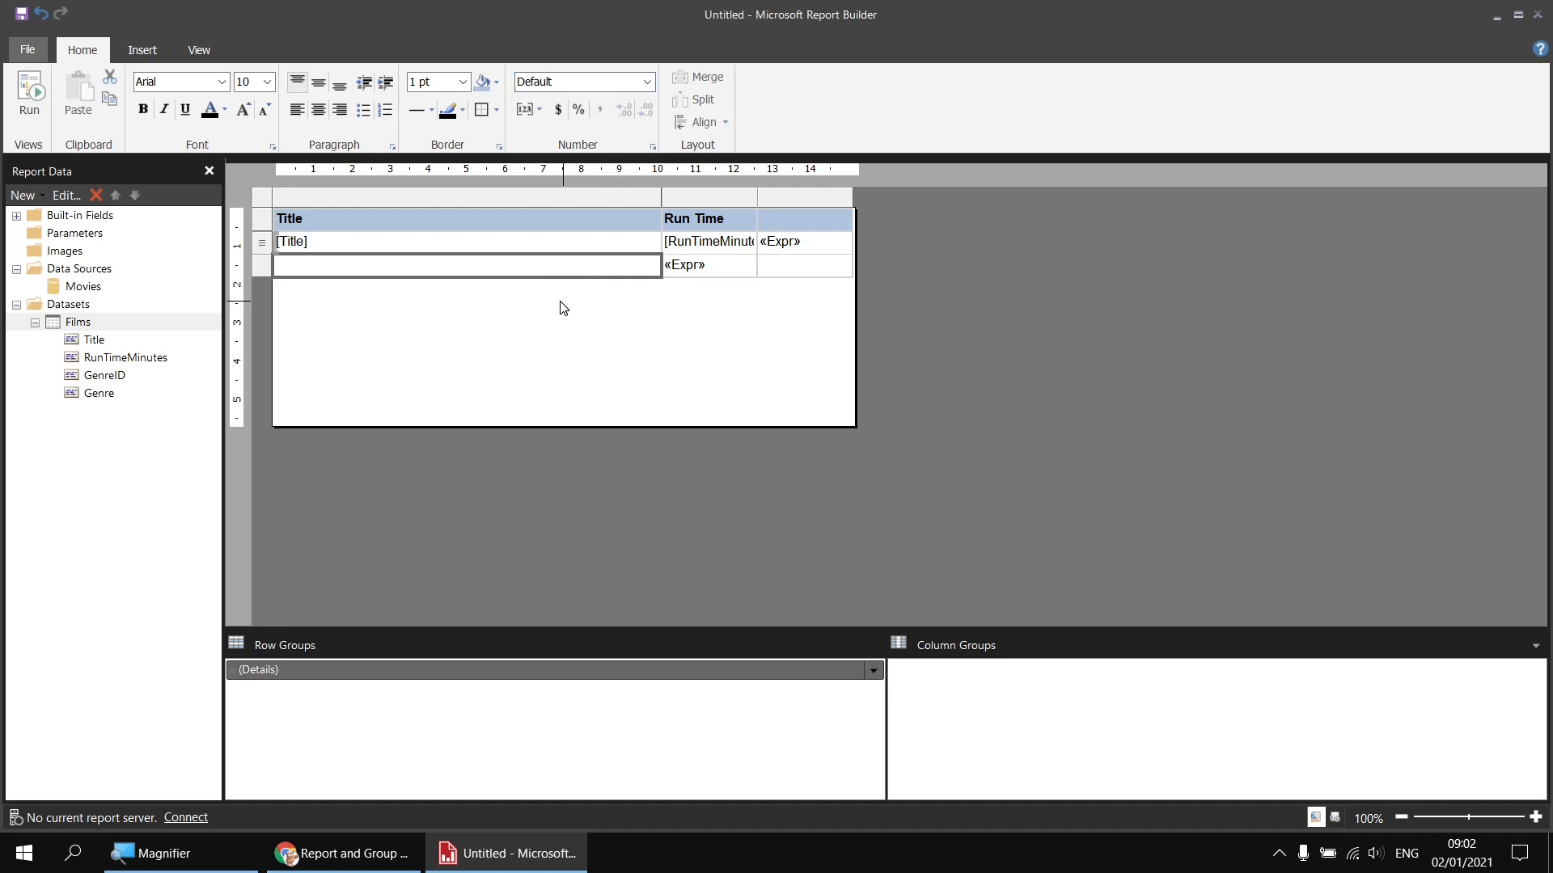
type("Averge")
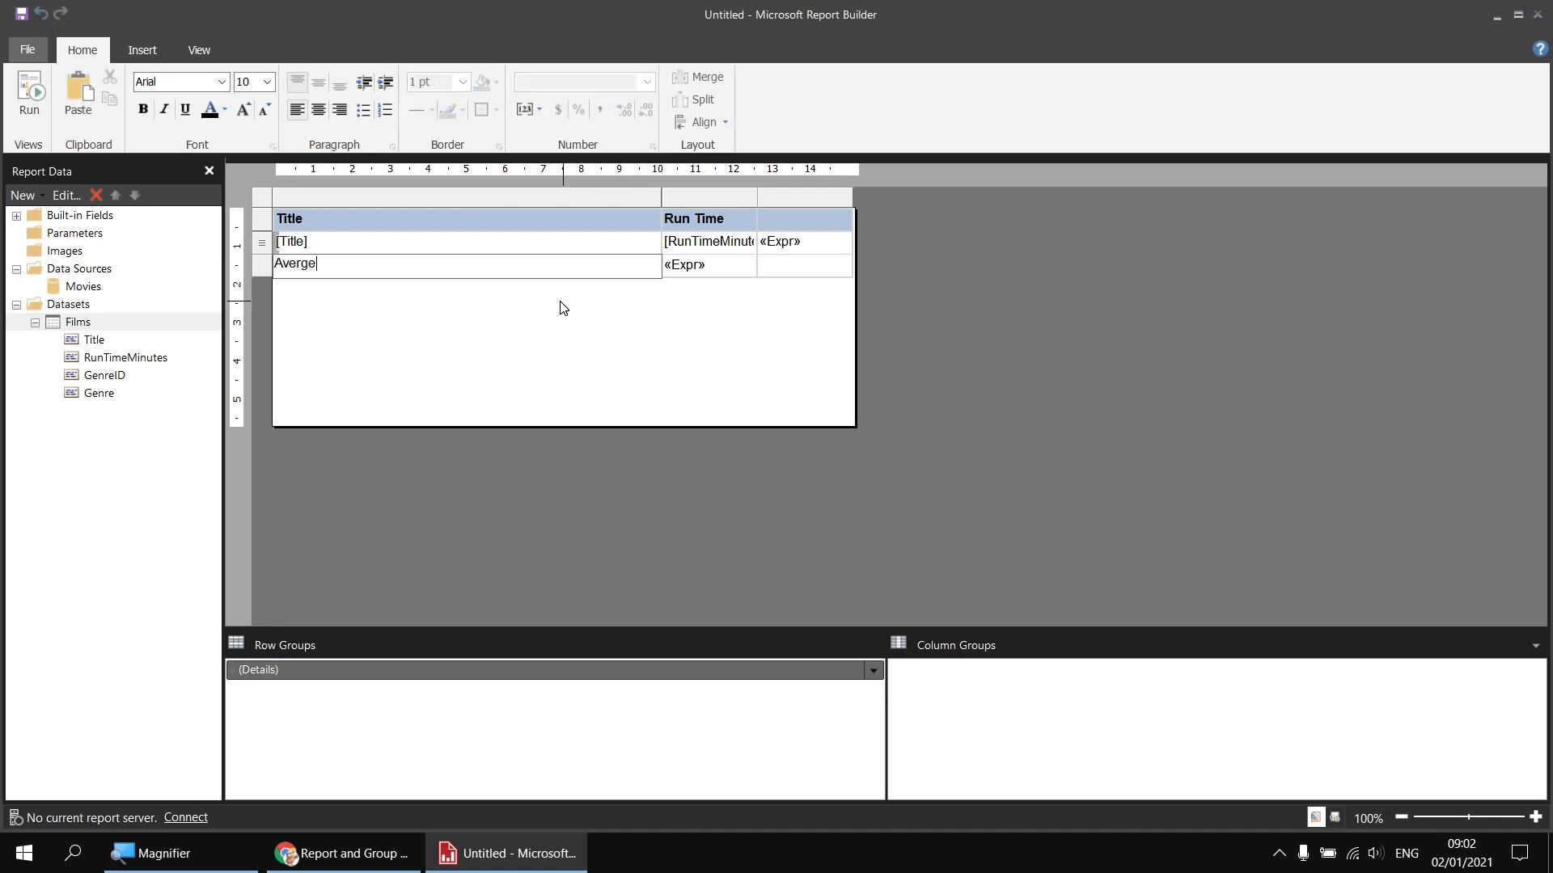
key("BackSpace")
type("Run Time for All Films")
left_click(564, 303)
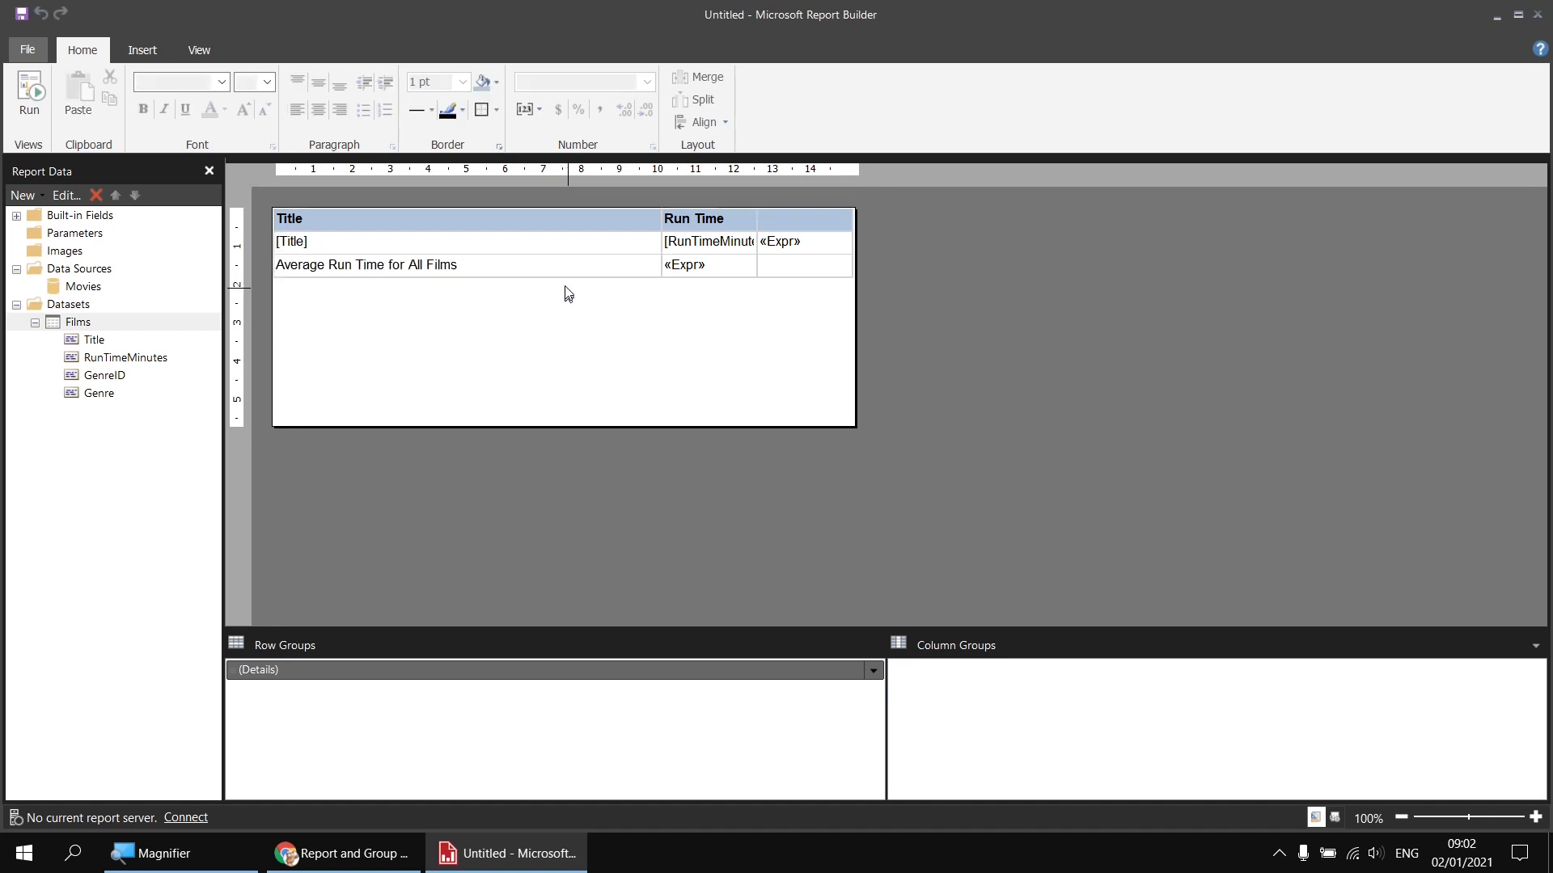
- Right-align the average label, fill its cell with the header's blue, and make the label and average value bold
left_click(569, 274)
left_click(343, 114)
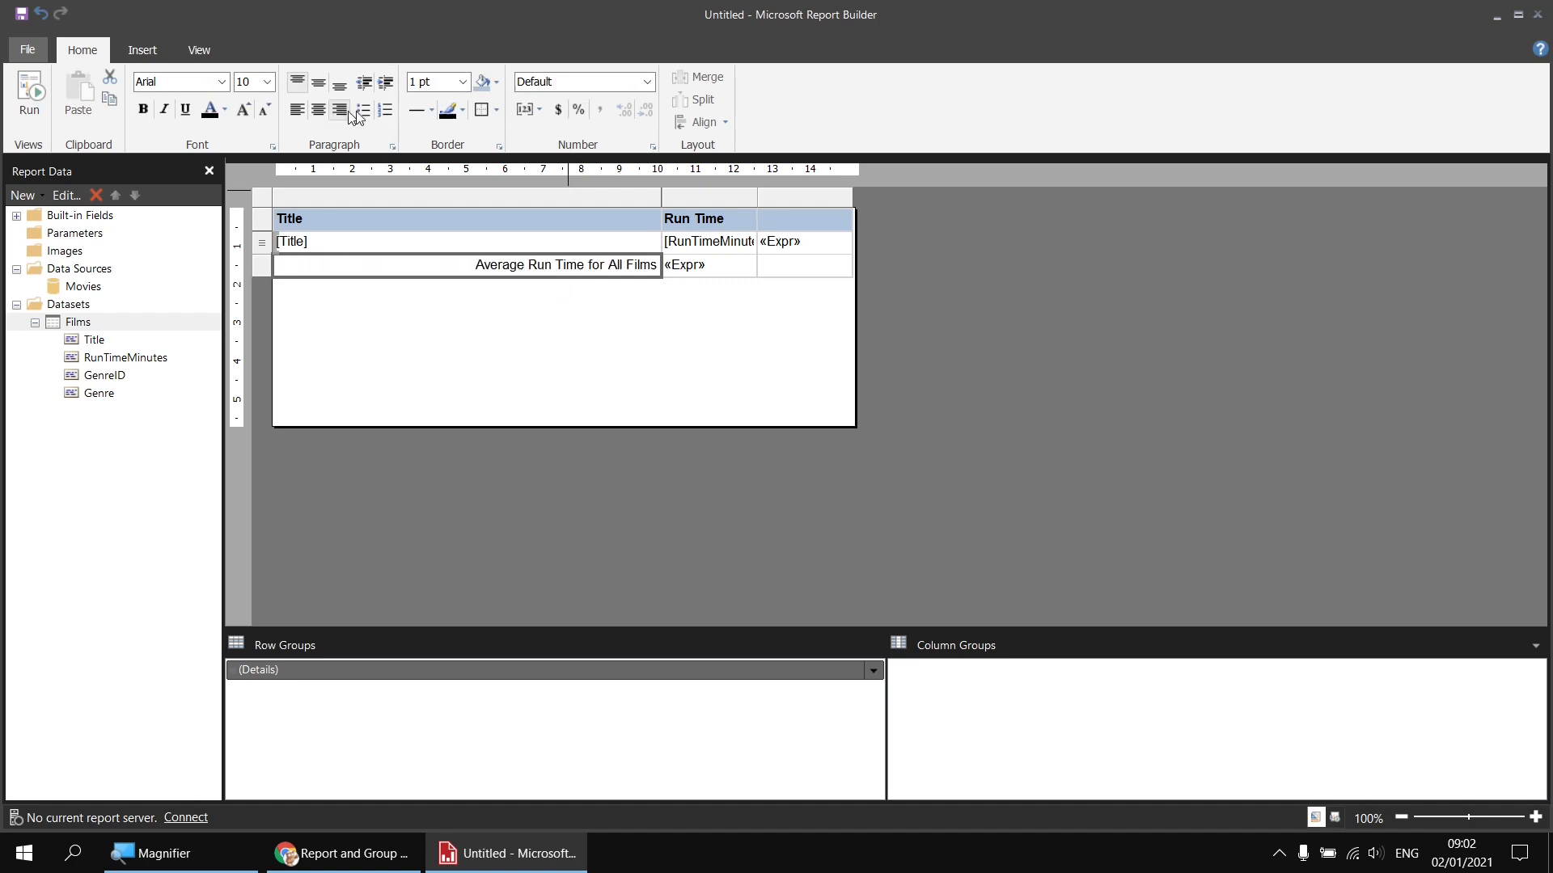
left_click(482, 81)
left_click_drag(711, 274, 630, 273)
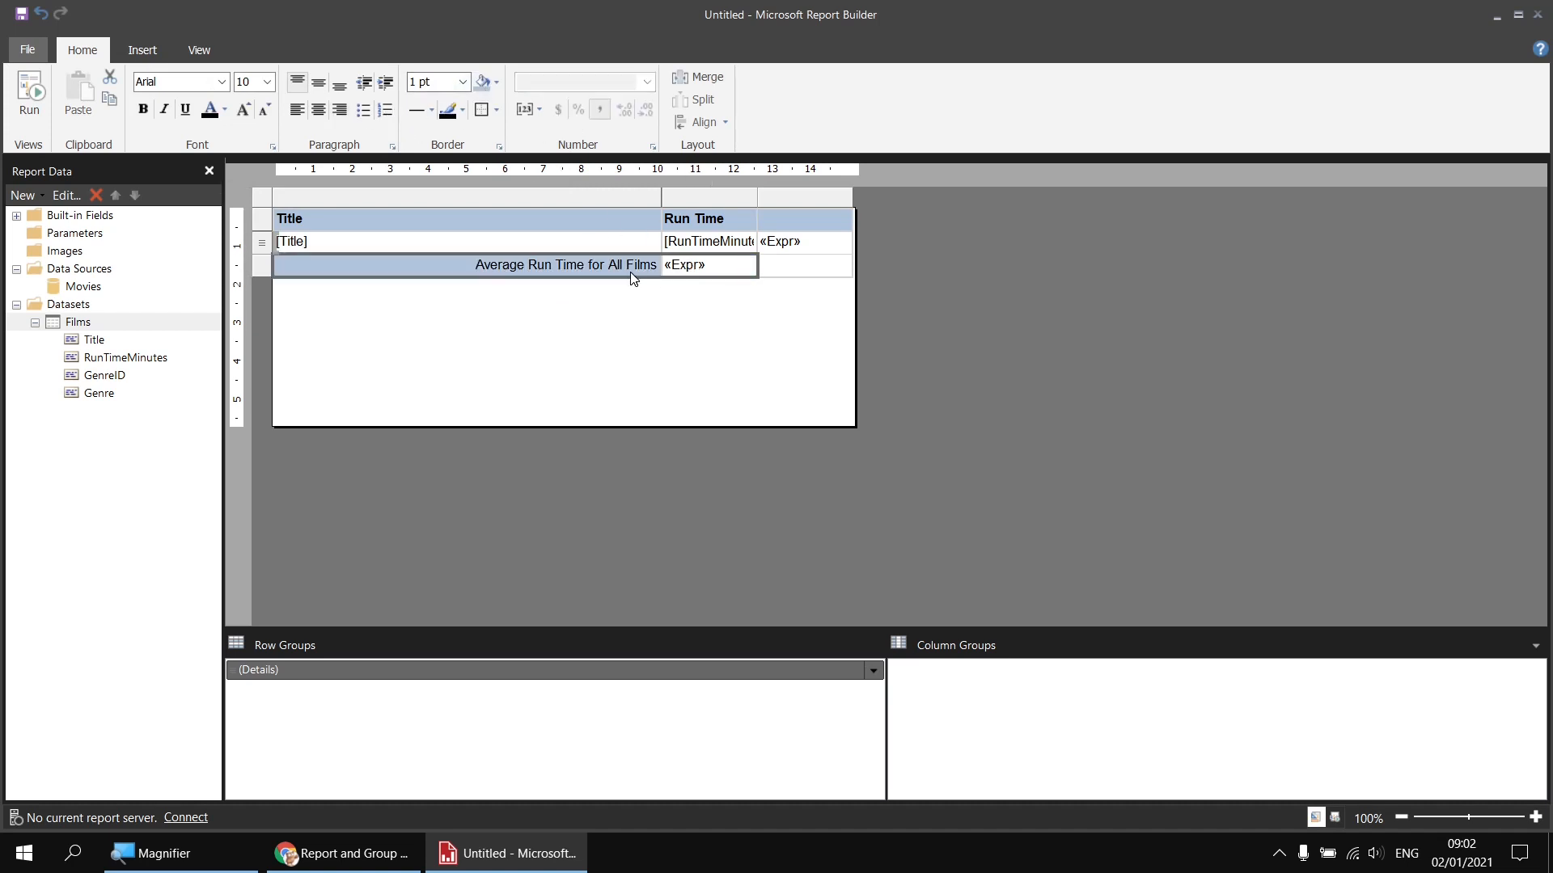
left_click(142, 109)
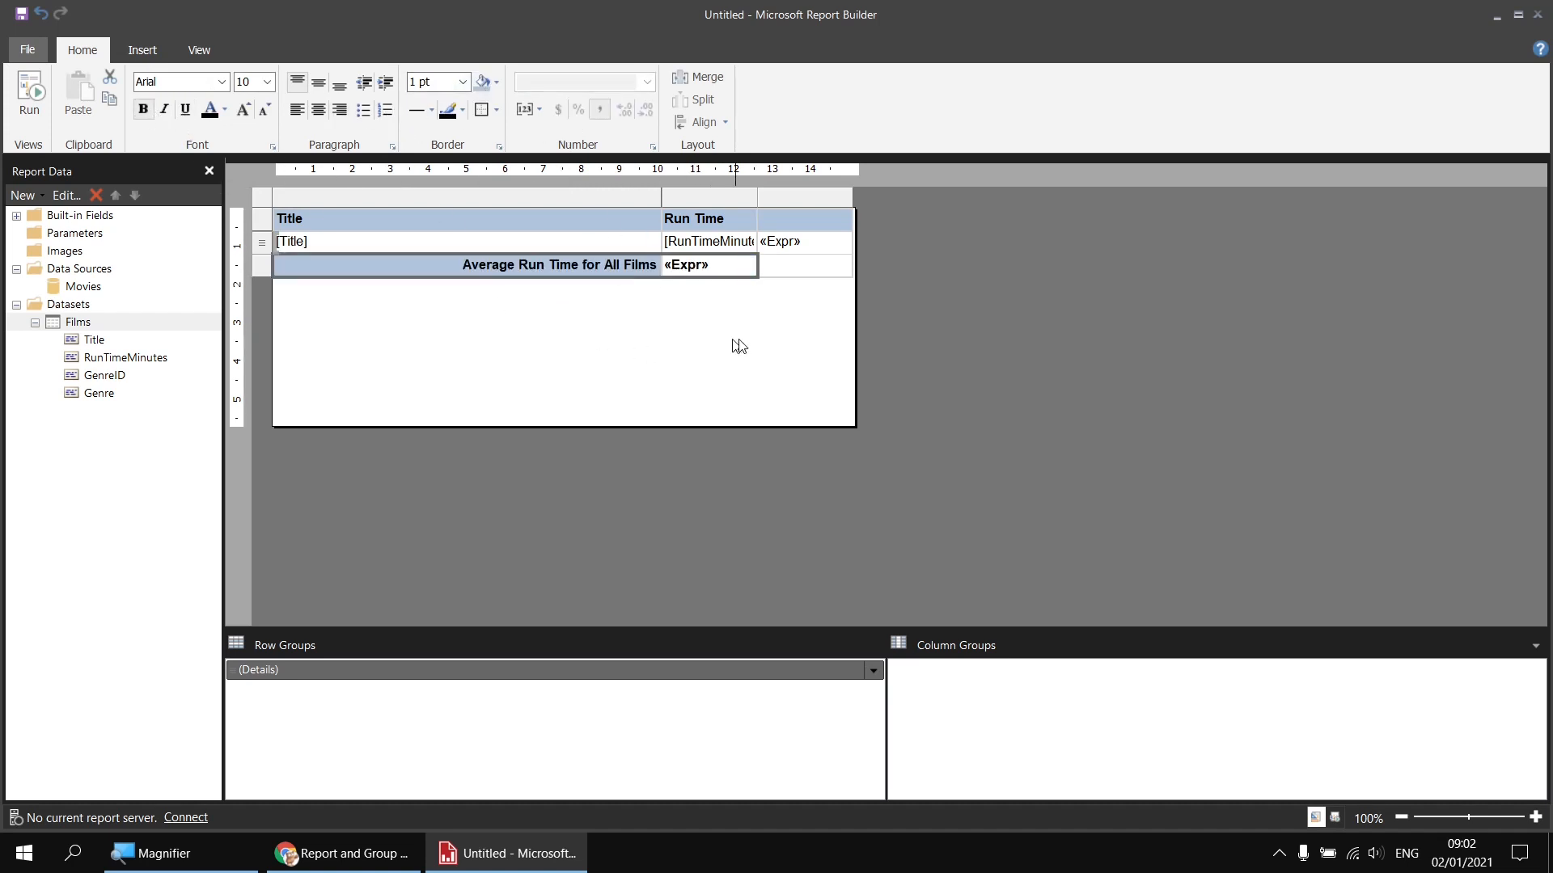
- Check the third column's header wording in the finished report in Chrome, and return to Report Builder
left_click(803, 221)
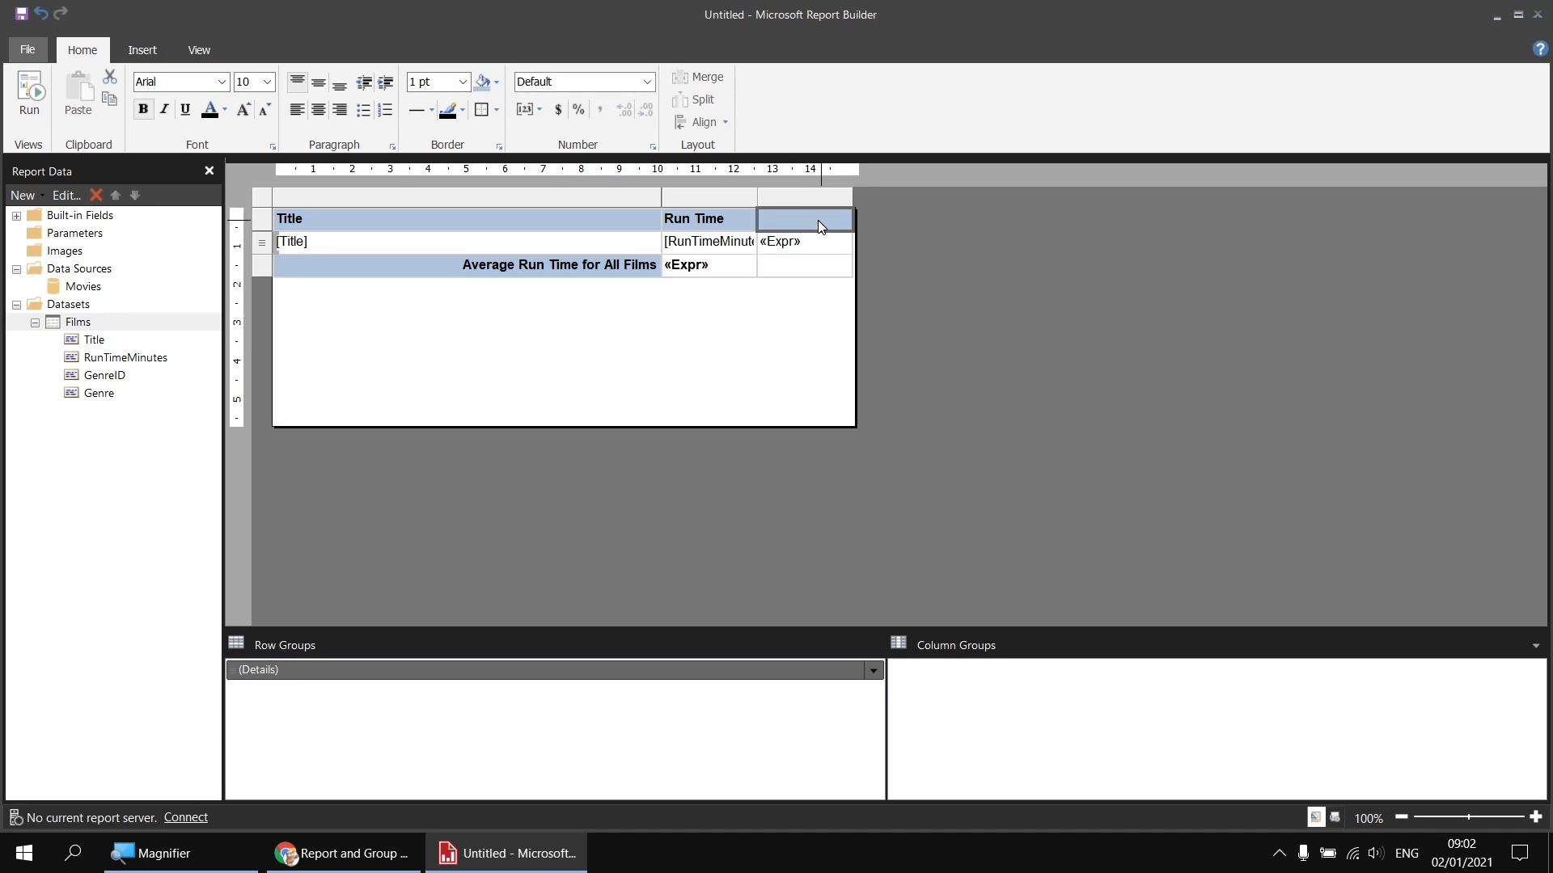
left_click(377, 853)
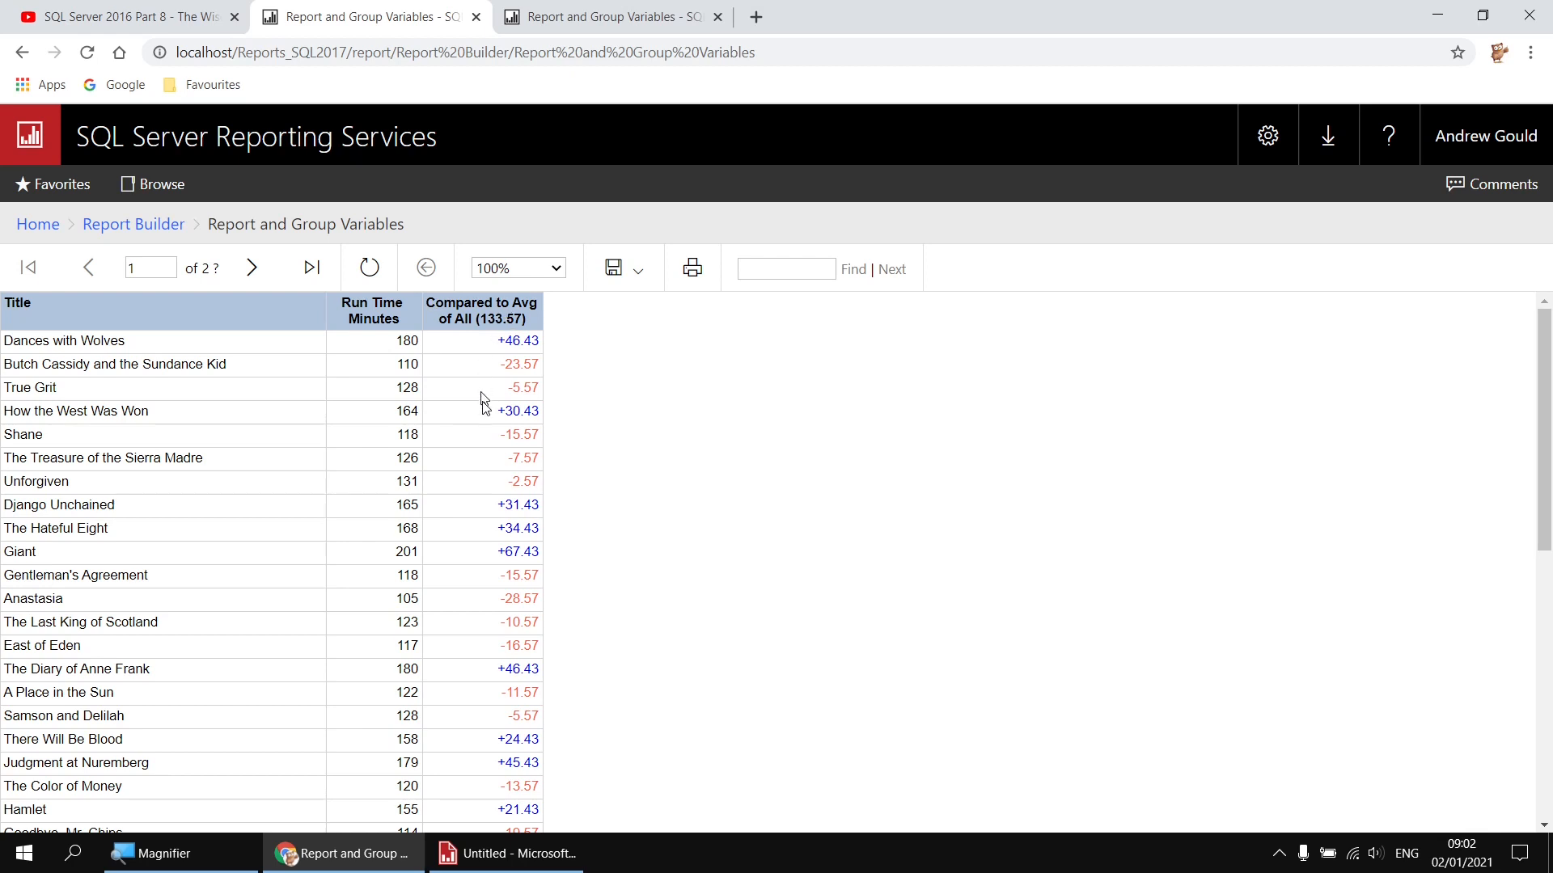
left_click(506, 853)
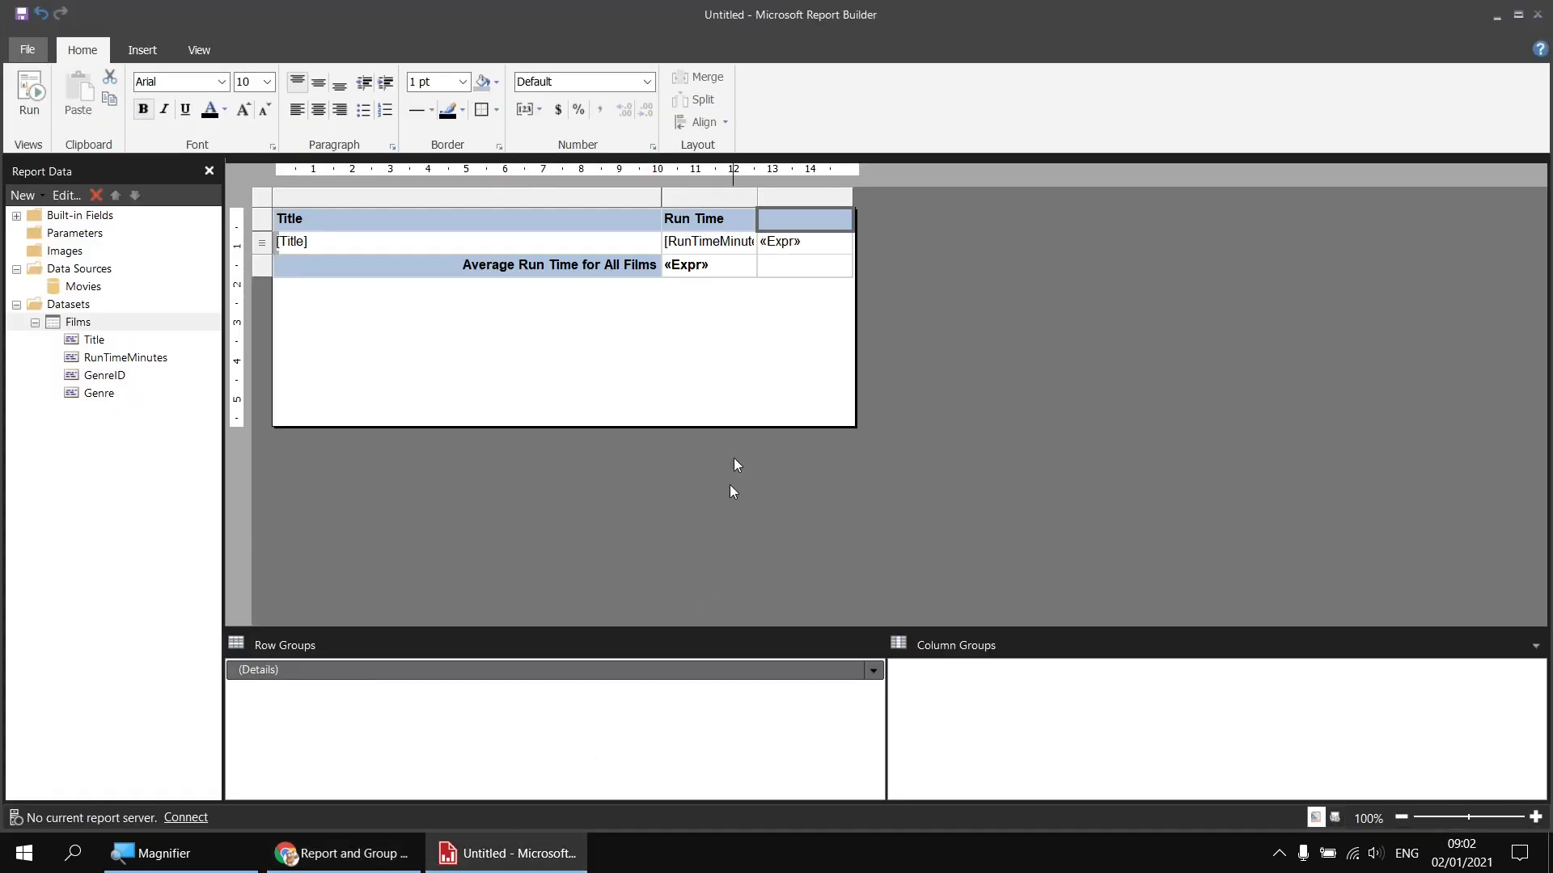
- Start an expression in the third column's blank header cell: ="Compared to Avg of All (" & Variables!rvAvgRunTime.Value
right_click(804, 217)
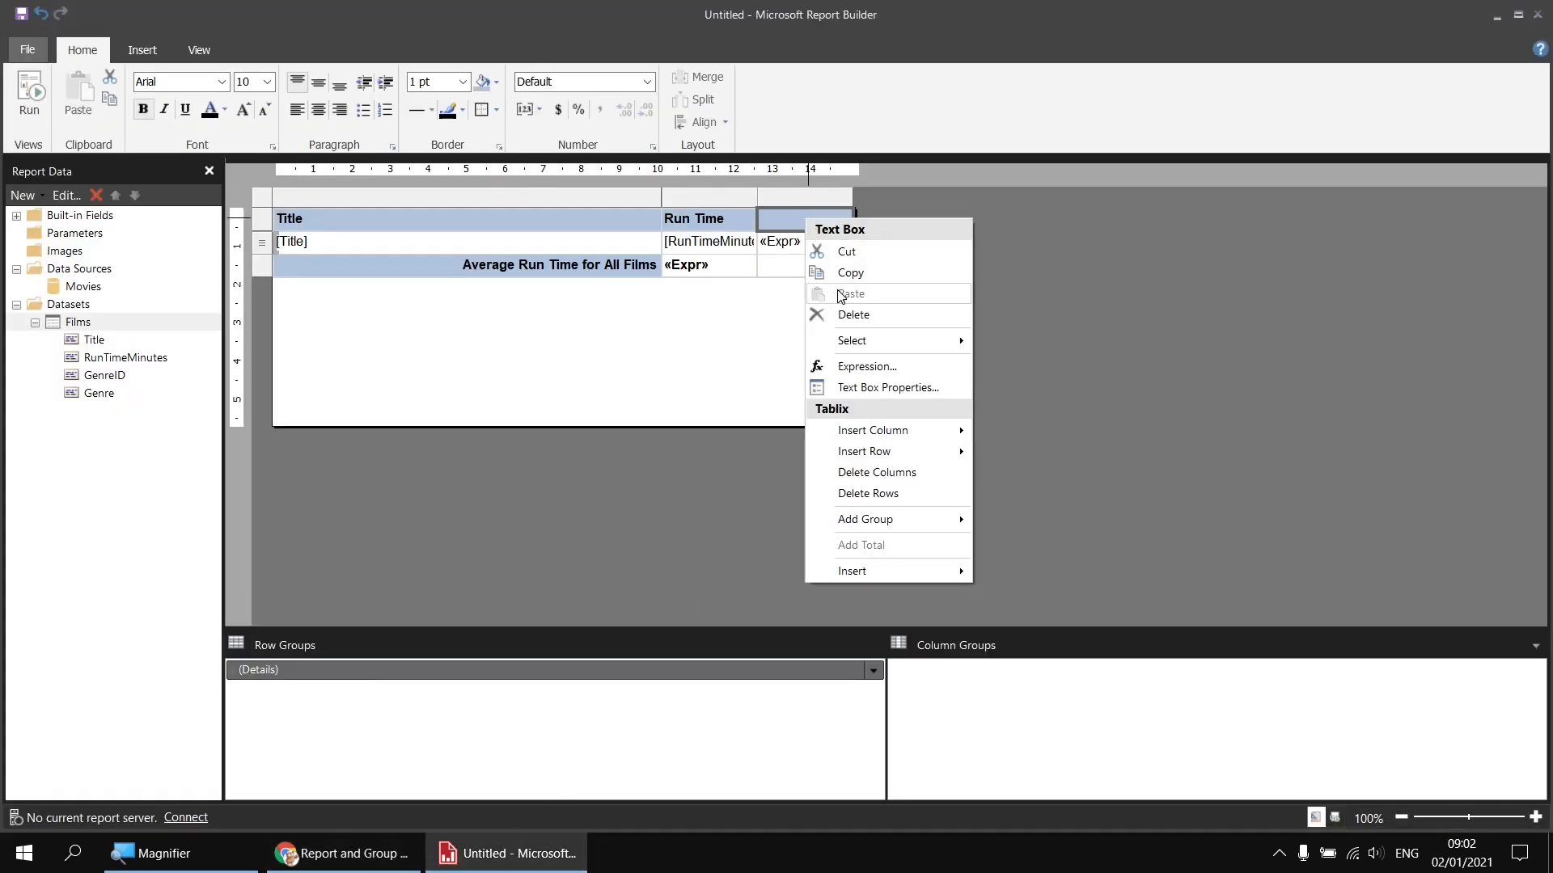
left_click(872, 369)
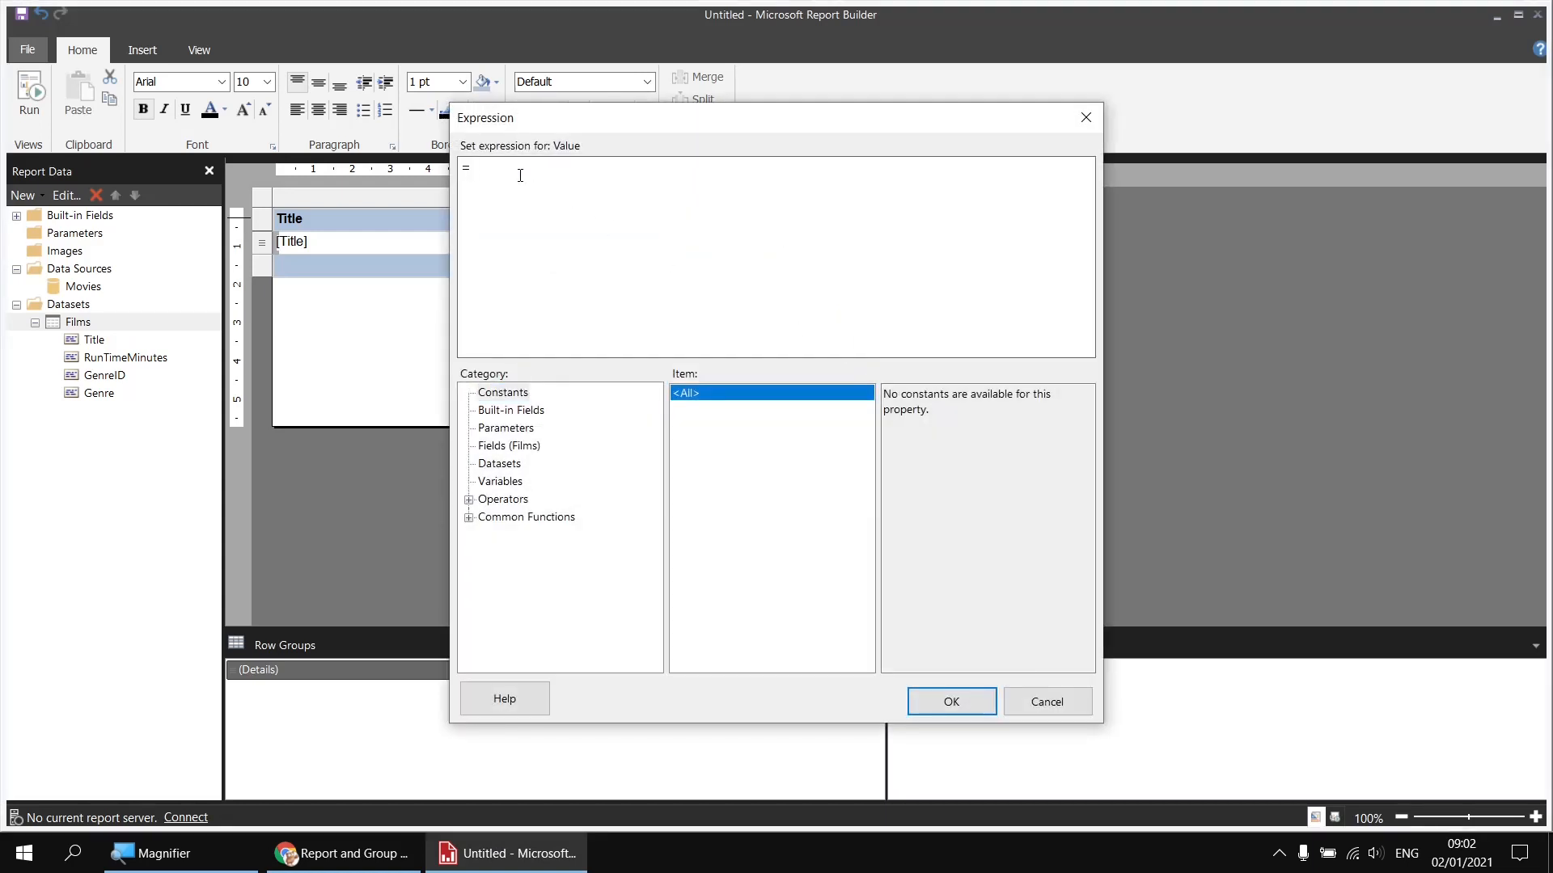
type("\"Compared to Avg of All (")
type("&")
left_click(500, 482)
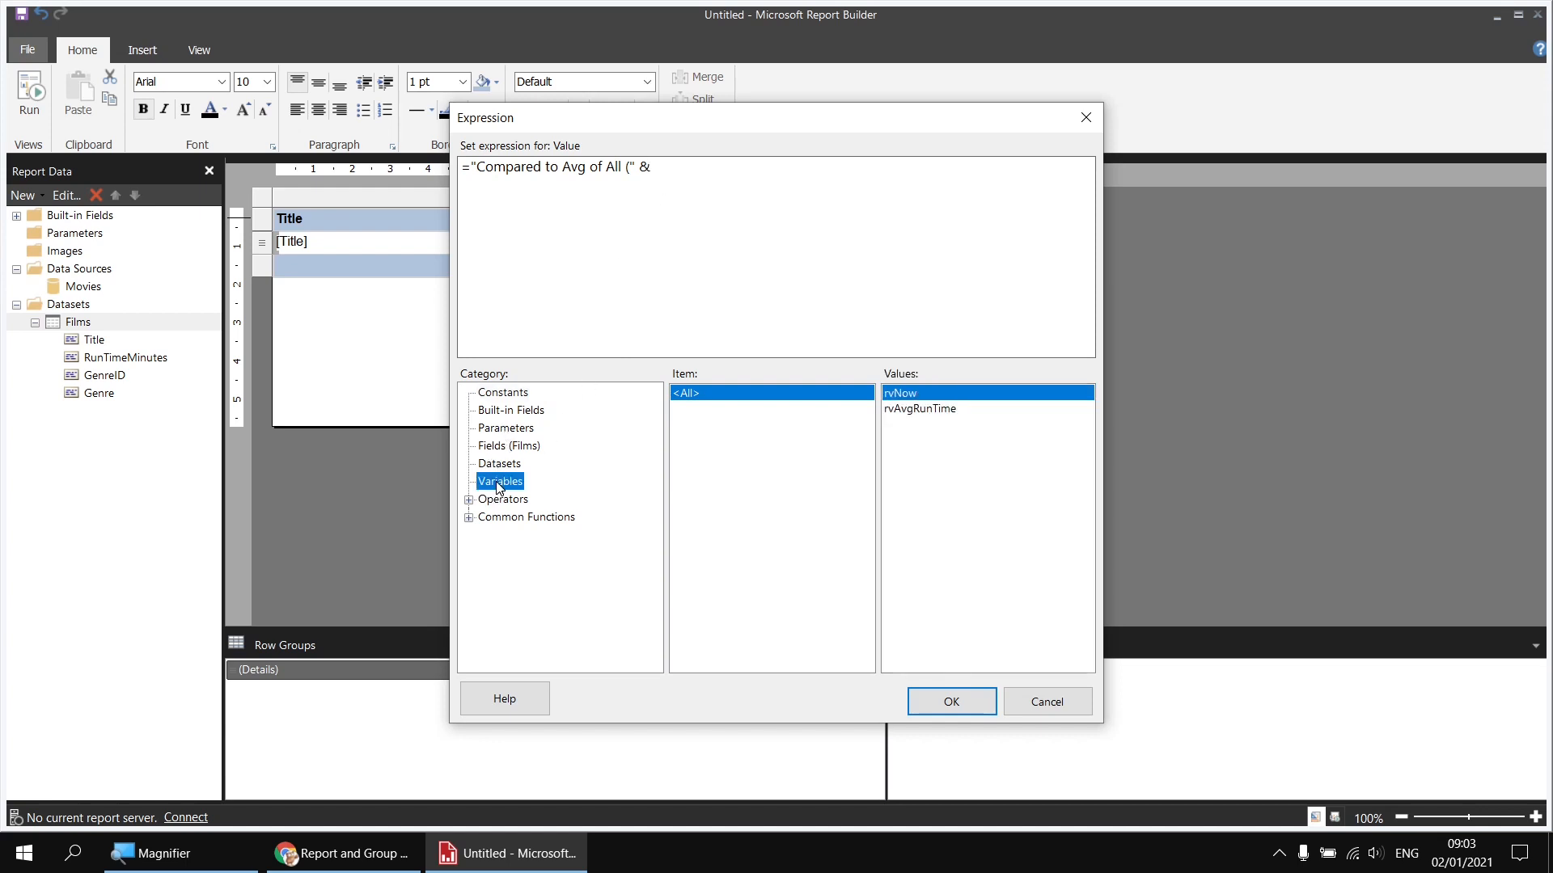
double_click(918, 410)
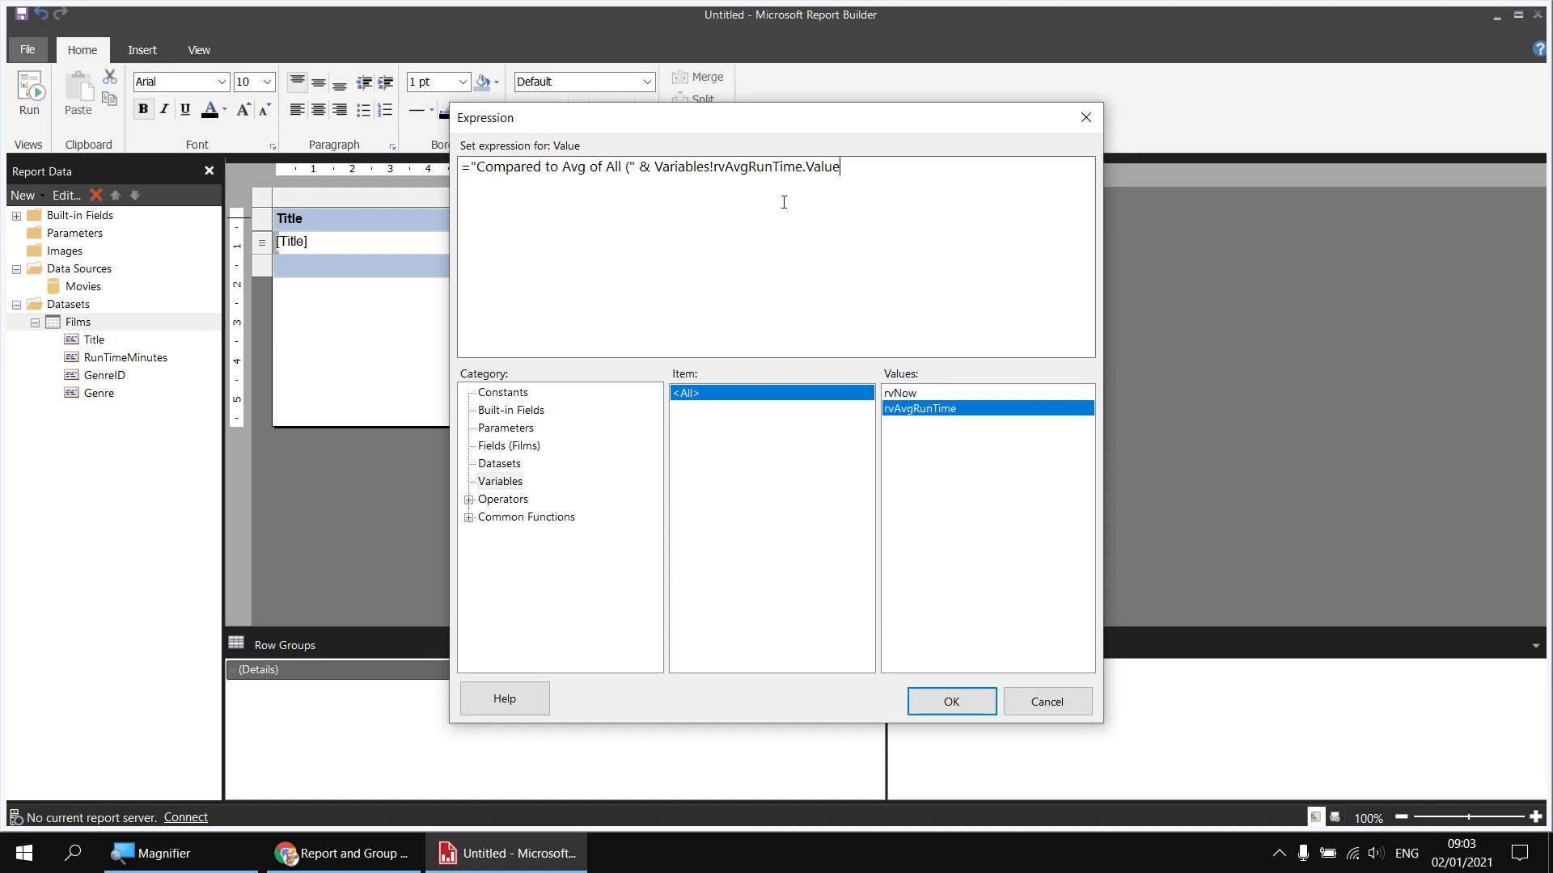
- Insert Format( in front of the rvAvgRunTime variable reference in the header expression
left_click(655, 170)
type("Format")
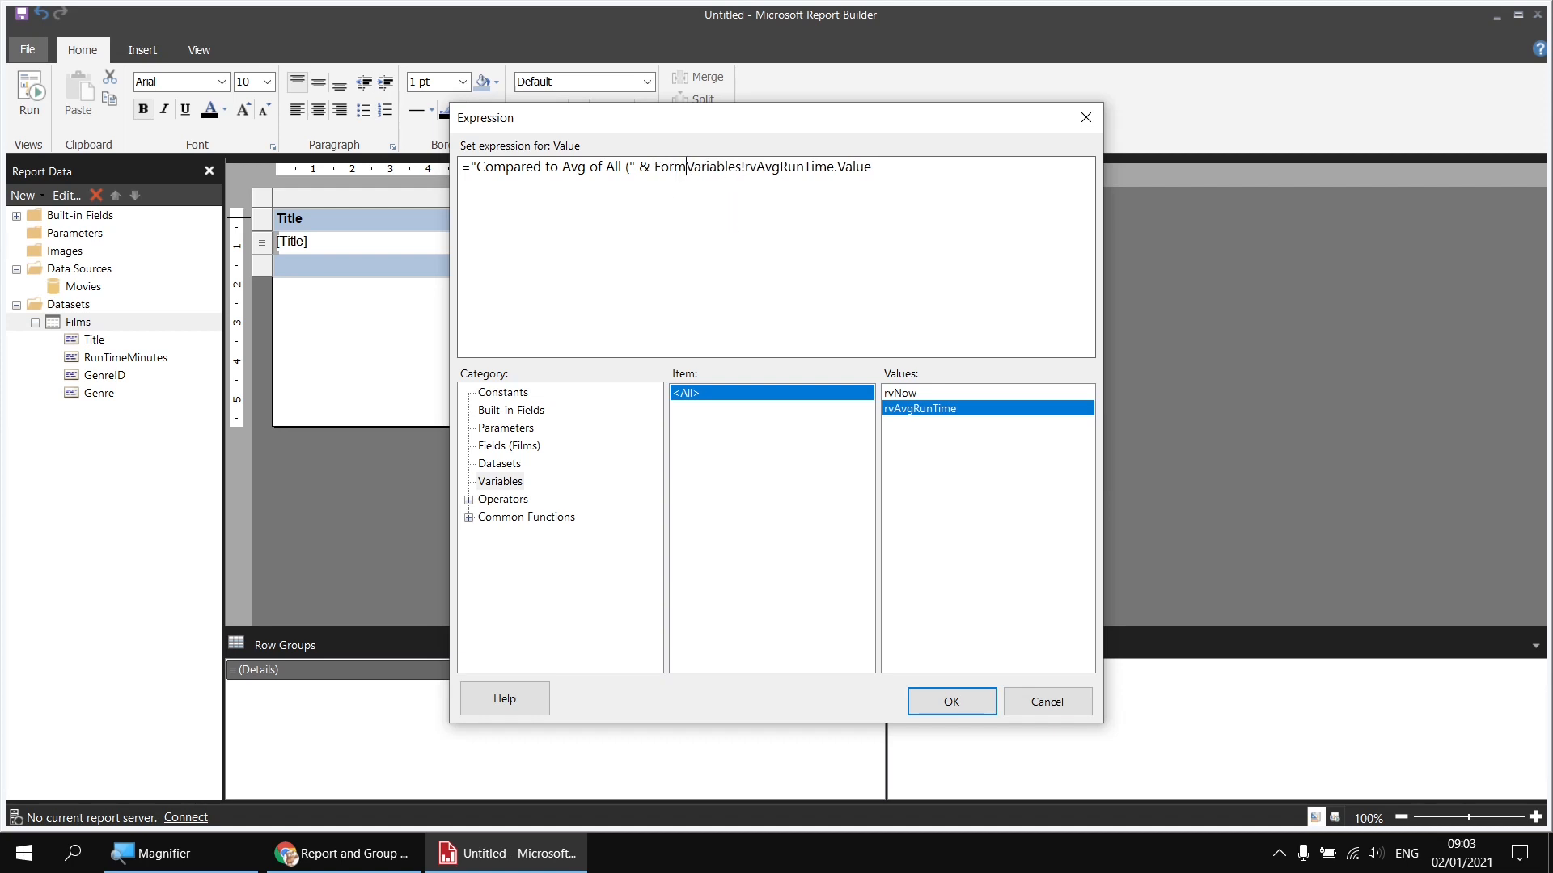
type("(")
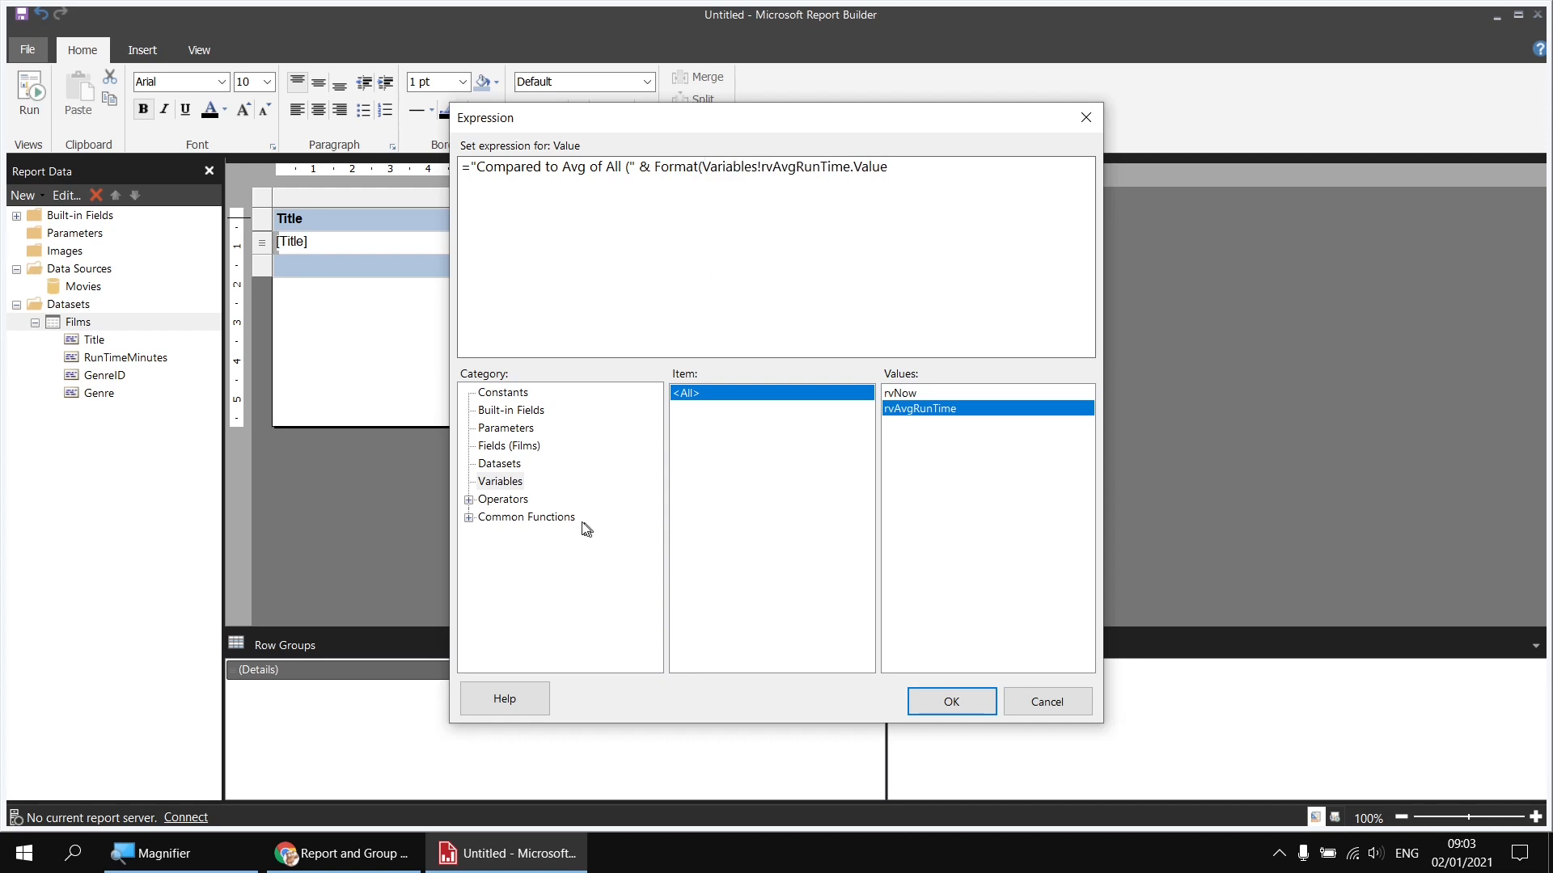
- Browse the common text functions from Format to FormatNumber and examine the description and example for Format
left_click(469, 518)
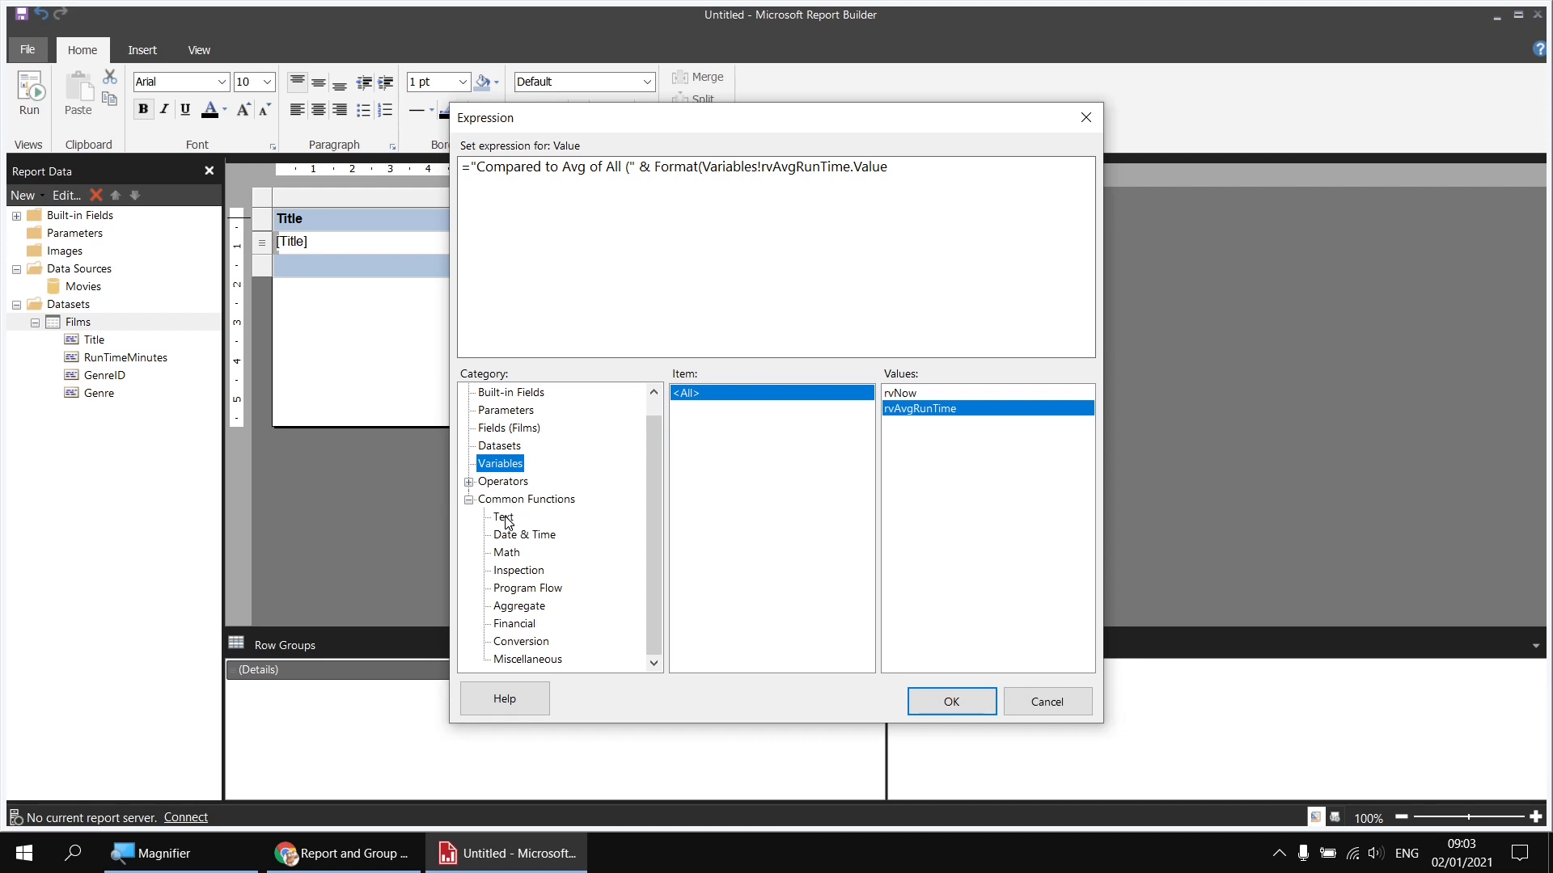
left_click(506, 522)
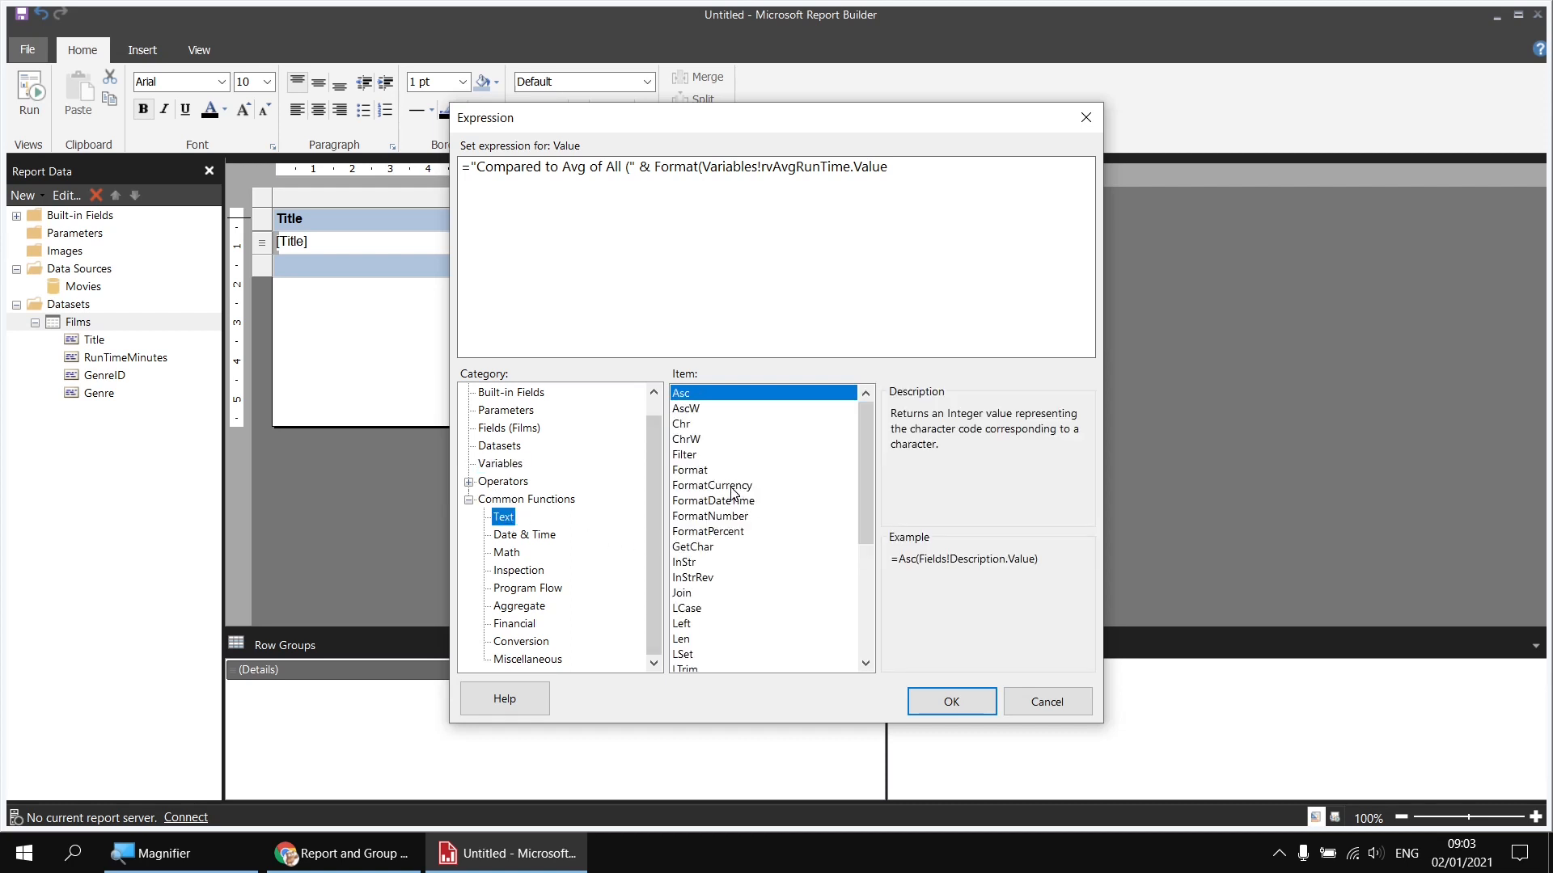
left_click(703, 475)
left_click(706, 489)
left_click(709, 503)
left_click(708, 517)
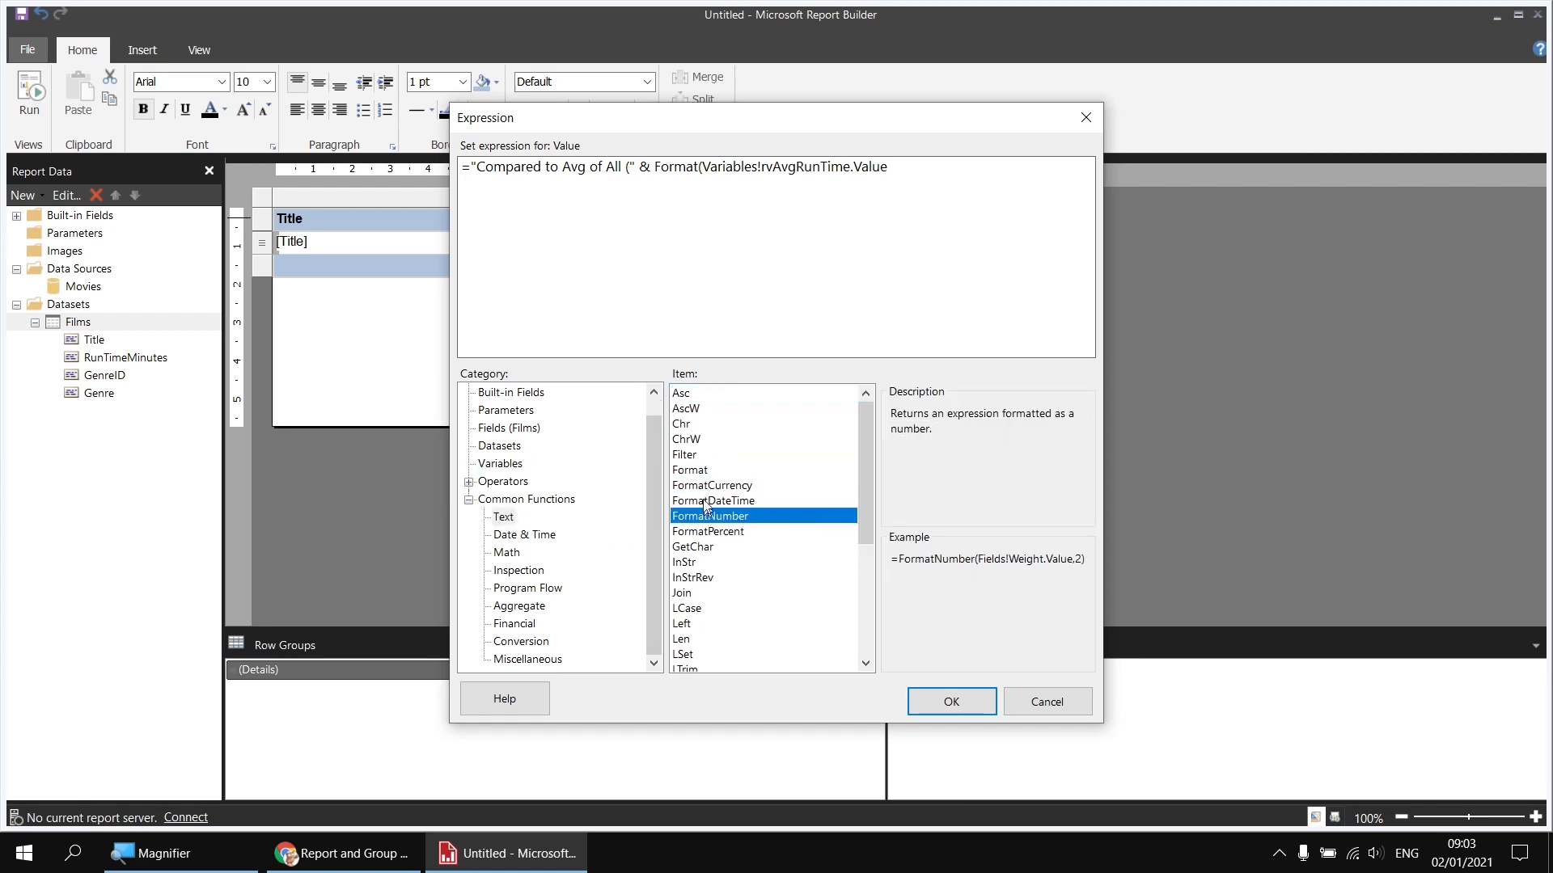
left_click(699, 473)
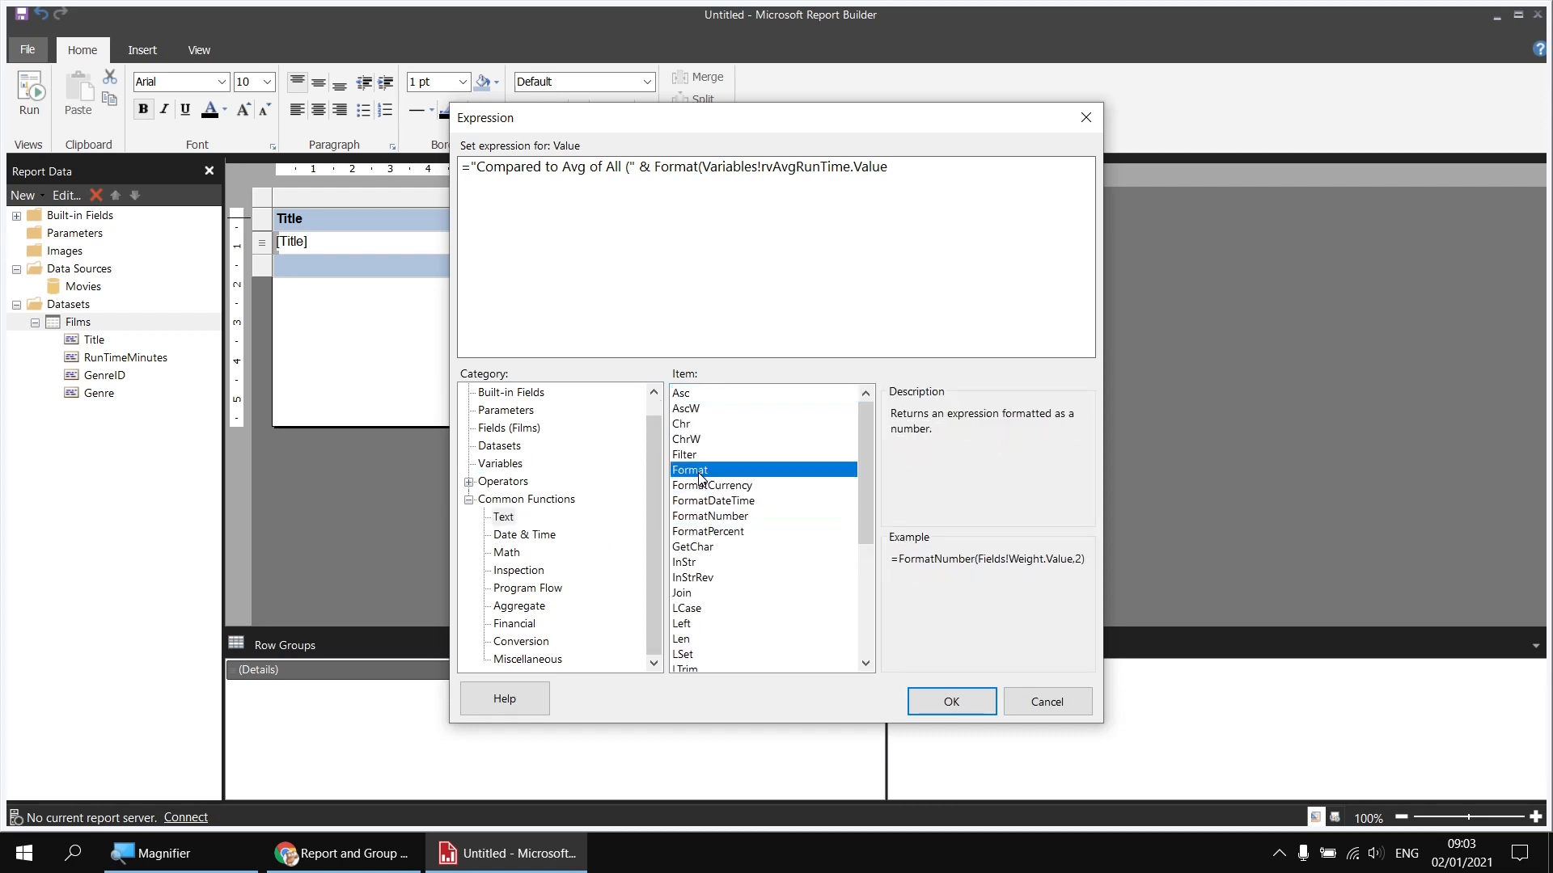
- Complete the header expression by giving Format the "0.00" pattern and appending & ")", and accept it
left_click(703, 167)
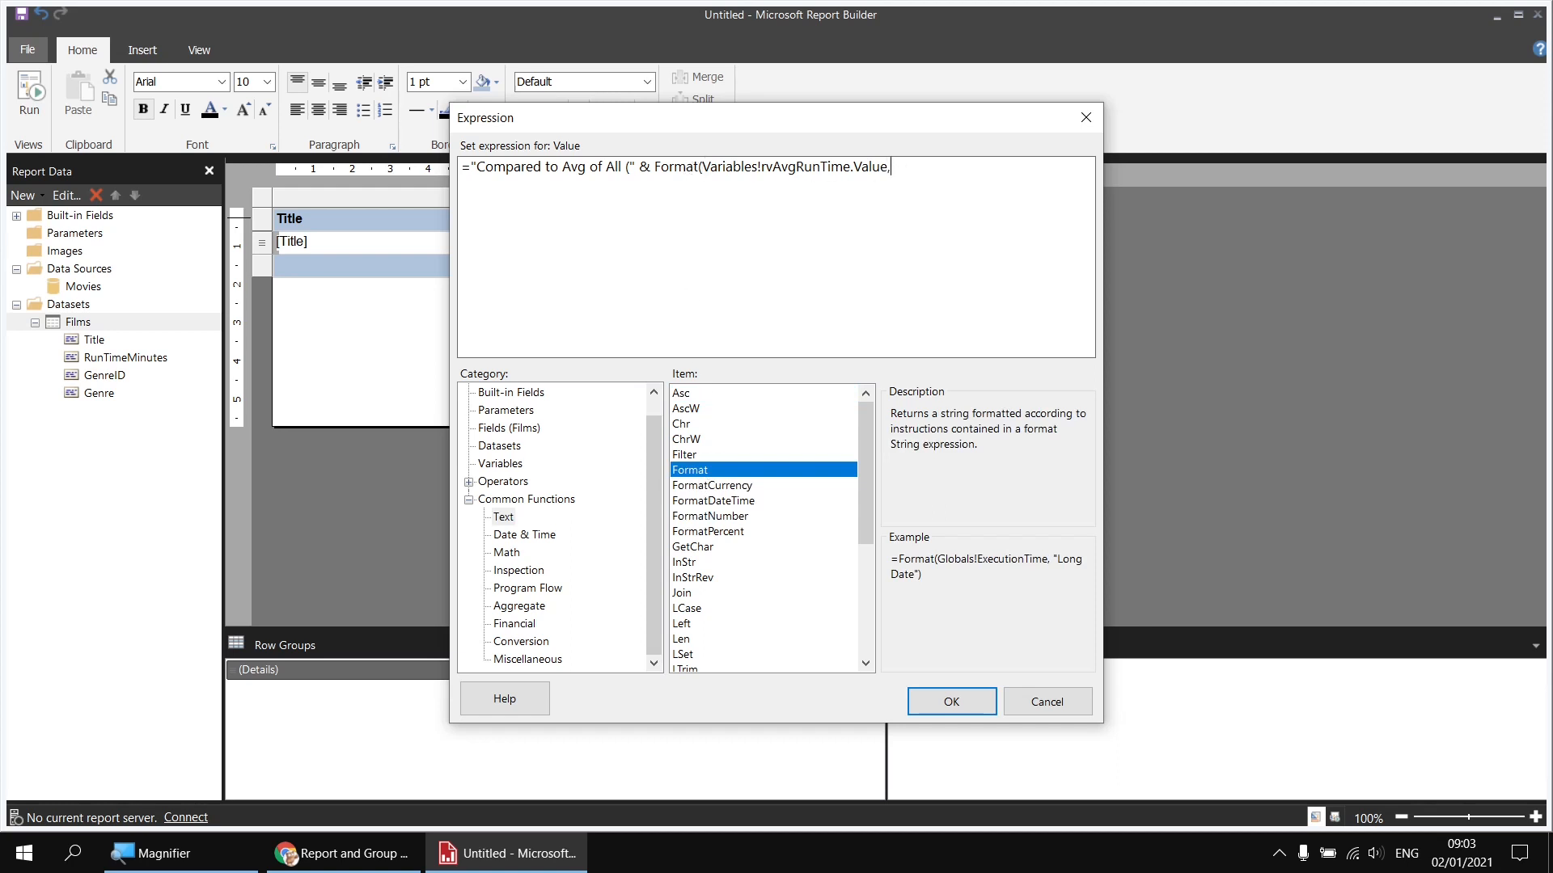
type("\"0.00")
type("& \")\"")
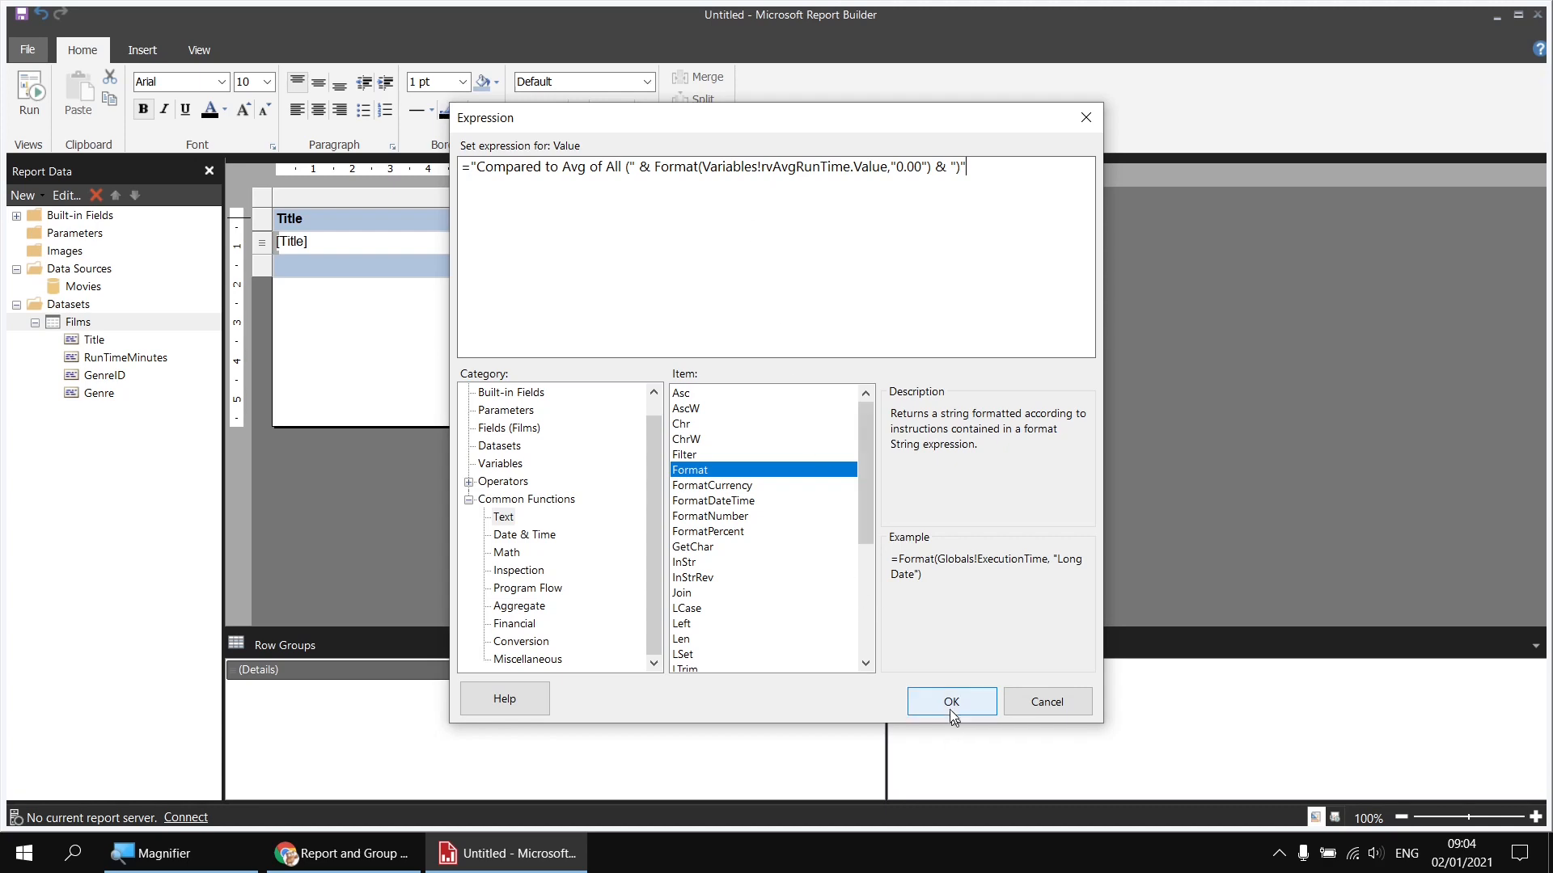
left_click(951, 714)
- Run the report to its last page and compare it with the genre-grouped example in Chrome, returning to Report Builder's design view
left_click(41, 109)
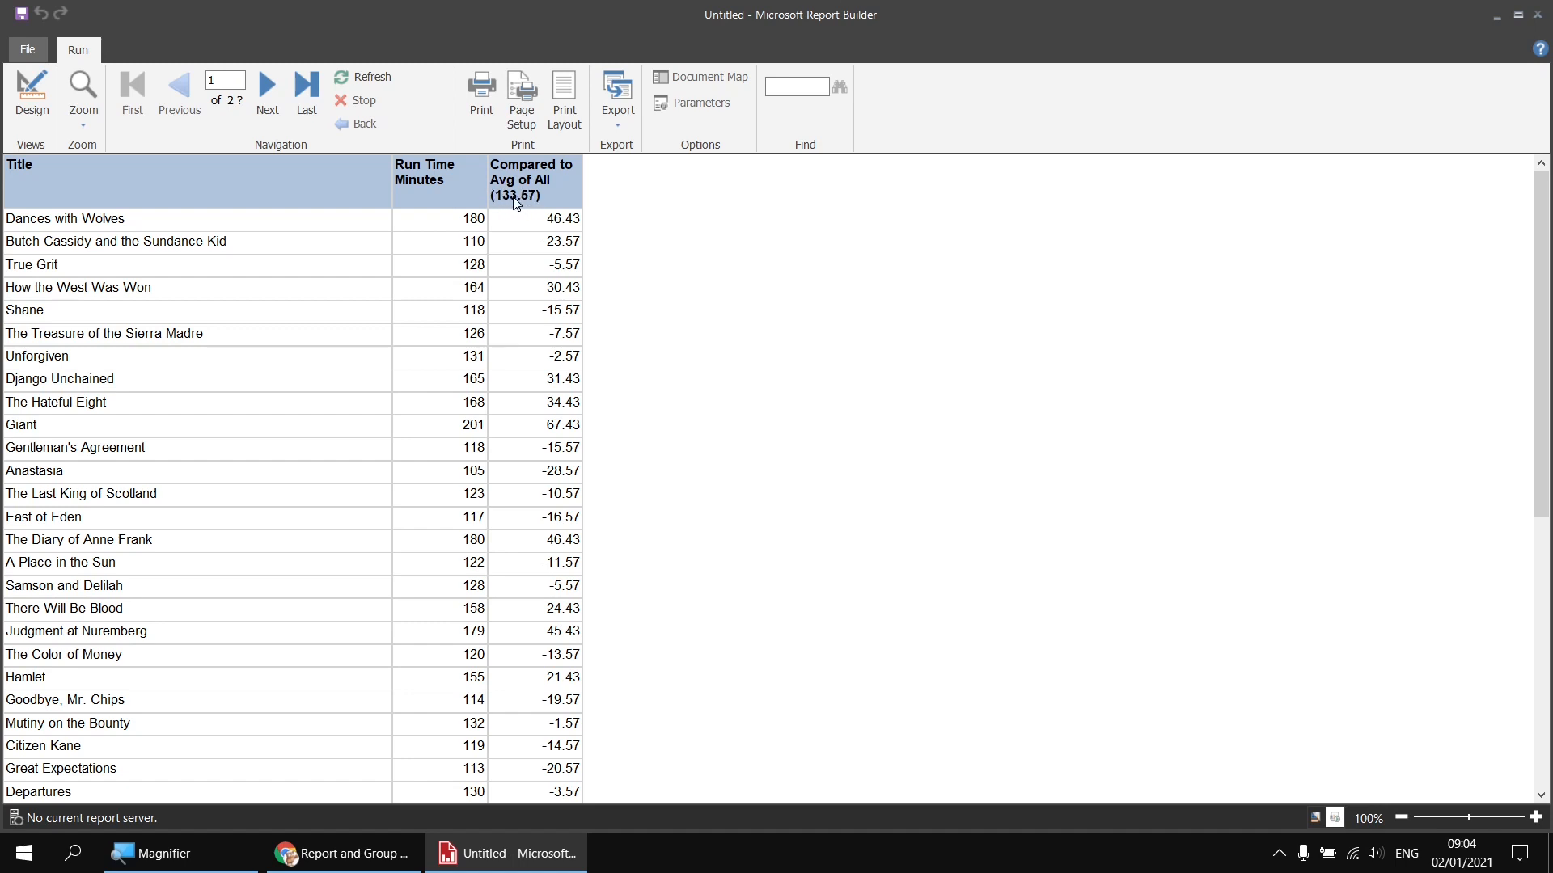
left_click(310, 100)
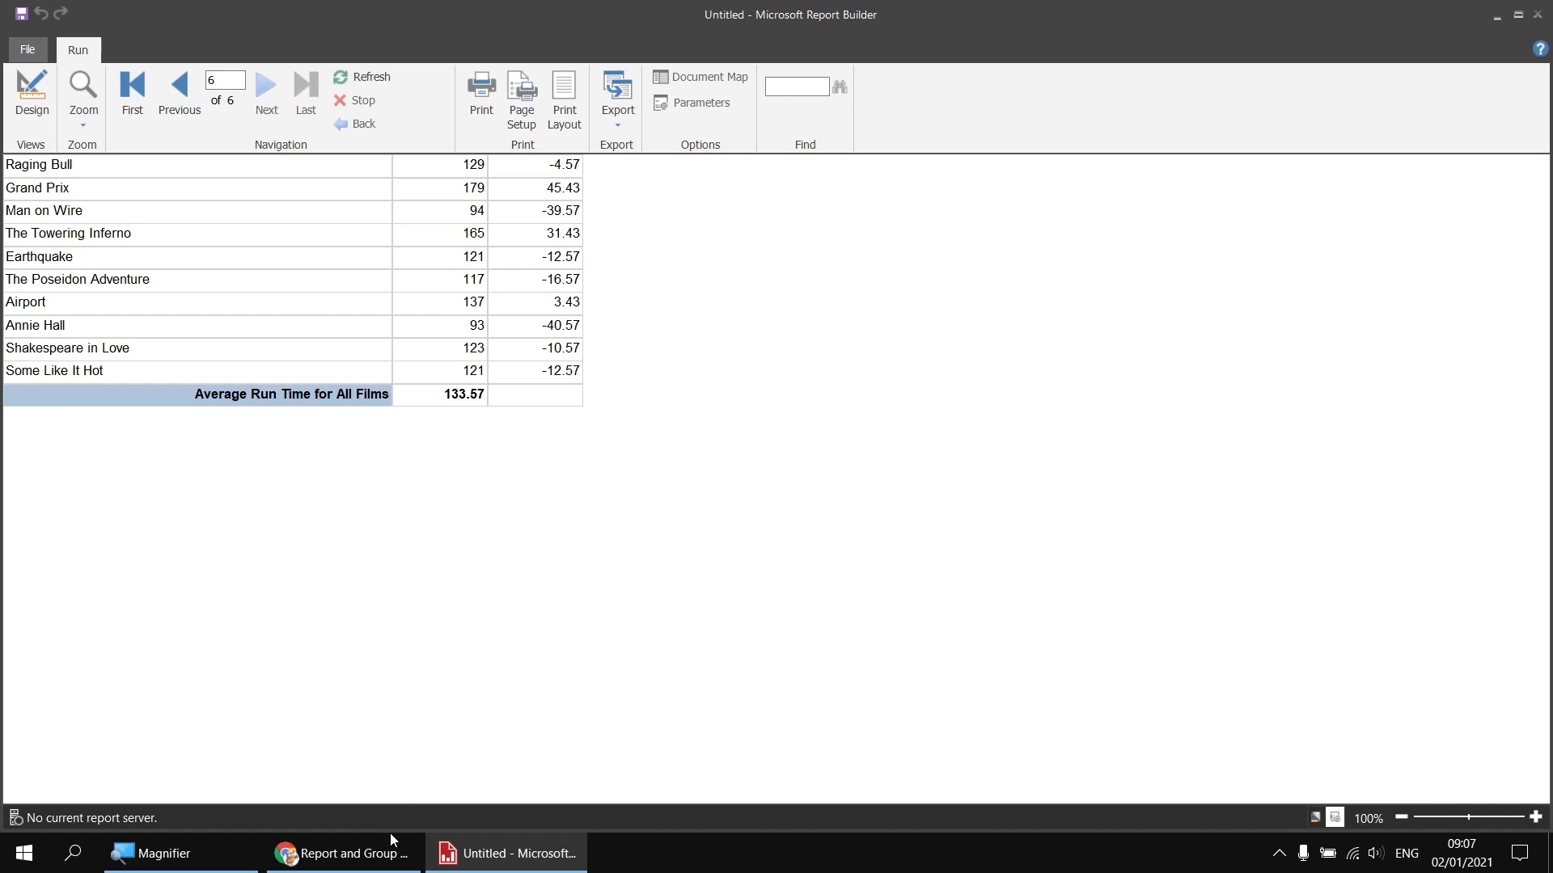
left_click(344, 853)
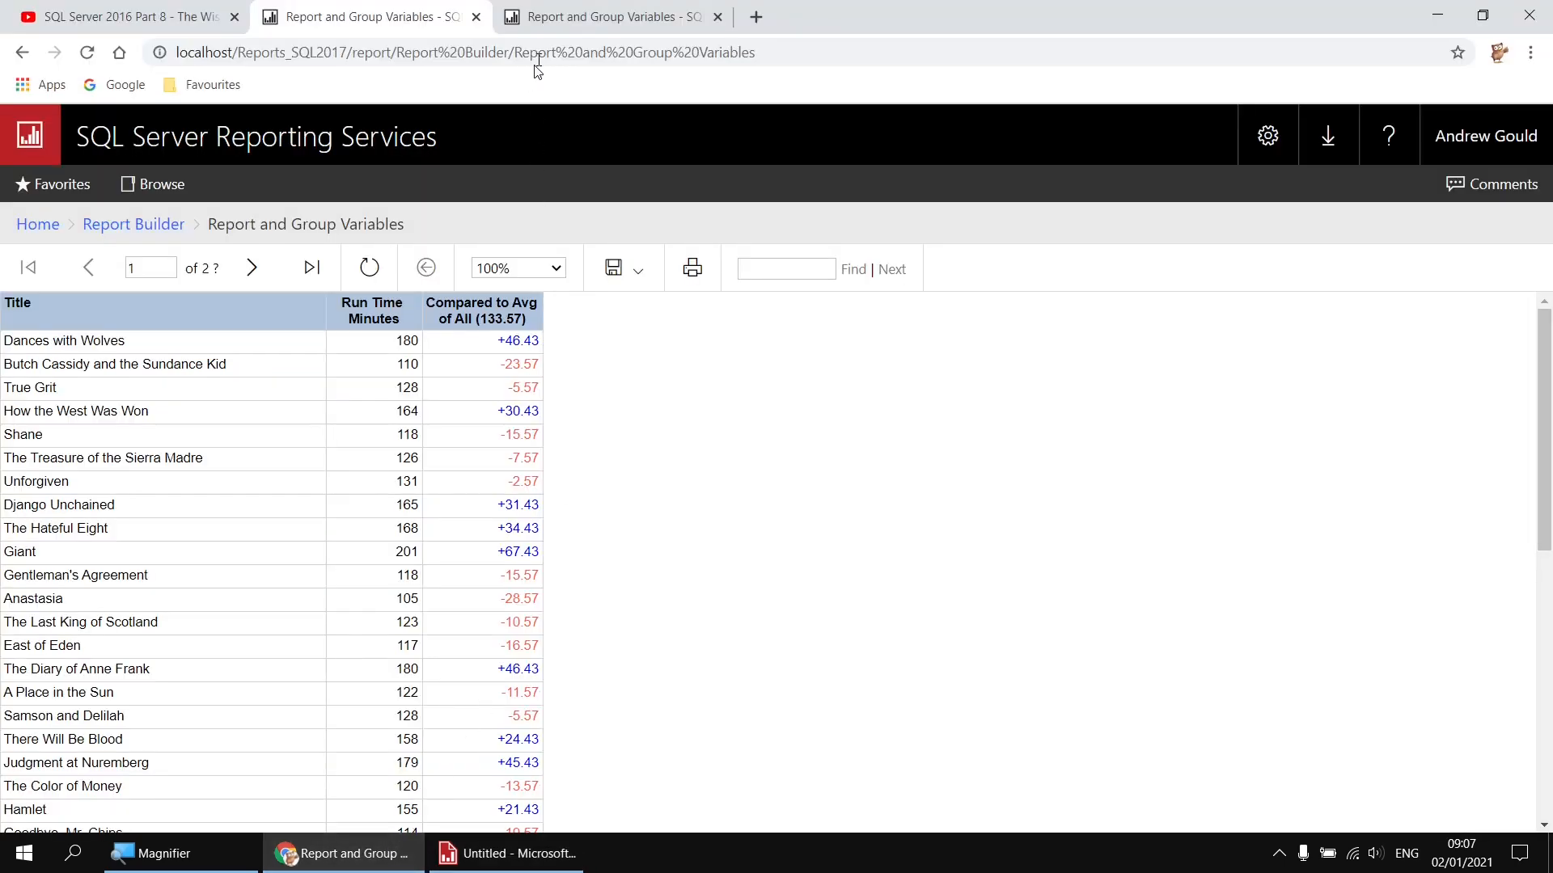
left_click(566, 20)
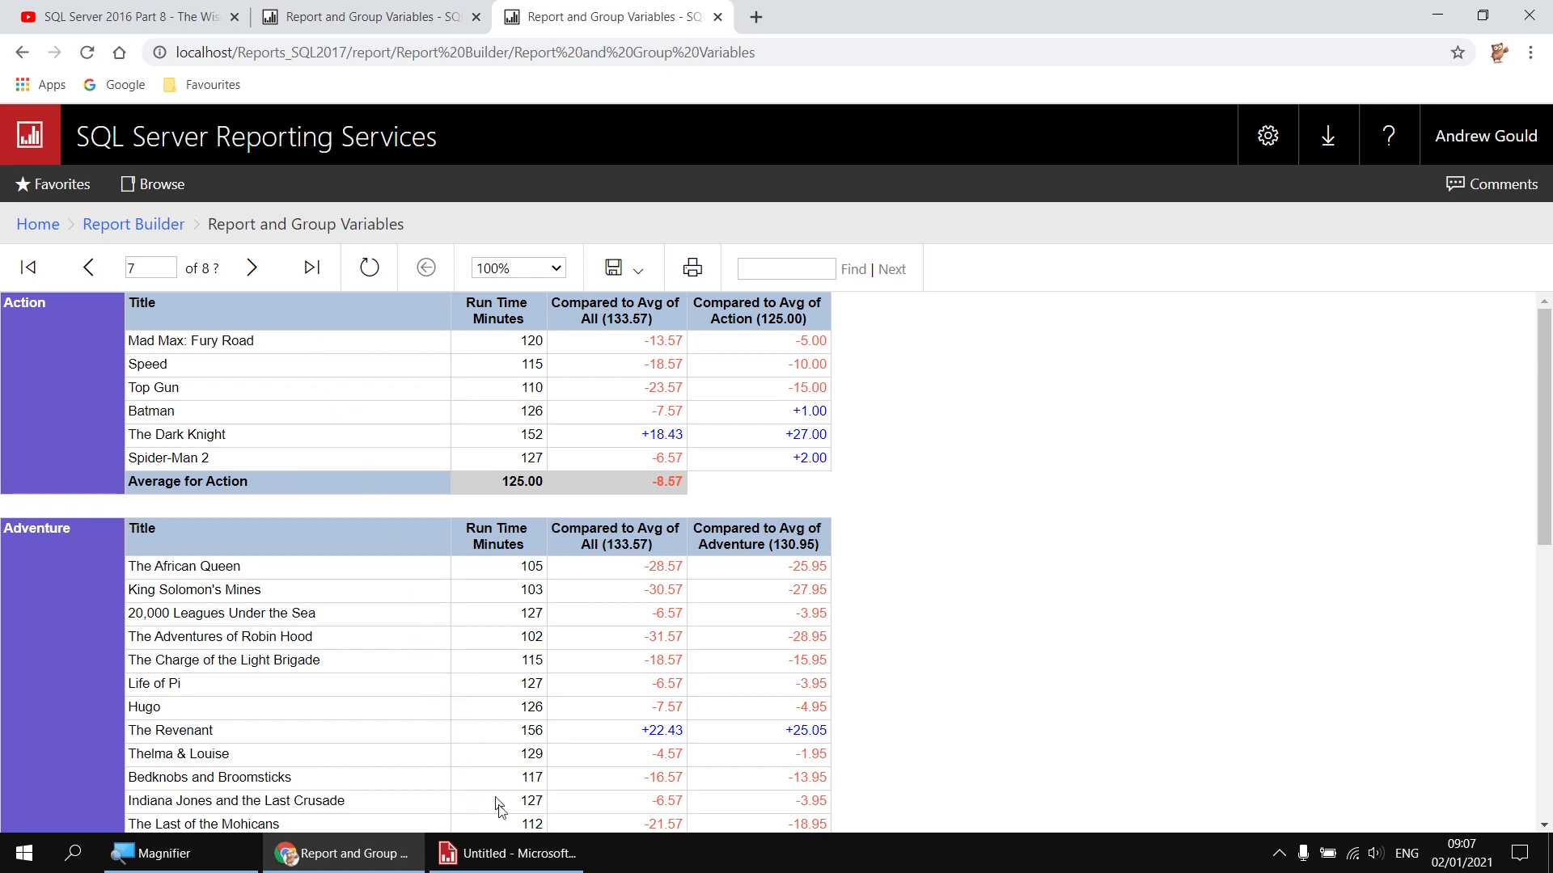
left_click(501, 857)
left_click(32, 96)
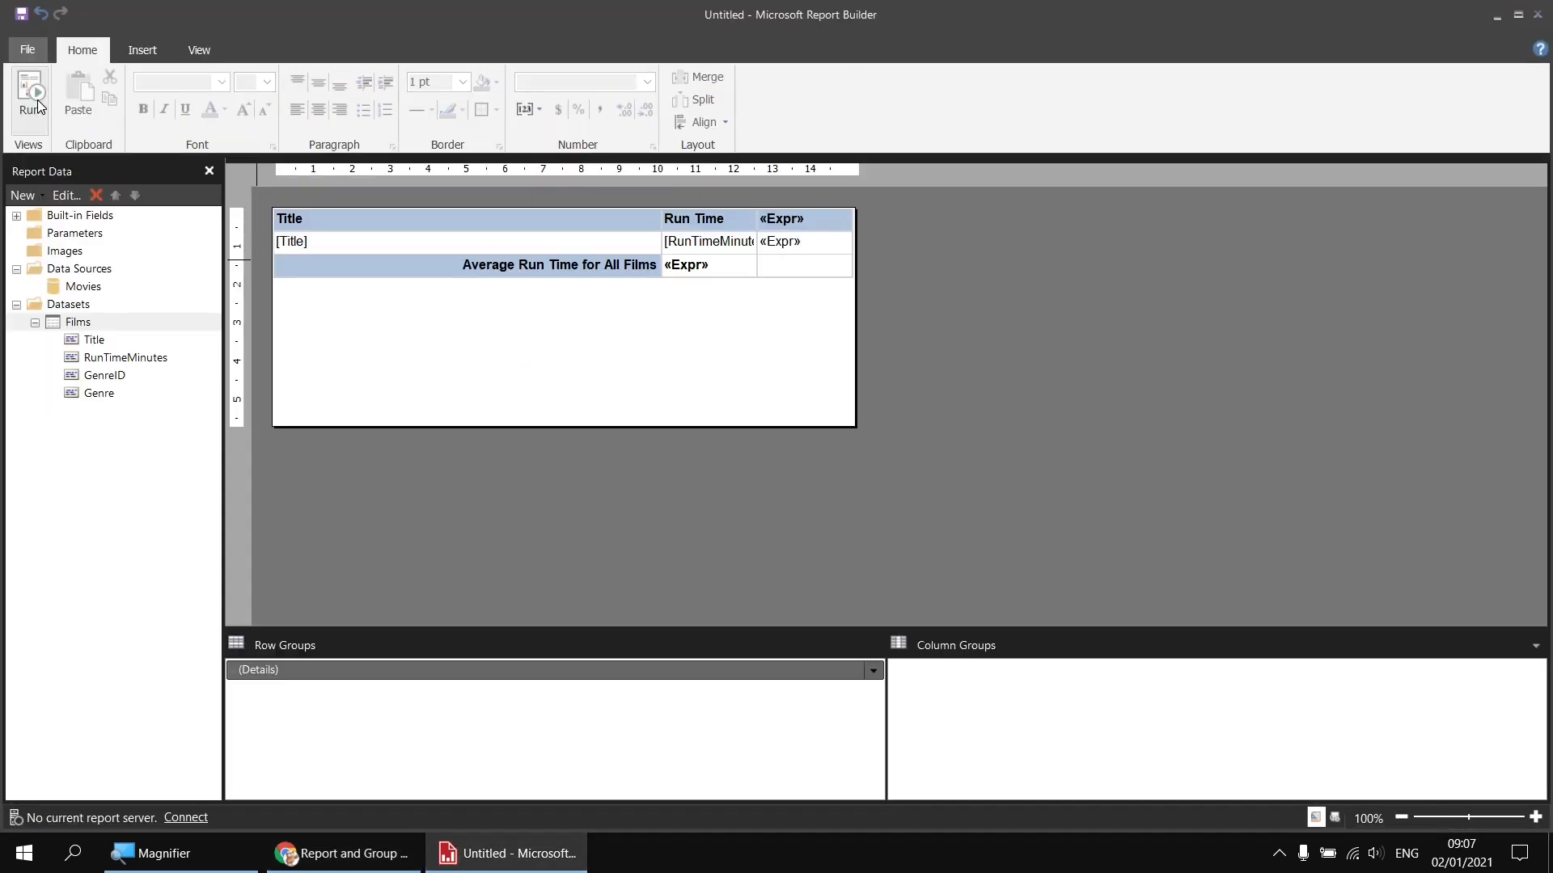
- Add a parent row group on [Genre] above the details group, with a group header and group footer
right_click(330, 678)
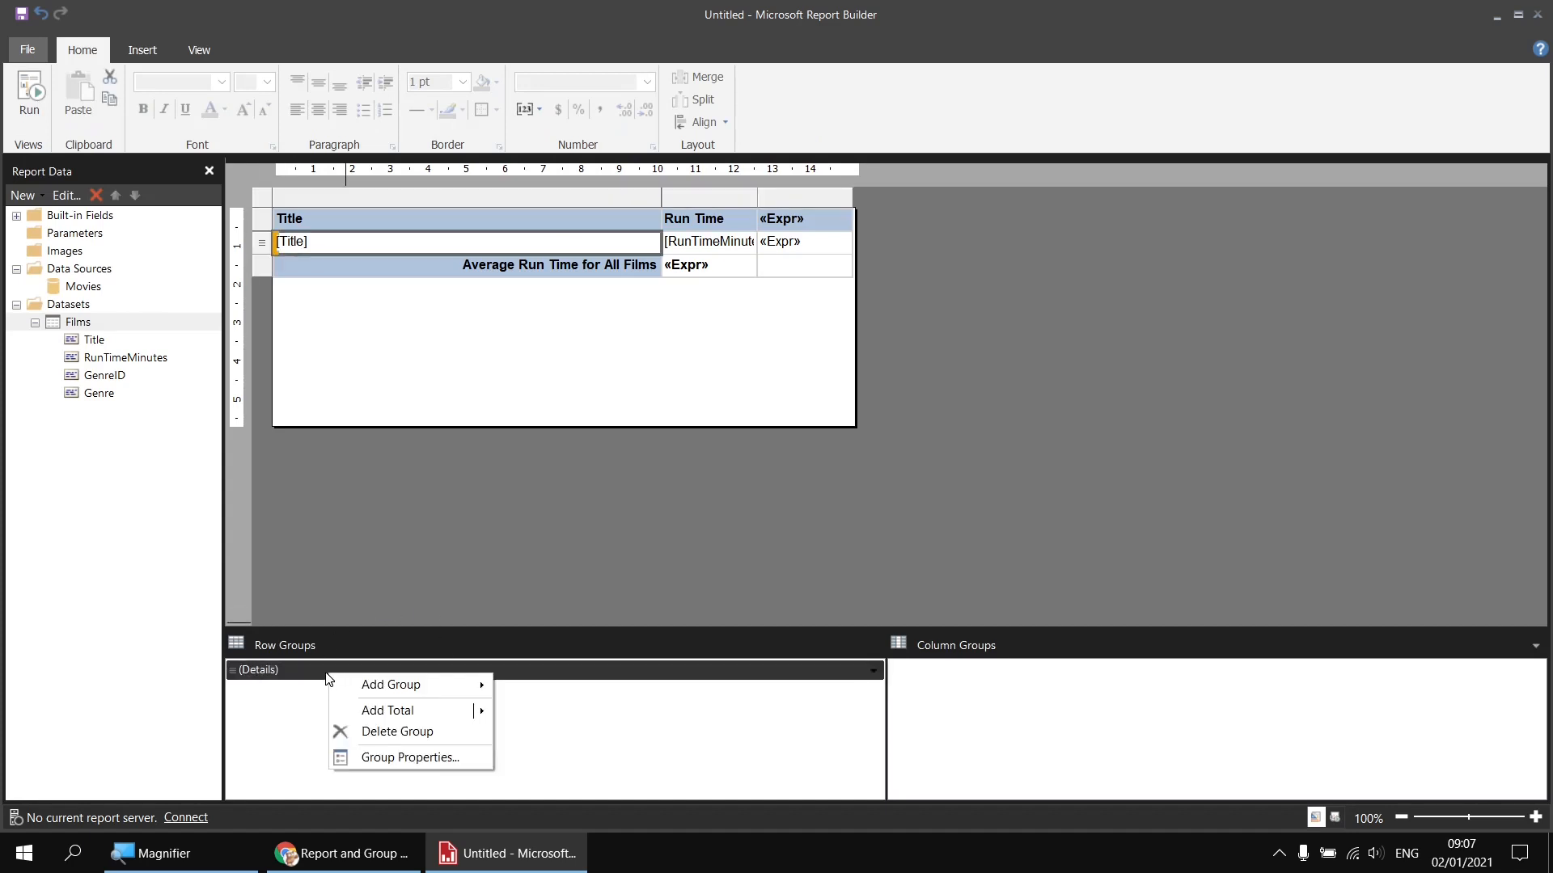
mouse_move(400, 687)
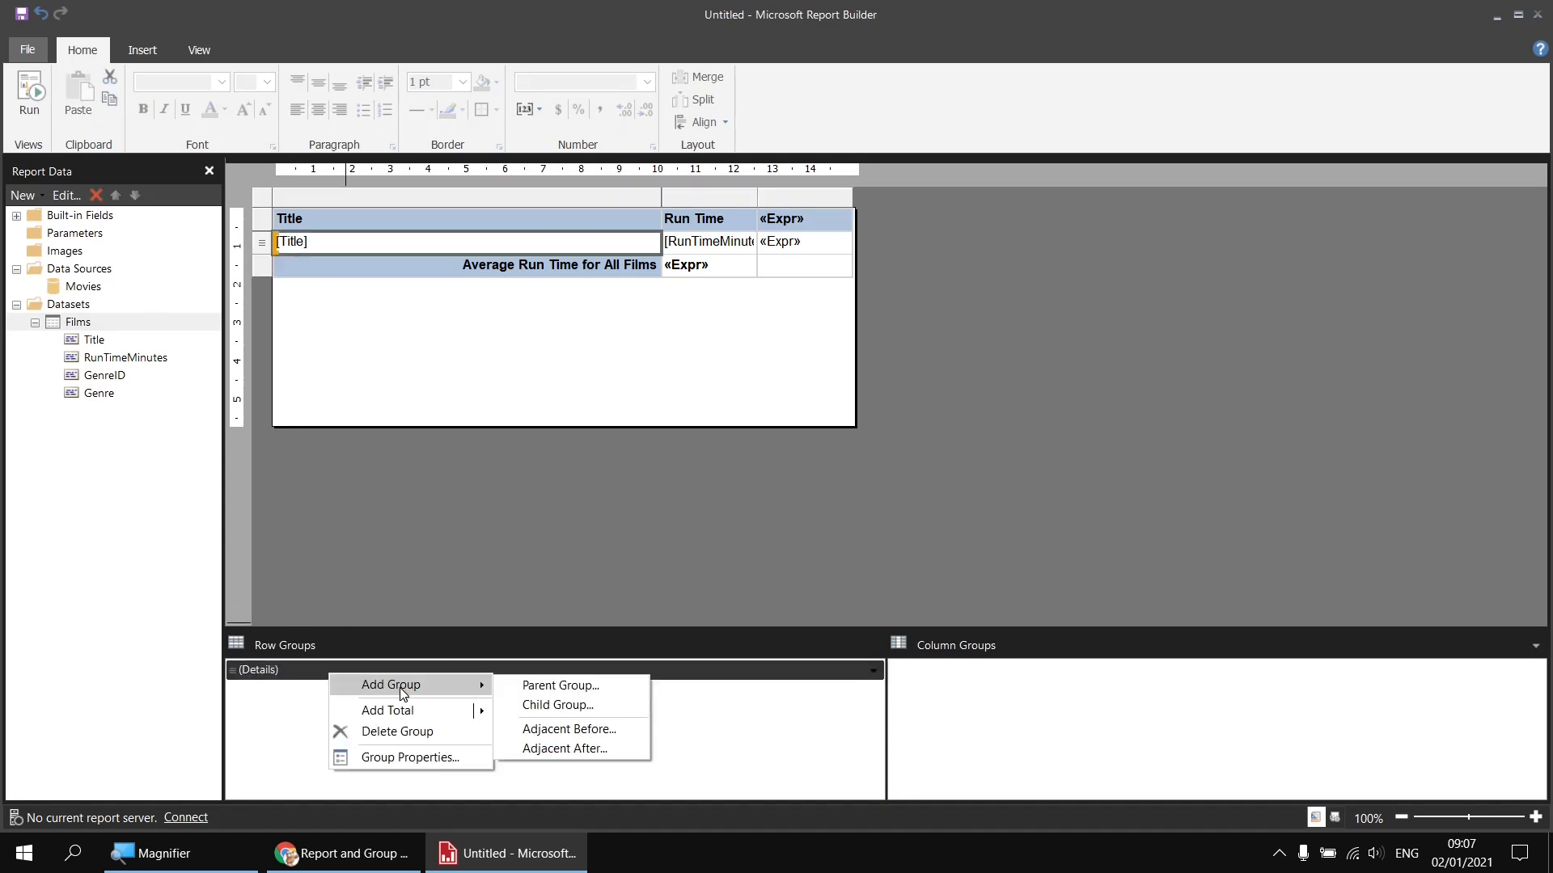
left_click(532, 686)
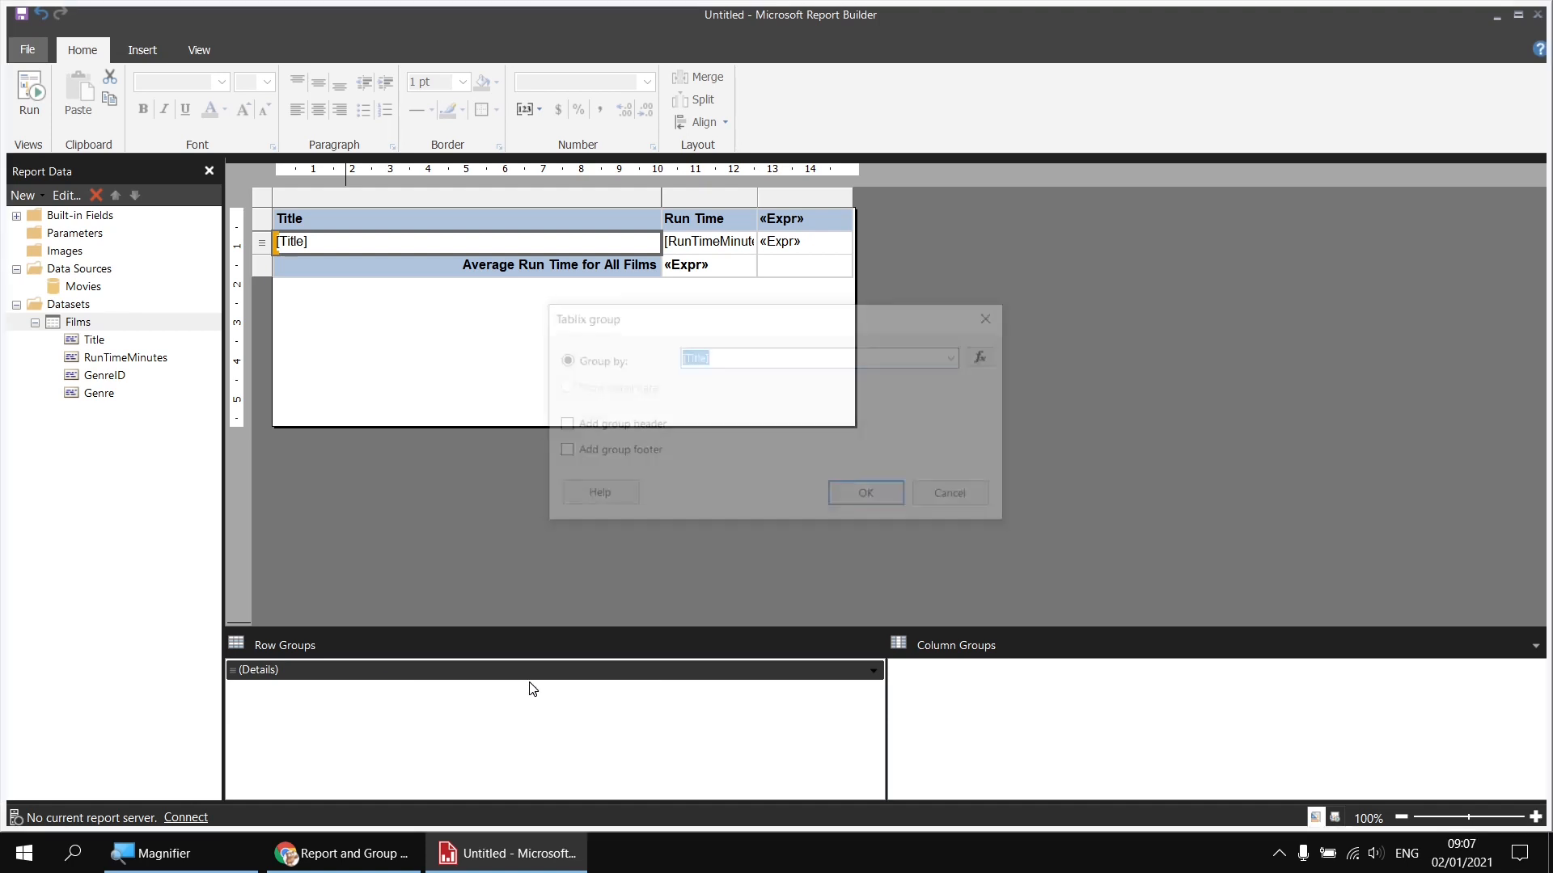
left_click(957, 358)
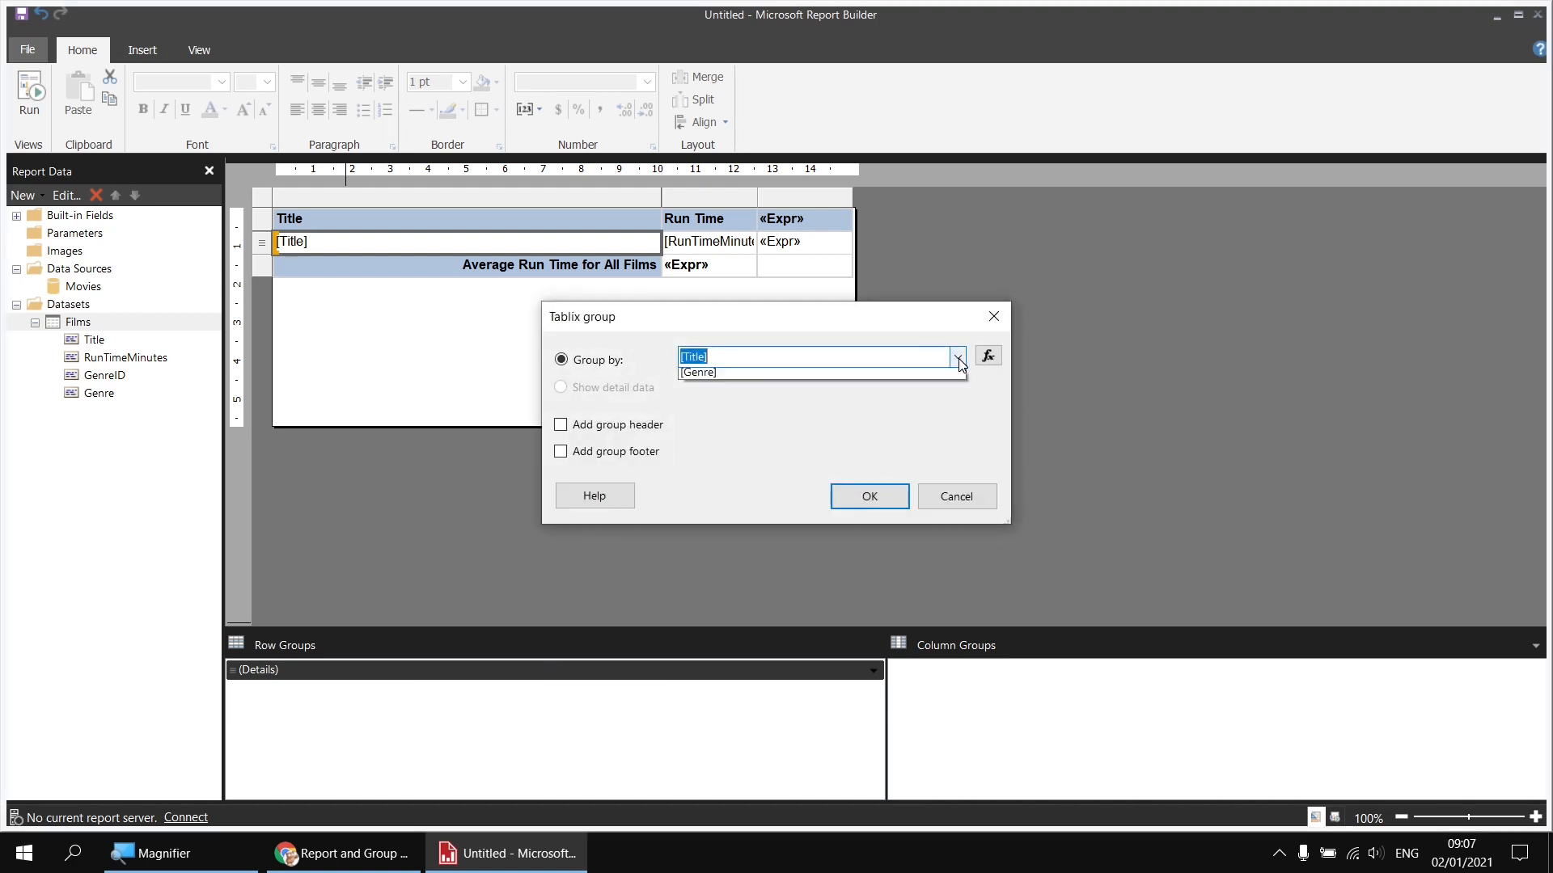
left_click(718, 423)
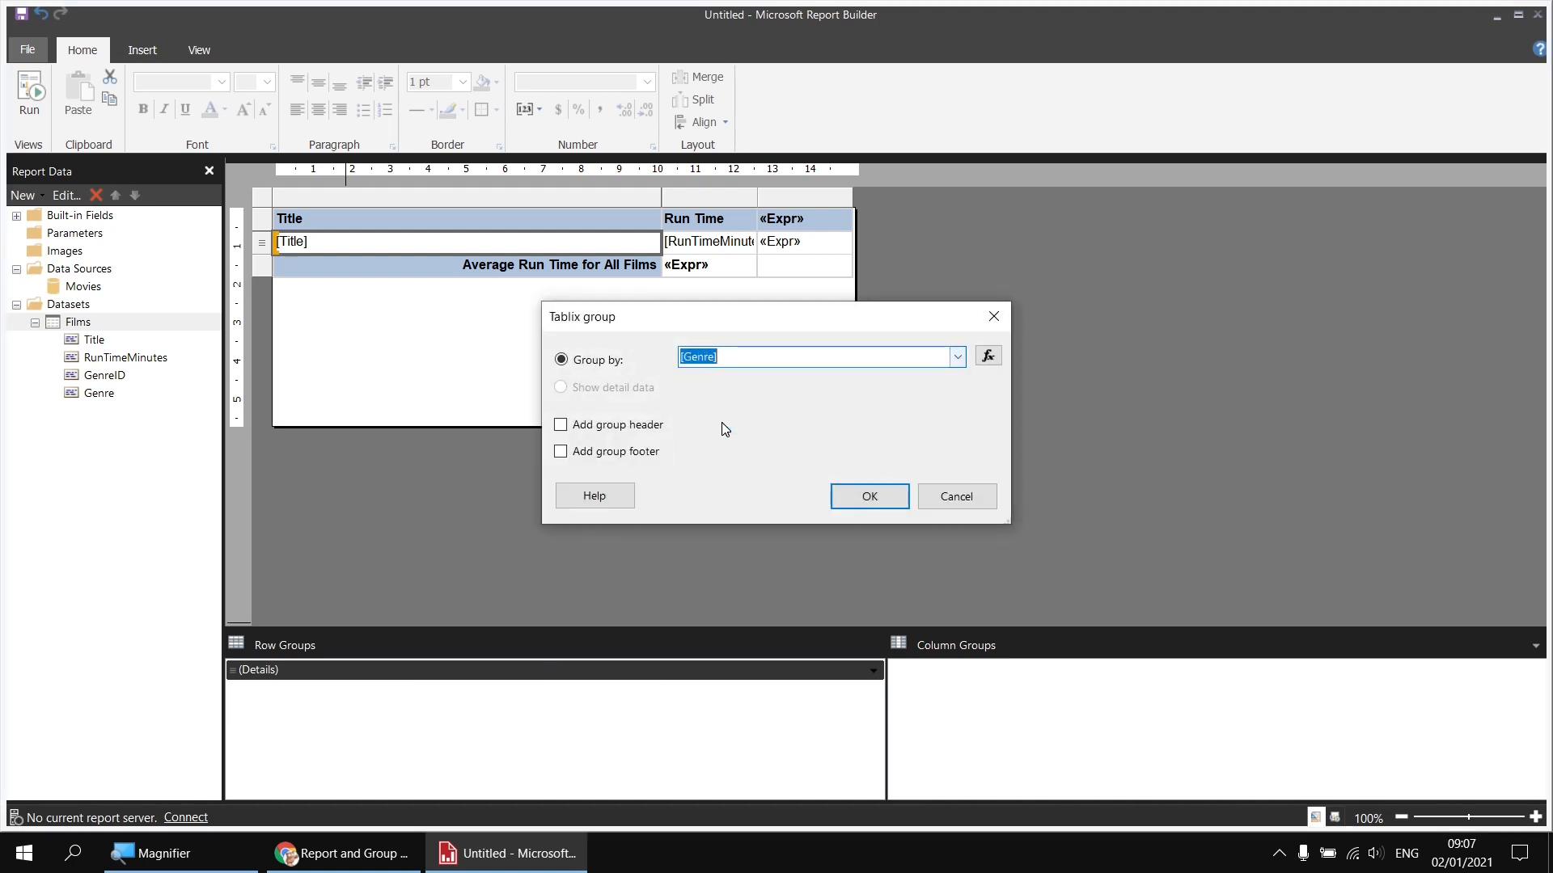
left_click(562, 426)
left_click(561, 451)
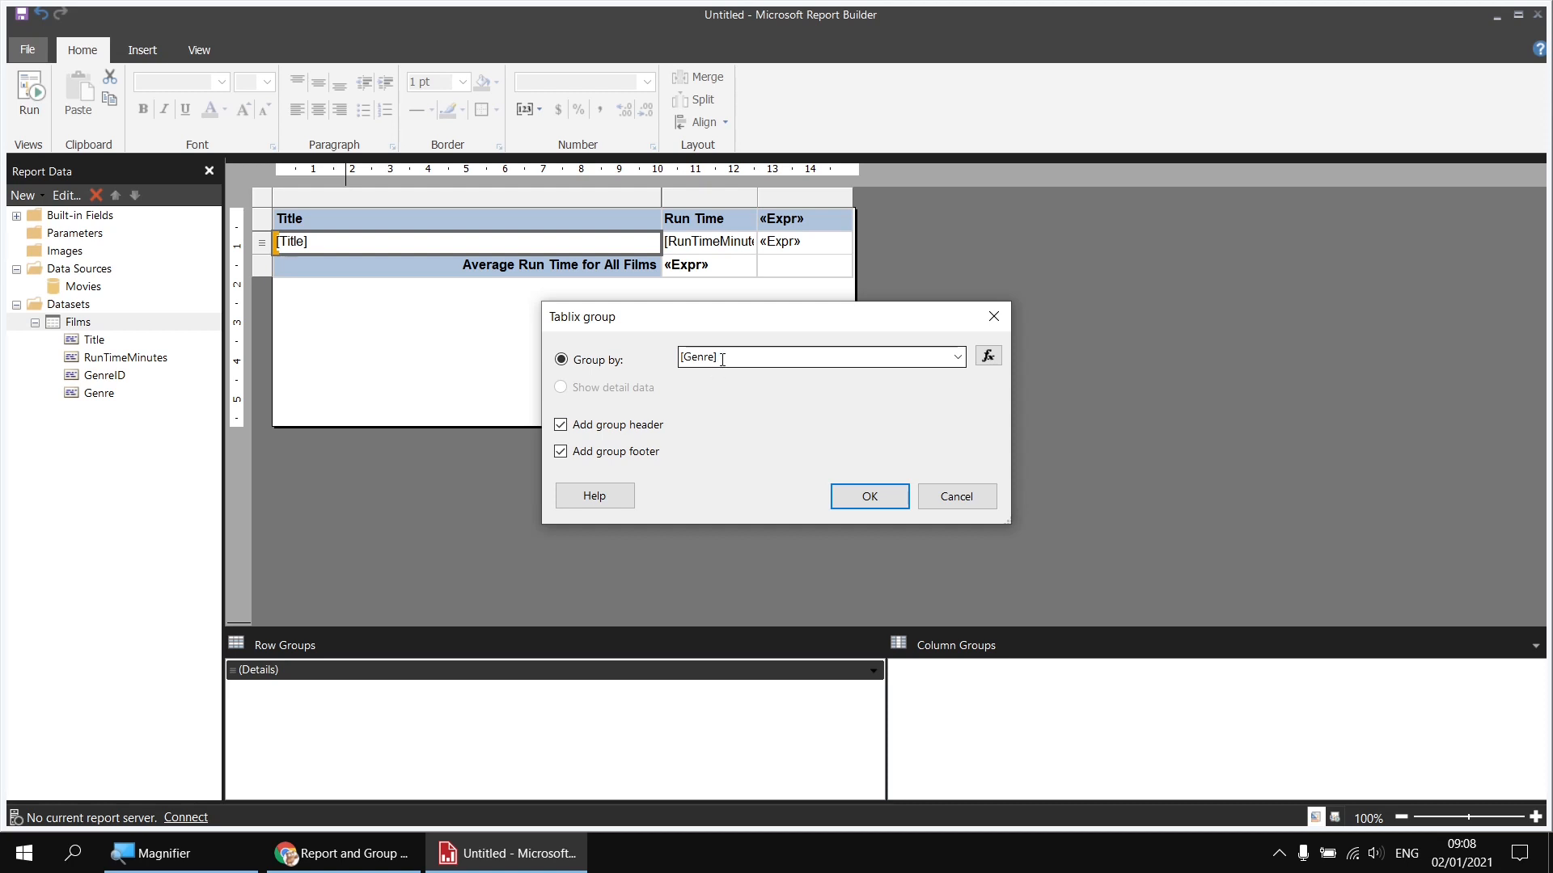
left_click(866, 500)
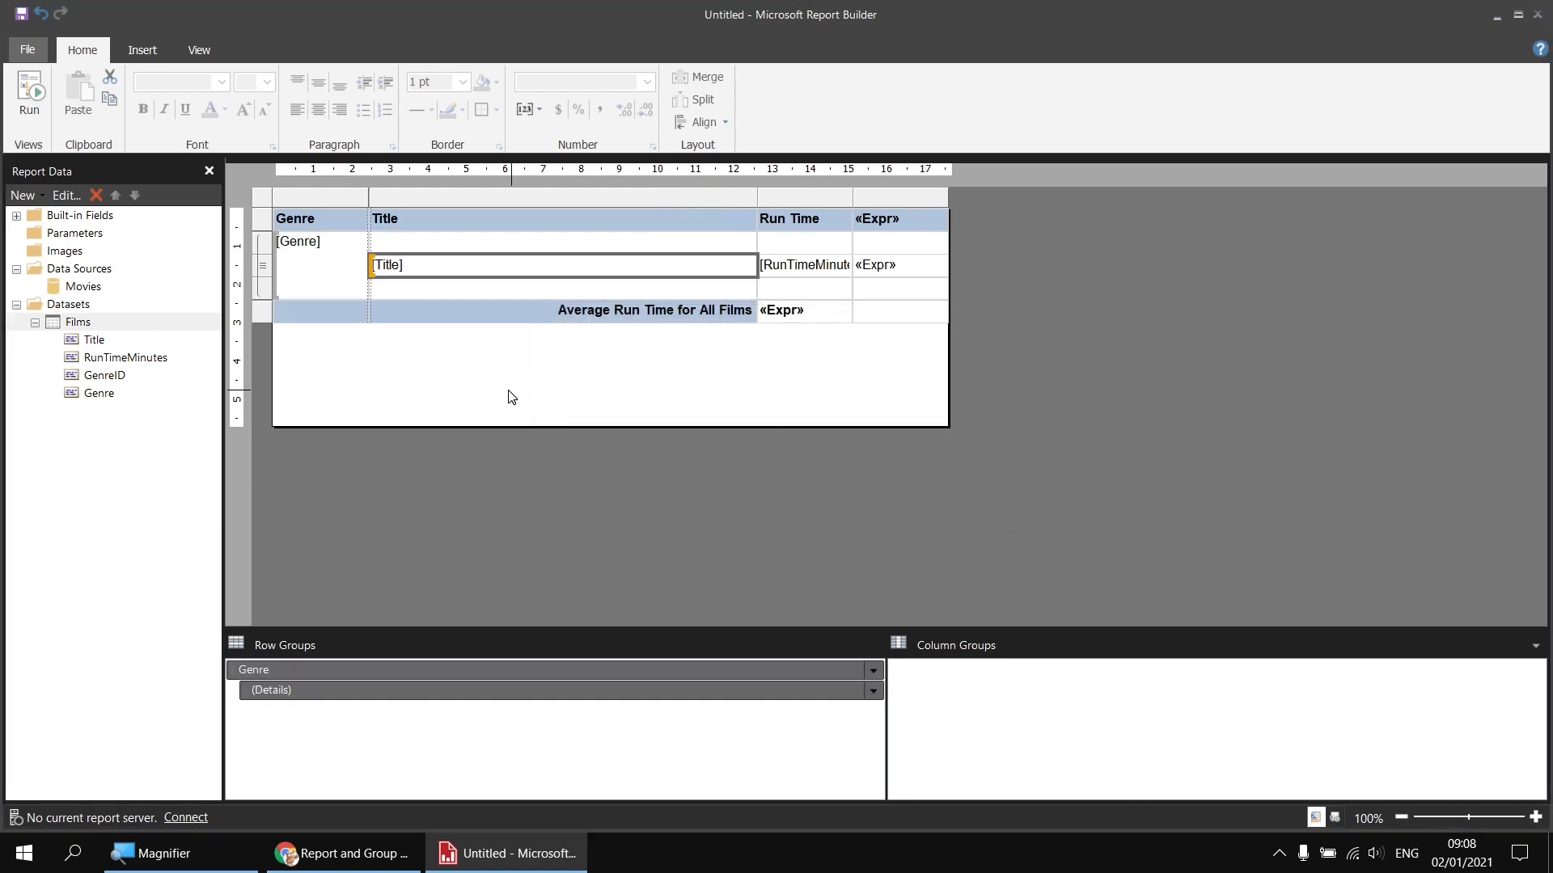
- Change the Genre group's group expression to [GenreID] in its group properties
right_click(284, 668)
mouse_move(289, 673)
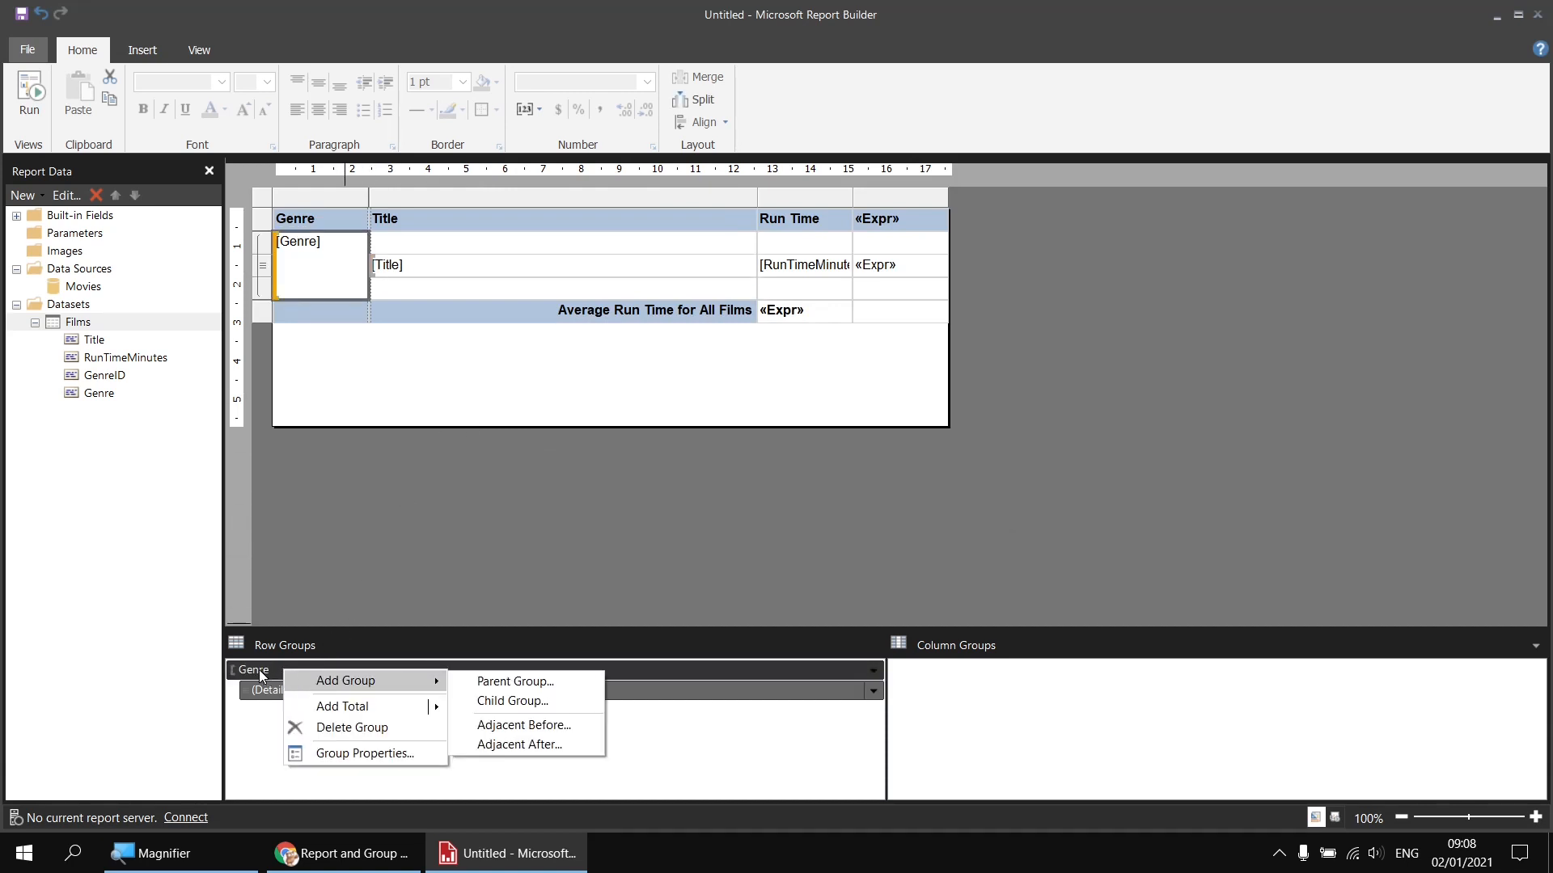
left_click(353, 755)
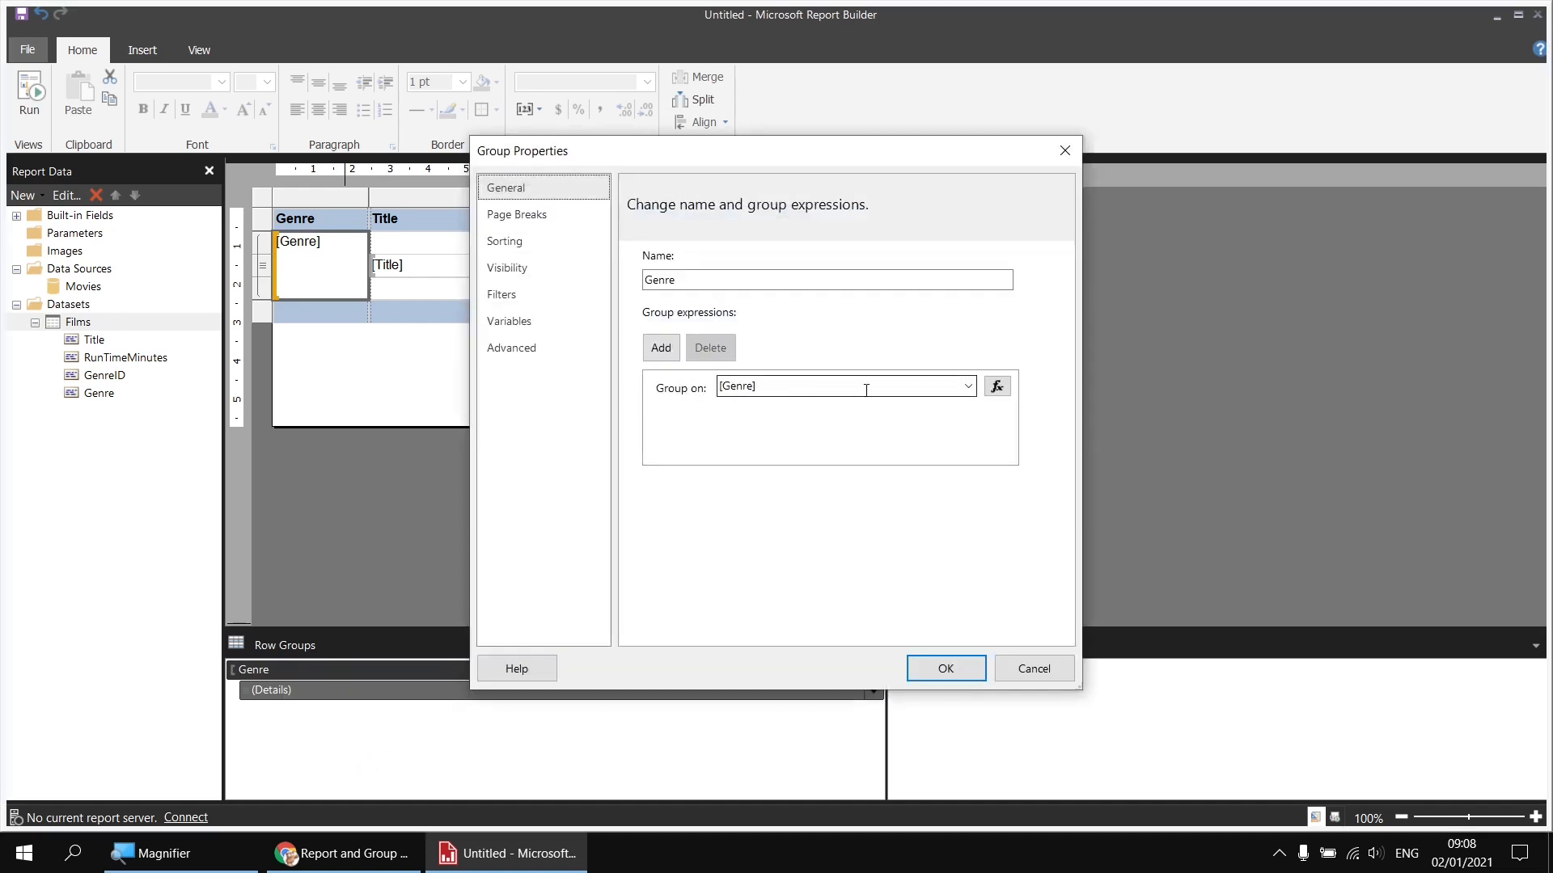
left_click(968, 386)
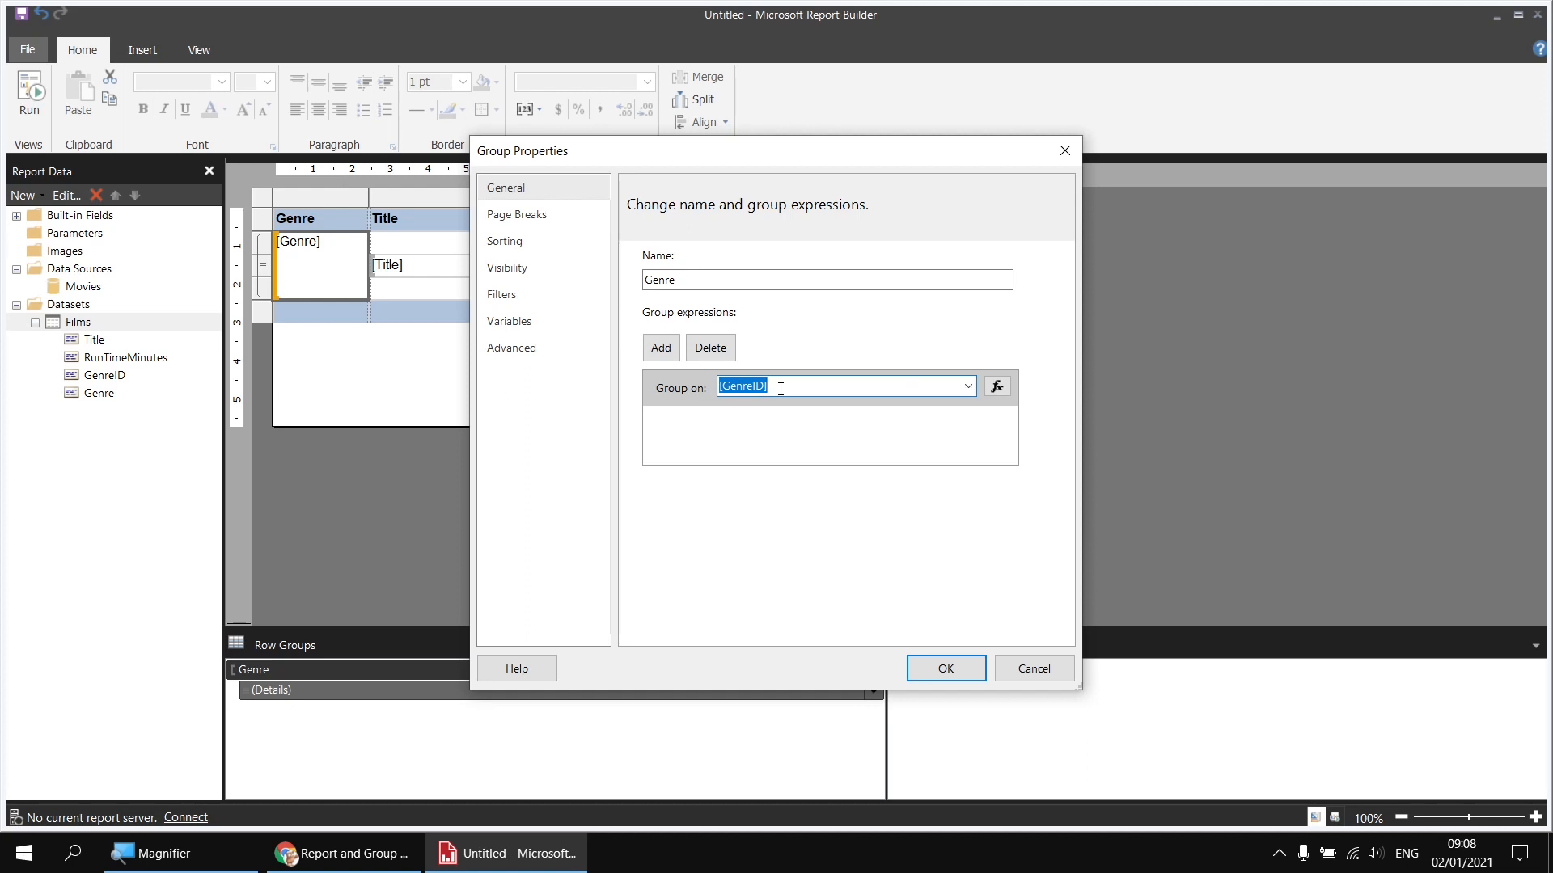
left_click(938, 669)
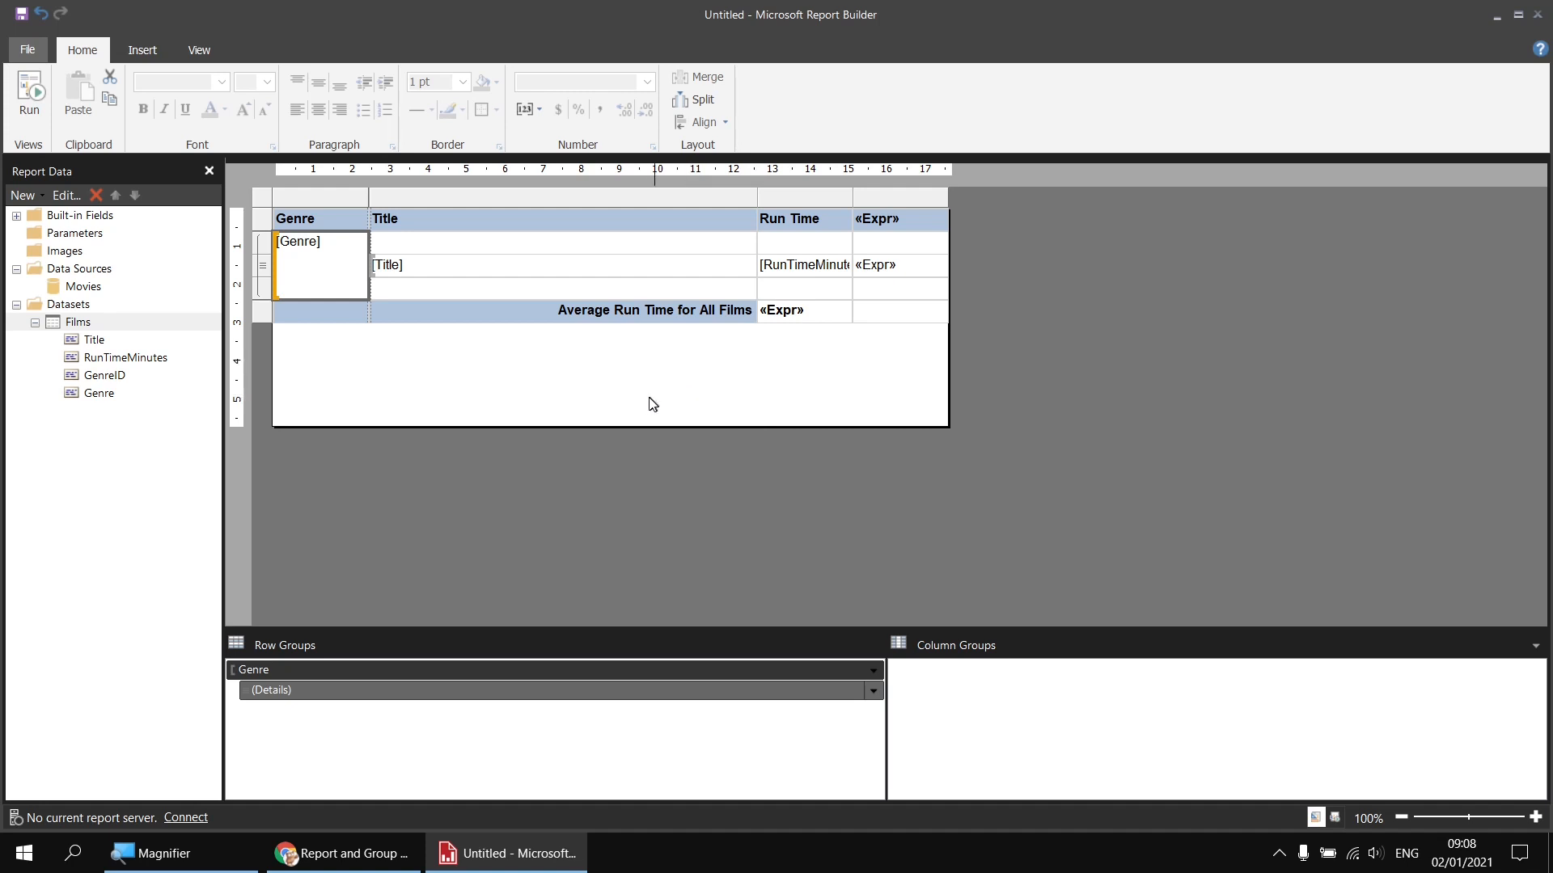
- Copy the Title, Run Time and comparison header cells into the Genre group's header row, and delete the original header row
left_click_drag(537, 218, 881, 220)
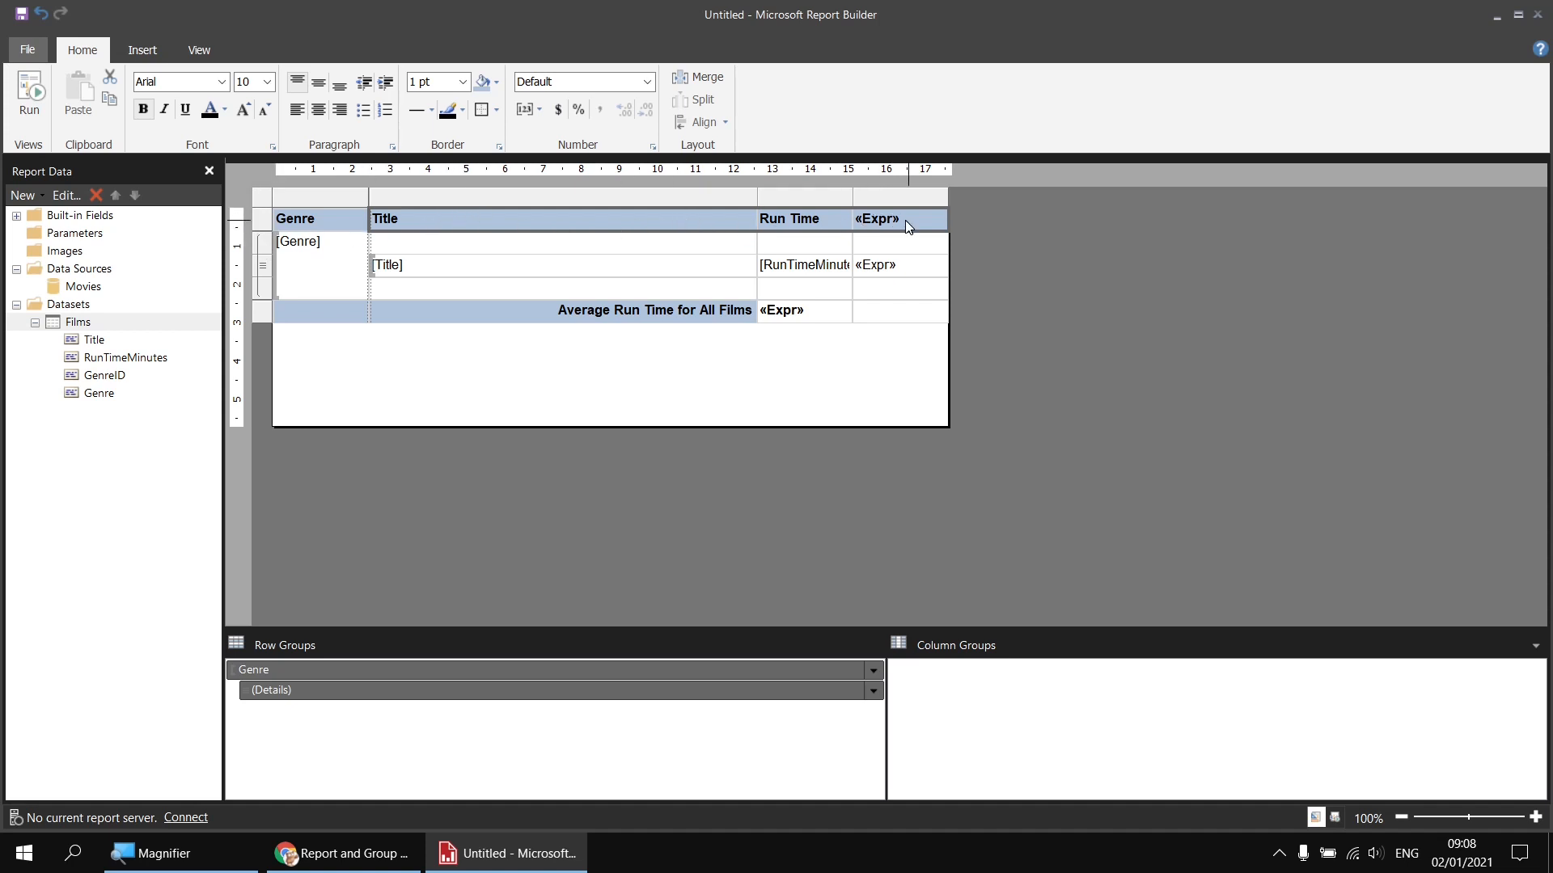
left_click(550, 243)
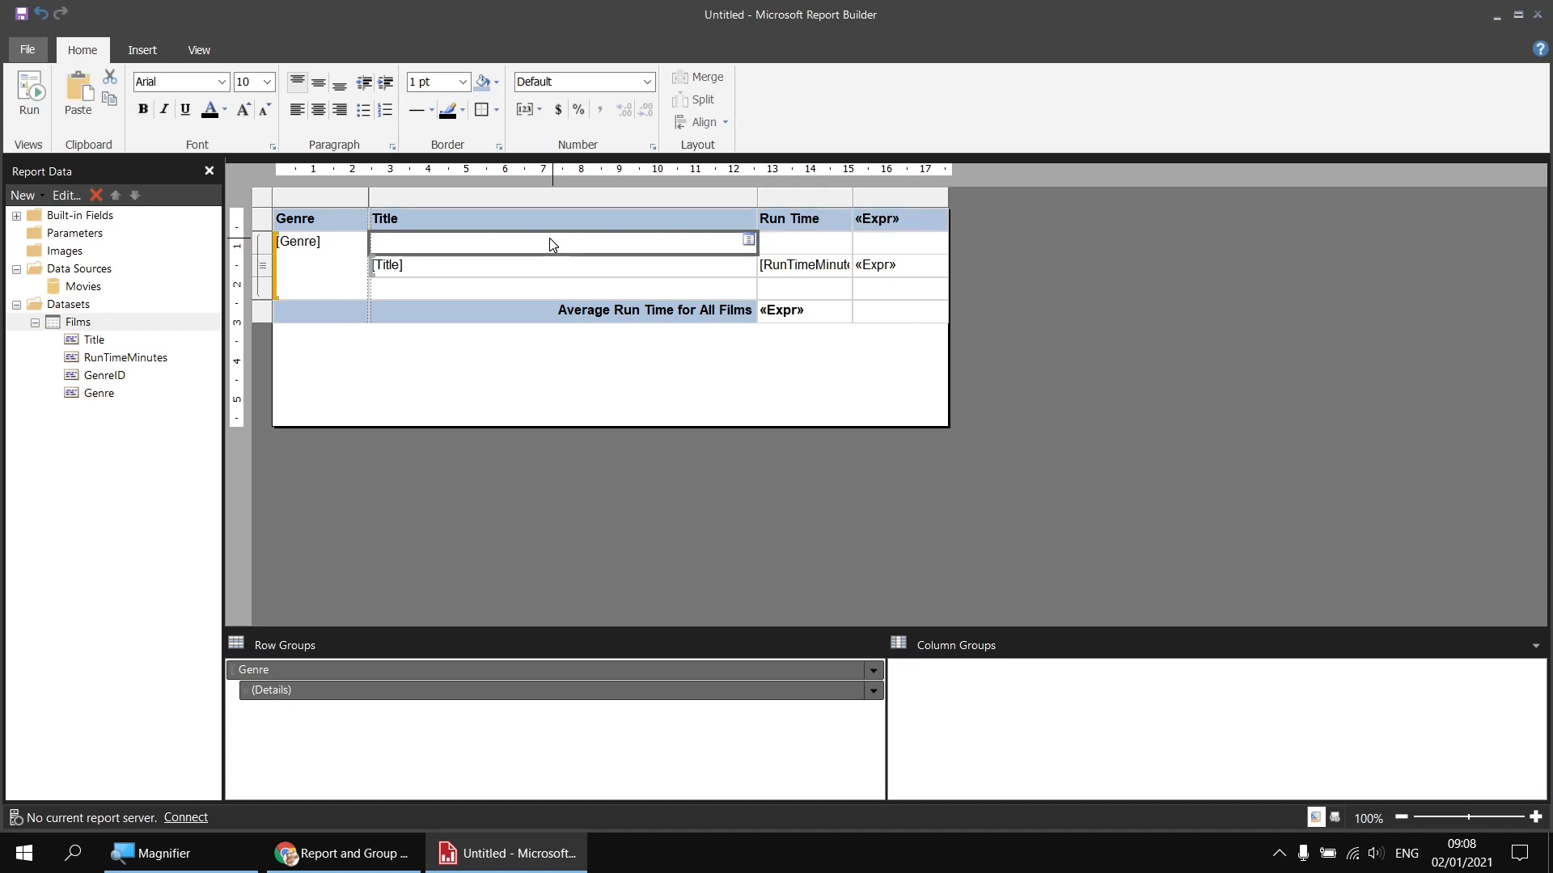
key("ctrl+v")
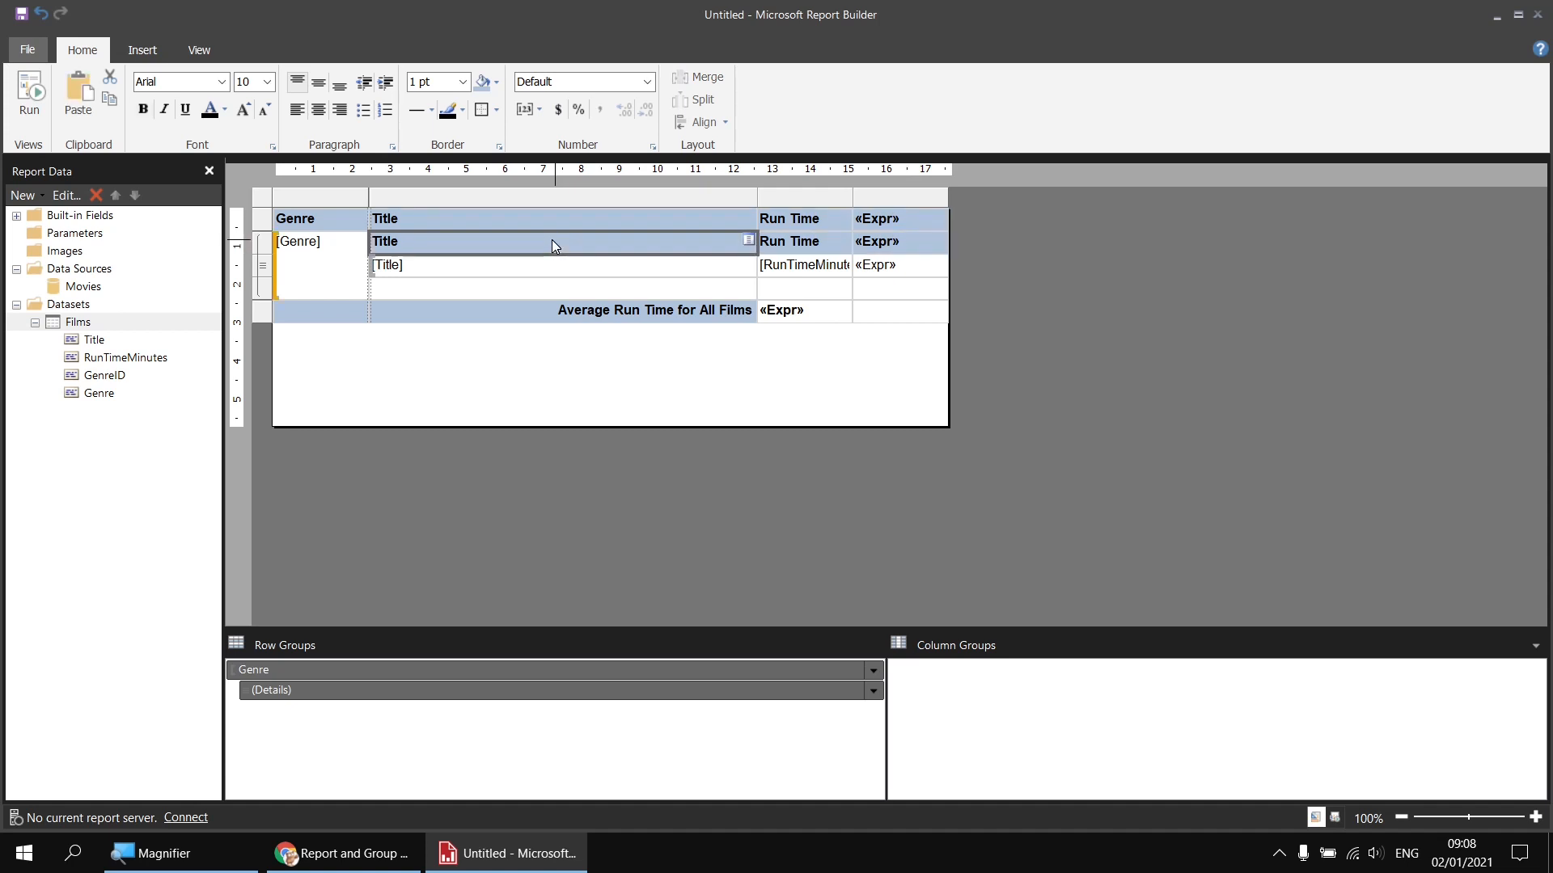
right_click(263, 224)
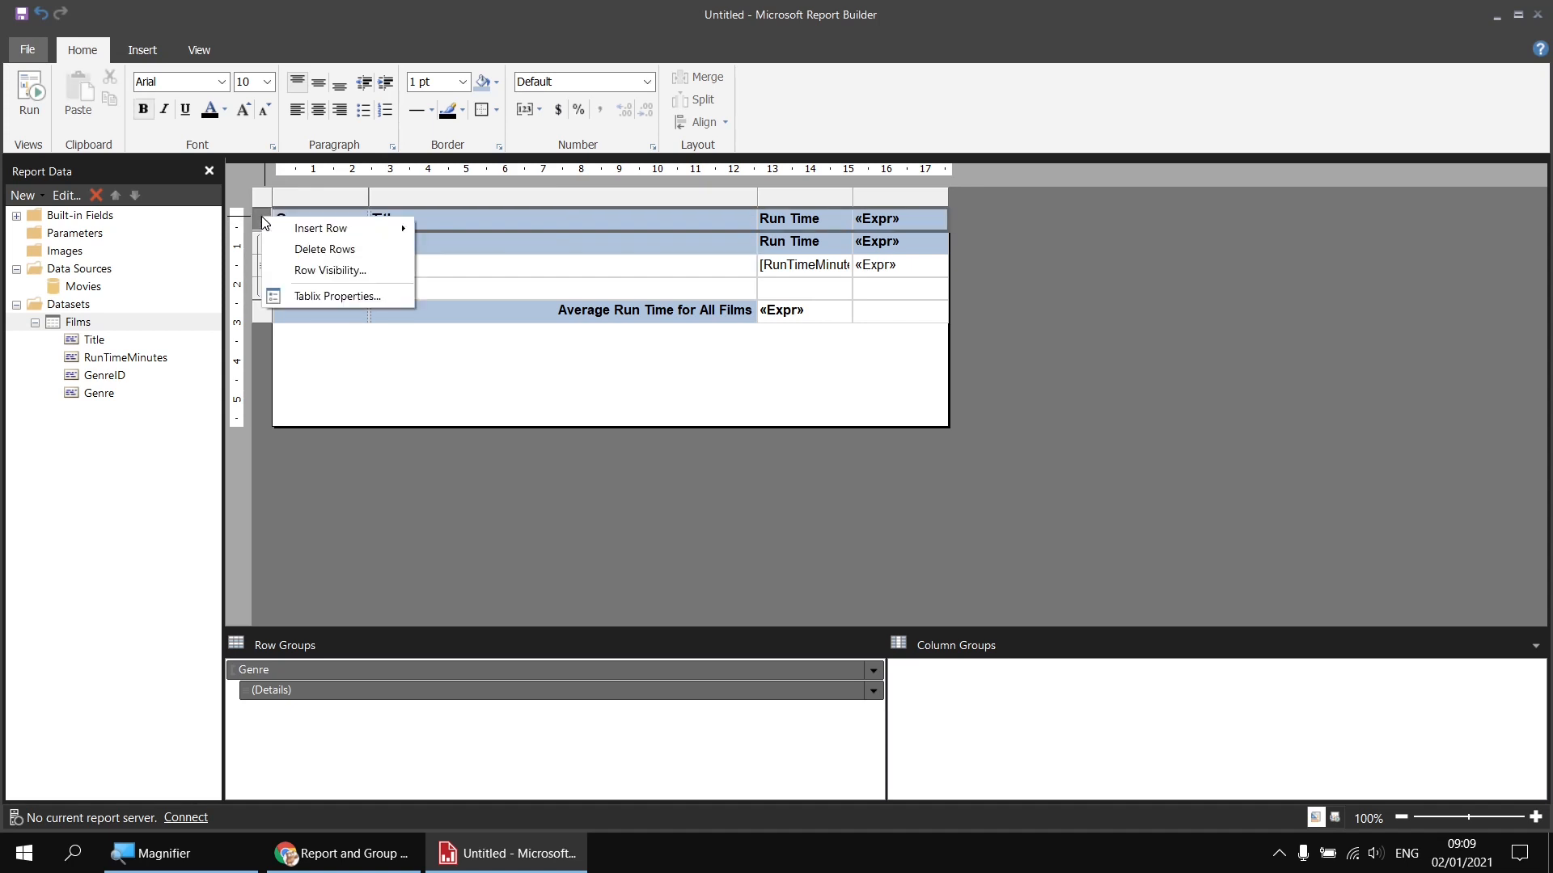
left_click(324, 249)
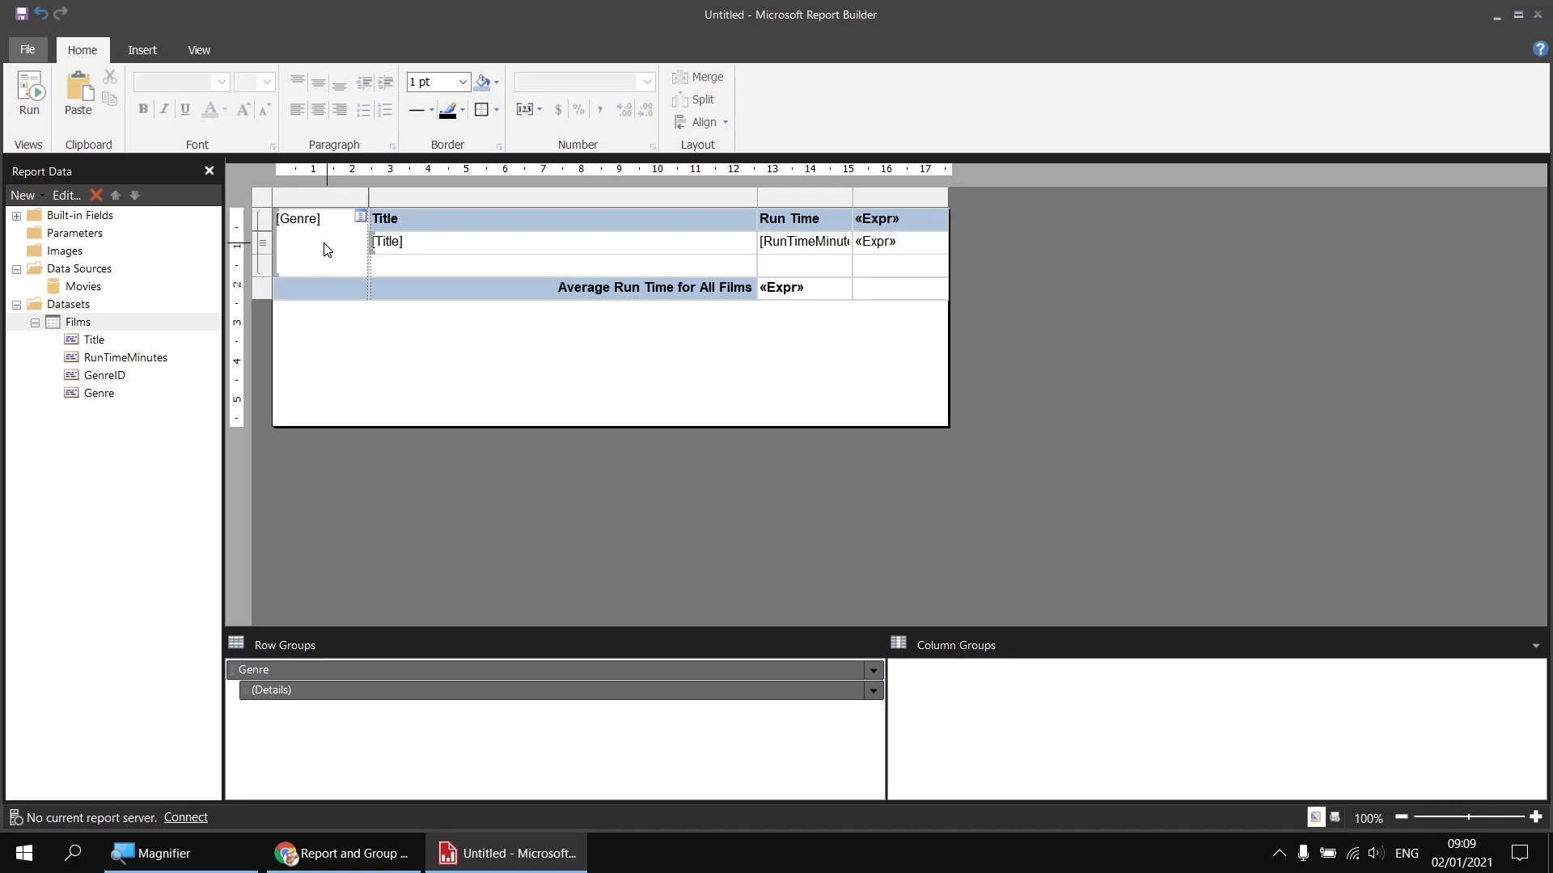
- Format the Genre column cells with a purple fill and bold white text, and preview the report before returning to design view
left_click(327, 249)
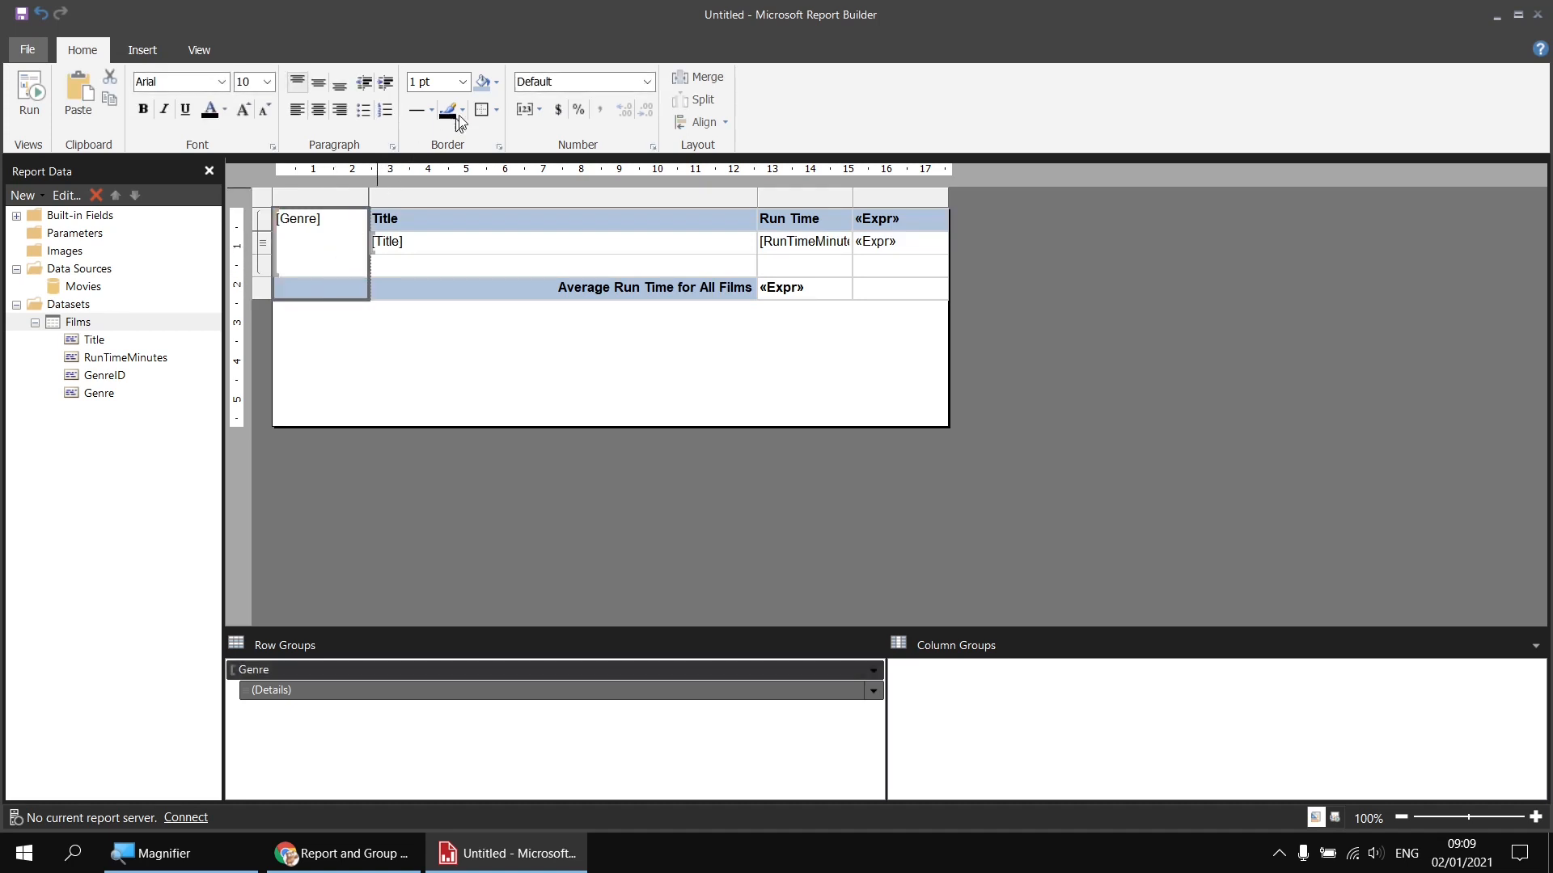
left_click(497, 84)
left_click(605, 156)
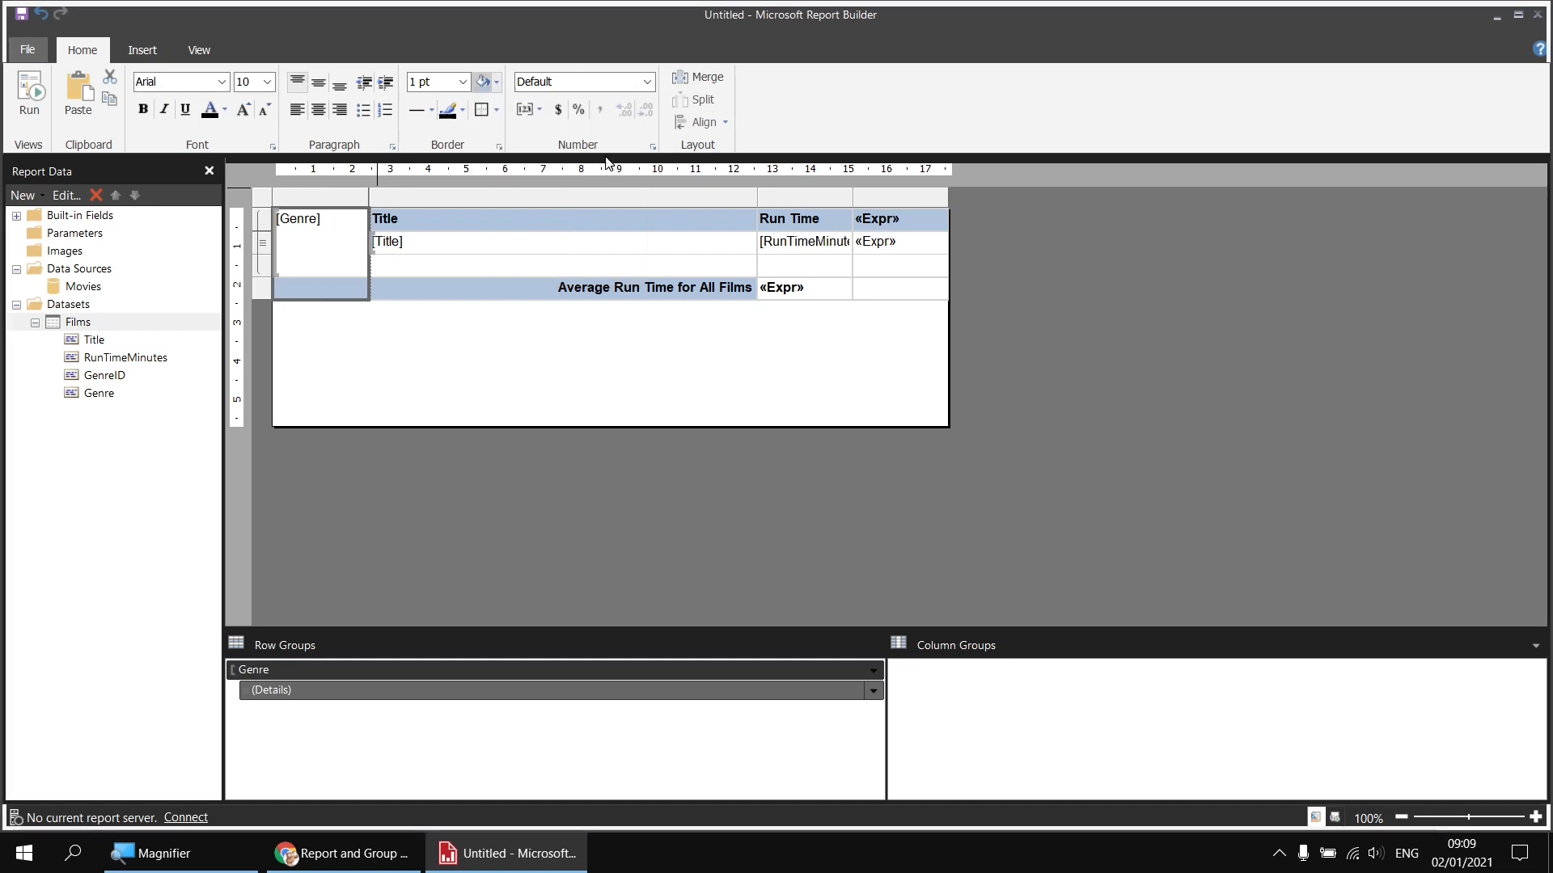
left_click(147, 114)
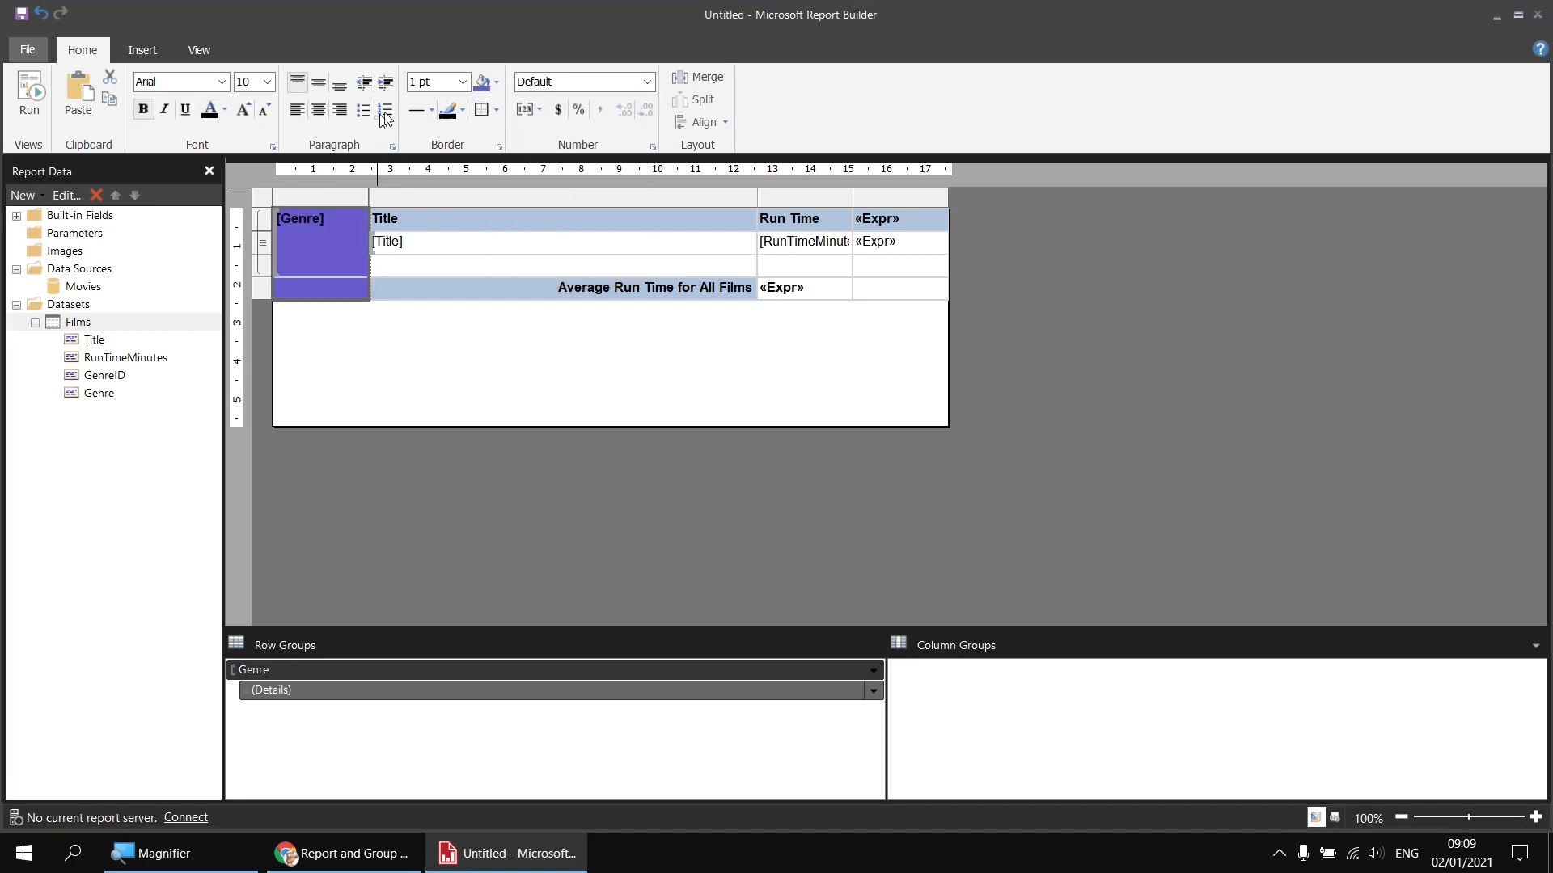
left_click(225, 111)
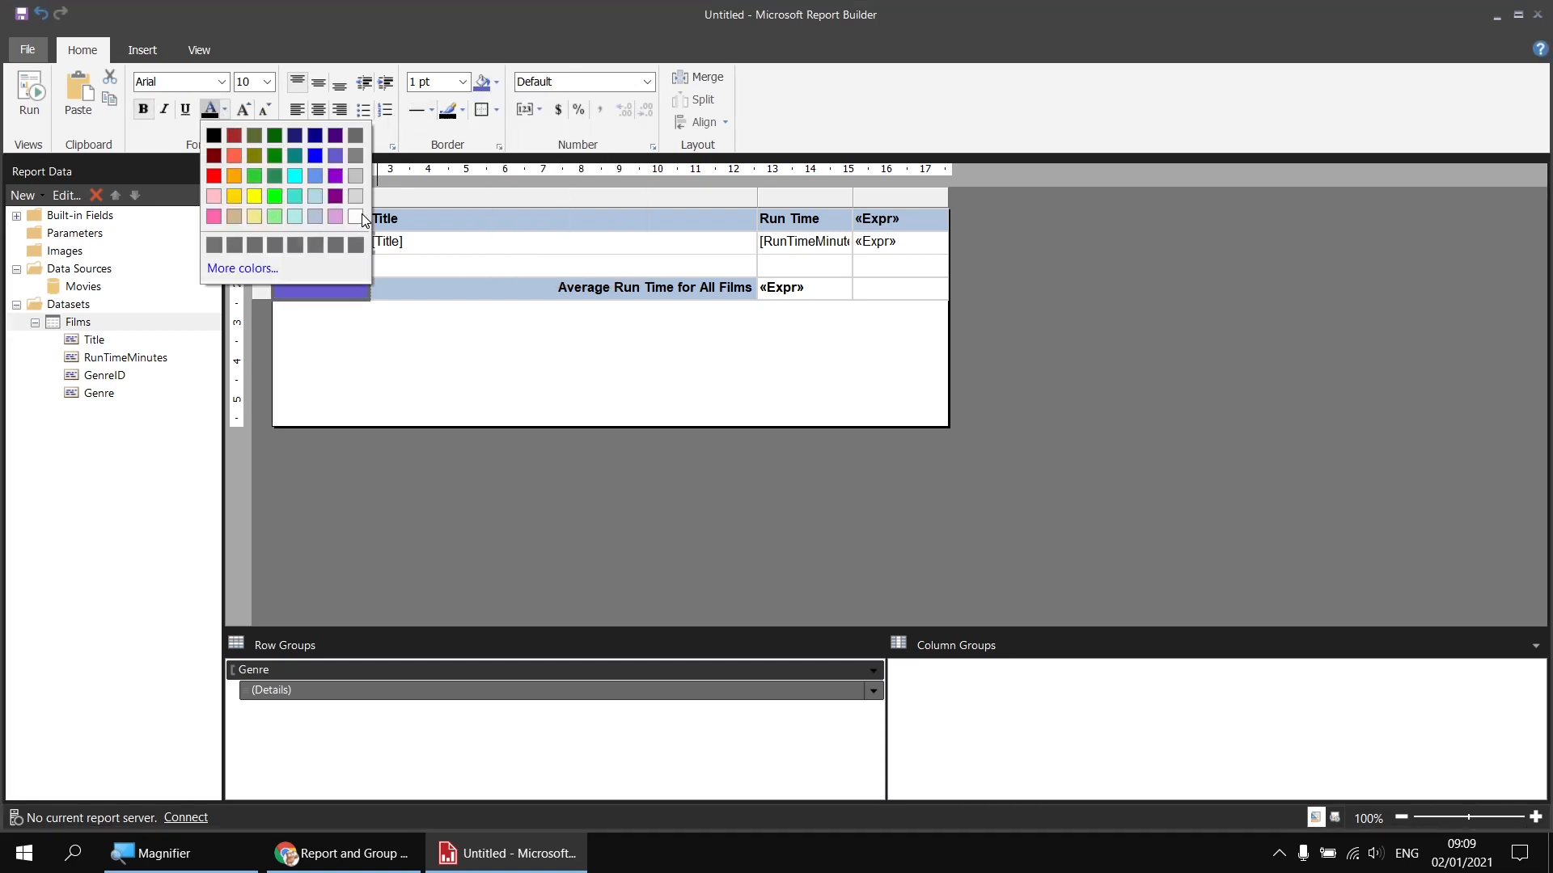
left_click(356, 216)
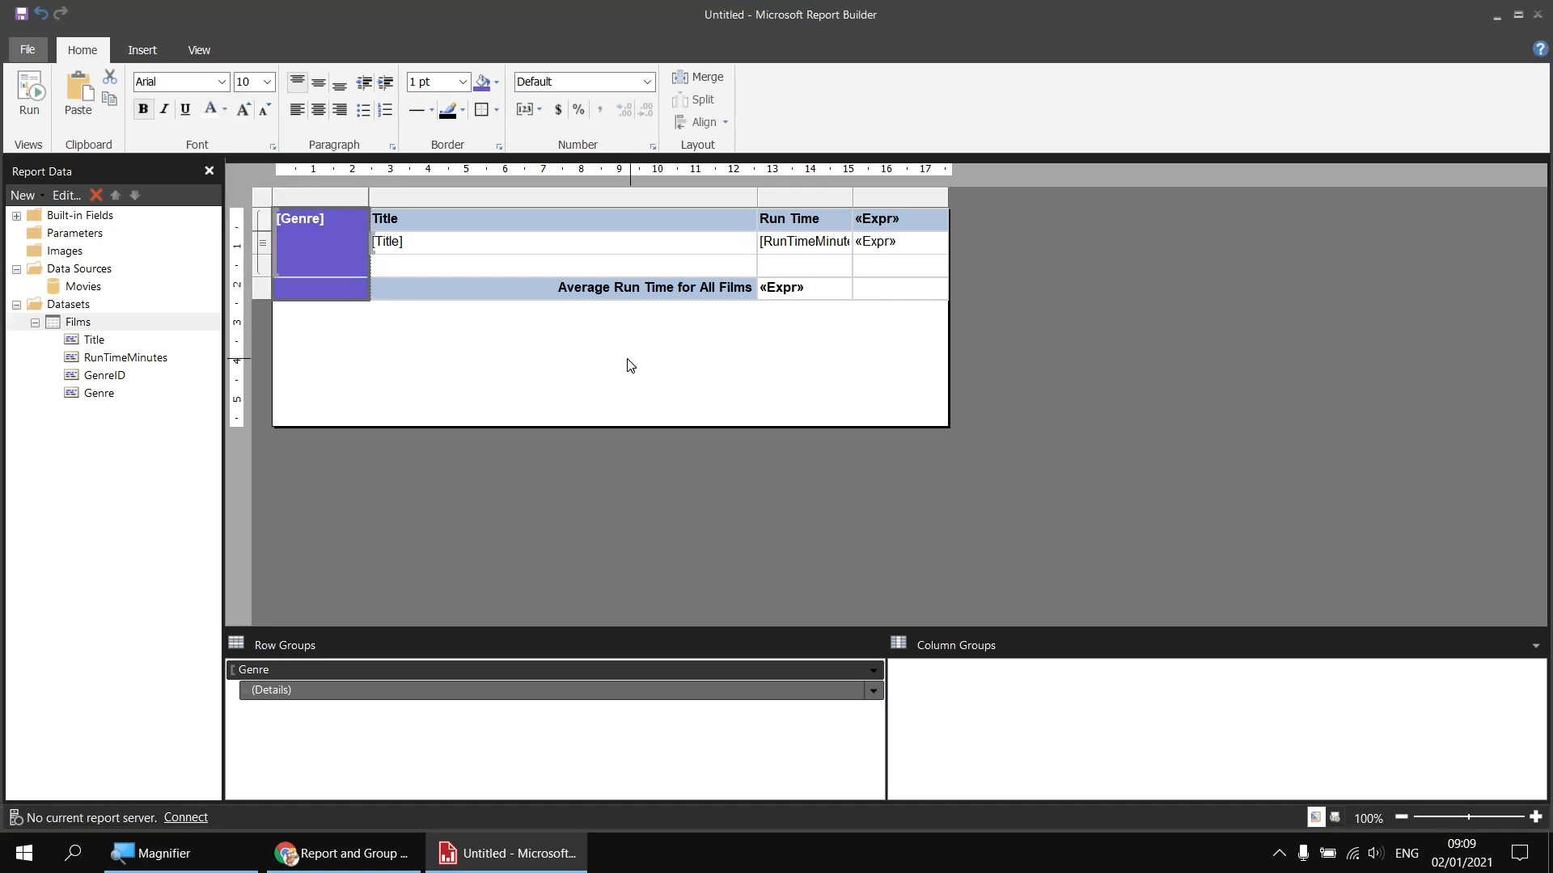
key("F5")
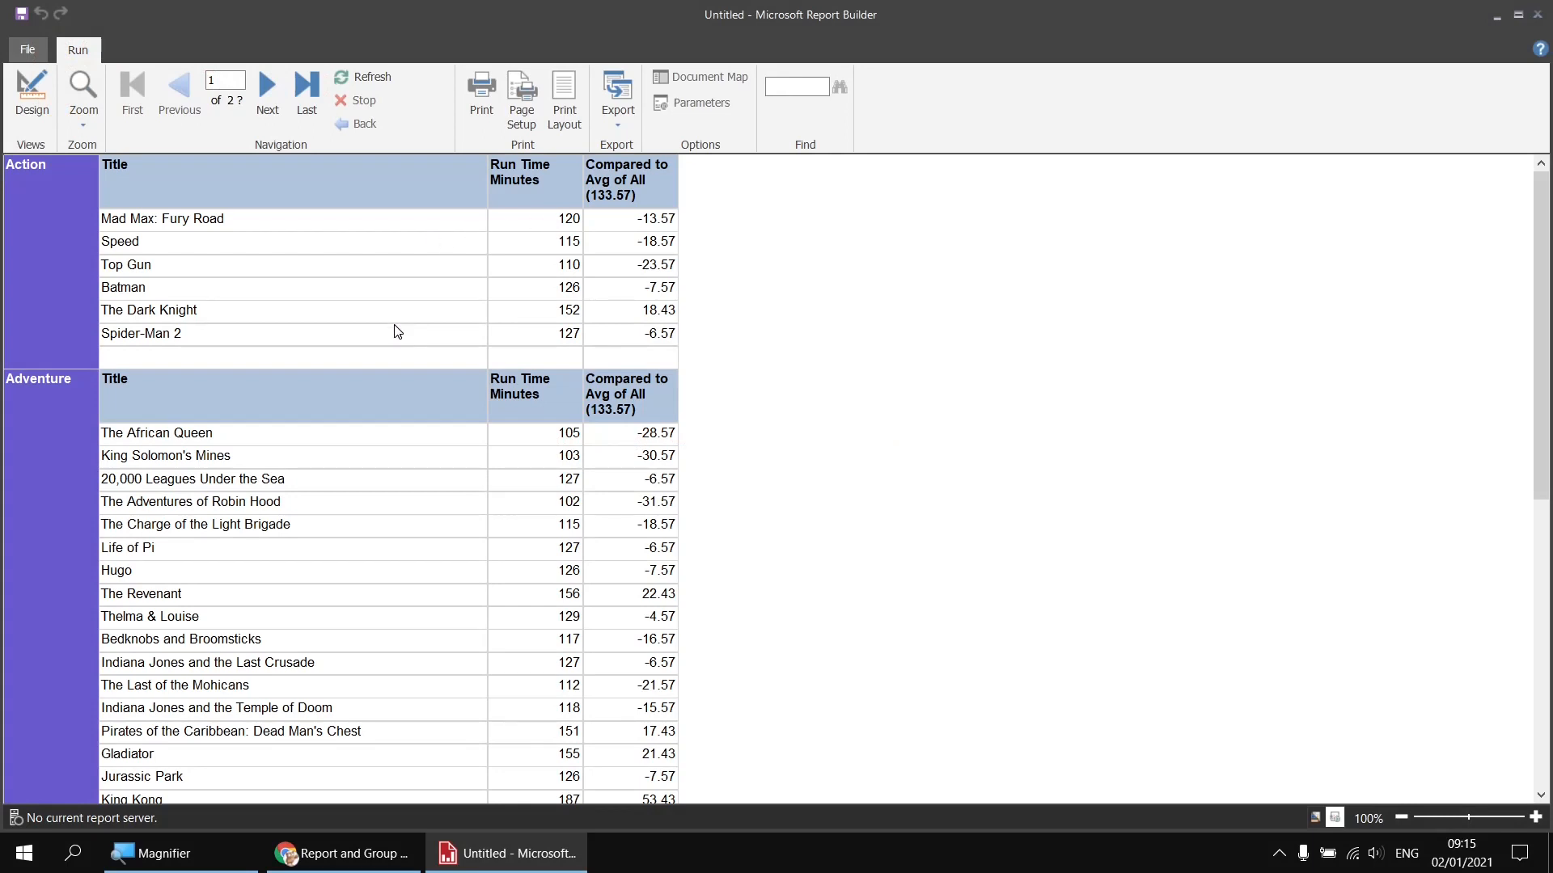
left_click(33, 95)
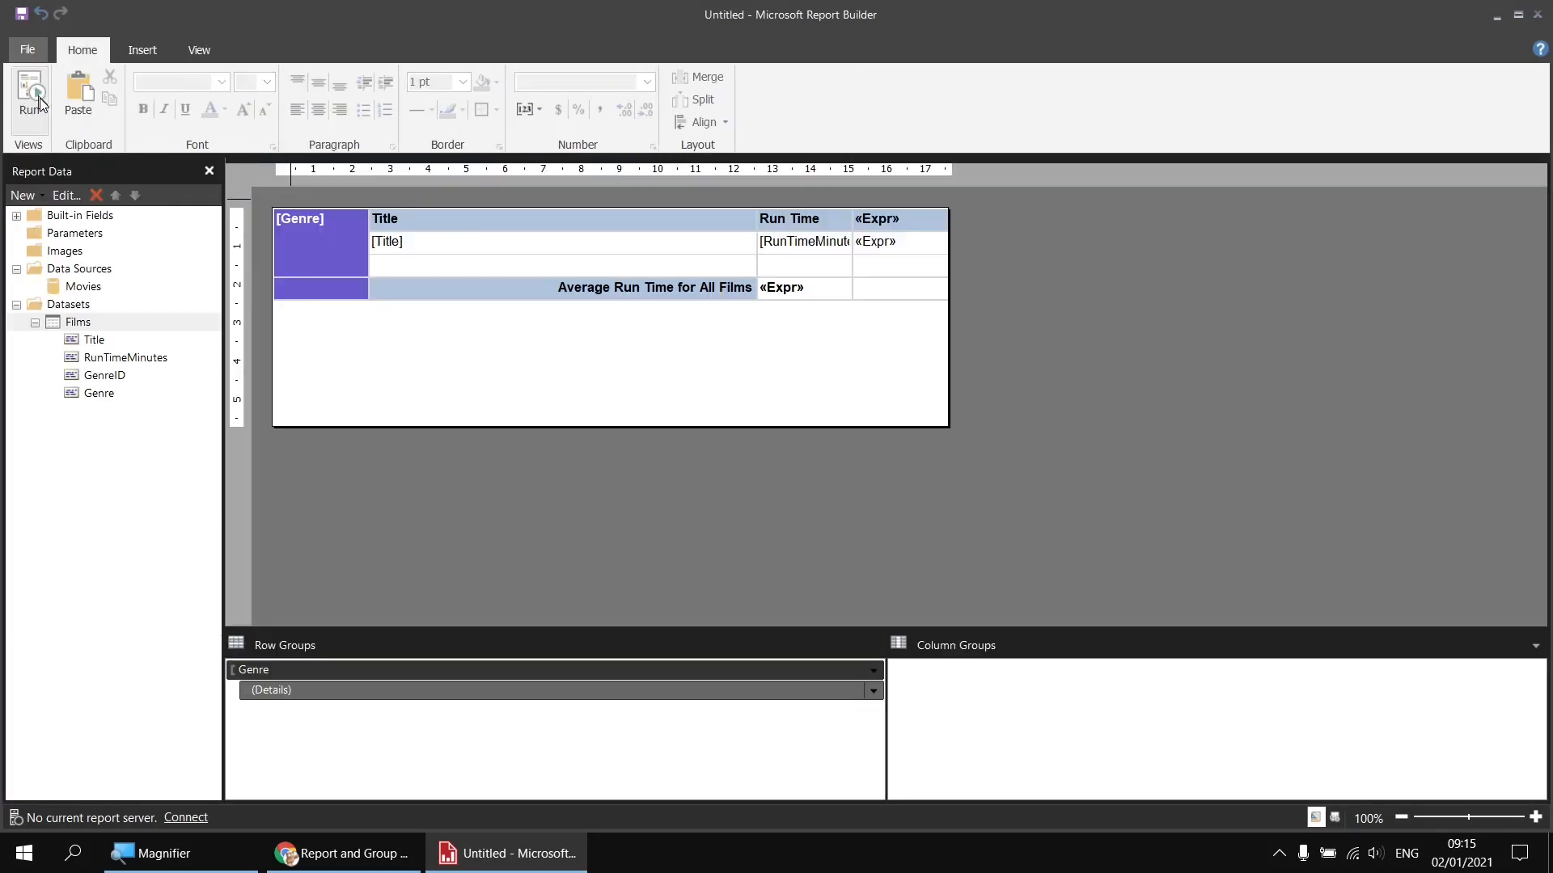
- Add a group variable named gvAvgRunTime to the Genre row group
right_click(302, 671)
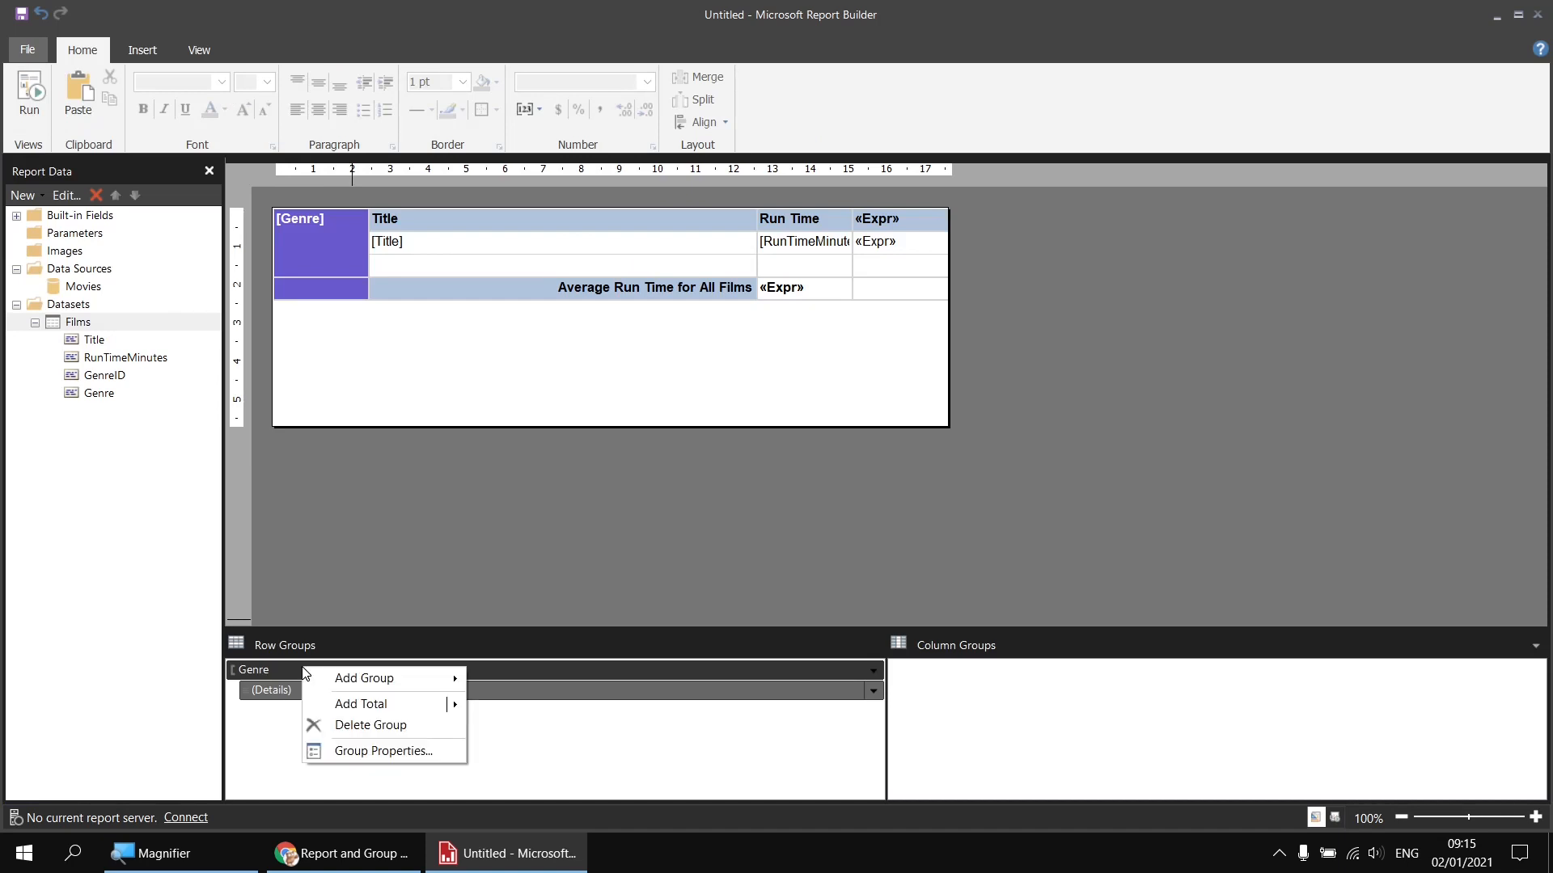
left_click(422, 749)
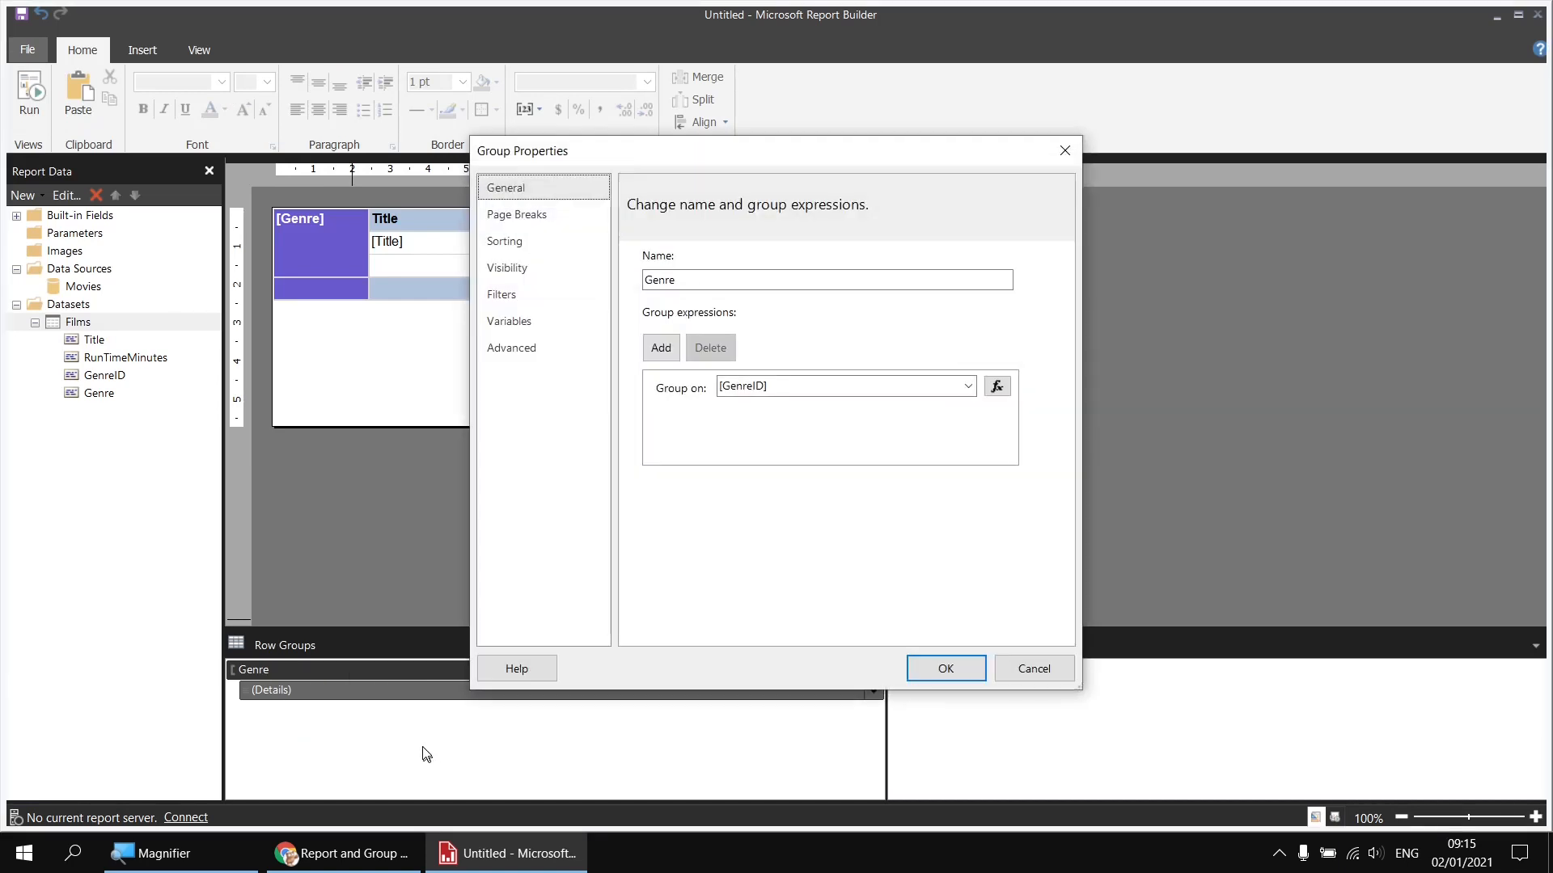
left_click(514, 331)
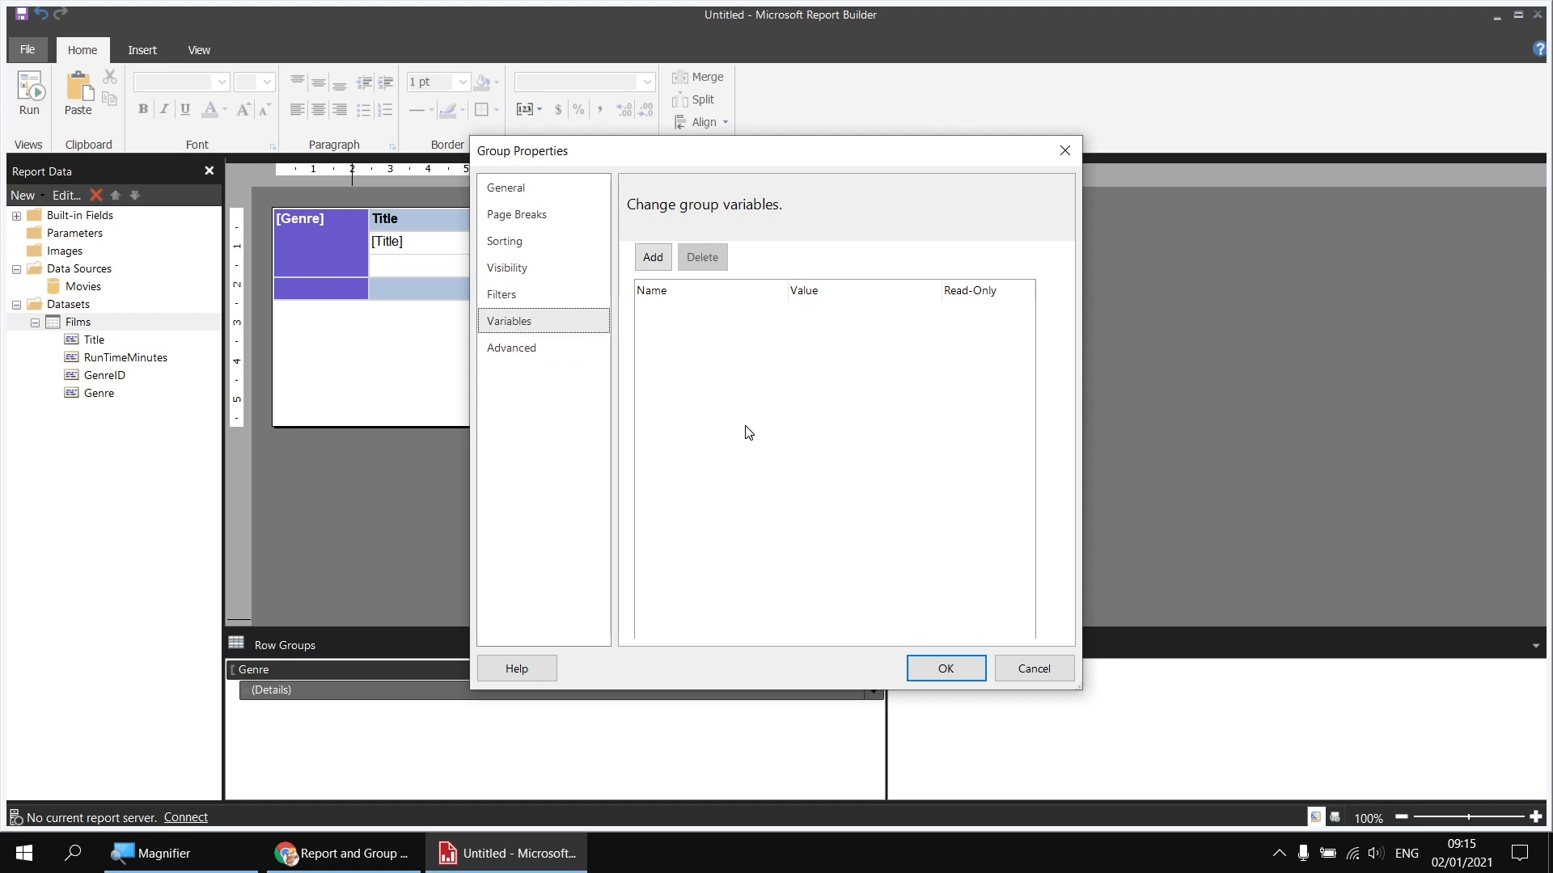
left_click(649, 258)
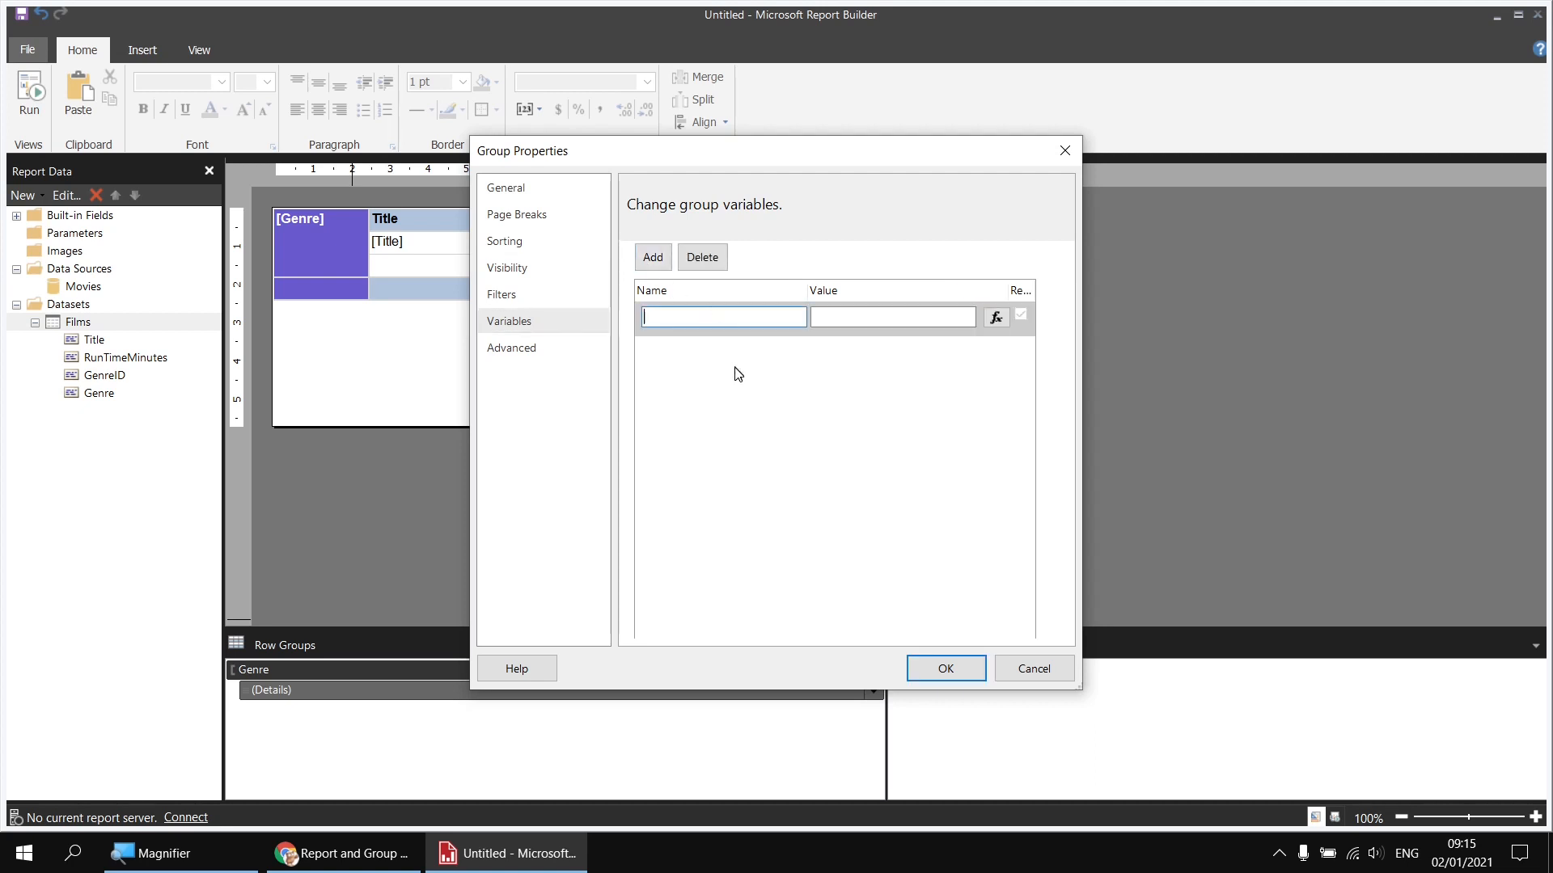
type("gvAvgRunTime")
- Set the gvAvgRunTime variable's value to =Avg(Fields!RunTimeMinutes.Value) and apply the group properties
left_click(998, 318)
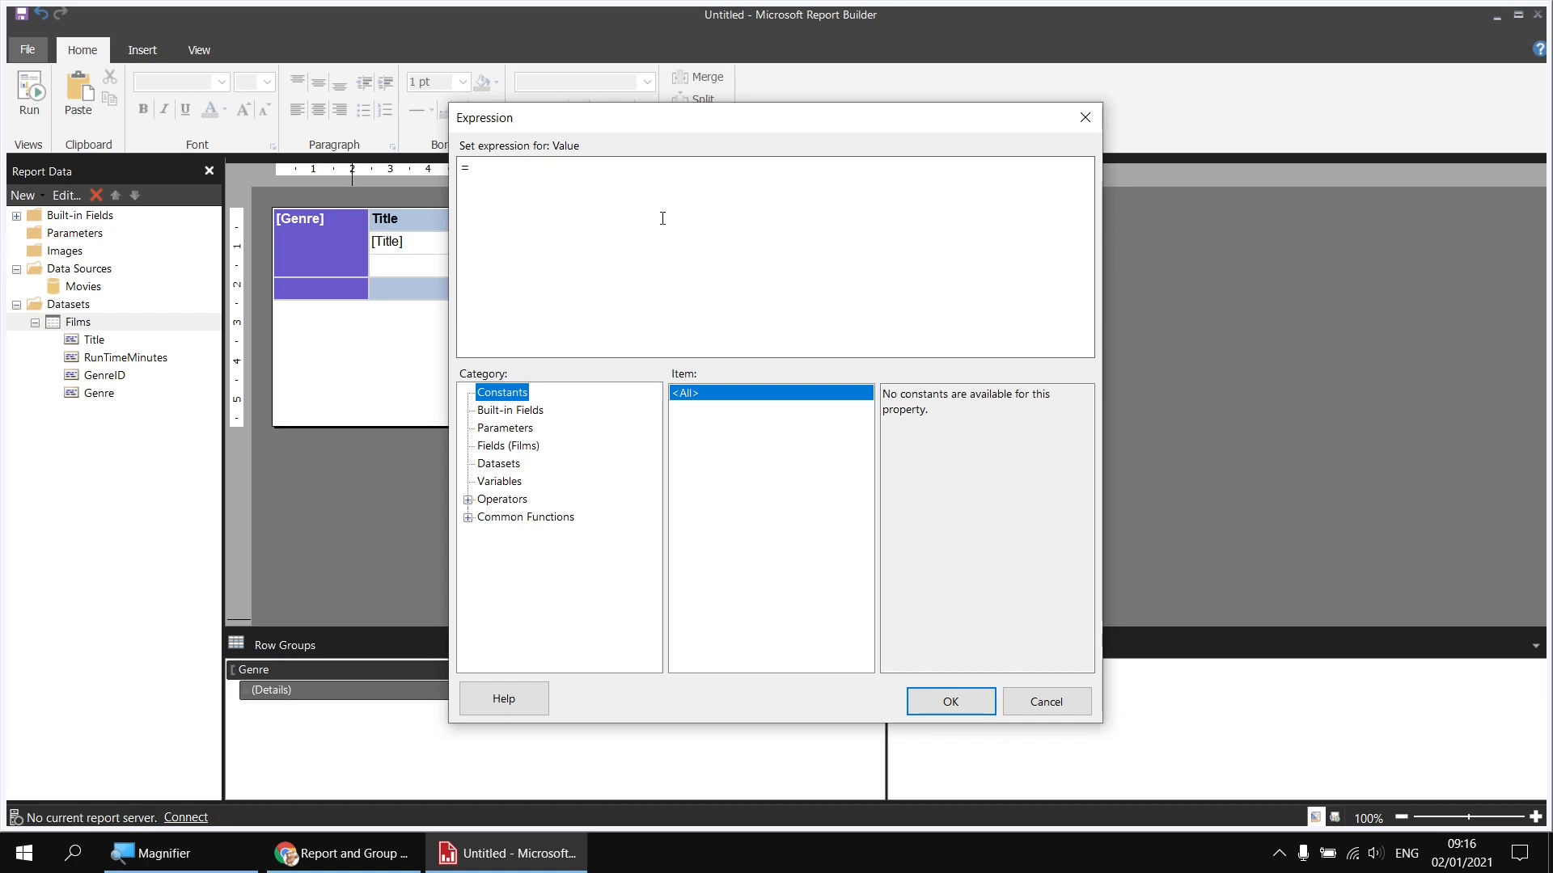
left_click(499, 449)
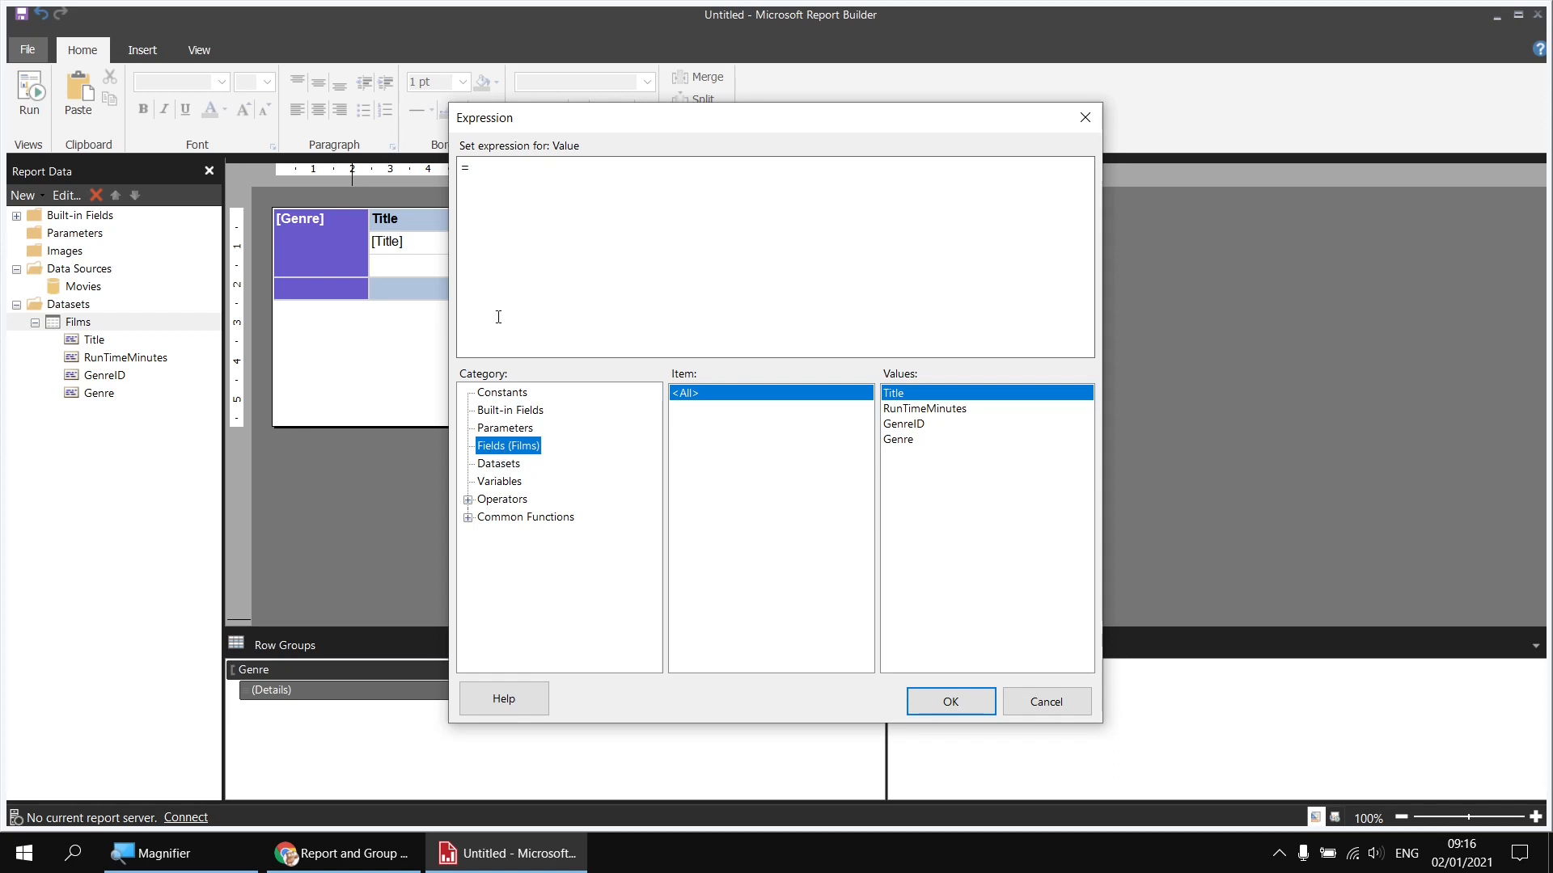
left_click(479, 169)
type("Avg(")
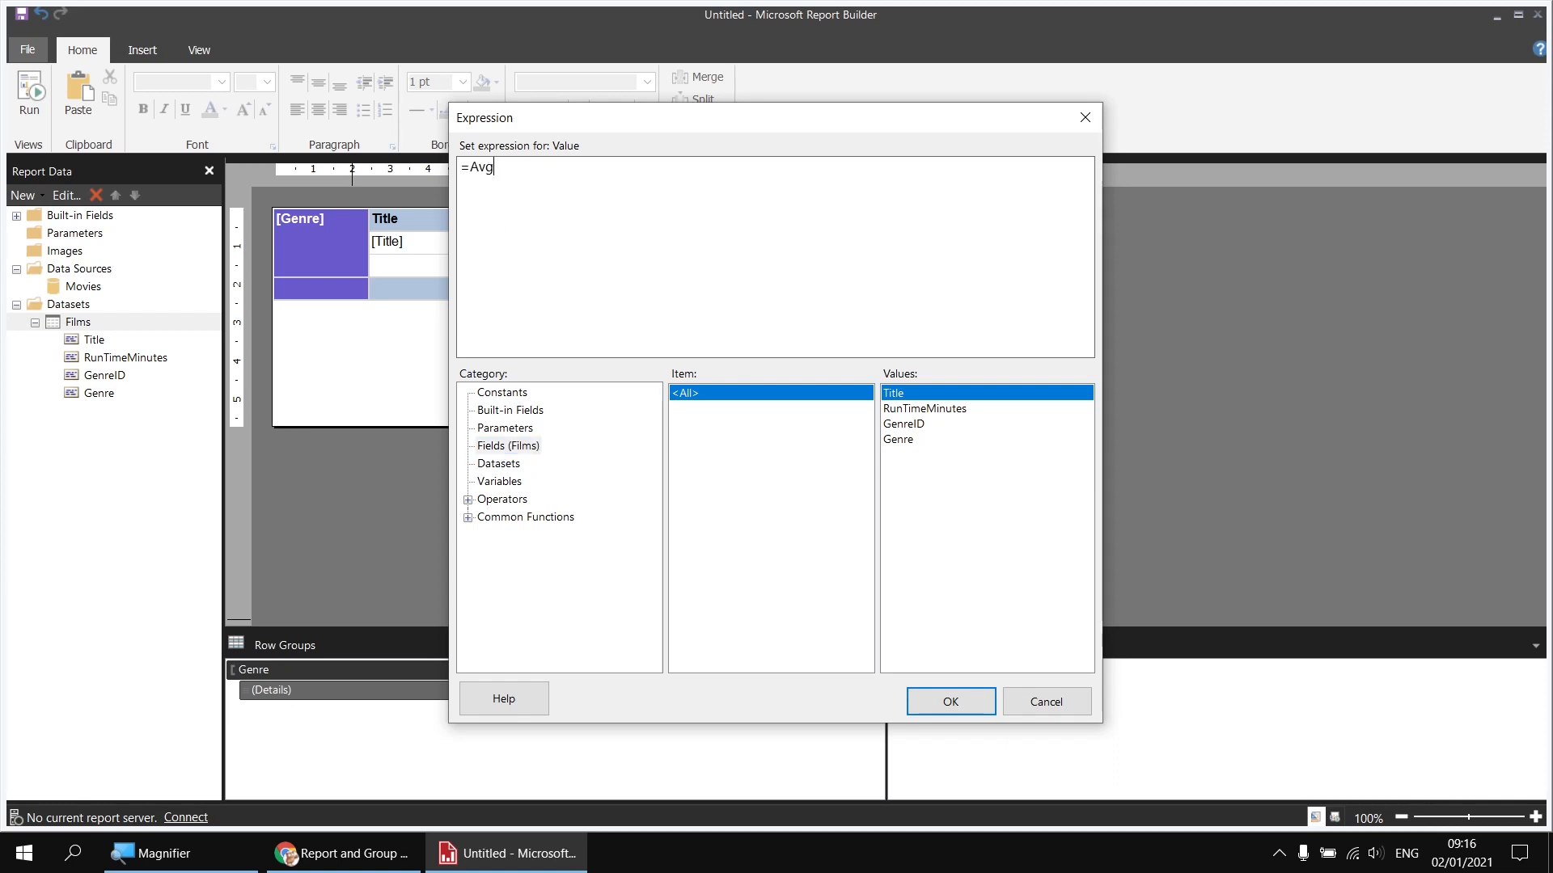
double_click(932, 409)
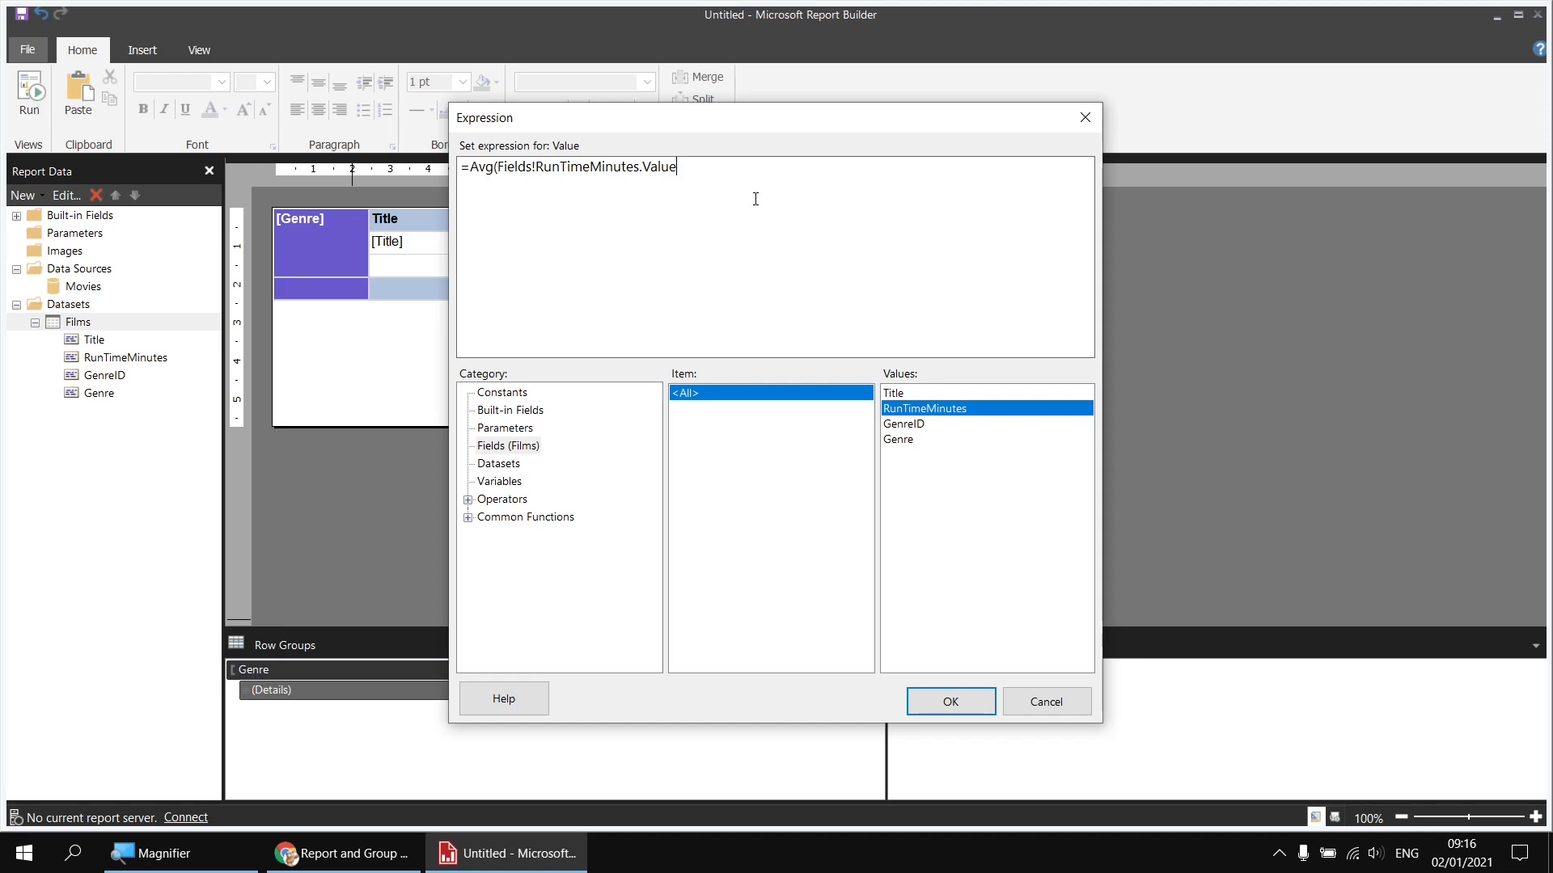
type(")")
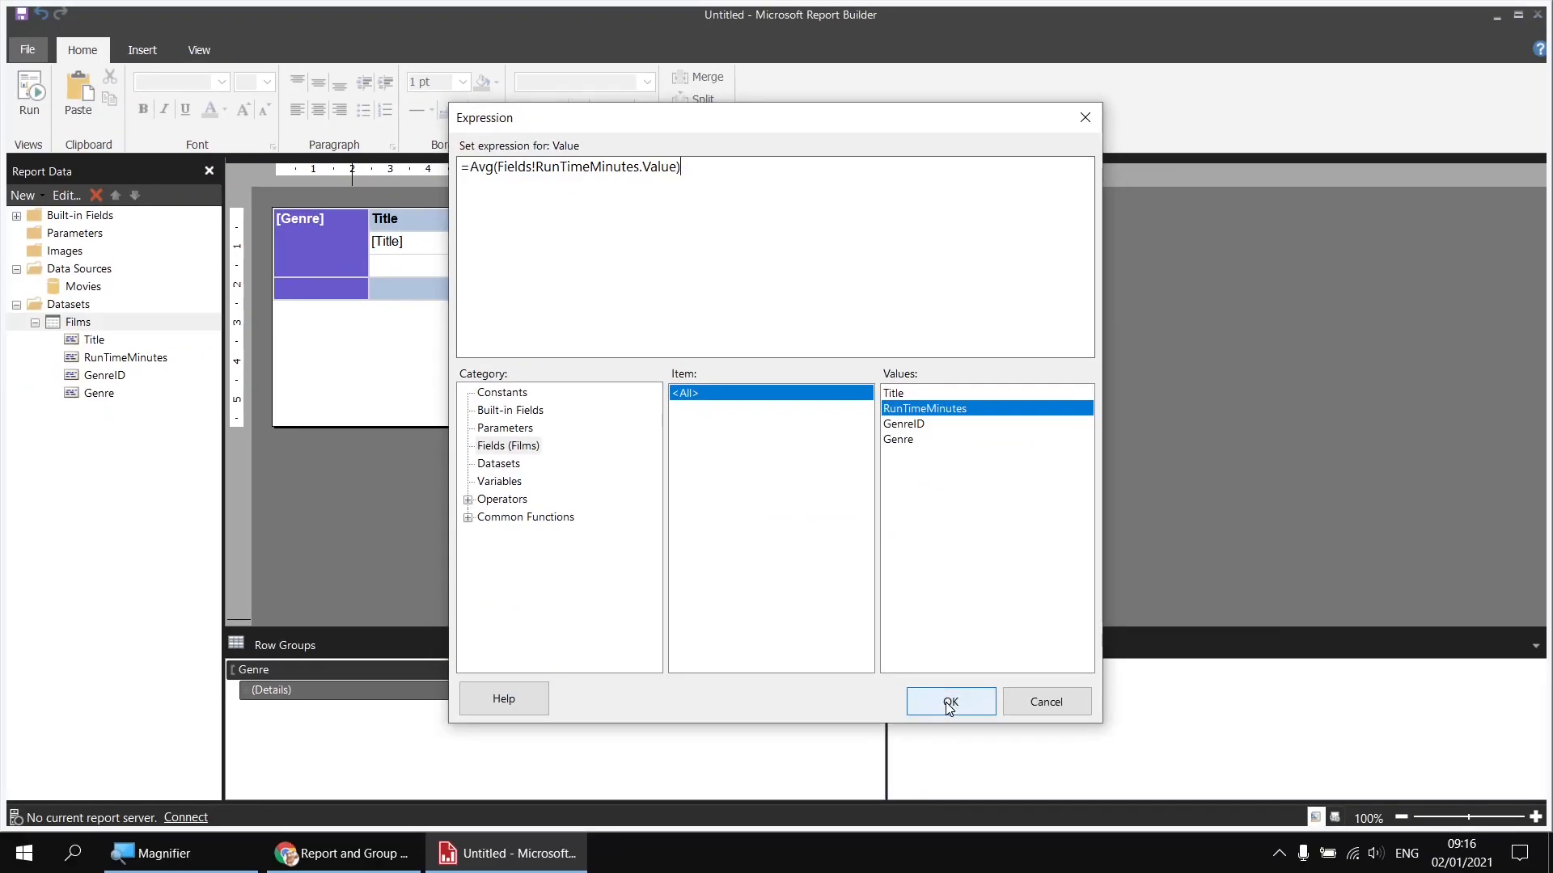
left_click(1081, 864)
left_click(951, 669)
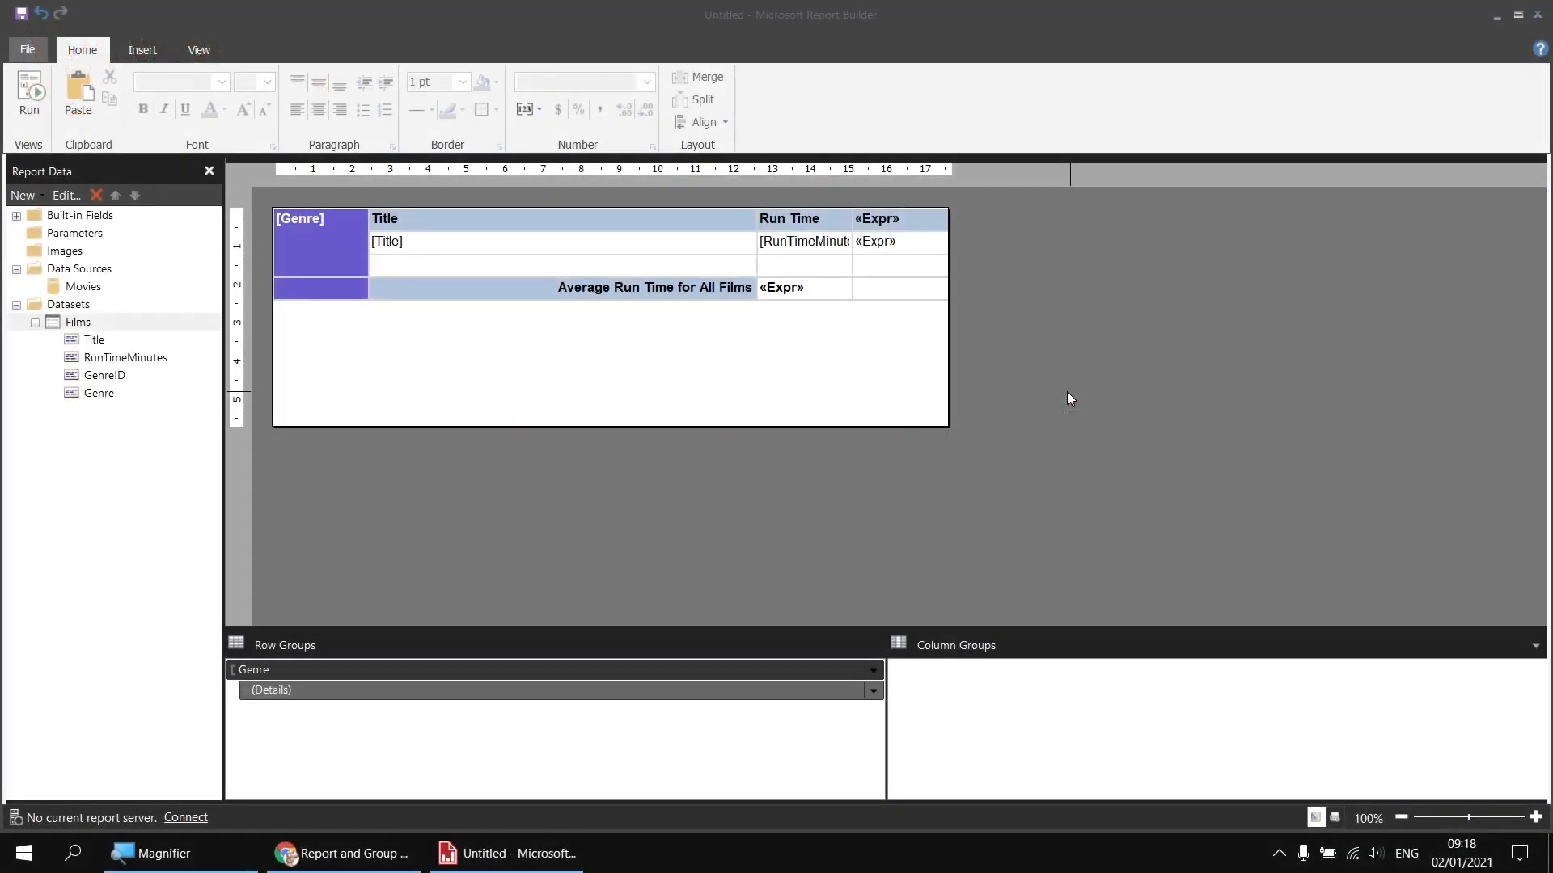
- Set the Run Time cell in the Genre group's footer to =Variables!gvAvgRunTime.Value and format it as Number
left_click(797, 267)
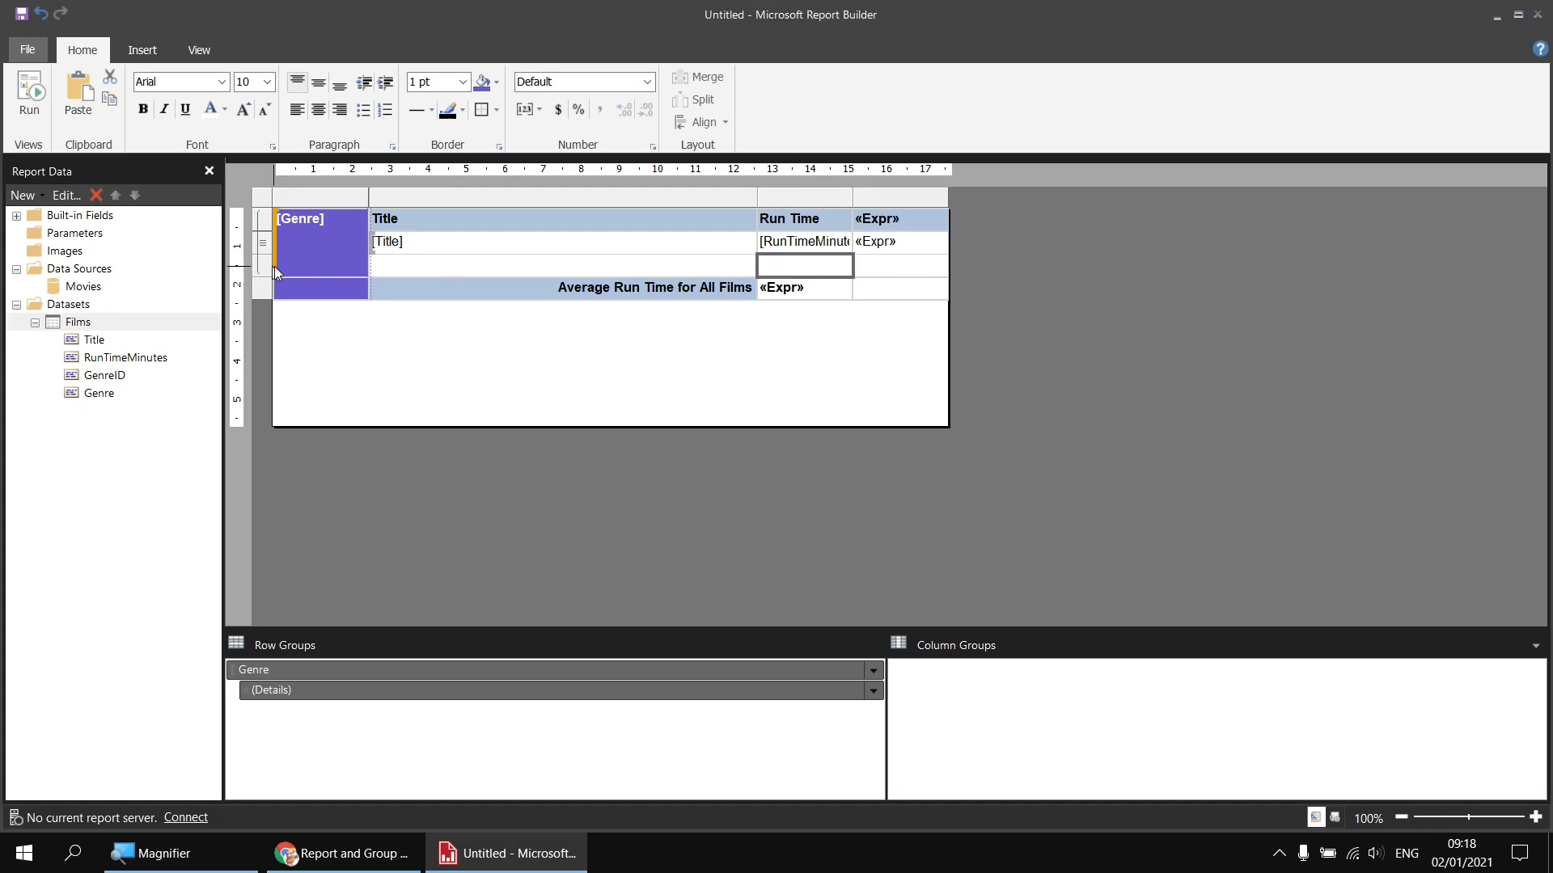
right_click(795, 273)
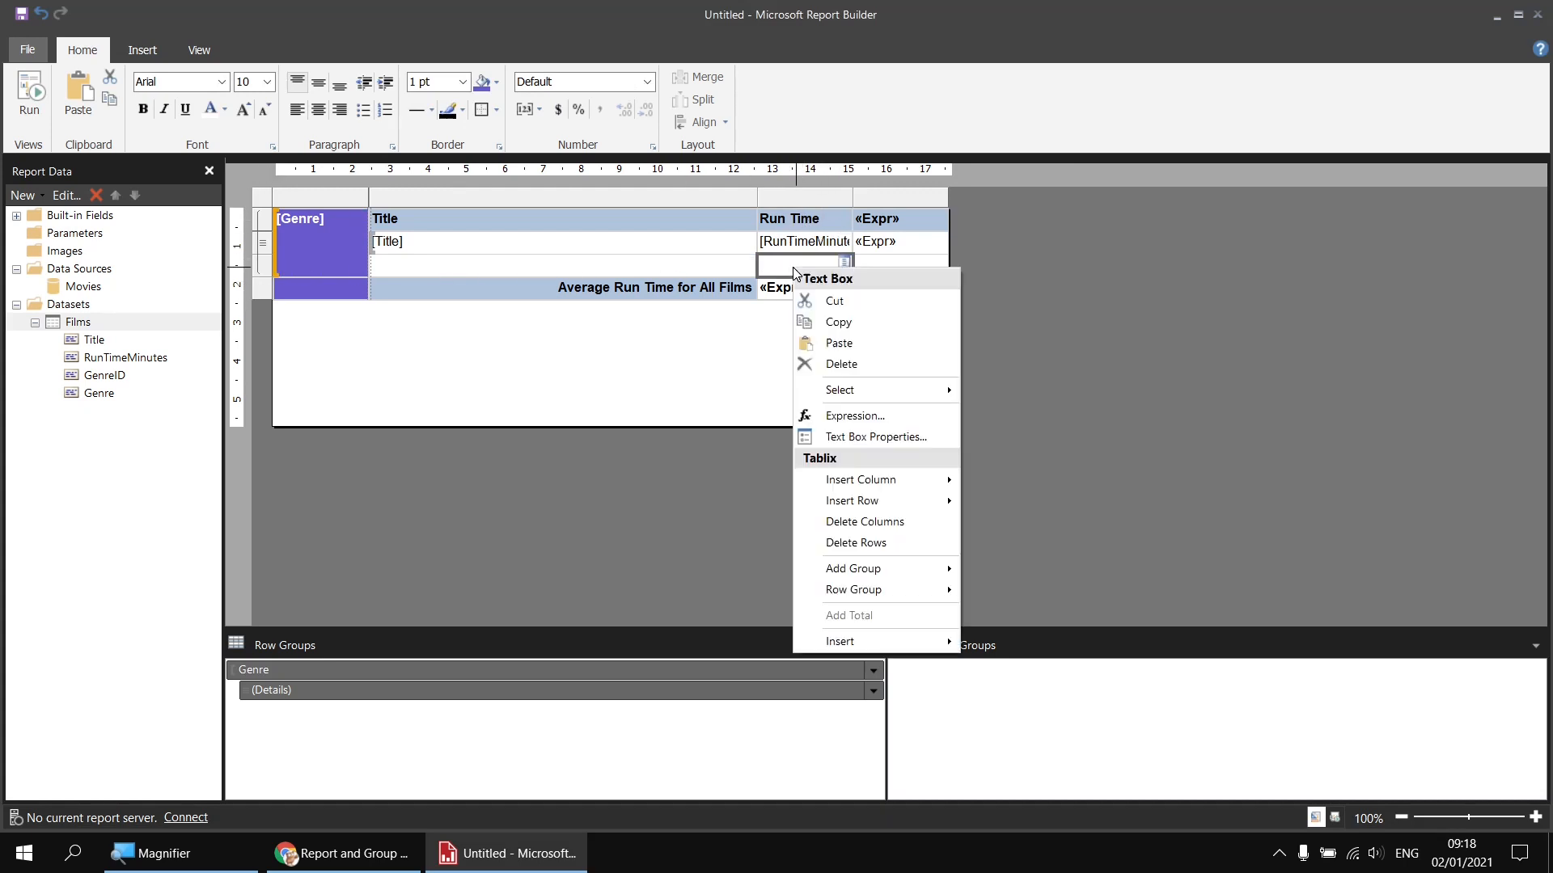
left_click(906, 419)
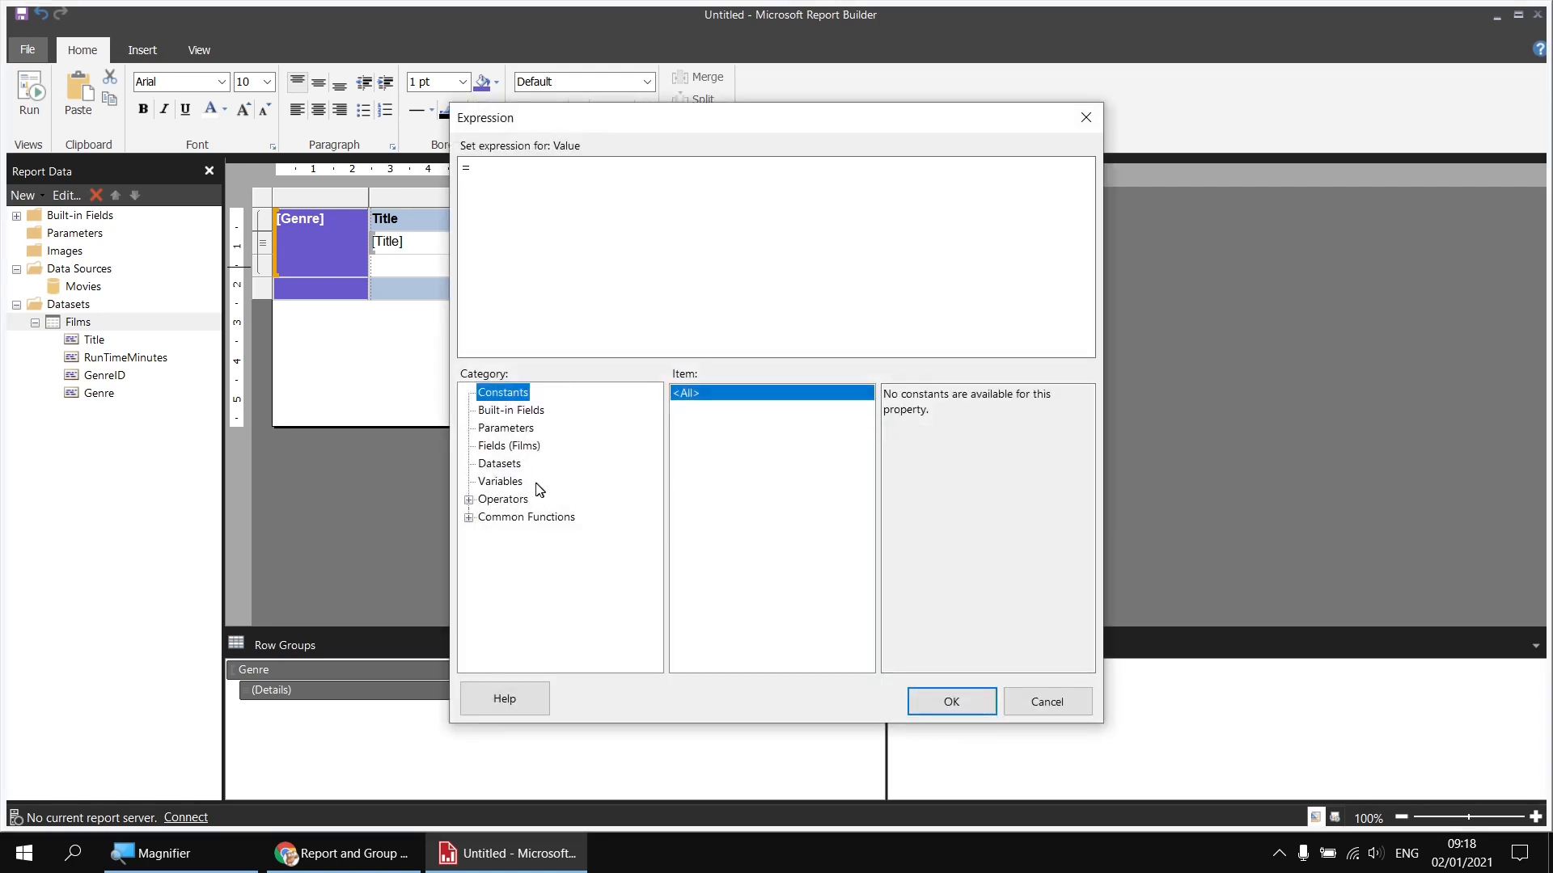
left_click(501, 482)
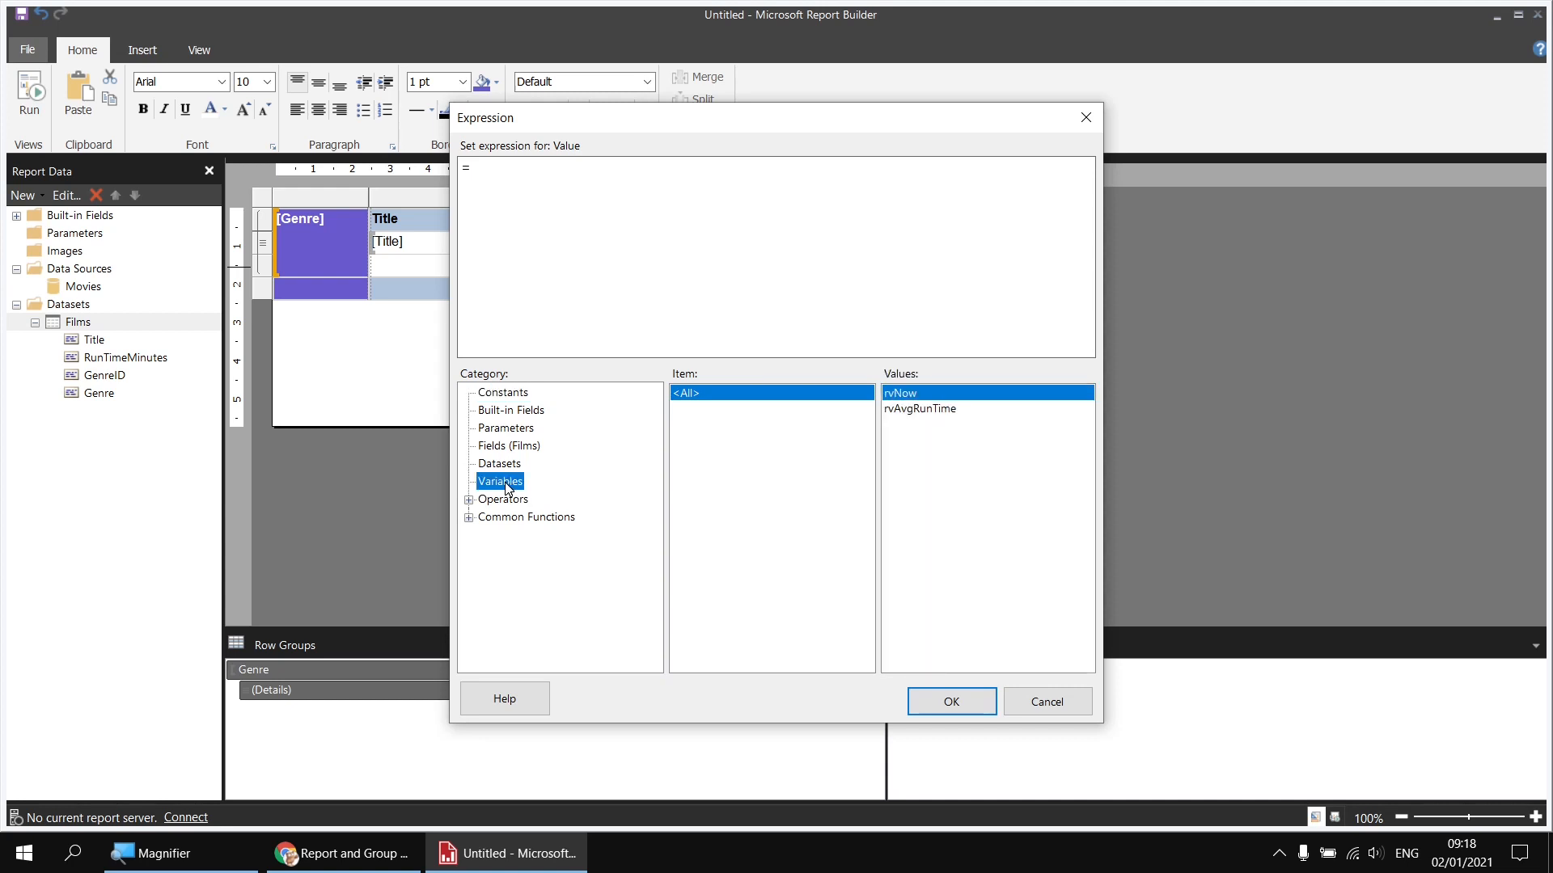
double_click(941, 410)
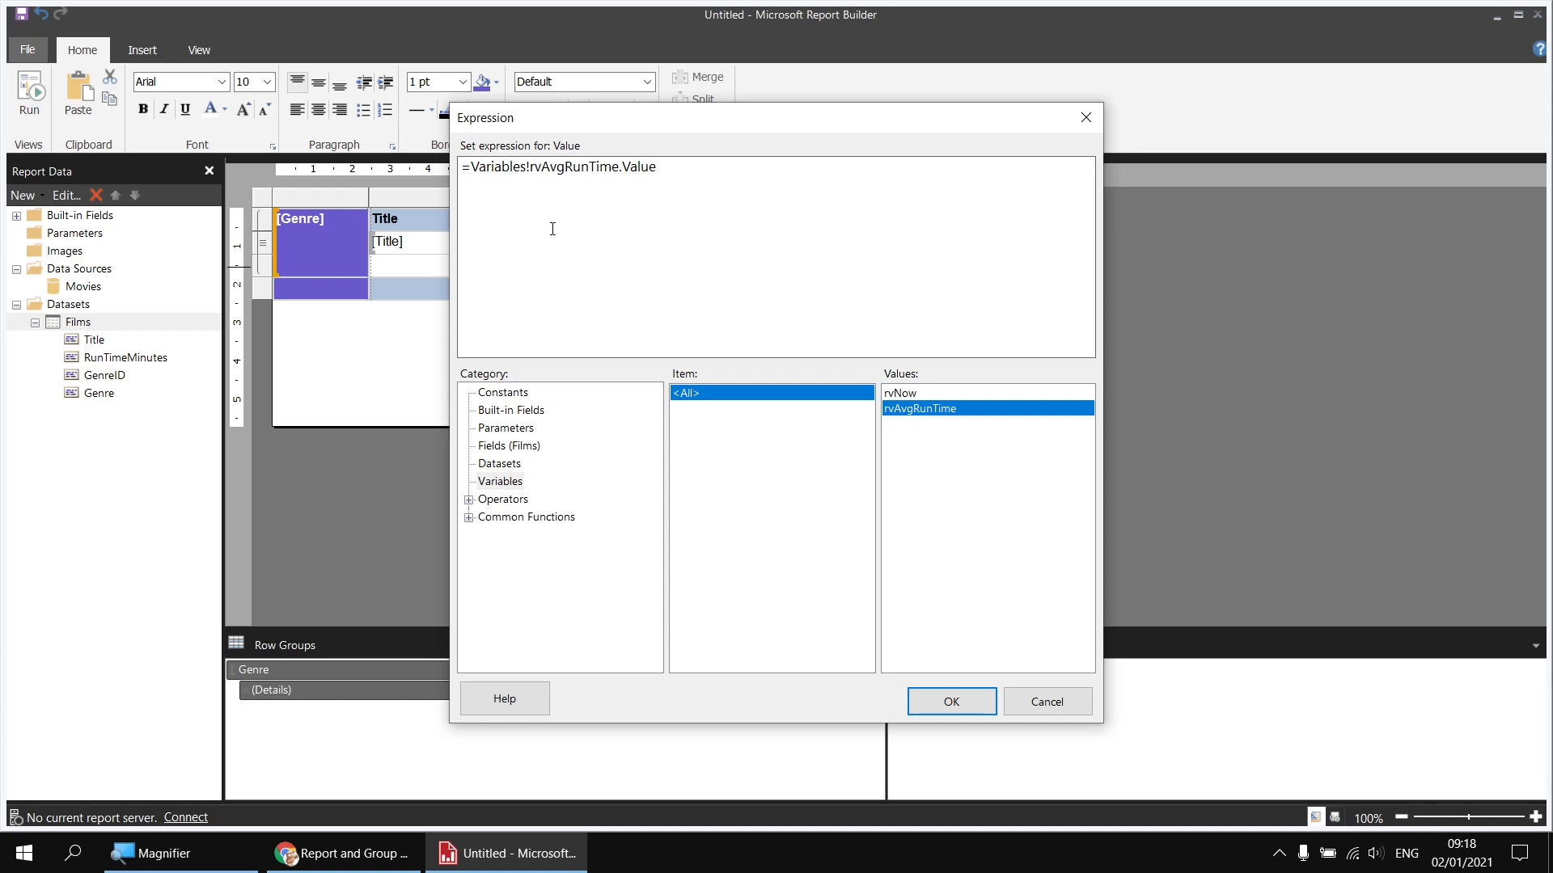
key("BackSpace")
type("g")
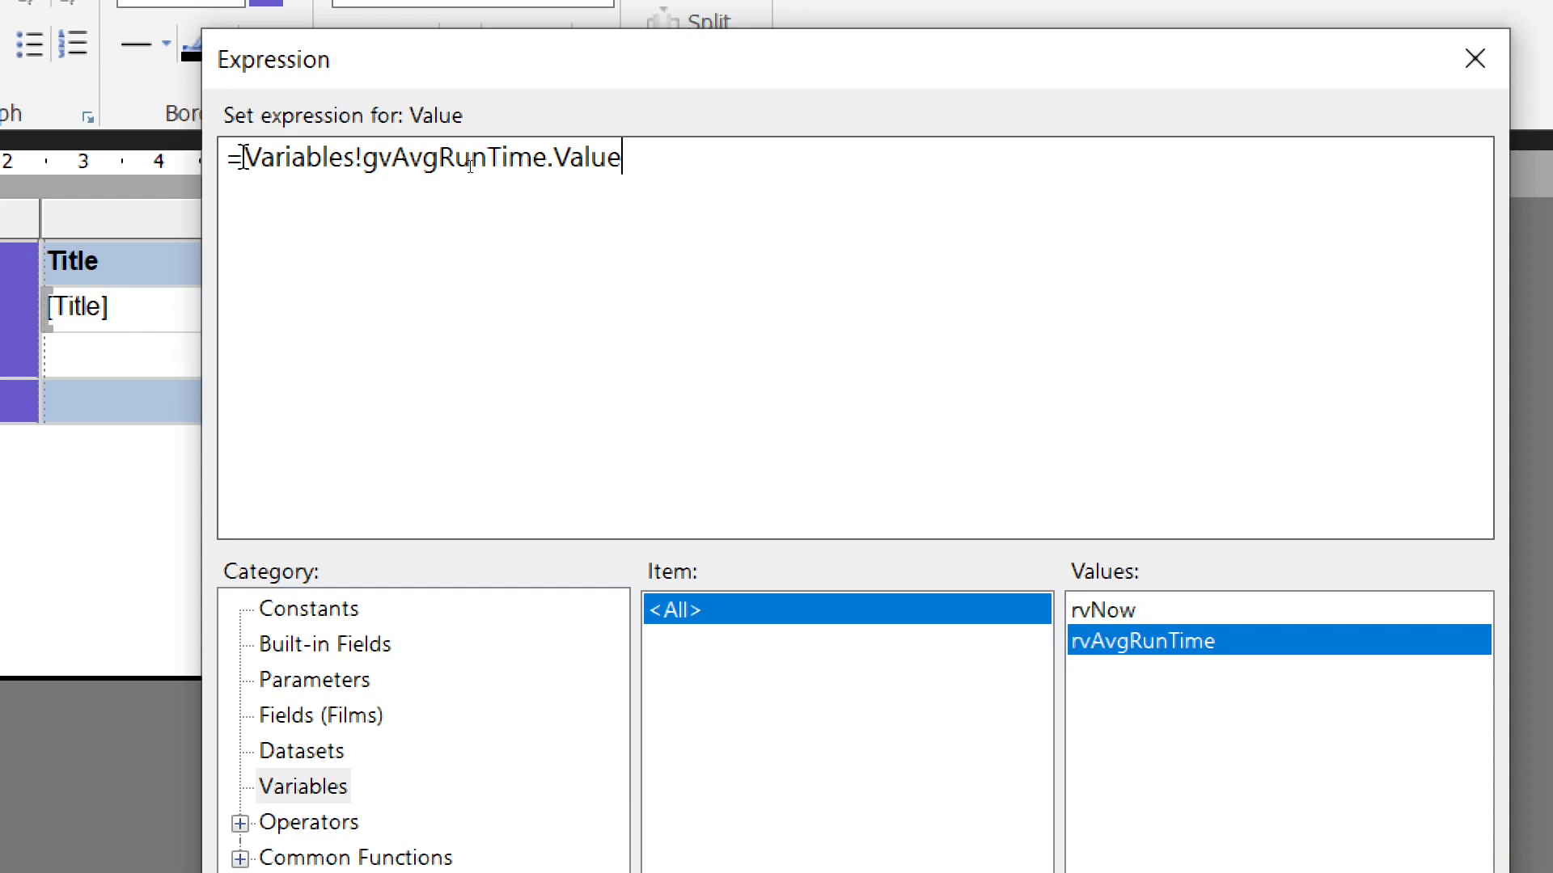
left_click_drag(244, 157, 364, 158)
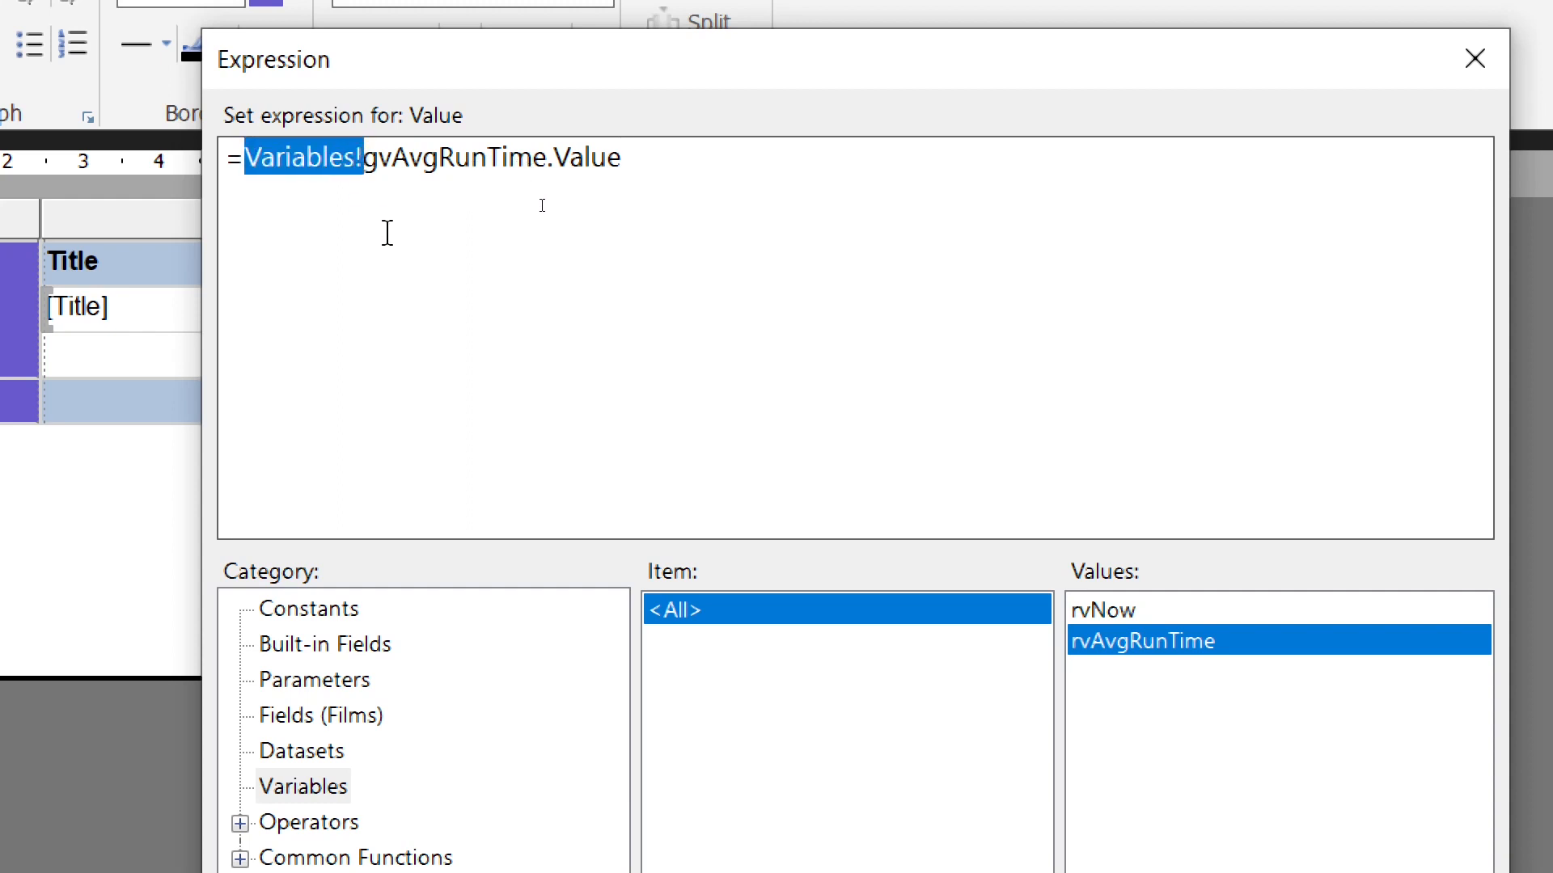
left_click_drag(549, 157, 656, 162)
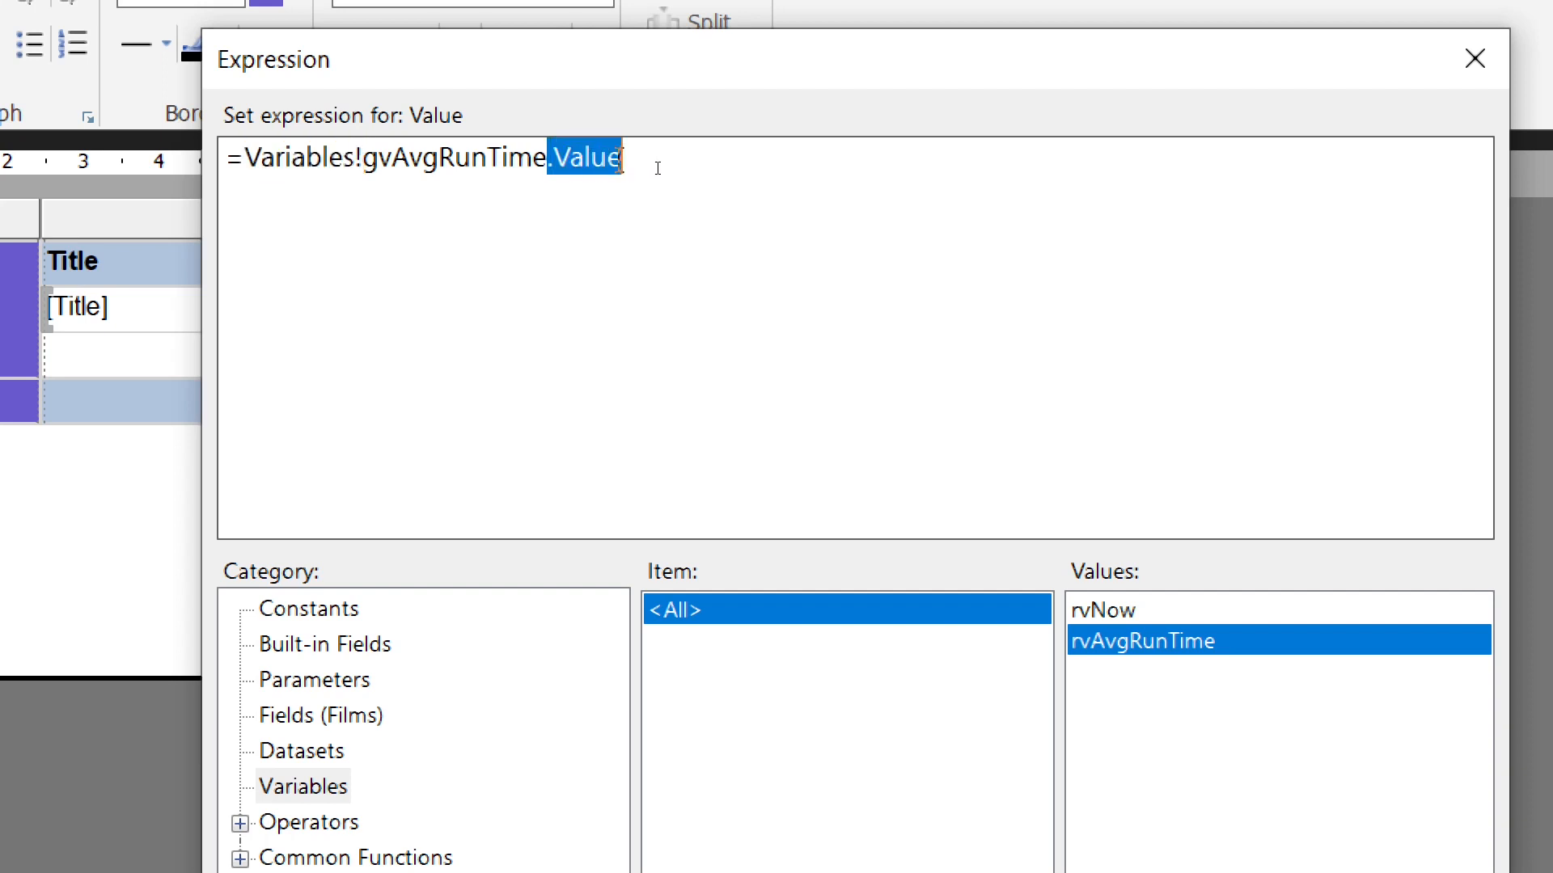
left_click_drag(362, 158, 548, 158)
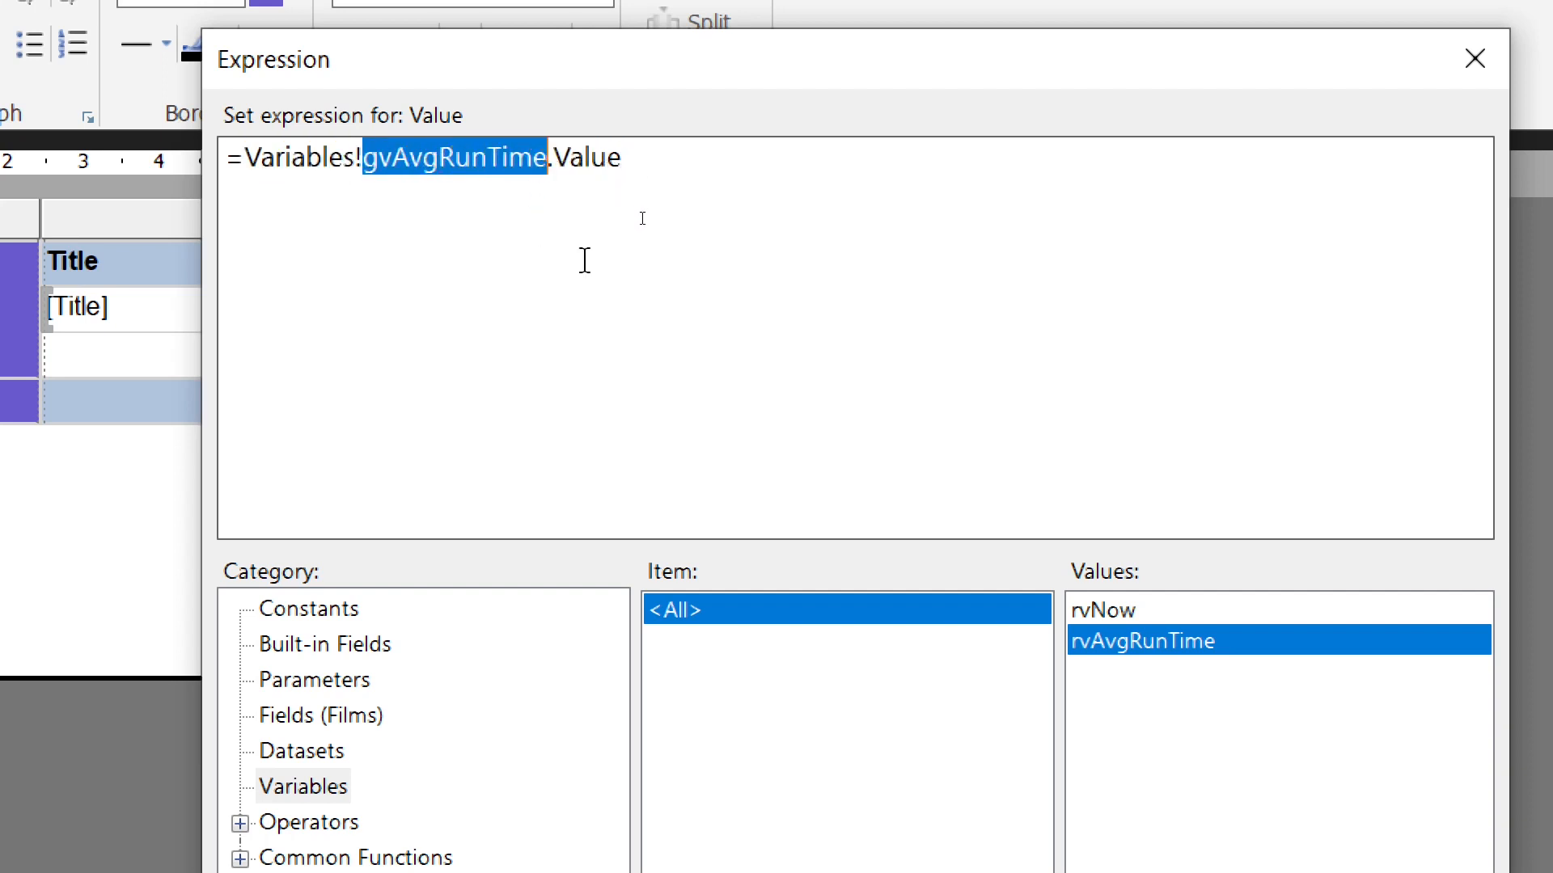
left_click(662, 157)
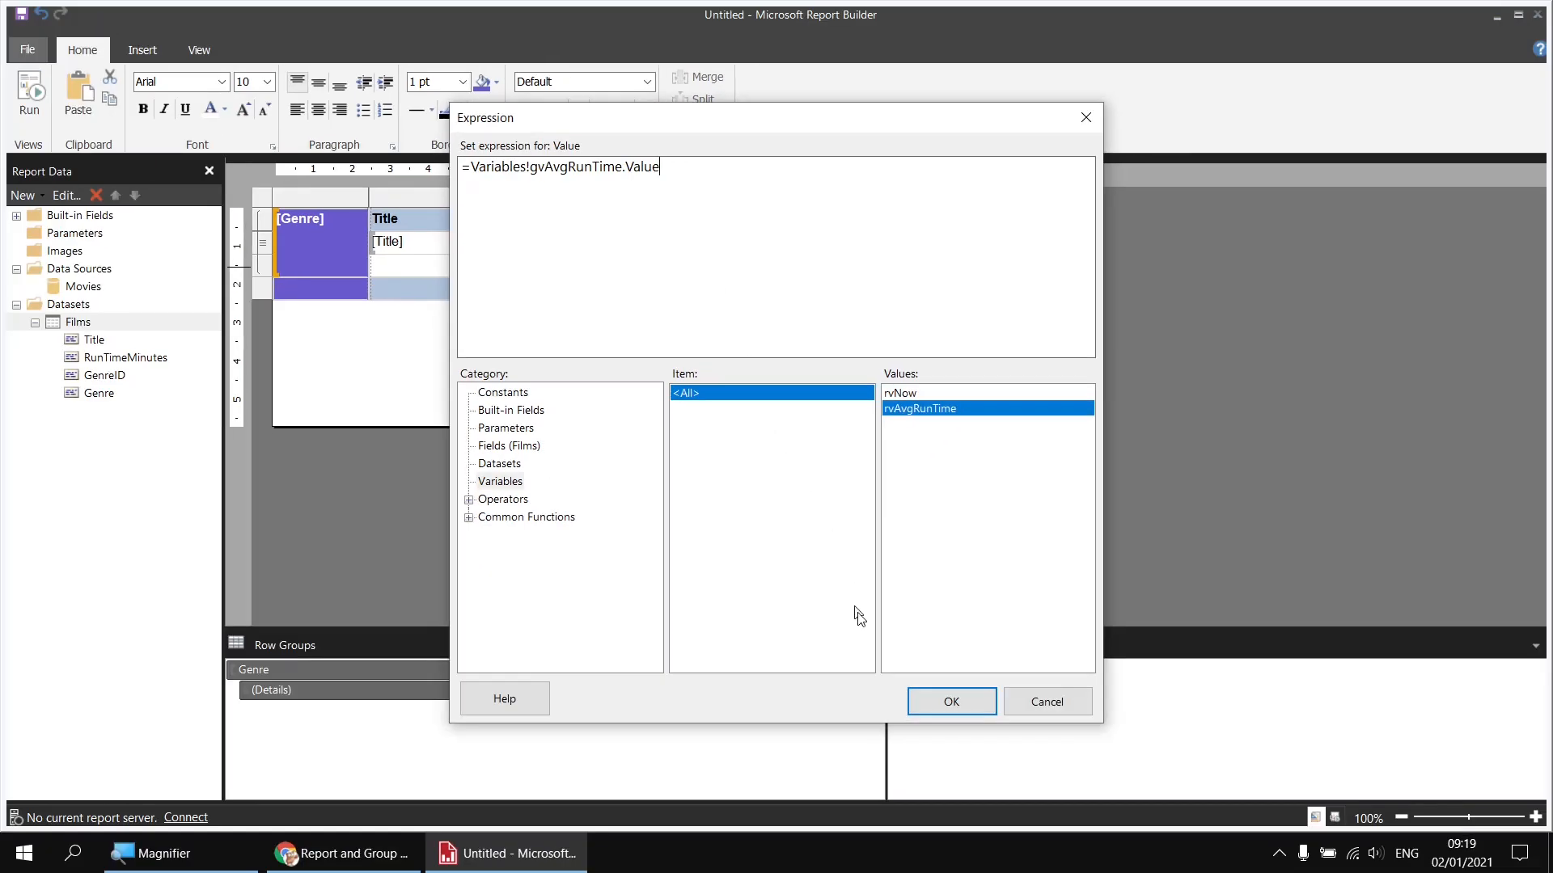
left_click(951, 701)
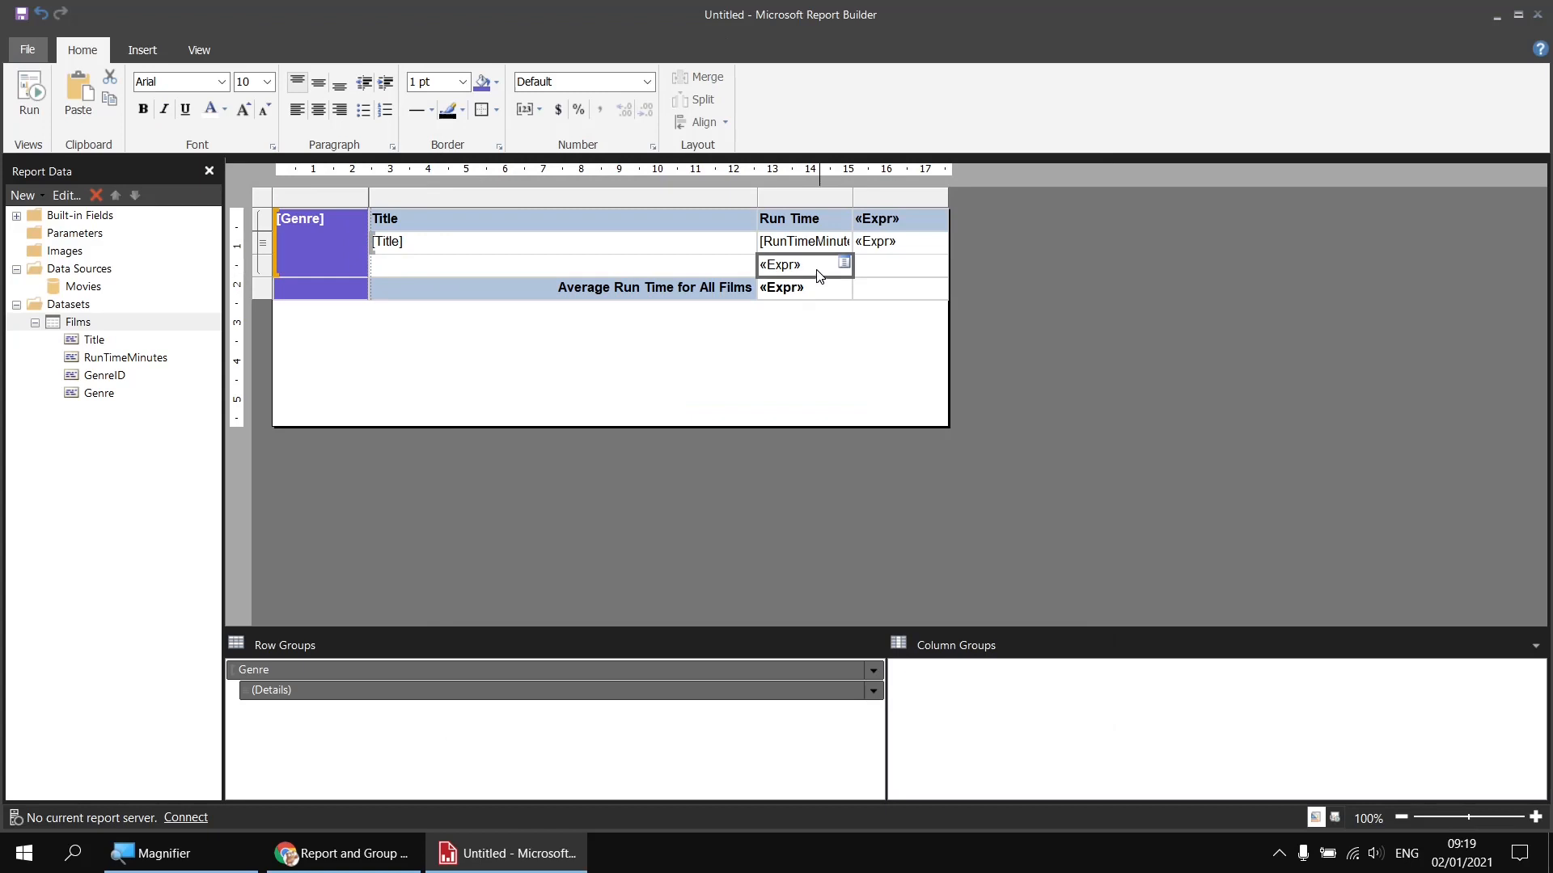
left_click(649, 85)
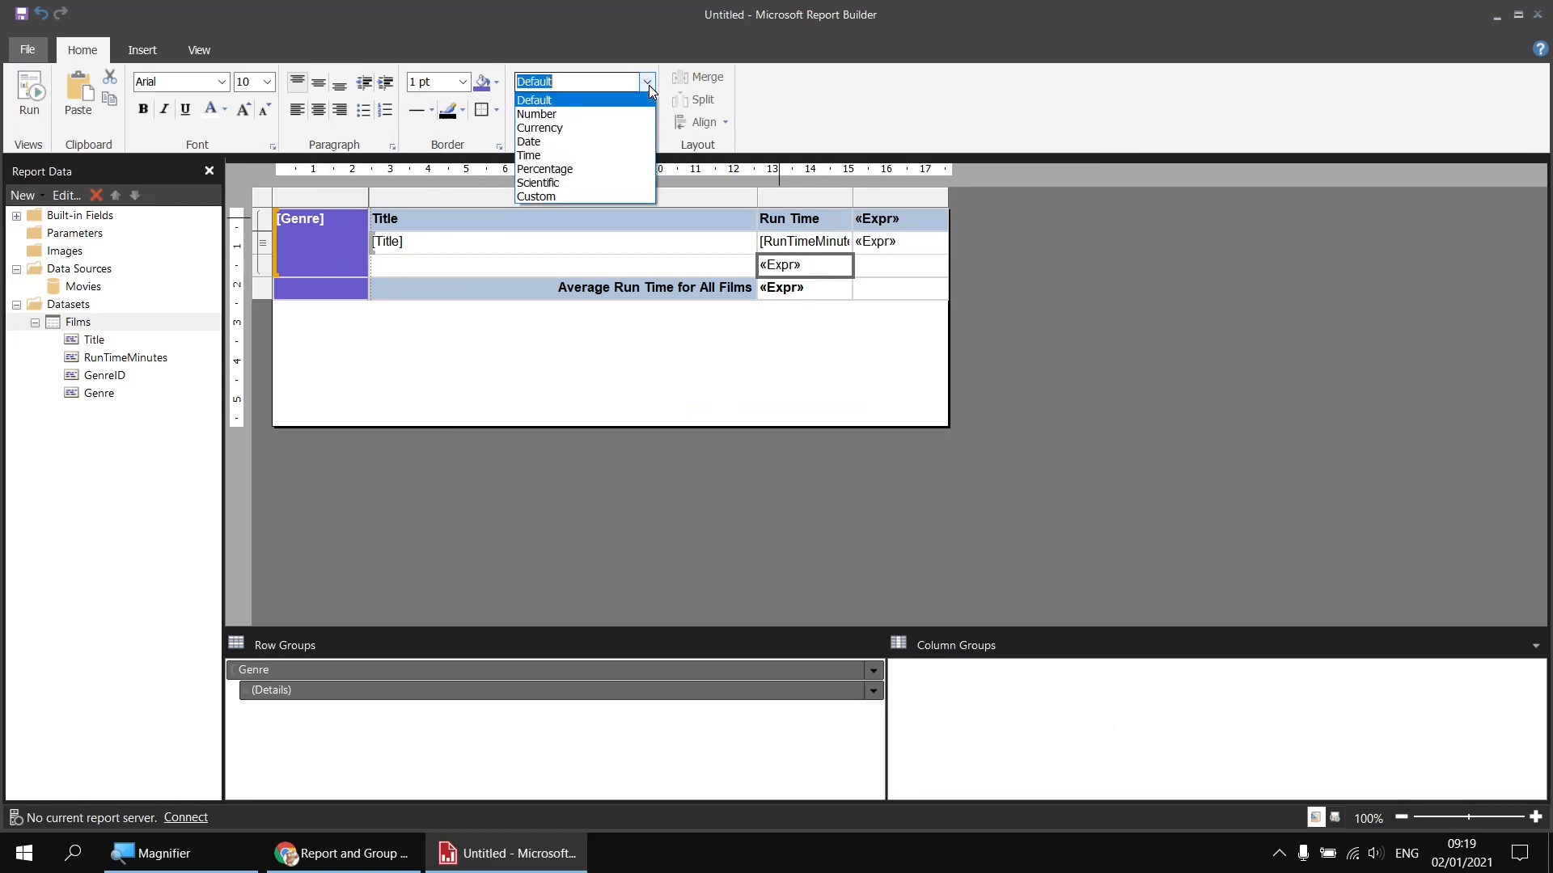
left_click(586, 119)
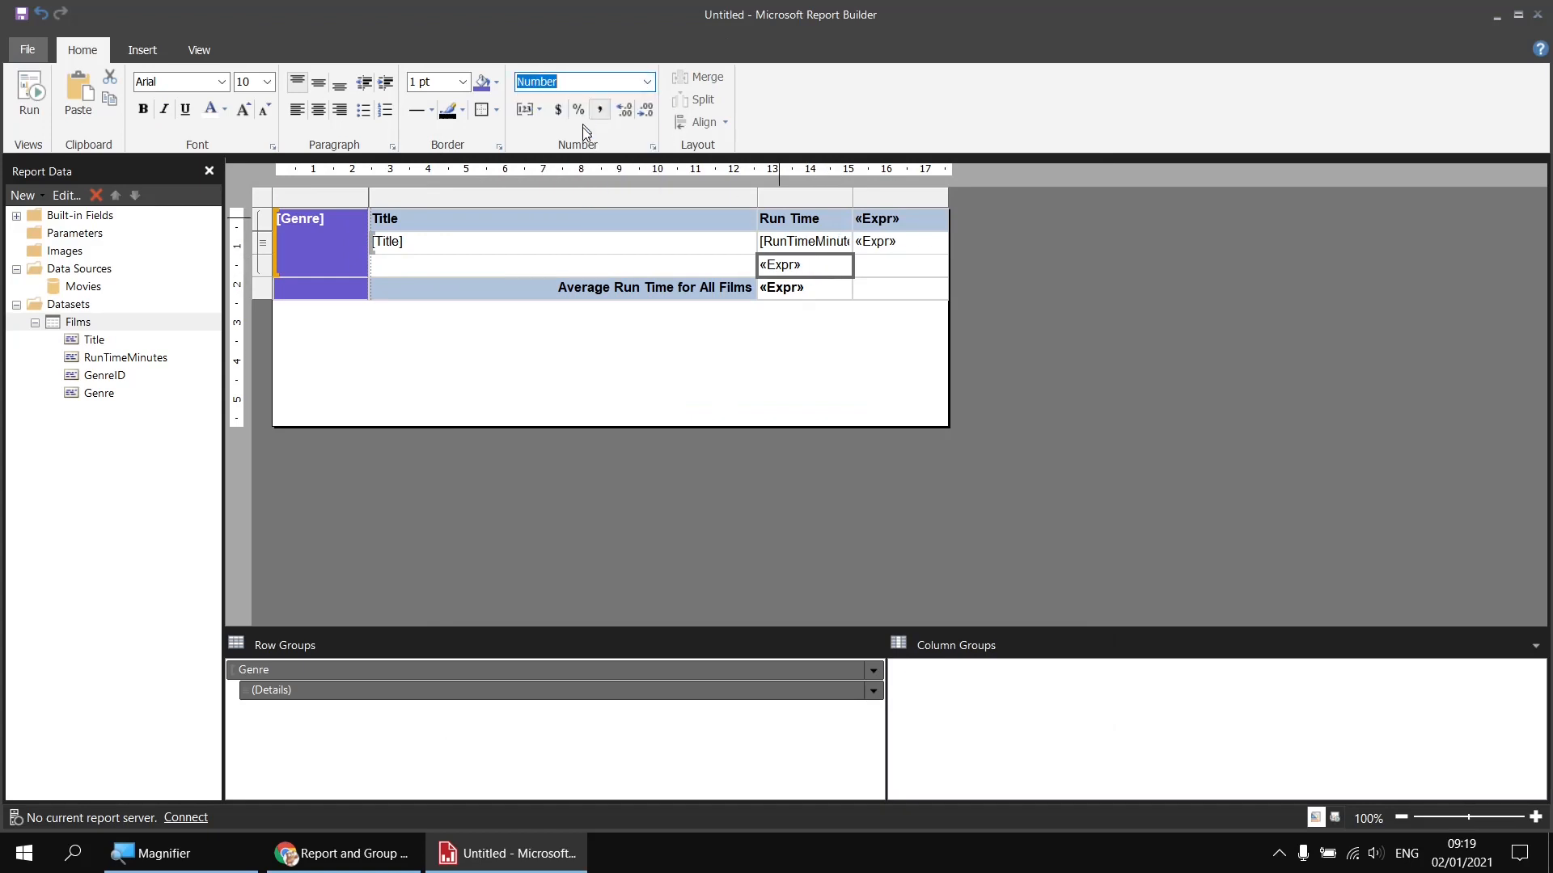
- Enter the label "Average for [Genre]" in the Genre footer's Title column cell and align it right
left_click(595, 266)
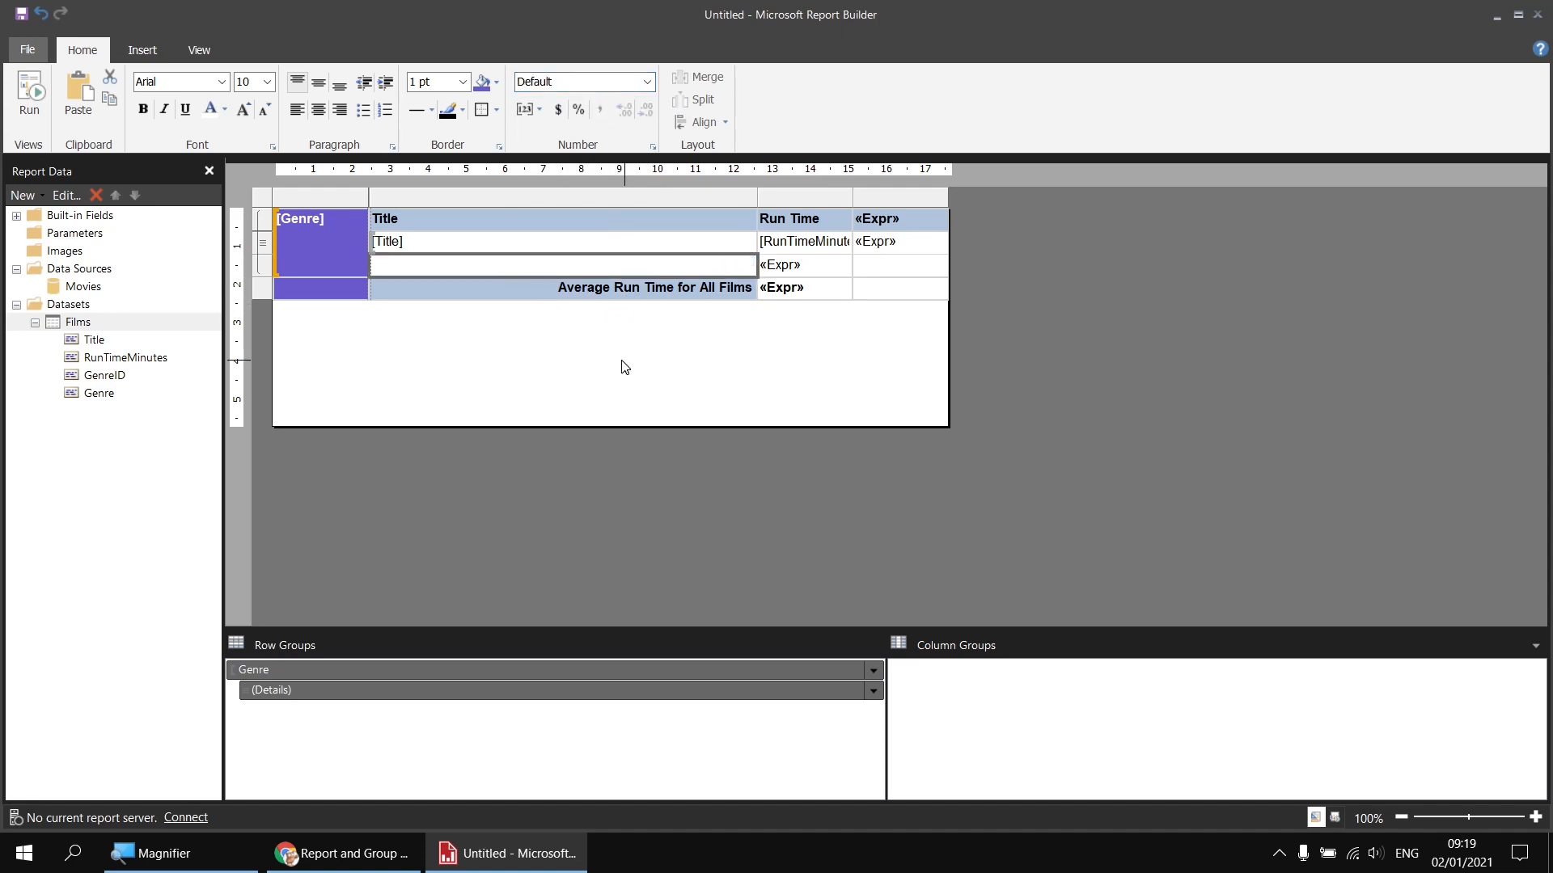
type("Avergae f")
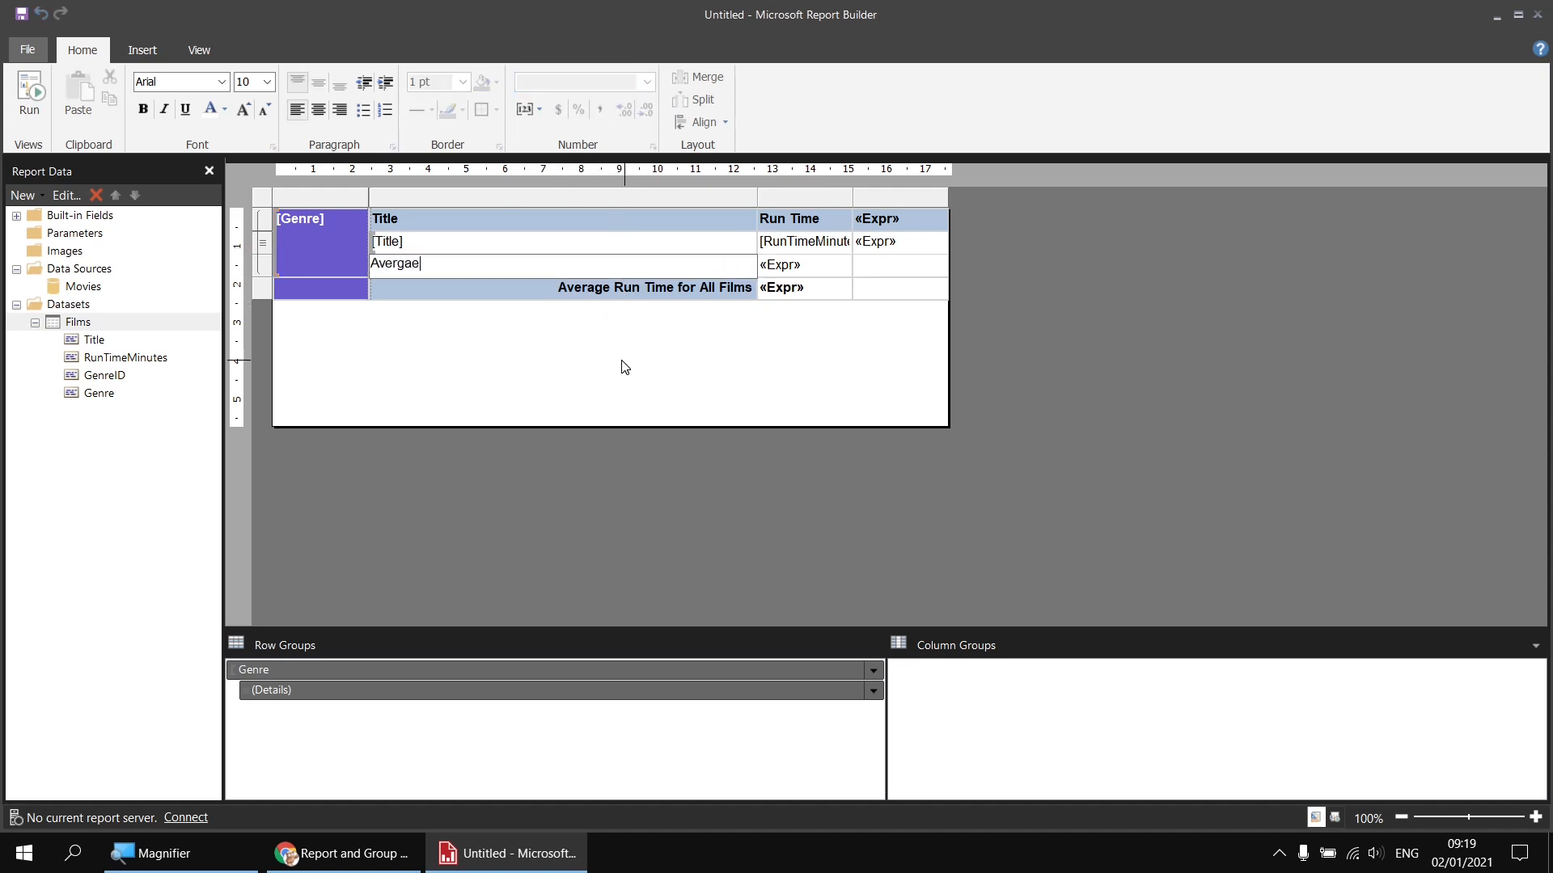
key("BackSpace")
key("BackSpace")
key("BackSpace")
key("BackSpace")
key("BackSpace")
type("age for")
type("[Genre]")
left_click(560, 354)
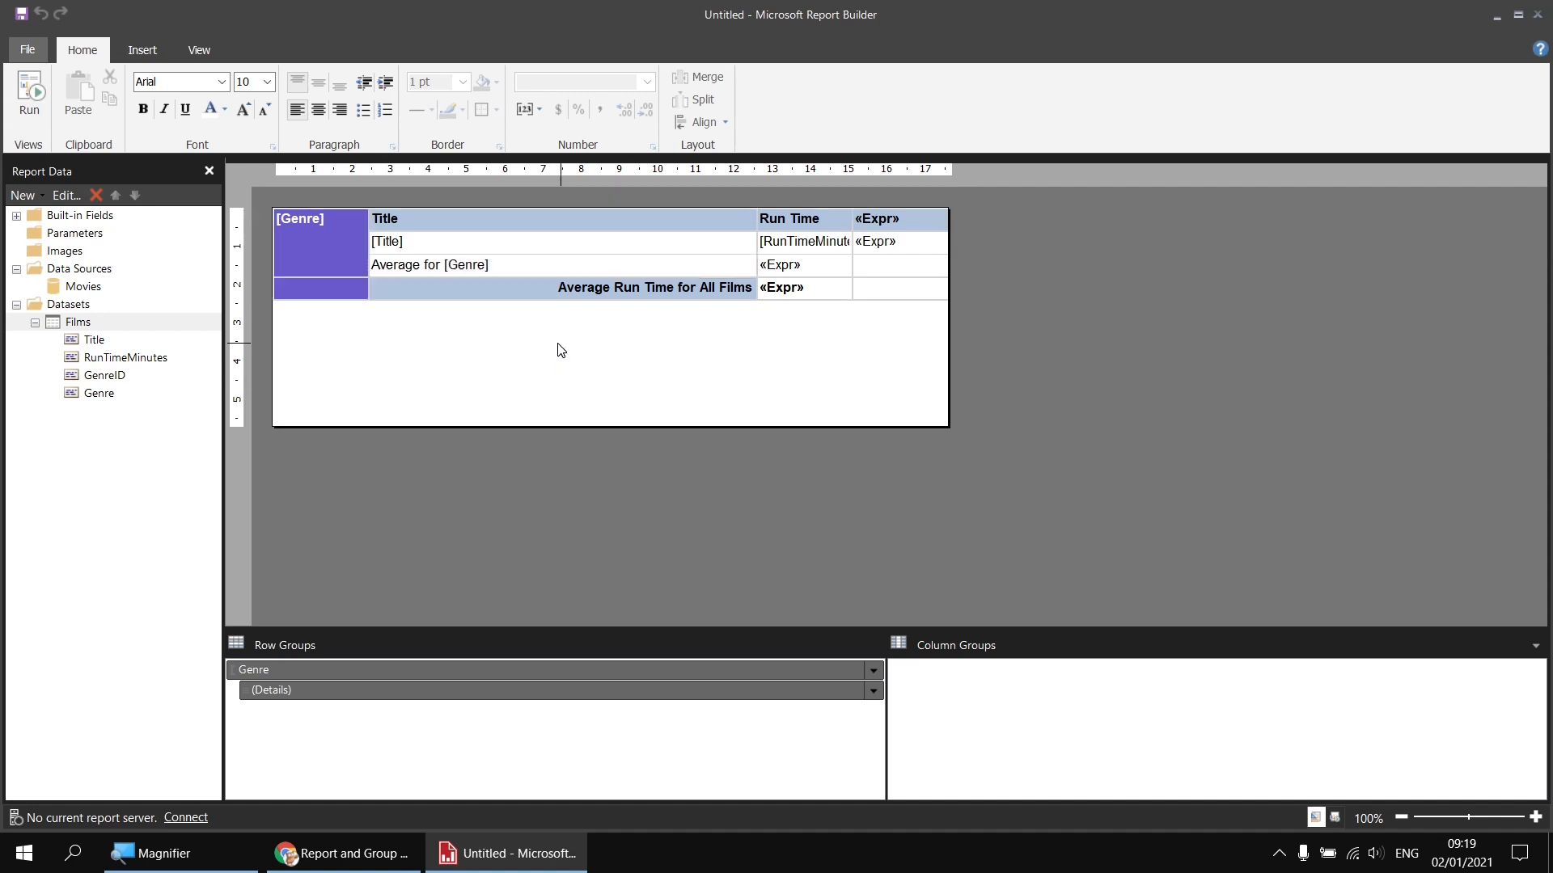
left_click(561, 268)
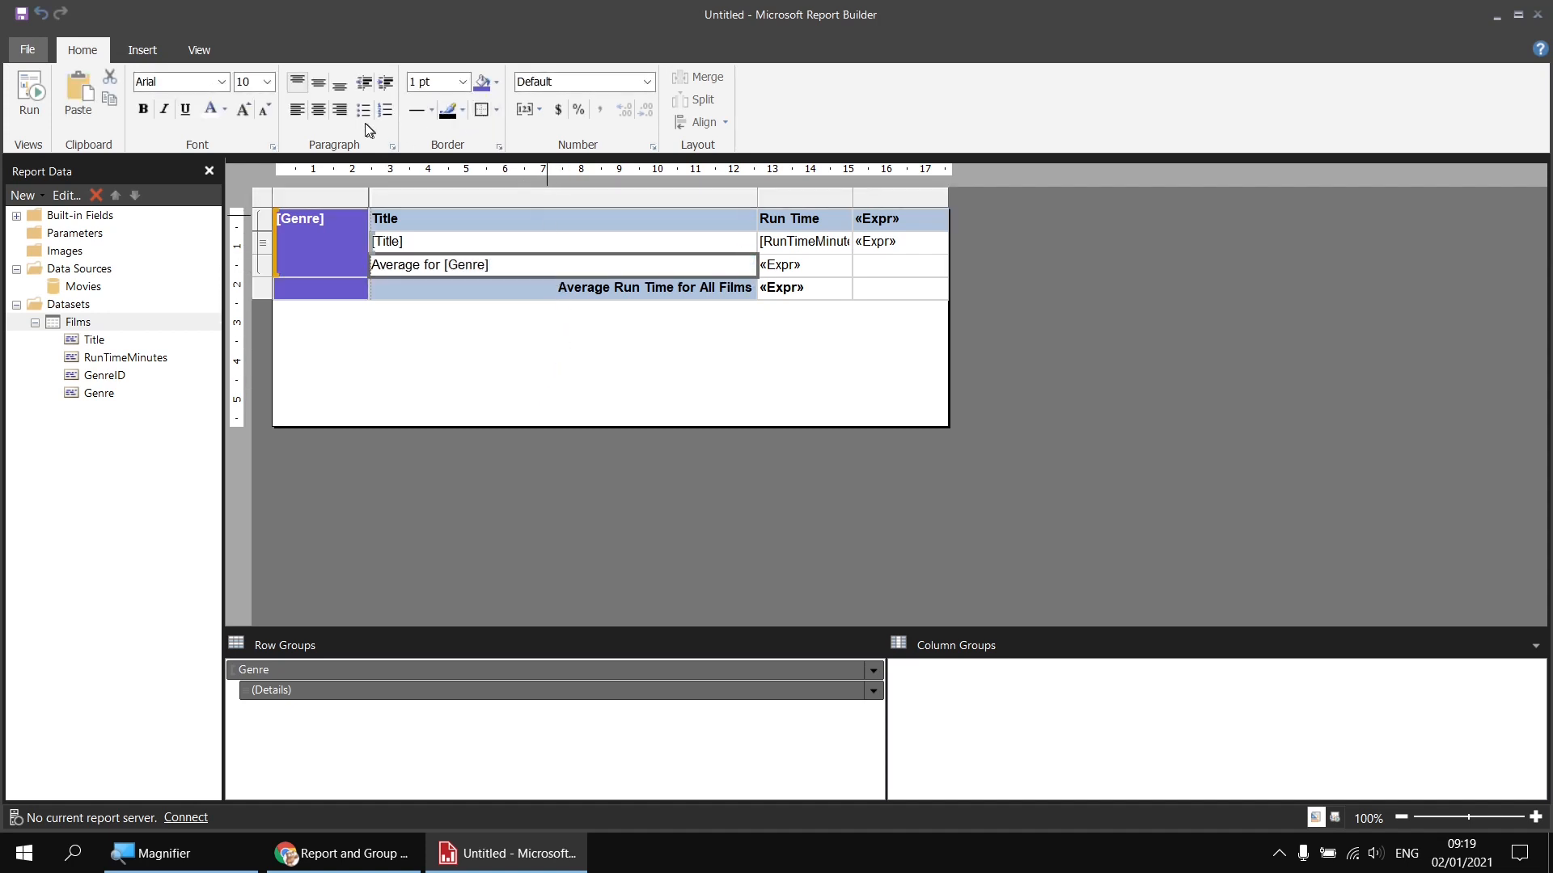
left_click(340, 116)
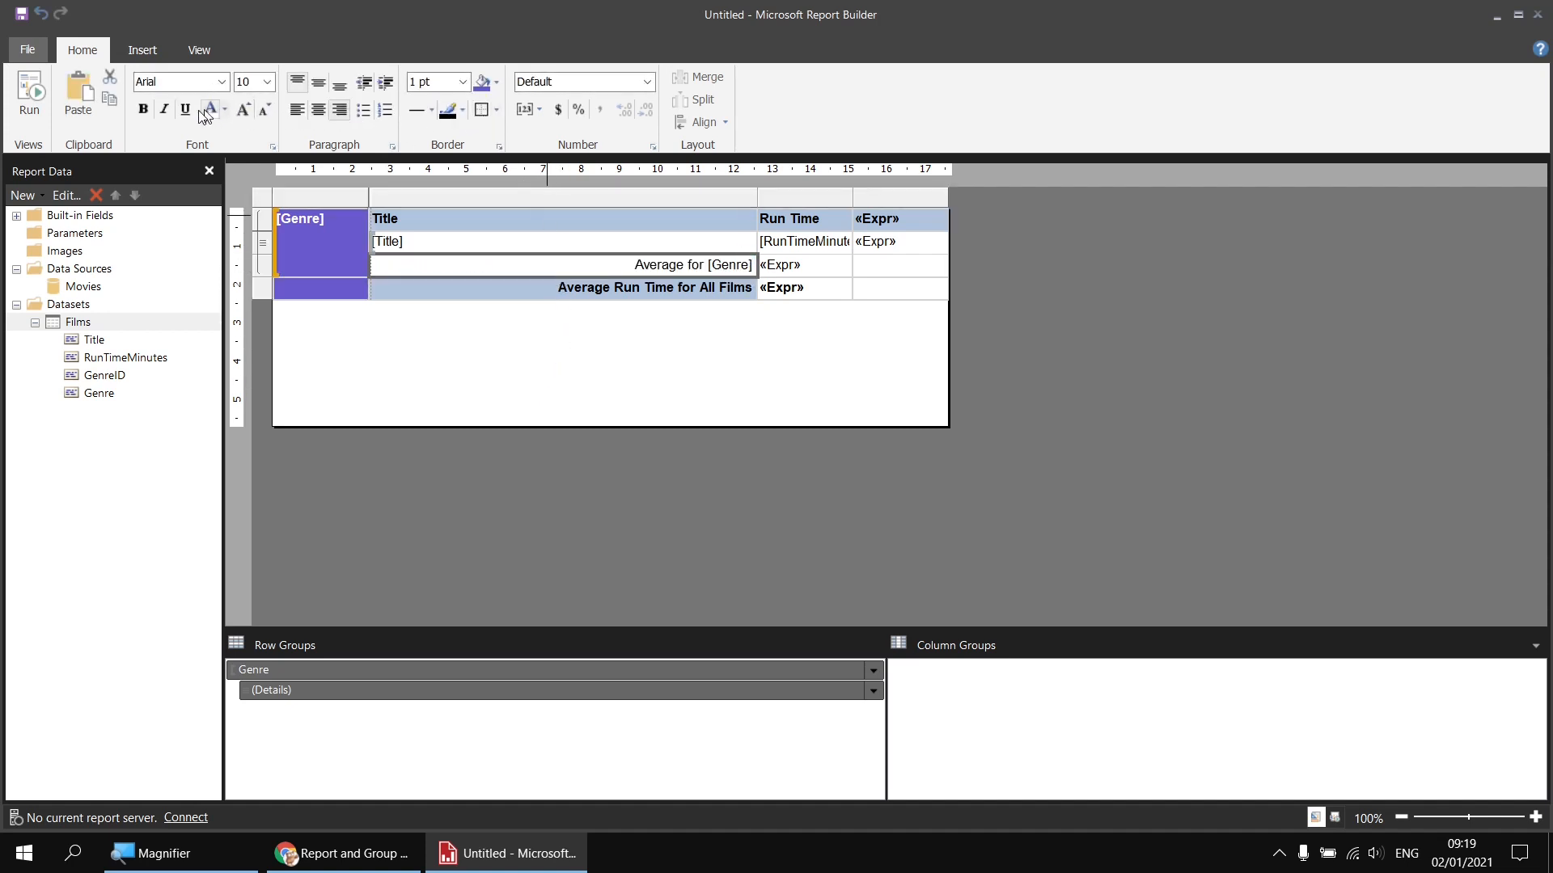
- Make the "Average for [Genre]" label and the genre average in the Genre footer row bold
left_click(146, 111)
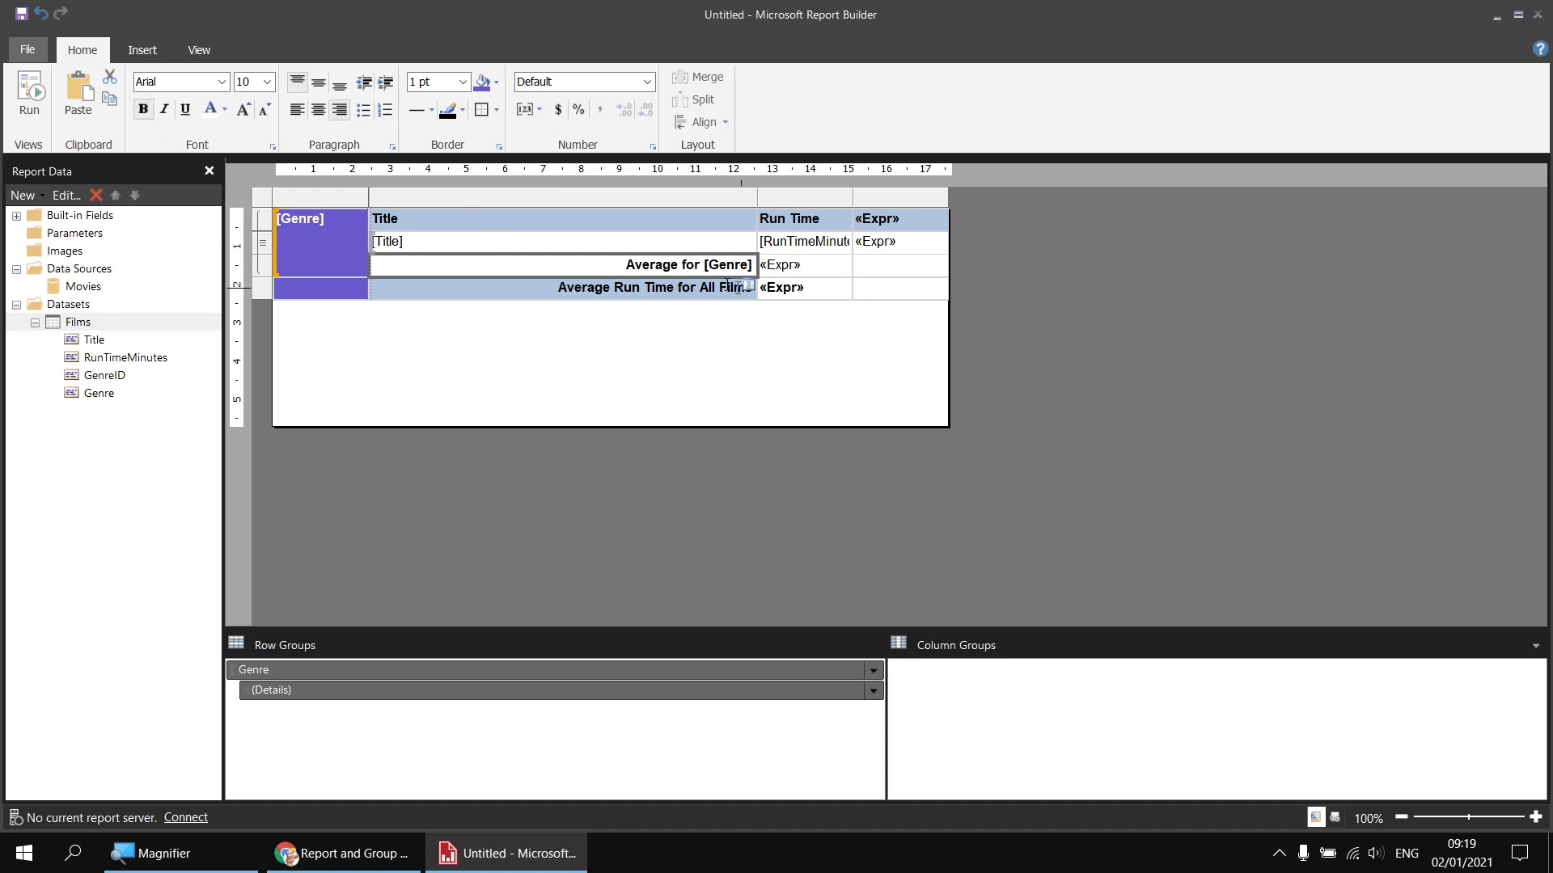
left_click(805, 270)
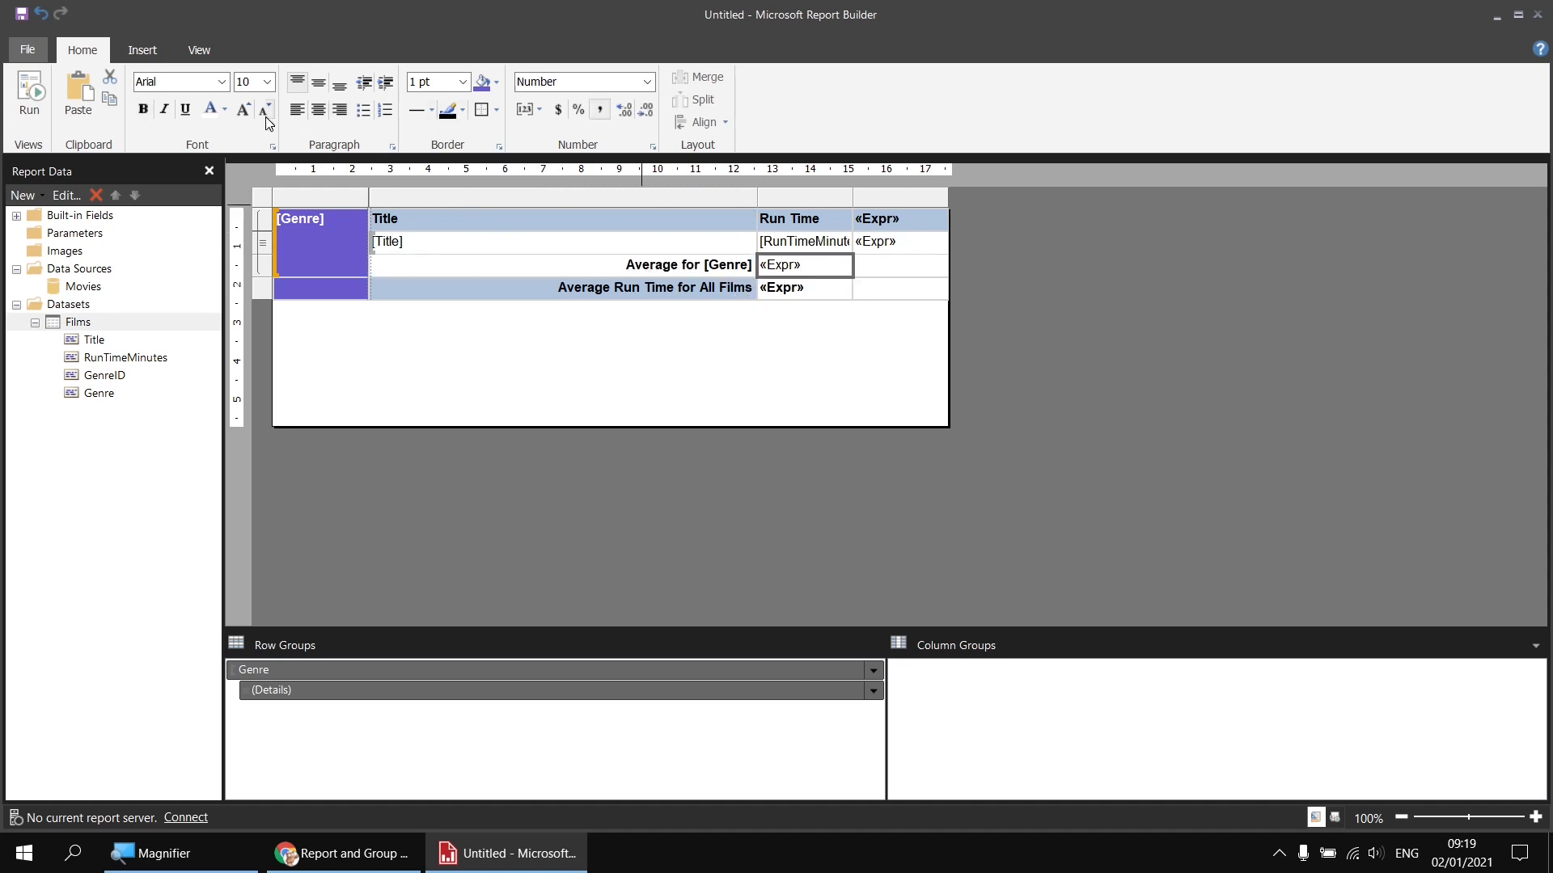
left_click(144, 111)
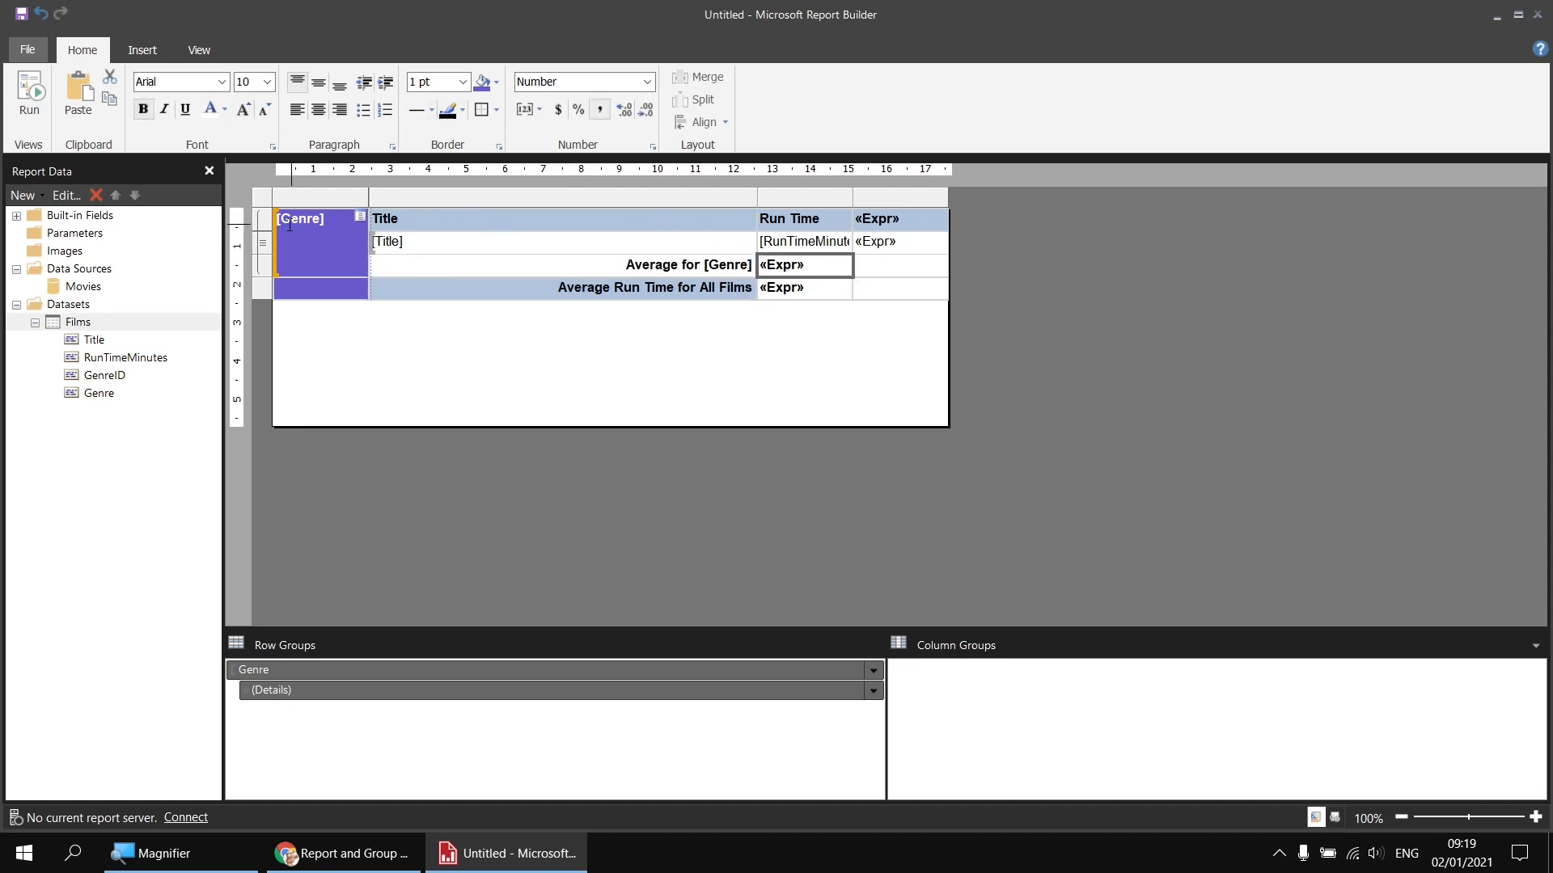
- Preview the report to check the average run time in each genre's footer, and return to the design
left_click(29, 93)
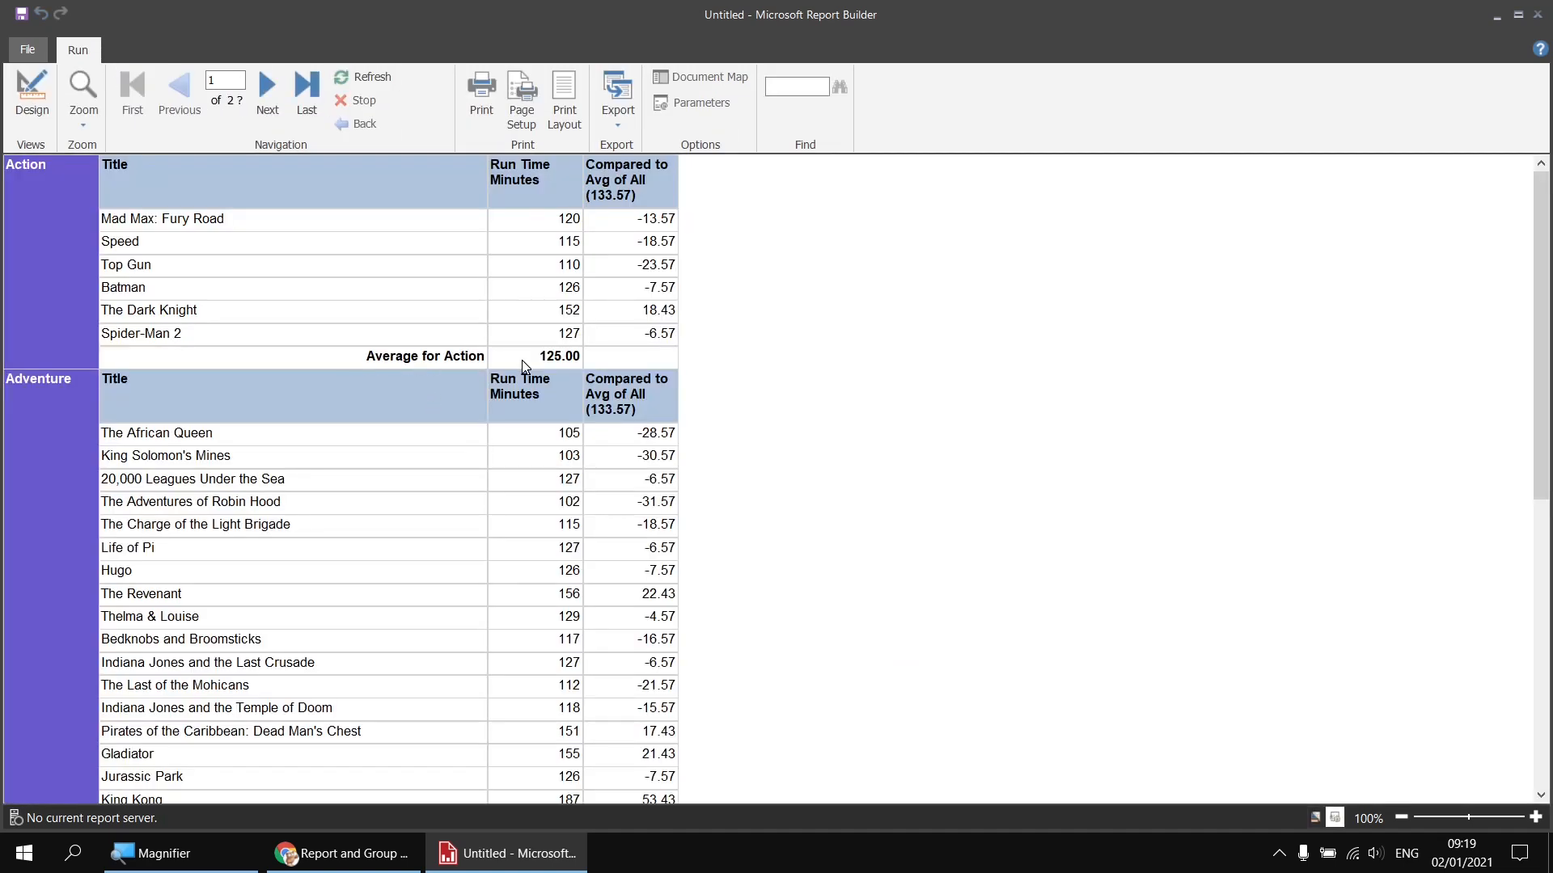
scroll(576, 393, "down", 5)
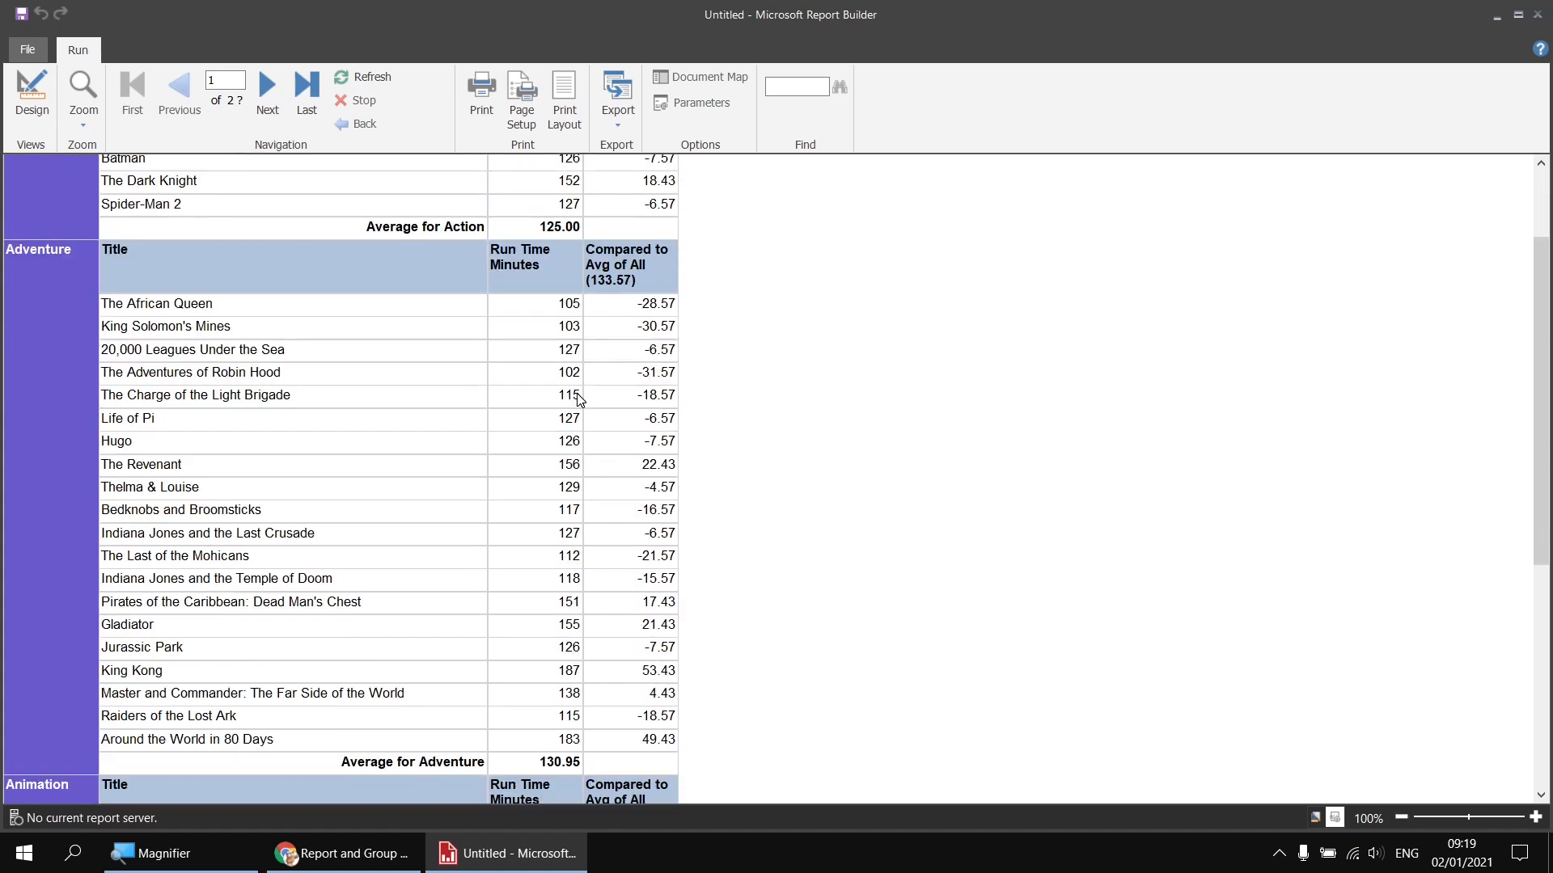
scroll(675, 628, "down", 10)
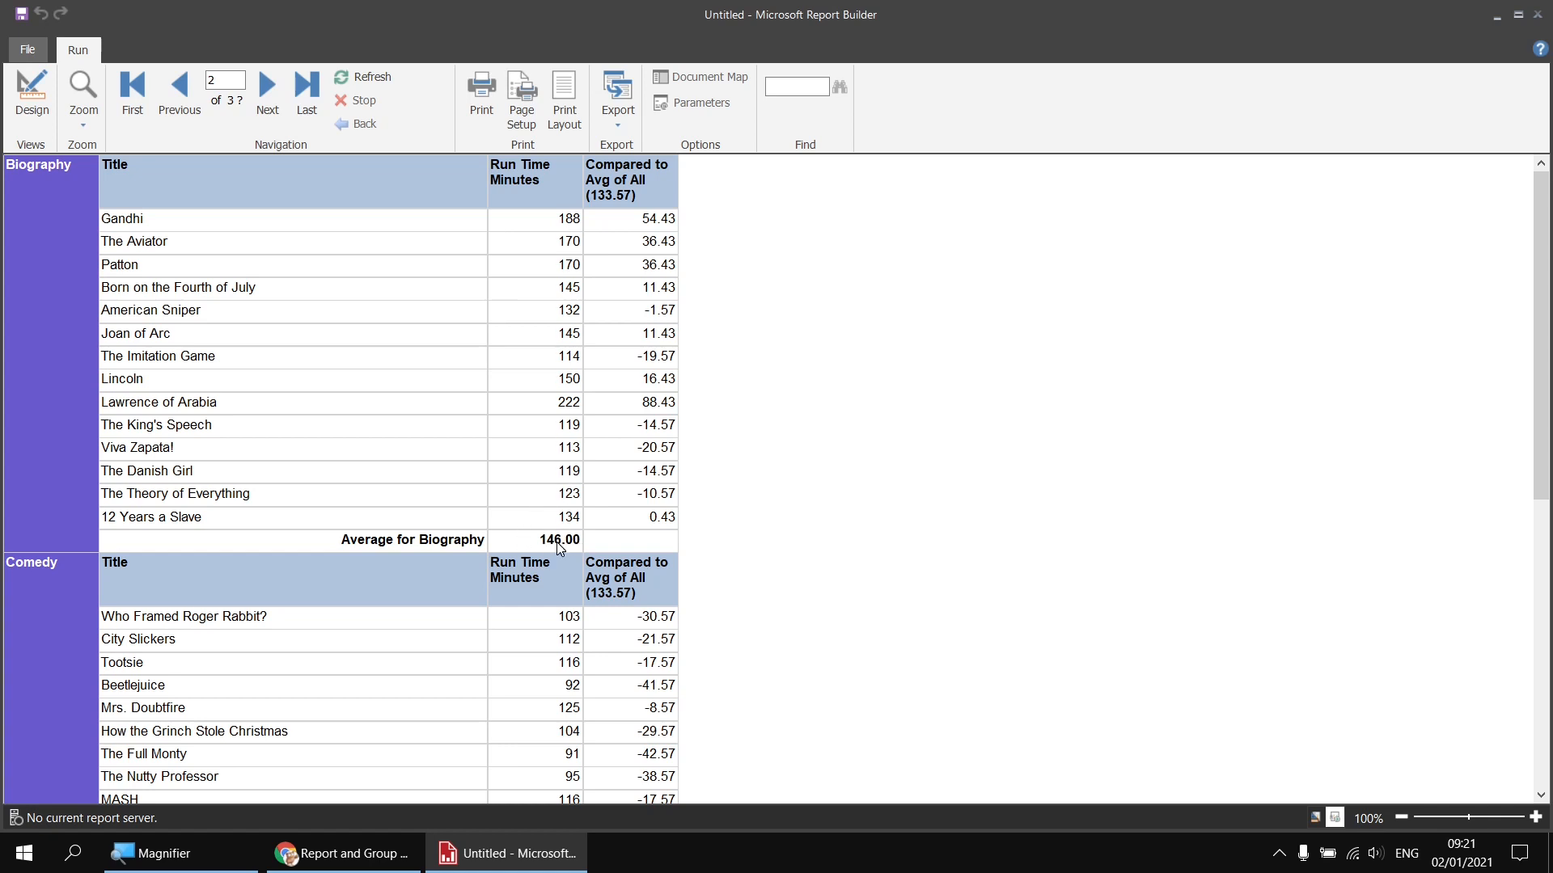
left_click(32, 95)
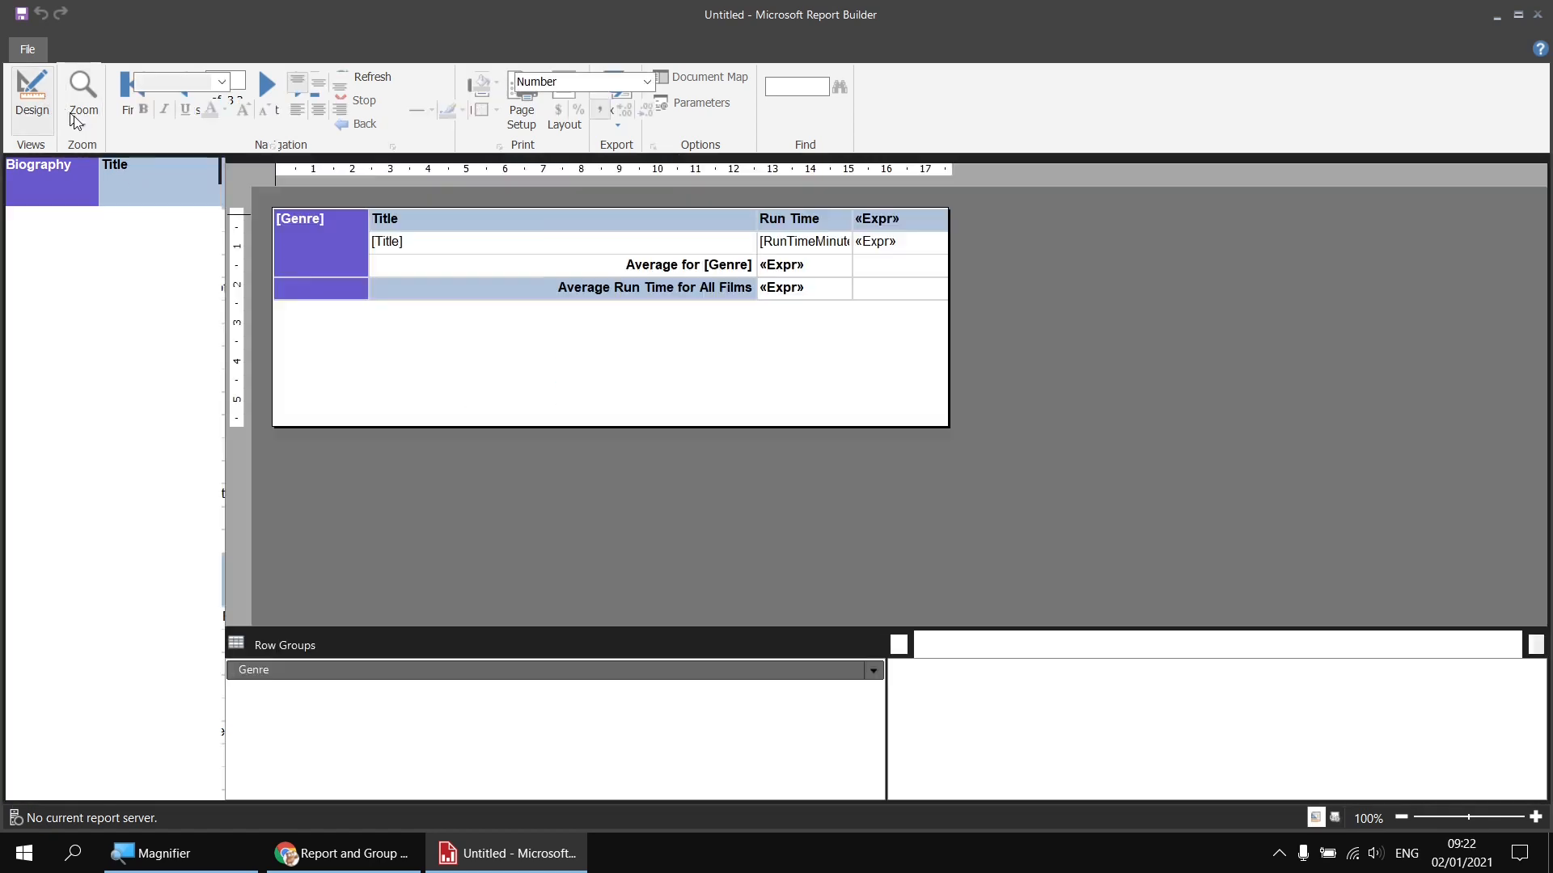
- Insert a new column to the right of the table's last column
left_click(915, 220)
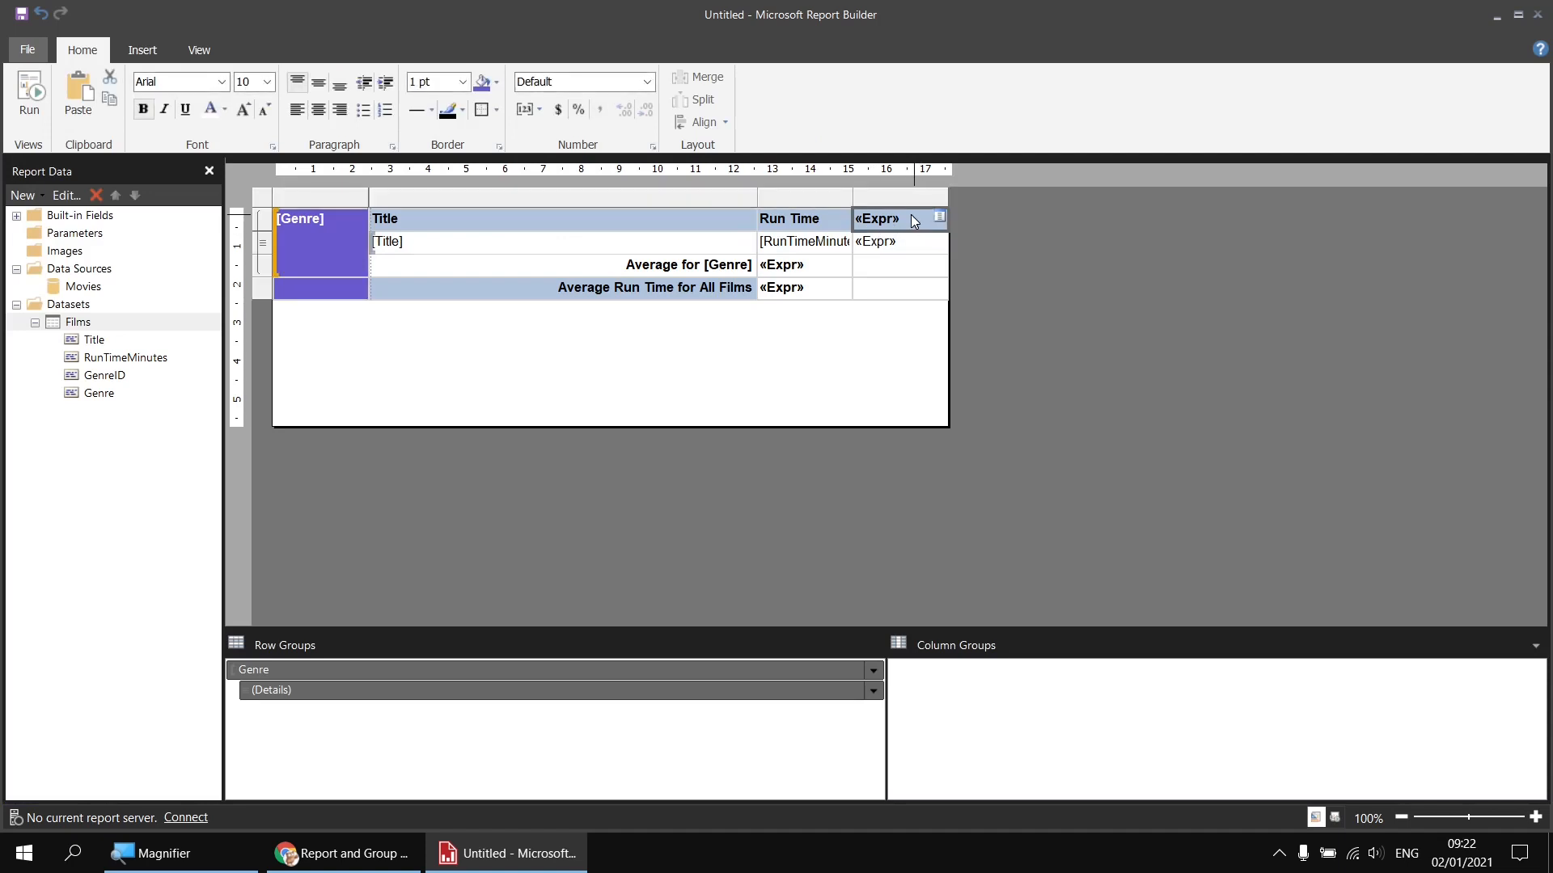
right_click(905, 197)
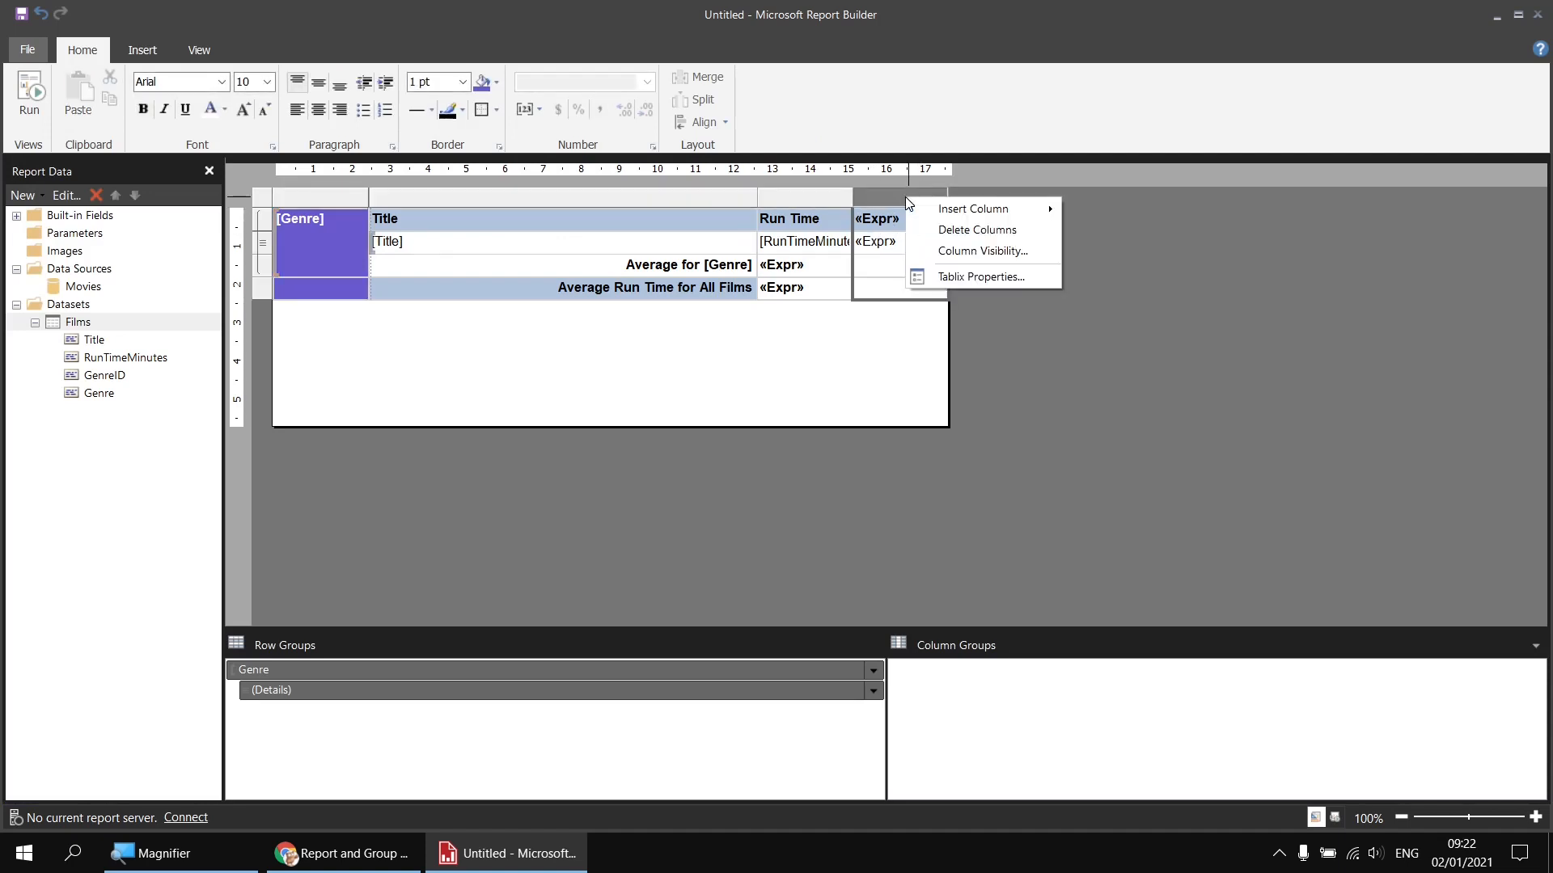
mouse_move(991, 212)
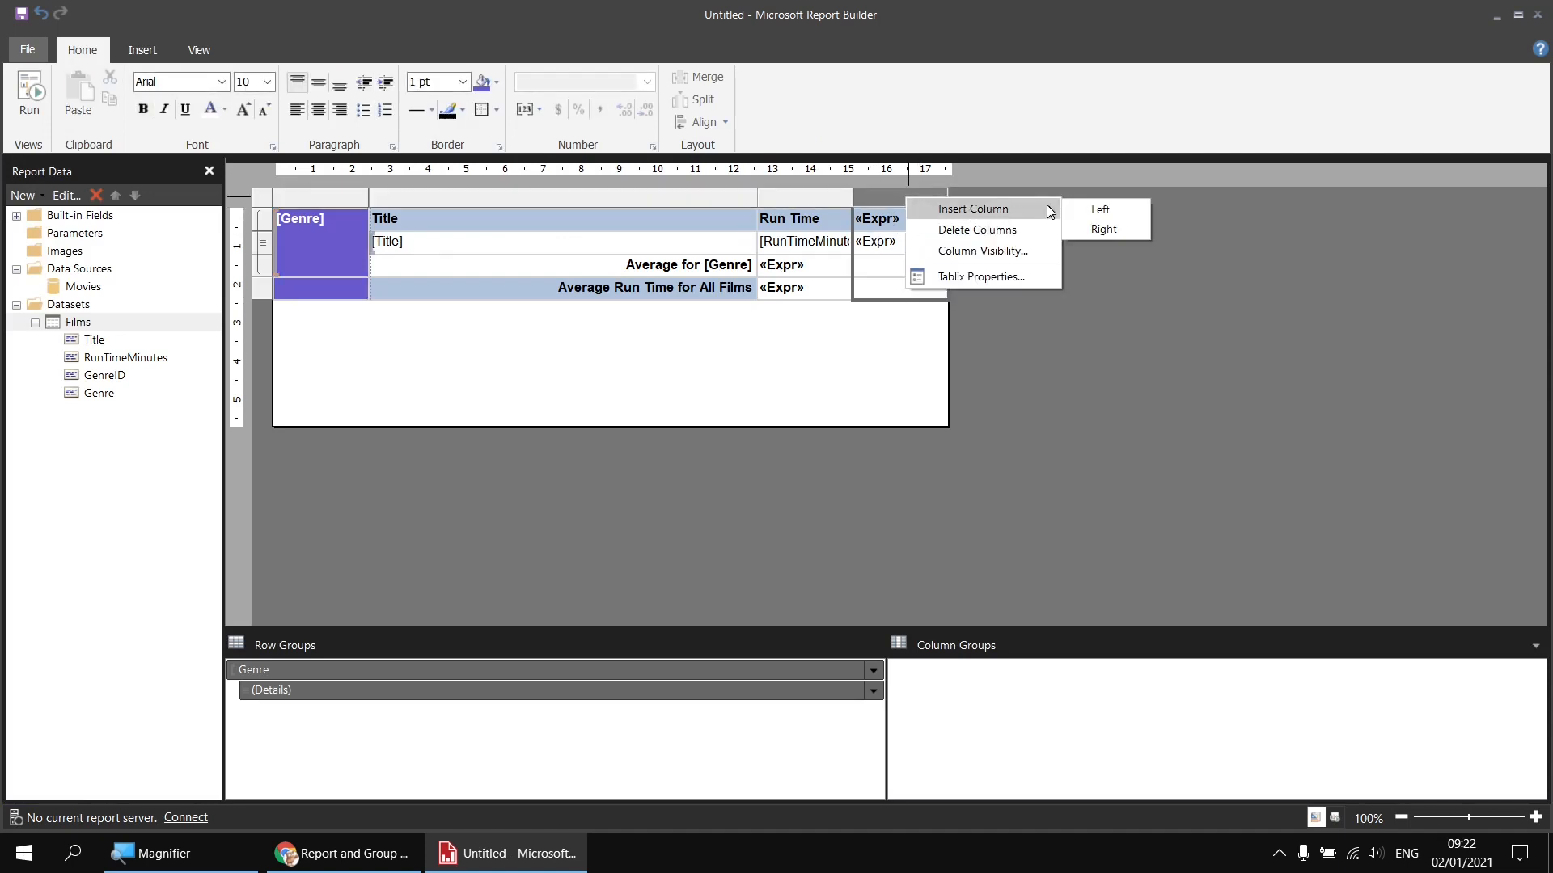
left_click(1103, 230)
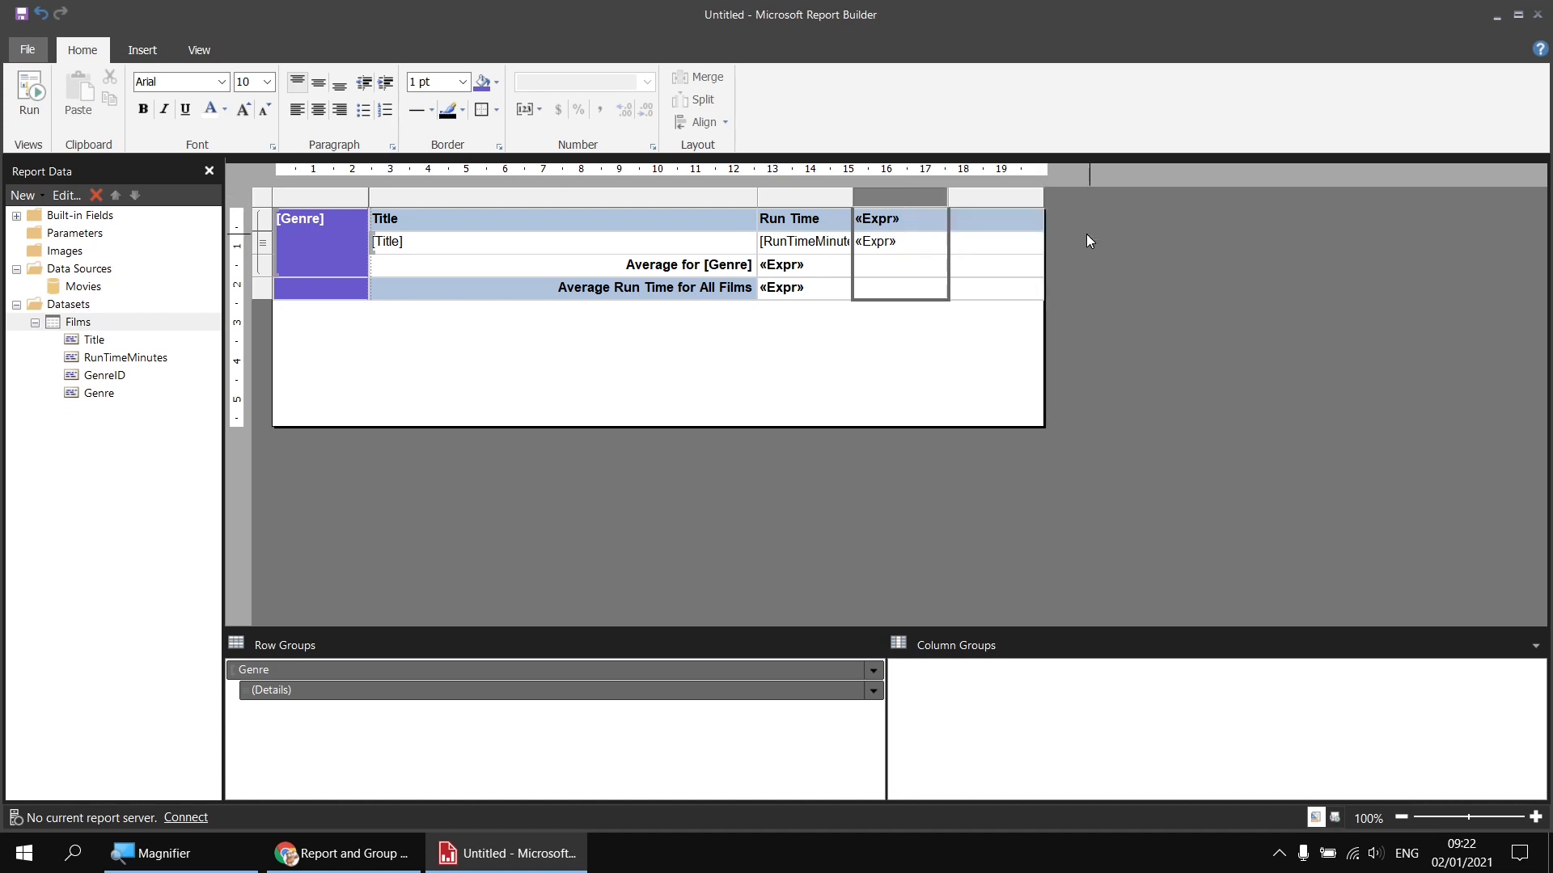
- Set the new column's detail cell to the expression =Fields!RunTimeMinutes.Value - Variables!gvAvgRunTime.Value
right_click(984, 250)
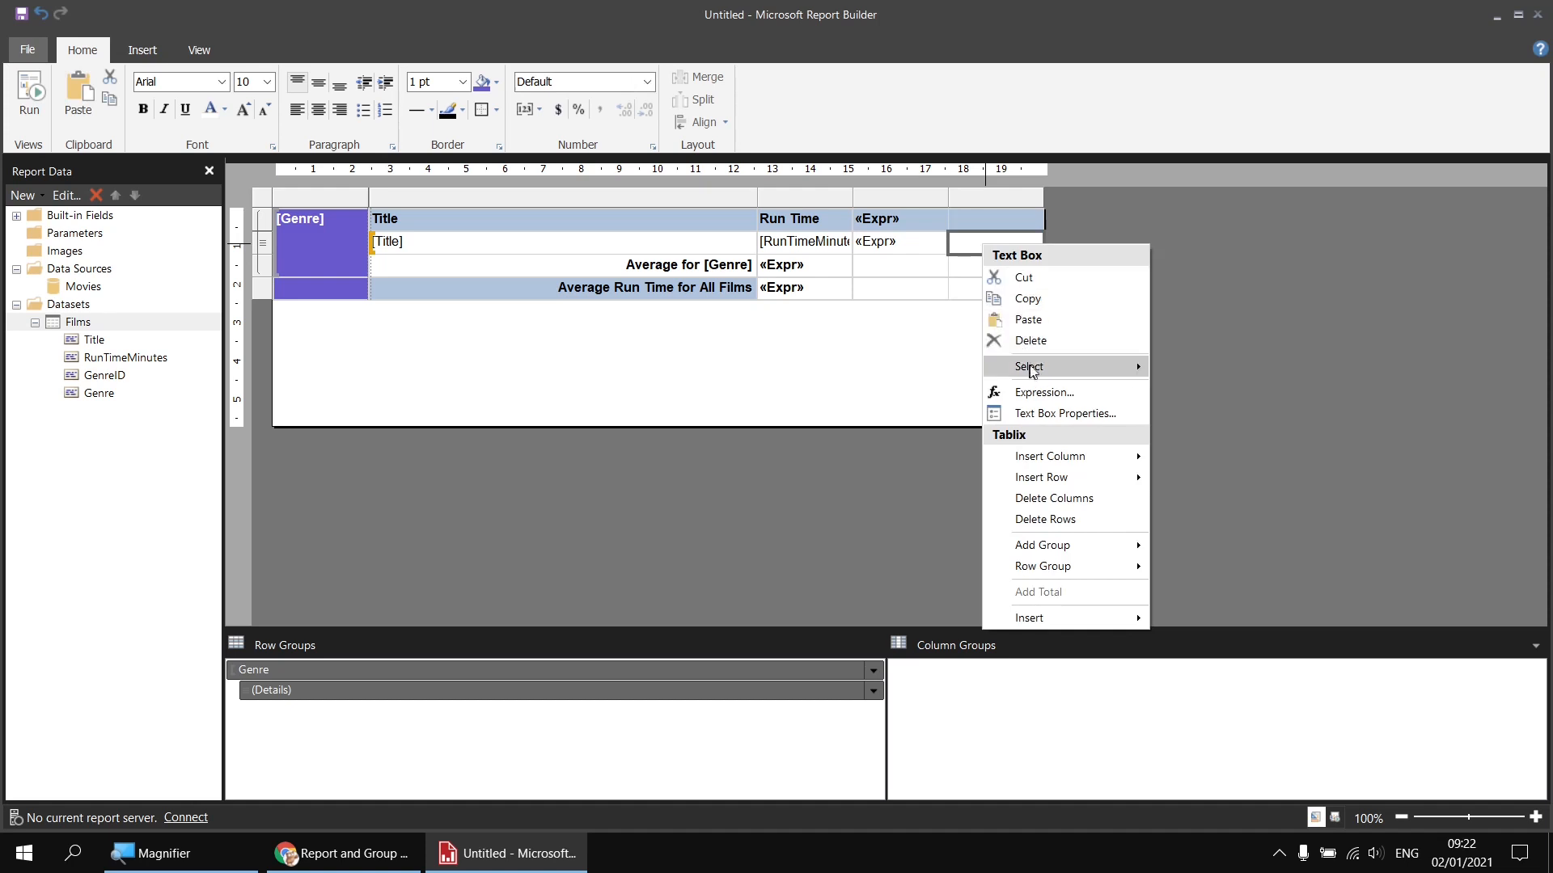
left_click(1044, 393)
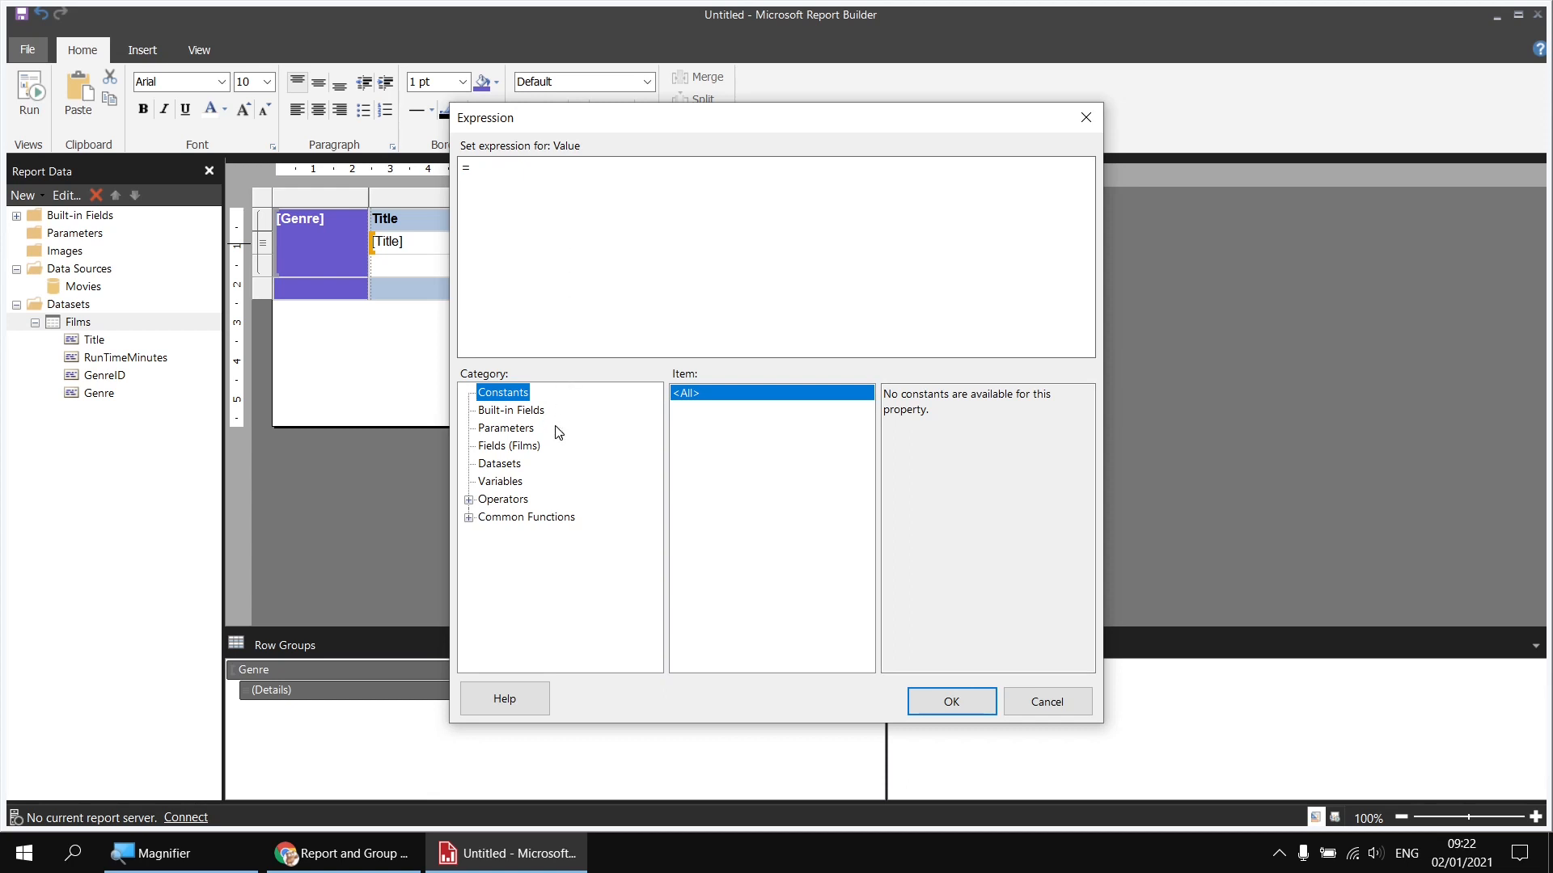
left_click(522, 447)
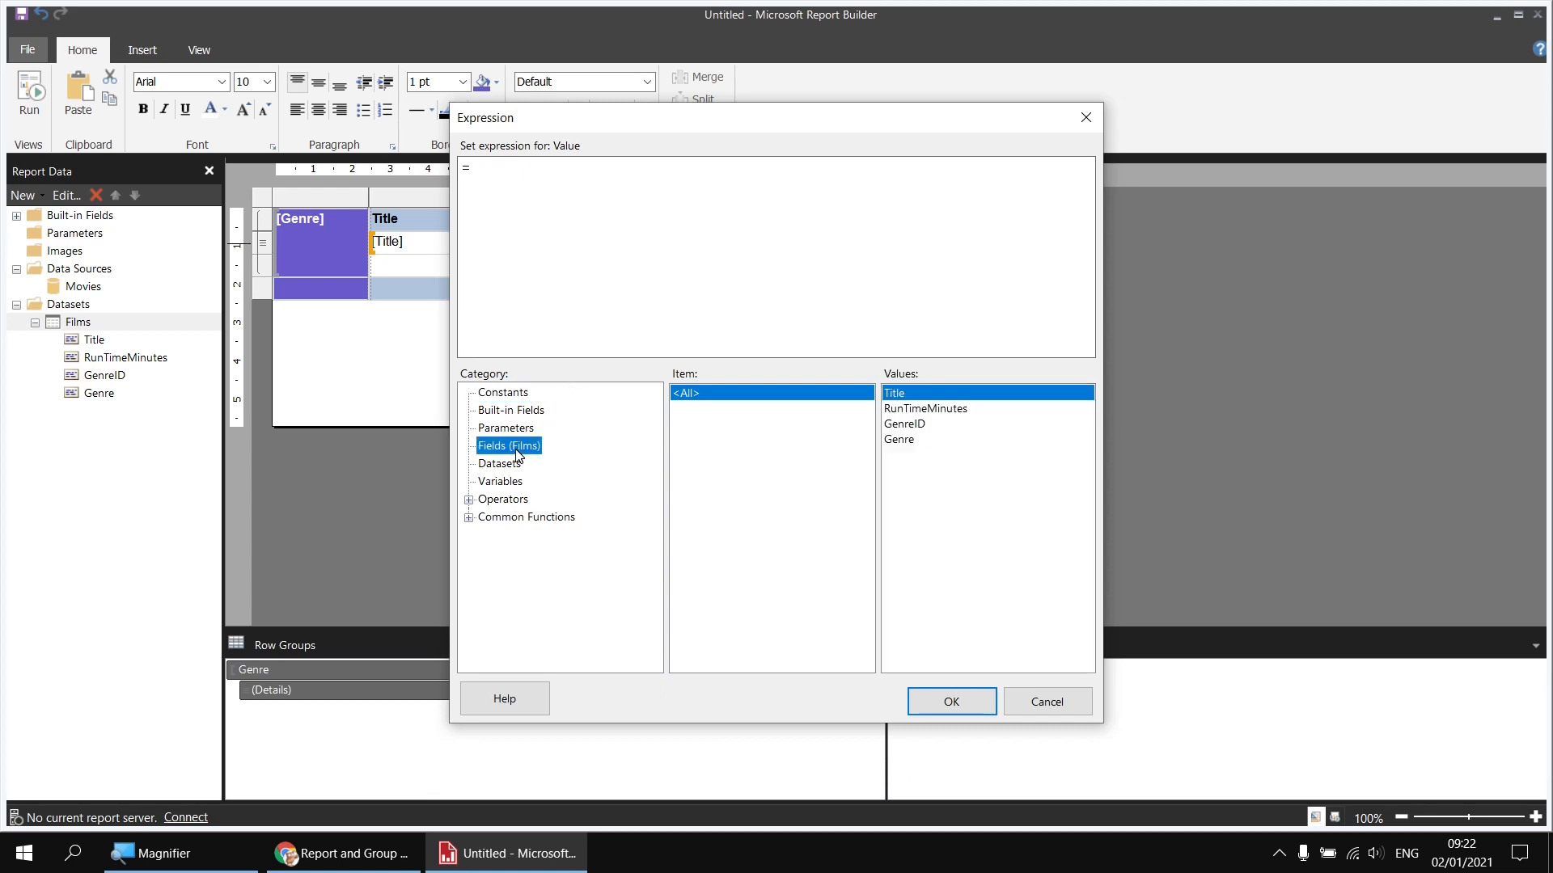
left_click(957, 413)
double_click(957, 411)
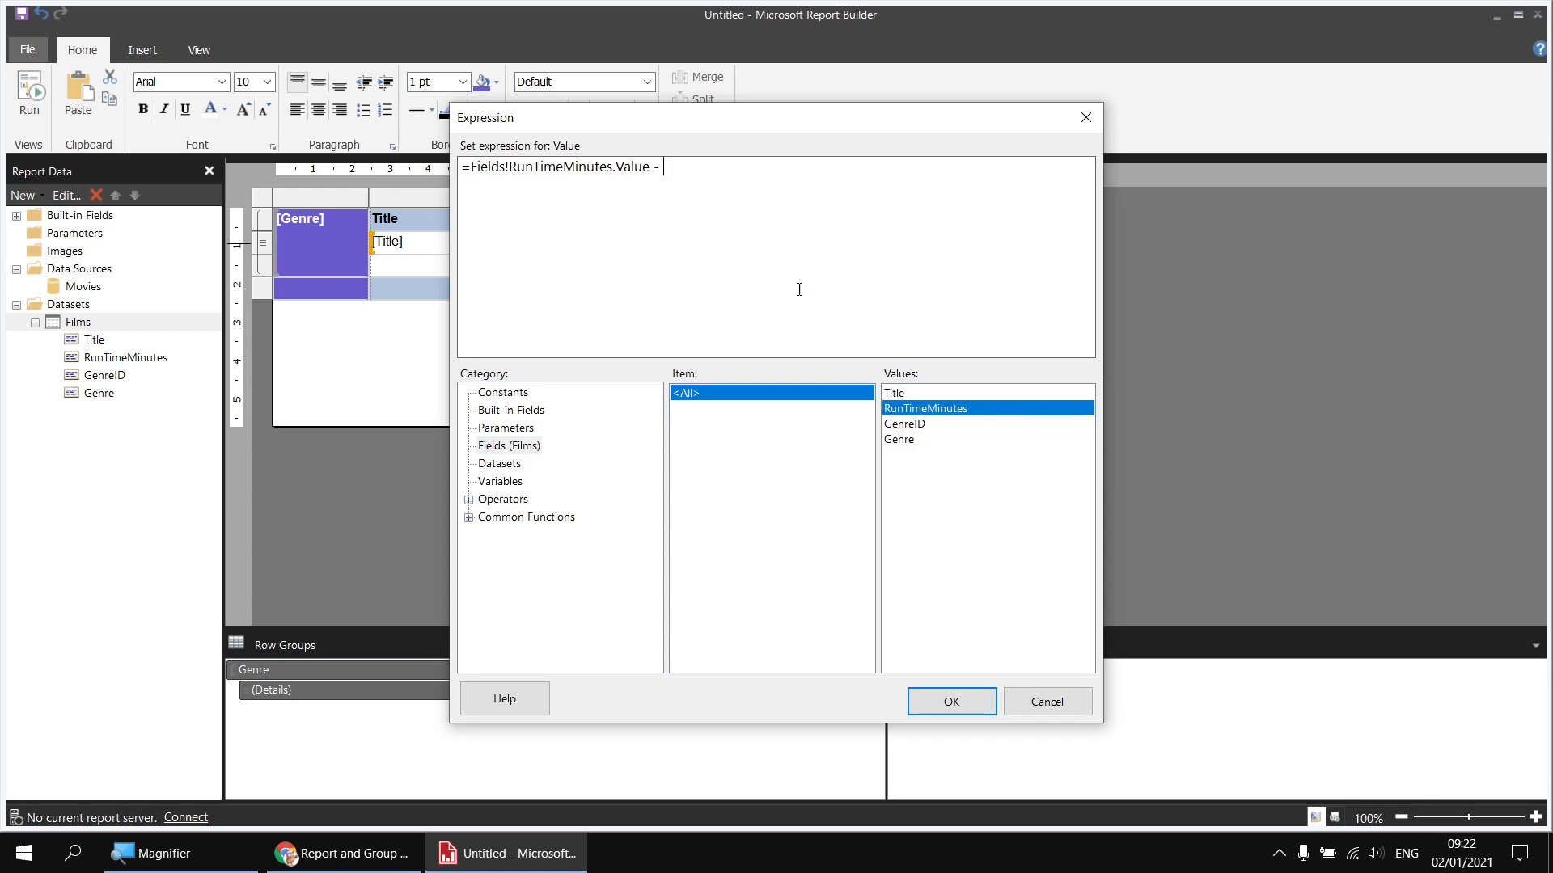
left_click(499, 484)
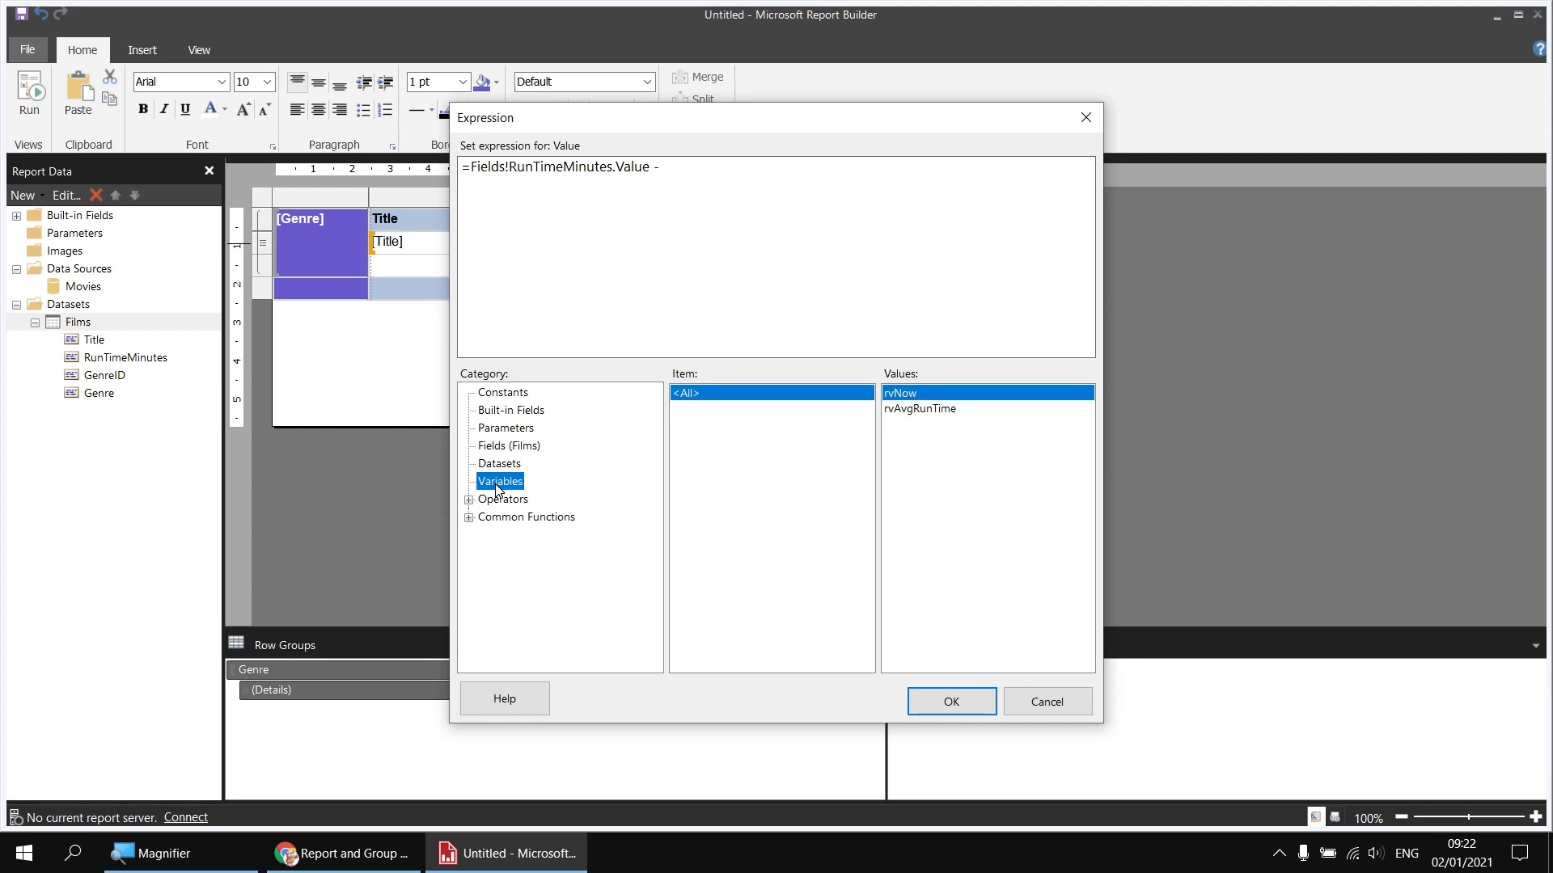
double_click(917, 410)
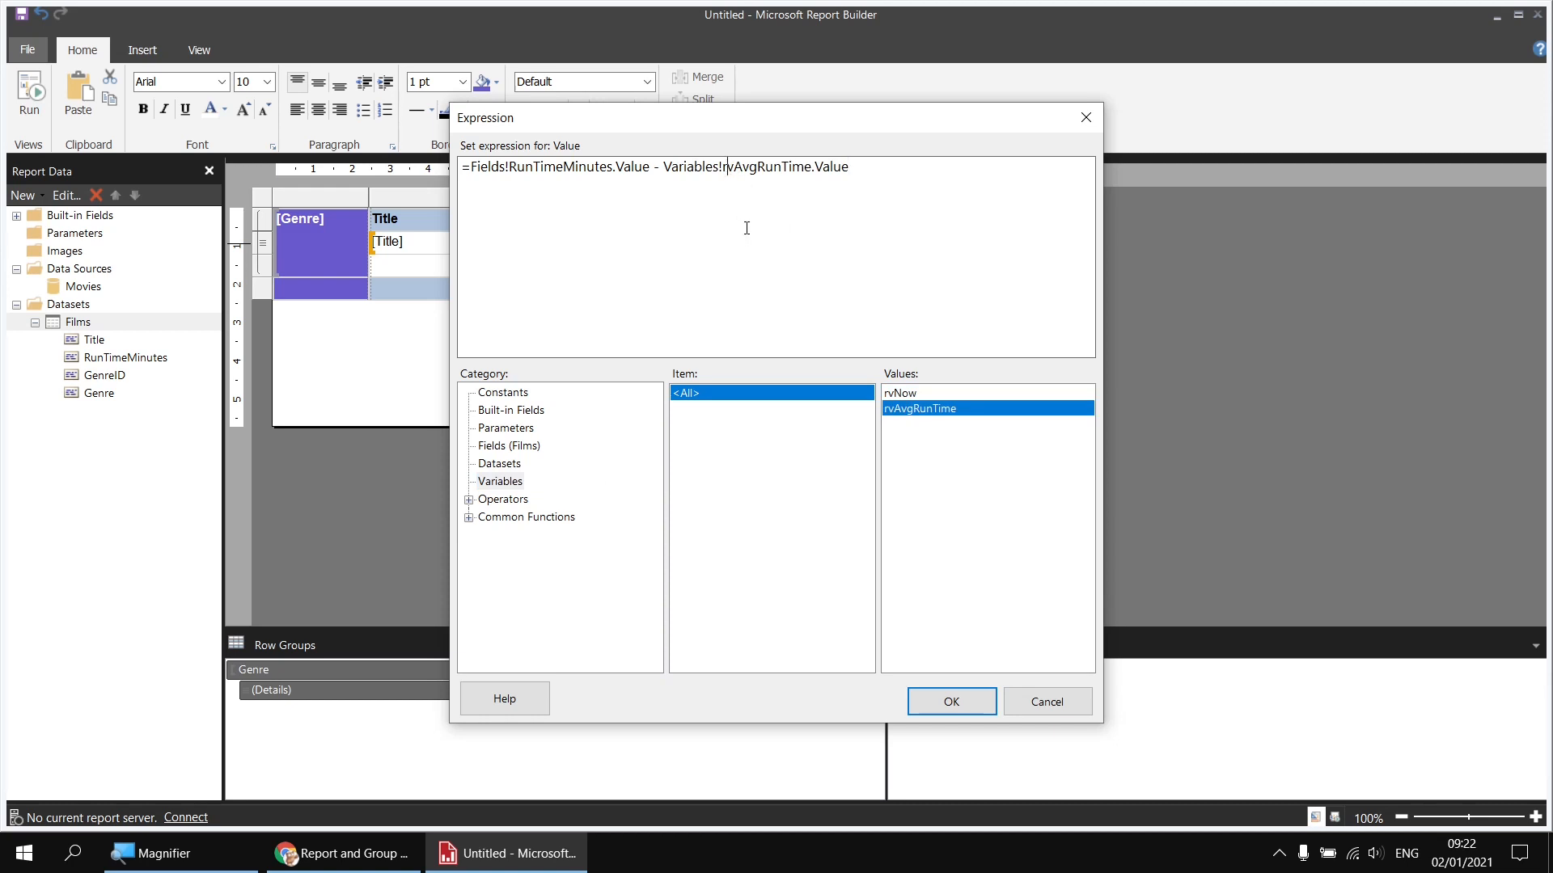
key("Delete")
type("g")
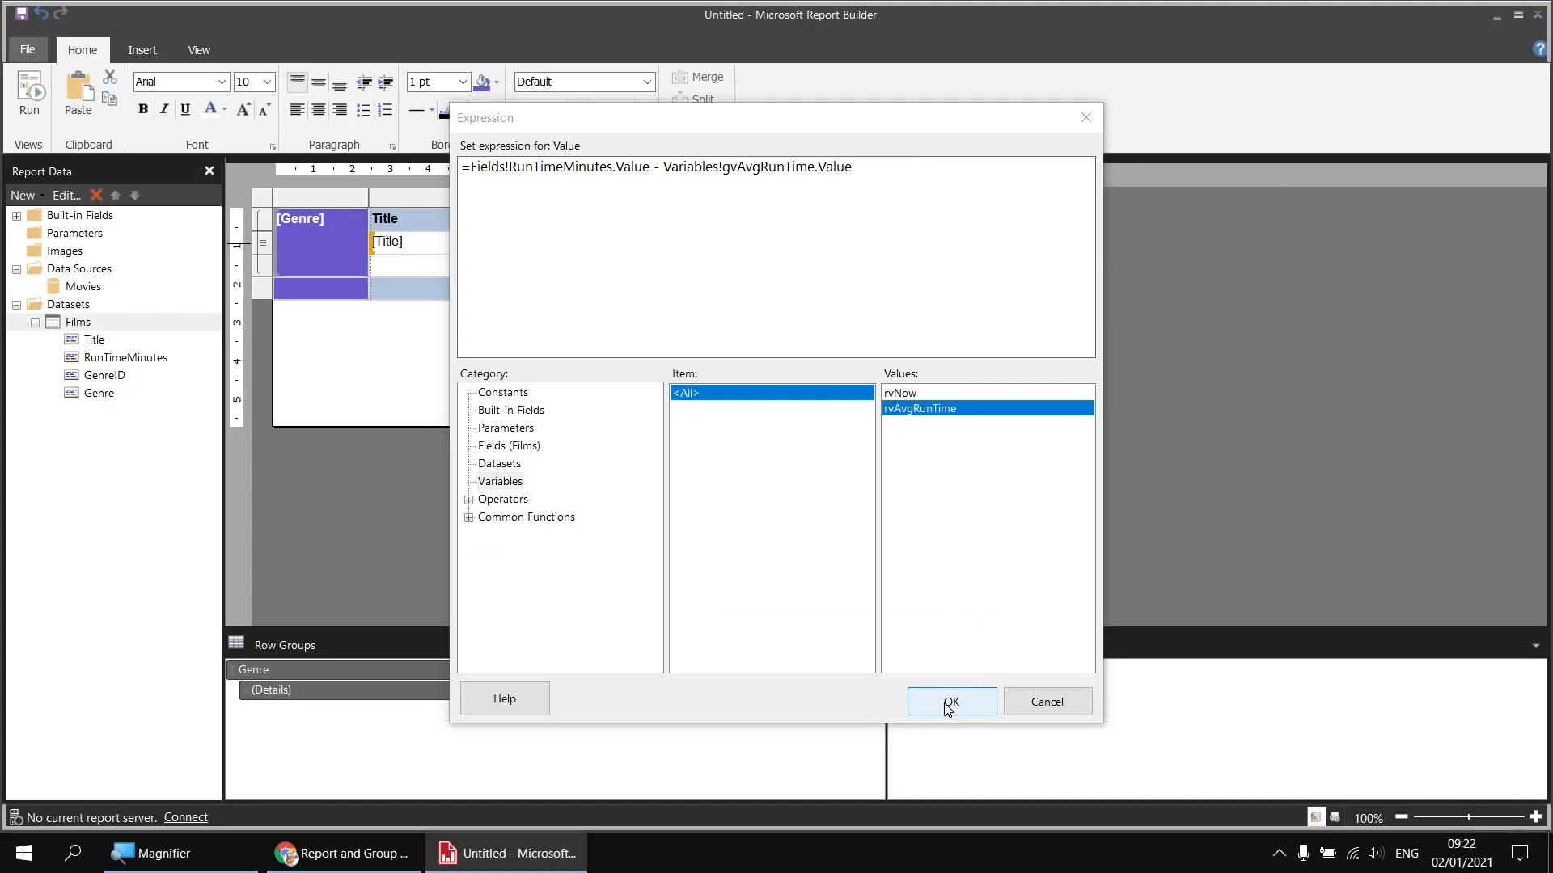
left_click(950, 703)
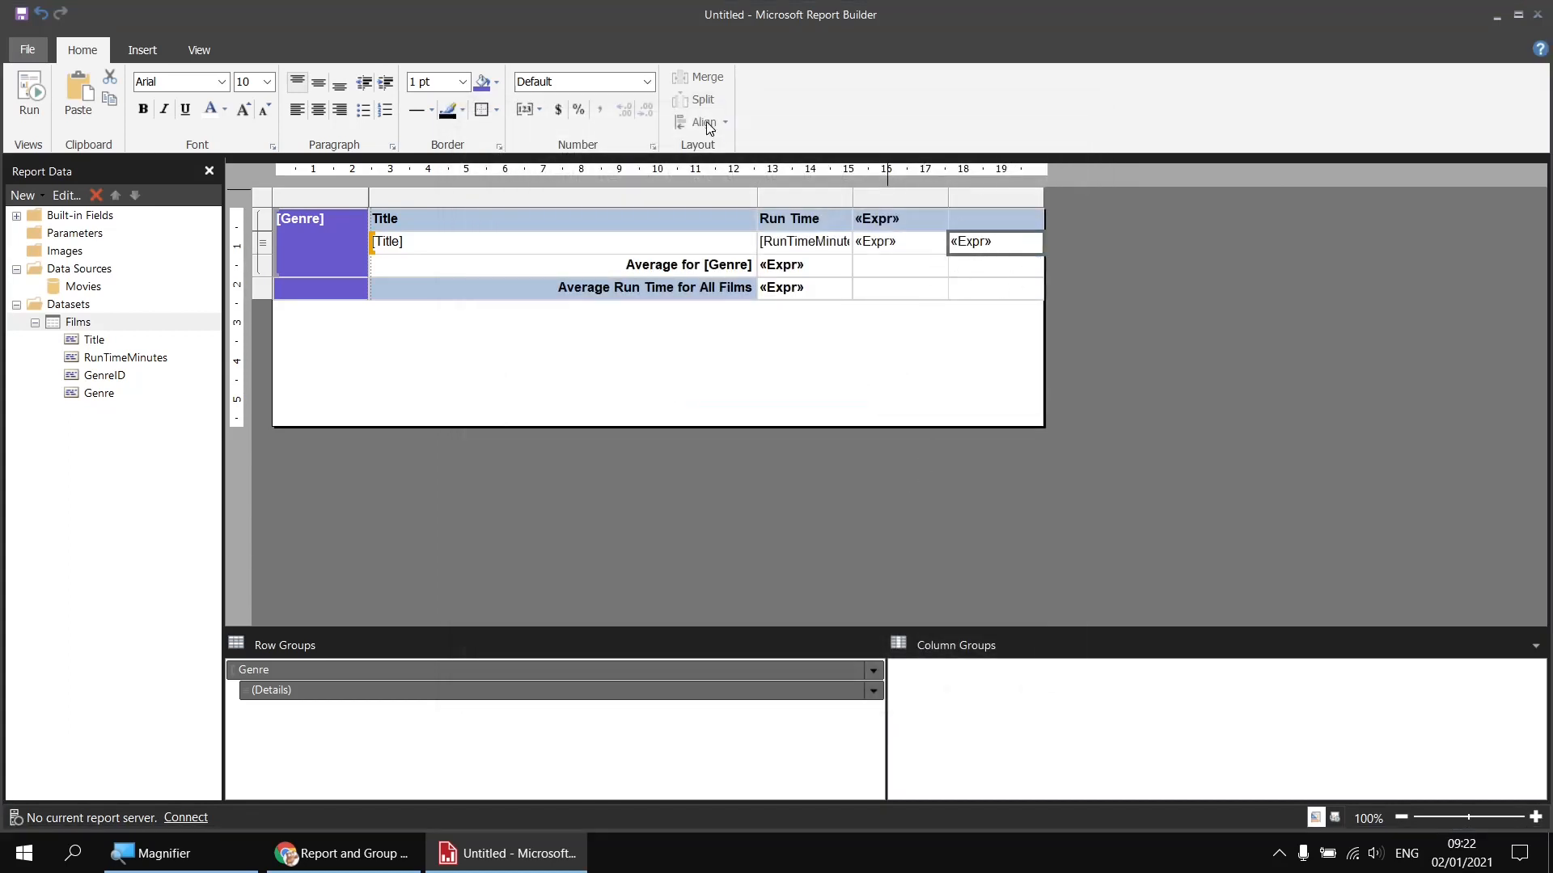
- Format the new detail cell as Number and preview the report to check the differences from the genre average
left_click(647, 83)
left_click(591, 114)
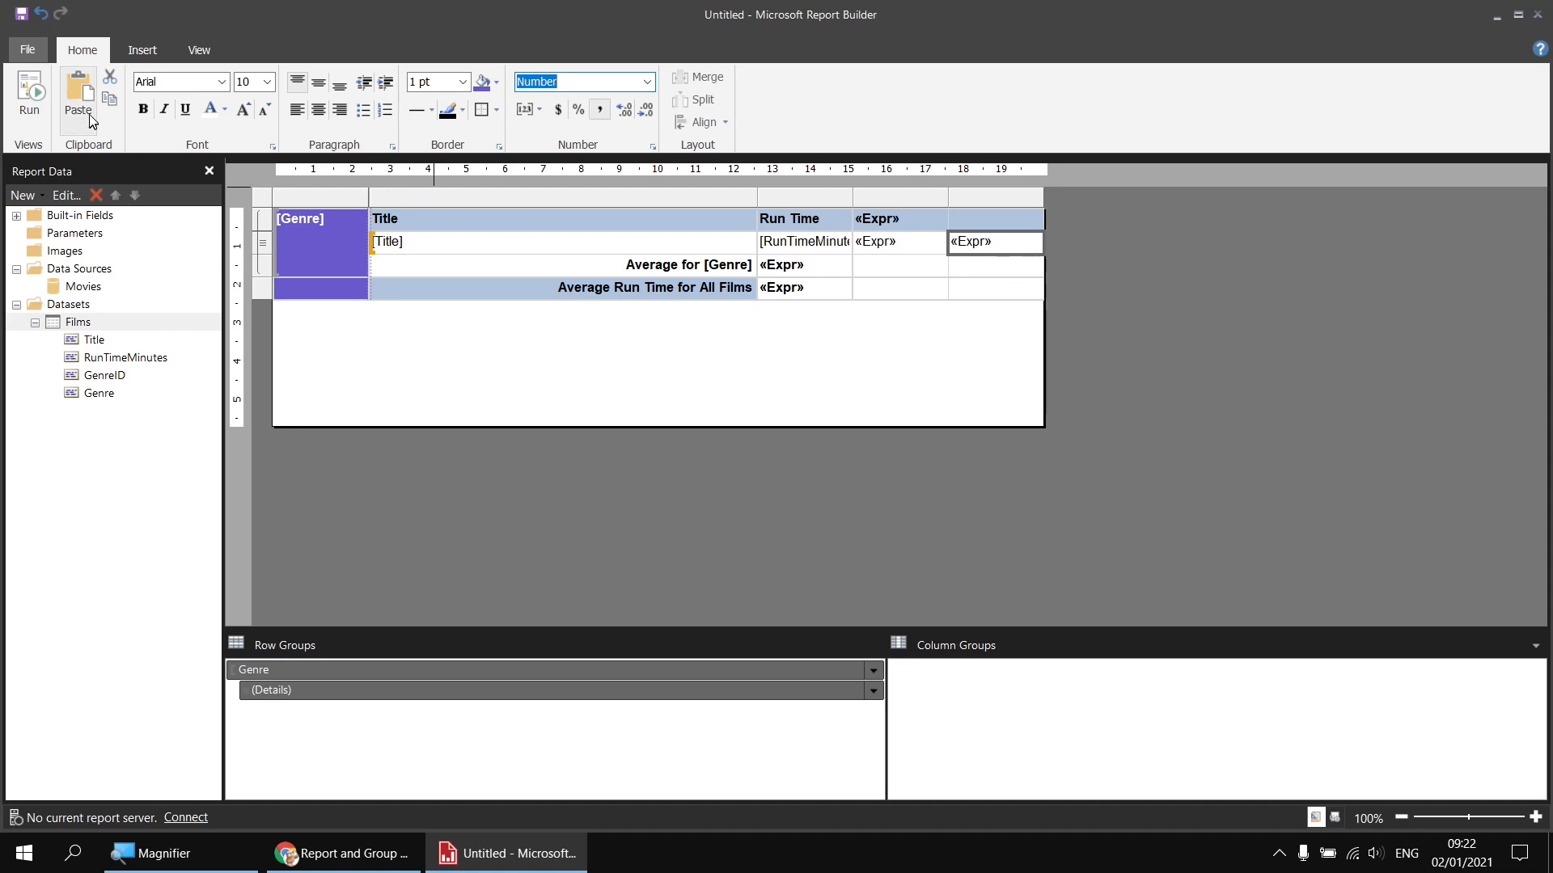
left_click(32, 100)
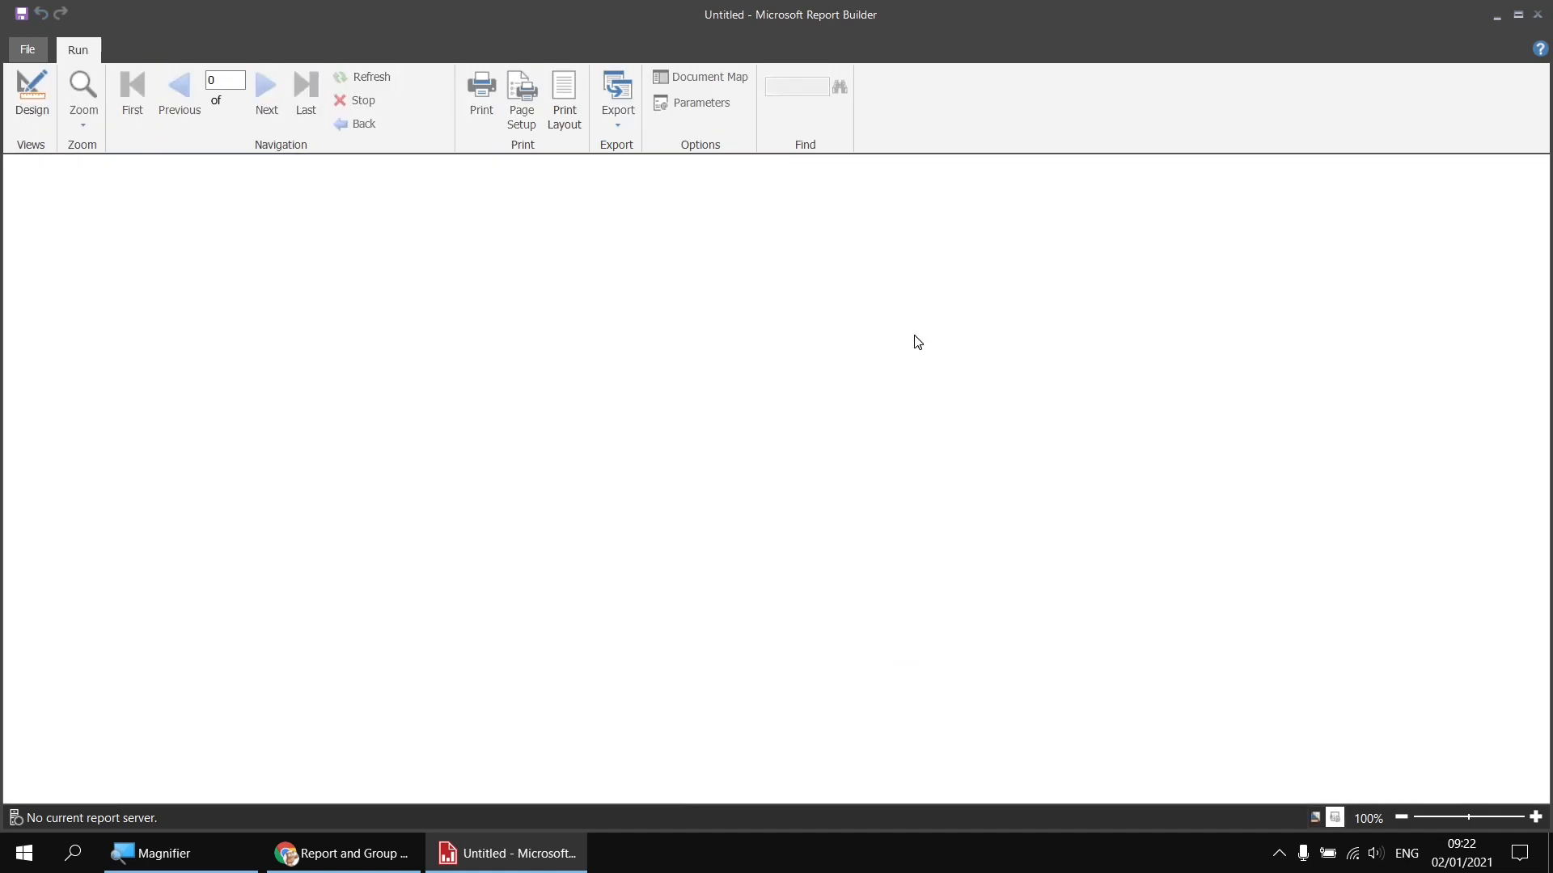
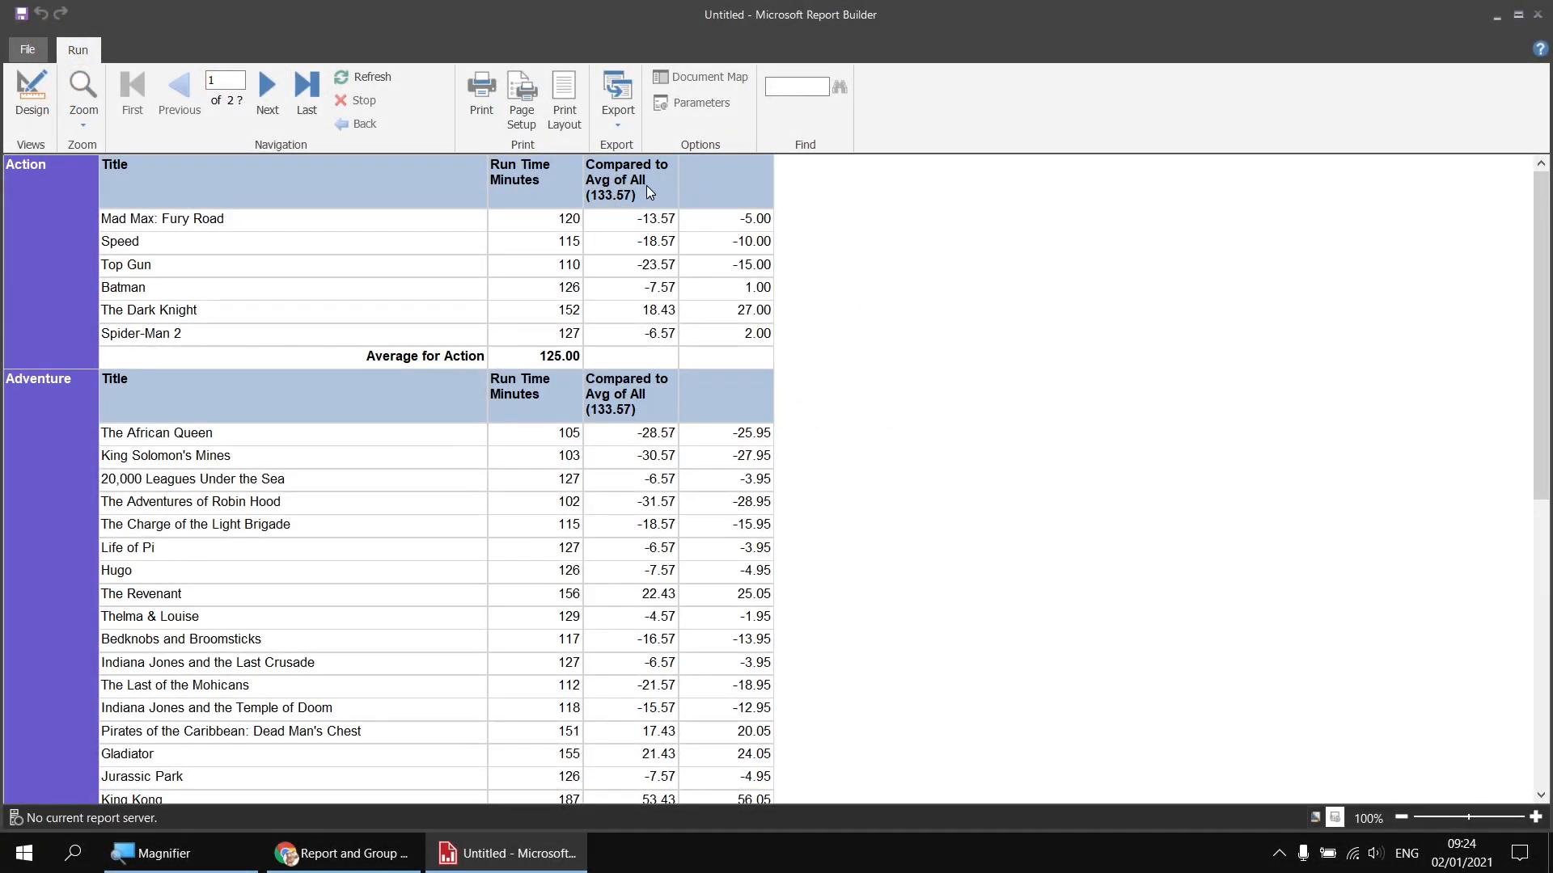
left_click(31, 93)
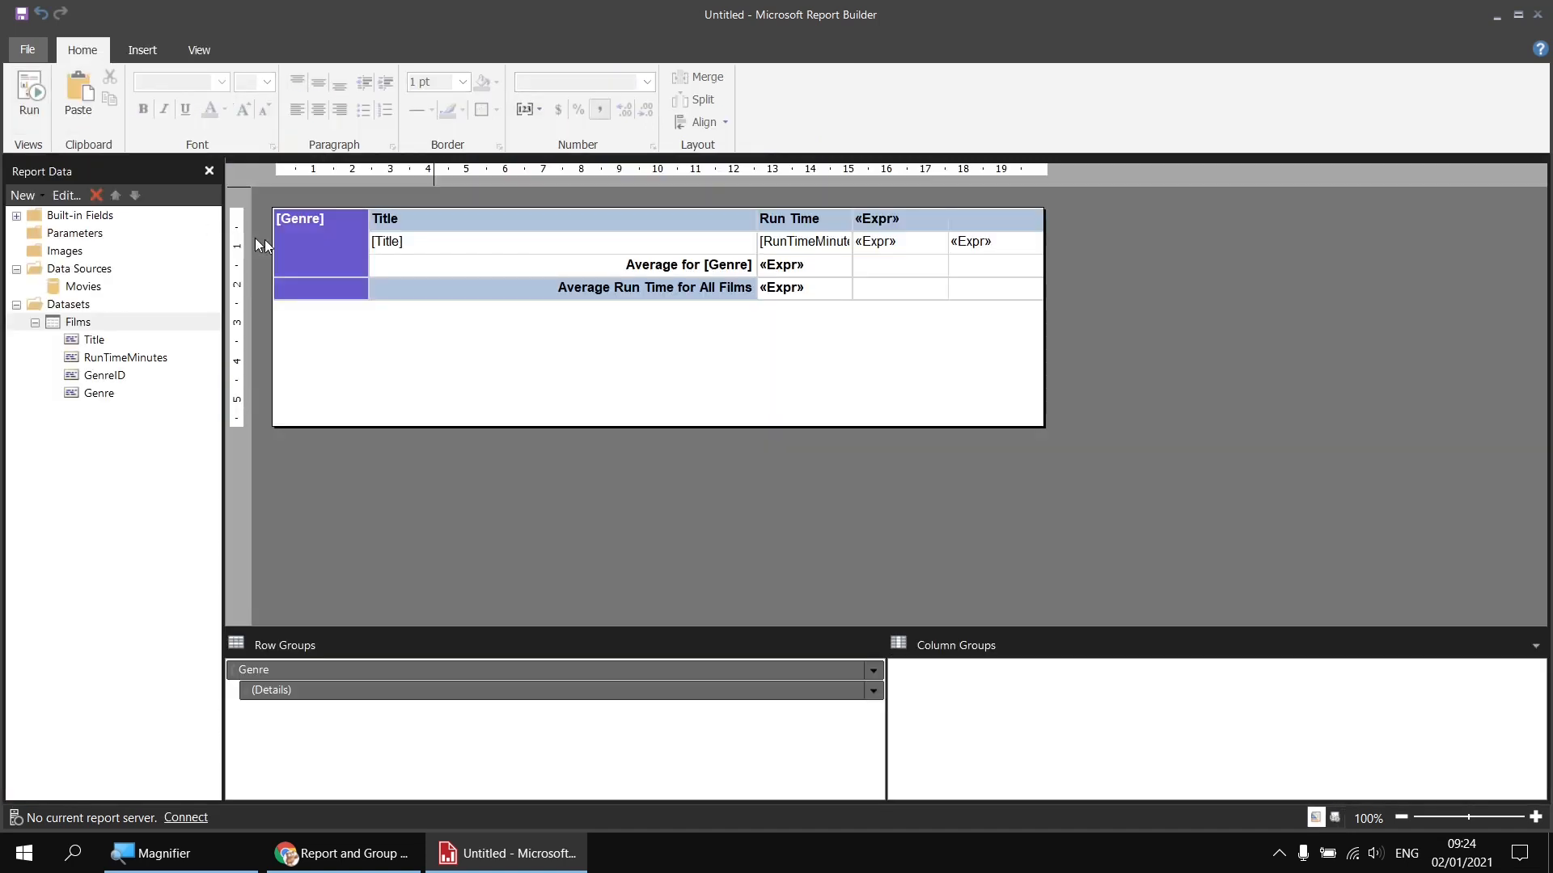
- Start the new column's header expression with ="Compared to Avg of " & Fields!Genre.Value
right_click(974, 220)
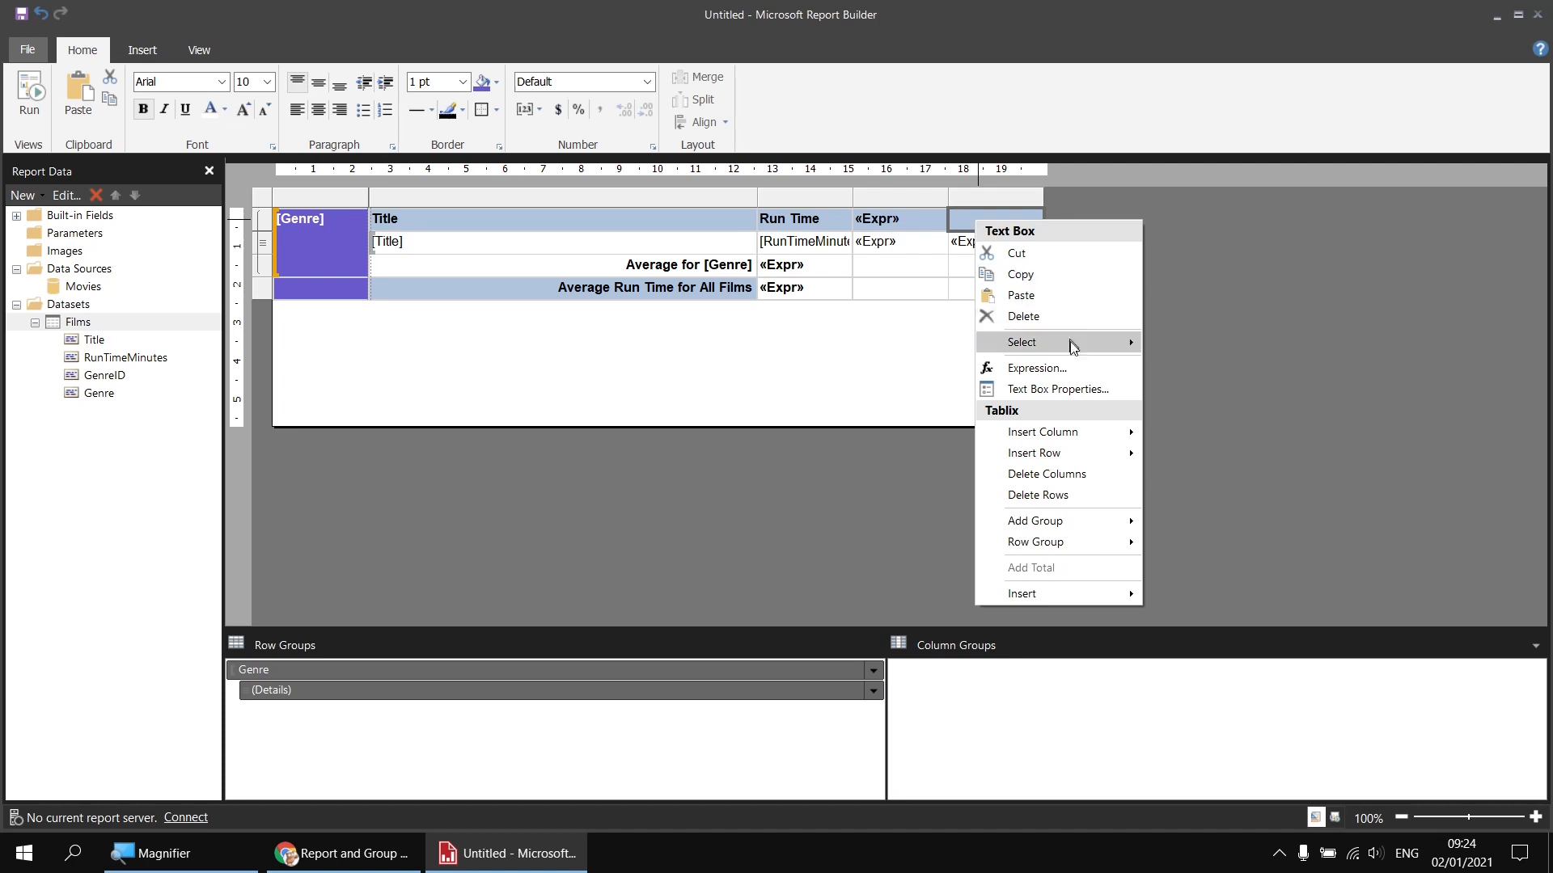
left_click(1076, 367)
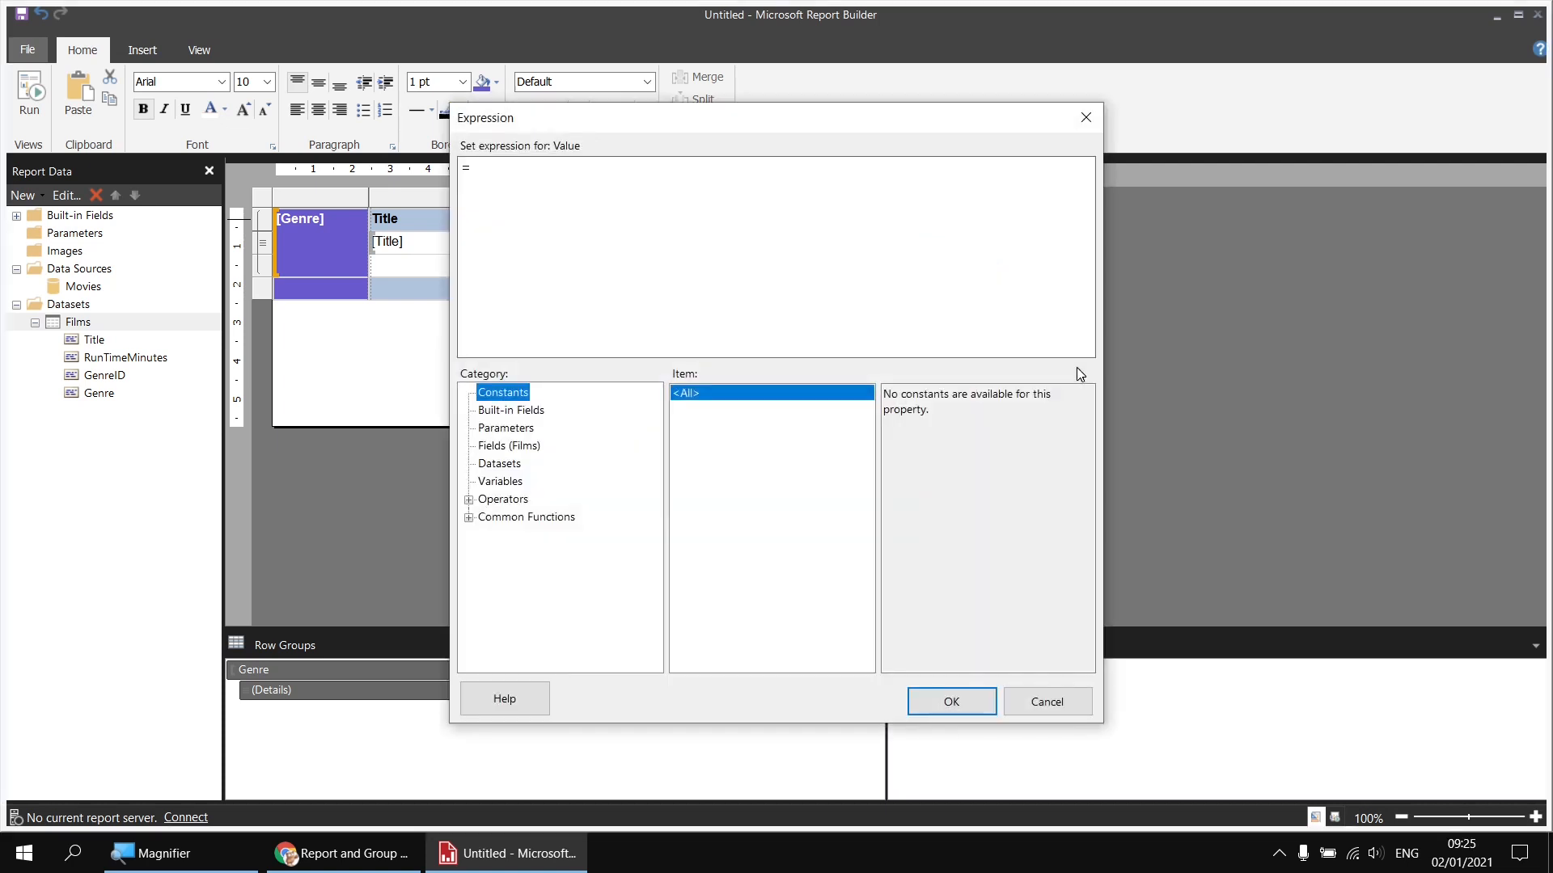
left_click(500, 172)
type("\"")
type("Copmar")
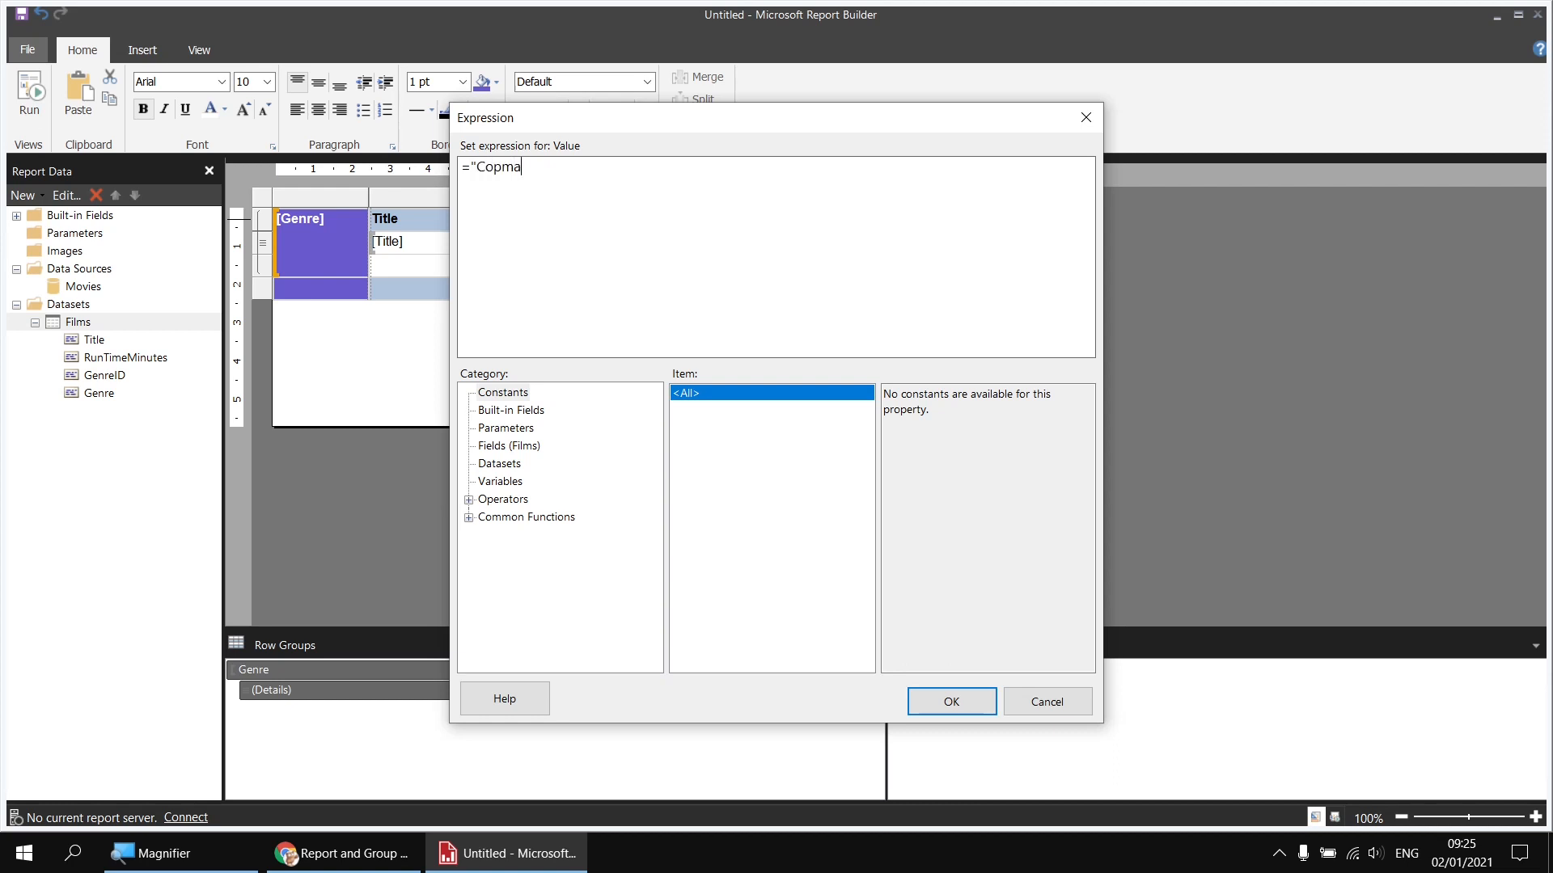
key("BackSpace")
key("BackSpace")
key("BackSpace")
key("BackSpace")
type("mpared to Avg of")
type("\" &")
left_click(526, 446)
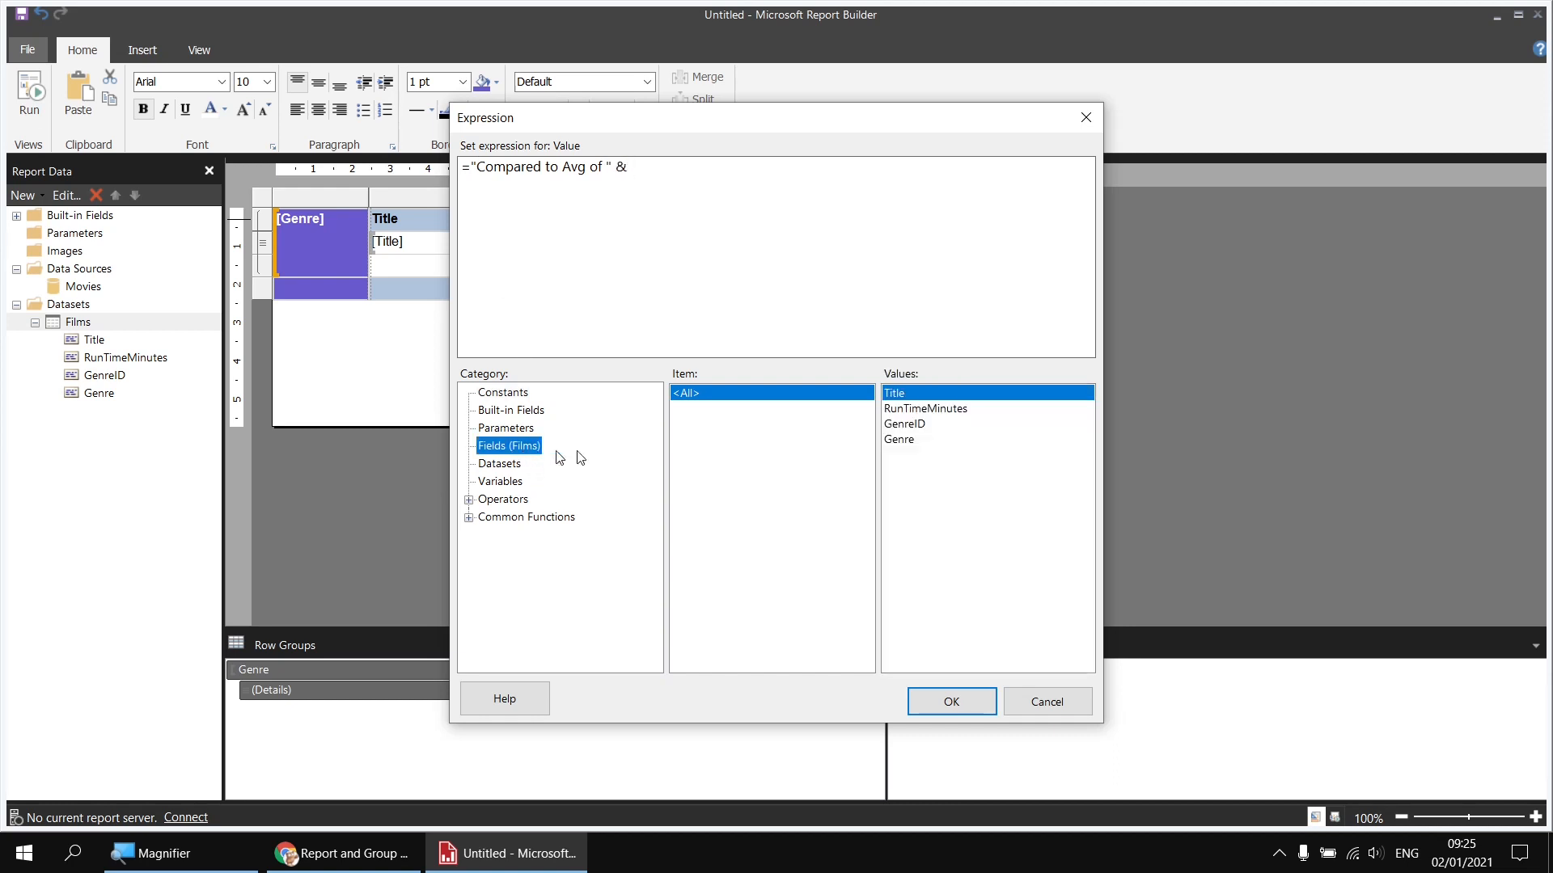
double_click(910, 440)
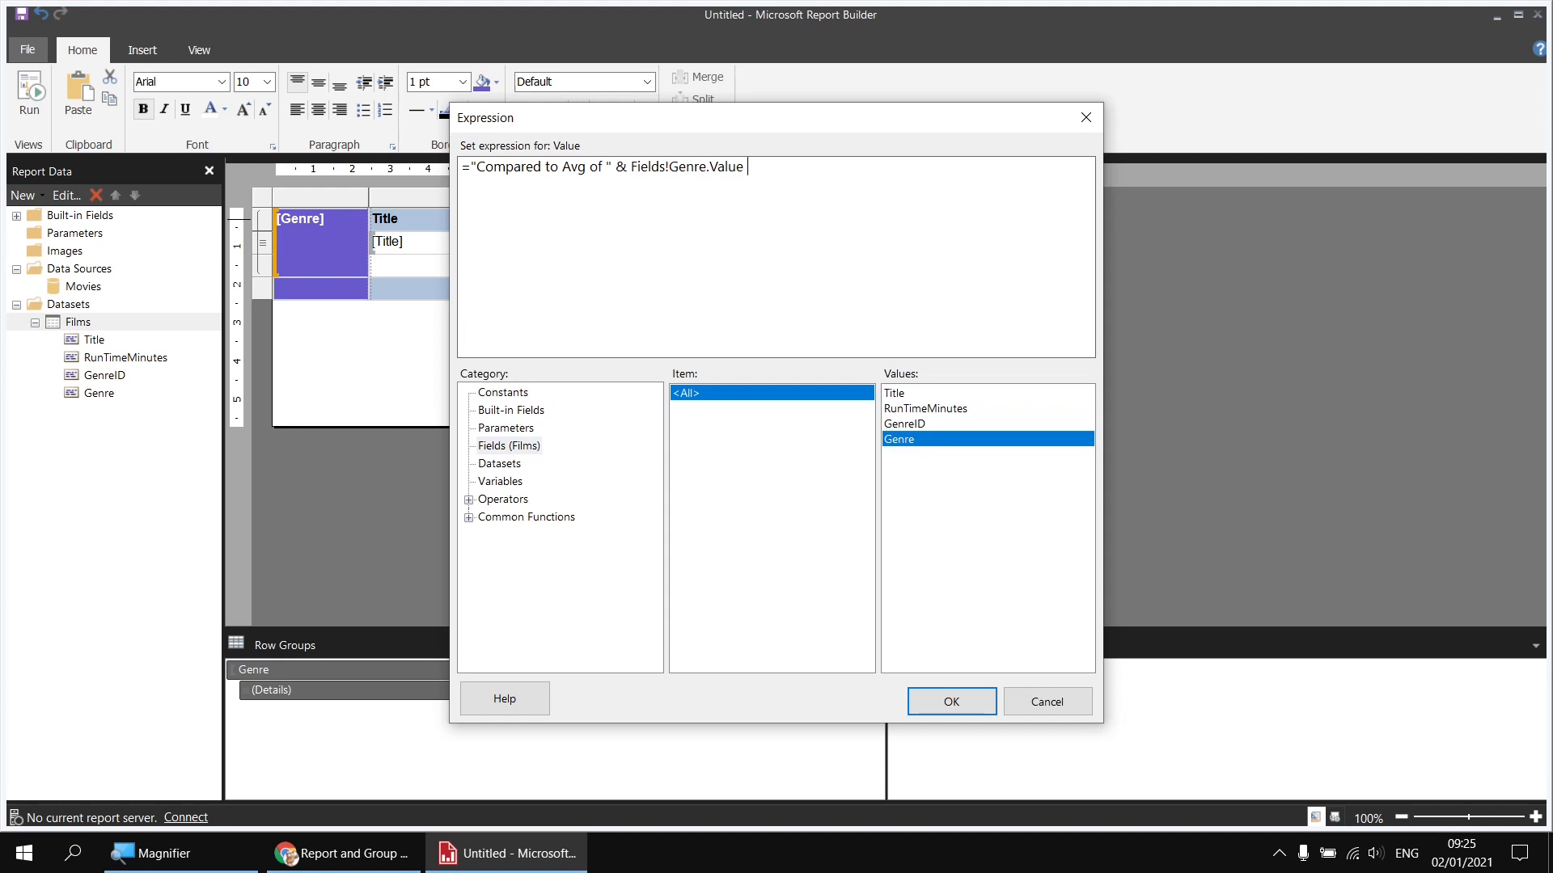
- Complete the header expression with & " (" & Format(Variables!gvAvgRunTime.Value,"0.00") & ")", apply it and preview the report
type("& \" (\" &")
type("Format(")
left_click(491, 483)
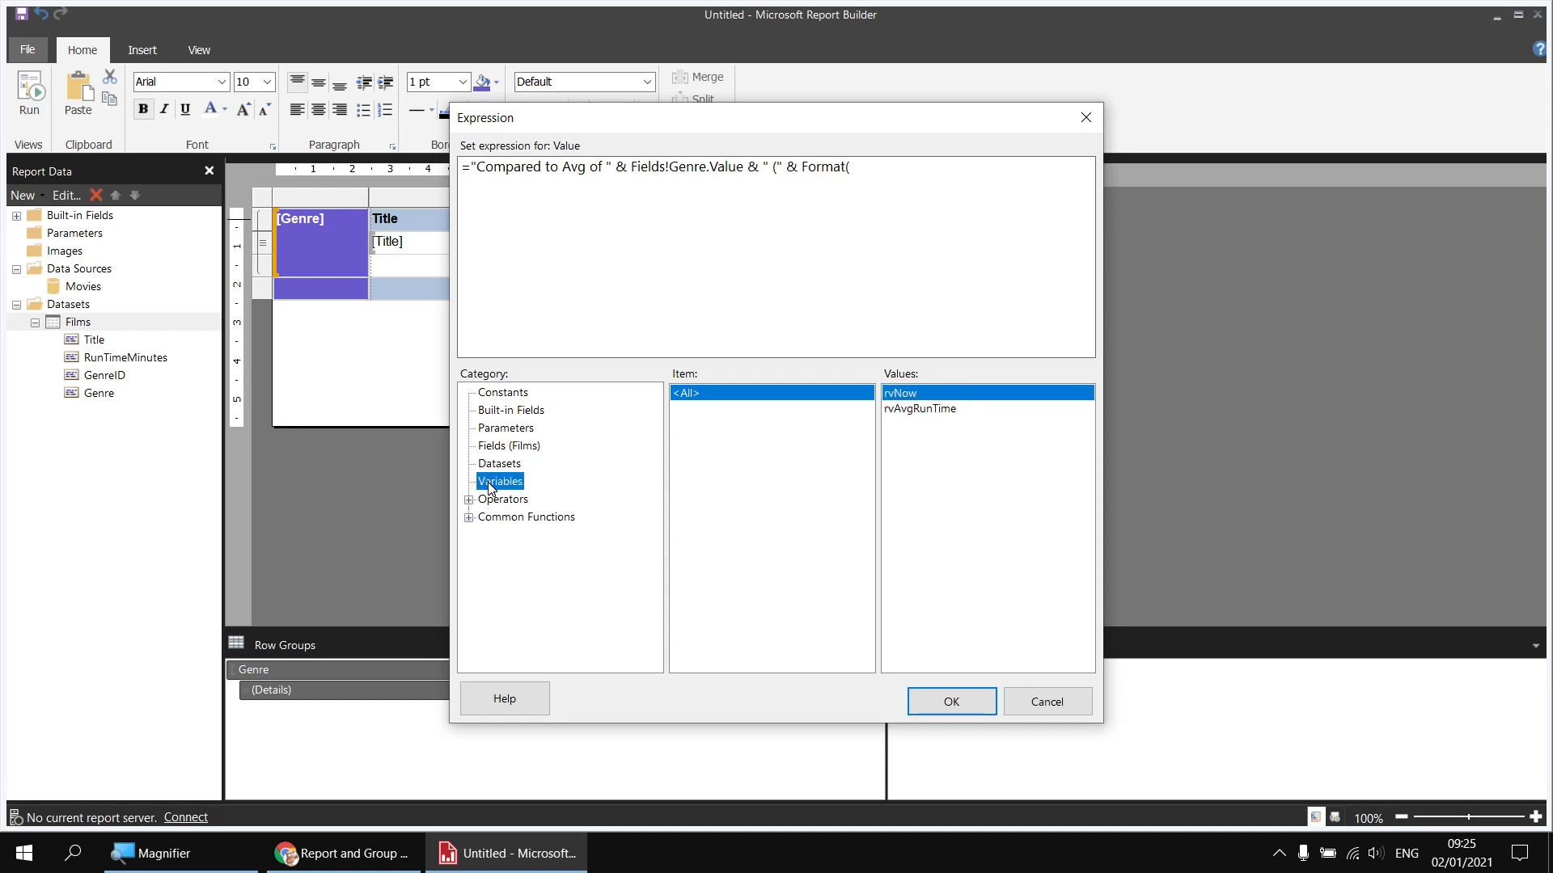
double_click(910, 409)
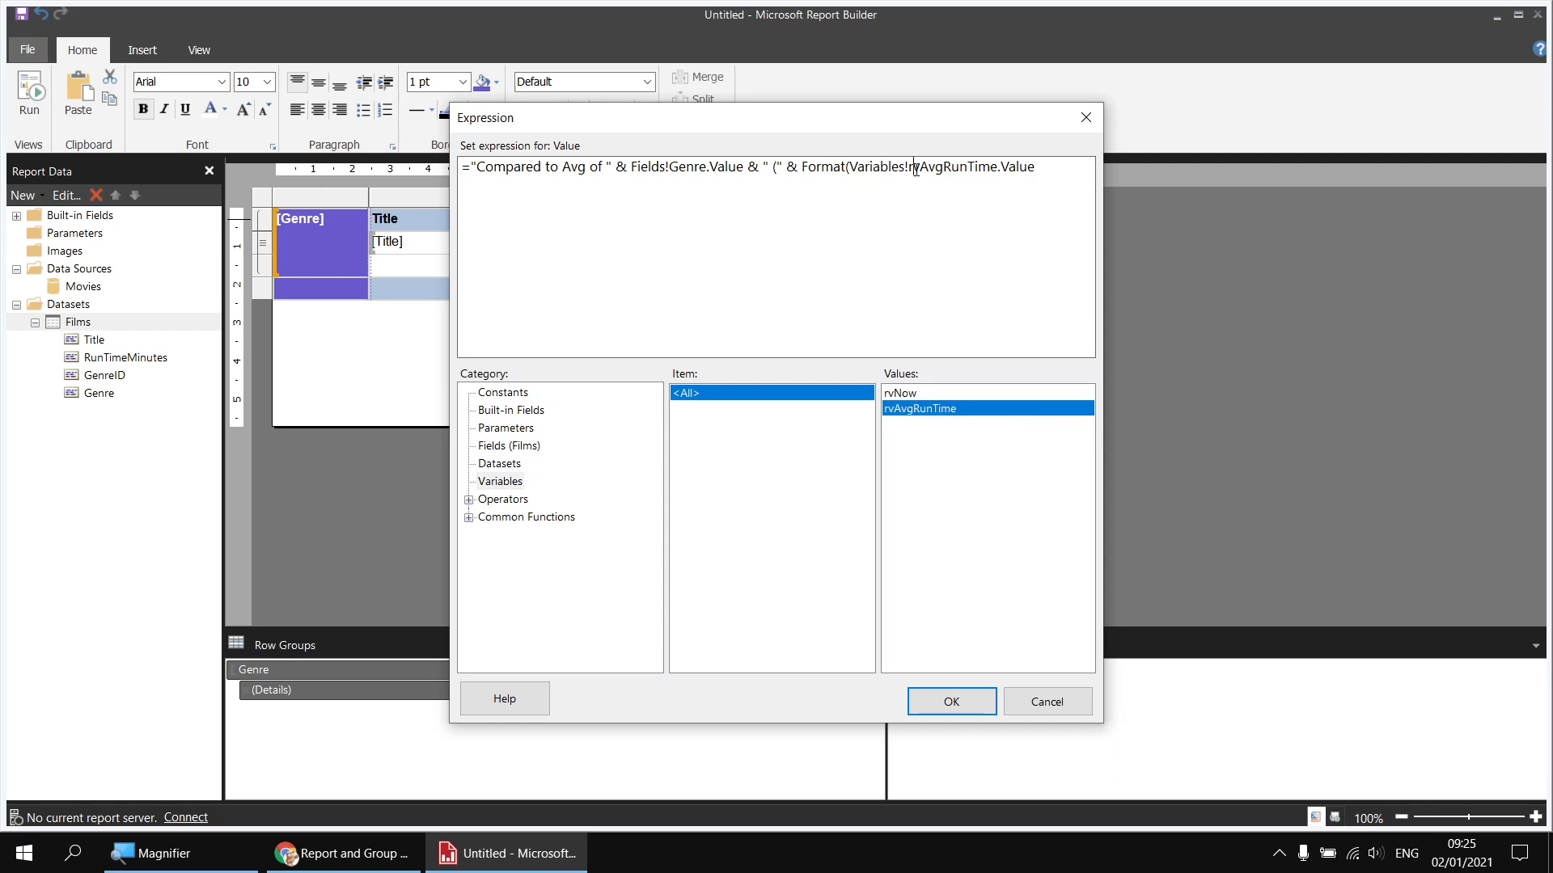
key("Delete")
type("g")
left_click(1041, 169)
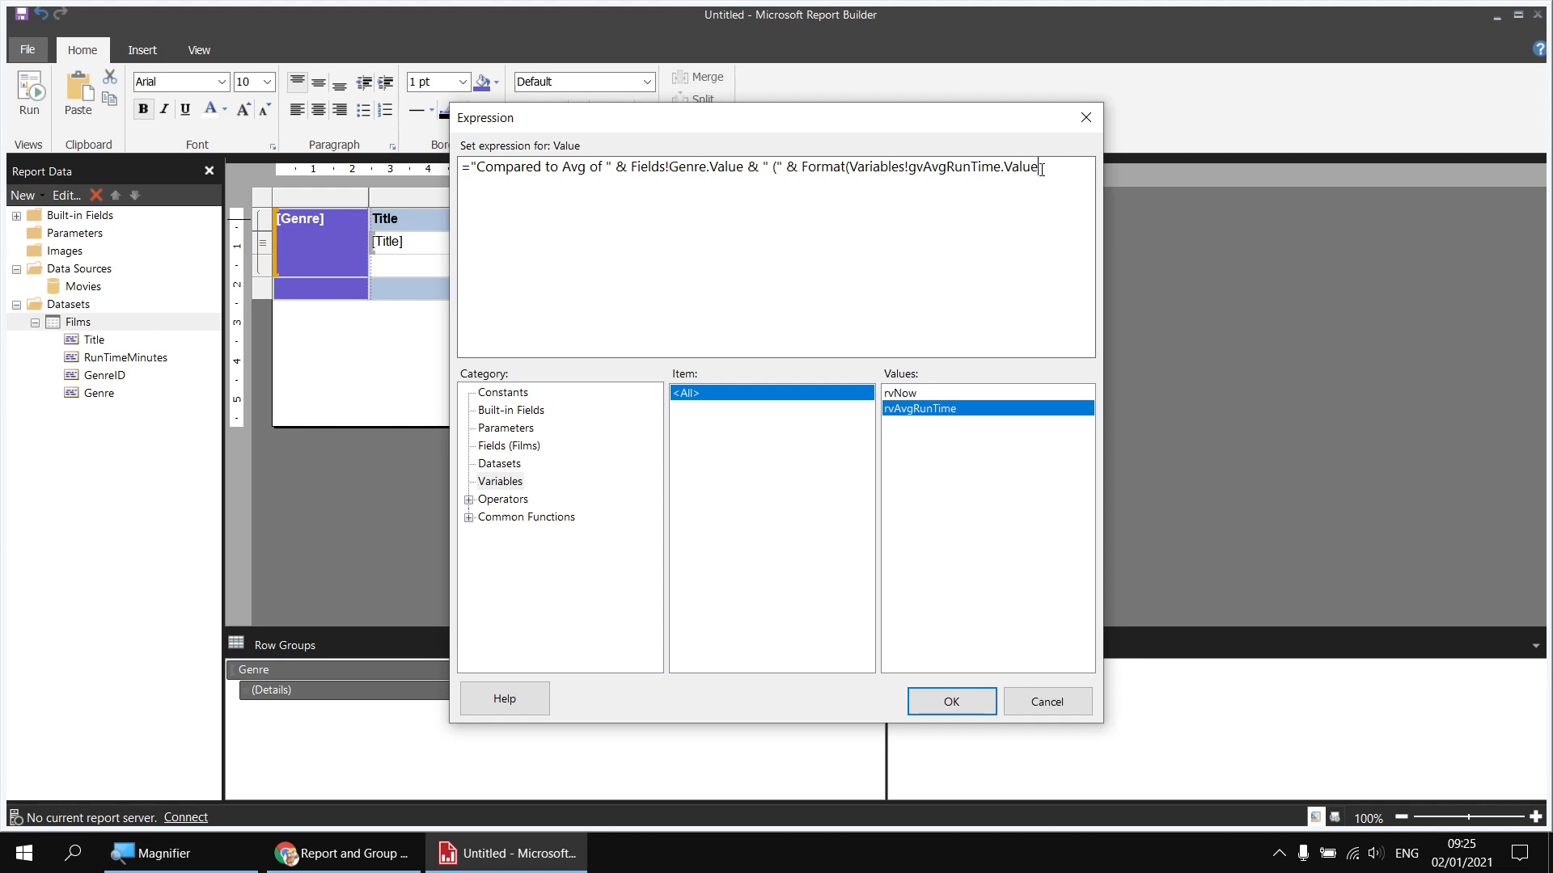
type(",\"0.00")
type("& \")\"")
left_click_drag(1104, 245, 1193, 246)
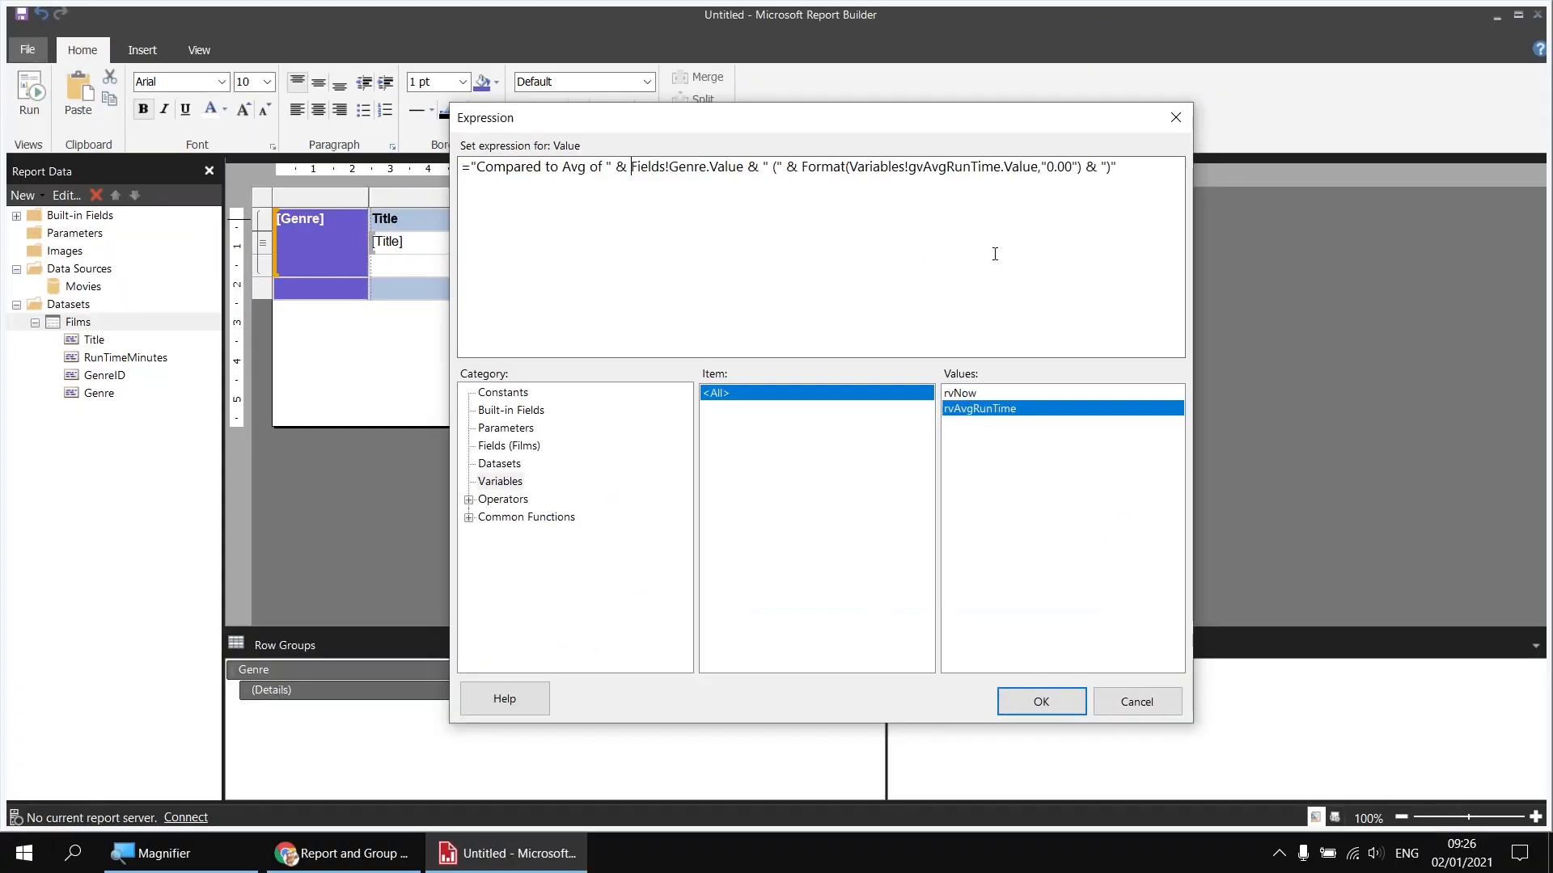
left_click(1029, 697)
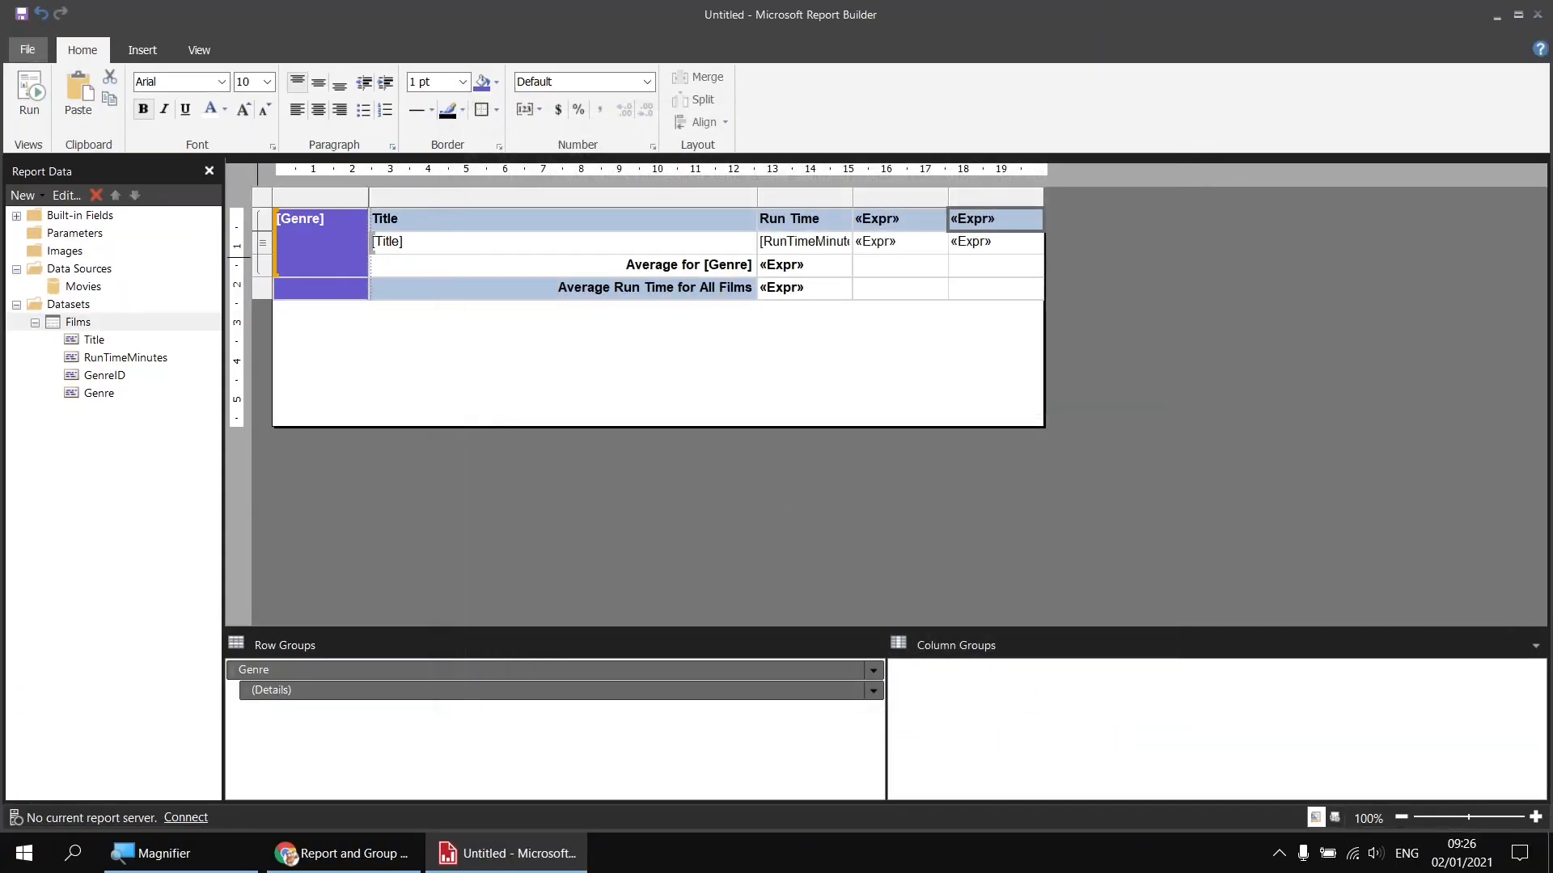
left_click(29, 97)
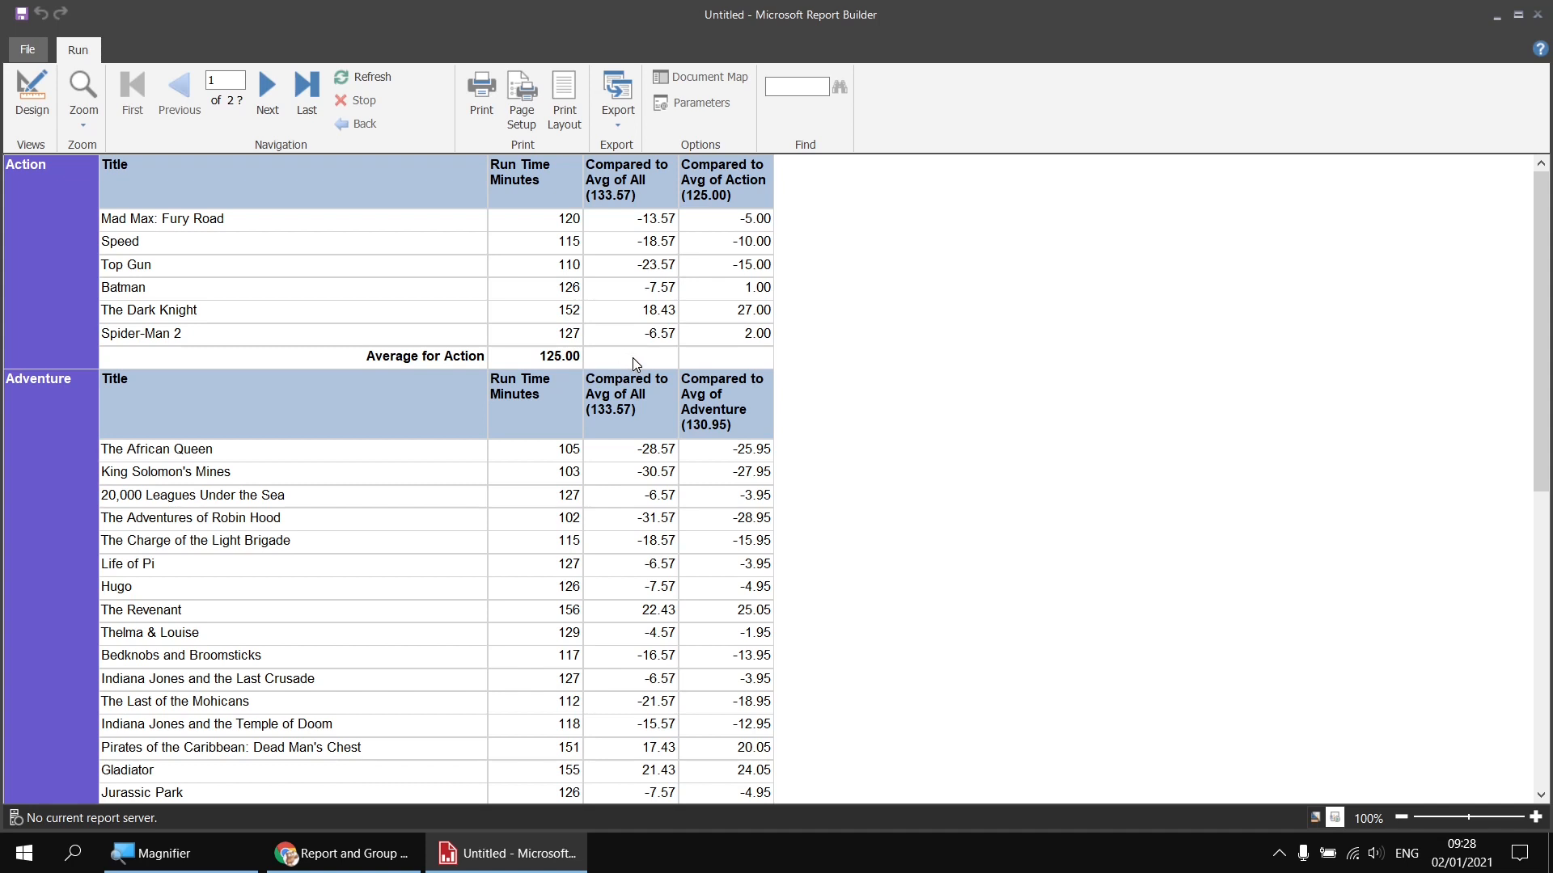
left_click(32, 93)
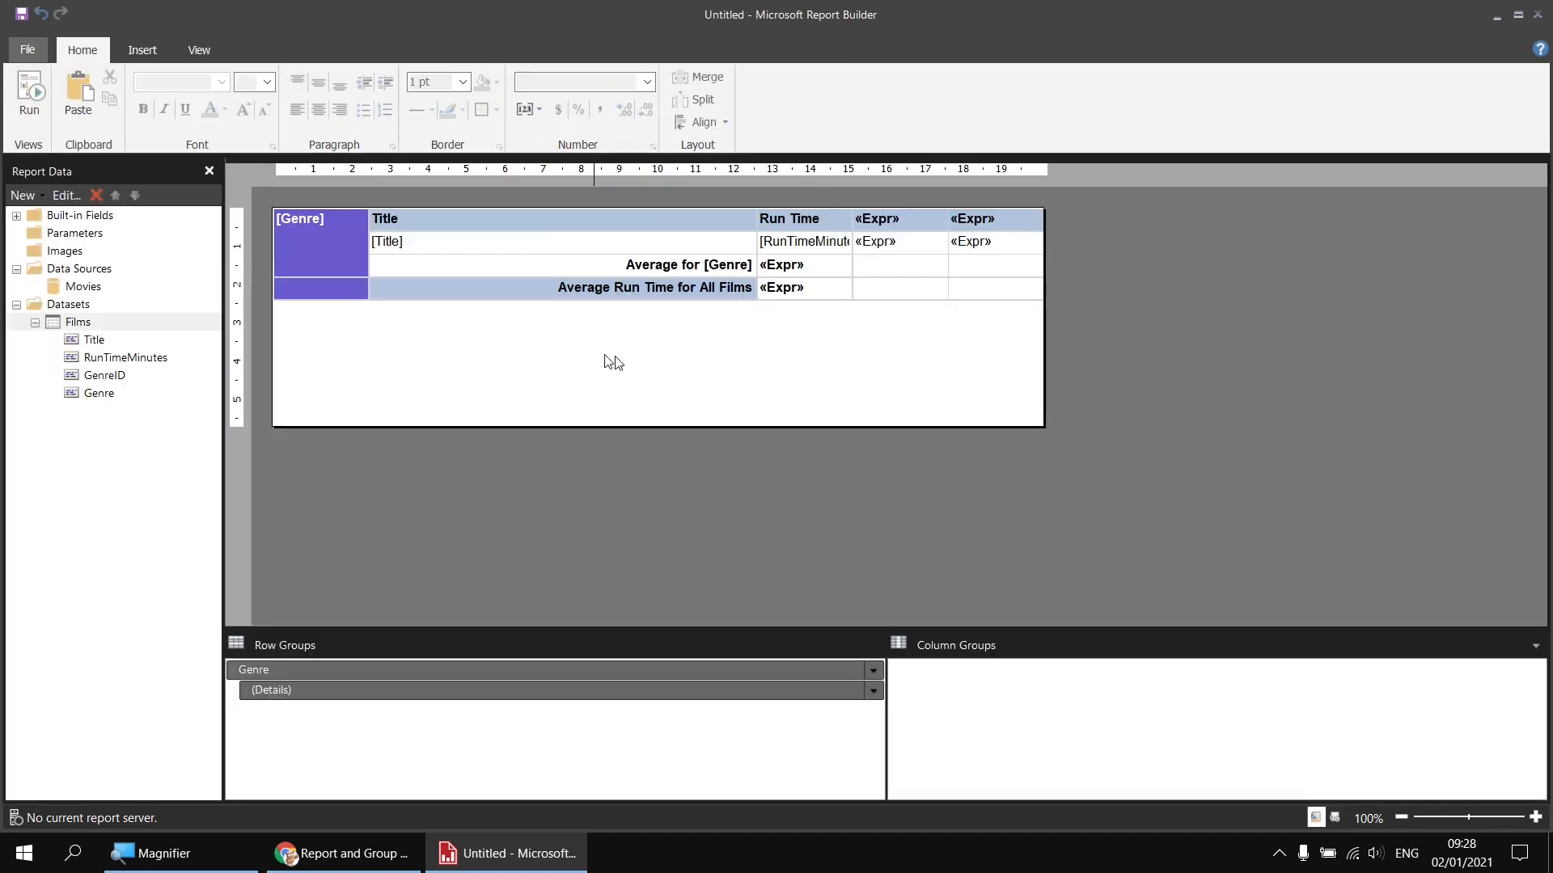
- Set the genre average row's cell in the first comparison column to =Variables!gvAvgRunTime.Value - Variables!rvAvgRunTime.Value
right_click(898, 270)
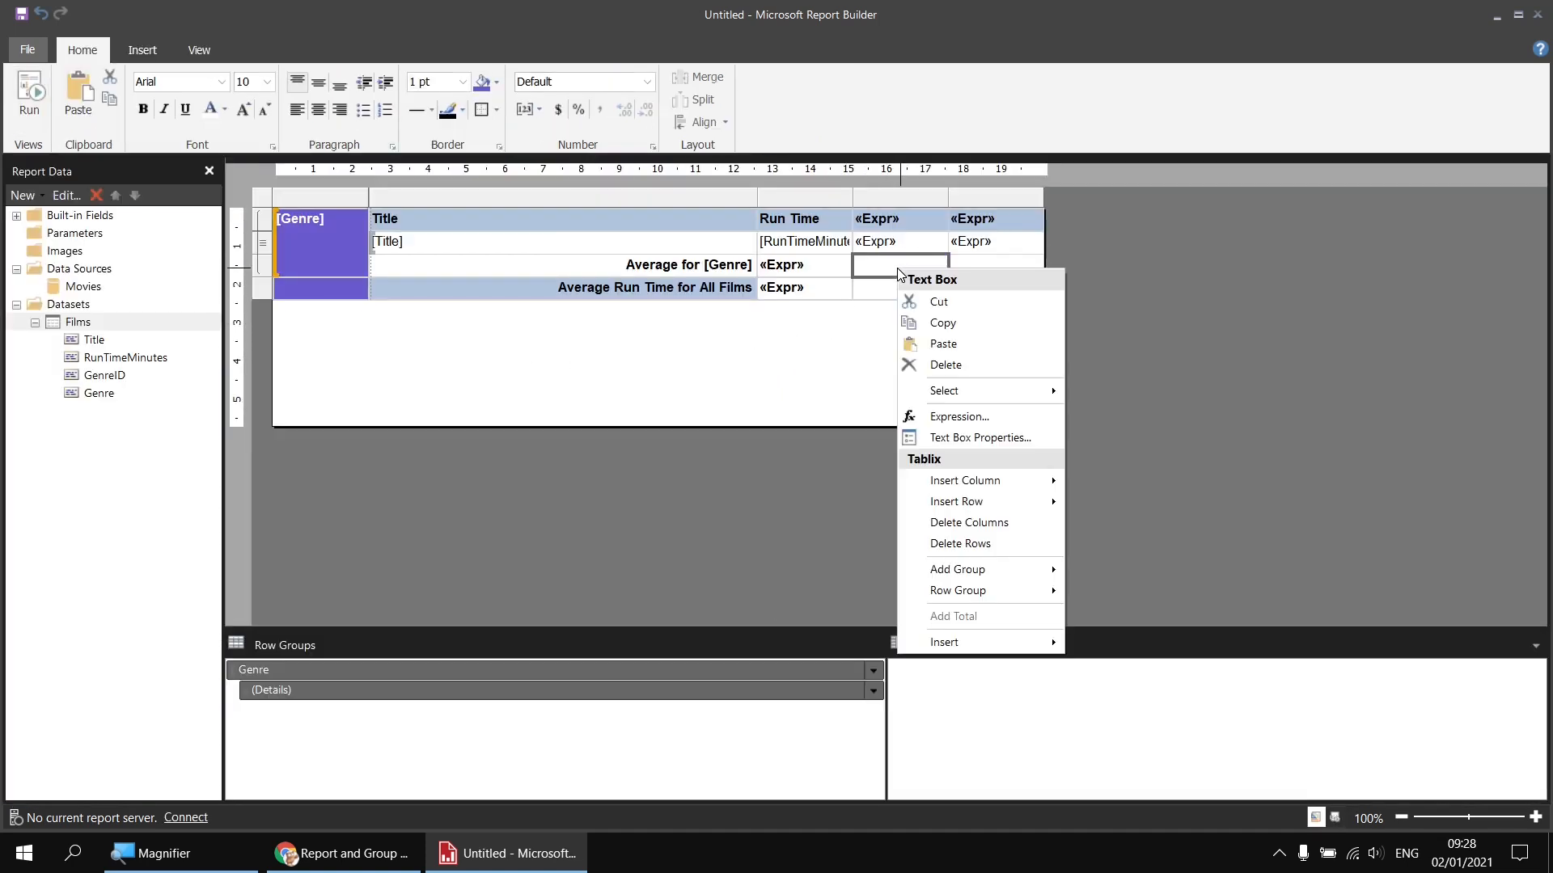
left_click(981, 416)
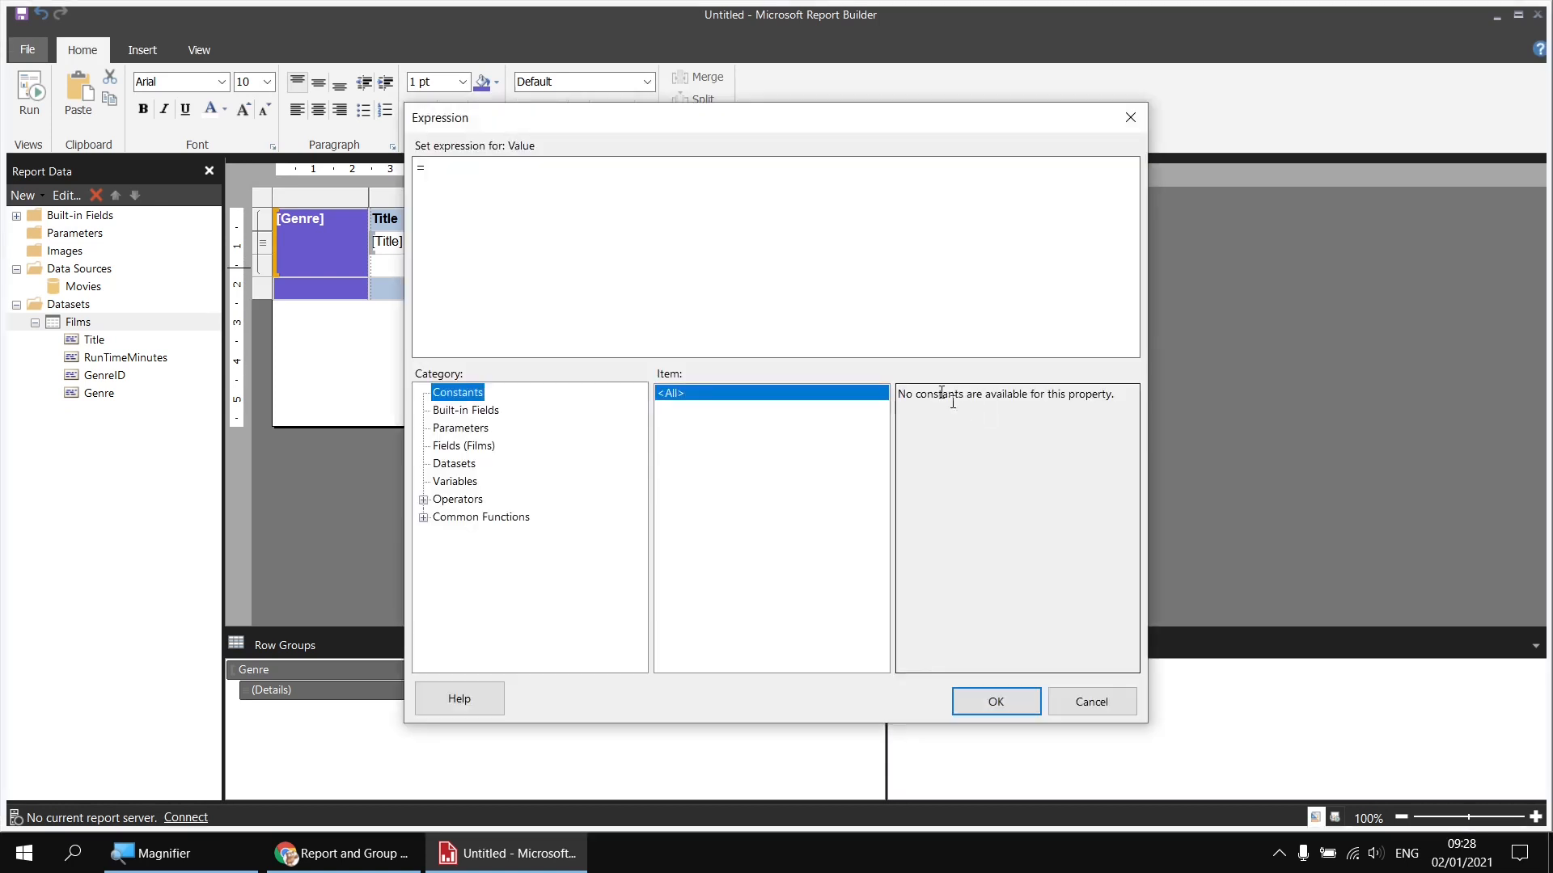
left_click(457, 482)
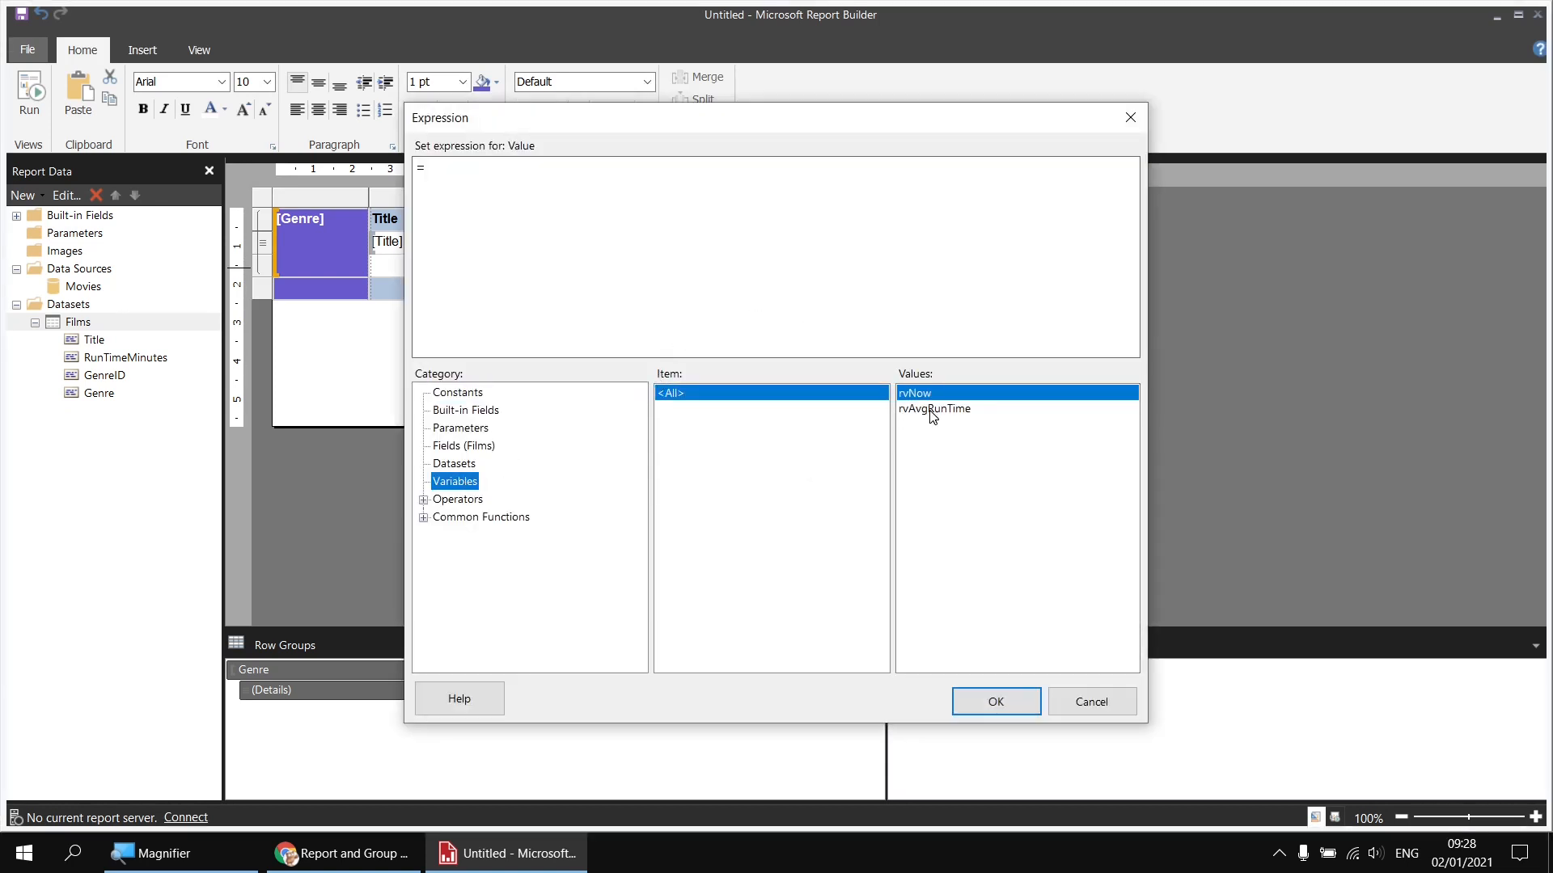
double_click(933, 410)
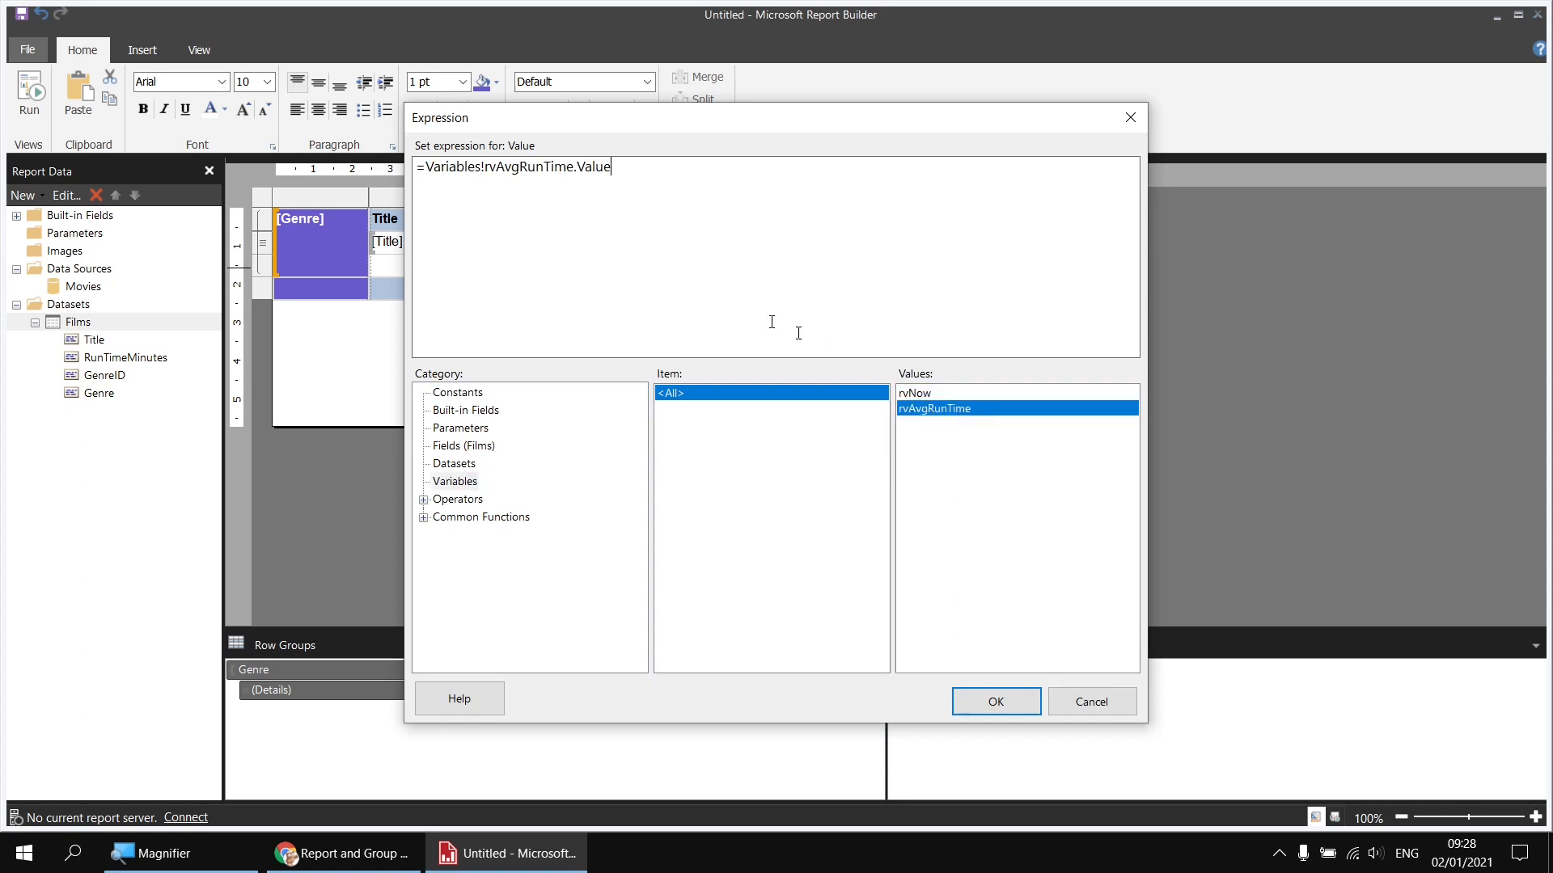
key("shift+Right")
type("g")
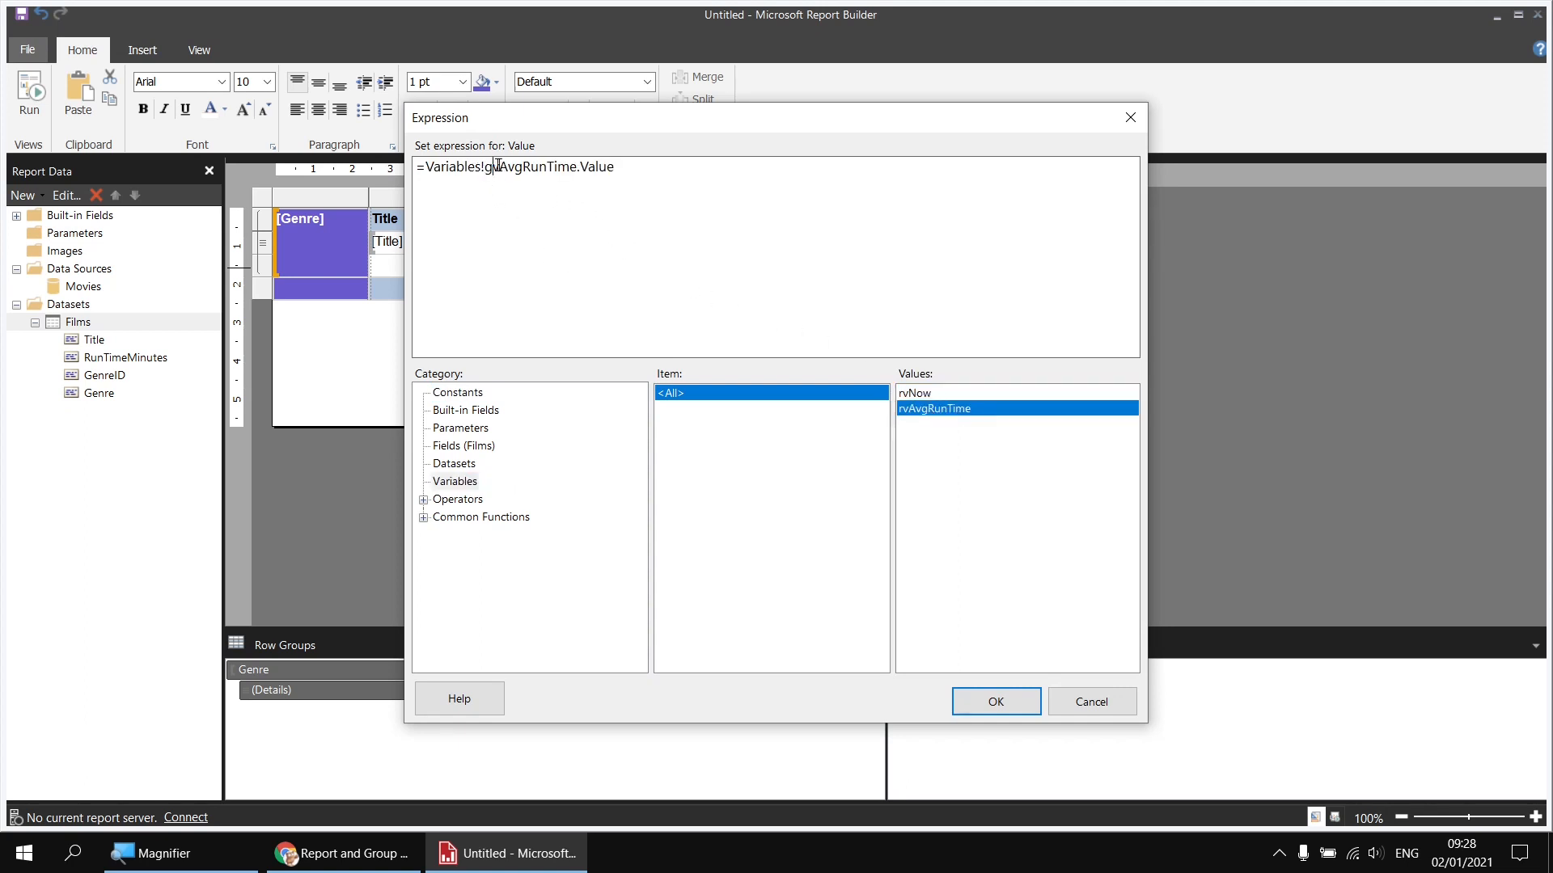
key("End")
type("-")
double_click(930, 408)
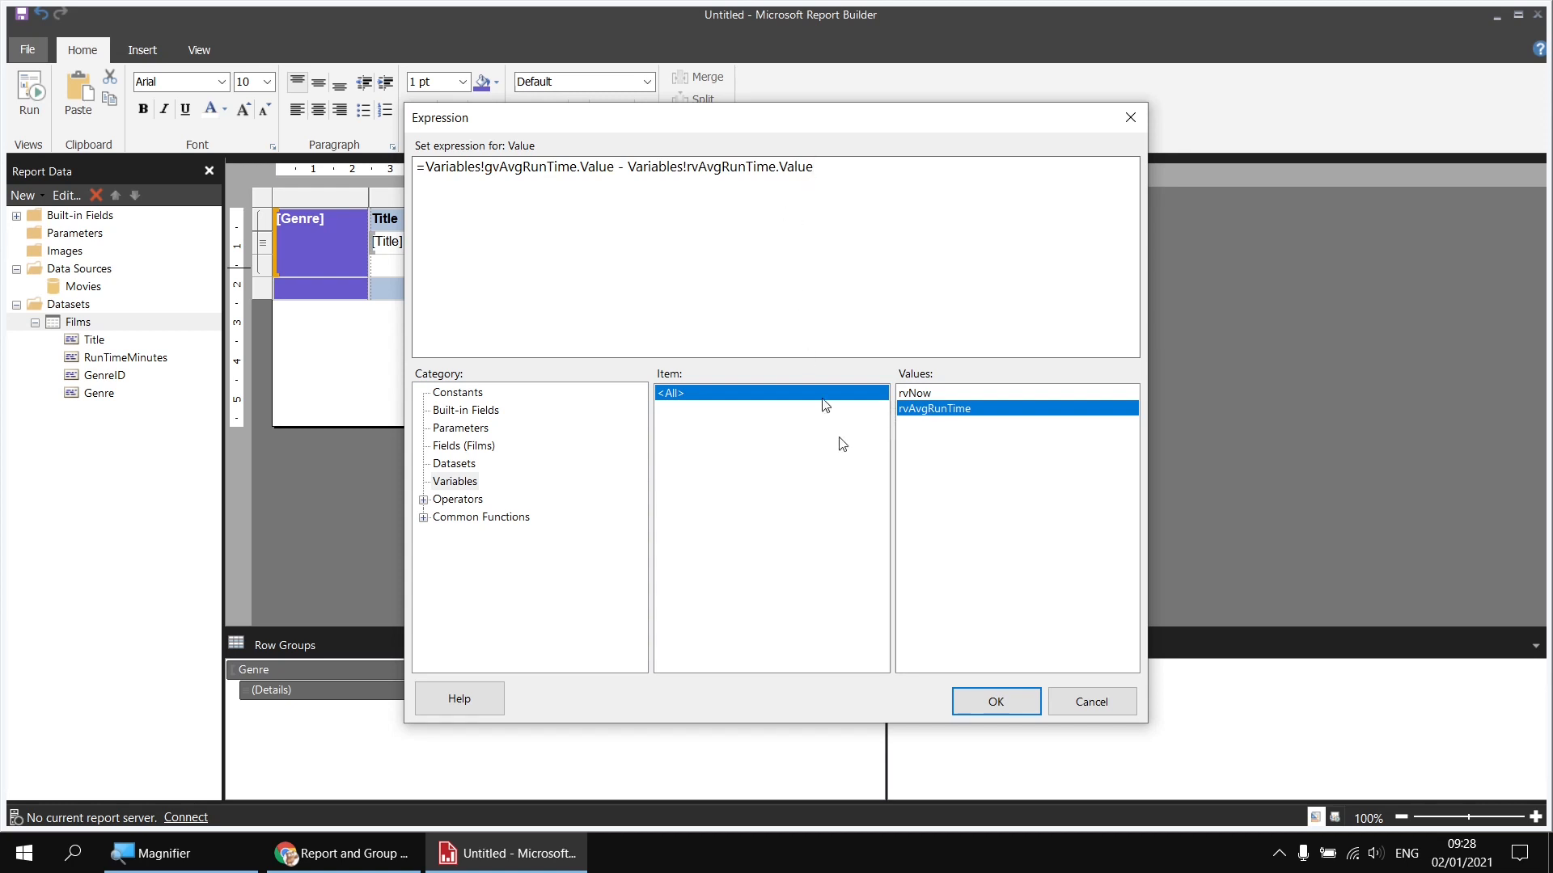
left_click(990, 701)
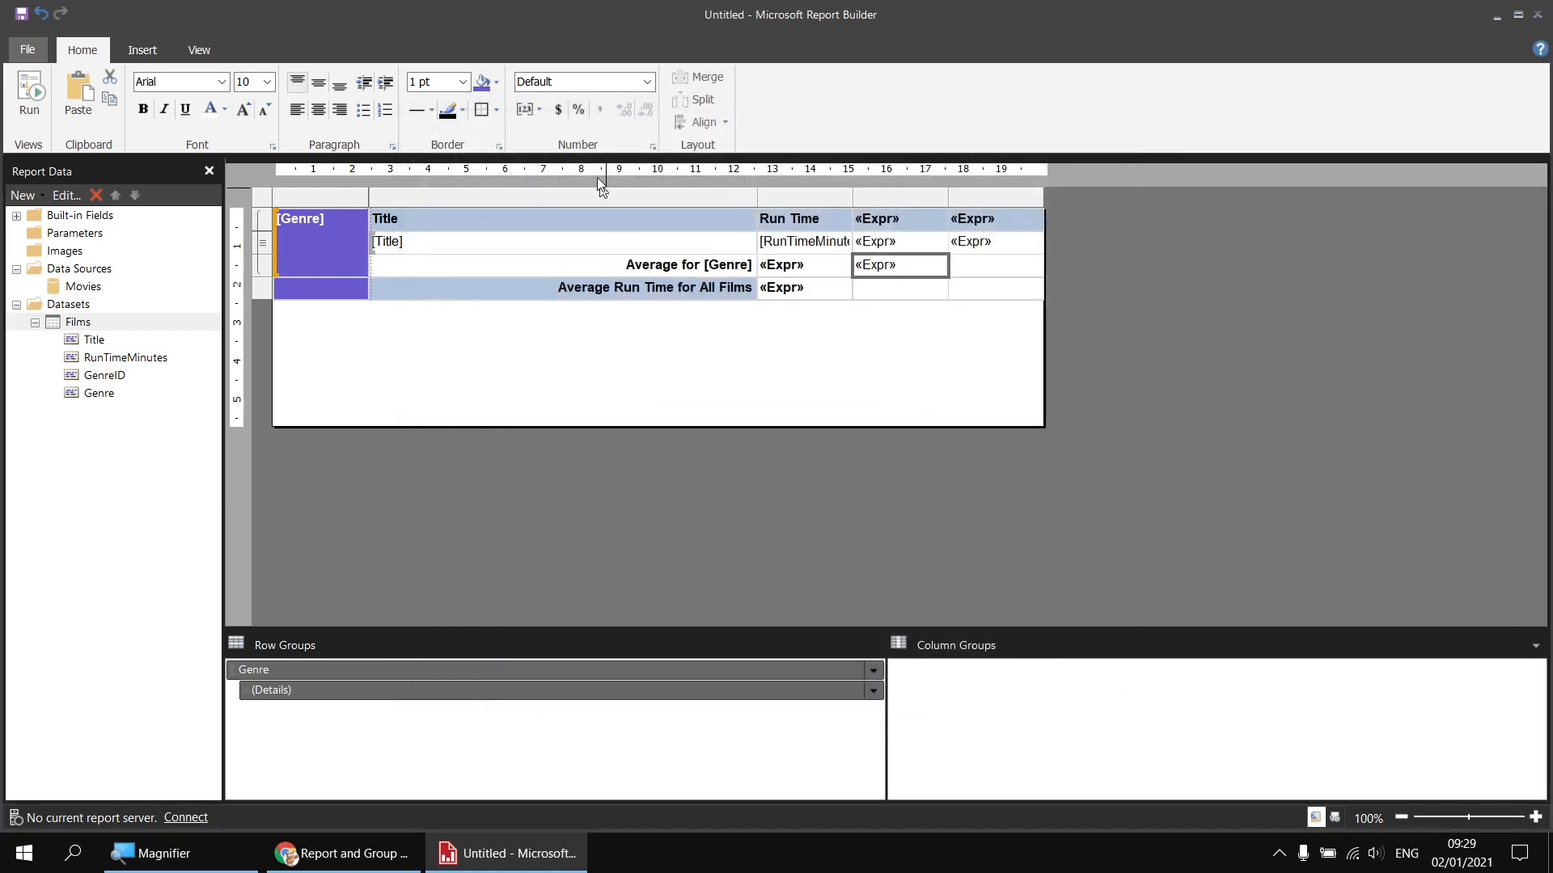
- Format the genre average's difference cell as a bold Number and preview the report
left_click(644, 84)
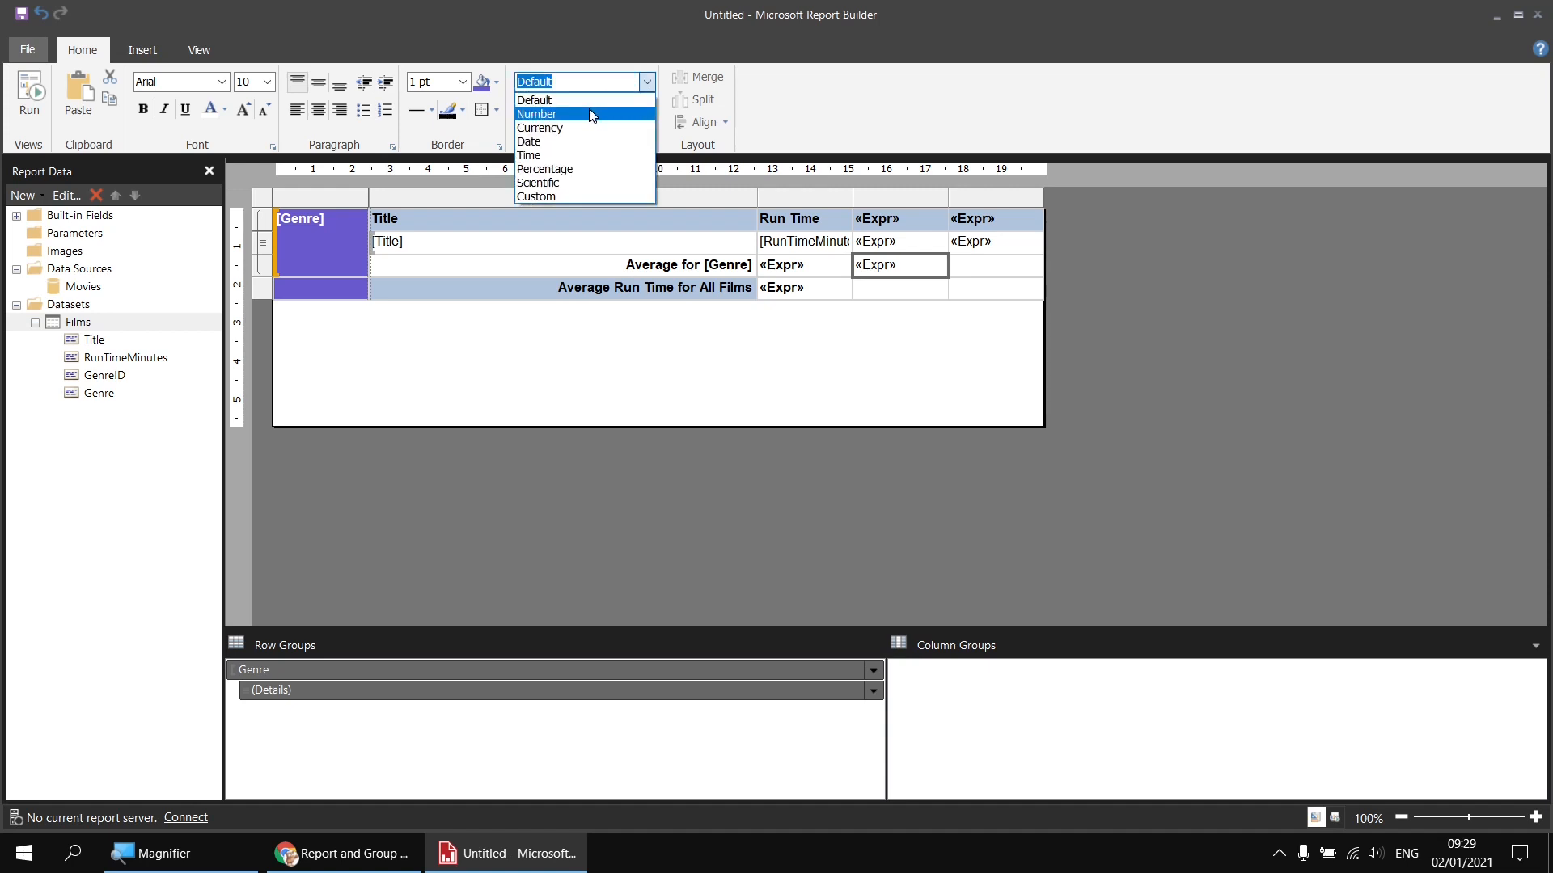
left_click(594, 114)
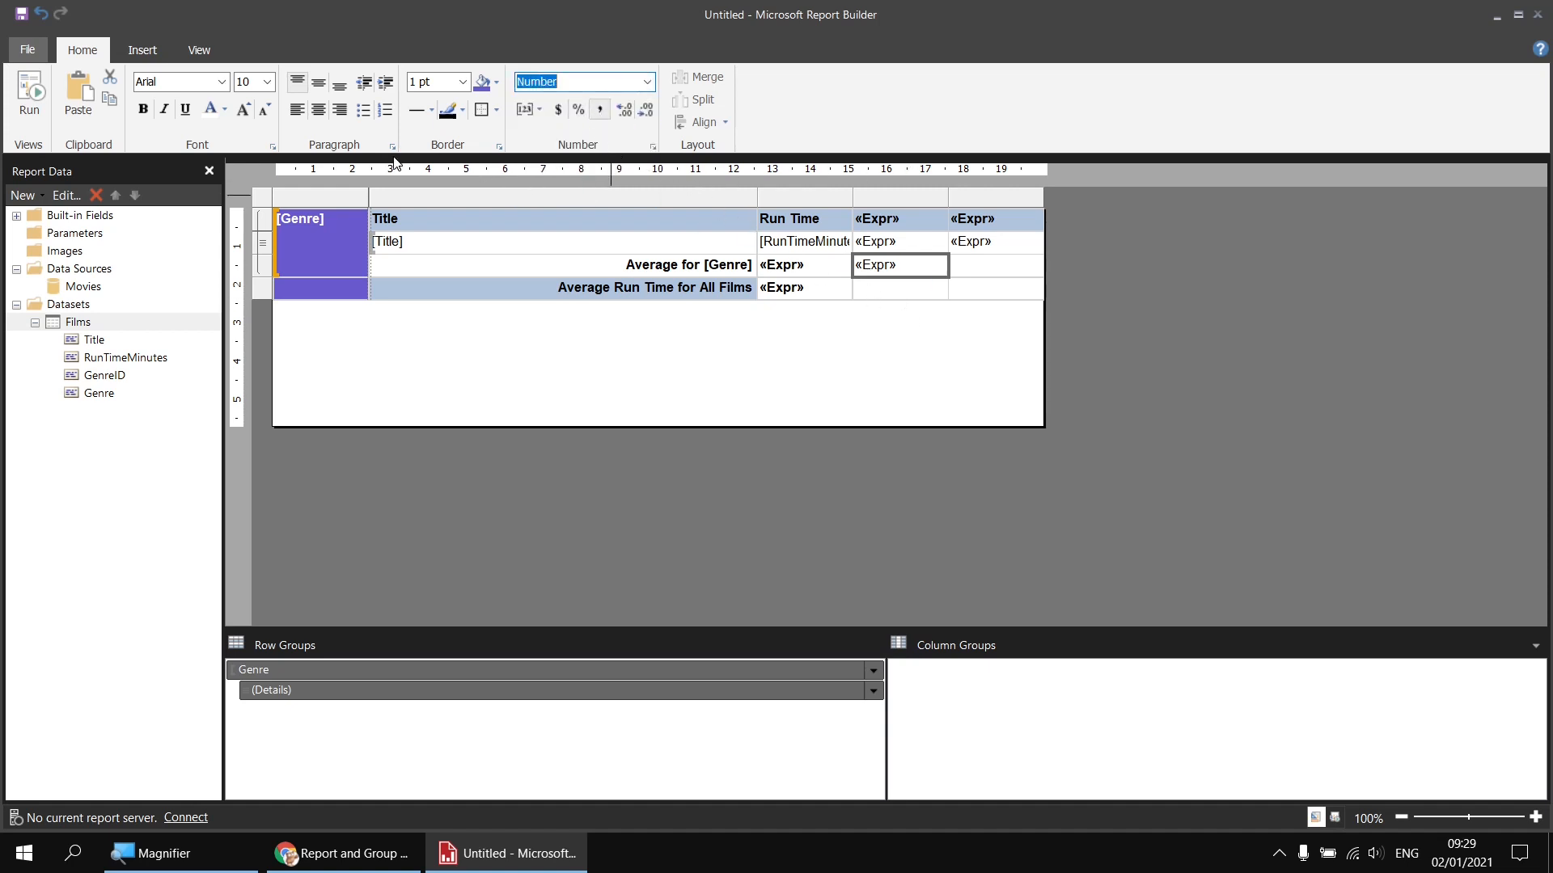
left_click(144, 109)
left_click(28, 99)
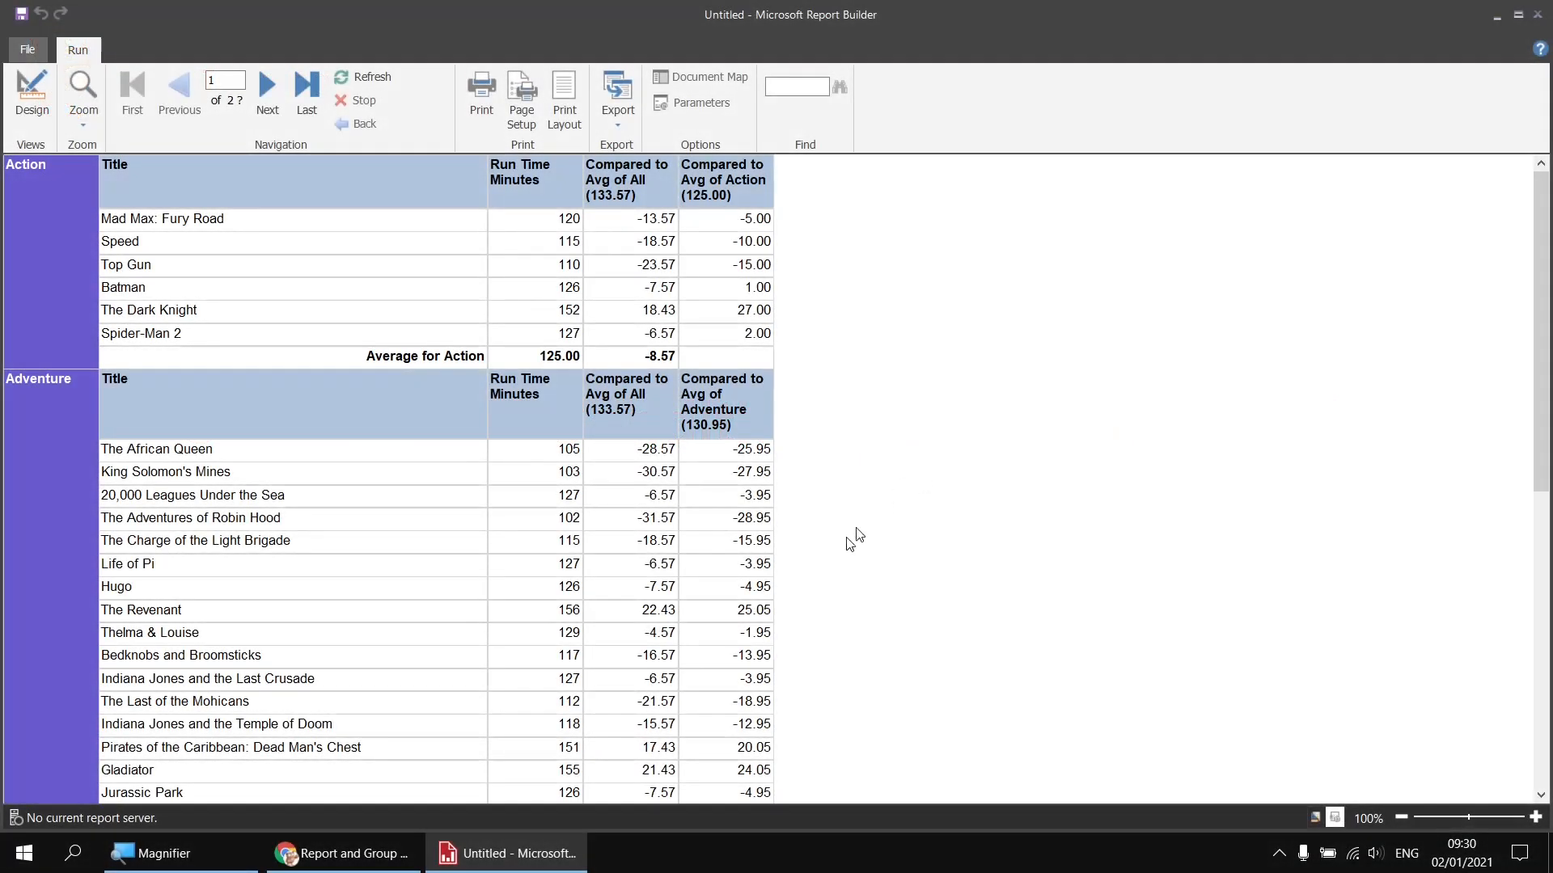
- Switch to the browser to view the finished example report, and return to the report's design in Report Builder
left_click(343, 853)
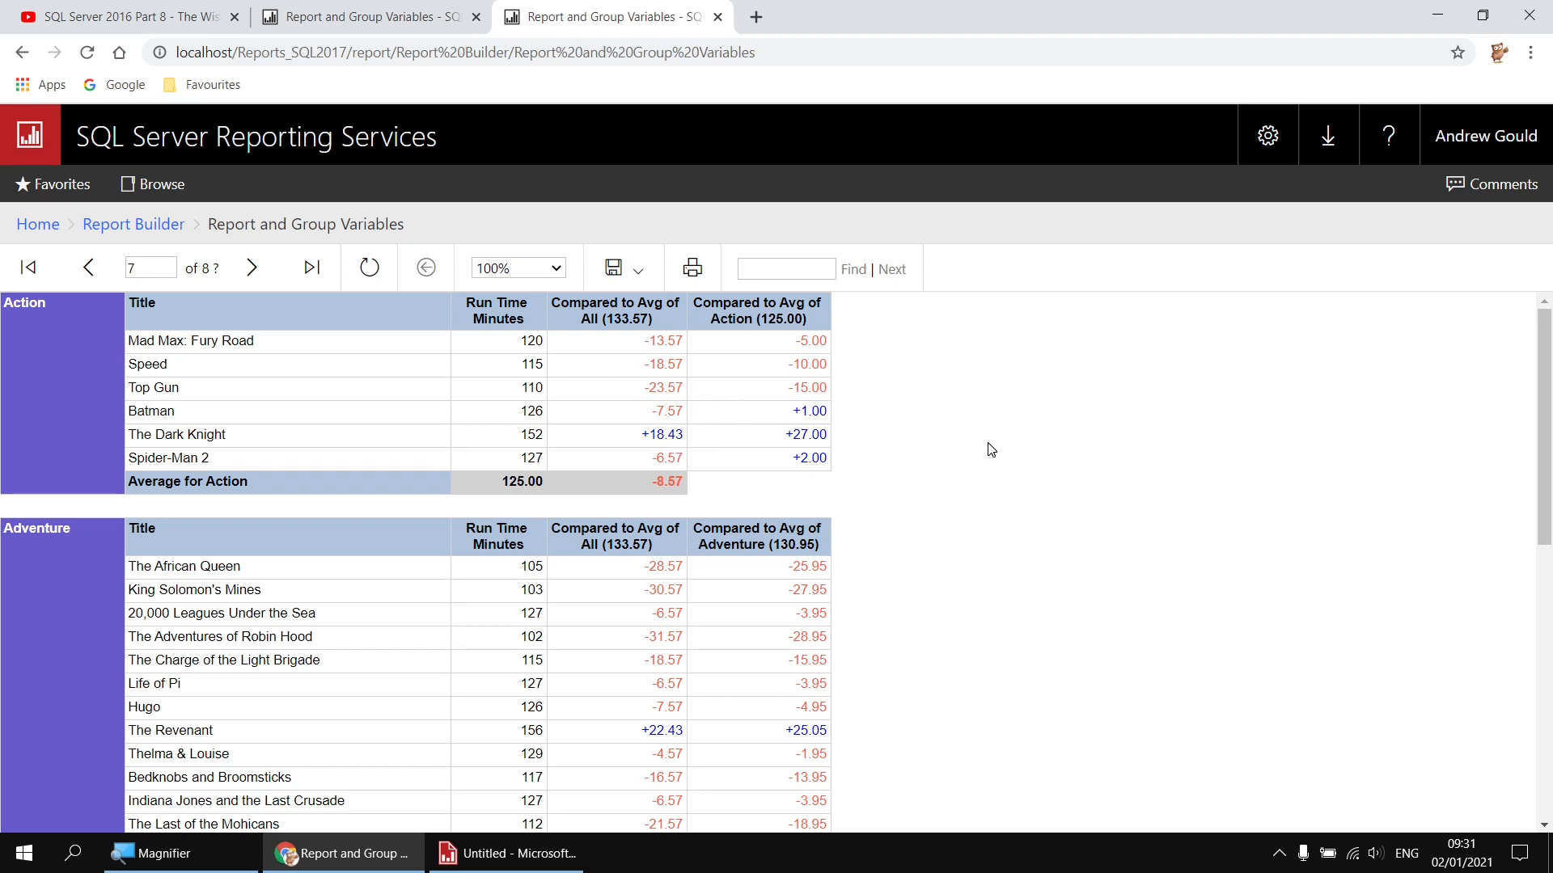
left_click(530, 859)
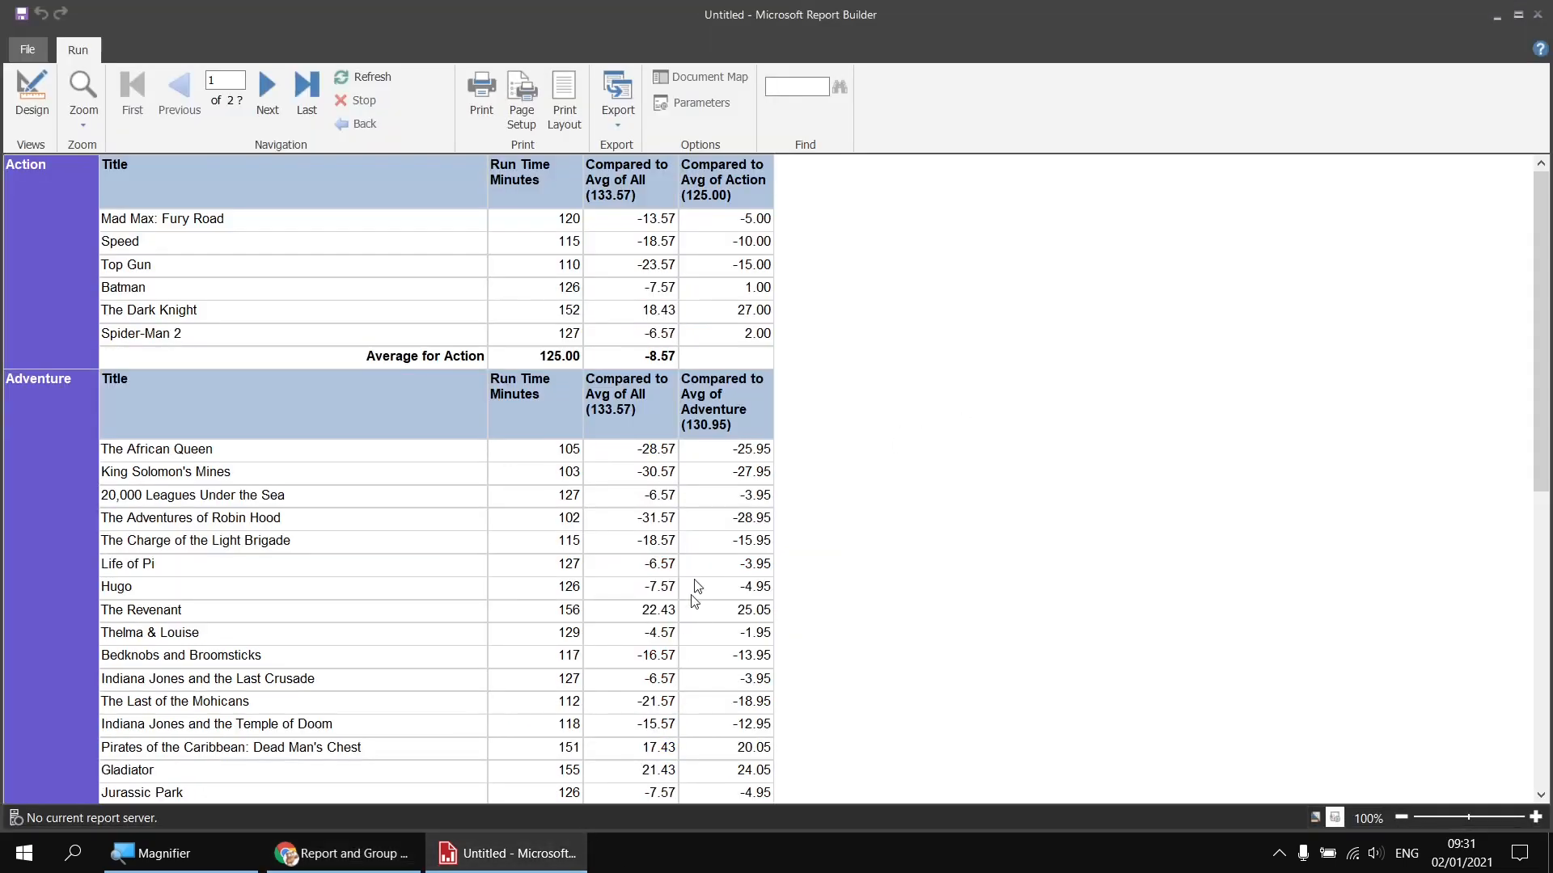
left_click(36, 103)
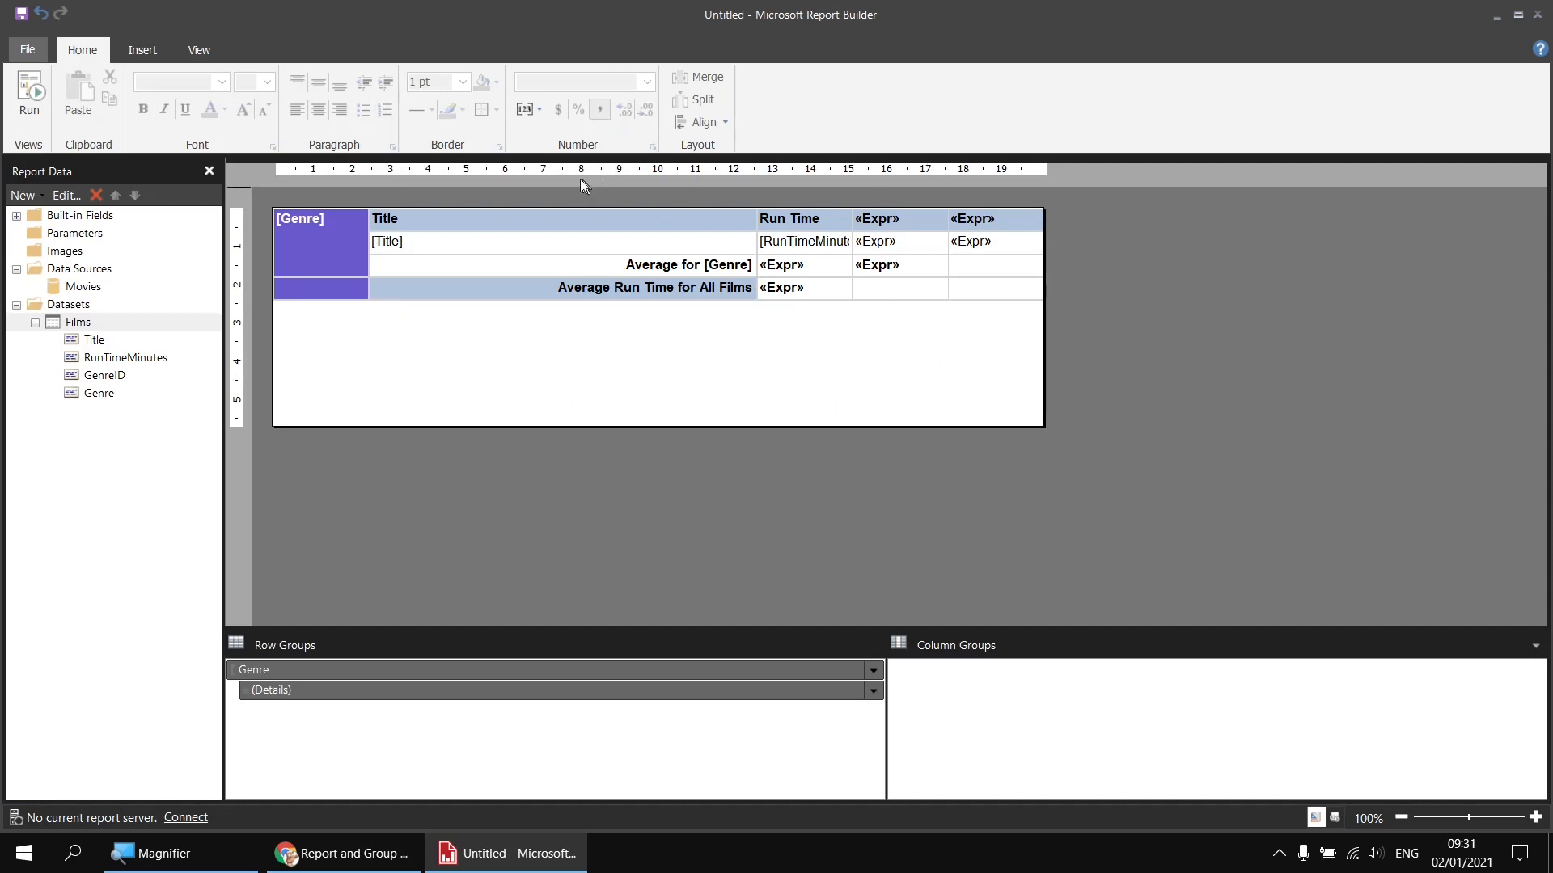
- Show the Properties pane, set the Format of the four comparison cells in the detail and genre average rows to +0.00;-0.00, and preview the report
left_click(205, 51)
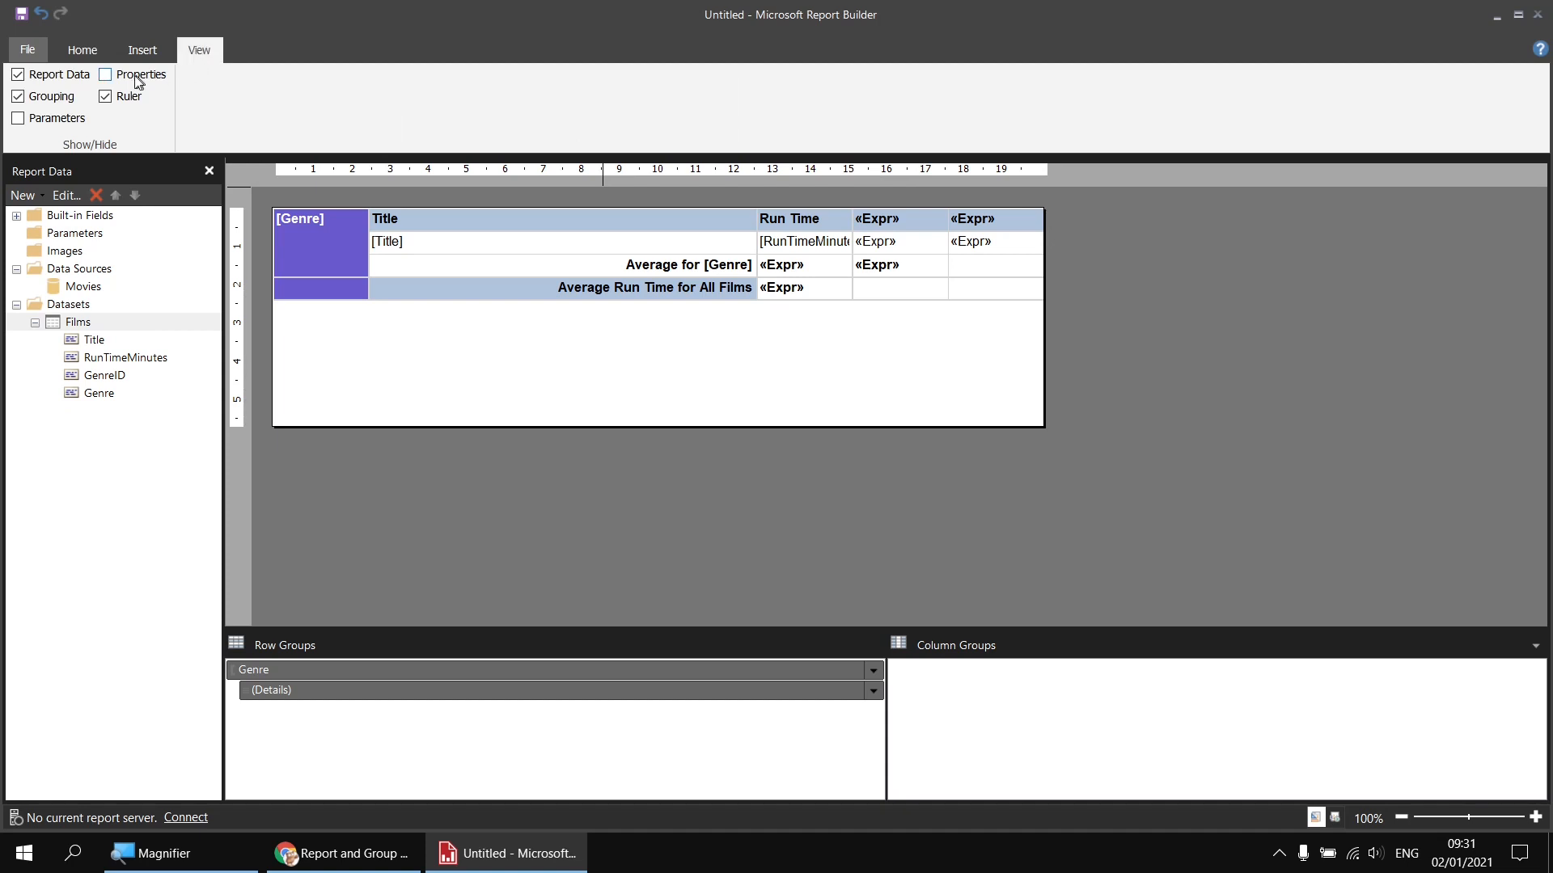
left_click(106, 75)
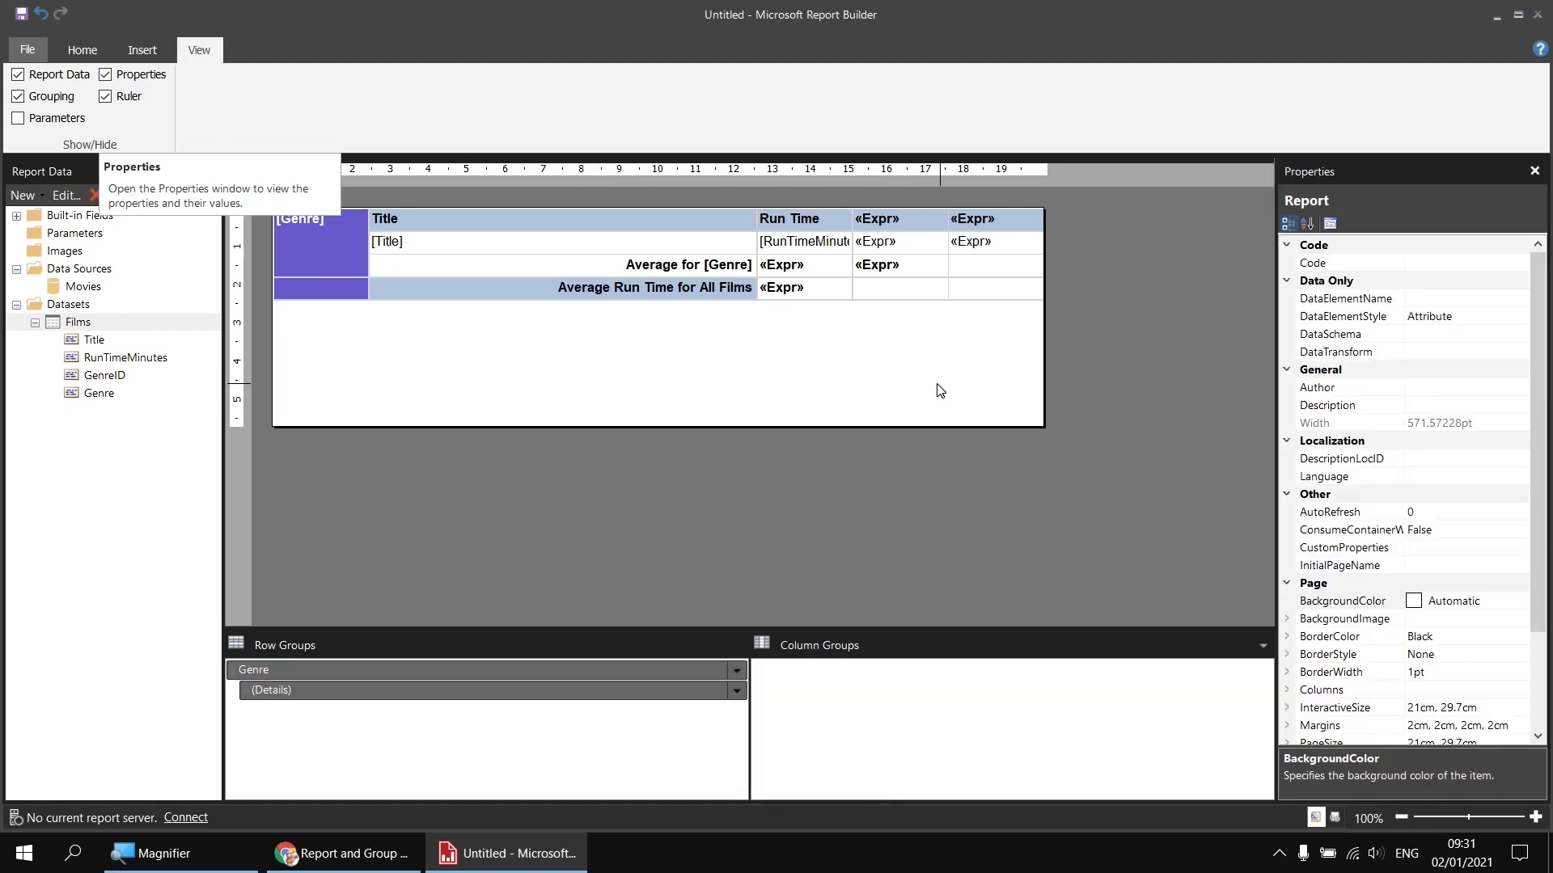
left_click(913, 241)
left_click_drag(926, 252, 977, 263)
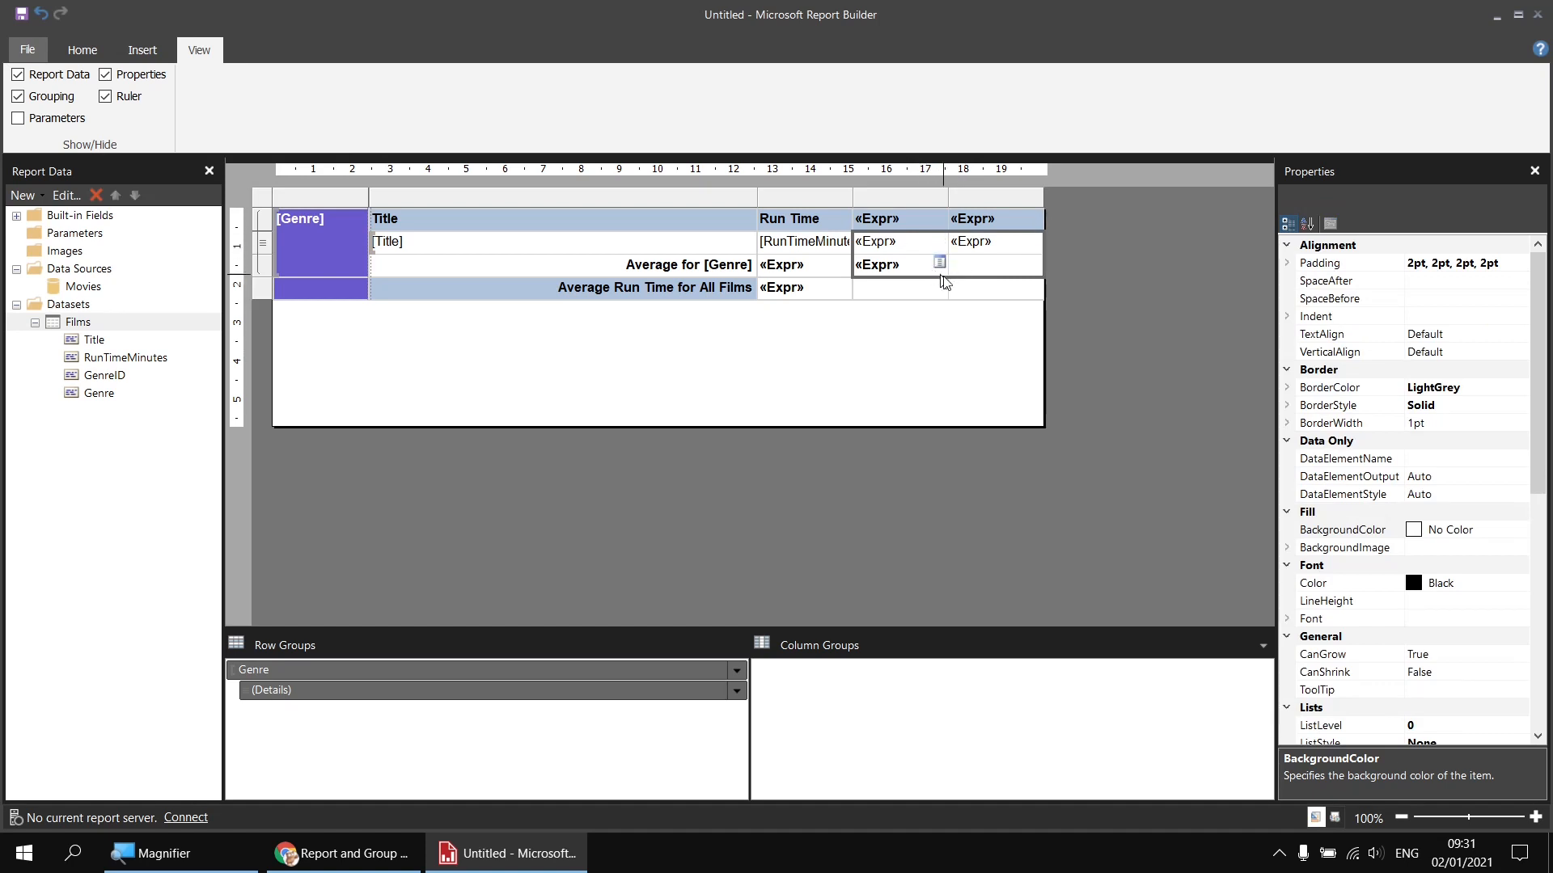
scroll(1435, 531, "down", 3)
scroll(1435, 531, "down", 6)
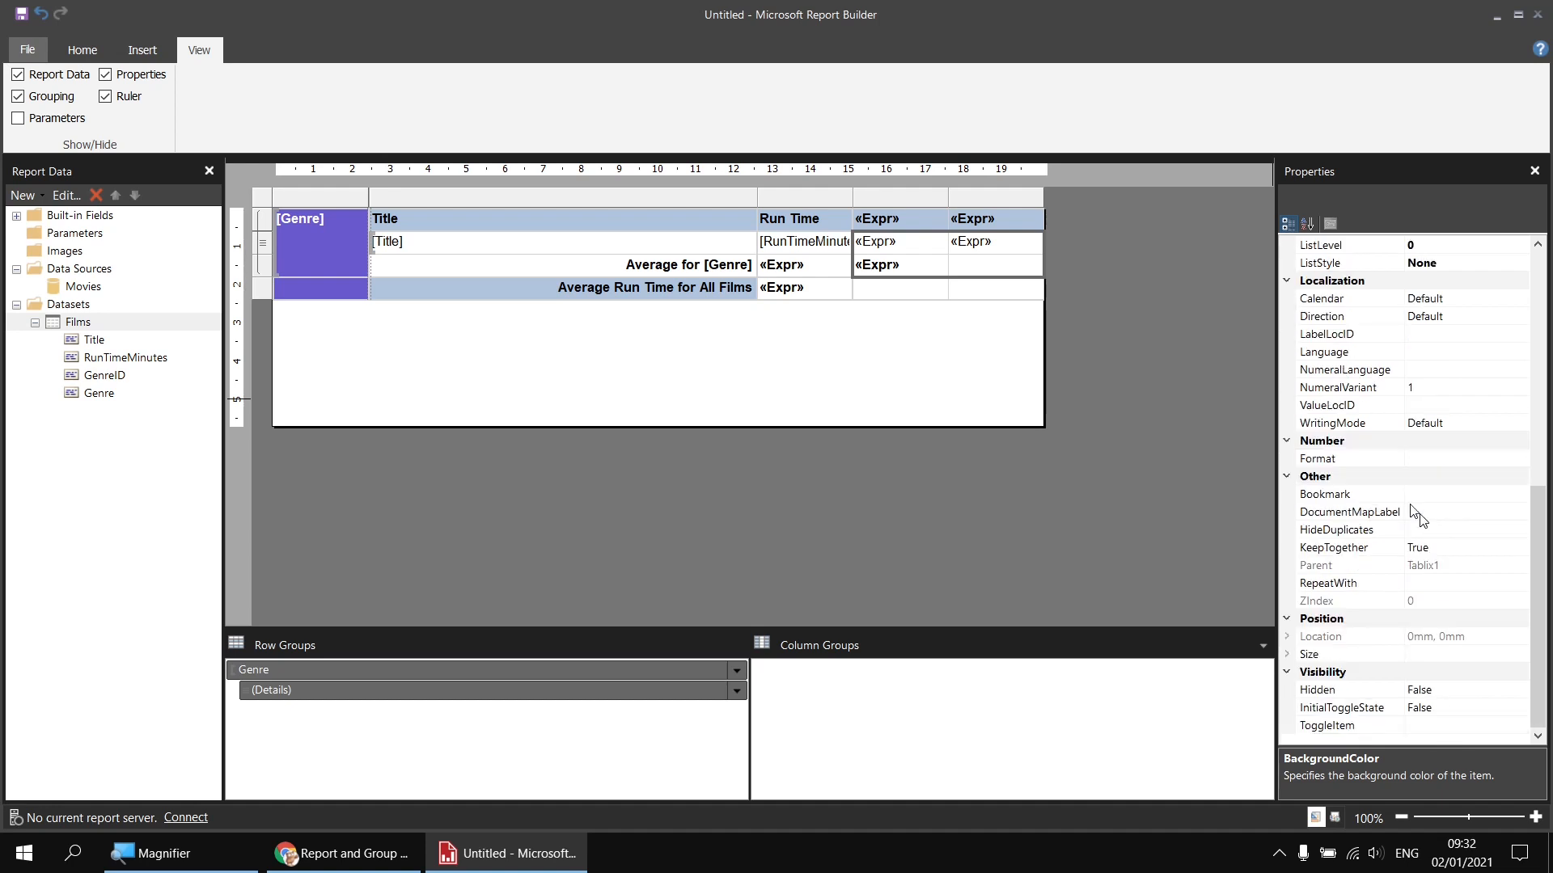
left_click(1356, 458)
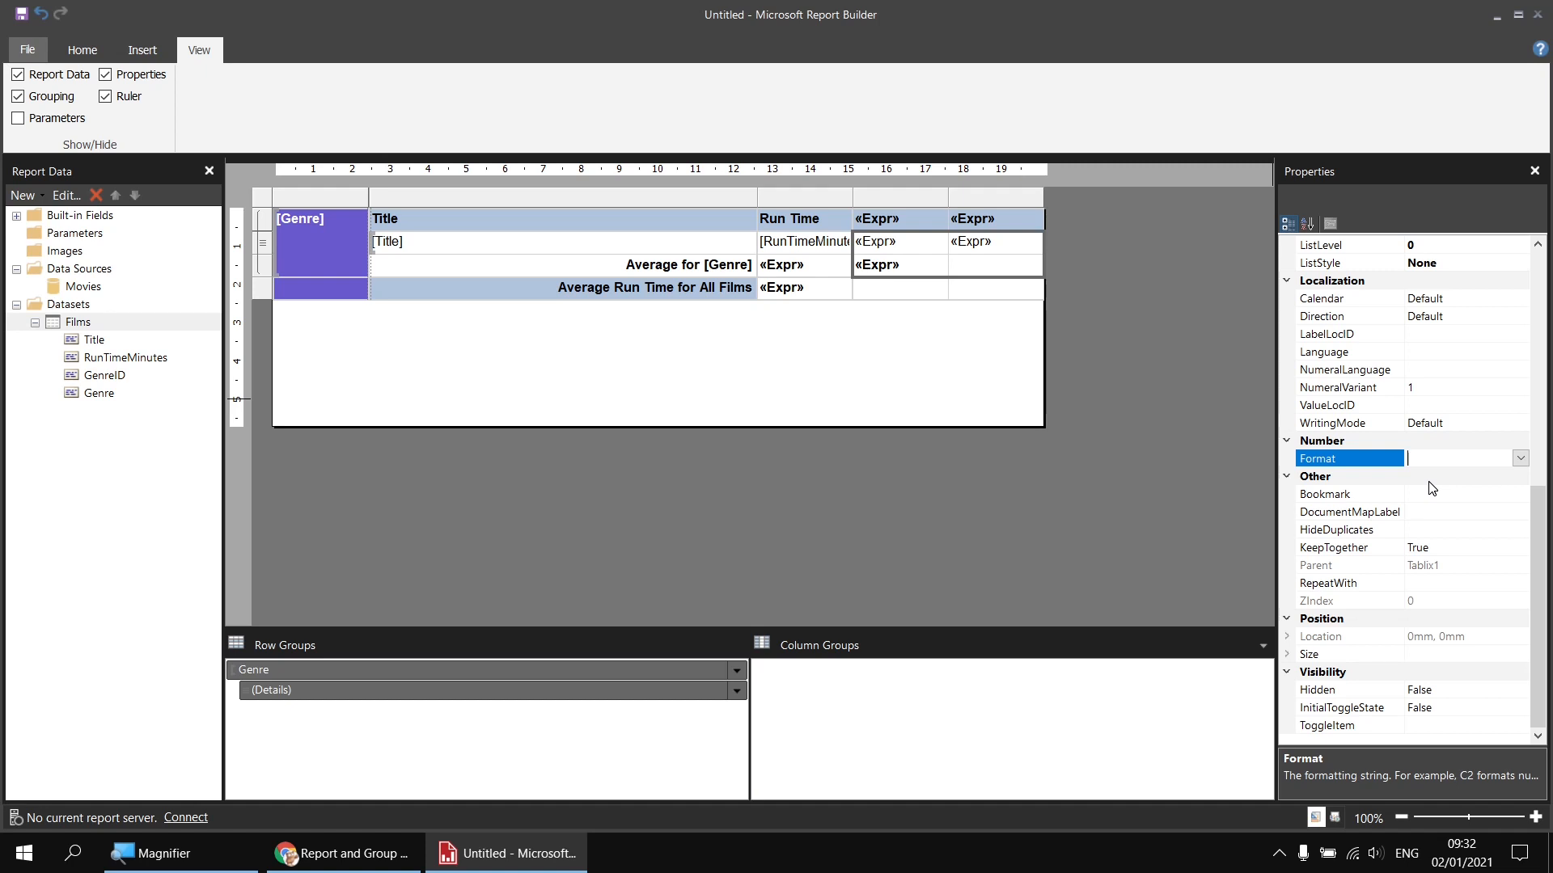
type("+0.00;-0.00")
left_click(82, 51)
left_click(26, 90)
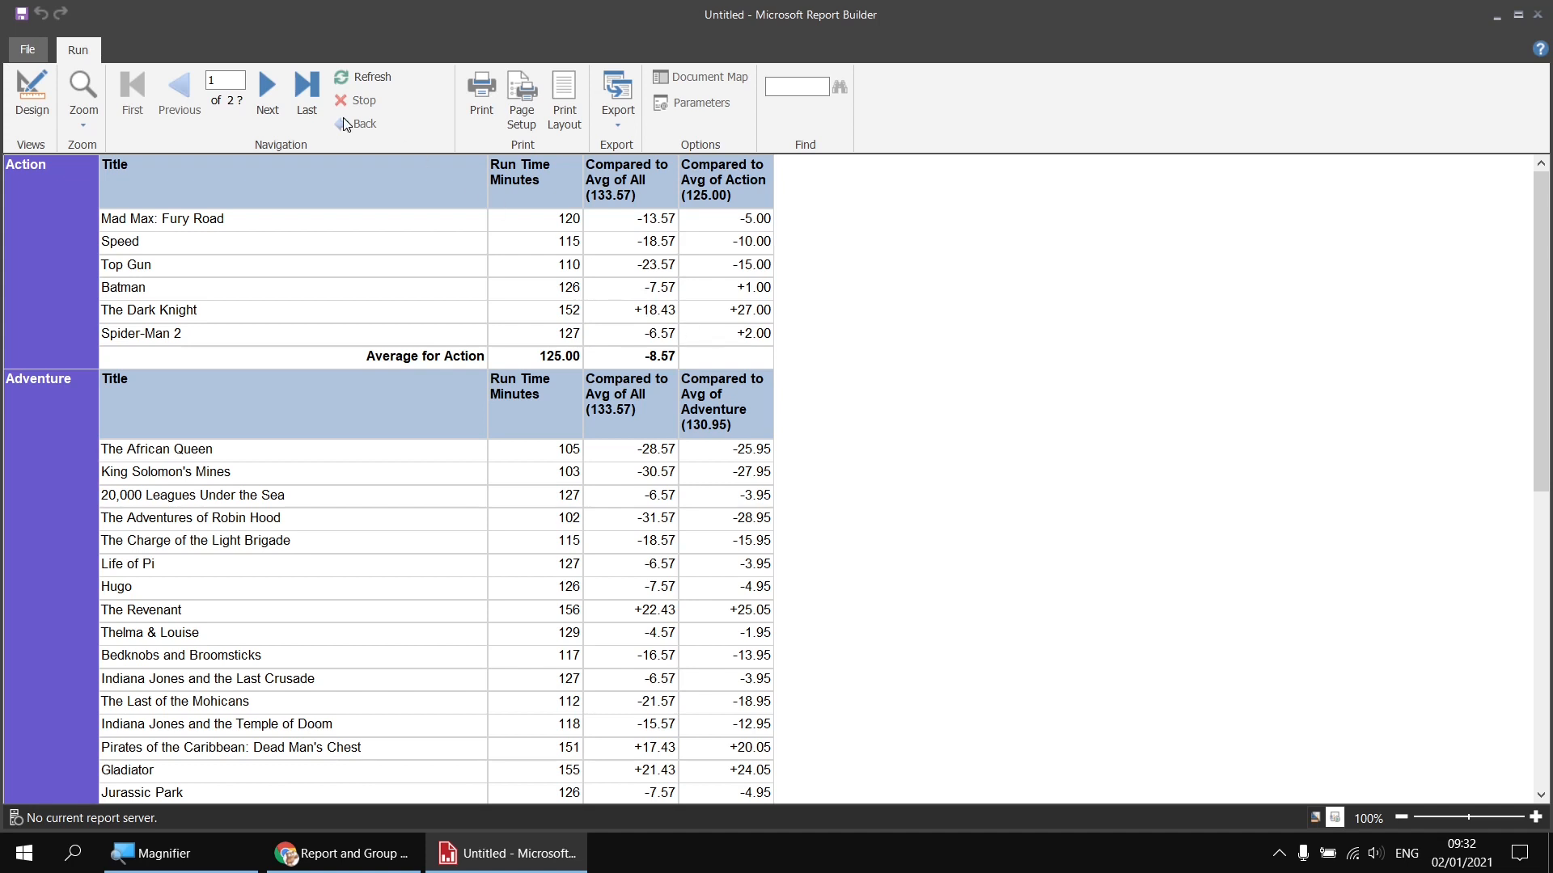
- Return to the design and replace Black with =IIf( in the font Color expression of the same four comparison cells
left_click(31, 93)
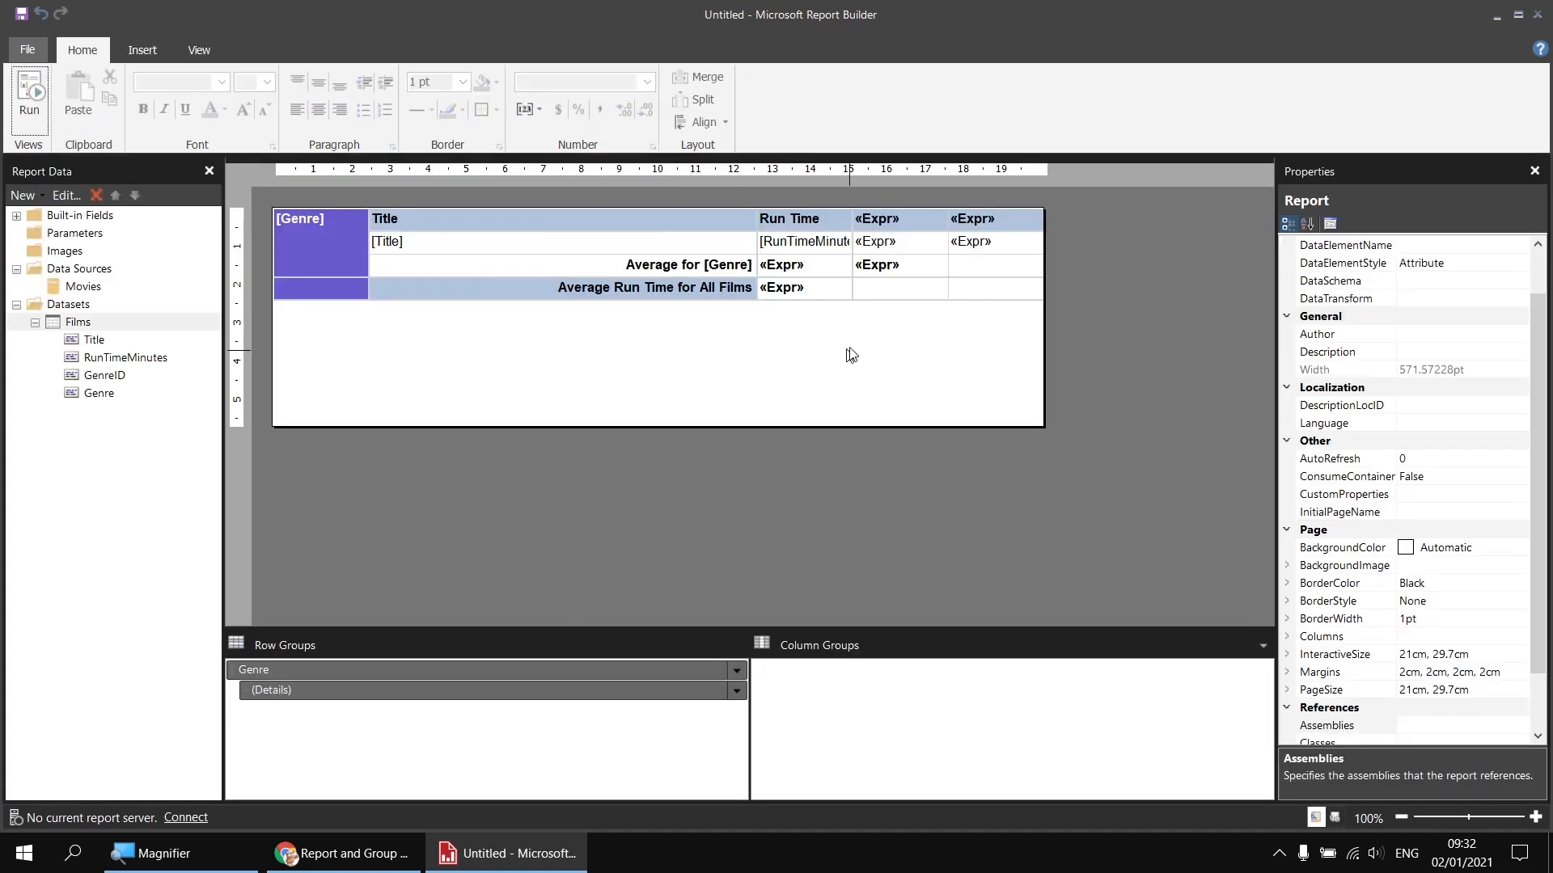
left_click(920, 263)
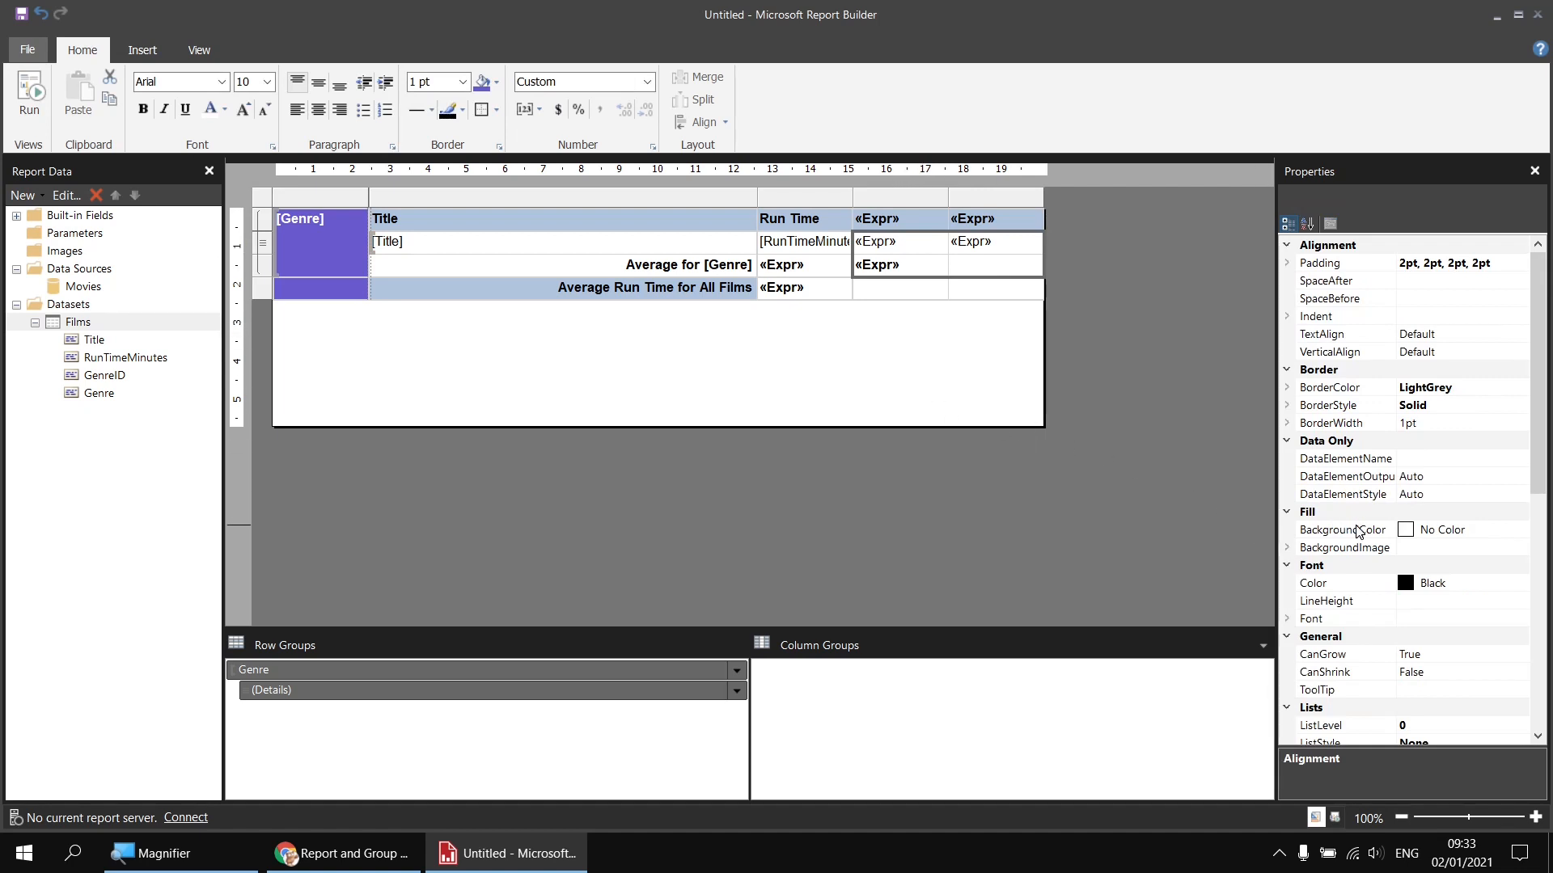
left_click(1352, 583)
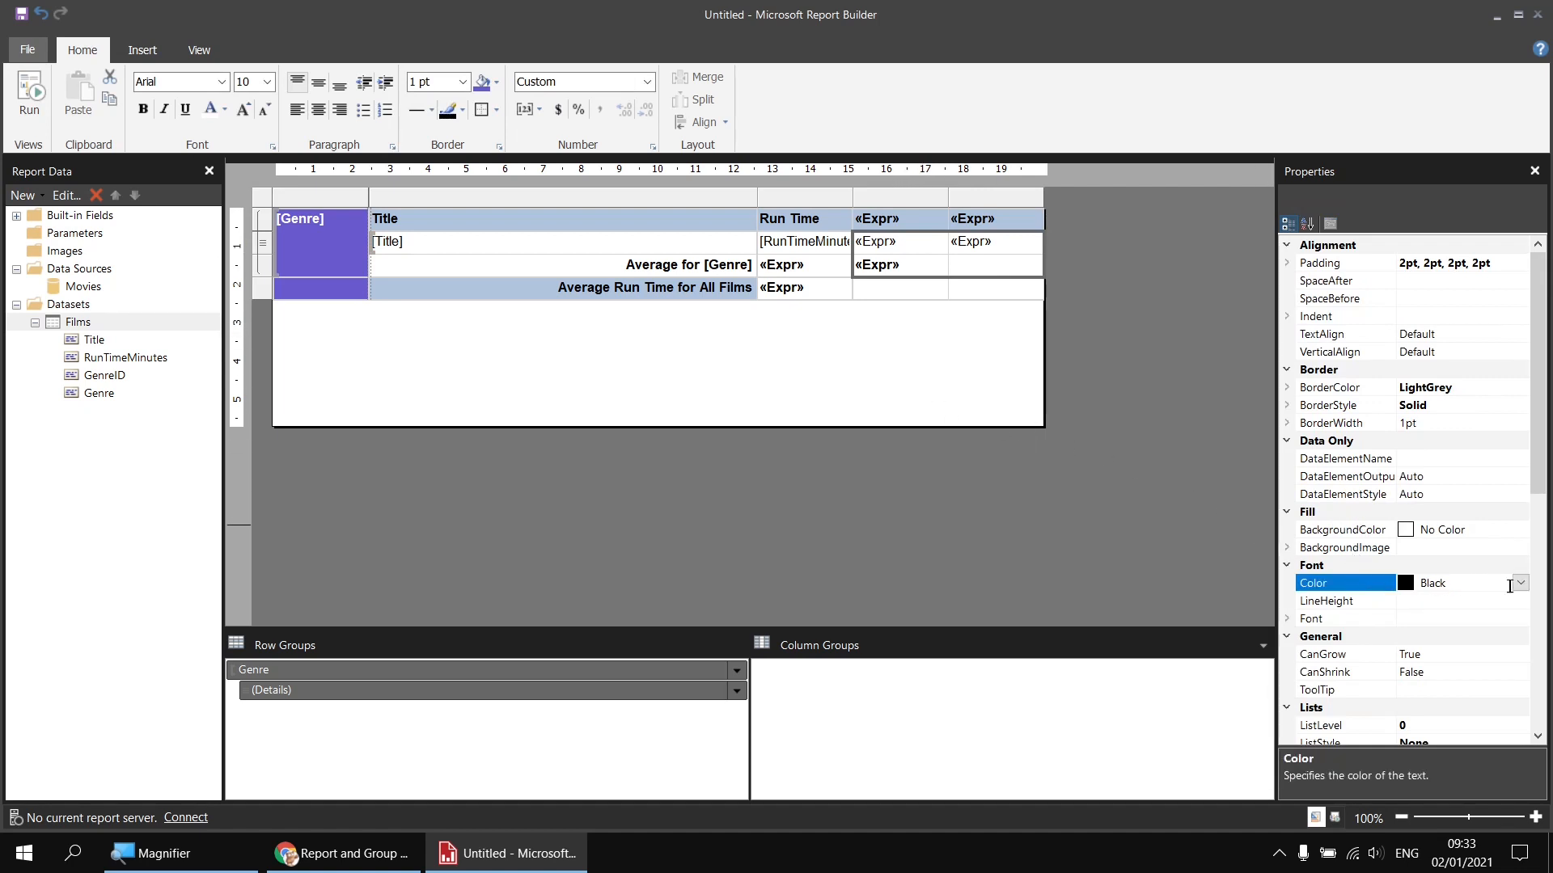
left_click(1519, 584)
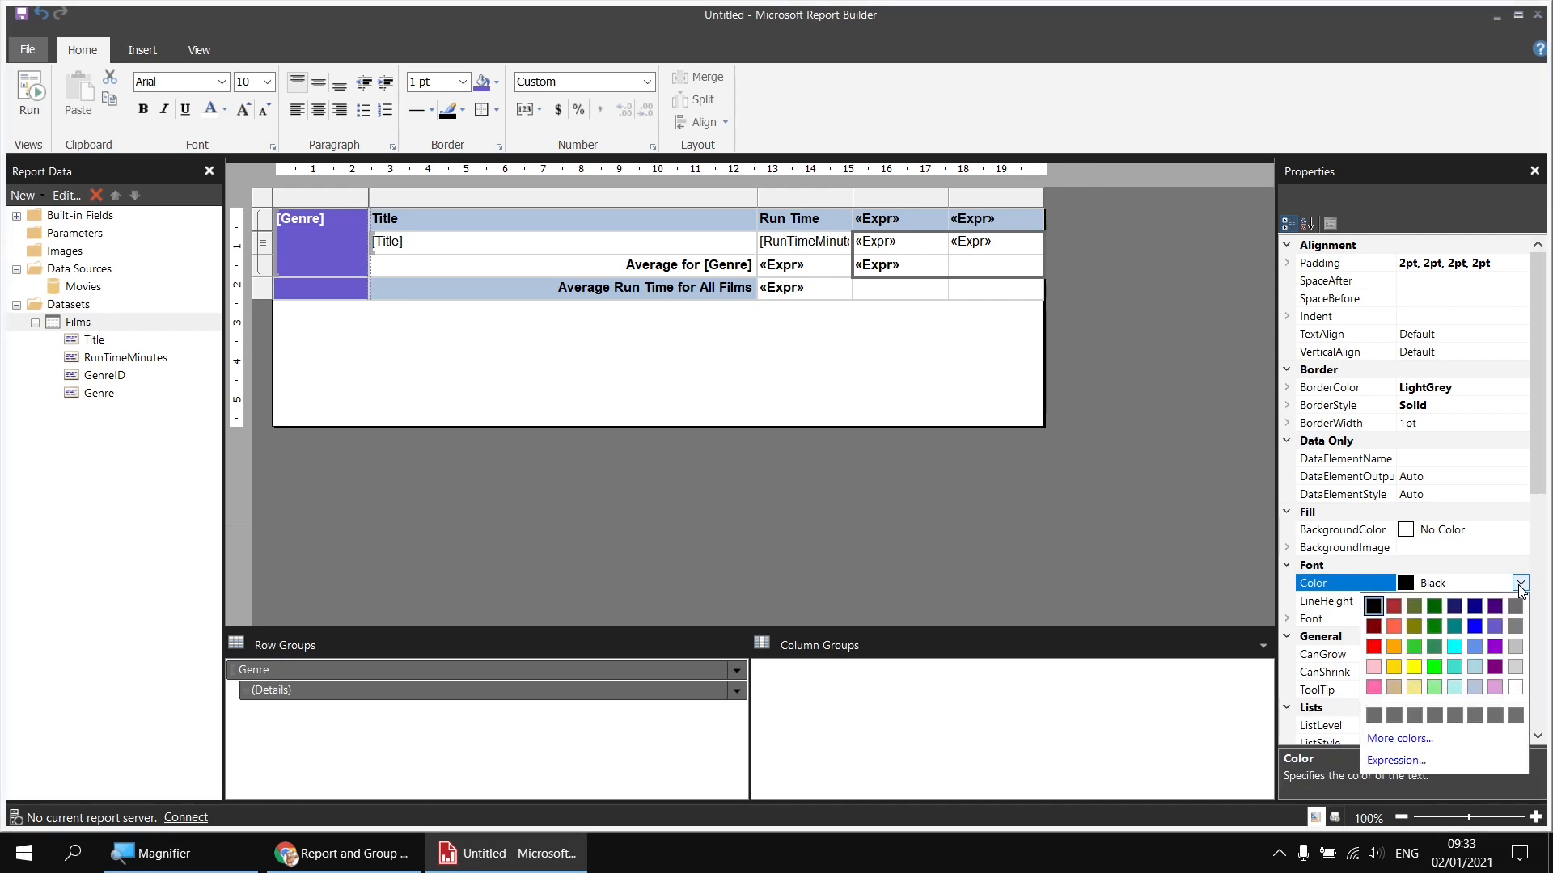
left_click(1405, 761)
left_click_drag(970, 227, 267, 73)
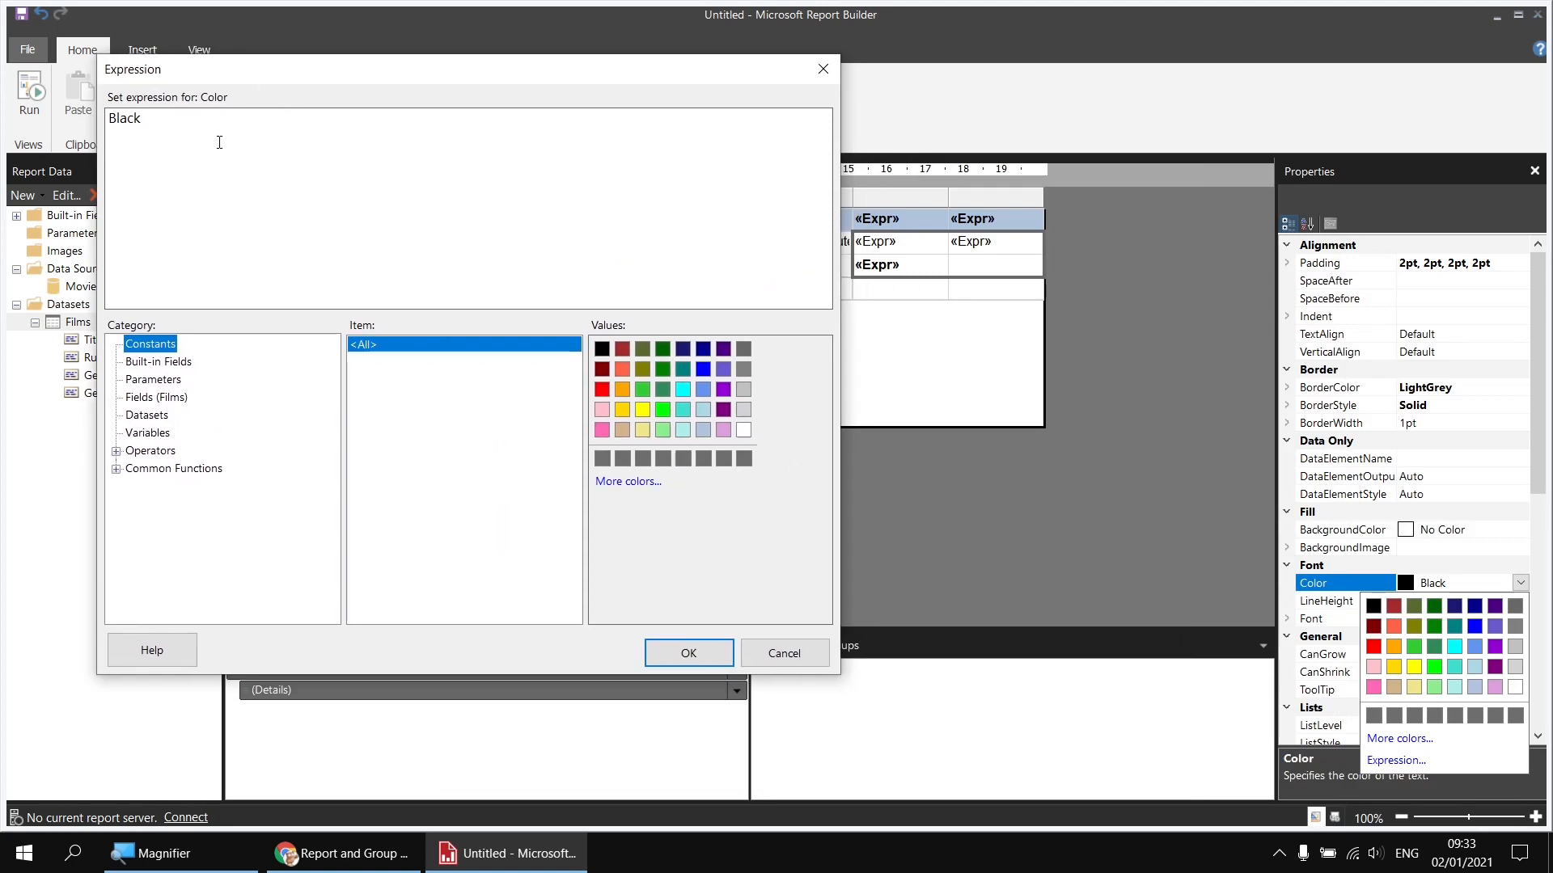
left_click(148, 124)
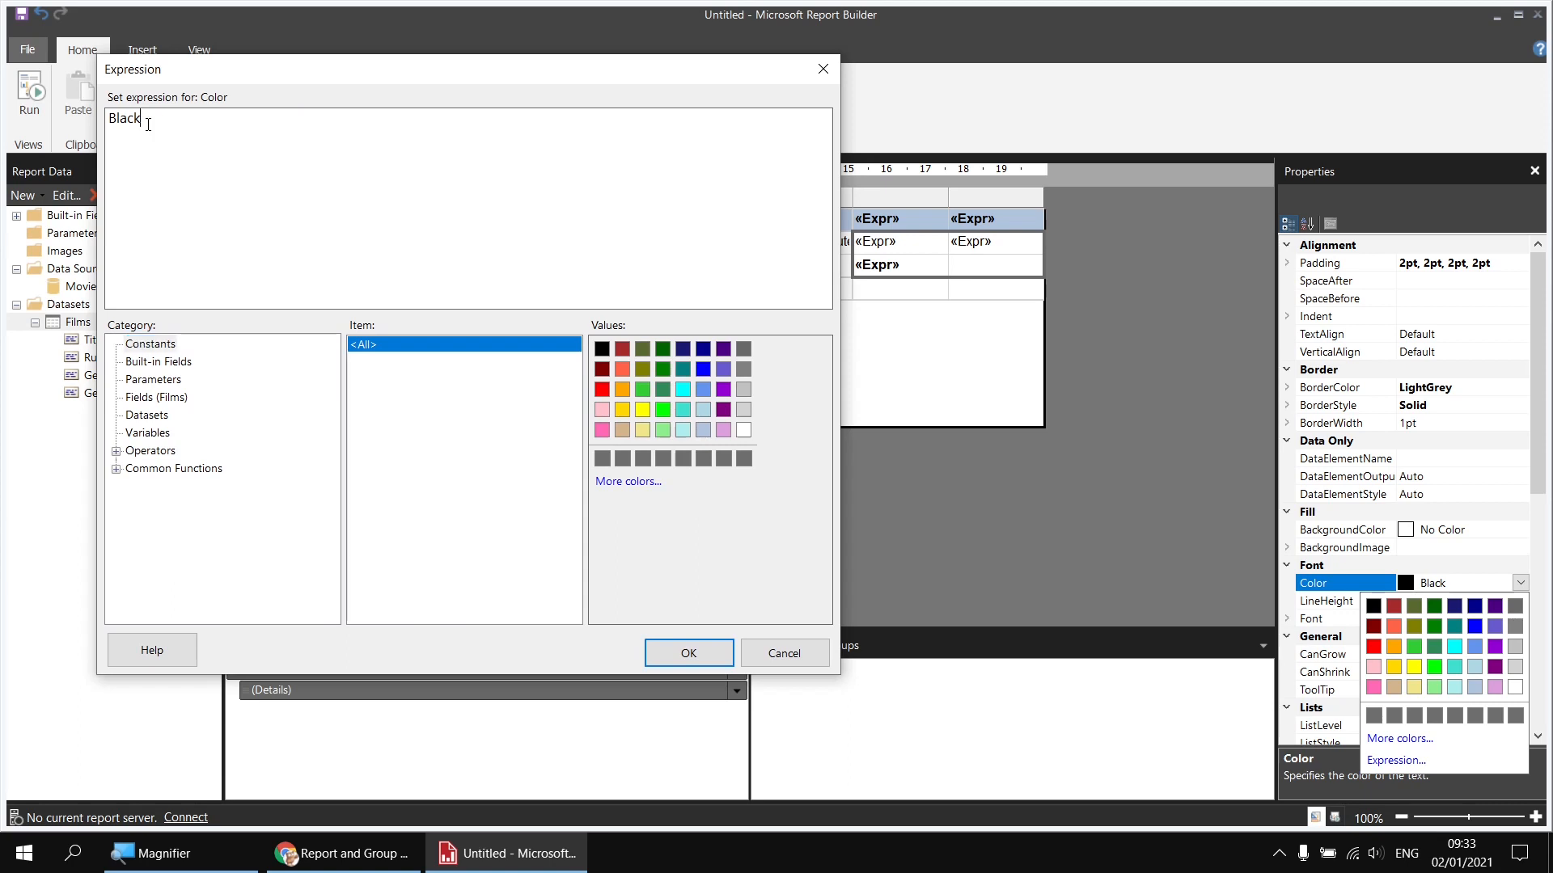
left_click_drag(148, 123, 112, 125)
key("BackSpace")
type("=IIf(")
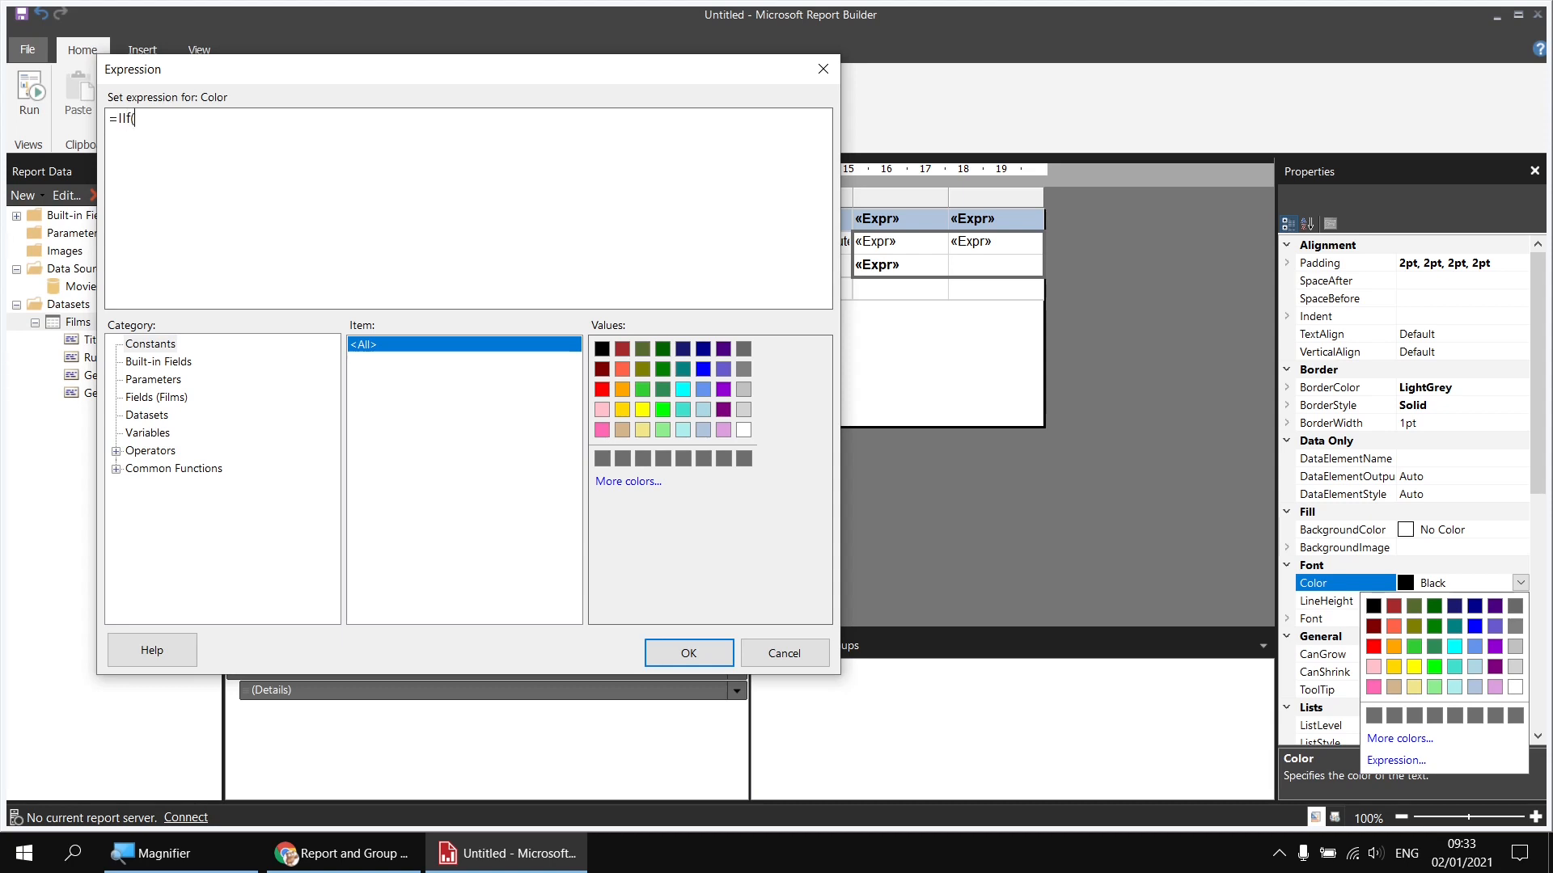
- Look up the IIf function's example under Program Flow and add the condition Me.Value < 0, to the colour expression
left_click(116, 469)
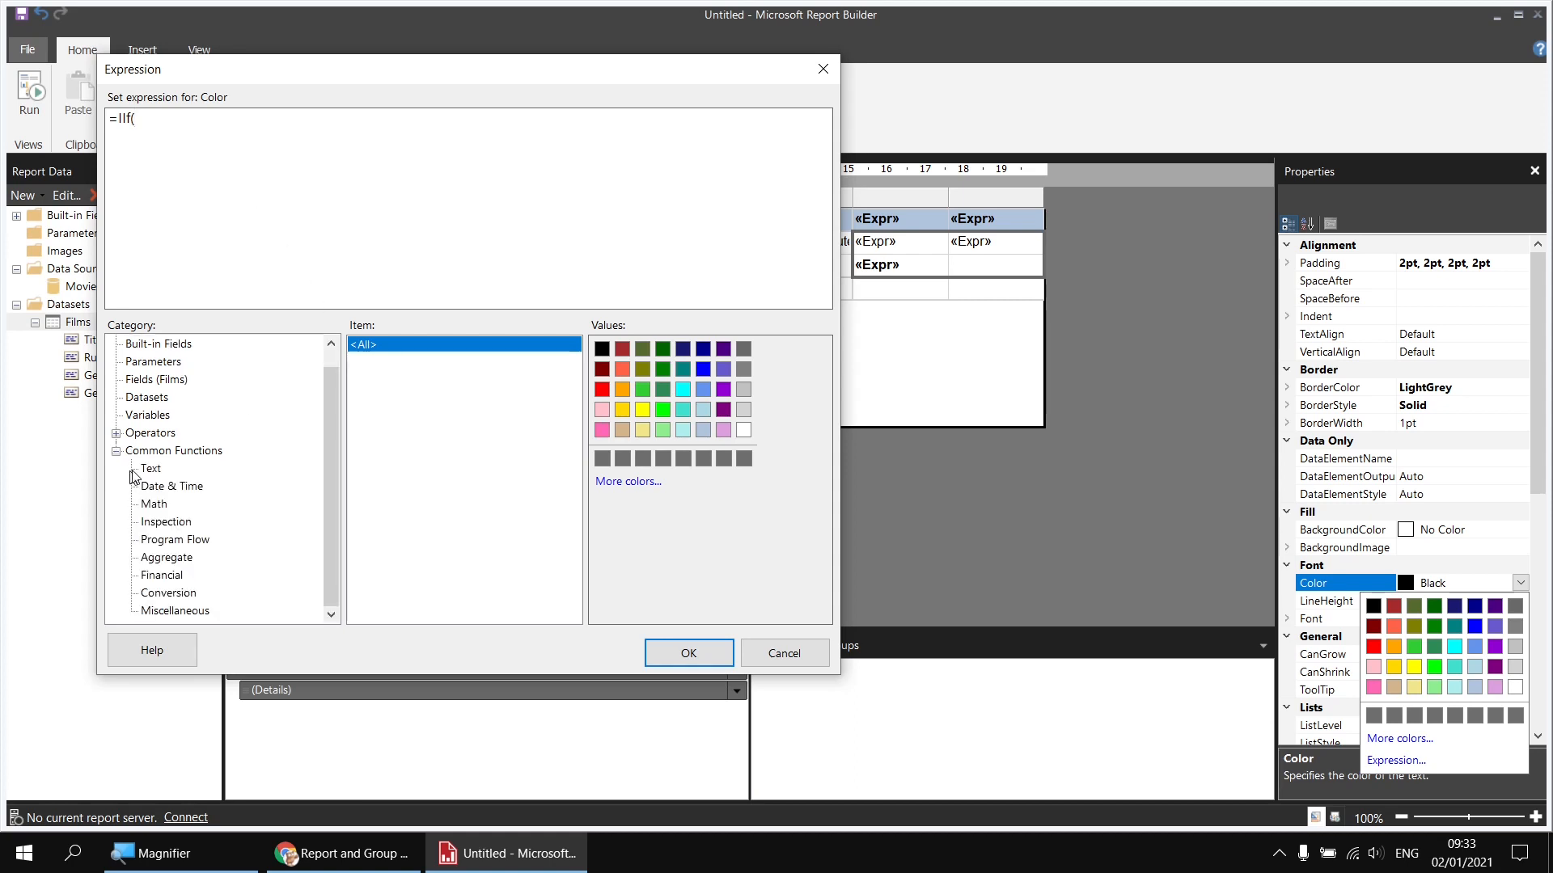
left_click(174, 539)
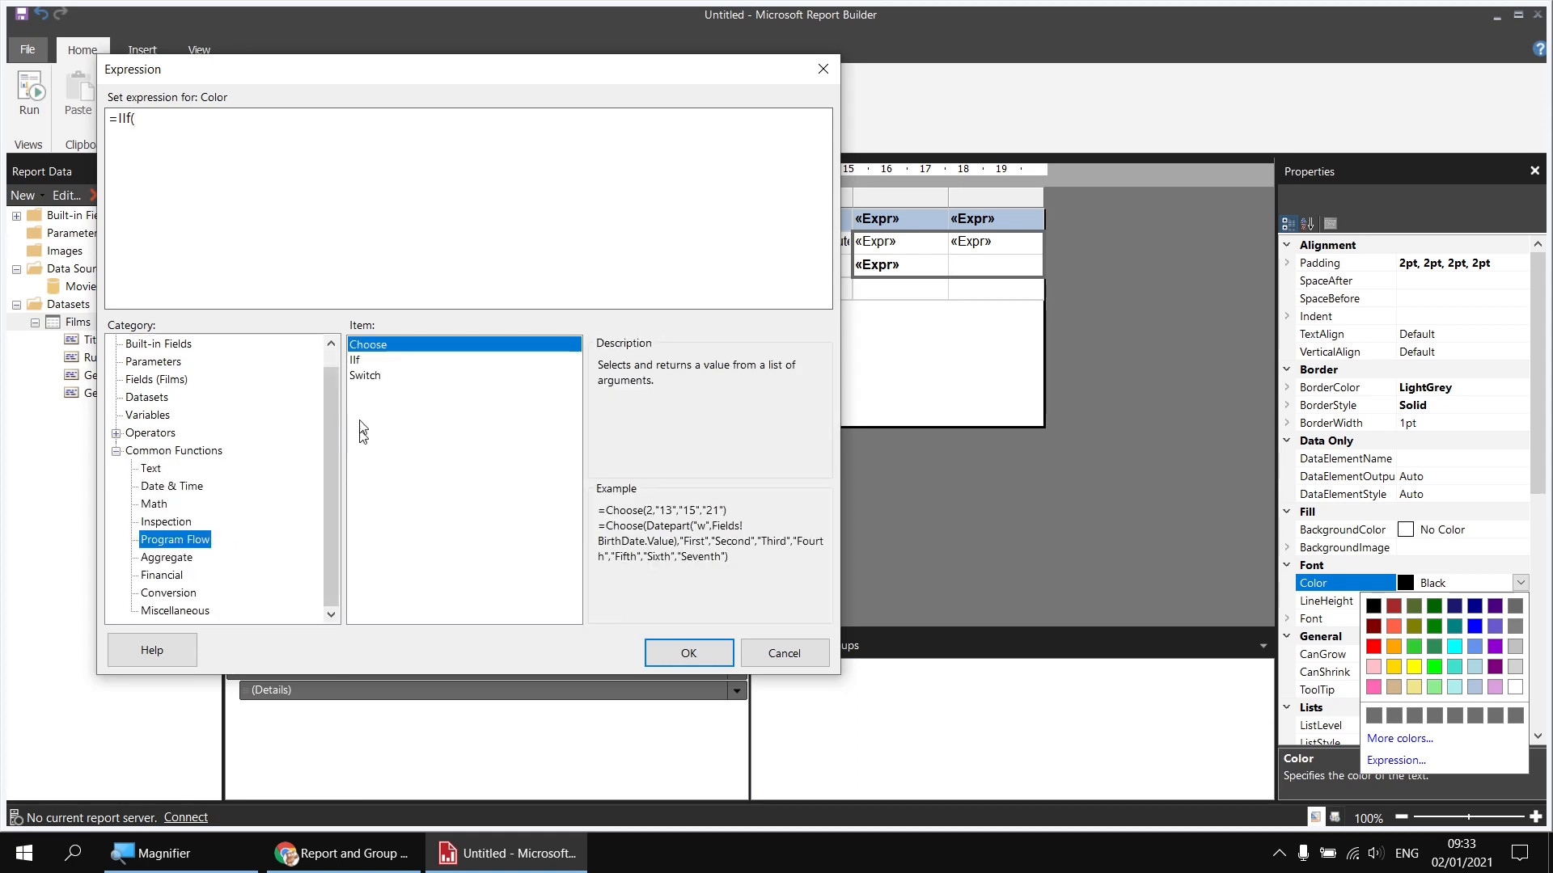
left_click(358, 362)
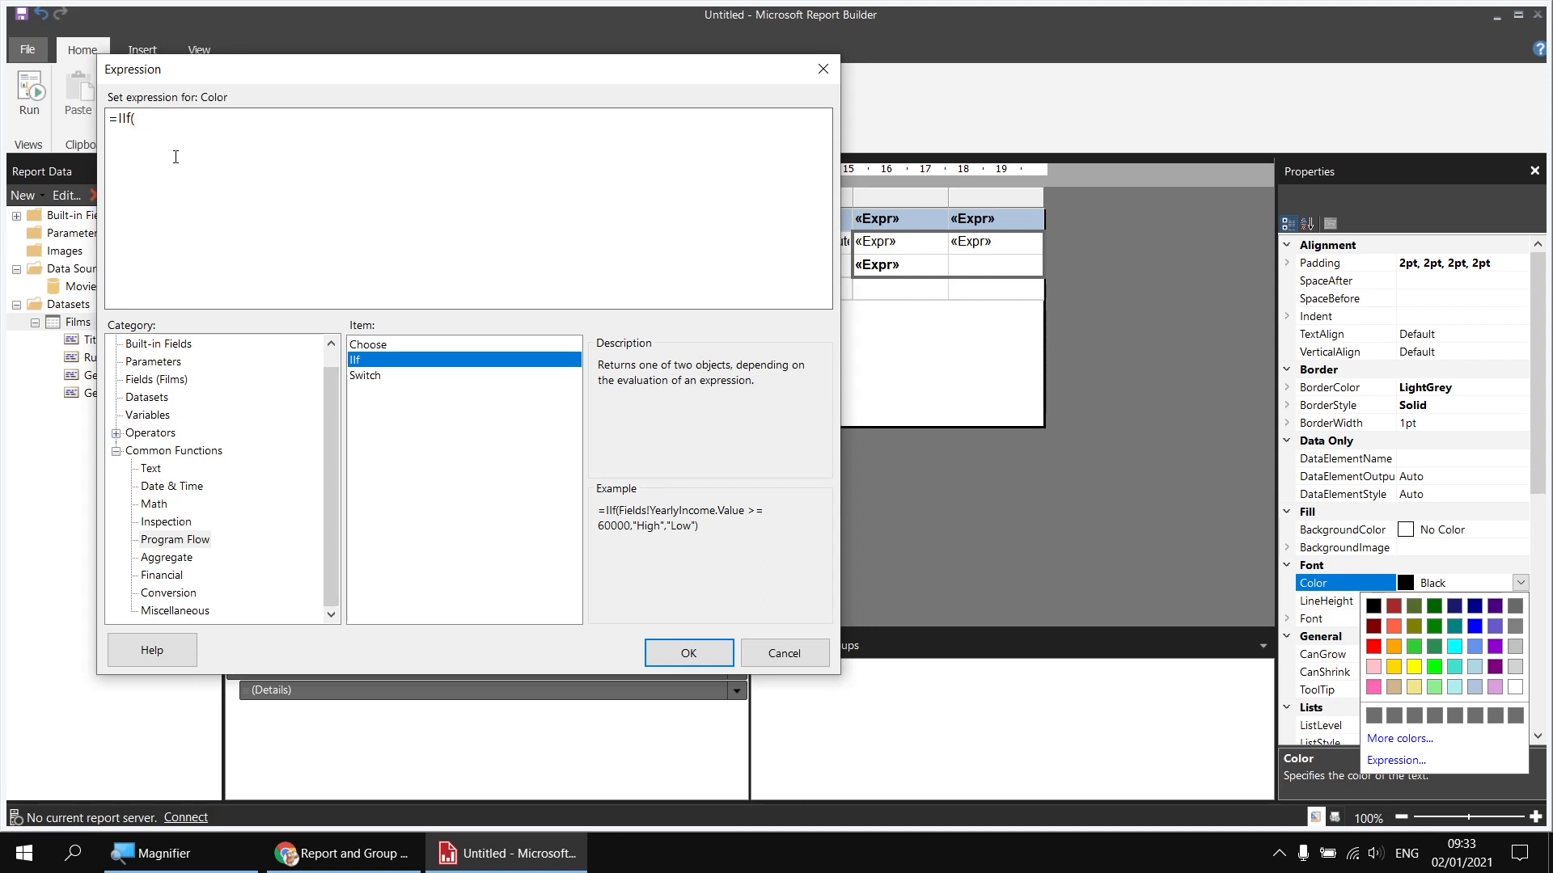
type("Me")
type(".Value")
type("< 0,")
- Complete the colour expression with "Tomato" for negative values and blue for all others, apply it and preview the report
scroll(328, 410, "up", 1)
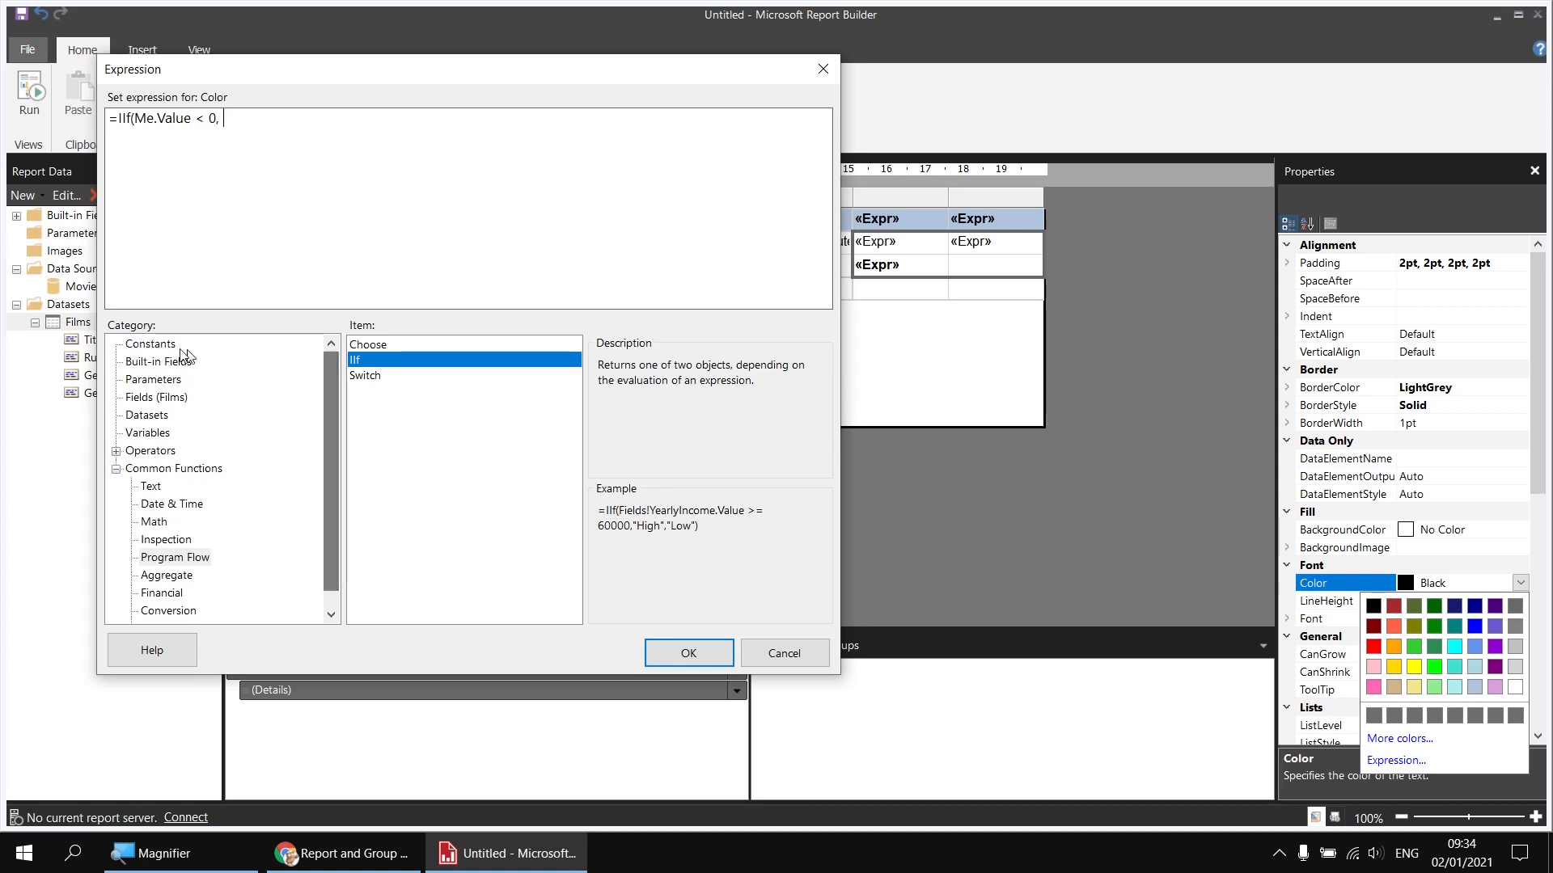
left_click(150, 345)
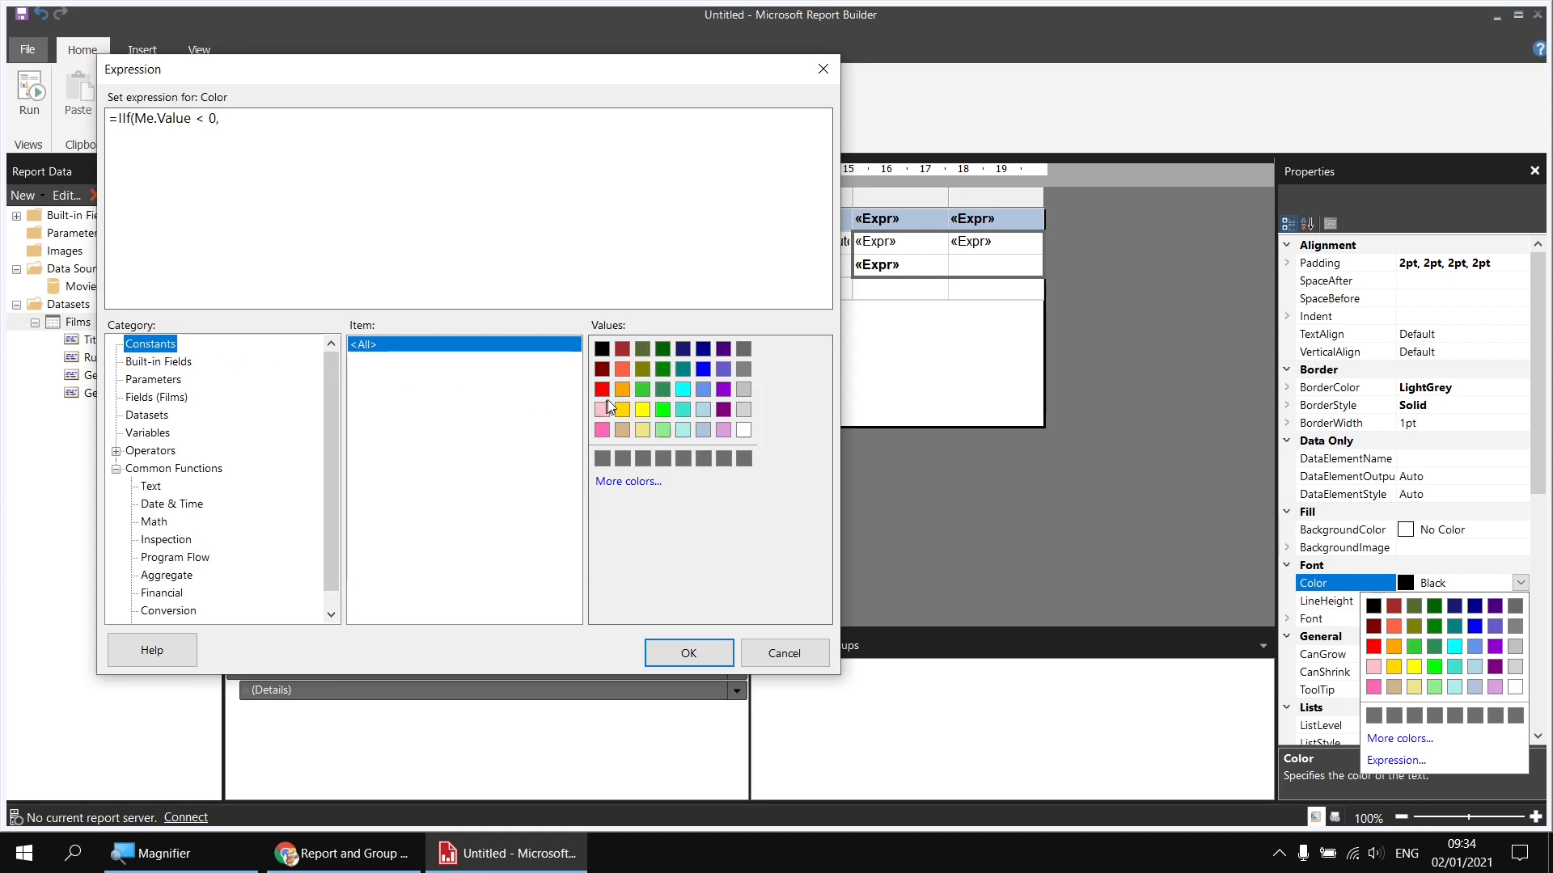
double_click(623, 368)
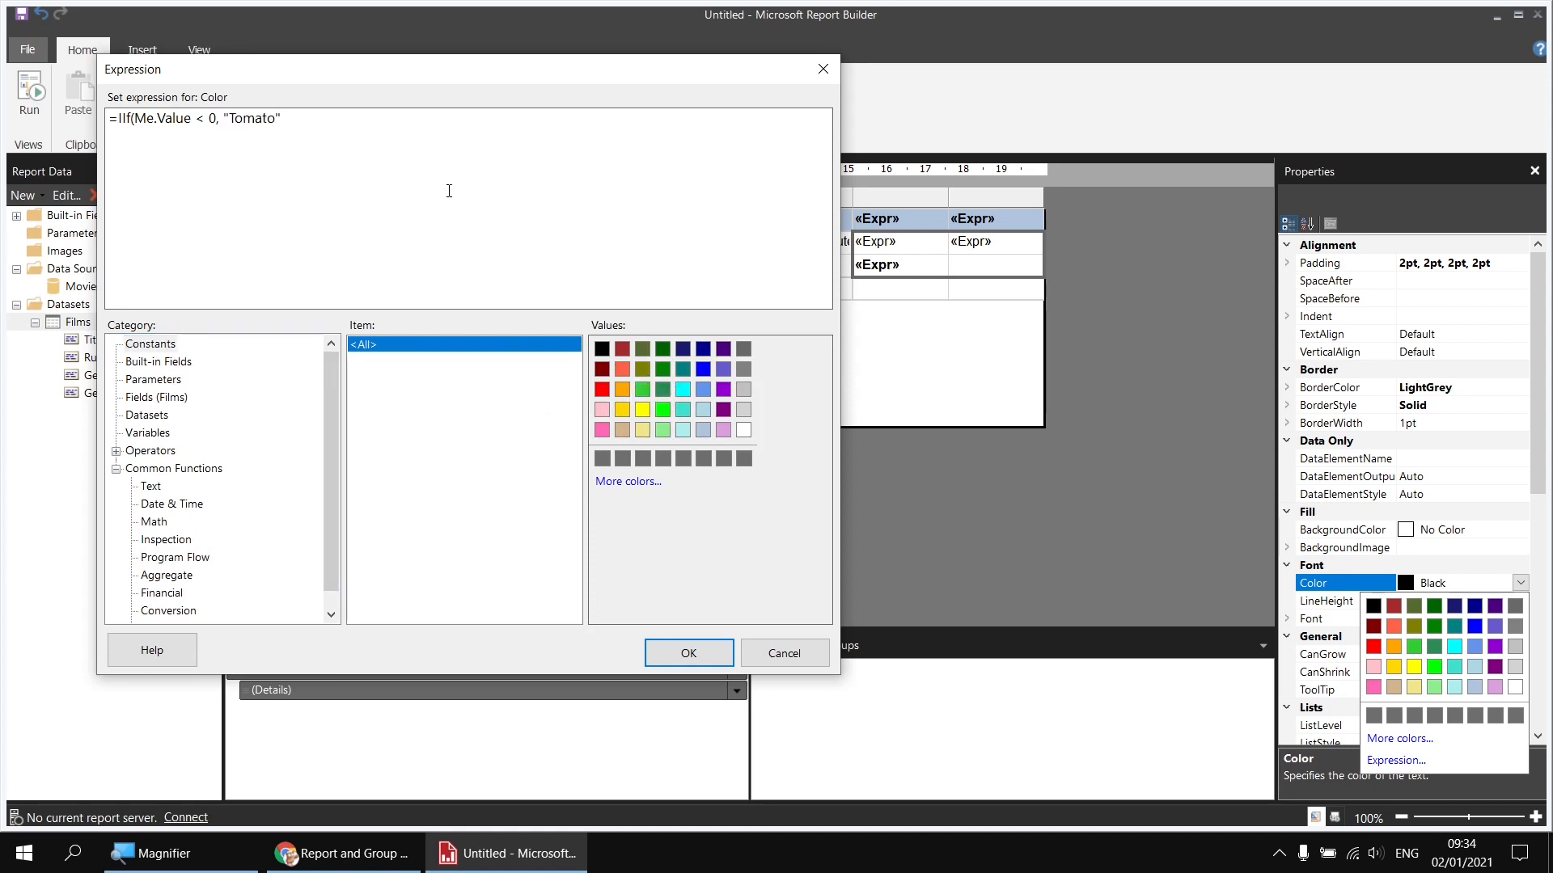
type(",")
left_click(702, 370)
type(")")
left_click(694, 648)
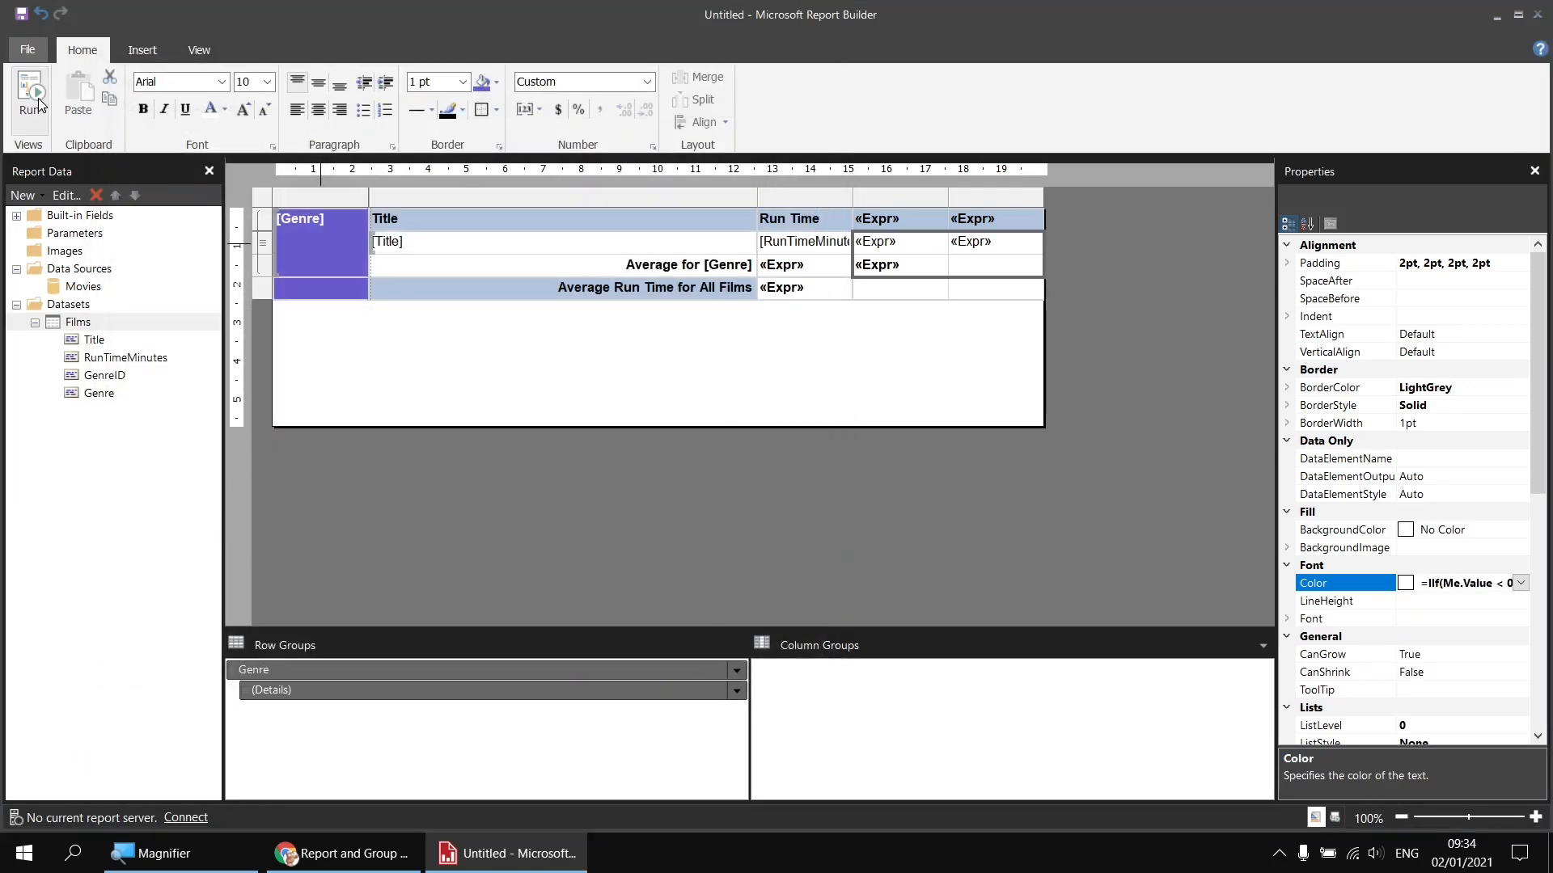
left_click(29, 91)
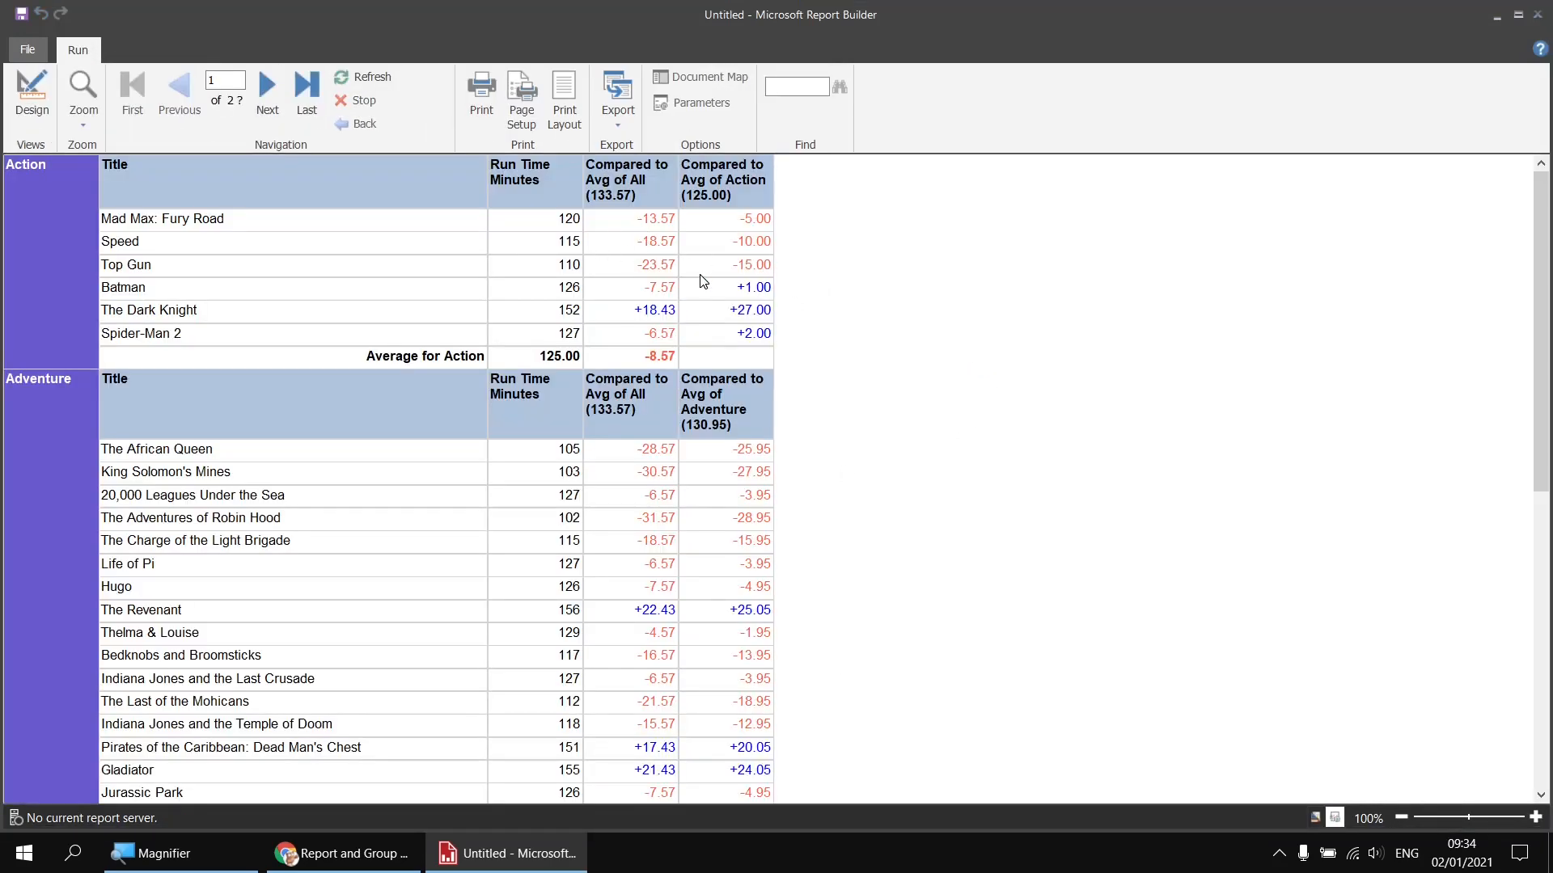